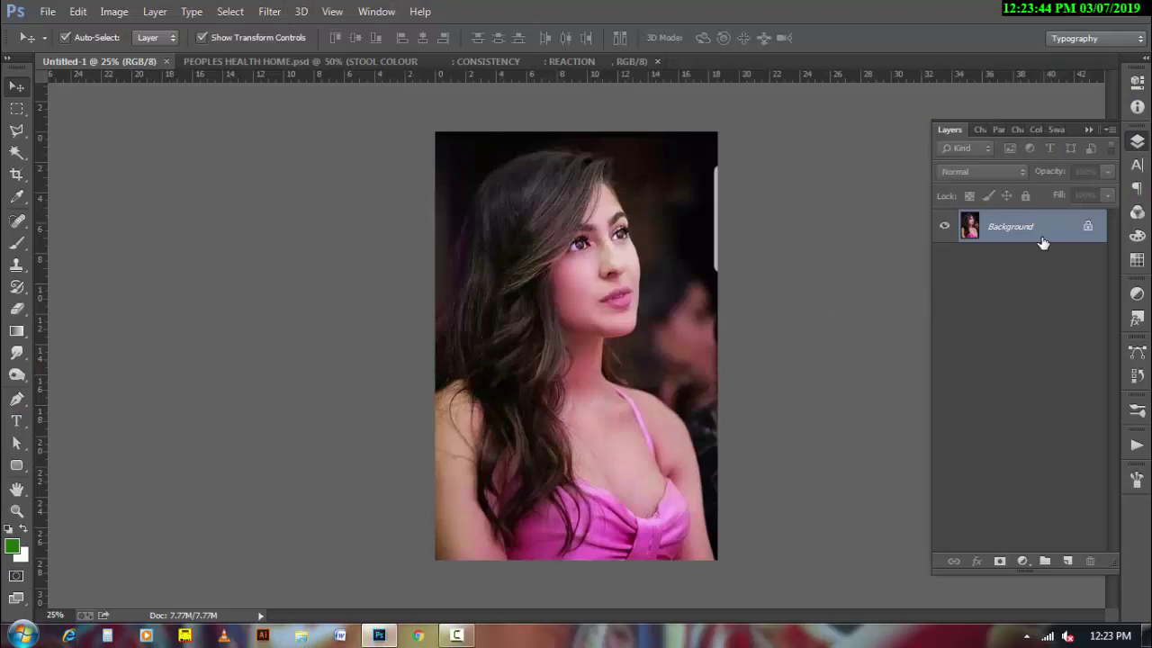
- Add a Curves adjustment layer with automatic color correction to the portrait
{"action": "left_click", "coordinate": [607, 285]}
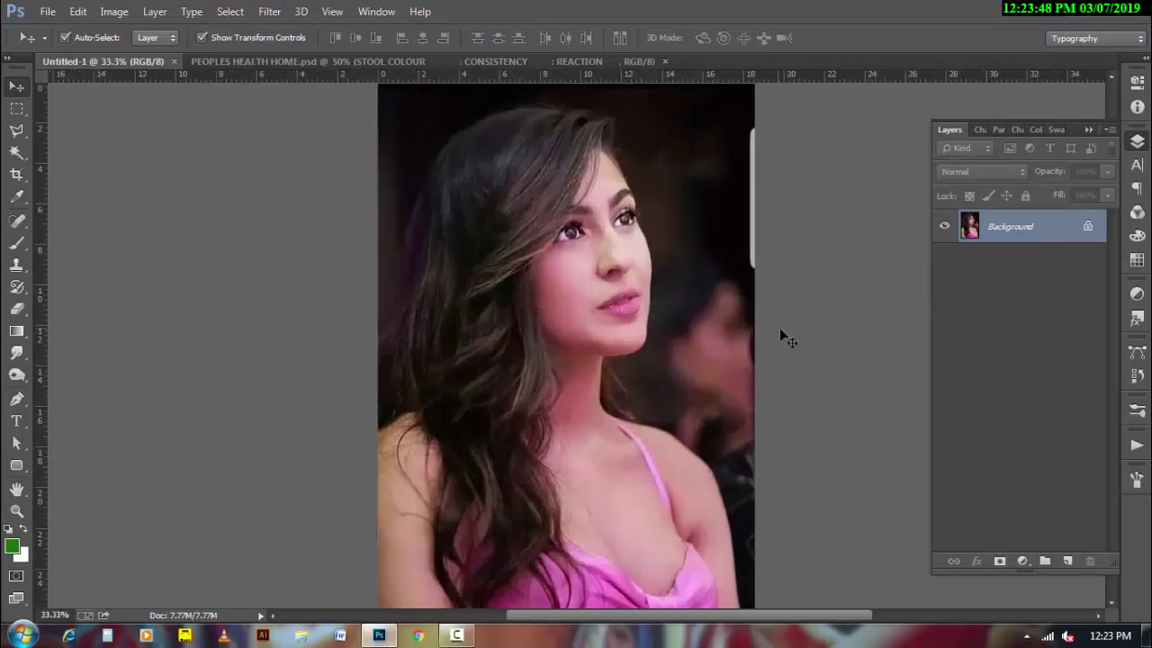
{"action": "left_click", "coordinate": [1023, 561]}
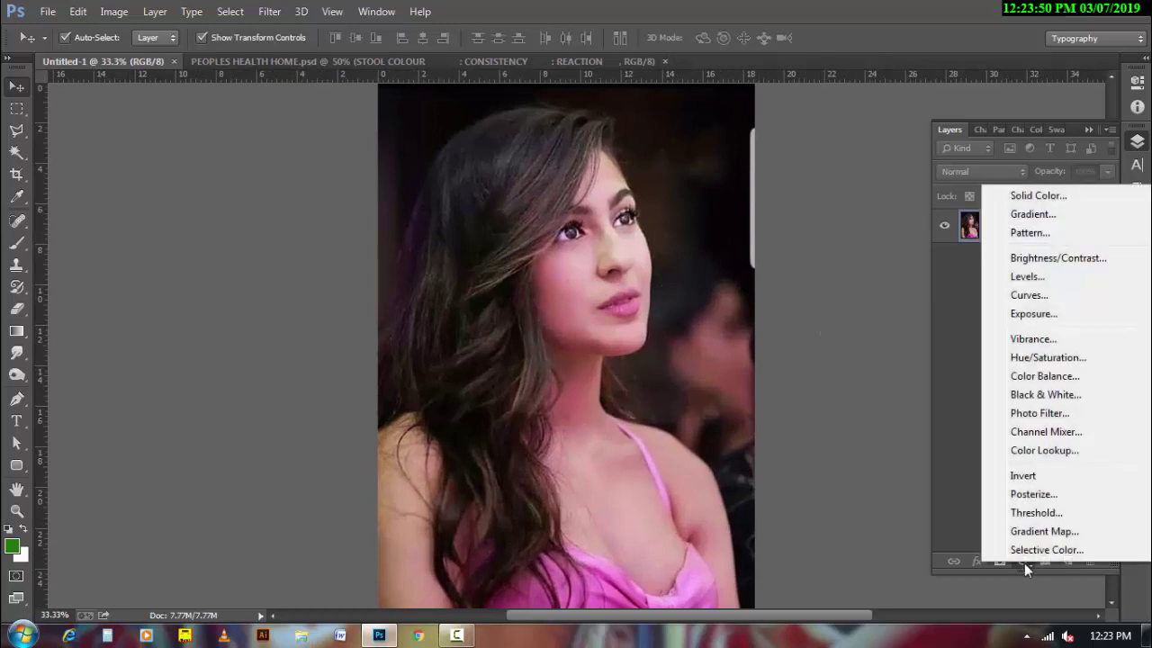
{"action": "left_click", "coordinate": [1040, 301]}
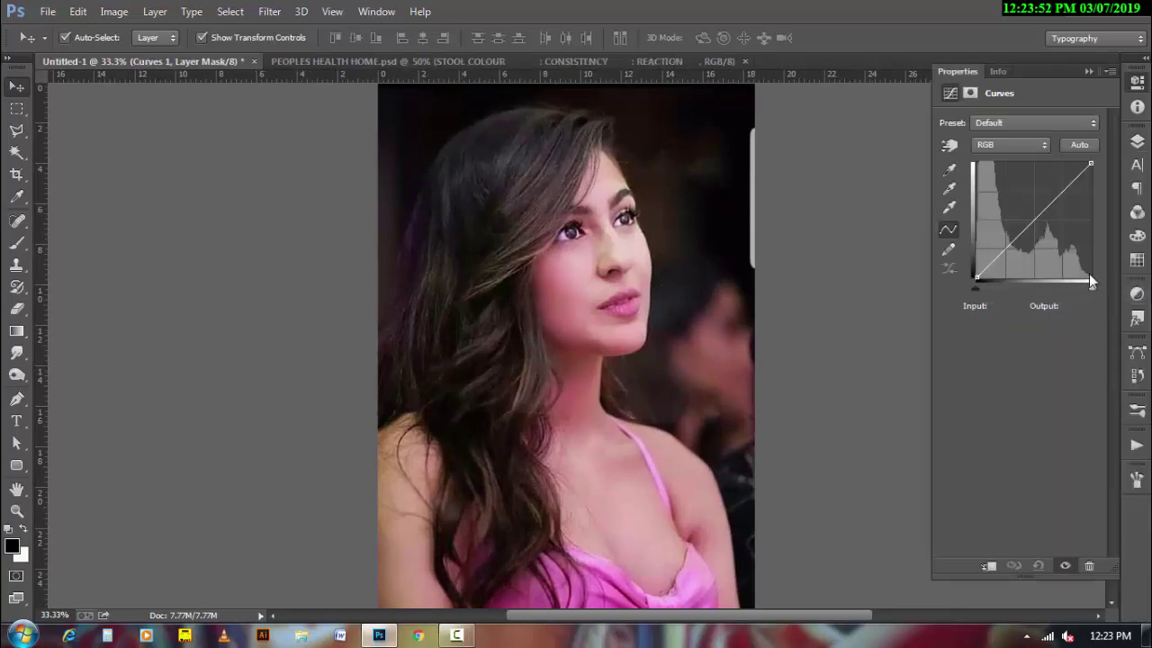
{"action": "left_click", "coordinate": [1072, 145]}
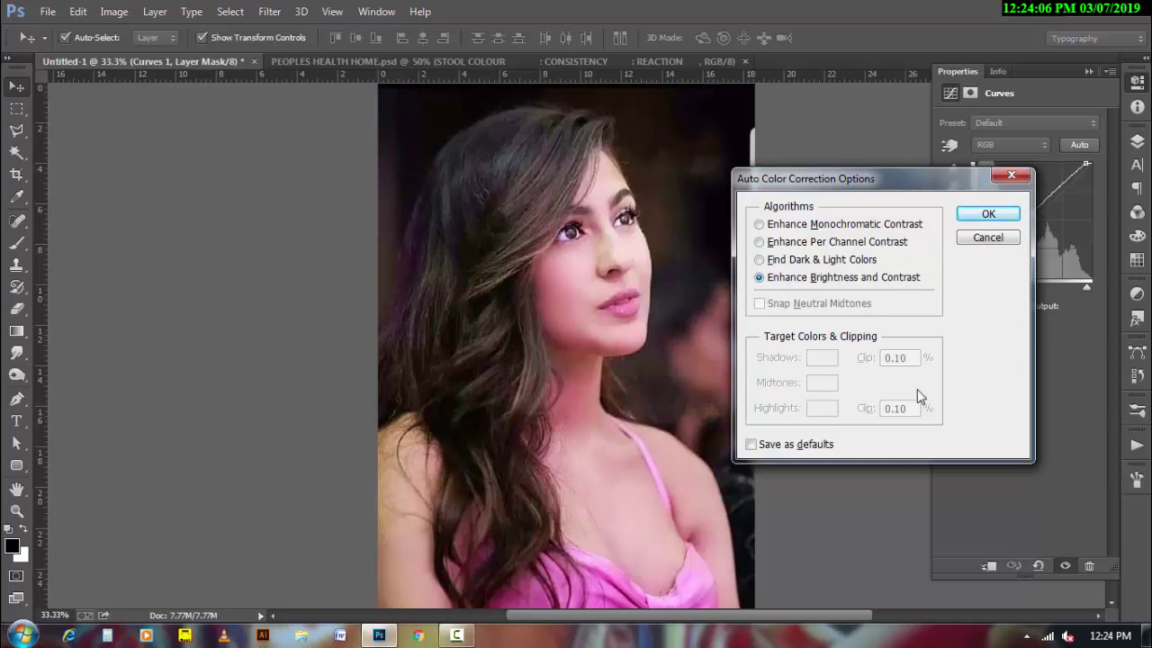
{"action": "left_click", "coordinate": [1008, 217]}
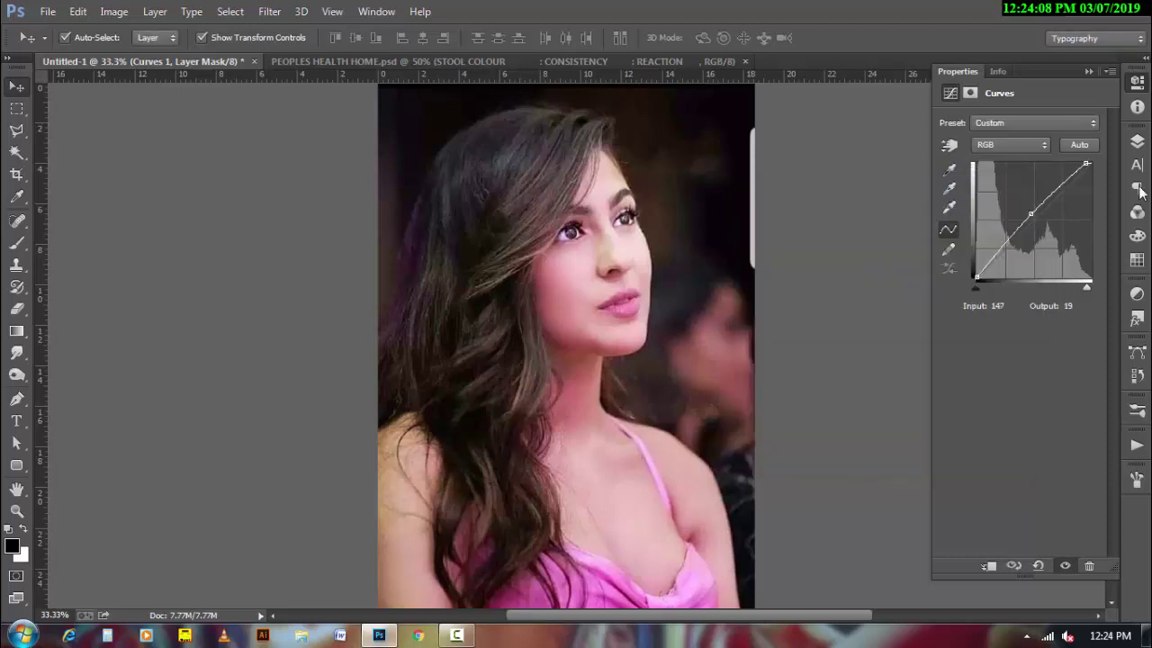
- Toggle the Curves 1 adjustment on and off to compare, then delete it
{"action": "left_click", "coordinate": [1137, 142]}
{"action": "left_click", "coordinate": [944, 226]}
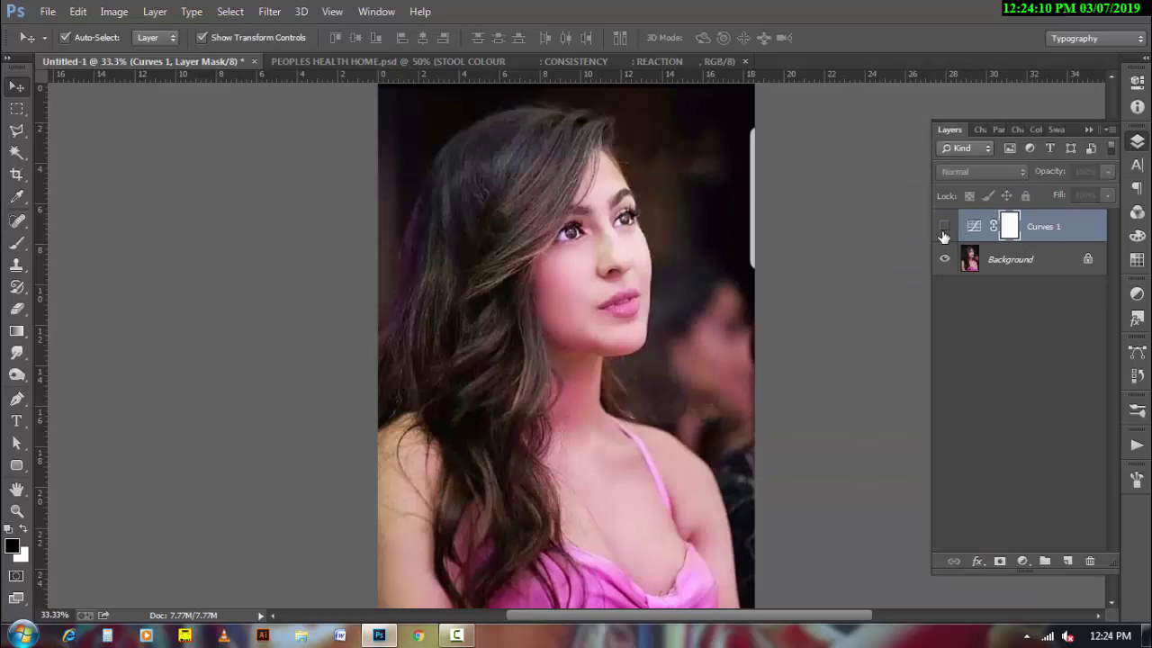
{"action": "left_click", "coordinate": [944, 226]}
{"action": "left_click", "coordinate": [943, 232]}
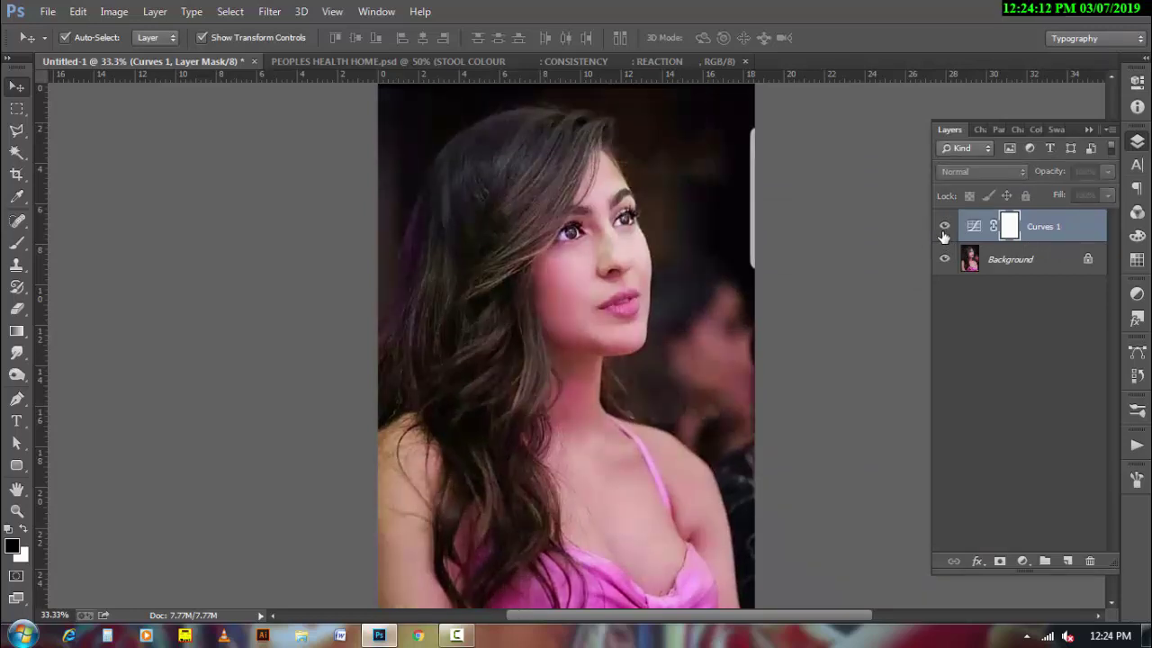
{"action": "left_click", "coordinate": [943, 232]}
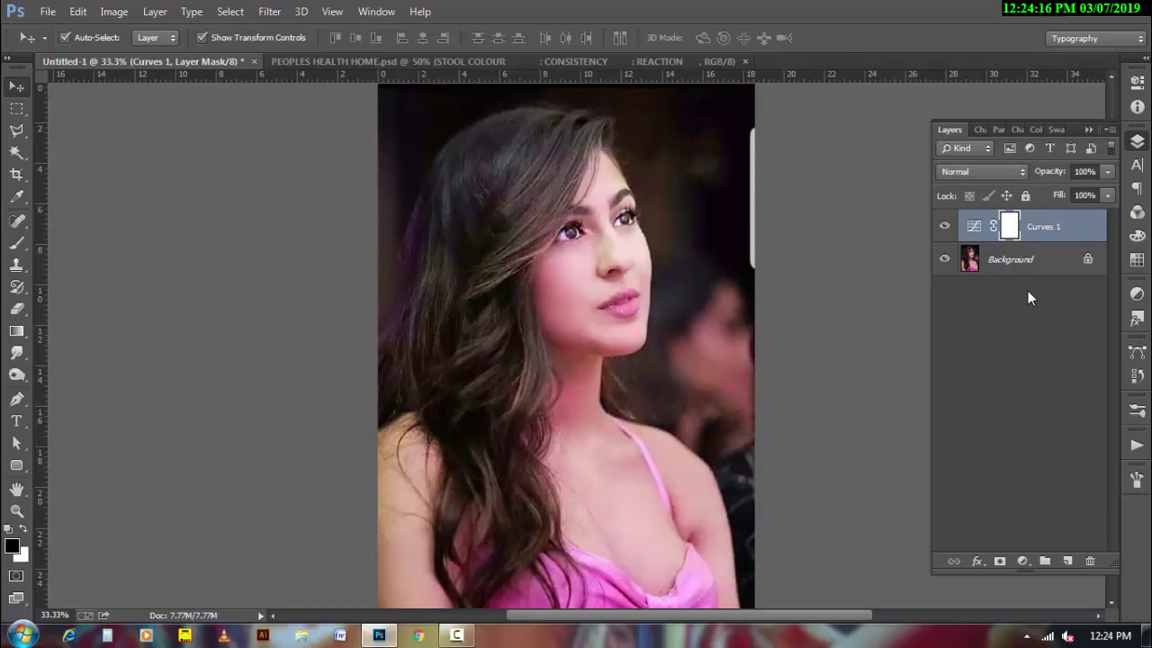
{"action": "left_click", "coordinate": [944, 228]}
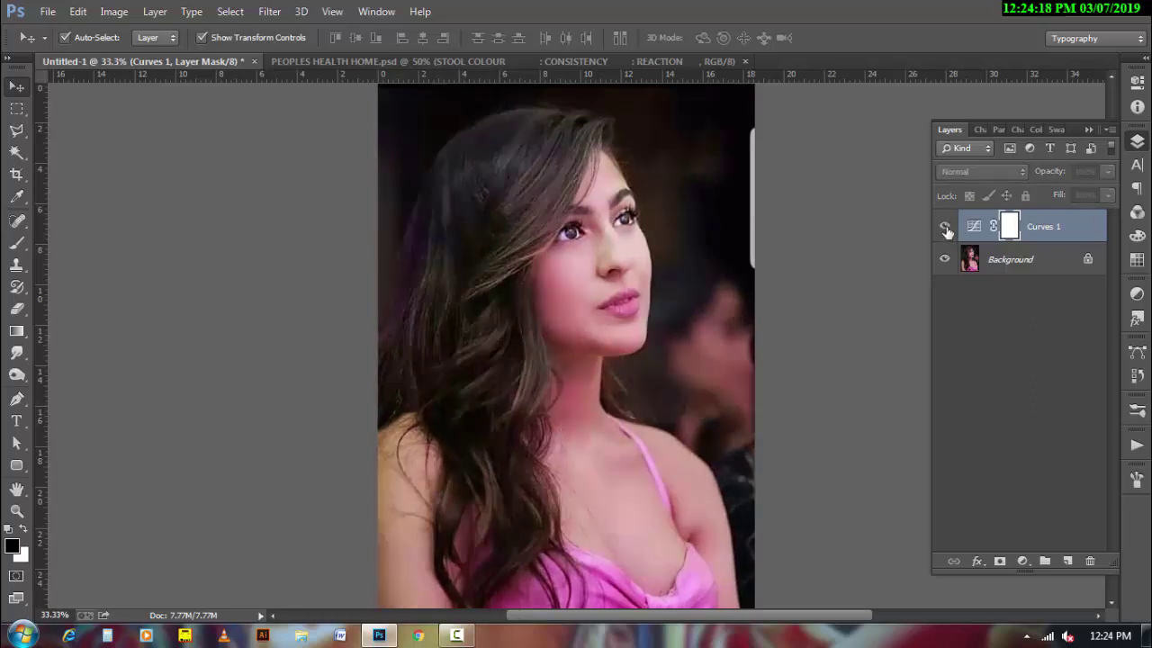
{"action": "left_click", "coordinate": [944, 228]}
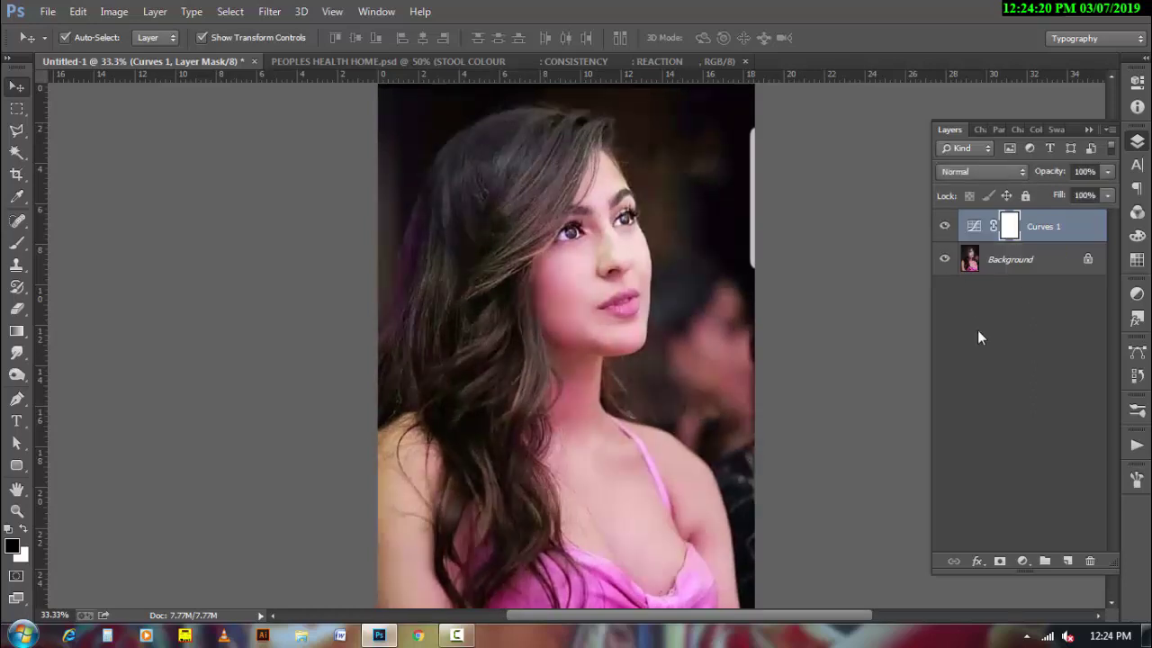
{"action": "key", "text": "Delete"}
- Apply HDR Toning to the portrait with Saturation lowered to -12
{"action": "left_click", "coordinate": [114, 11]}
{"action": "mouse_move", "coordinate": [140, 54]}
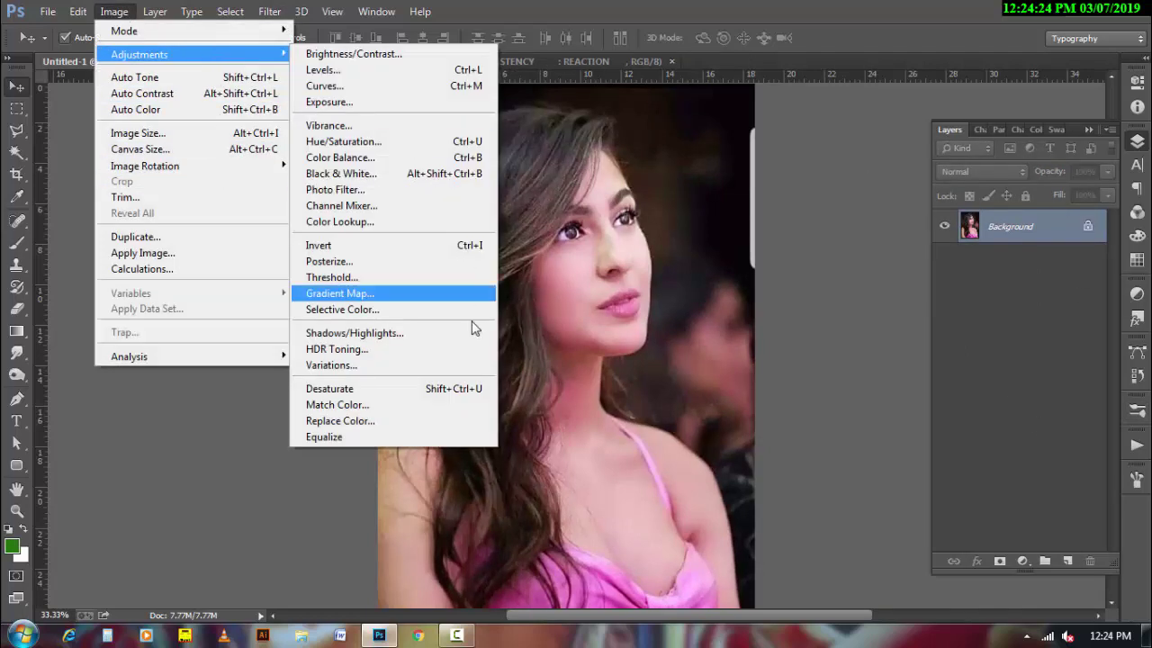
{"action": "left_click", "coordinate": [445, 353]}
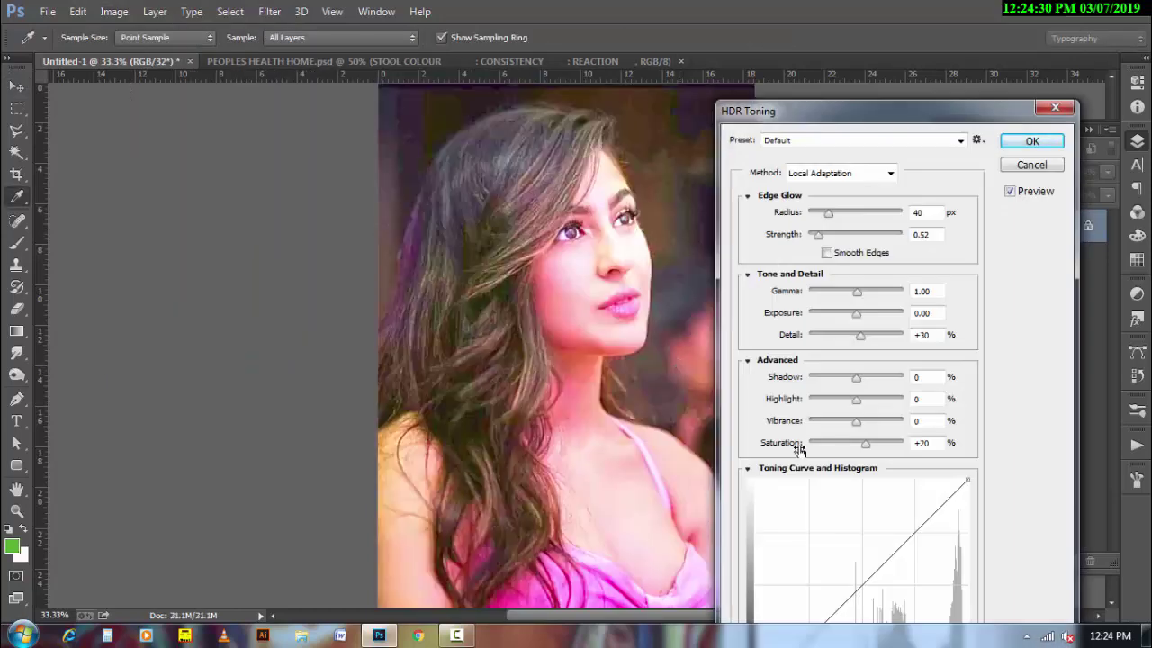
{"action": "left_click_drag", "start_coordinate": [866, 443], "coordinate": [851, 450]}
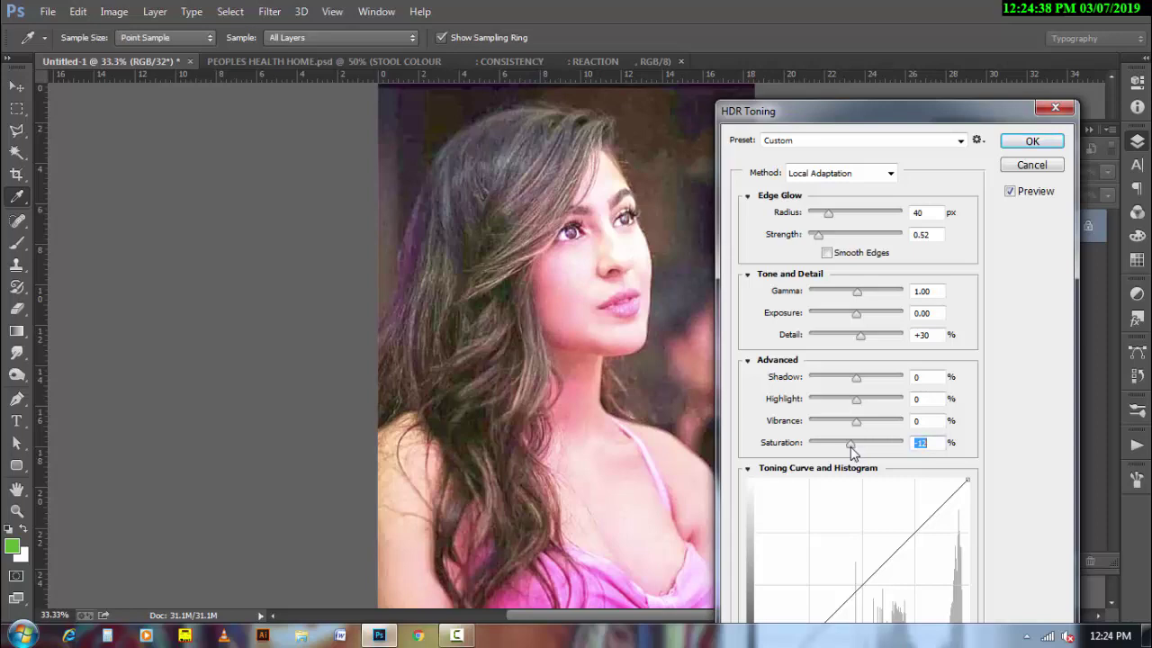
{"action": "key", "text": "Return"}
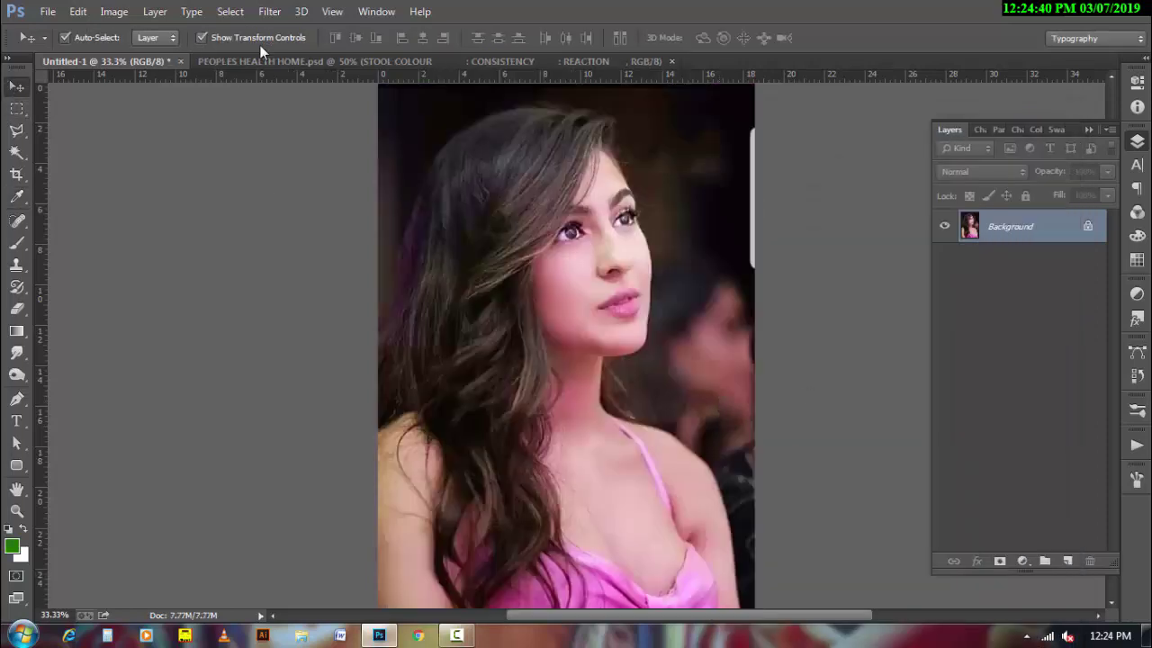
- In the Camera Raw Filter, set Highlights -100, Shadows +87 and tone-curve Lights +25
{"action": "left_click", "coordinate": [269, 11]}
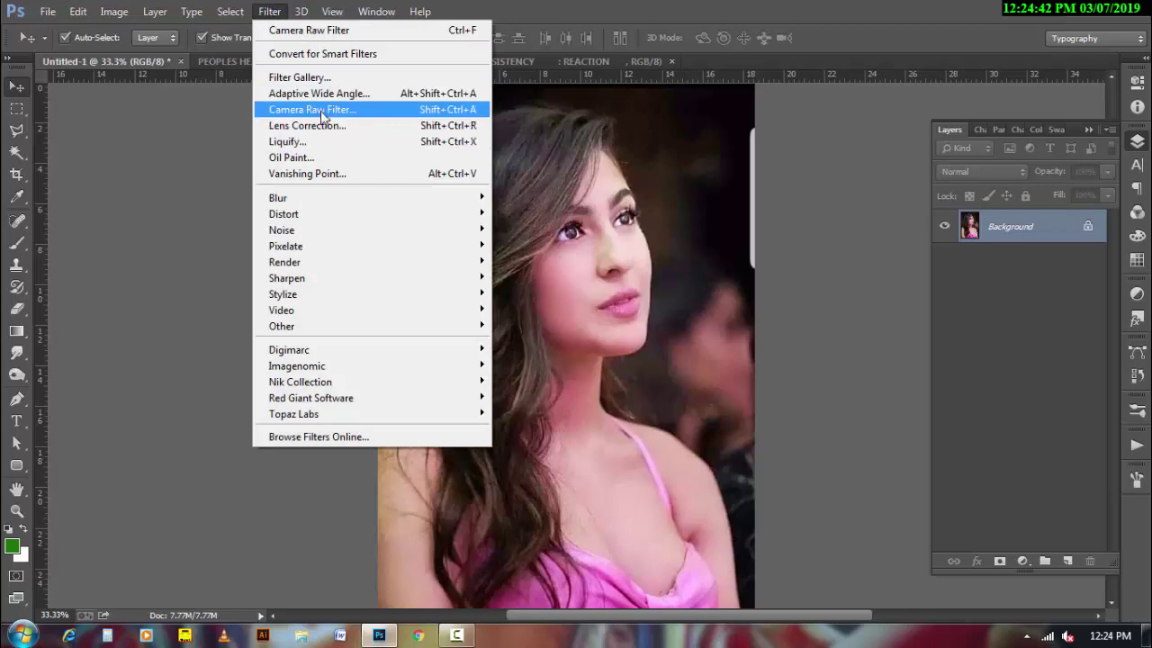
{"action": "left_click", "coordinate": [385, 111]}
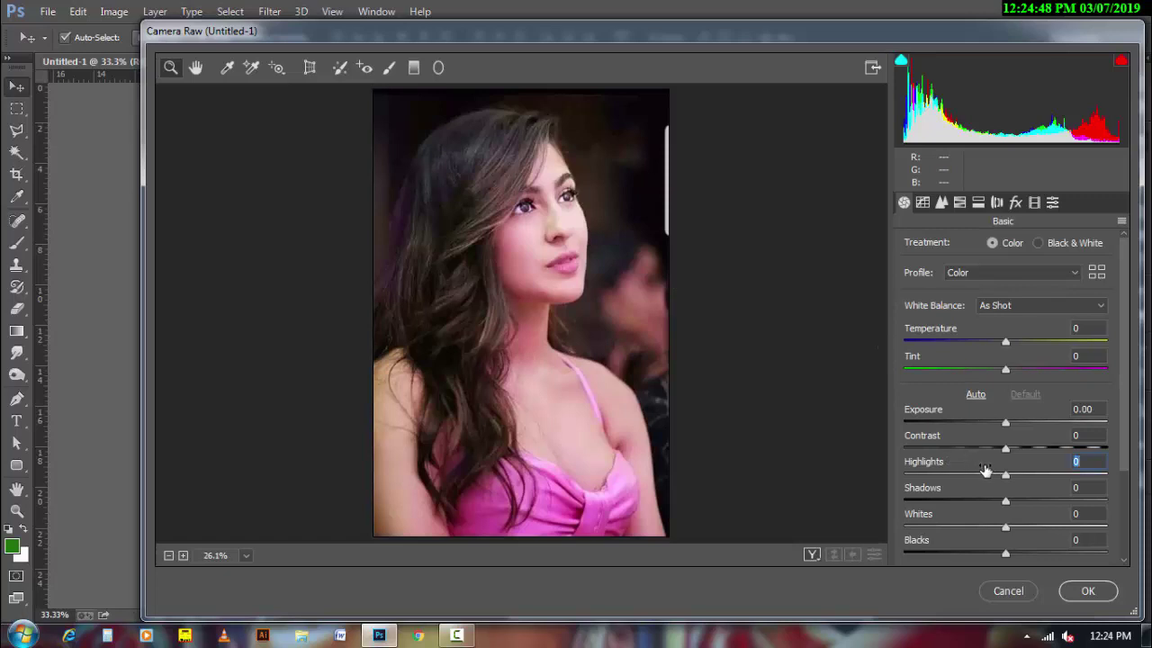
{"action": "left_click_drag", "start_coordinate": [987, 470], "coordinate": [897, 472]}
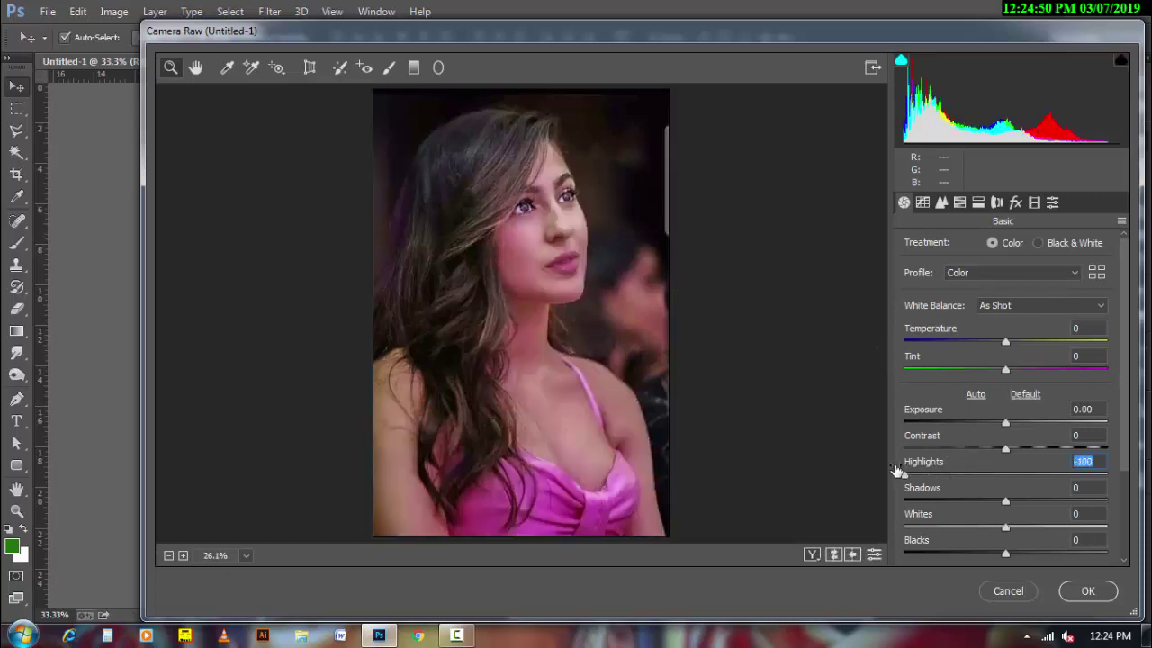
{"action": "left_click_drag", "start_coordinate": [1019, 497], "coordinate": [1092, 499]}
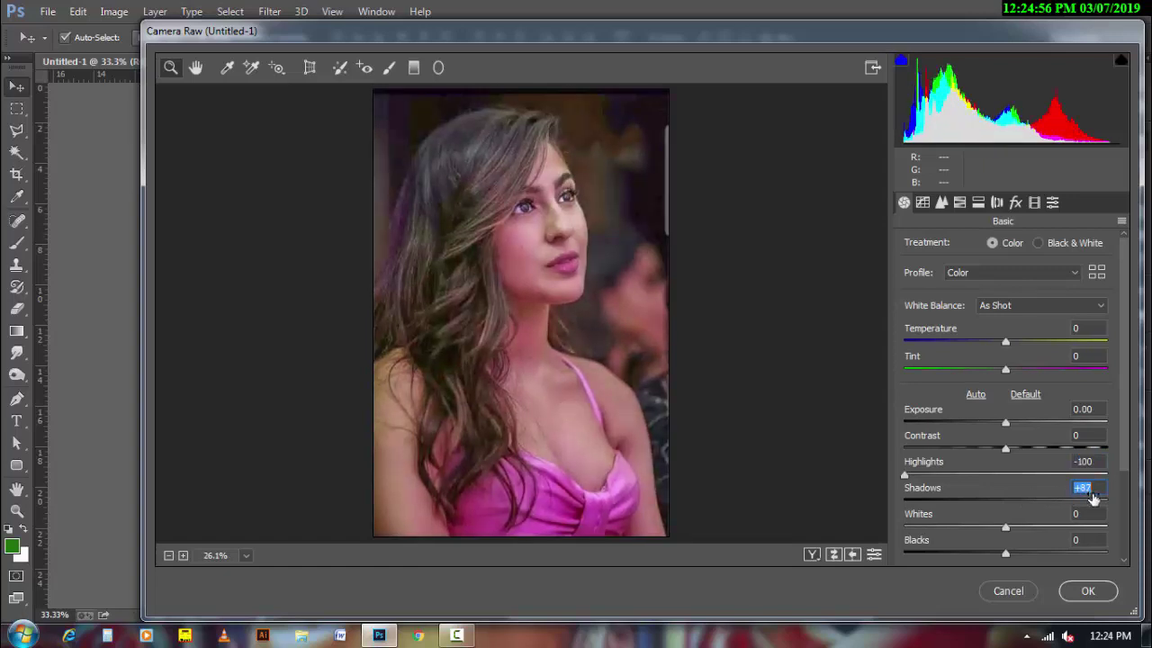
{"action": "left_click", "coordinate": [922, 202]}
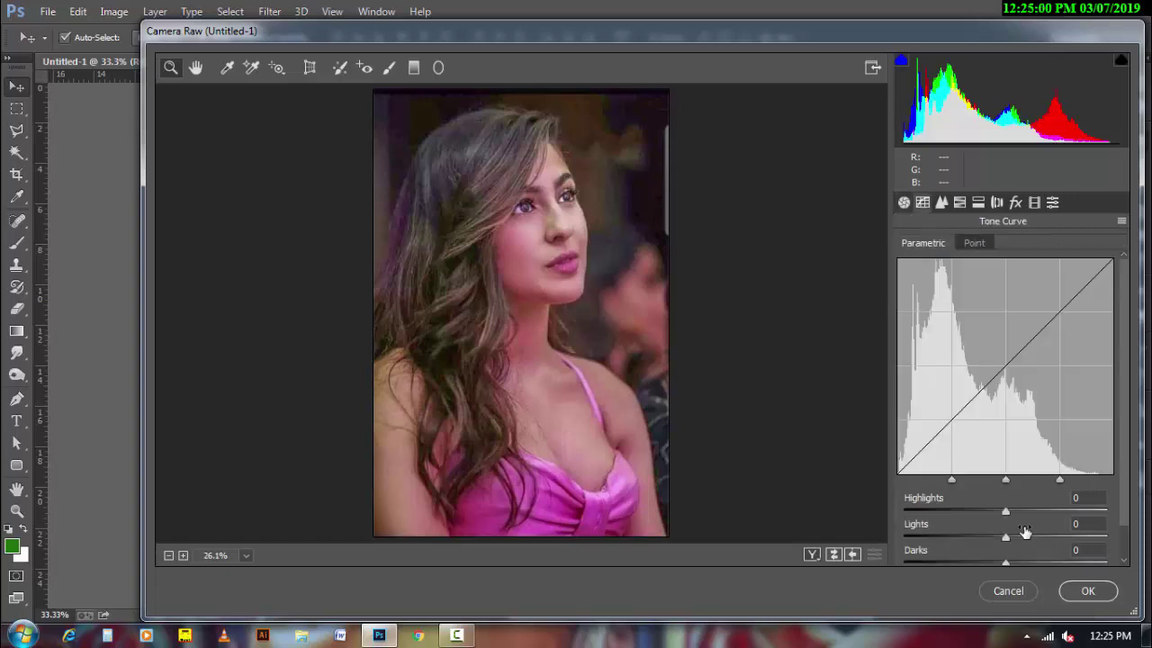
{"action": "left_click_drag", "start_coordinate": [1025, 532], "coordinate": [1046, 532]}
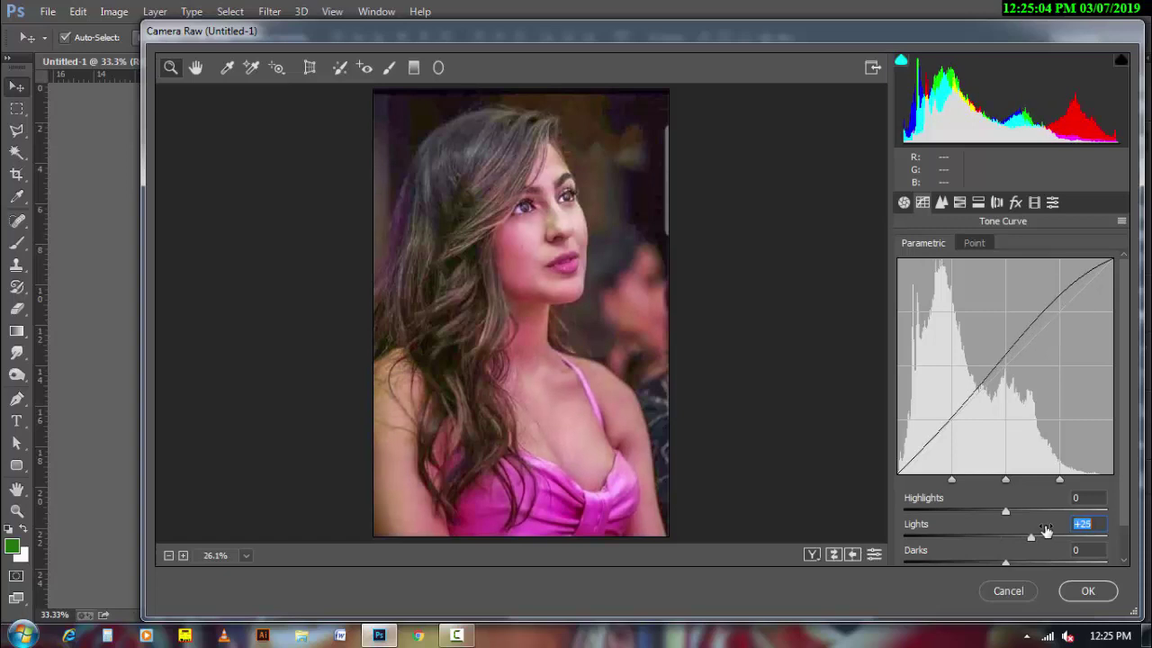
- Apply the Heavy sharpening Camera Raw preset and commit the changes to the image
{"action": "left_click", "coordinate": [1033, 203]}
{"action": "left_click", "coordinate": [1053, 204]}
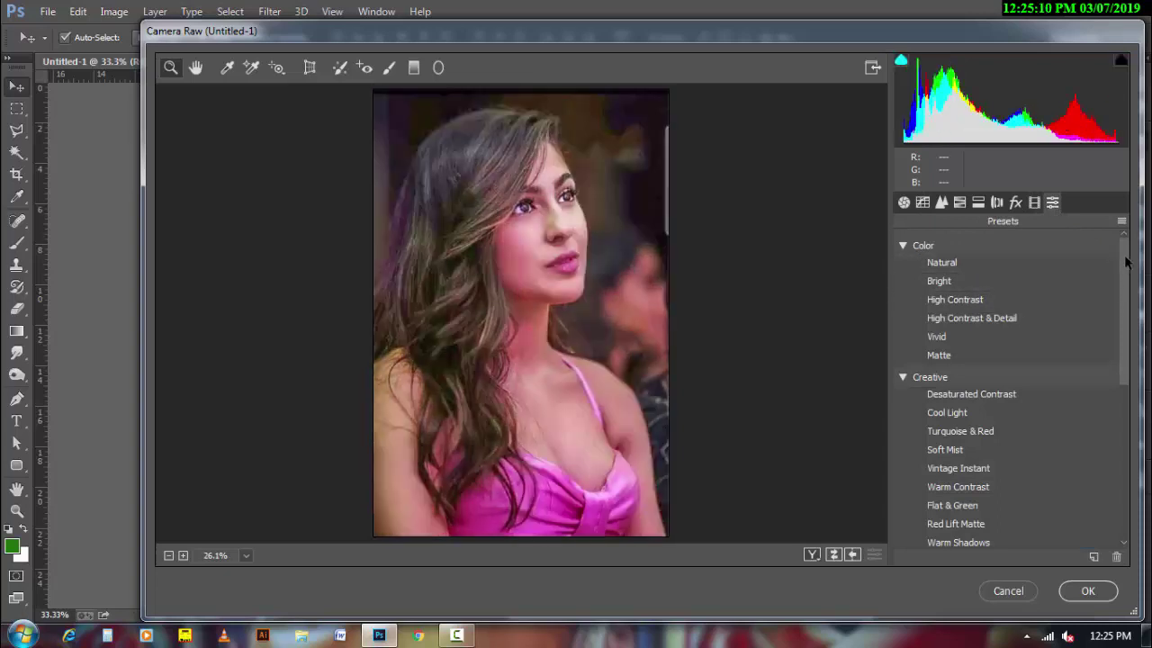
{"action": "left_click_drag", "start_coordinate": [1125, 260], "coordinate": [1125, 275]}
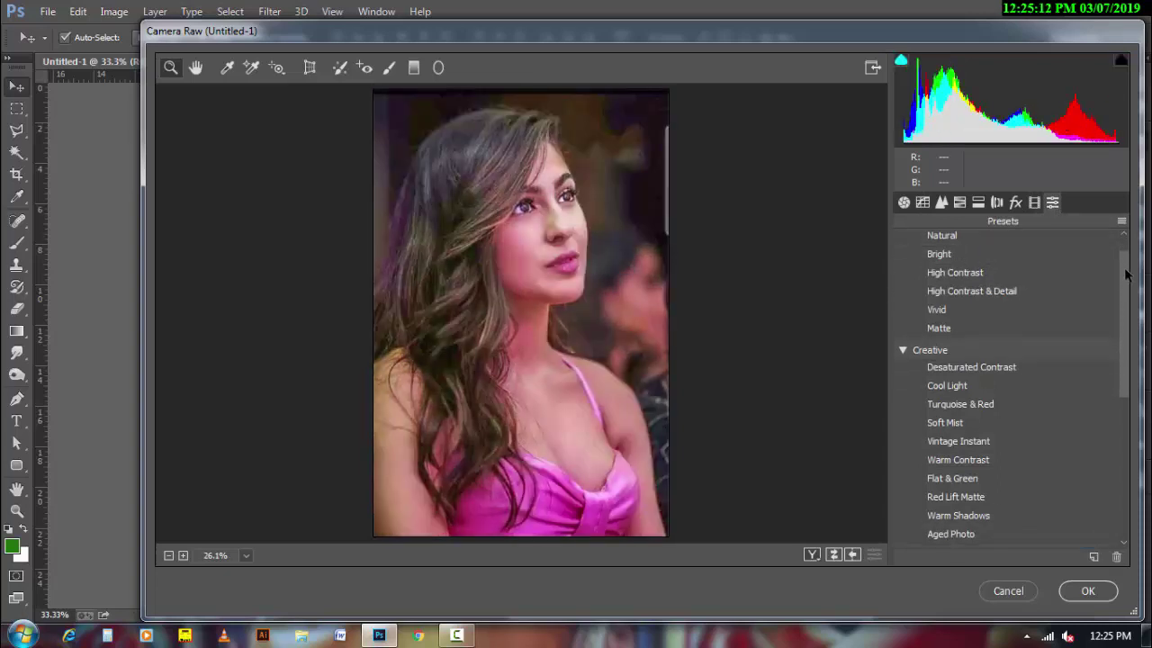
{"action": "left_click_drag", "start_coordinate": [1125, 274], "coordinate": [1134, 431]}
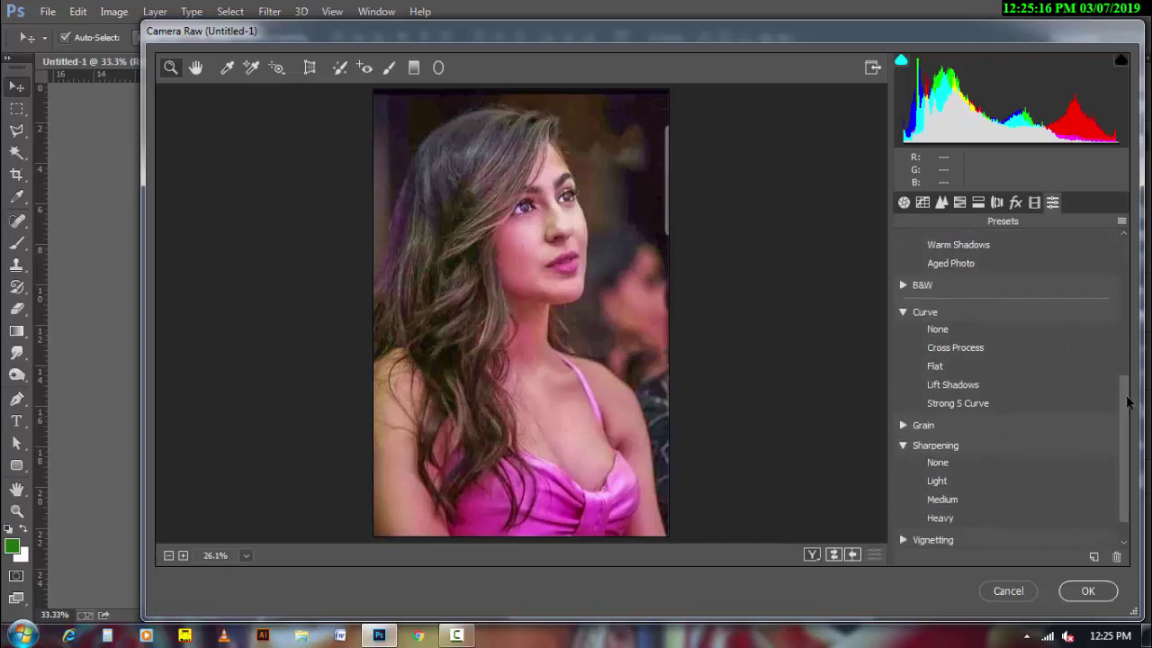
{"action": "mouse_move", "coordinate": [940, 482]}
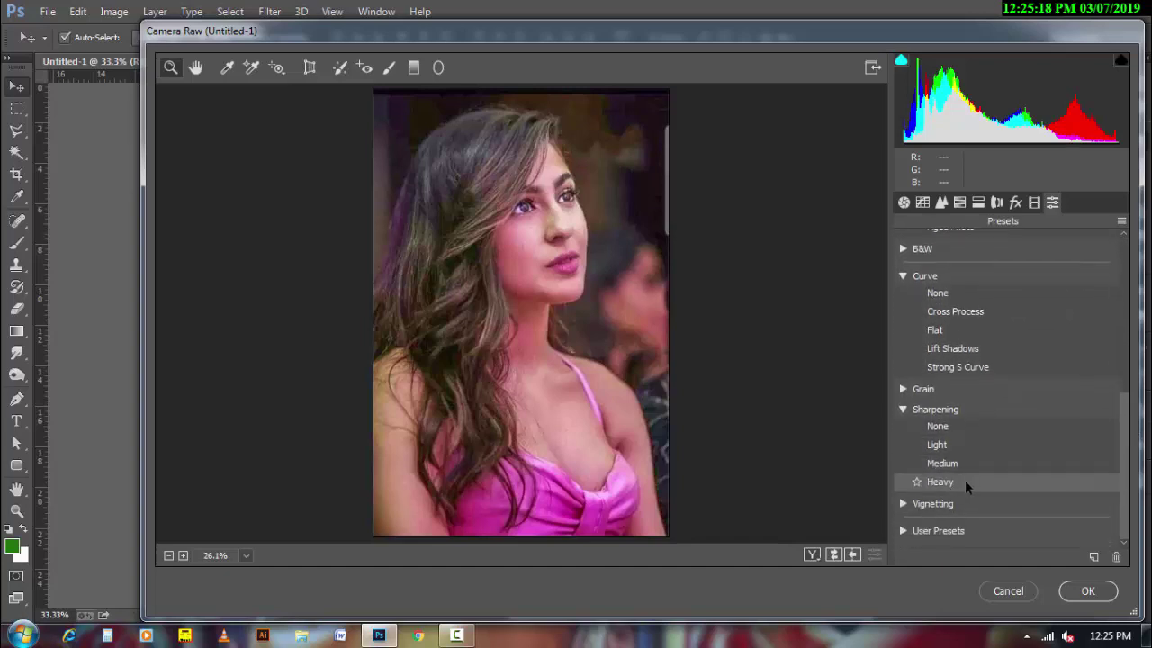
{"action": "left_click", "coordinate": [974, 484]}
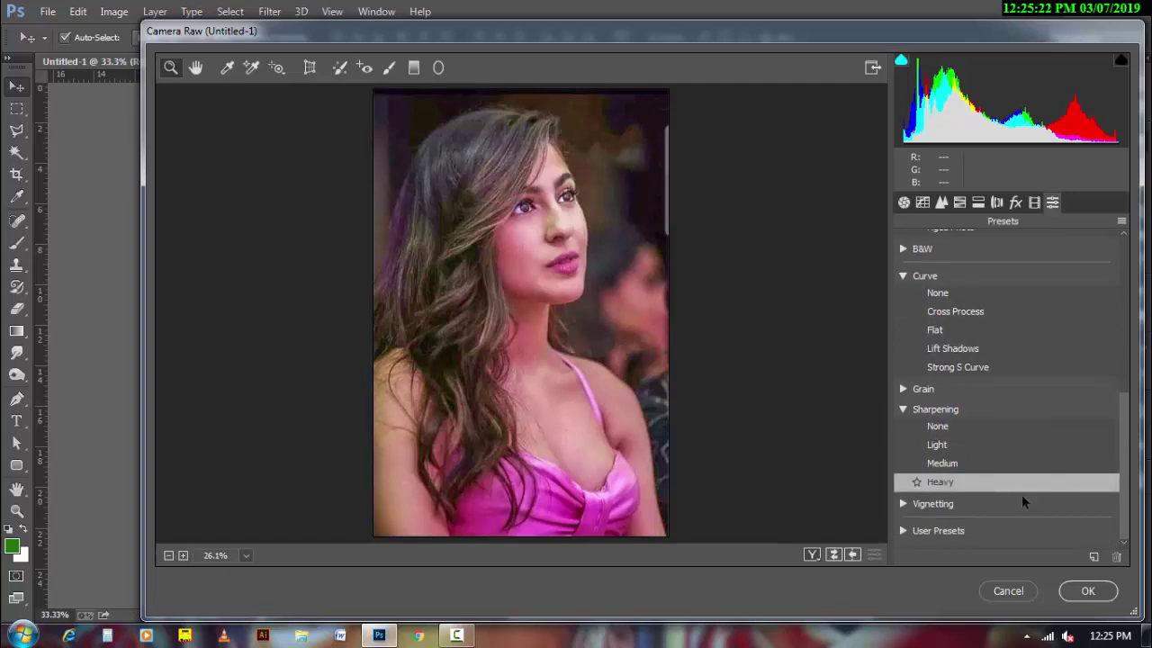
{"action": "left_click", "coordinate": [1086, 592]}
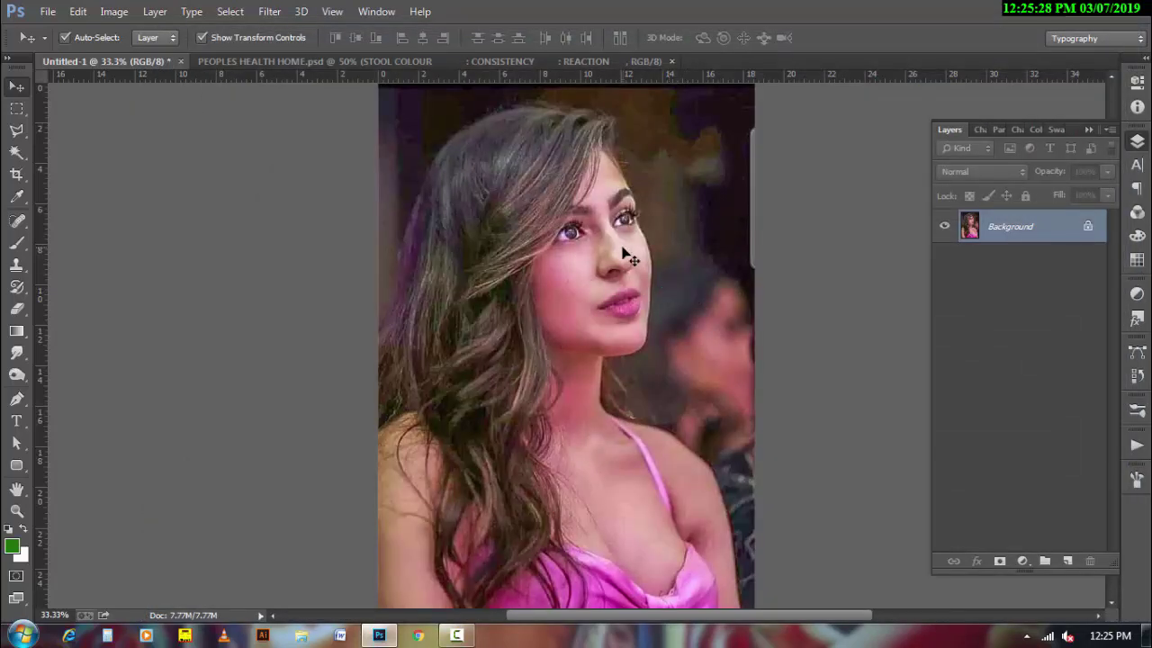
- Duplicate the Background layer and set the copy's blend mode to Linear Light
{"action": "scroll", "coordinate": [640, 270], "scroll_direction": "up", "scroll_amount": 1}
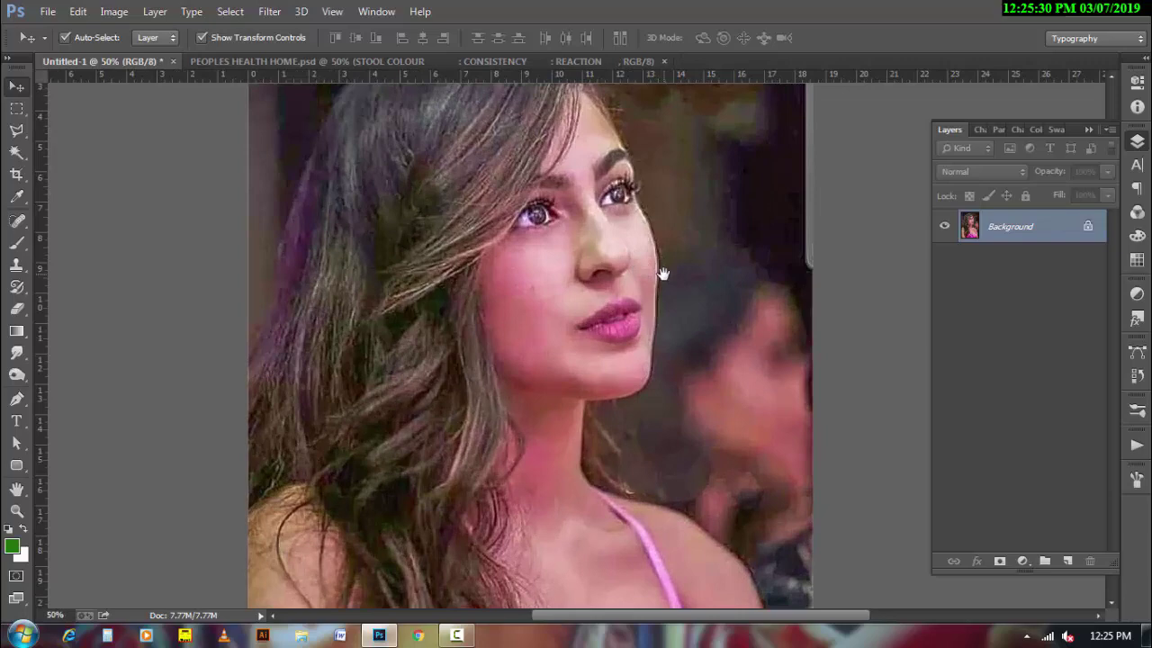
{"action": "scroll", "coordinate": [663, 274], "scroll_direction": "down", "scroll_amount": 1}
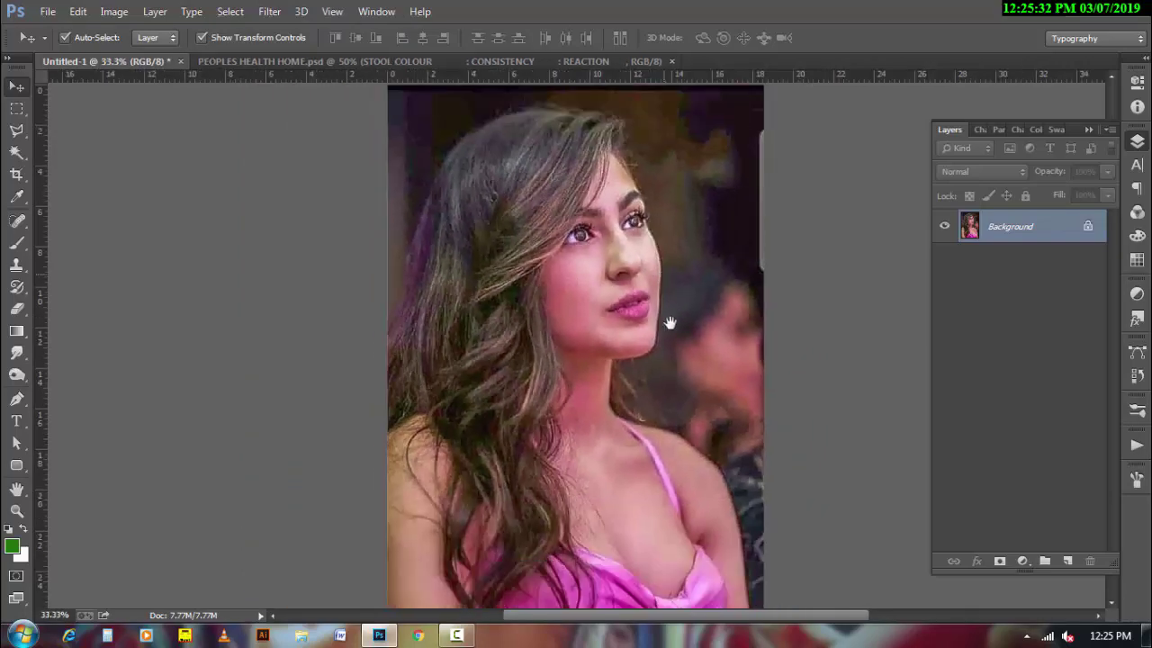
{"action": "scroll", "coordinate": [663, 264], "scroll_direction": "down", "scroll_amount": 1}
{"action": "scroll", "coordinate": [682, 300], "scroll_direction": "down", "scroll_amount": 1}
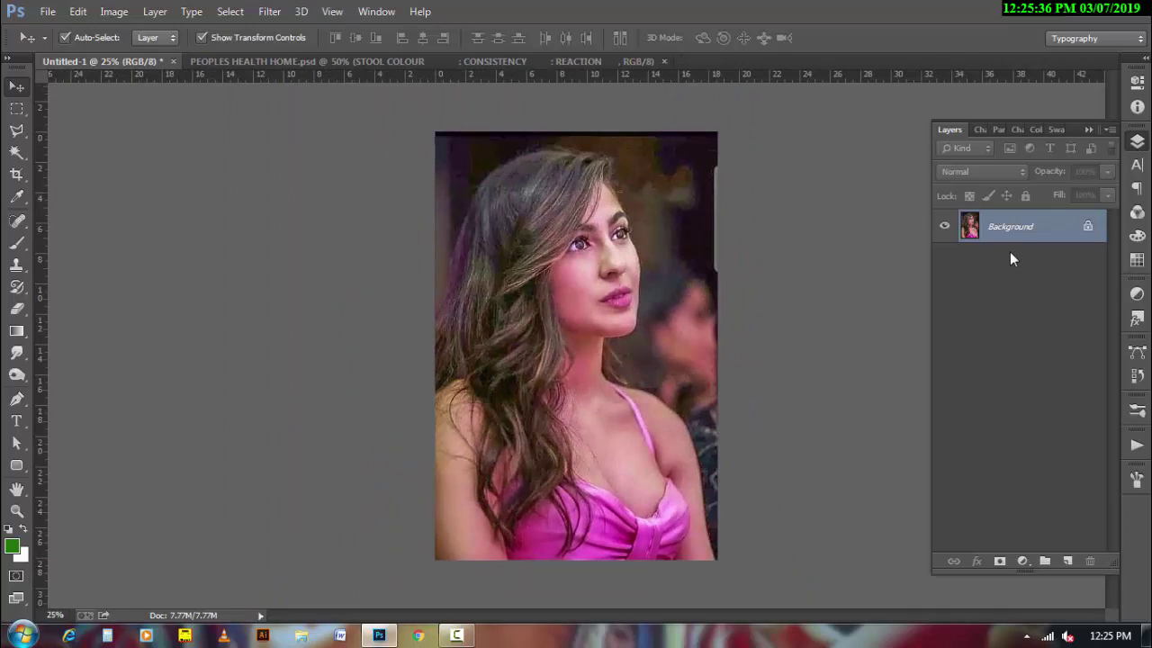
{"action": "left_click_drag", "start_coordinate": [1015, 235], "coordinate": [1067, 560]}
{"action": "left_click", "coordinate": [984, 173]}
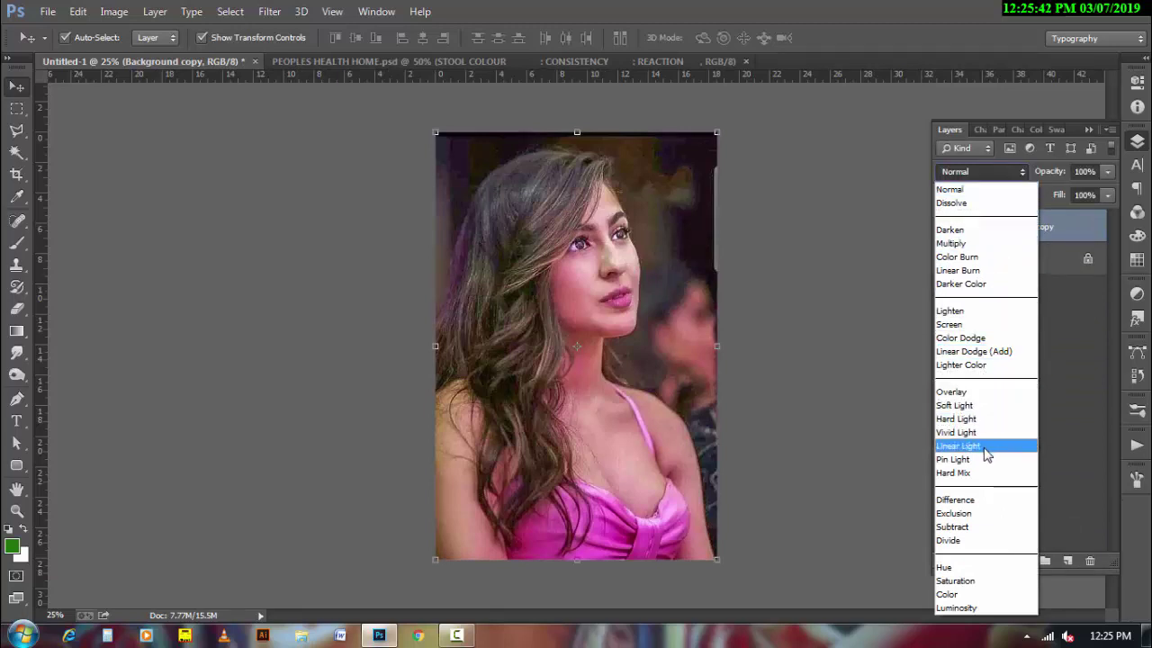
{"action": "left_click", "coordinate": [957, 446]}
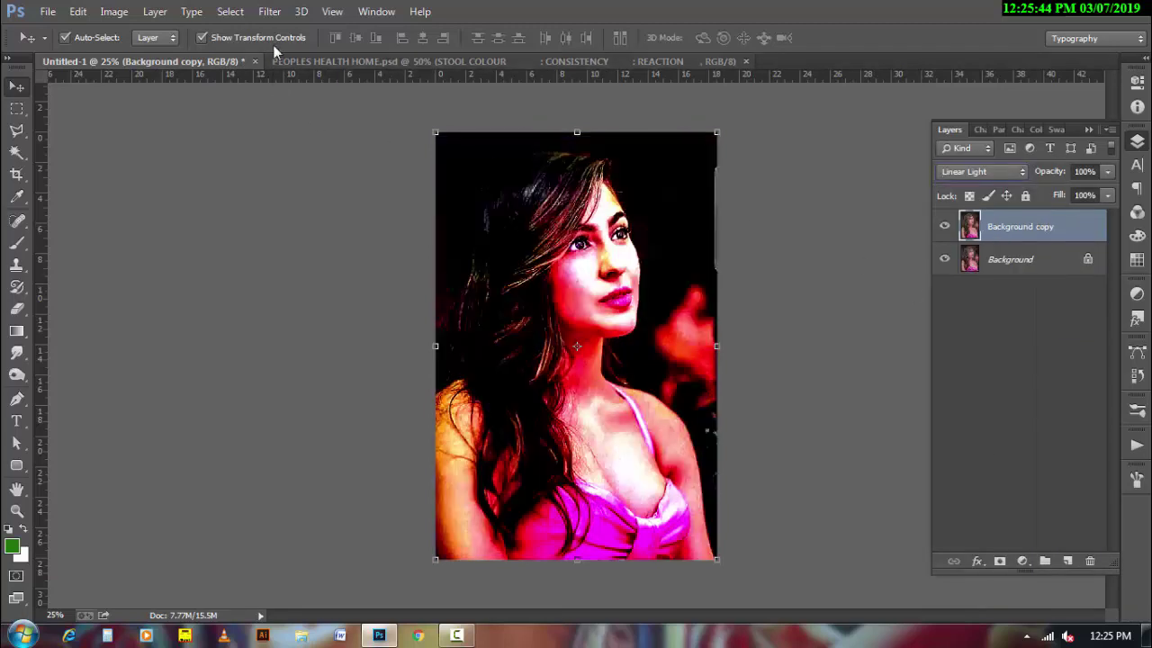
- Apply a 2.0-pixel High Pass filter to the Background copy layer
{"action": "left_click", "coordinate": [270, 12]}
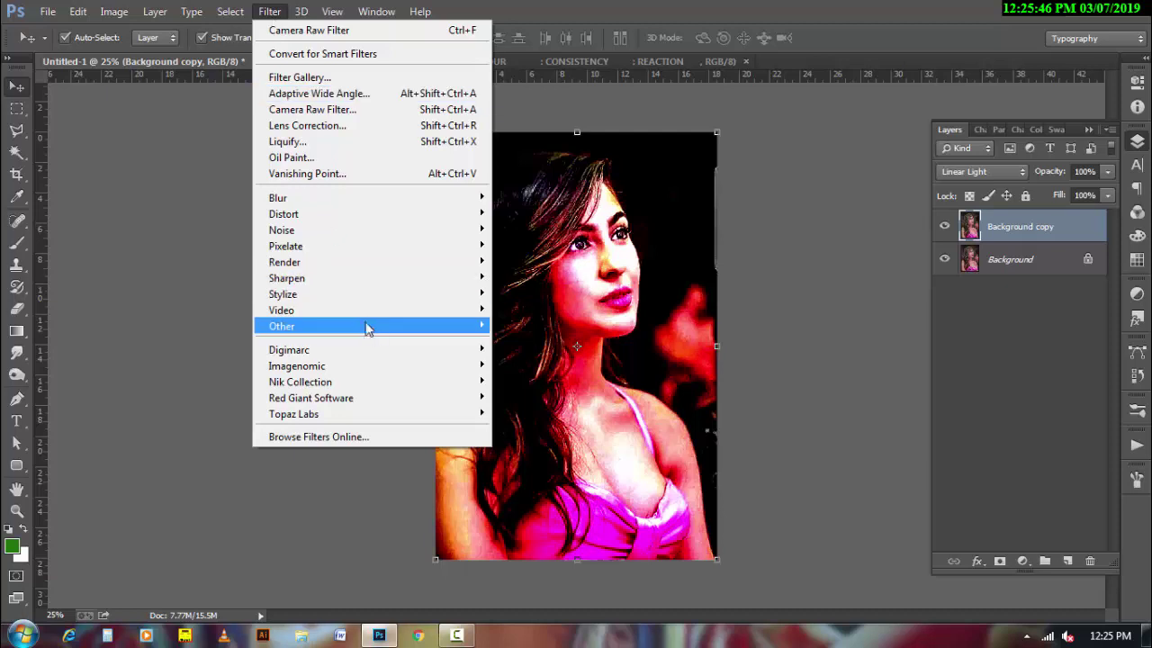
{"action": "mouse_move", "coordinate": [282, 326]}
{"action": "left_click", "coordinate": [532, 342]}
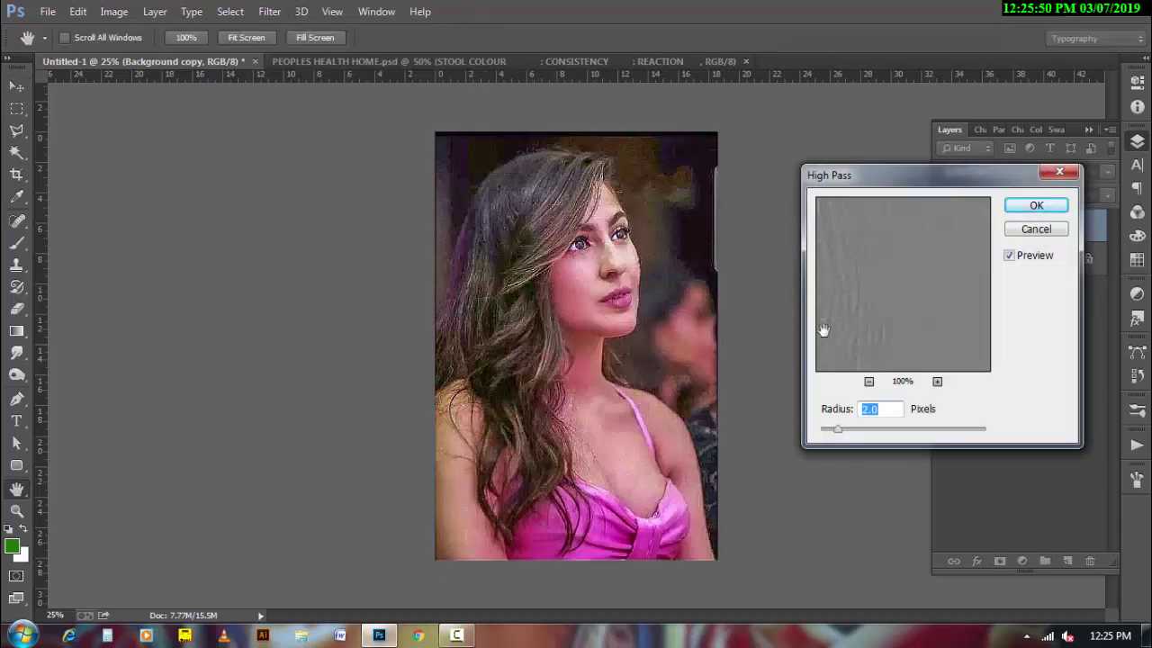
{"action": "left_click", "coordinate": [673, 332], "text": "ctrl"}
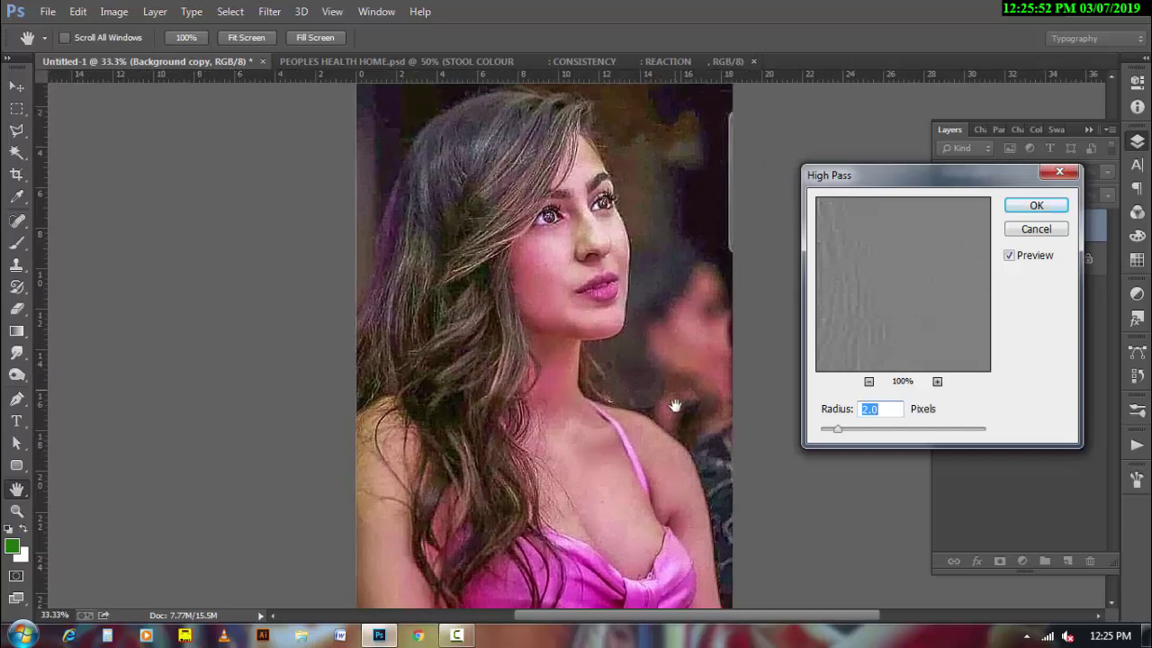
{"action": "left_click", "coordinate": [1027, 207]}
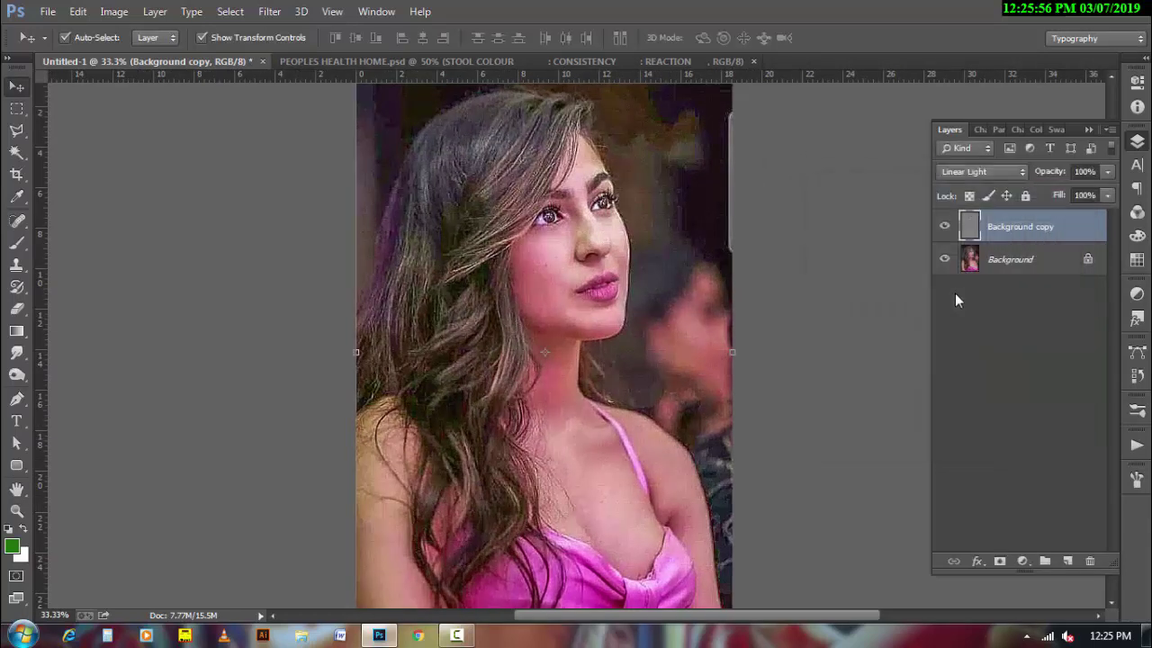
- Duplicate the Background copy layer and give Background copy 2 a white layer mask
{"action": "left_click", "coordinate": [945, 228]}
{"action": "left_click_drag", "start_coordinate": [1033, 236], "coordinate": [1068, 560]}
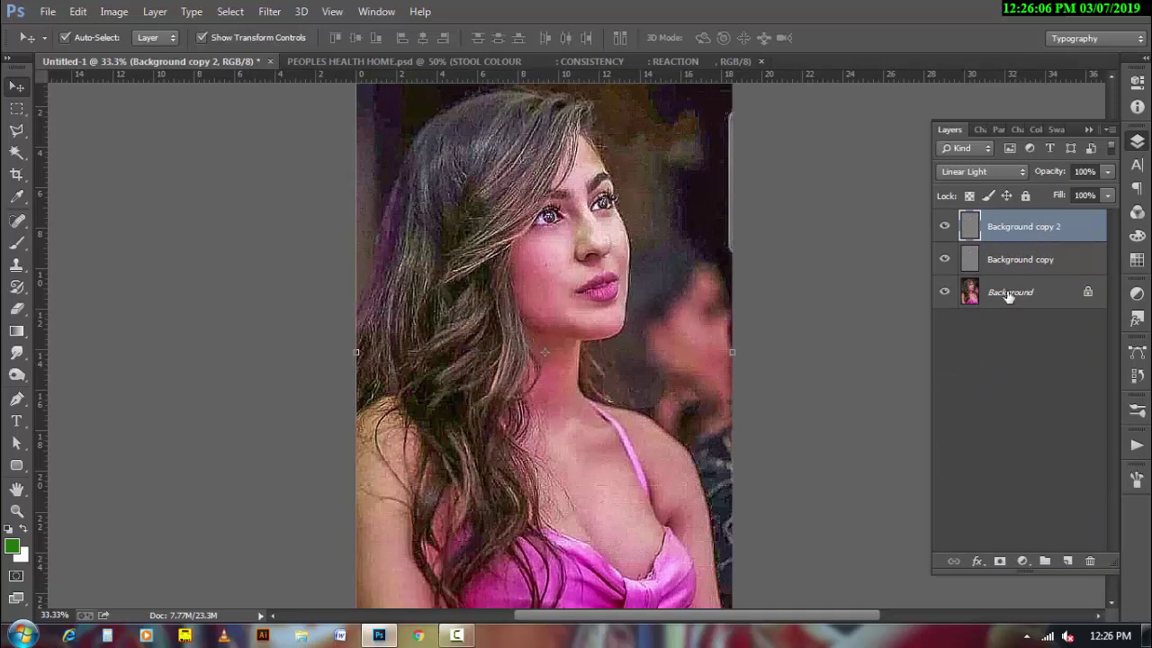
{"action": "scroll", "coordinate": [642, 244], "scroll_direction": "up", "scroll_amount": 1}
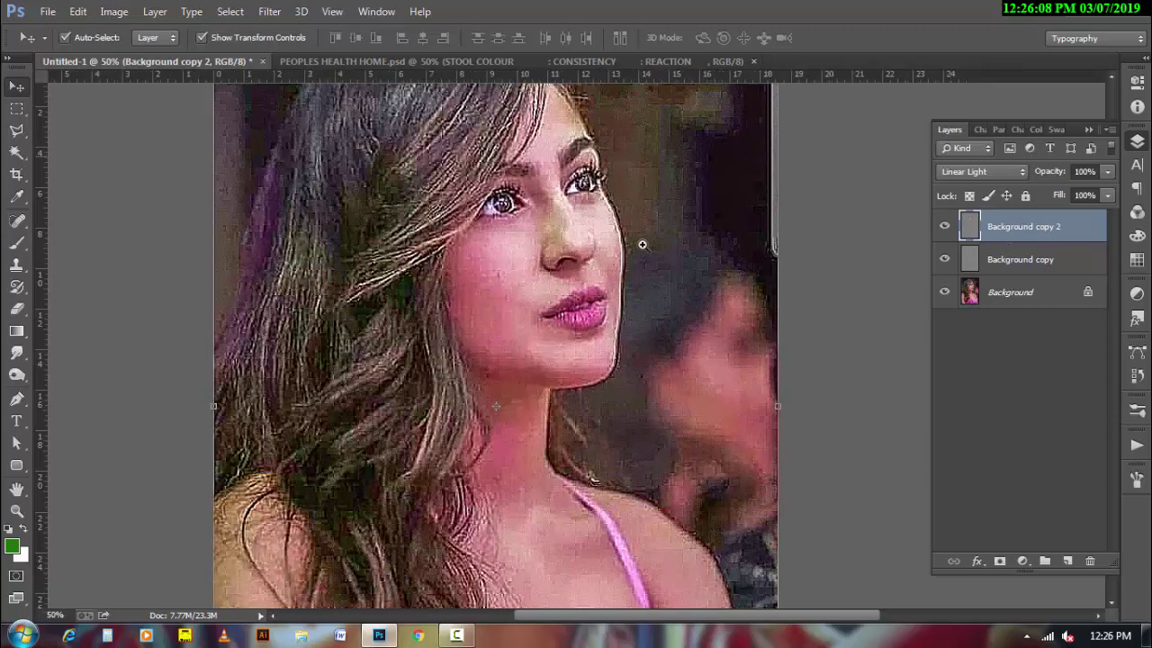
{"action": "scroll", "coordinate": [630, 243], "scroll_direction": "up", "scroll_amount": 1}
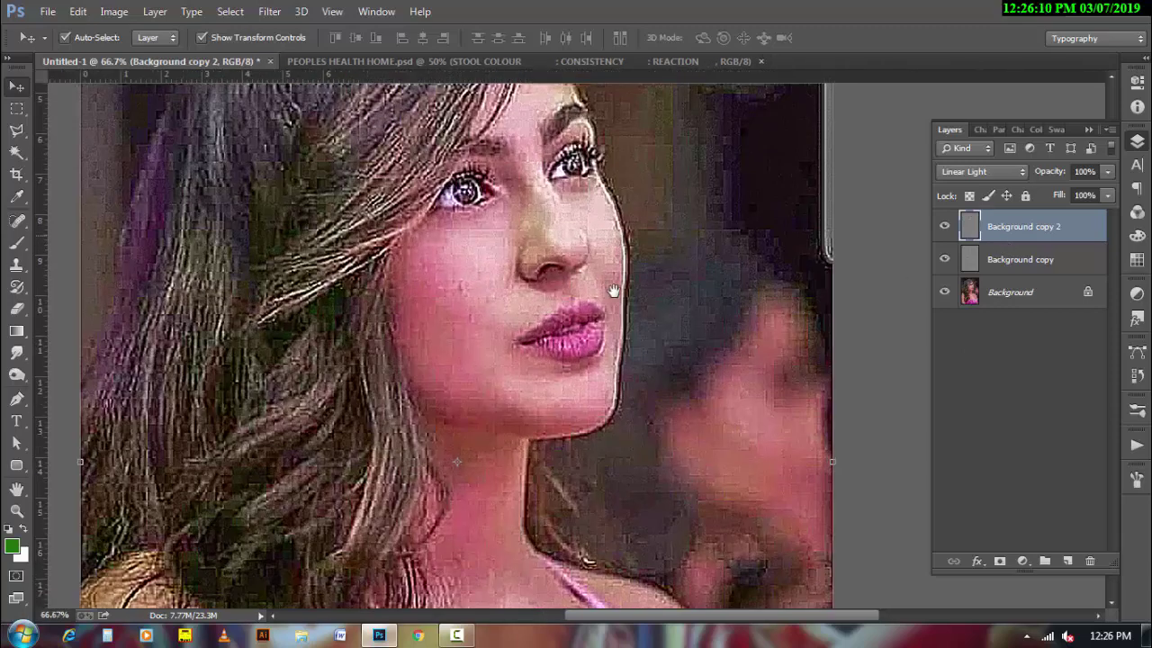
{"action": "scroll", "coordinate": [609, 291], "scroll_direction": "up", "scroll_amount": 1}
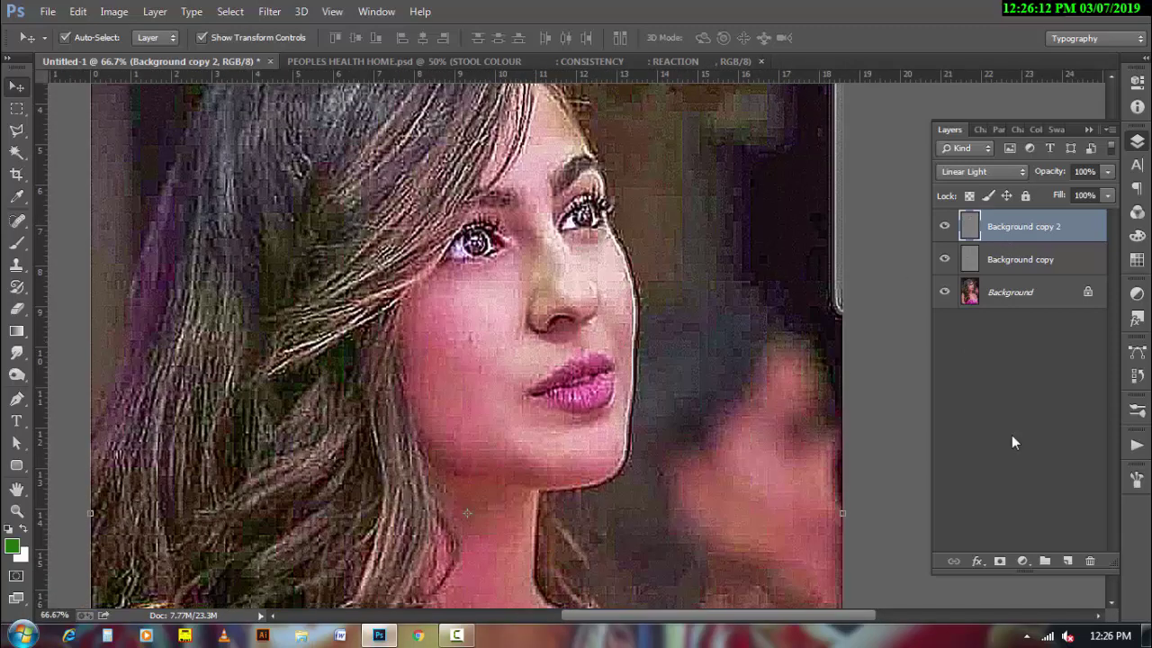
{"action": "left_click", "coordinate": [999, 561]}
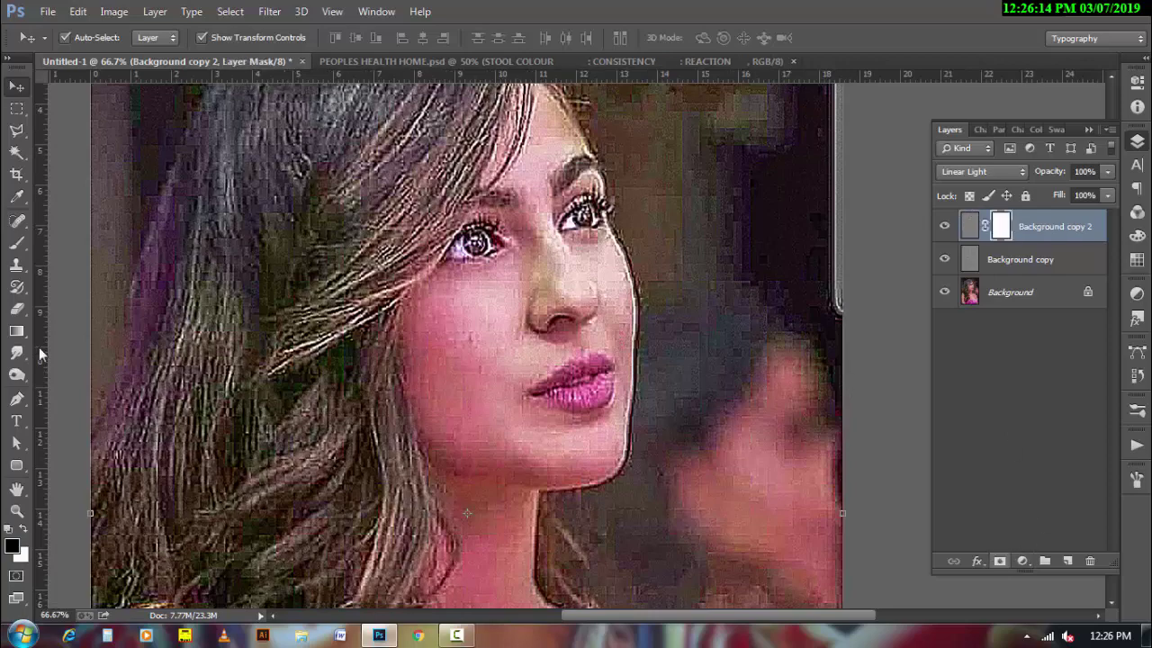
{"action": "left_click", "coordinate": [16, 243]}
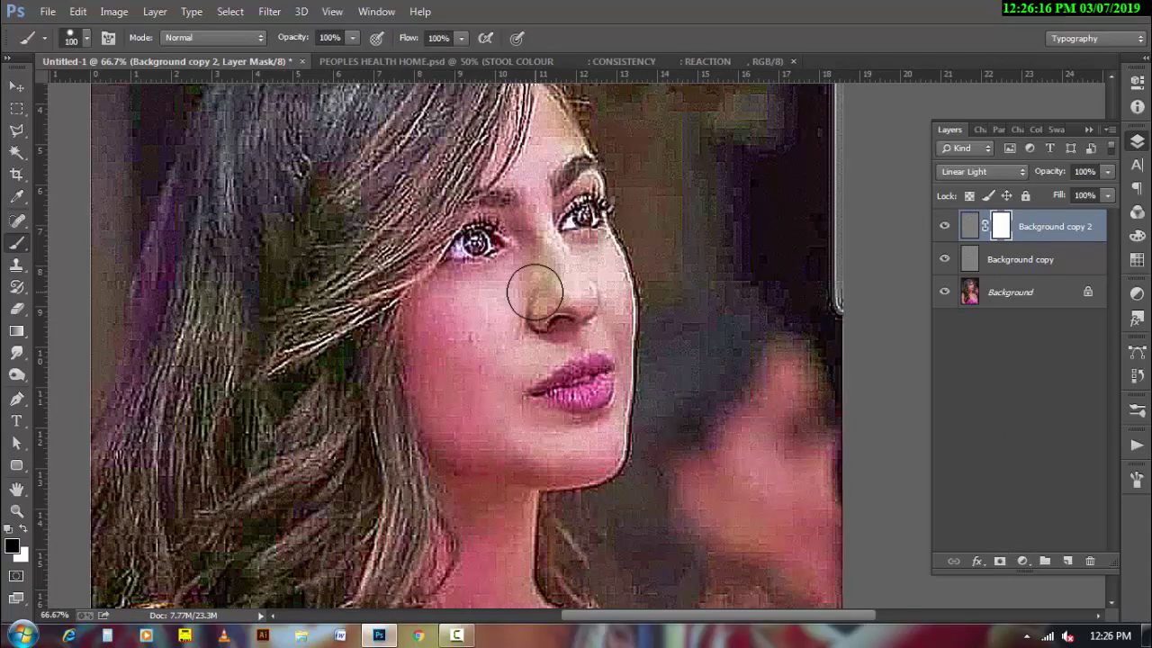
- Mask the sharpening off the lips with a small brush, then stamp visible into Layer 1
{"action": "key", "text": "bracketleft"}
{"action": "key", "text": "bracketleft"}
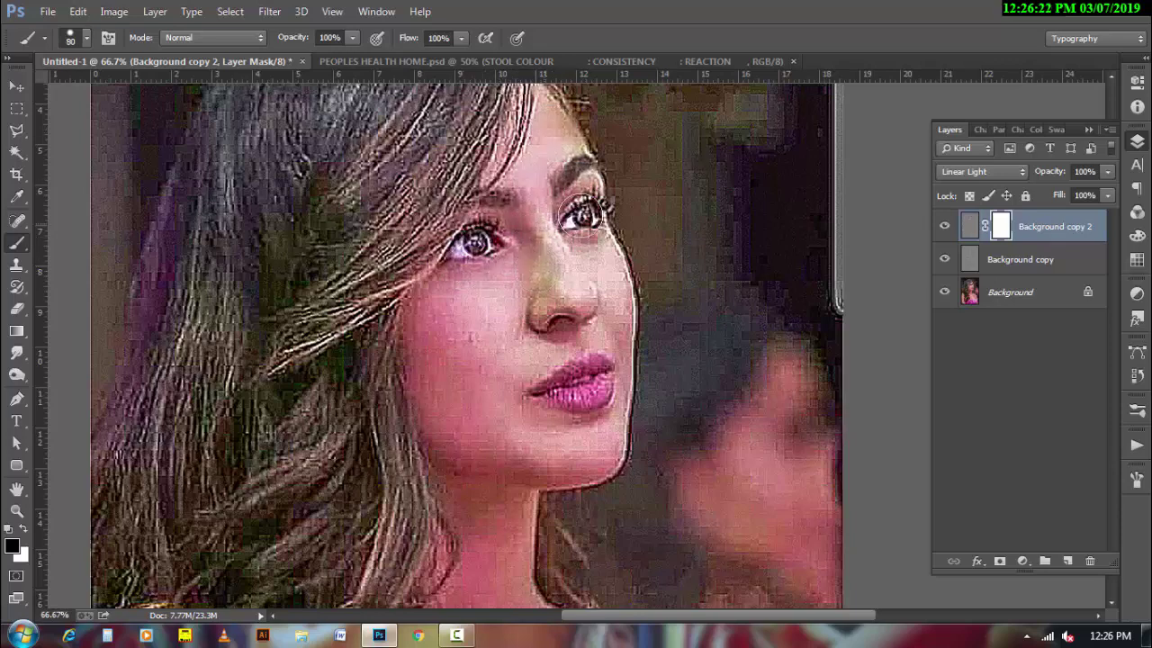
{"action": "key", "text": "bracketleft"}
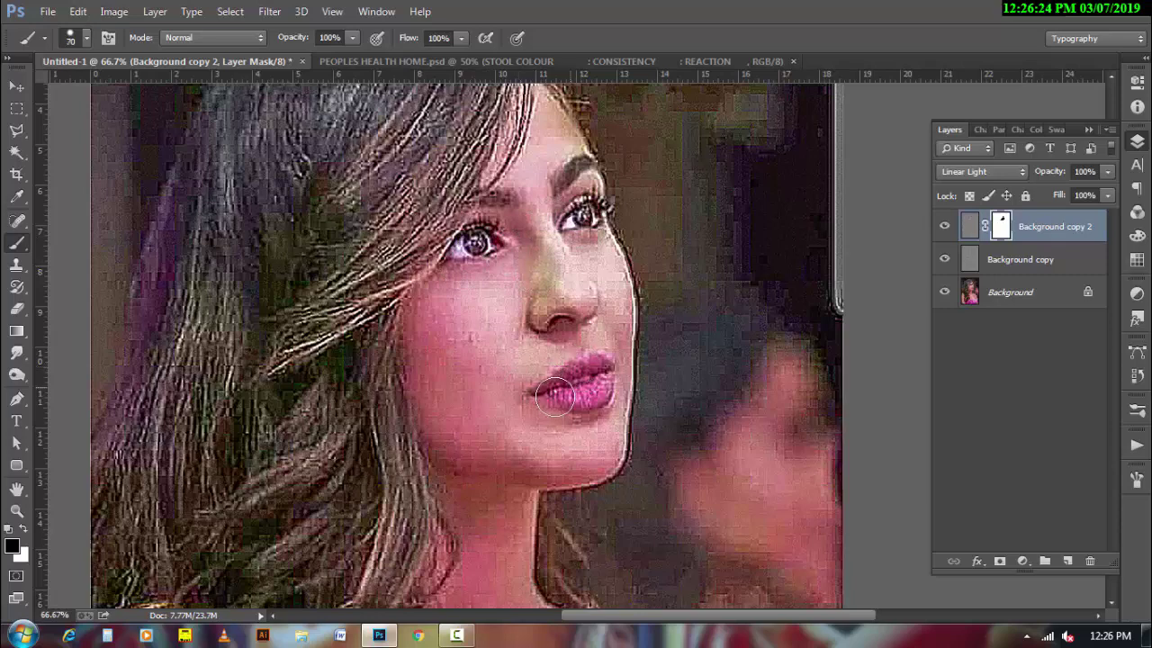
{"action": "left_click_drag", "start_coordinate": [558, 382], "coordinate": [599, 369]}
{"action": "scroll", "coordinate": [586, 378], "scroll_direction": "down", "scroll_amount": 1}
{"action": "scroll", "coordinate": [612, 423], "scroll_direction": "down", "scroll_amount": 1}
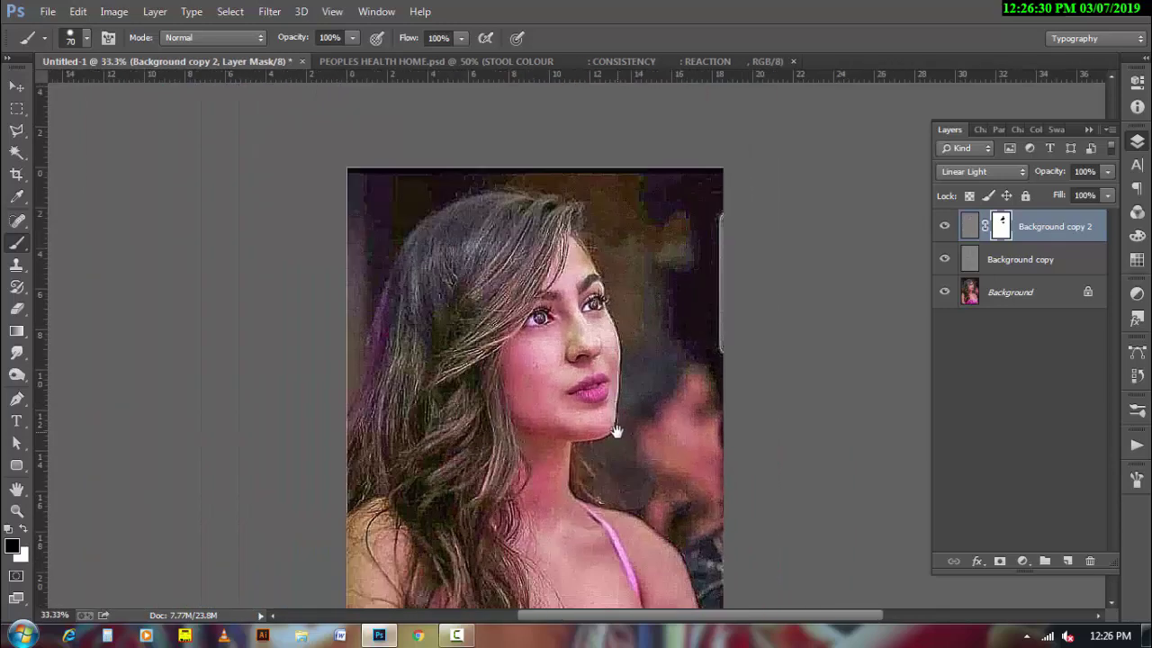
{"action": "mouse_move", "coordinate": [616, 432]}
{"action": "left_mouse_down"}
{"action": "mouse_move", "coordinate": [618, 334]}
{"action": "mouse_move", "coordinate": [617, 351]}
{"action": "left_mouse_up"}
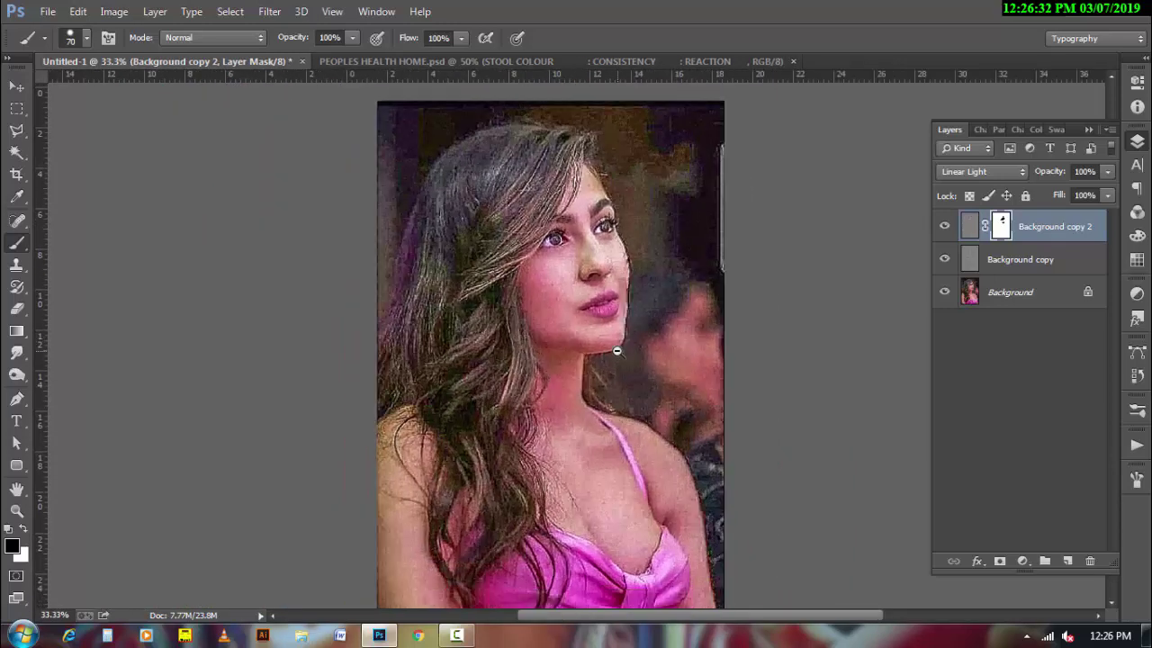
{"action": "scroll", "coordinate": [616, 350], "scroll_direction": "down", "scroll_amount": 1}
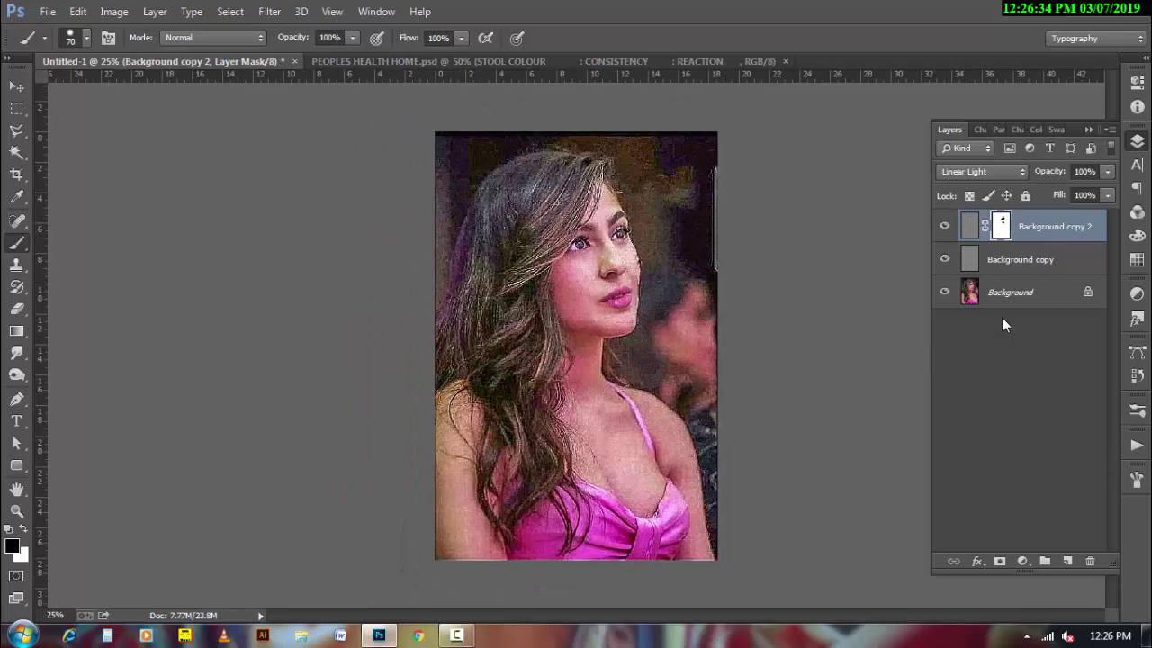
{"action": "key", "text": "ctrl+shift+alt+e"}
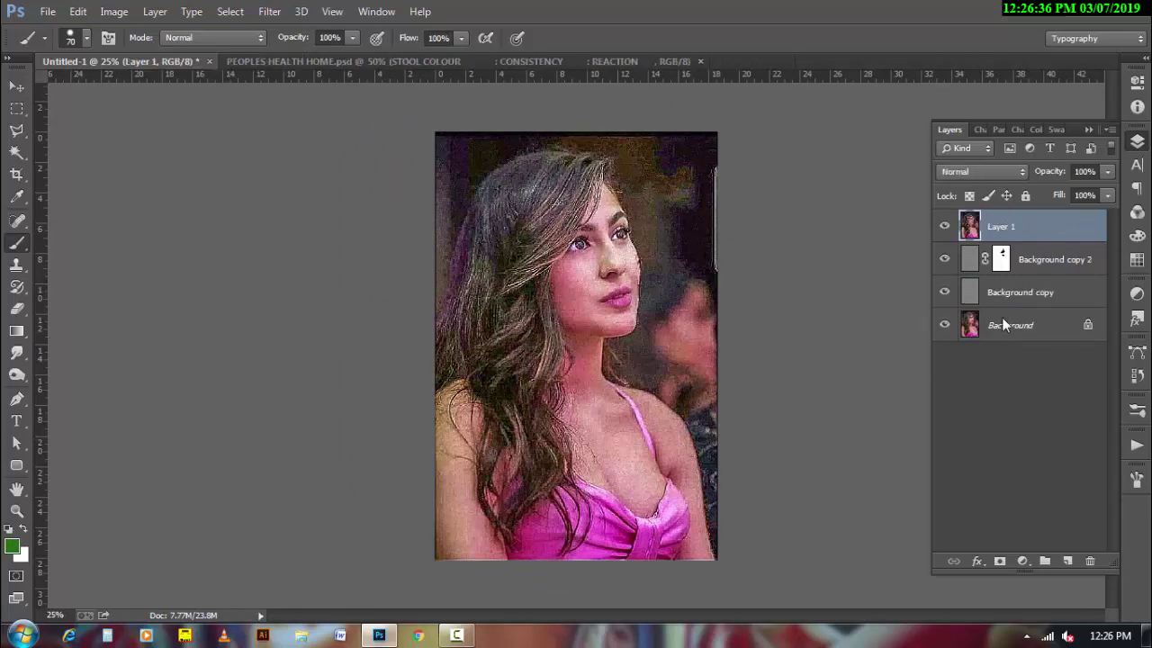
- Apply the Filter Gallery's Artistic Paint Daubs to Layer 1 with brush size 2, sharpness 2
{"action": "scroll", "coordinate": [624, 303], "scroll_direction": "up", "scroll_amount": 1}
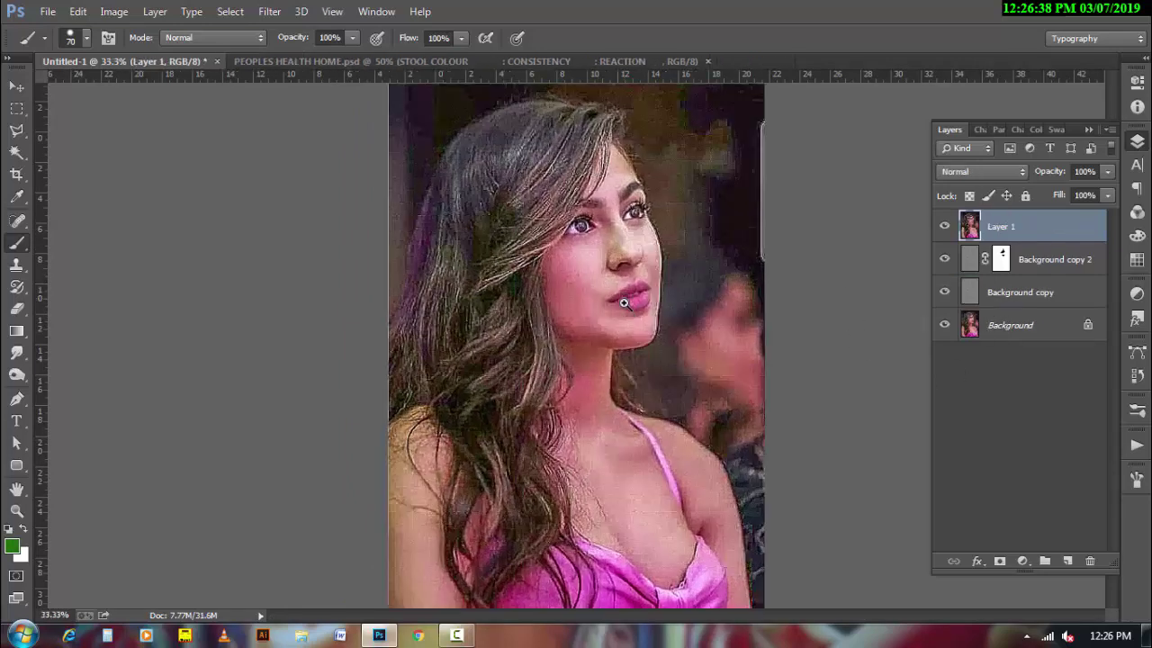
{"action": "scroll", "coordinate": [672, 243], "scroll_direction": "up", "scroll_amount": 1}
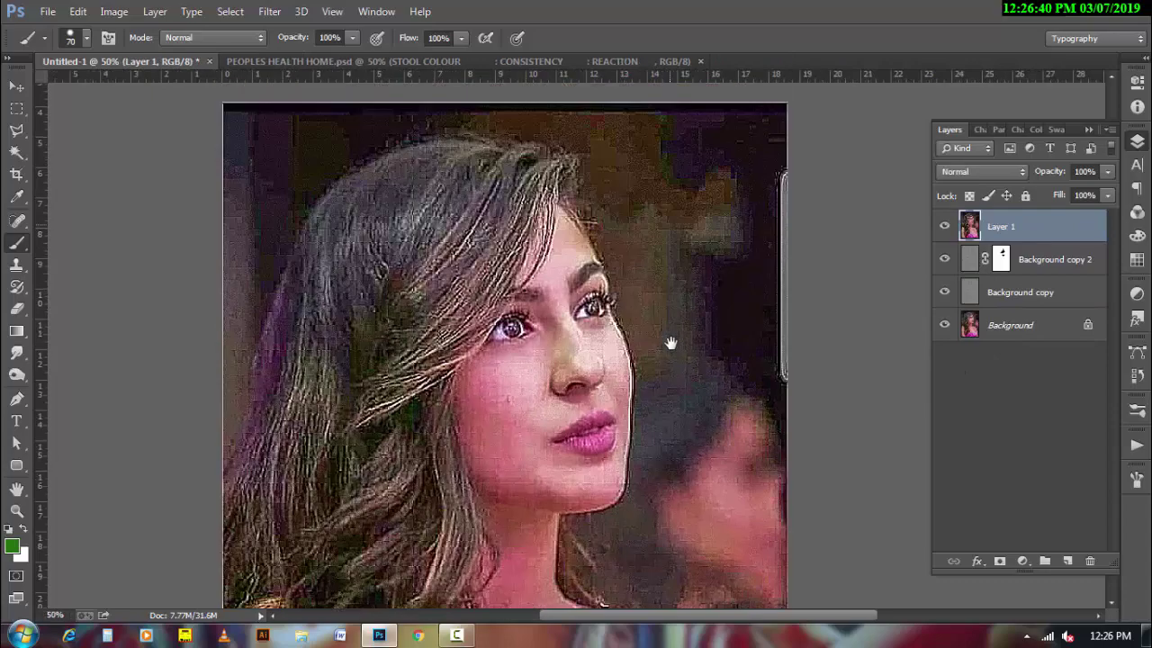
{"action": "scroll", "coordinate": [597, 335], "scroll_direction": "up", "scroll_amount": 1}
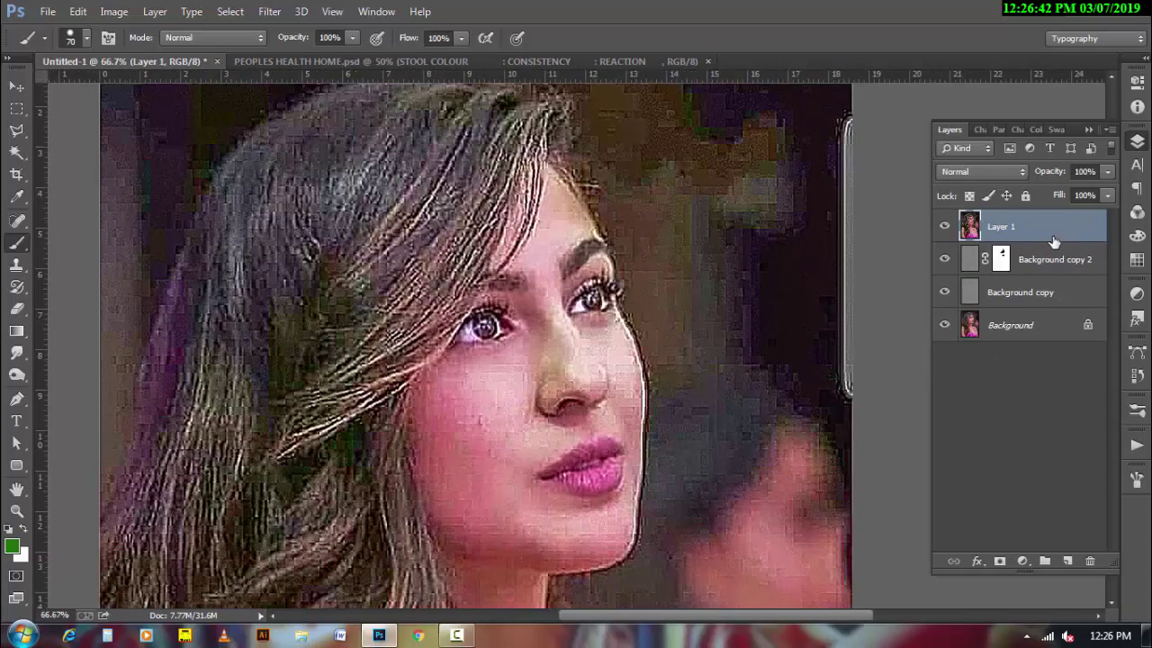
{"action": "left_click", "coordinate": [269, 11]}
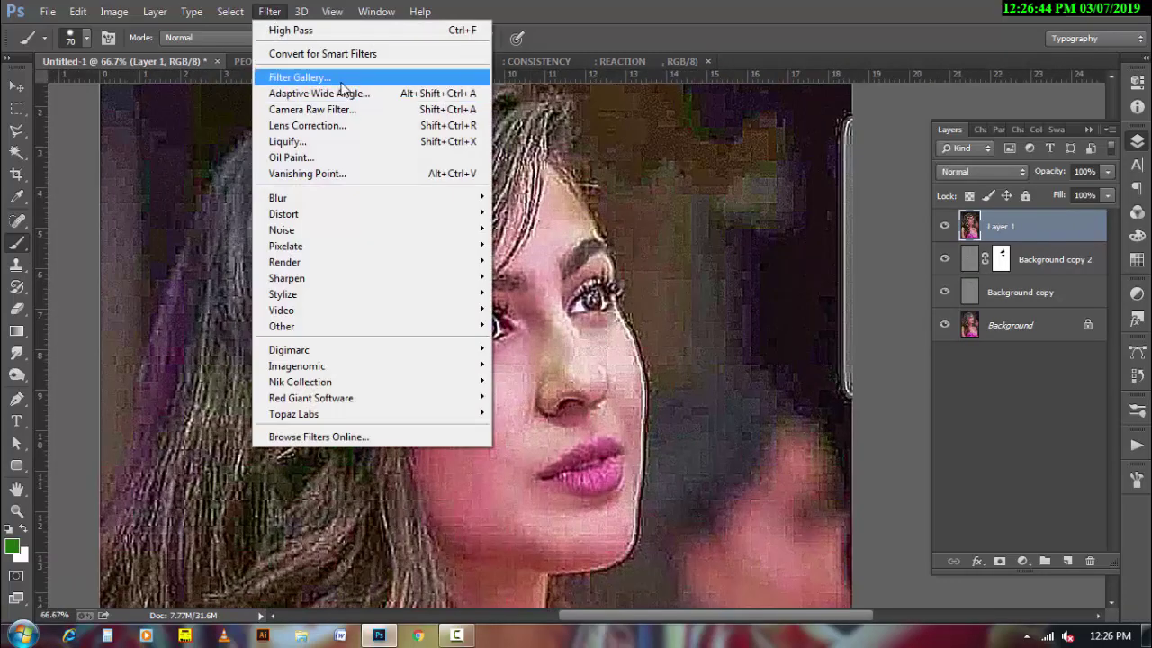
{"action": "left_click", "coordinate": [376, 80]}
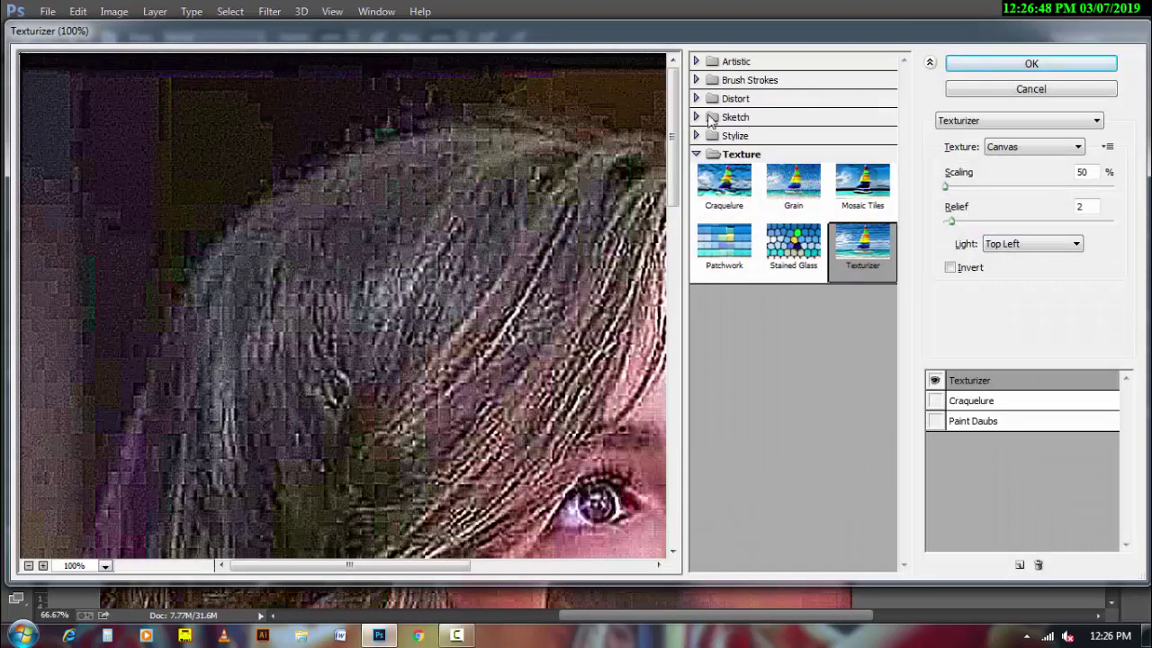
{"action": "left_click", "coordinate": [738, 63]}
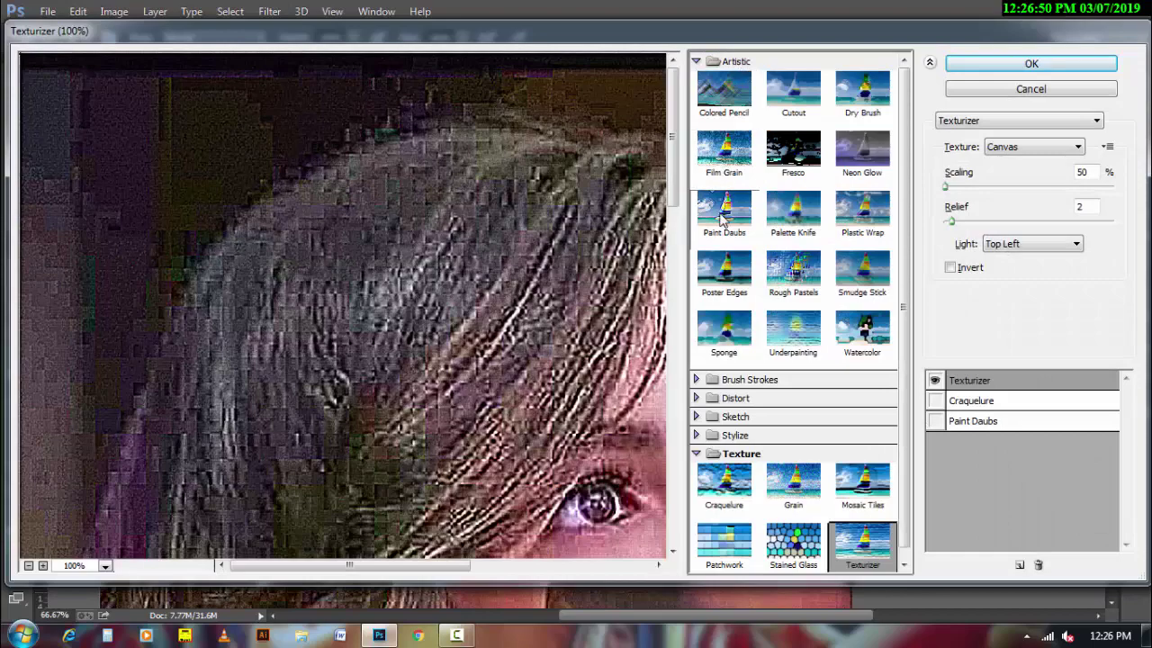
{"action": "left_click", "coordinate": [724, 216]}
{"action": "left_click_drag", "start_coordinate": [635, 484], "coordinate": [453, 298]}
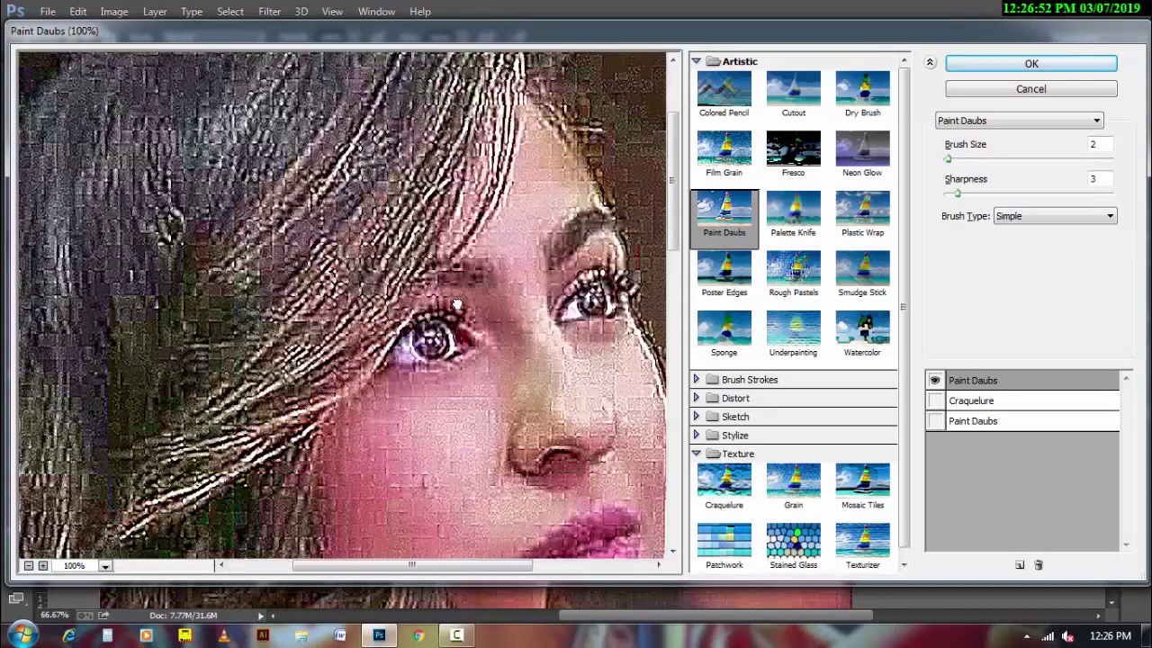
{"action": "left_click_drag", "start_coordinate": [513, 412], "coordinate": [486, 362]}
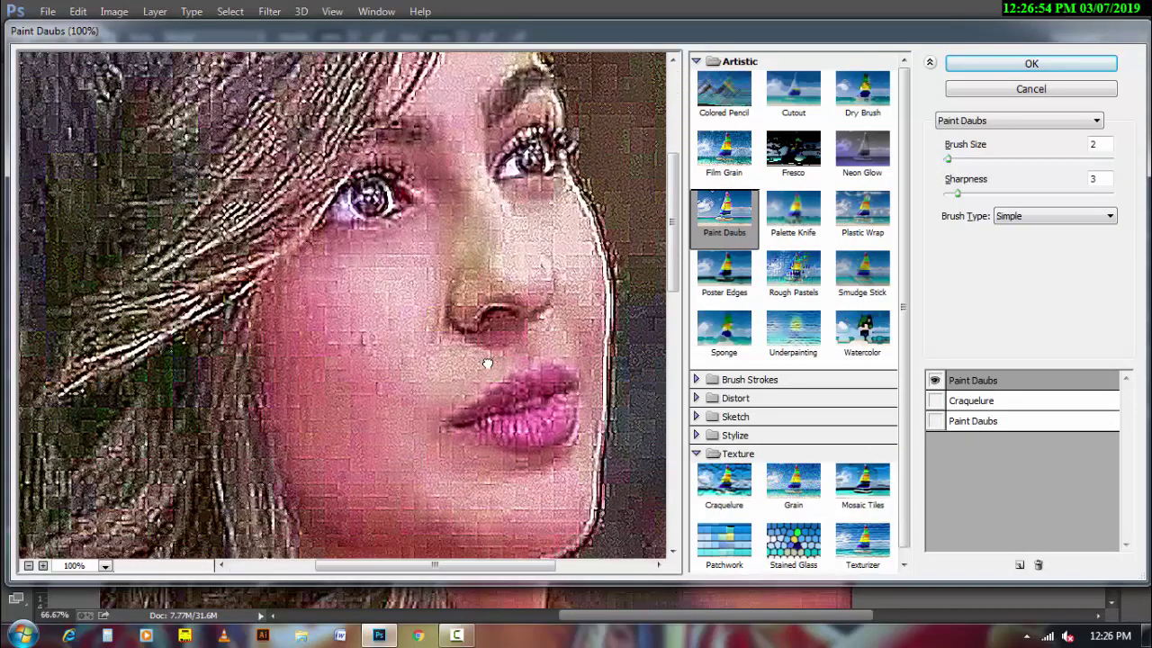
{"action": "double_click", "coordinate": [1101, 179]}
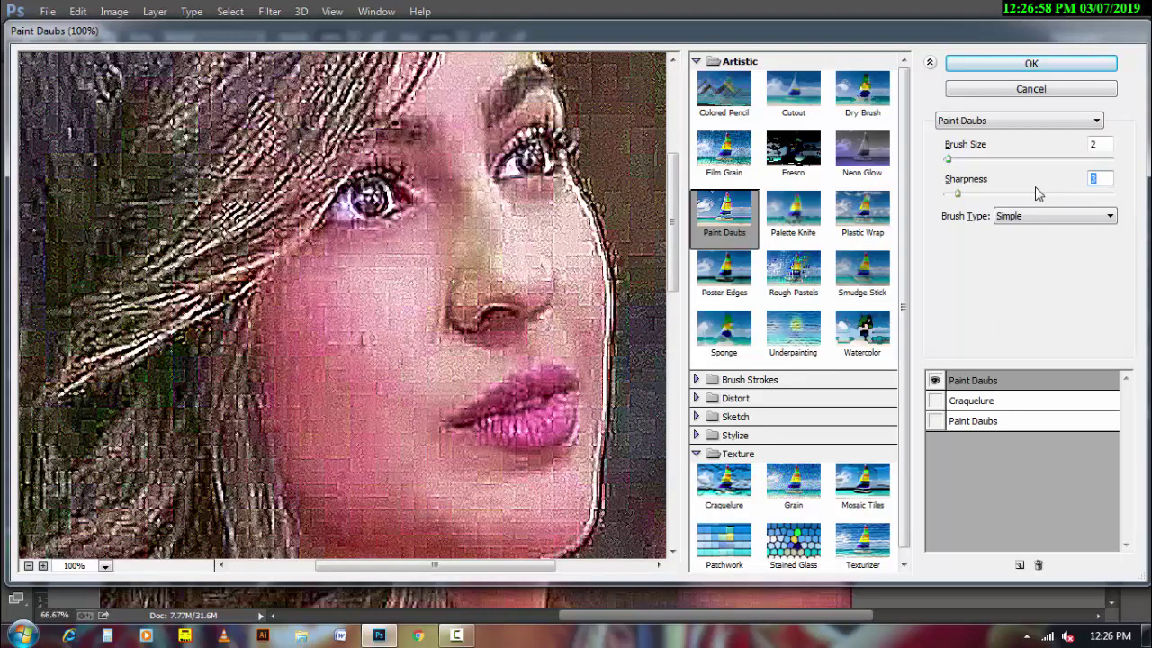
{"action": "type", "text": "2"}
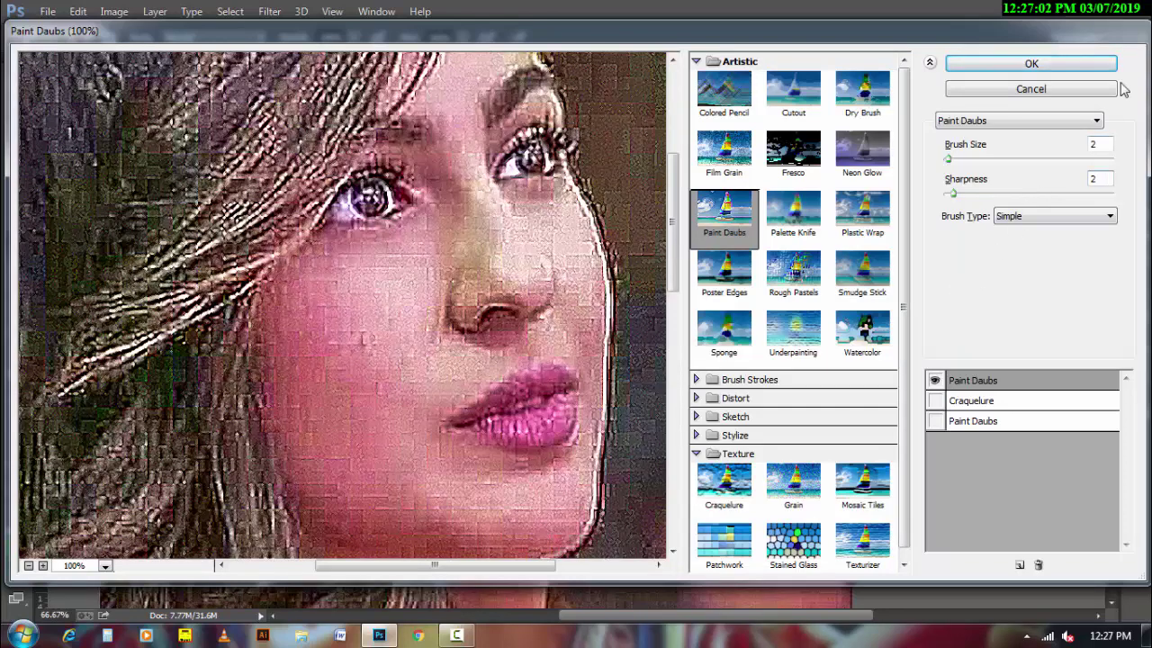
{"action": "left_click", "coordinate": [1031, 63]}
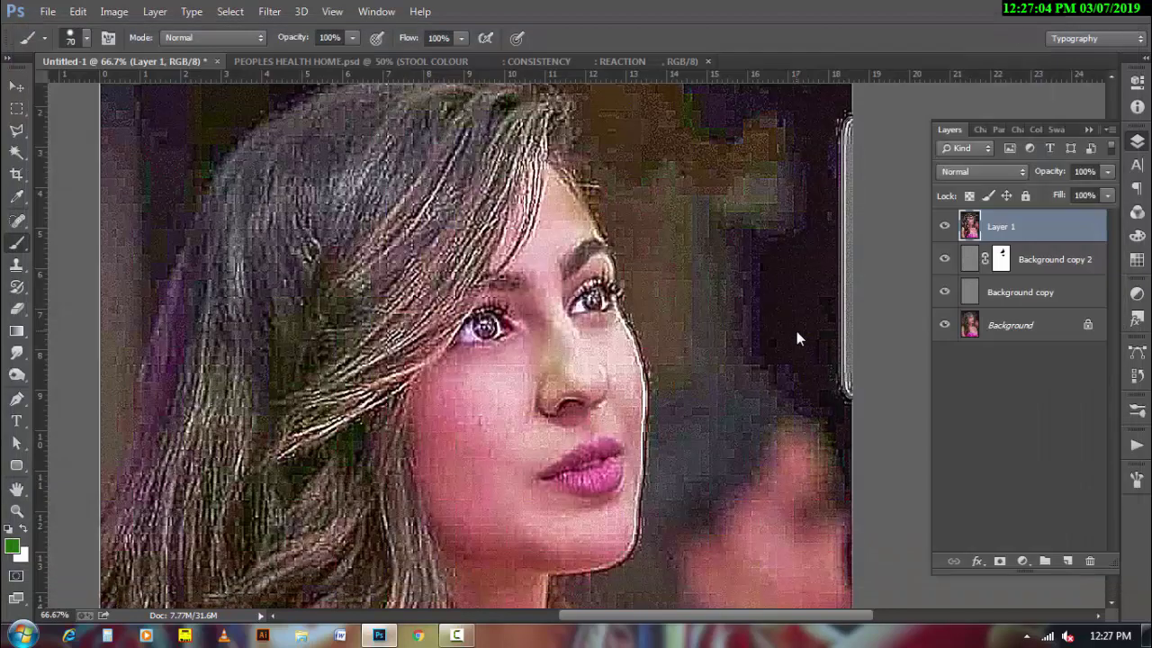
- Stamp another merged Layer 2 and convert the Background into Layer 0
{"action": "key", "text": "ctrl+minus"}
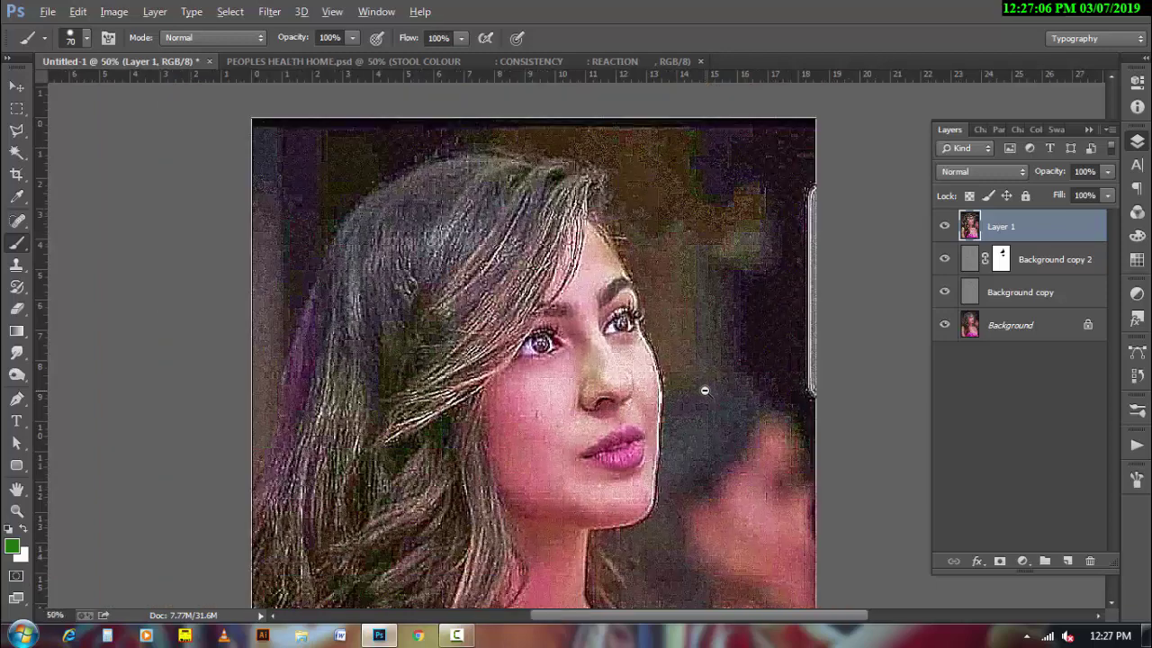
{"action": "key", "text": "ctrl+minus"}
{"action": "key", "text": "ctrl+minus"}
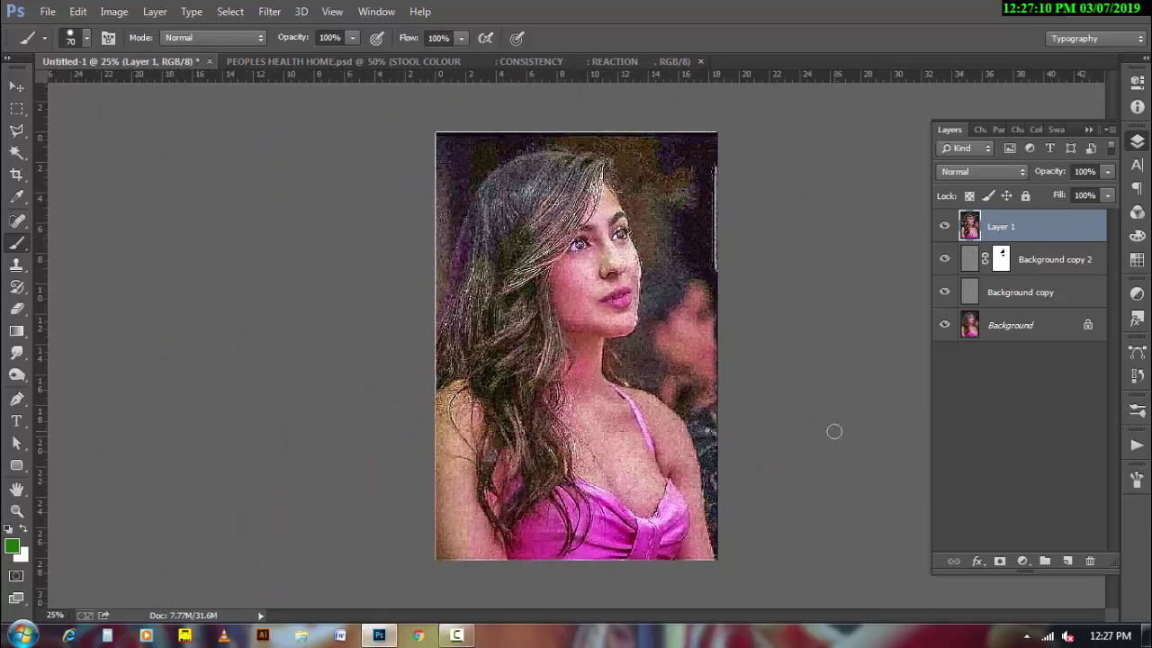
{"action": "key", "text": "ctrl+shift+alt+e"}
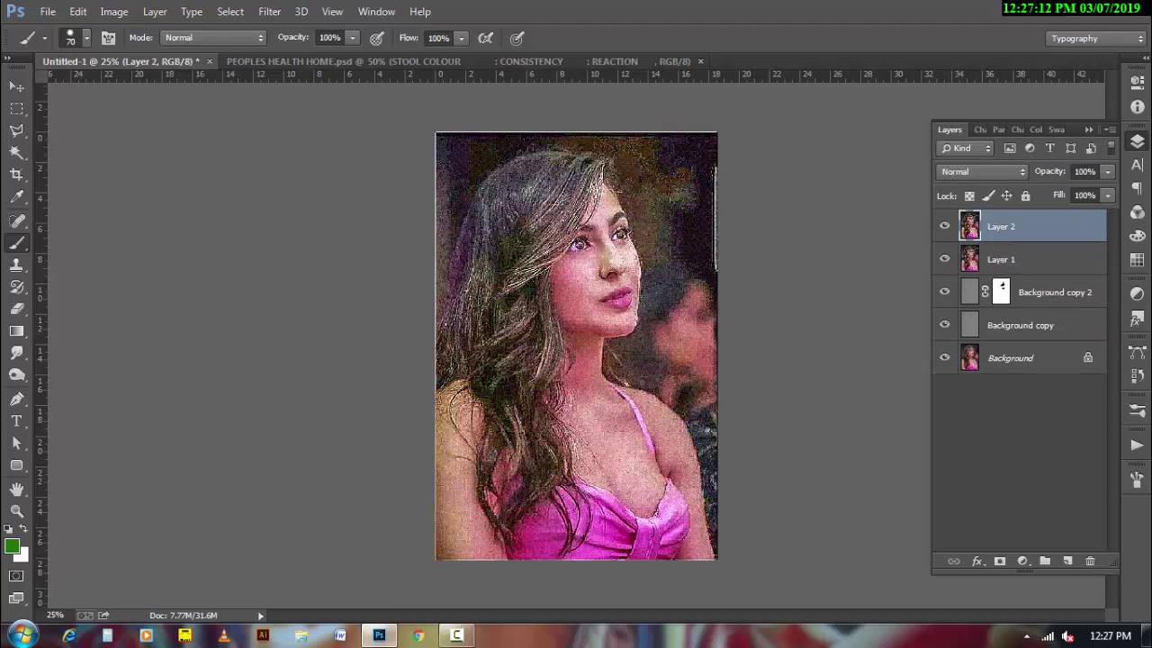
{"action": "double_click", "coordinate": [1090, 366]}
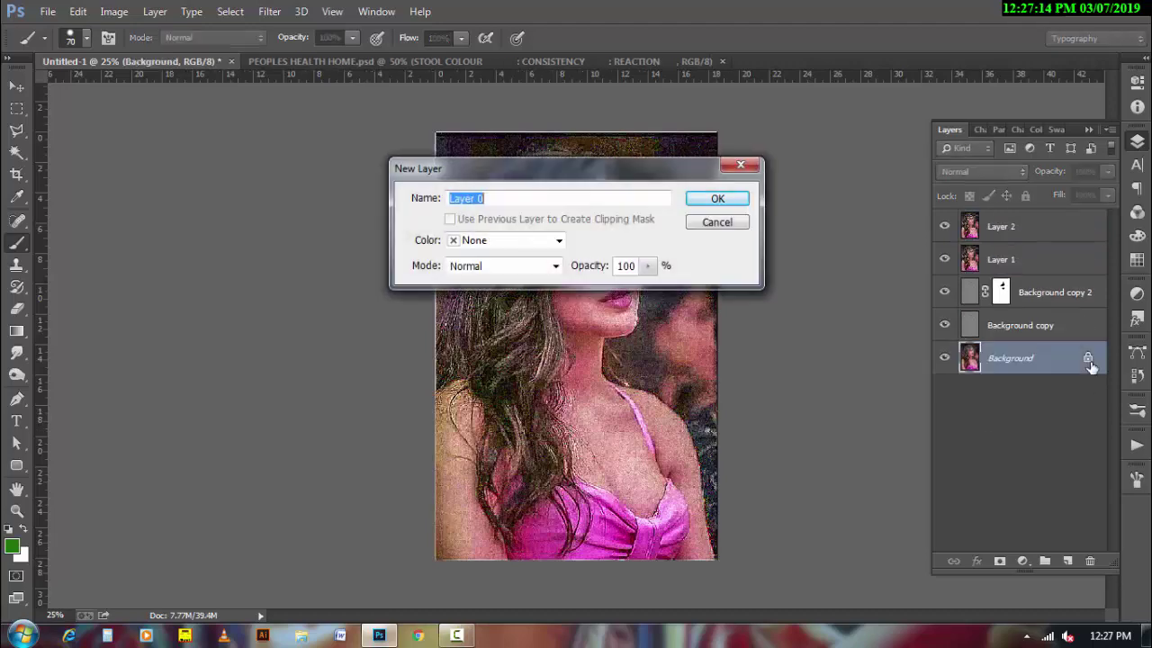
{"action": "left_click", "coordinate": [734, 199]}
- Group the four layers below Layer 2 into Group 1 and hide the group
{"action": "left_click", "coordinate": [1055, 263], "text": "shift"}
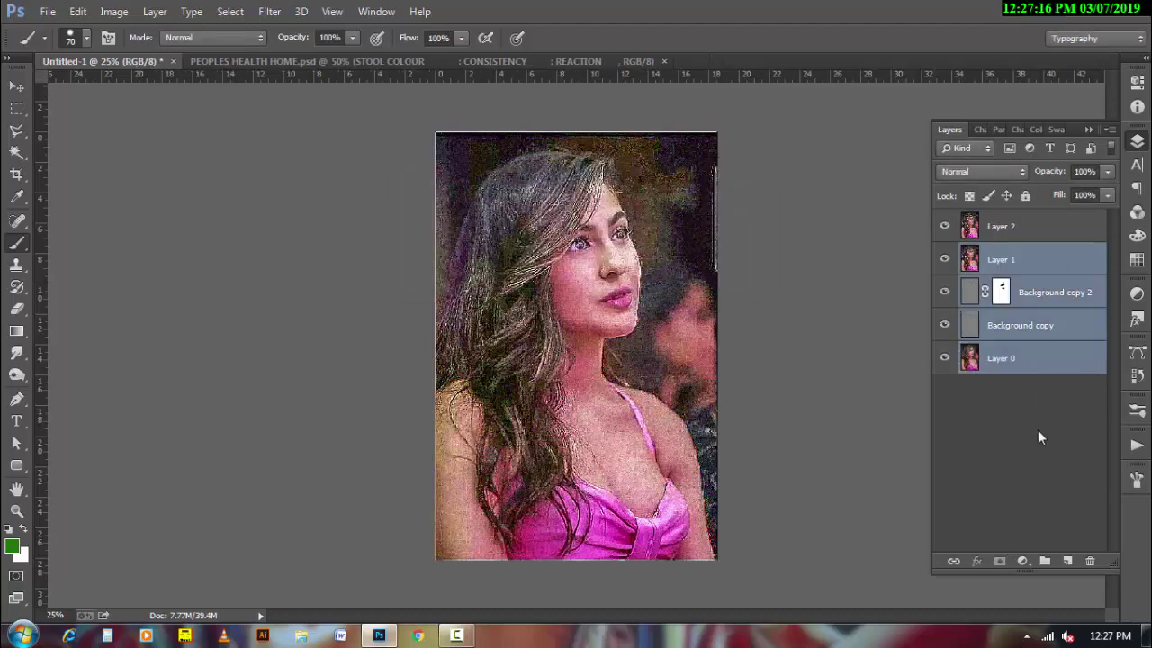
{"action": "key", "text": "ctrl+g"}
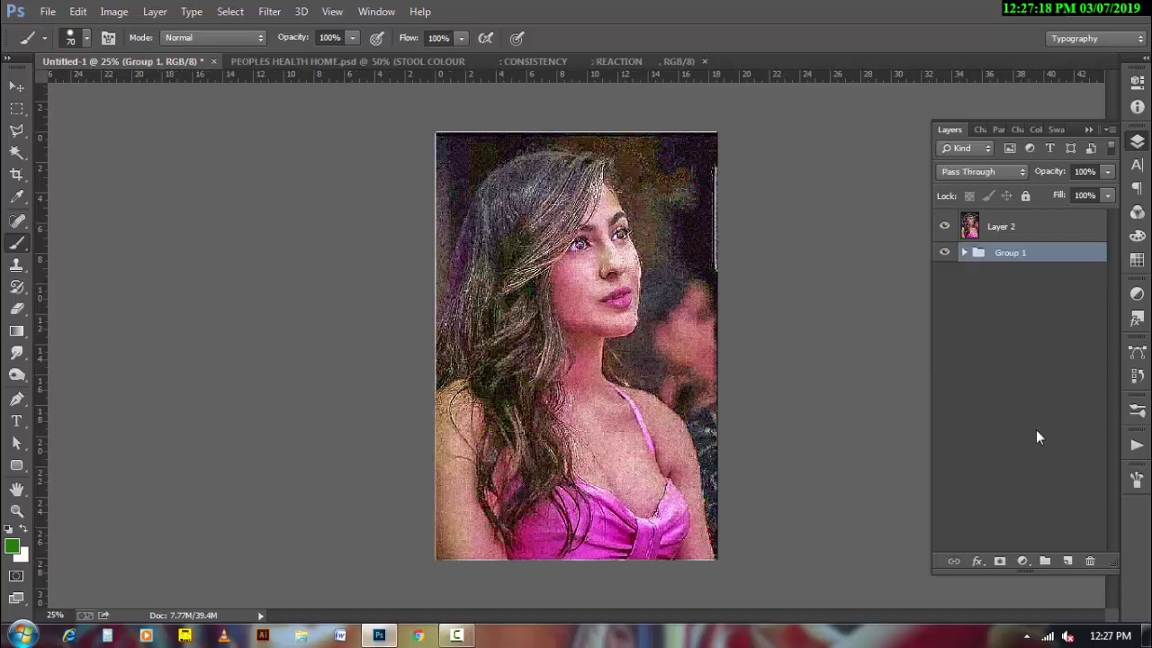
{"action": "left_click", "coordinate": [945, 254]}
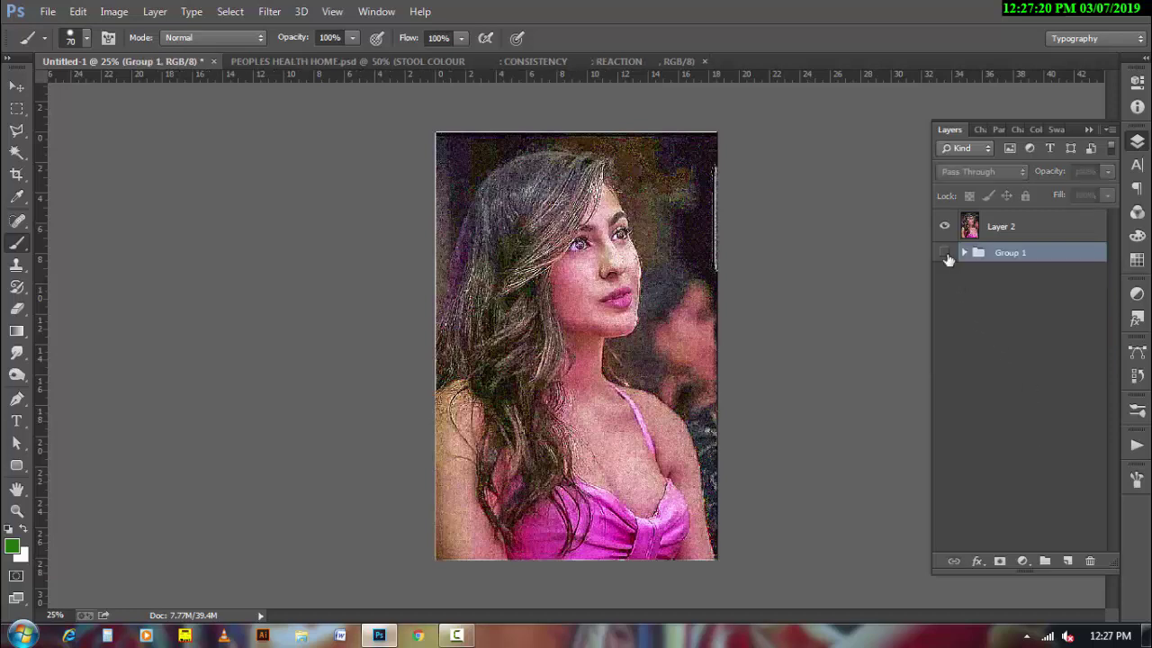
- Rename Layer 2 to 'AFTER ADJUSTMENT'
{"action": "double_click", "coordinate": [1003, 228]}
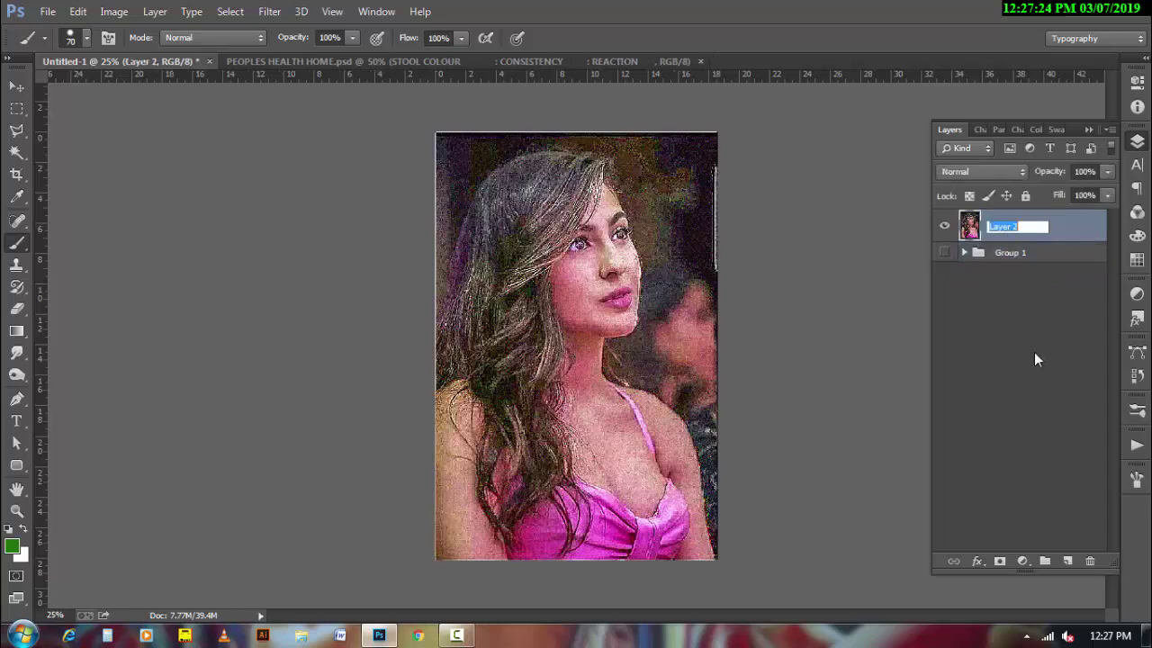
{"action": "type", "text": "AFTER AD"}
{"action": "type", "text": "JUSTMENT"}
{"action": "key", "text": "Return"}
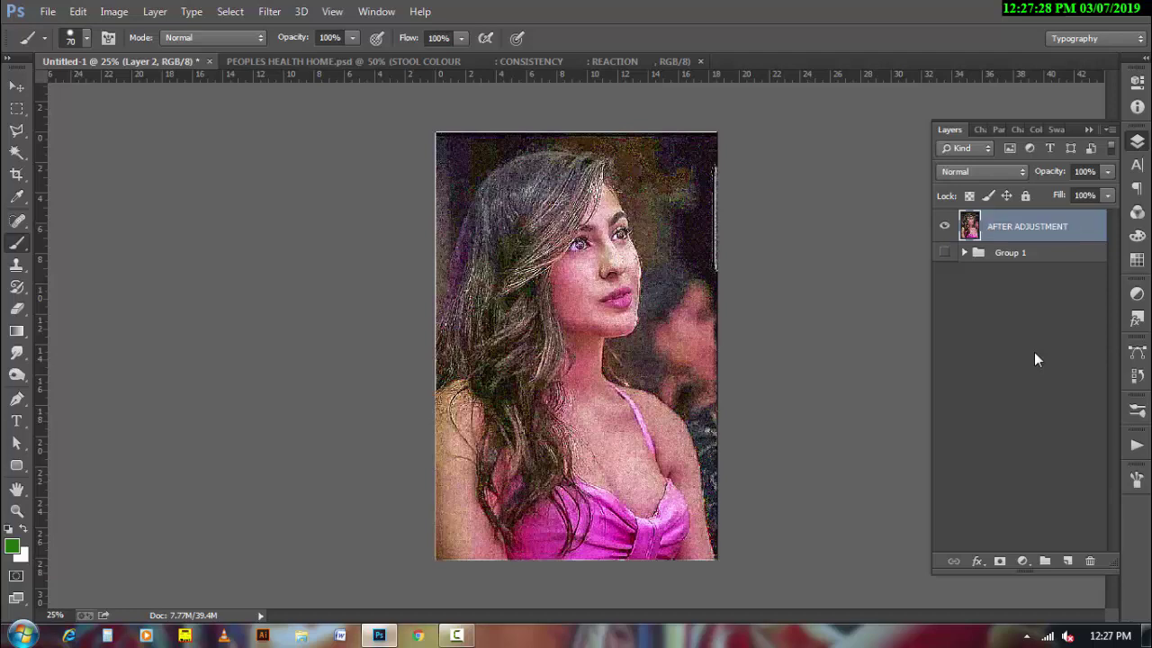
{"action": "left_click", "coordinate": [457, 636]}
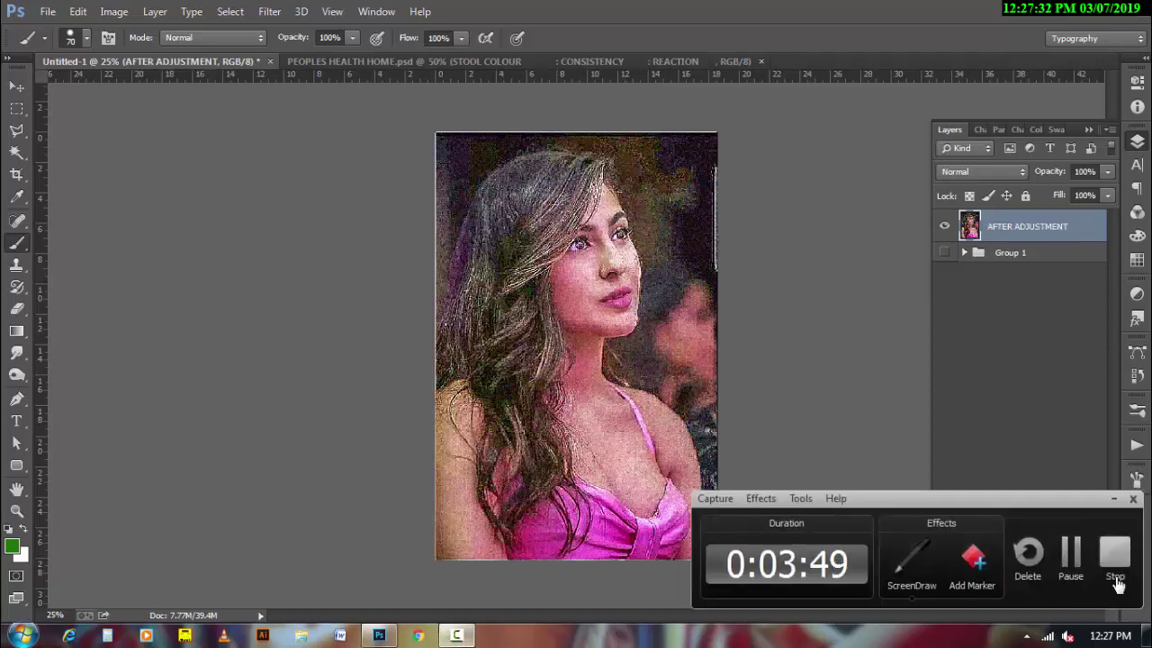
- With the Pen tool in Path mode, start a curved path up the hair's left edge
{"action": "left_click", "coordinate": [1114, 553]}
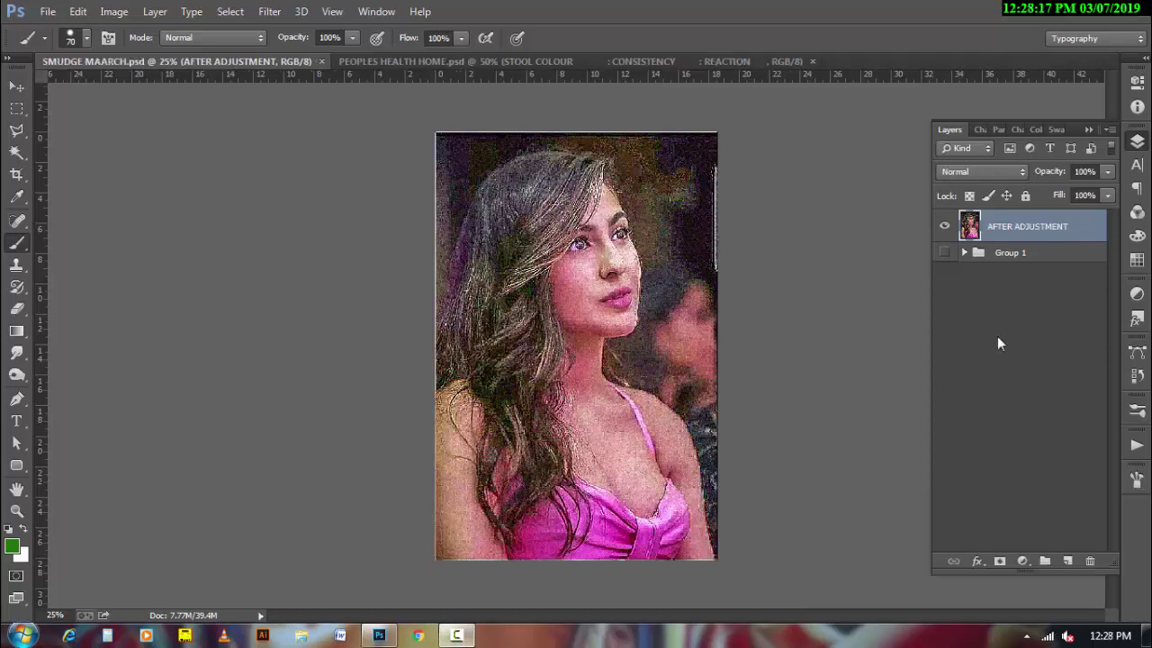
{"action": "left_click", "coordinate": [16, 398]}
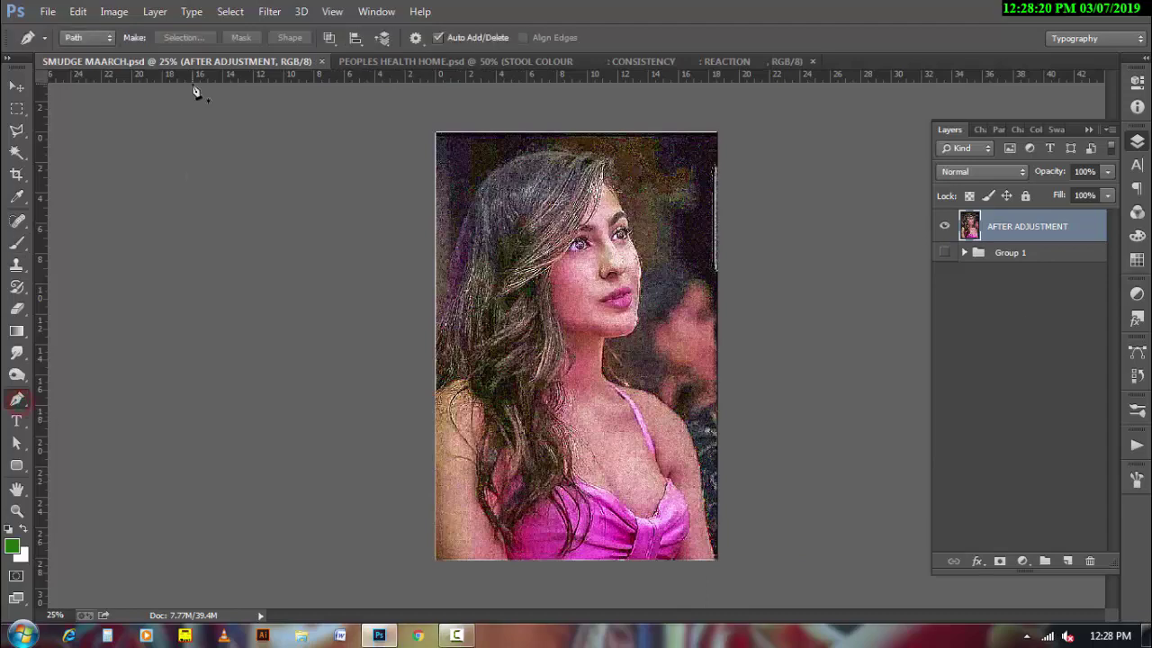
{"action": "key", "text": "ctrl+space"}
{"action": "left_click", "coordinate": [493, 463], "text": "ctrl"}
{"action": "left_click", "coordinate": [476, 334], "text": "ctrl"}
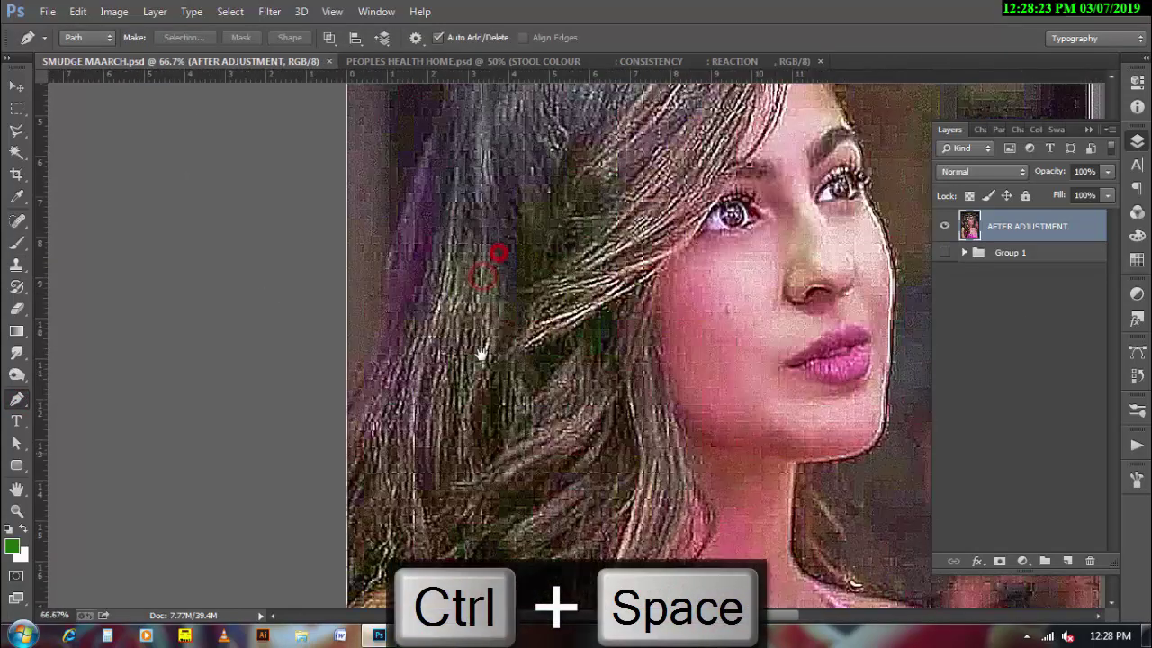
{"action": "left_click", "coordinate": [481, 352], "text": "ctrl"}
{"action": "left_click", "coordinate": [333, 430]}
{"action": "left_click_drag", "start_coordinate": [387, 317], "coordinate": [402, 275]}
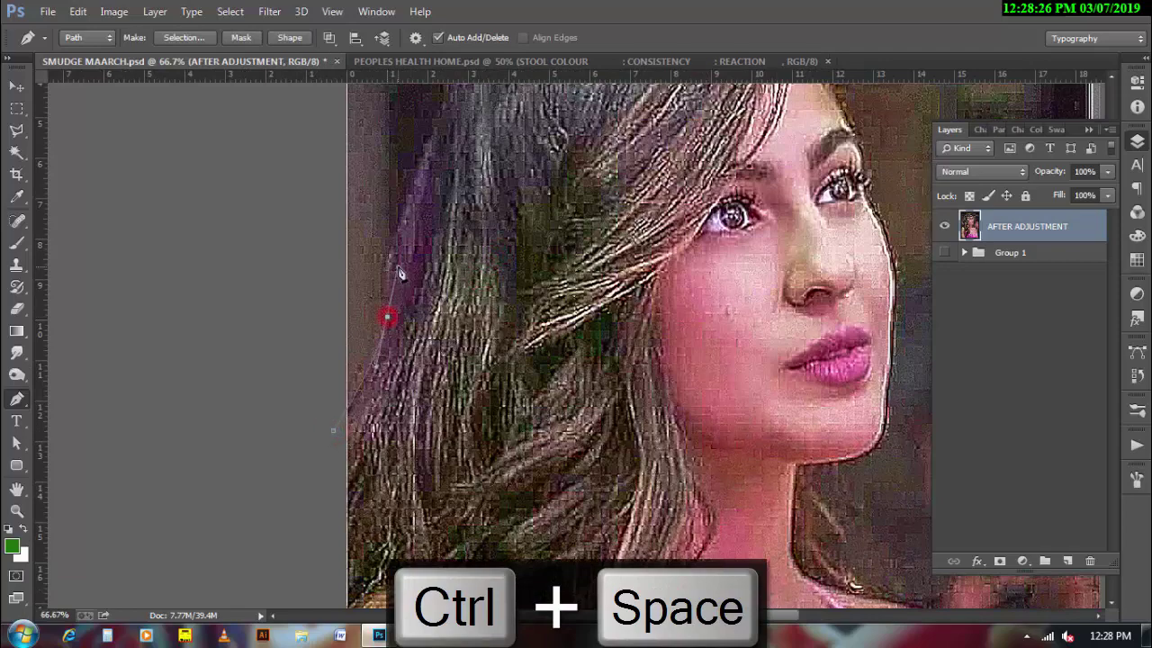
{"action": "left_click_drag", "start_coordinate": [504, 266], "coordinate": [437, 388]}
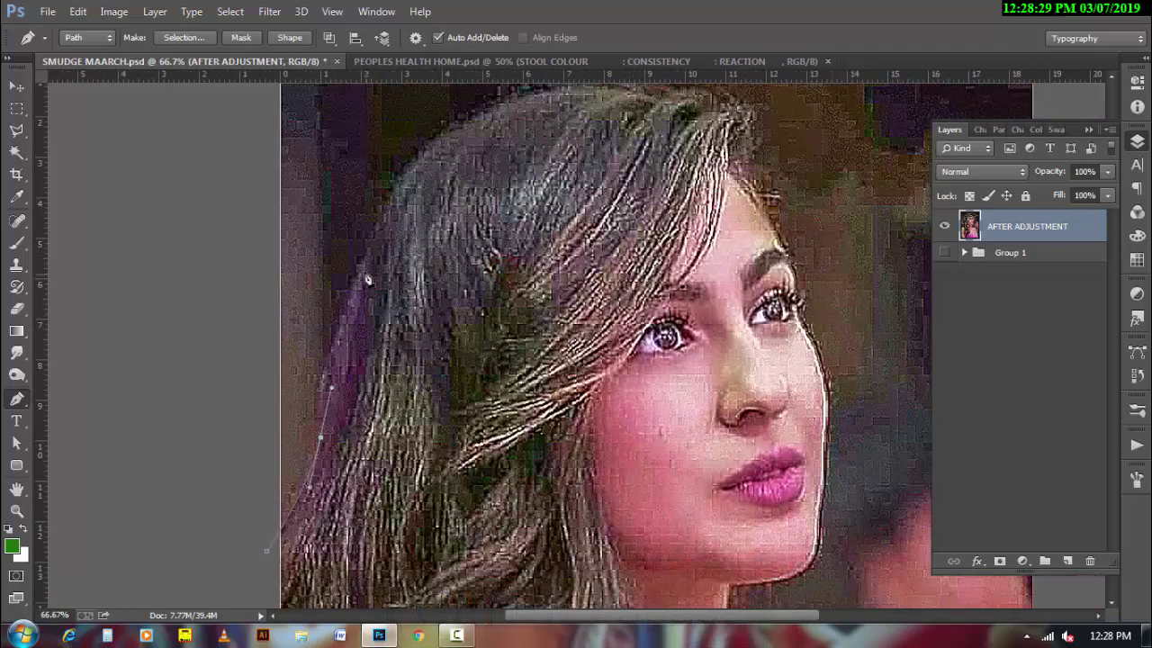
{"action": "left_click_drag", "start_coordinate": [364, 260], "coordinate": [382, 231]}
- Continue the path across the top hairline and around to the hairline above the eyes
{"action": "mouse_move", "coordinate": [596, 193]}
{"action": "left_mouse_down"}
{"action": "mouse_move", "coordinate": [562, 265]}
{"action": "mouse_move", "coordinate": [735, 284]}
{"action": "left_mouse_up"}
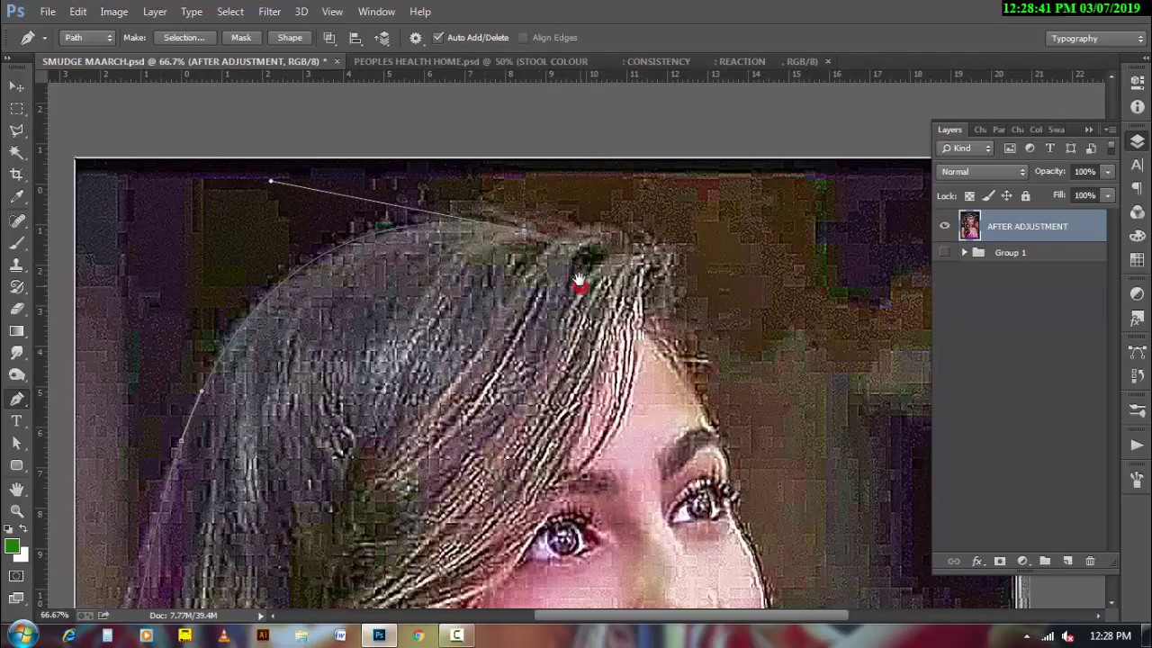
{"action": "key", "text": "ctrl+plus"}
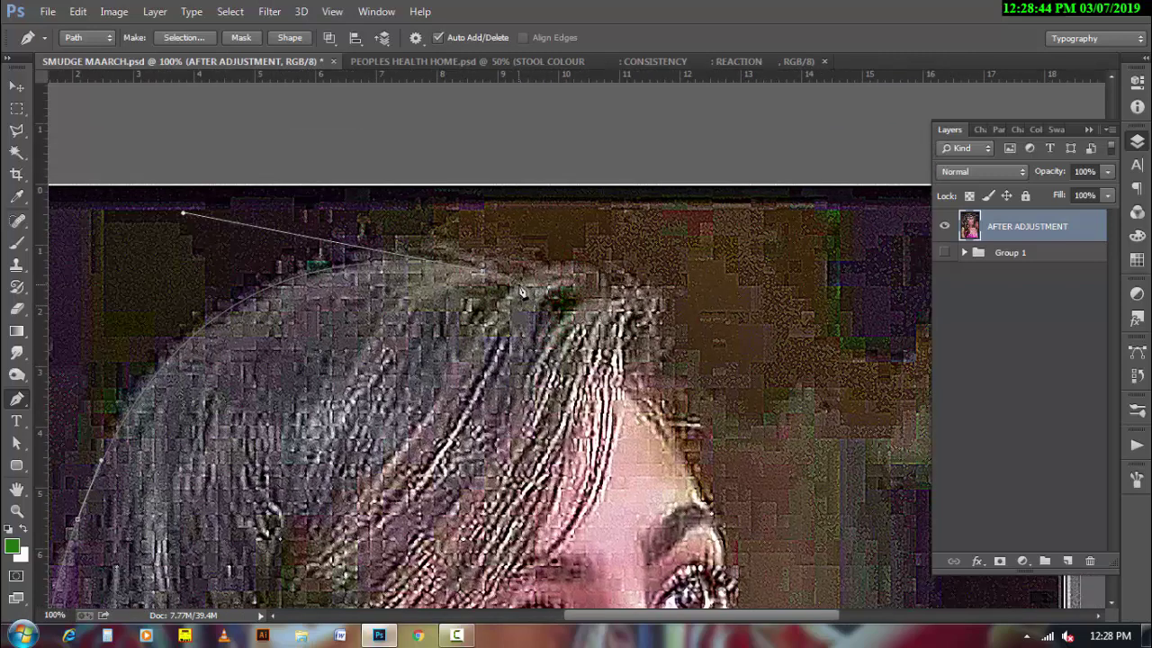
{"action": "left_click", "coordinate": [519, 286]}
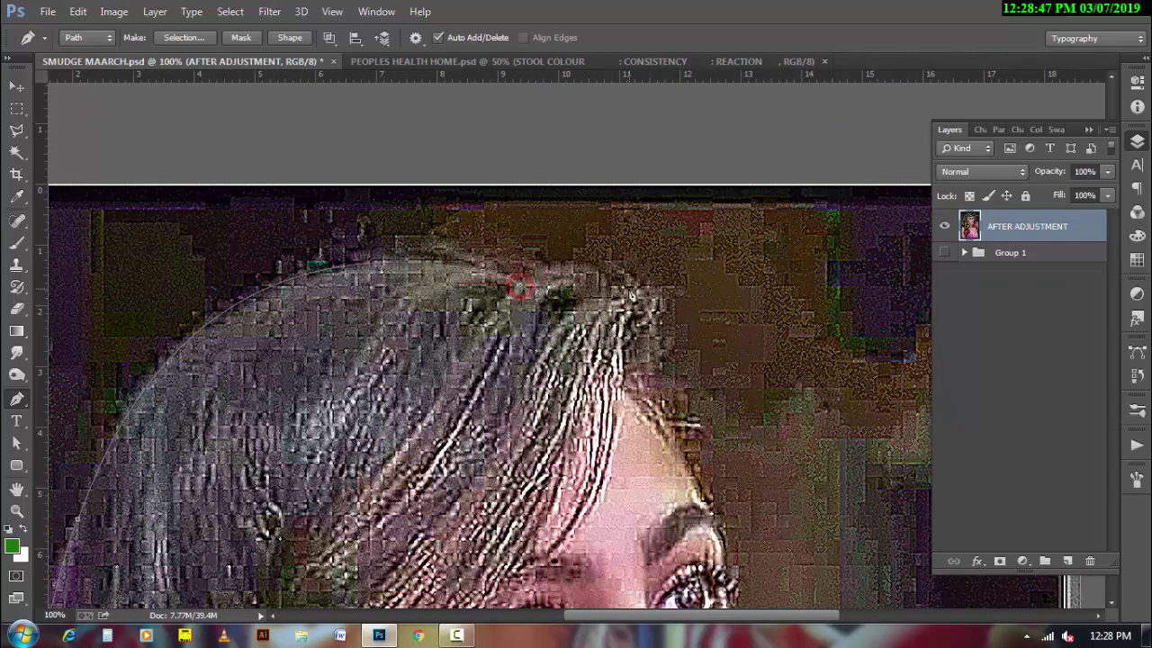
{"action": "left_click_drag", "start_coordinate": [617, 283], "coordinate": [667, 326]}
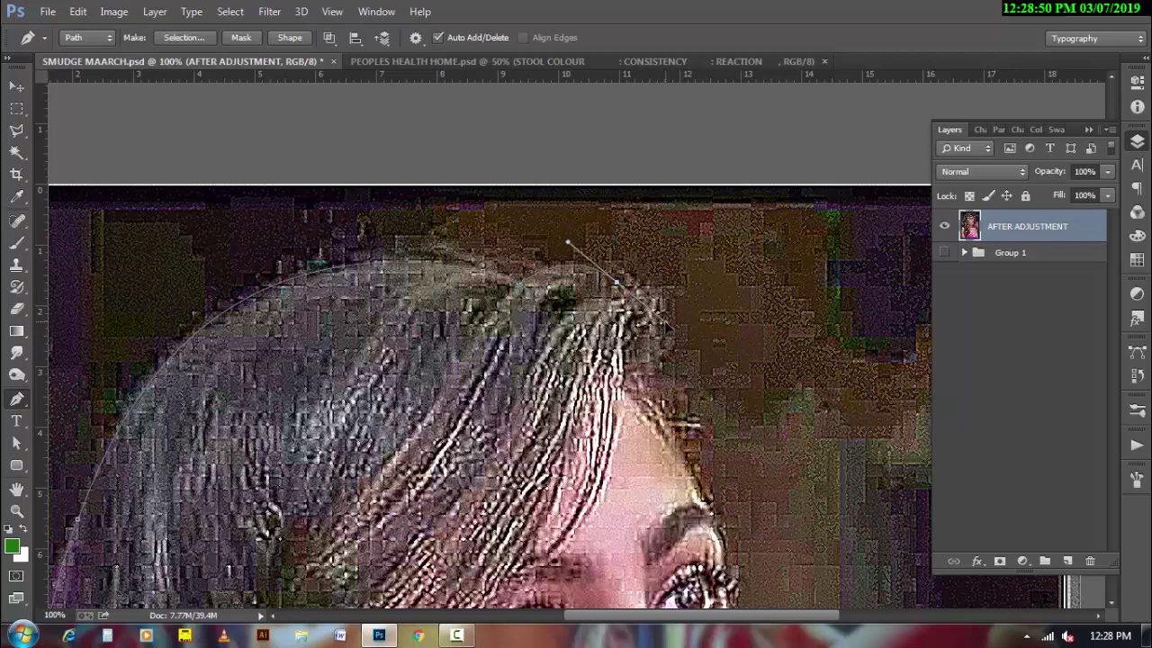
{"action": "left_click", "coordinate": [617, 283], "text": "alt"}
{"action": "left_click_drag", "start_coordinate": [657, 316], "coordinate": [682, 285]}
{"action": "left_click", "coordinate": [657, 316], "text": "alt"}
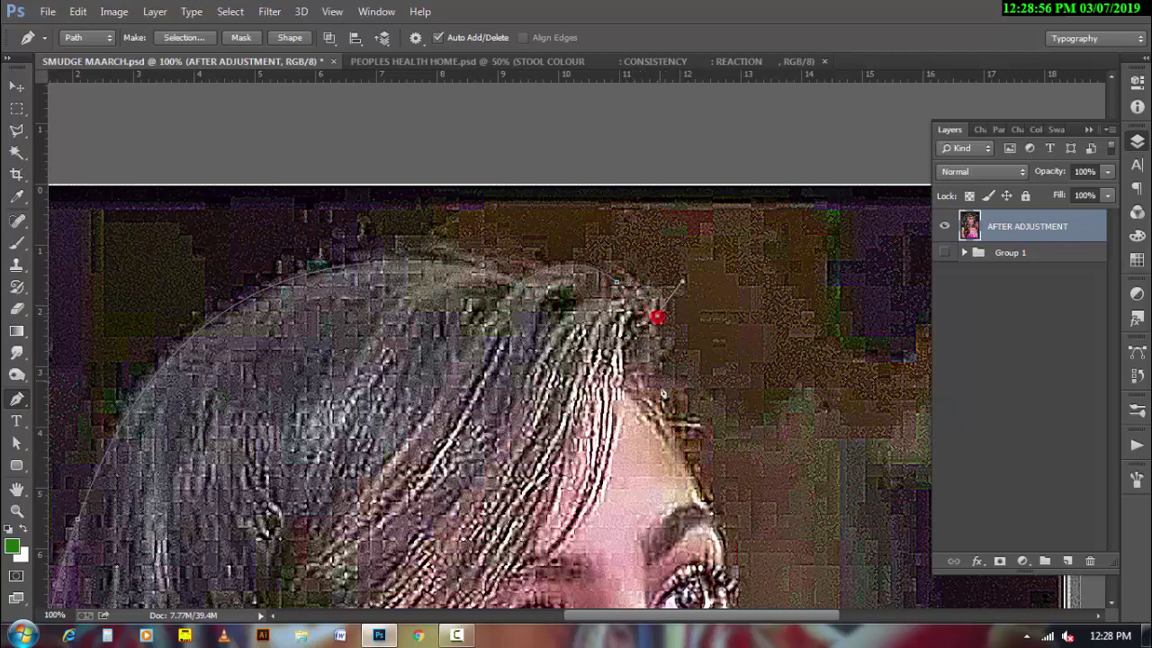
{"action": "left_click", "coordinate": [660, 407]}
{"action": "left_click_drag", "start_coordinate": [718, 473], "coordinate": [549, 327]}
{"action": "left_click", "coordinate": [549, 311]}
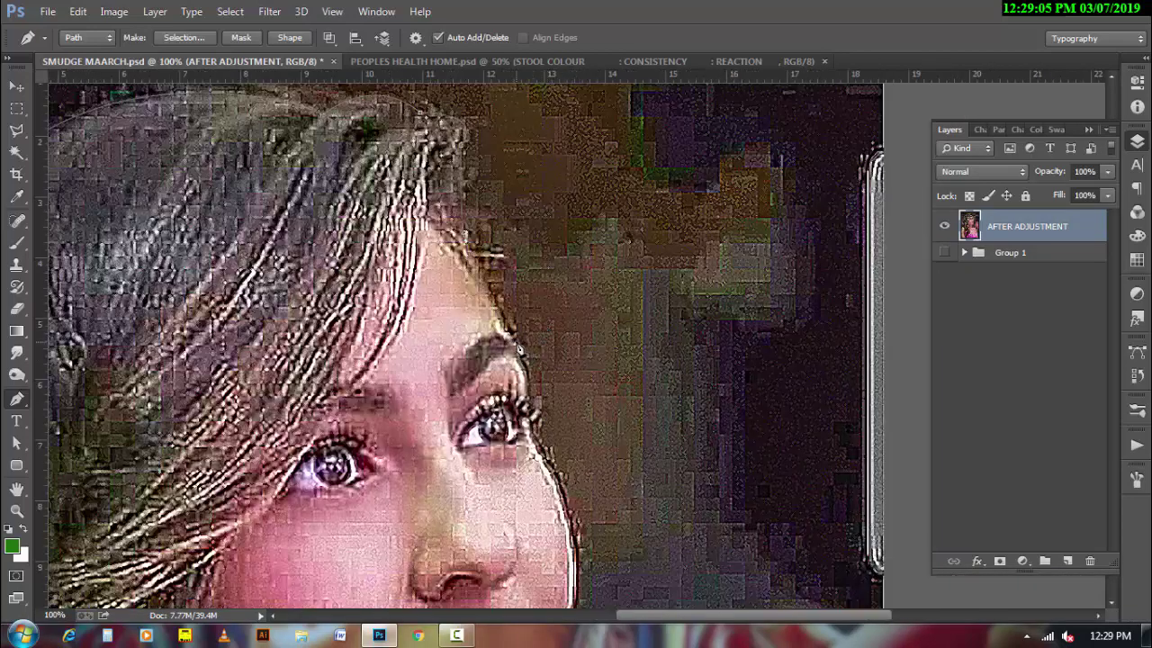
- Add path anchors from above the eye past the eyelash corner down the face edge
{"action": "left_click", "coordinate": [506, 331]}
{"action": "left_click", "coordinate": [527, 391]}
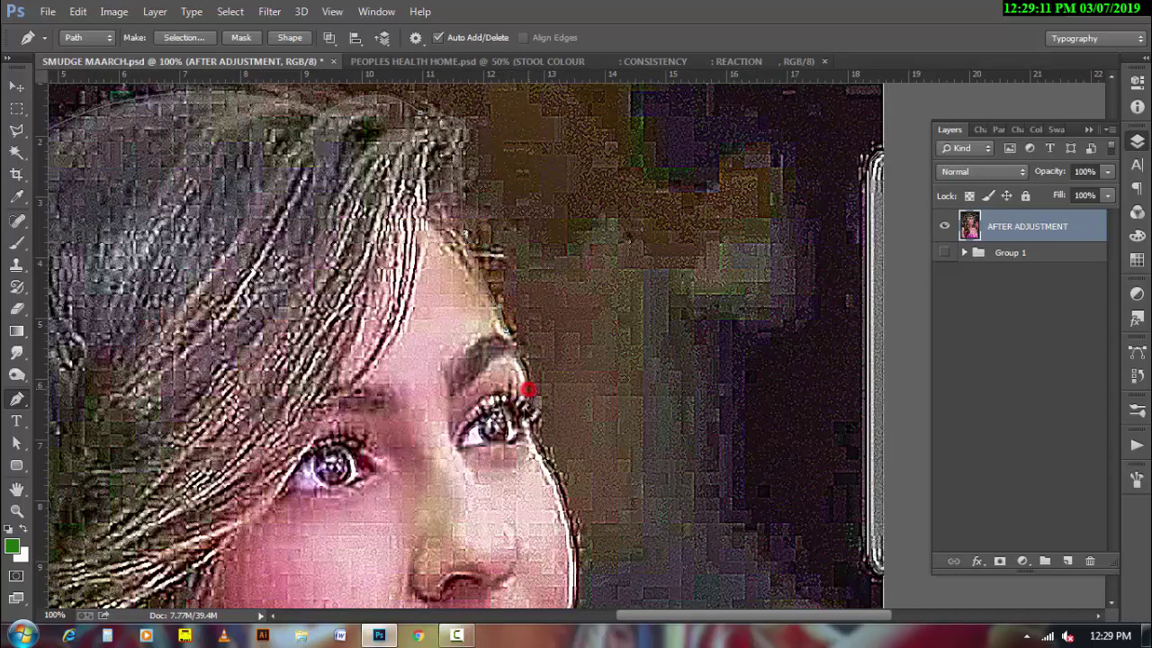
{"action": "scroll", "coordinate": [532, 399], "scroll_direction": "up", "scroll_amount": 3}
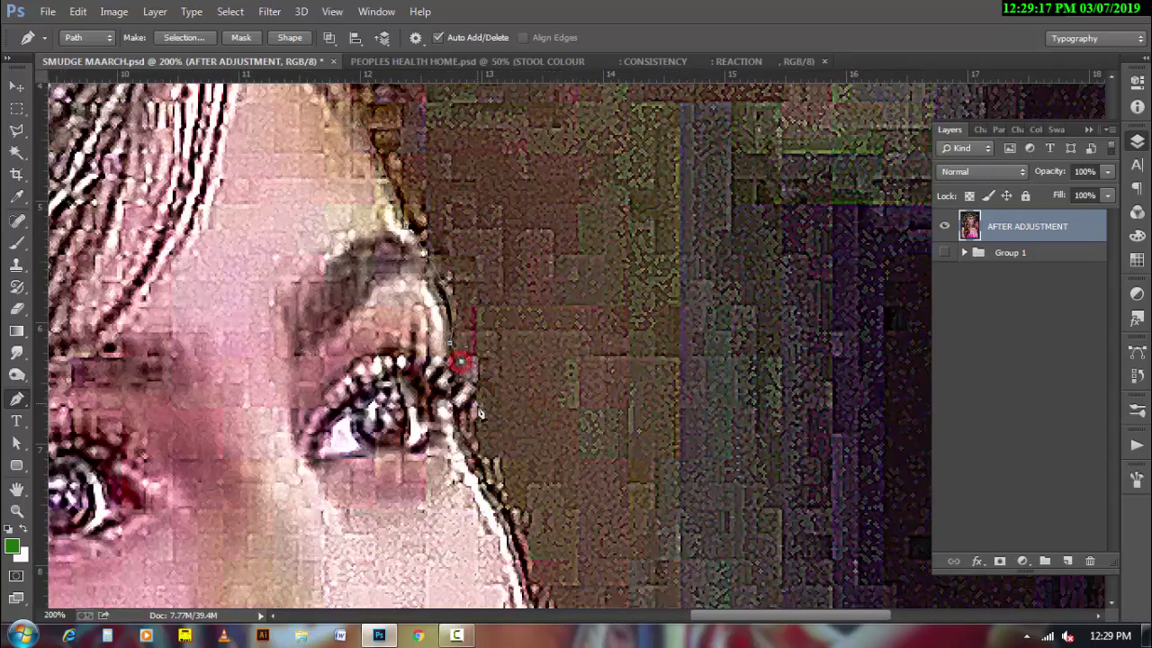
{"action": "left_click", "coordinate": [473, 401]}
{"action": "left_click_drag", "start_coordinate": [552, 468], "coordinate": [502, 360]}
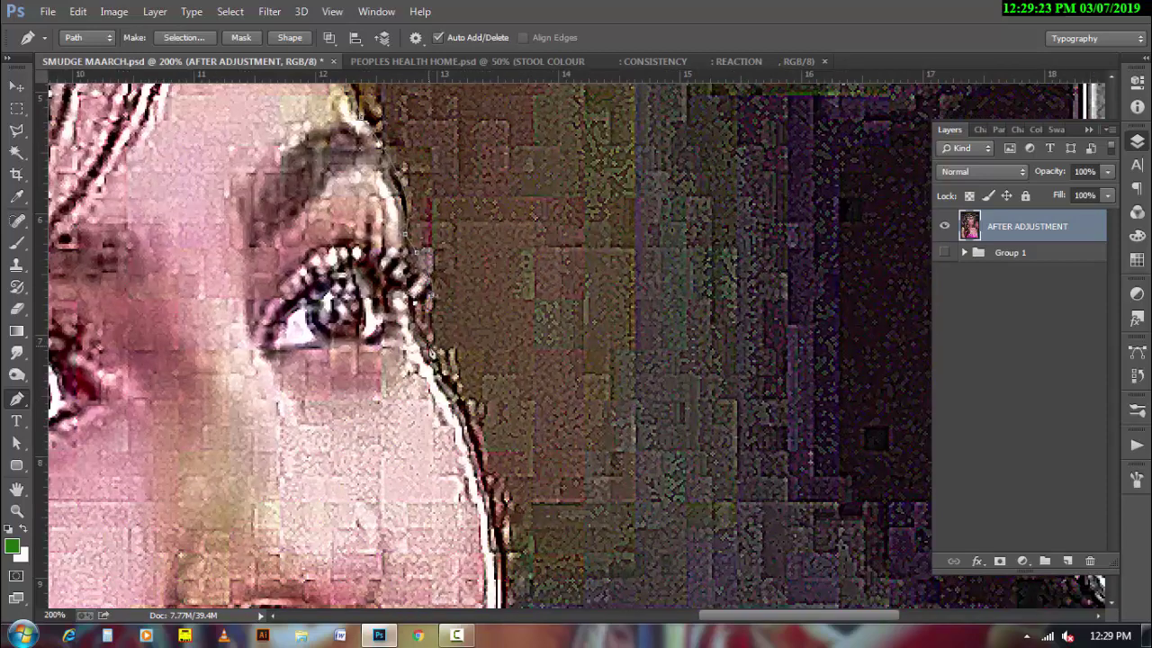
{"action": "left_click_drag", "start_coordinate": [431, 372], "coordinate": [403, 322]}
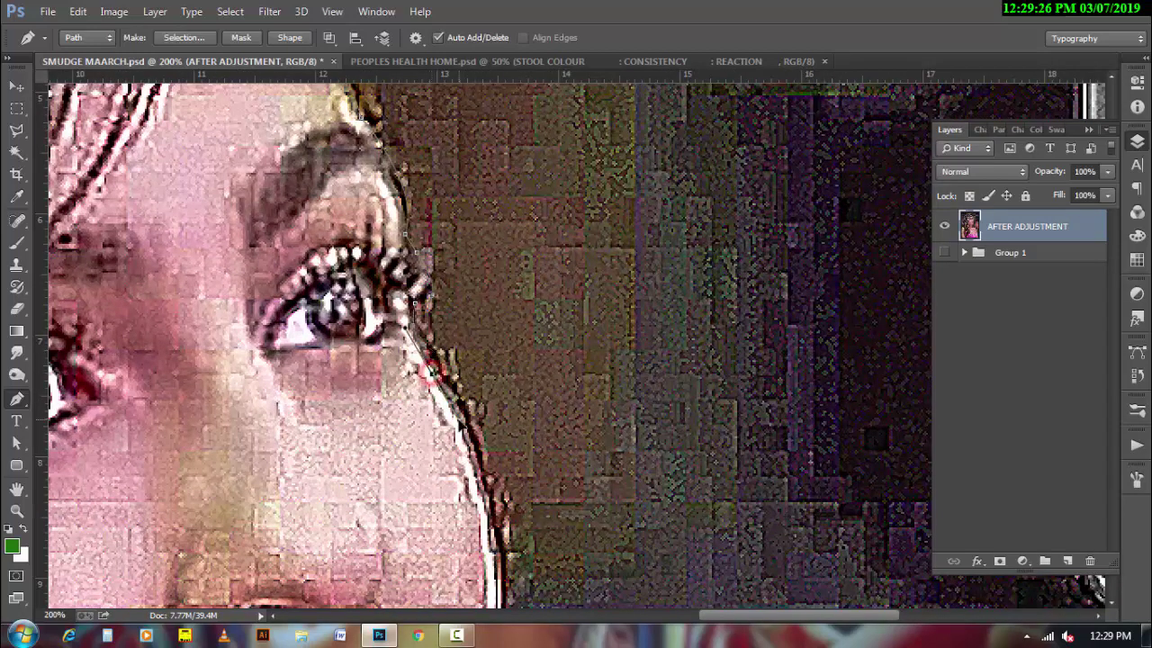
- Continue anchors down the face edge toward the jaw, undoing one misplaced point
{"action": "left_click", "coordinate": [470, 437]}
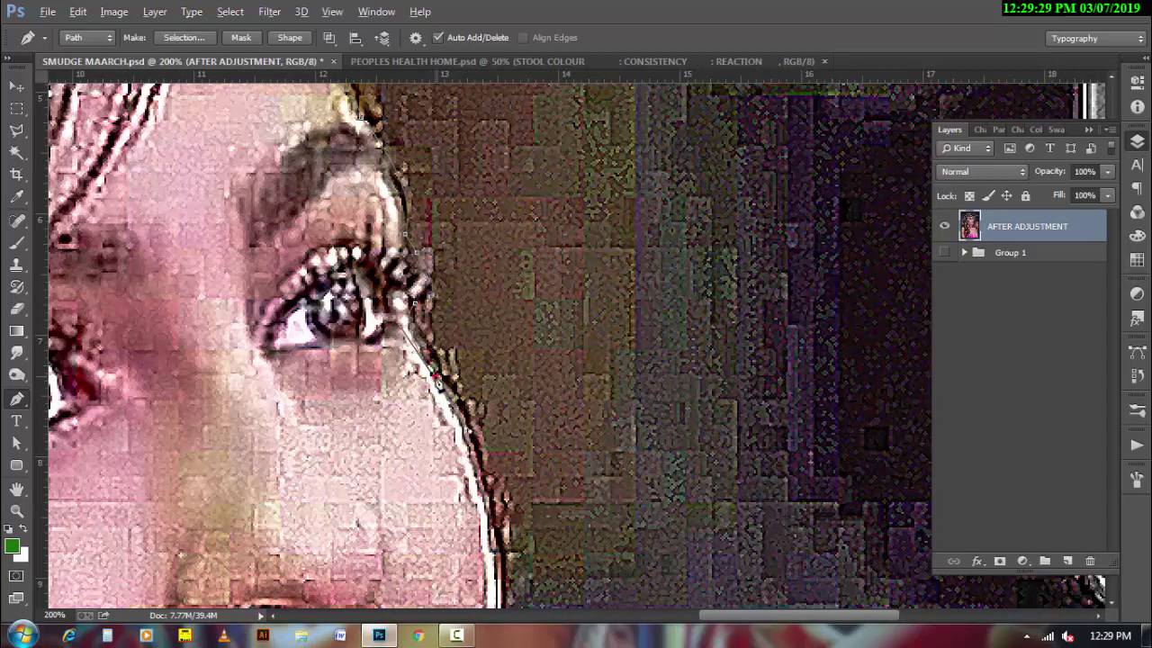
{"action": "scroll", "coordinate": [435, 381], "scroll_direction": "down", "scroll_amount": 3}
{"action": "key", "text": "ctrl+z"}
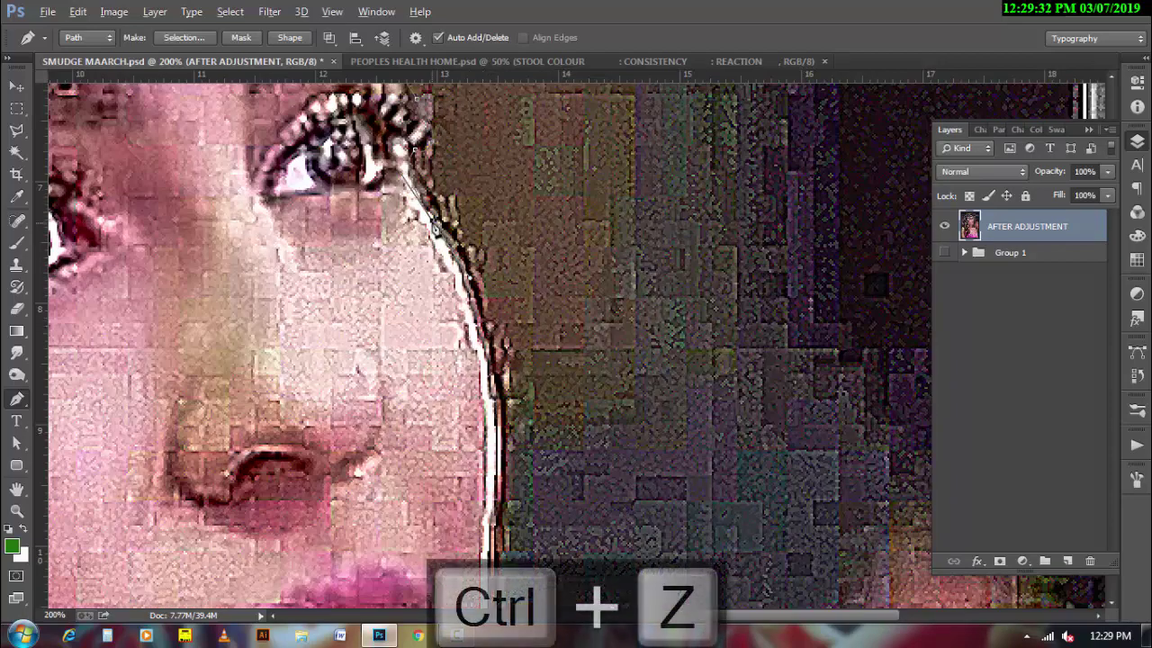
{"action": "mouse_move", "coordinate": [435, 228]}
{"action": "left_mouse_down"}
{"action": "mouse_move", "coordinate": [378, 312]}
{"action": "mouse_move", "coordinate": [386, 407]}
{"action": "left_mouse_up"}
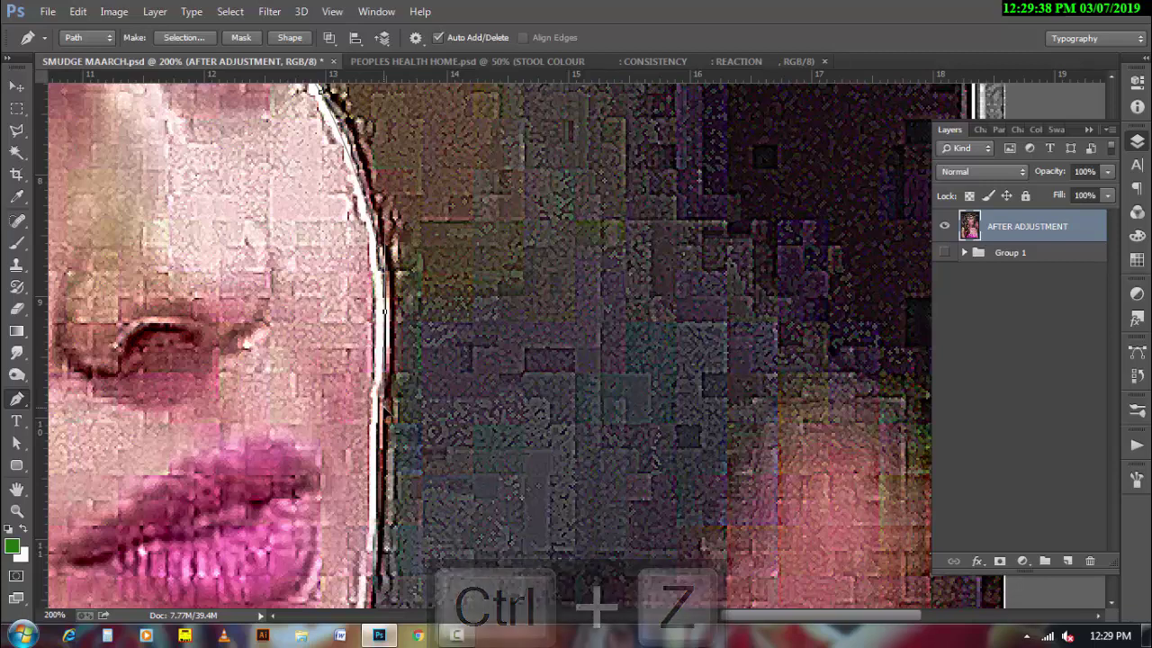
{"action": "left_click_drag", "start_coordinate": [429, 486], "coordinate": [443, 289]}
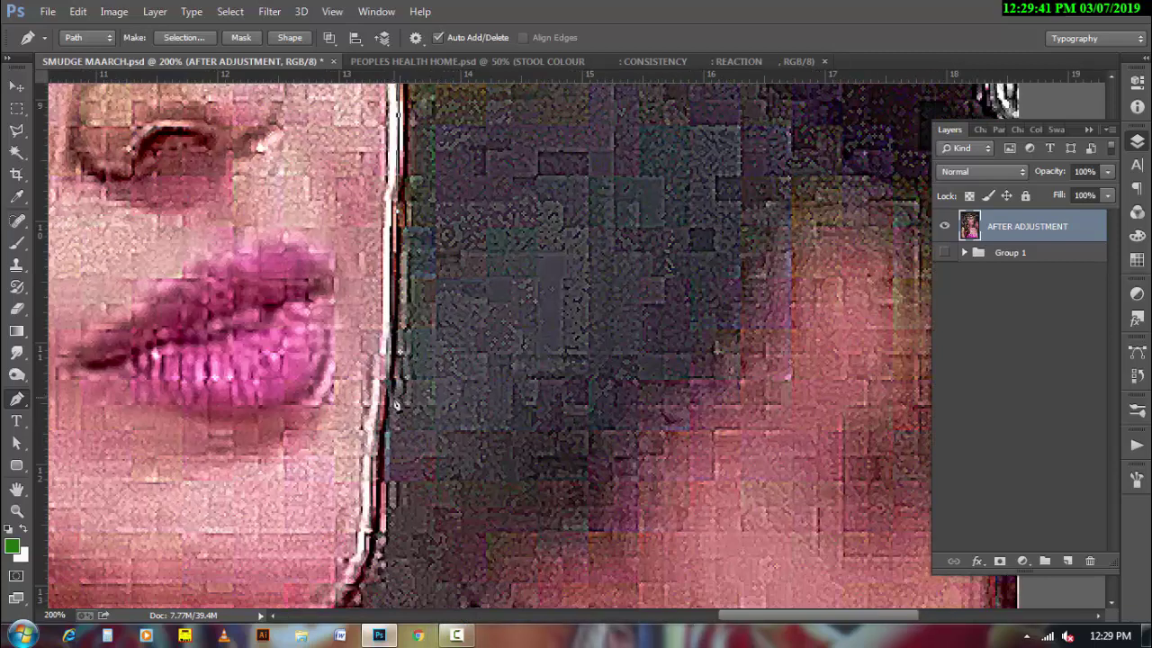
{"action": "left_click", "coordinate": [385, 393]}
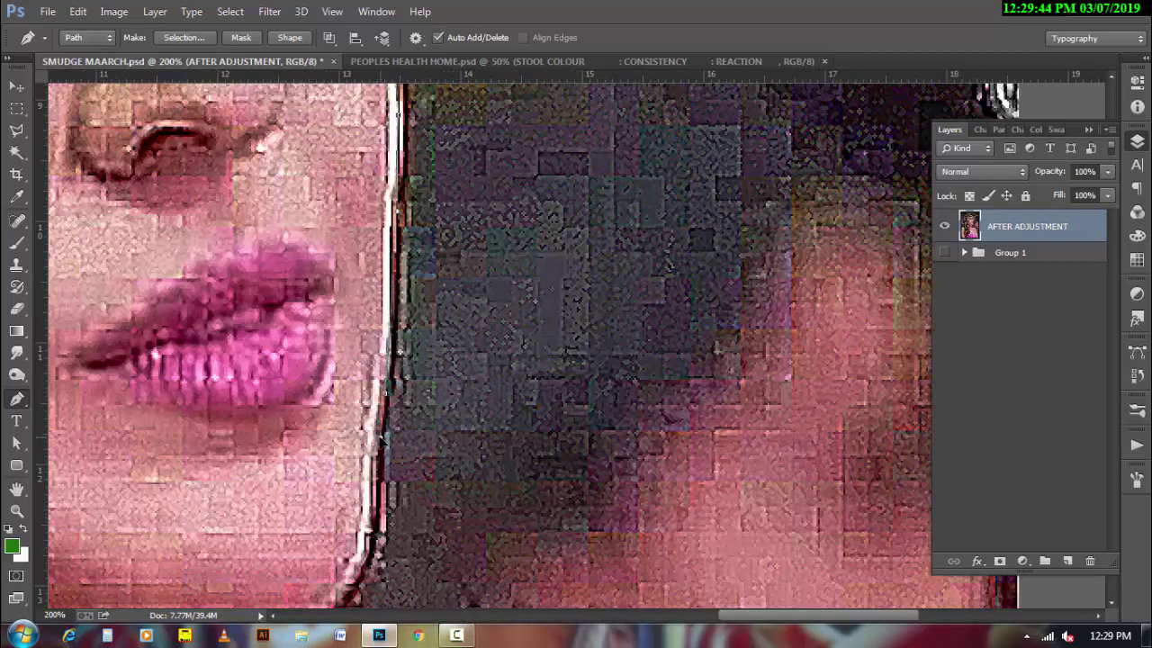
{"action": "left_click_drag", "start_coordinate": [409, 494], "coordinate": [441, 290]}
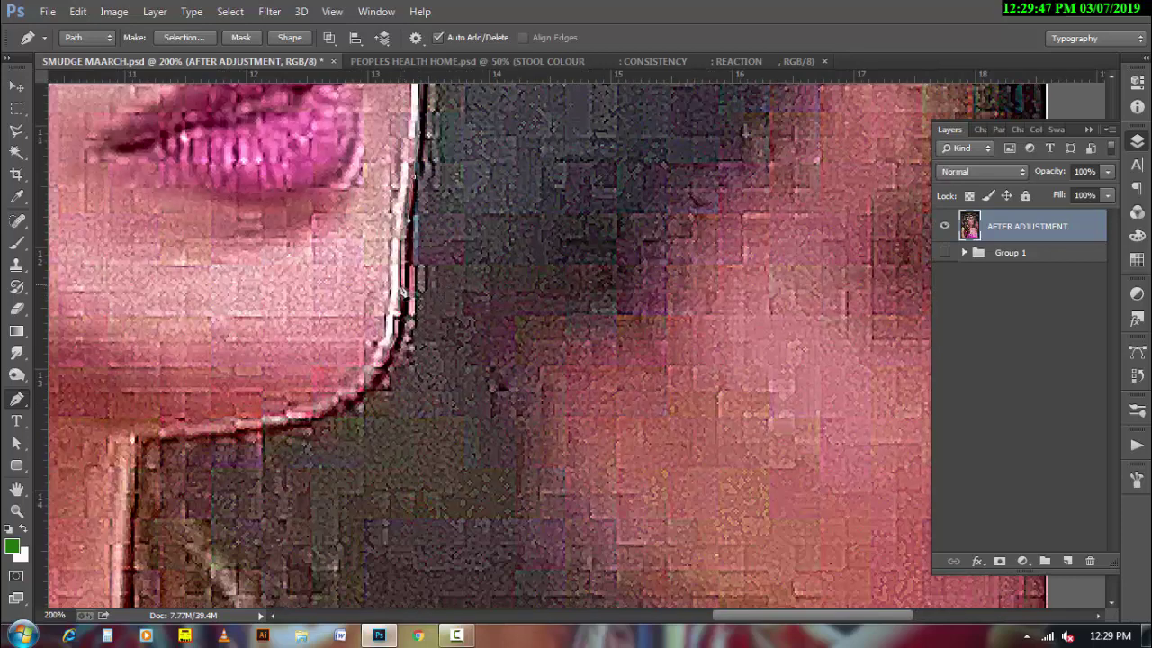
- Extend the path along the jawline, around the jaw corner and down the neck
{"action": "left_click", "coordinate": [399, 288]}
{"action": "left_click_drag", "start_coordinate": [399, 371], "coordinate": [495, 353]}
{"action": "left_click_drag", "start_coordinate": [396, 369], "coordinate": [290, 385]}
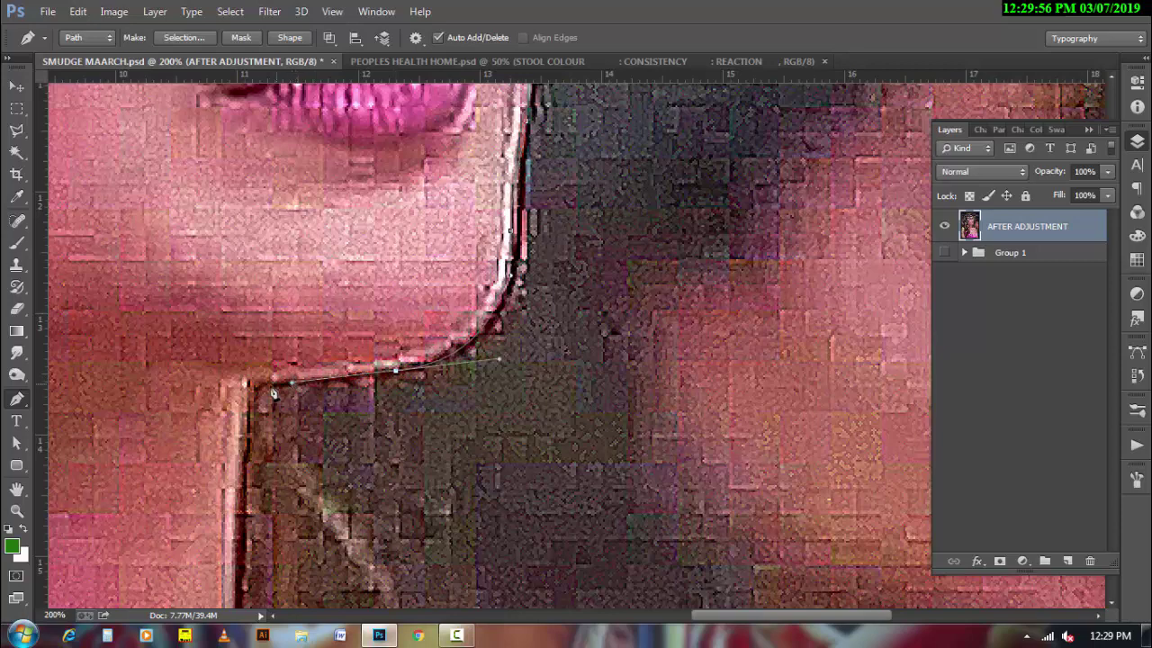
{"action": "left_click", "coordinate": [252, 389]}
{"action": "left_click", "coordinate": [316, 257], "text": "alt"}
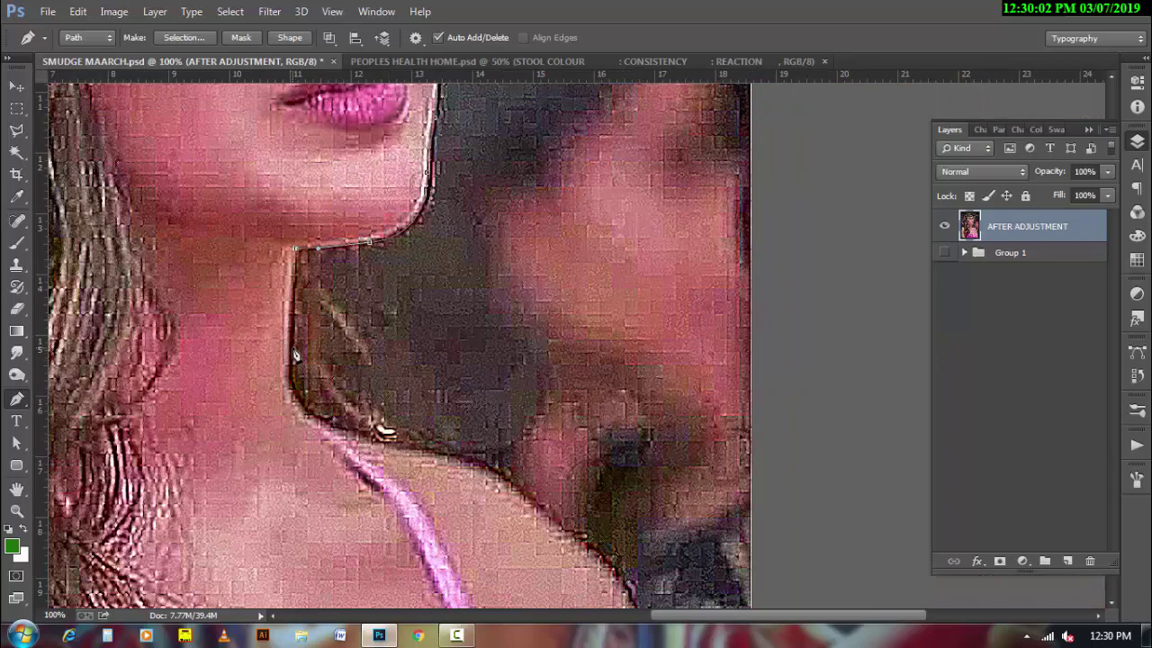
{"action": "left_click", "coordinate": [292, 356]}
{"action": "left_click_drag", "start_coordinate": [343, 436], "coordinate": [400, 446]}
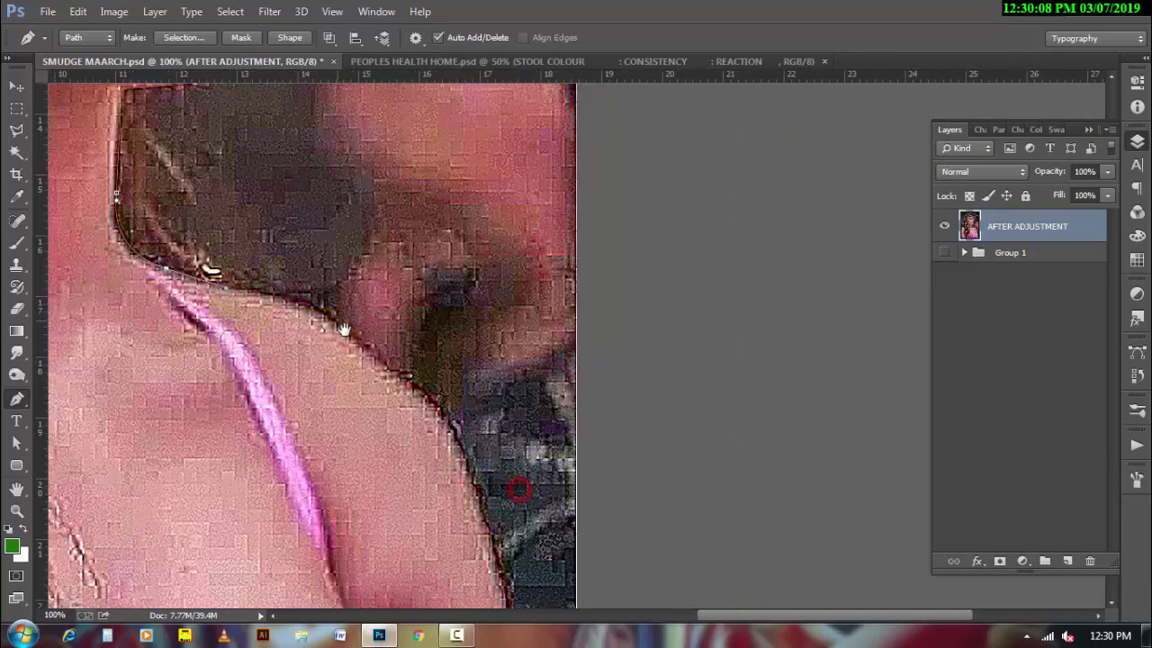
{"action": "left_click", "coordinate": [345, 333]}
- Continue the path past the shoulder and strap, along the image edge, up toward the hair
{"action": "left_click_drag", "start_coordinate": [474, 441], "coordinate": [351, 259]}
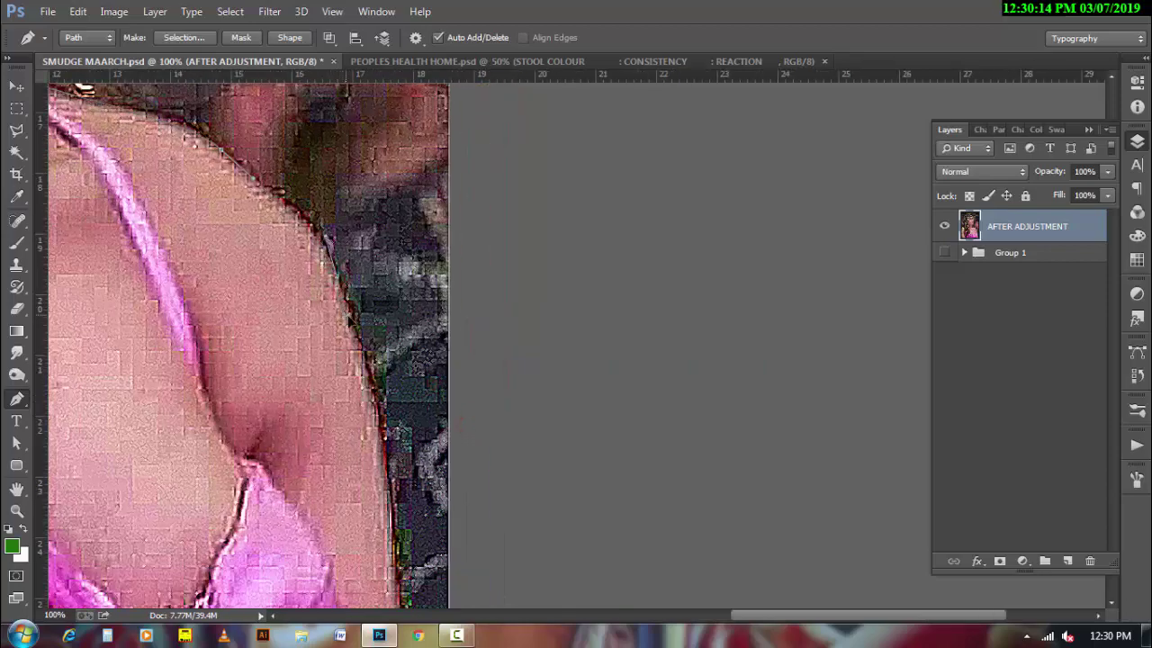
{"action": "left_click_drag", "start_coordinate": [351, 319], "coordinate": [324, 184]}
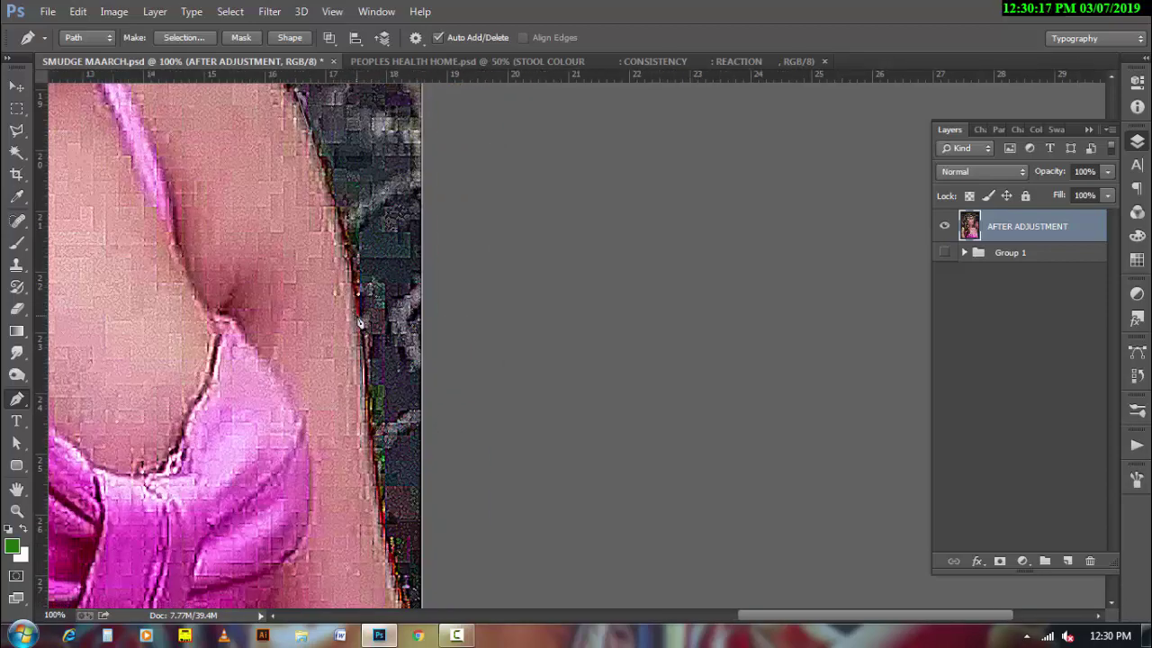
{"action": "left_click_drag", "start_coordinate": [416, 464], "coordinate": [371, 241]}
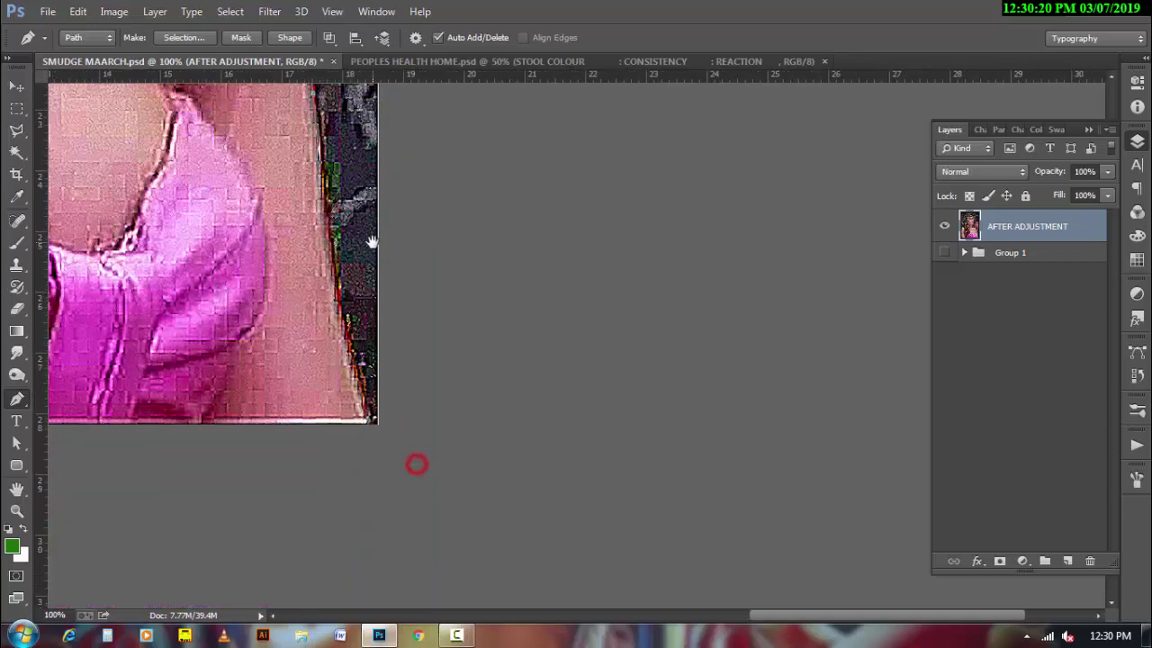
{"action": "left_click", "coordinate": [336, 302]}
{"action": "left_click", "coordinate": [290, 461], "text": "alt"}
{"action": "left_click", "coordinate": [113, 393]}
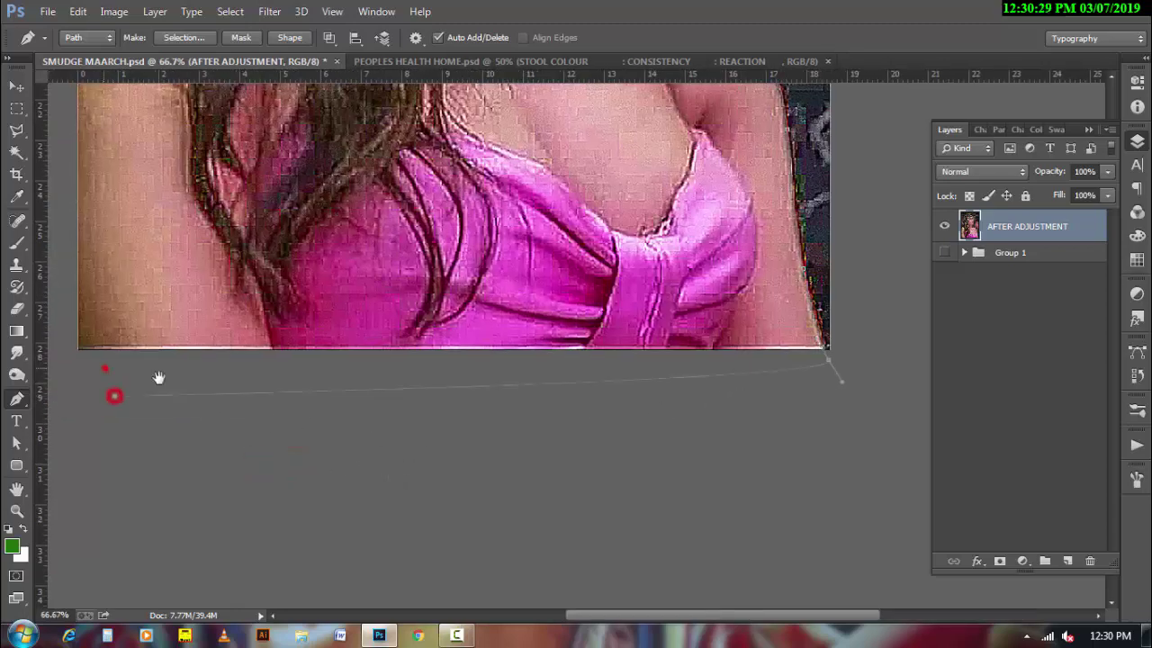
{"action": "left_click_drag", "start_coordinate": [105, 366], "coordinate": [486, 441]}
{"action": "left_click", "coordinate": [325, 373]}
{"action": "left_click_drag", "start_coordinate": [394, 239], "coordinate": [337, 306]}
{"action": "left_click", "coordinate": [338, 187]}
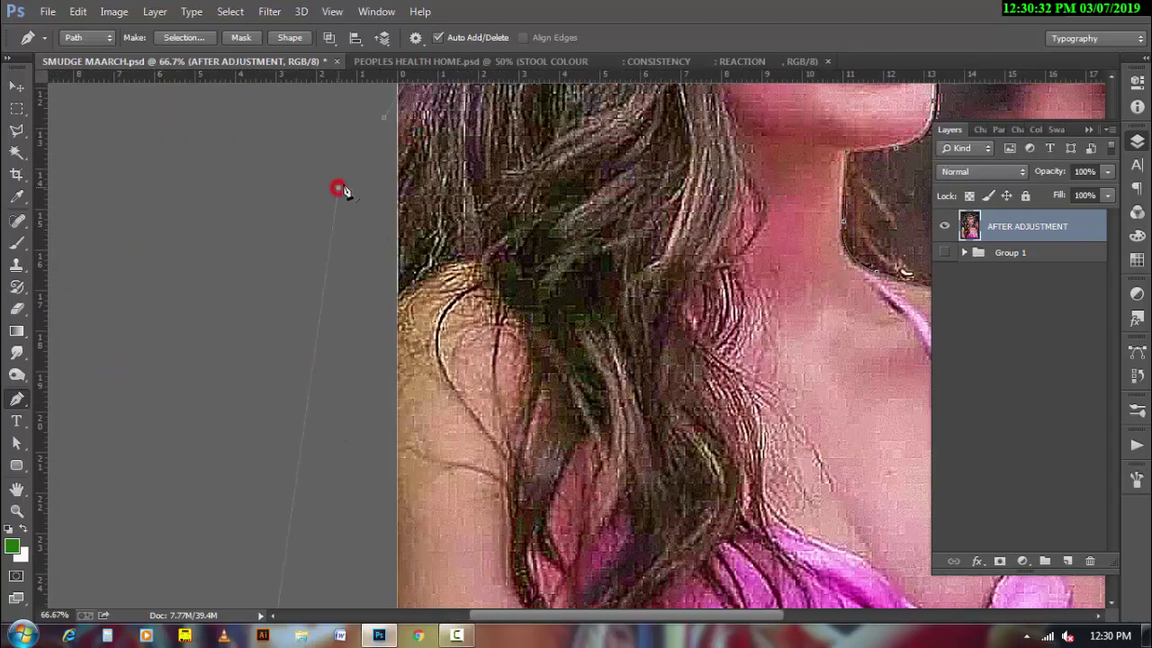
{"action": "left_click", "coordinate": [383, 119]}
- Turn the finished path into an unfeathered selection and mask the woman's layer with it
{"action": "right_click", "coordinate": [549, 169]}
{"action": "left_click", "coordinate": [611, 243]}
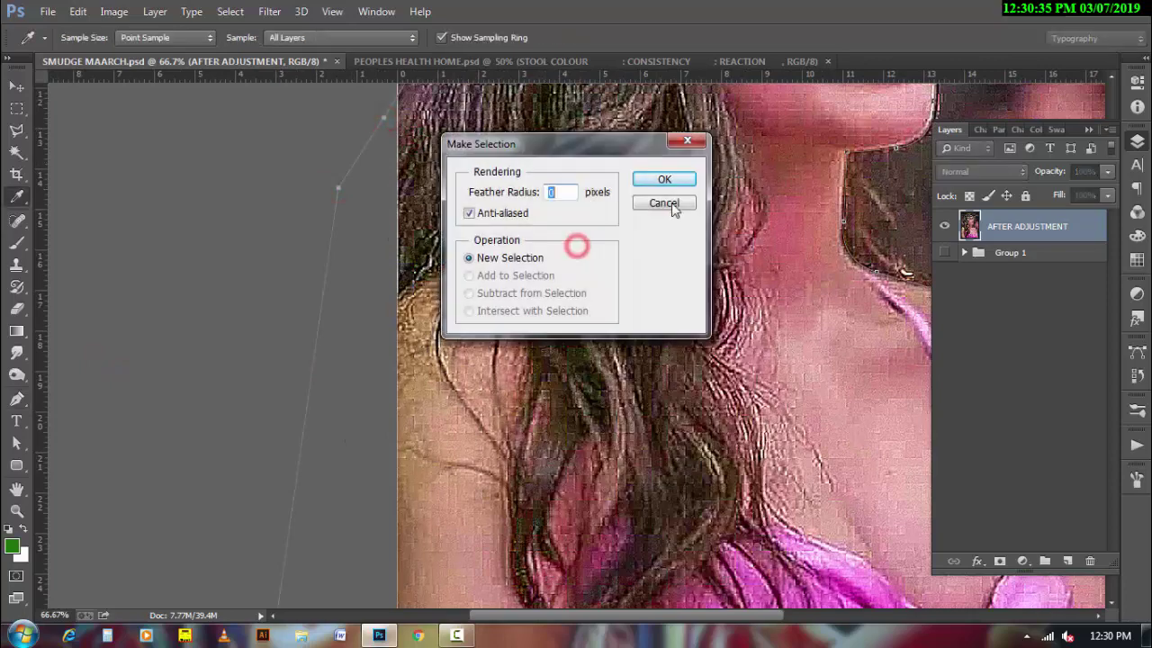
{"action": "left_click", "coordinate": [666, 177]}
{"action": "left_click", "coordinate": [1000, 562]}
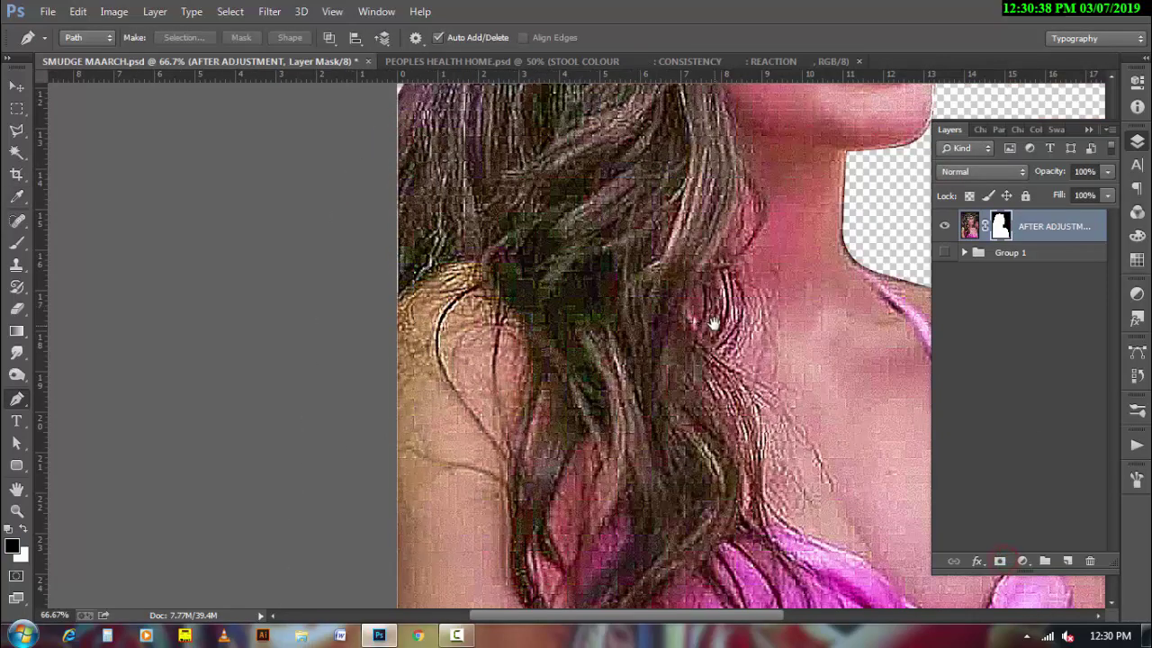
{"action": "key", "text": "ctrl+minus"}
{"action": "key", "text": "ctrl+minus"}
{"action": "key", "text": "ctrl+minus"}
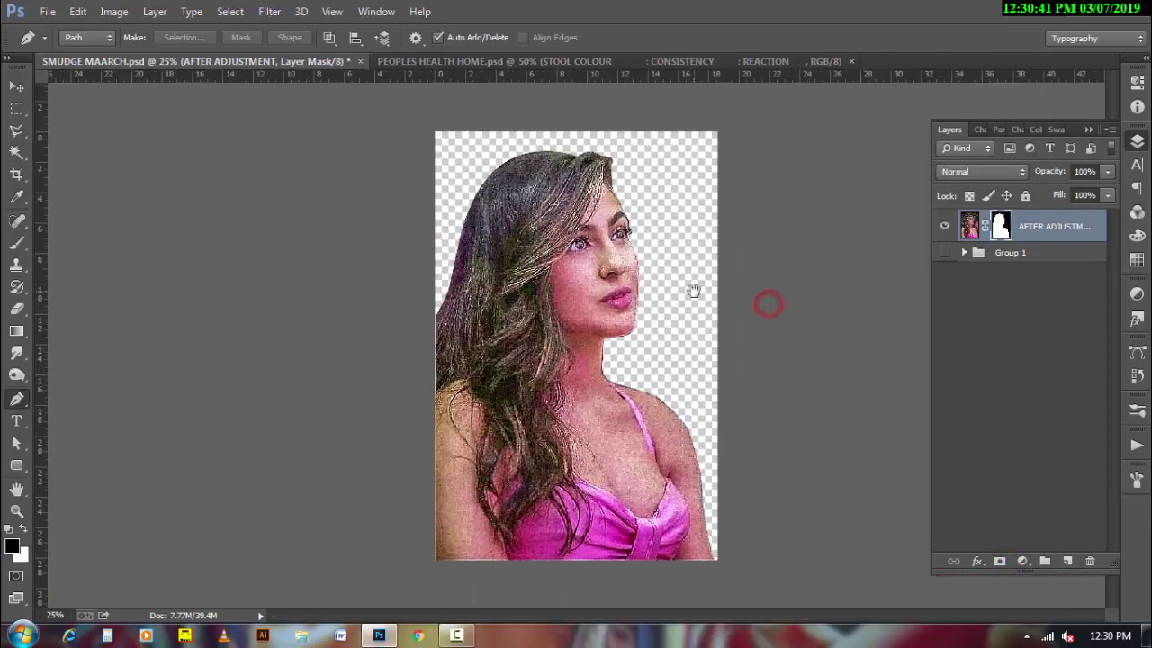
- Add a Solid Color fill layer using the near-black dark red sampled from her hair
{"action": "left_click", "coordinate": [1046, 254]}
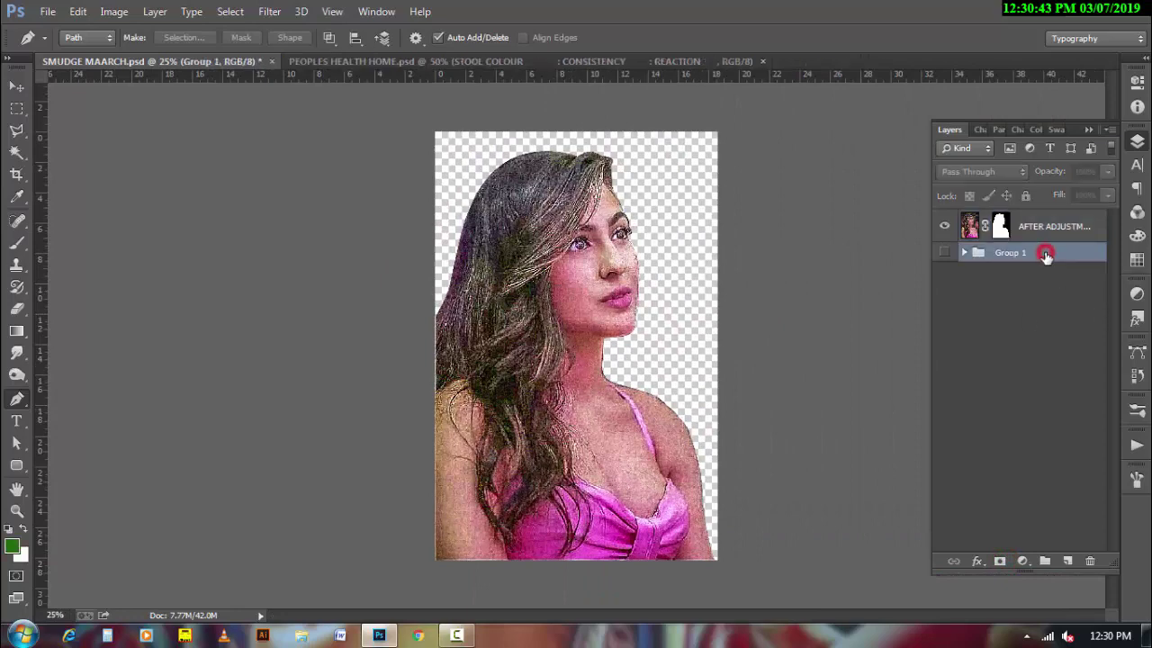
{"action": "left_click", "coordinate": [1022, 561]}
{"action": "left_click", "coordinate": [990, 195]}
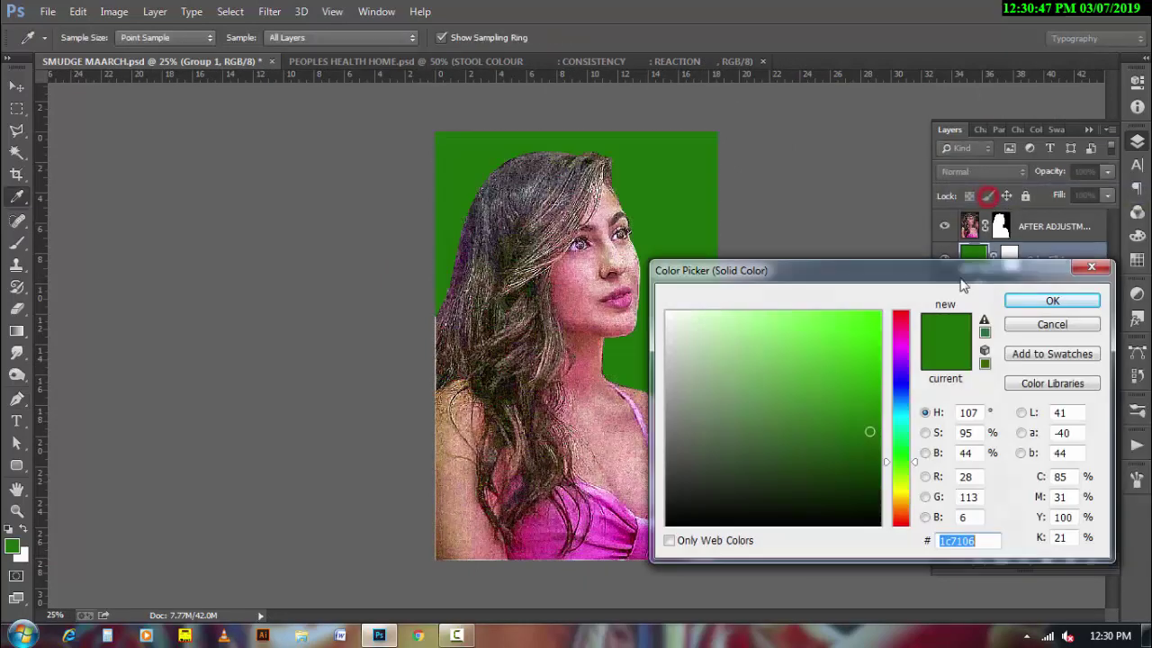
{"action": "left_click", "coordinate": [467, 255]}
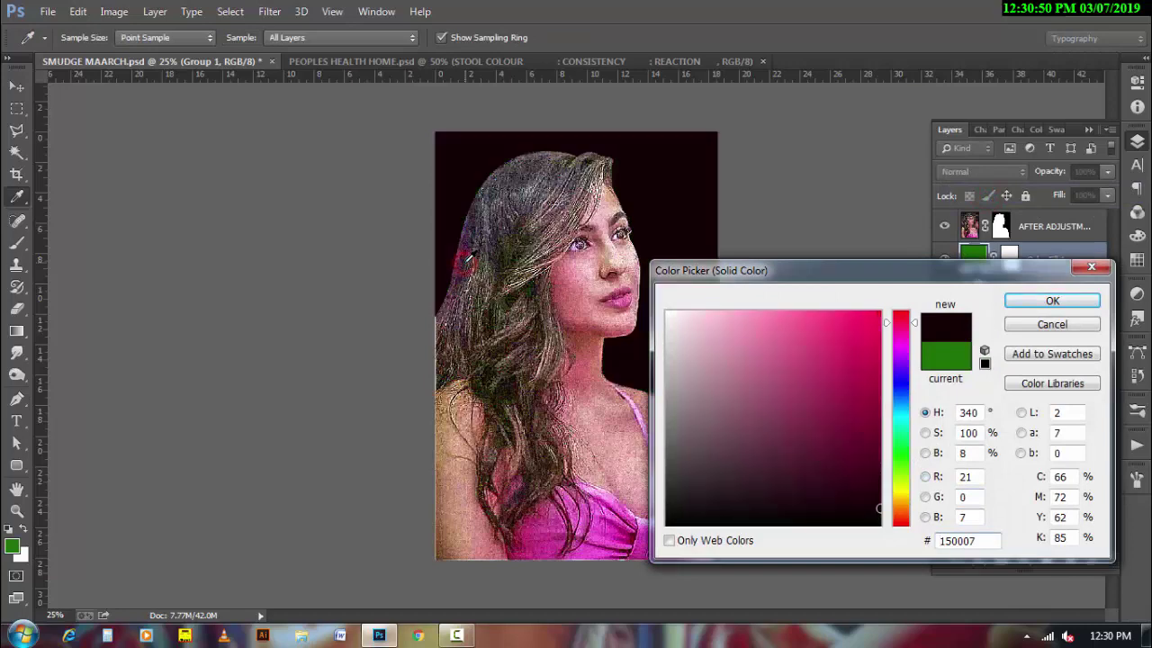
{"action": "left_click", "coordinate": [1051, 301]}
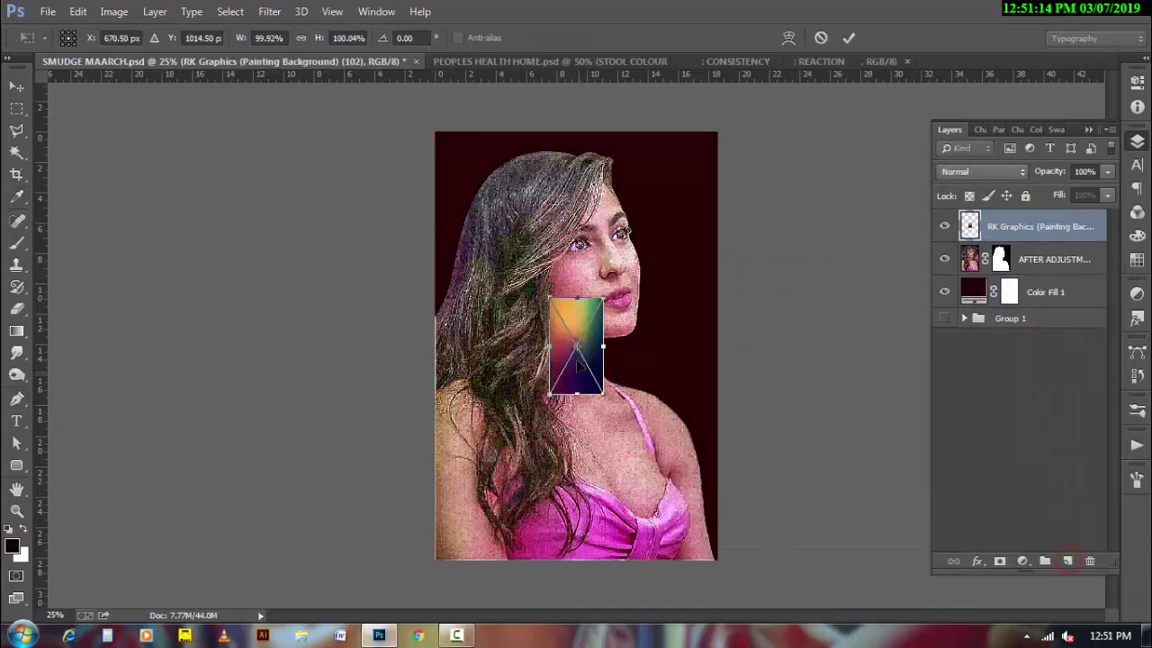
- Stretch the RK Graphics rainbow gradient to cover the whole canvas
{"action": "left_click_drag", "start_coordinate": [553, 282], "coordinate": [436, 132]}
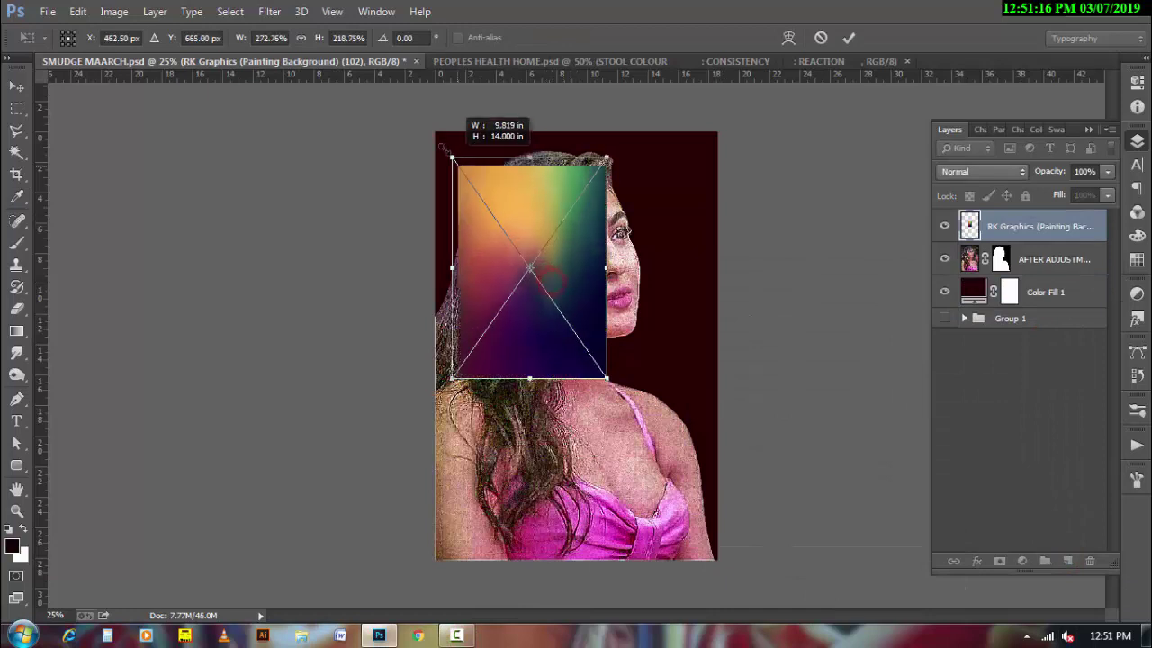
{"action": "left_click_drag", "start_coordinate": [608, 380], "coordinate": [716, 558]}
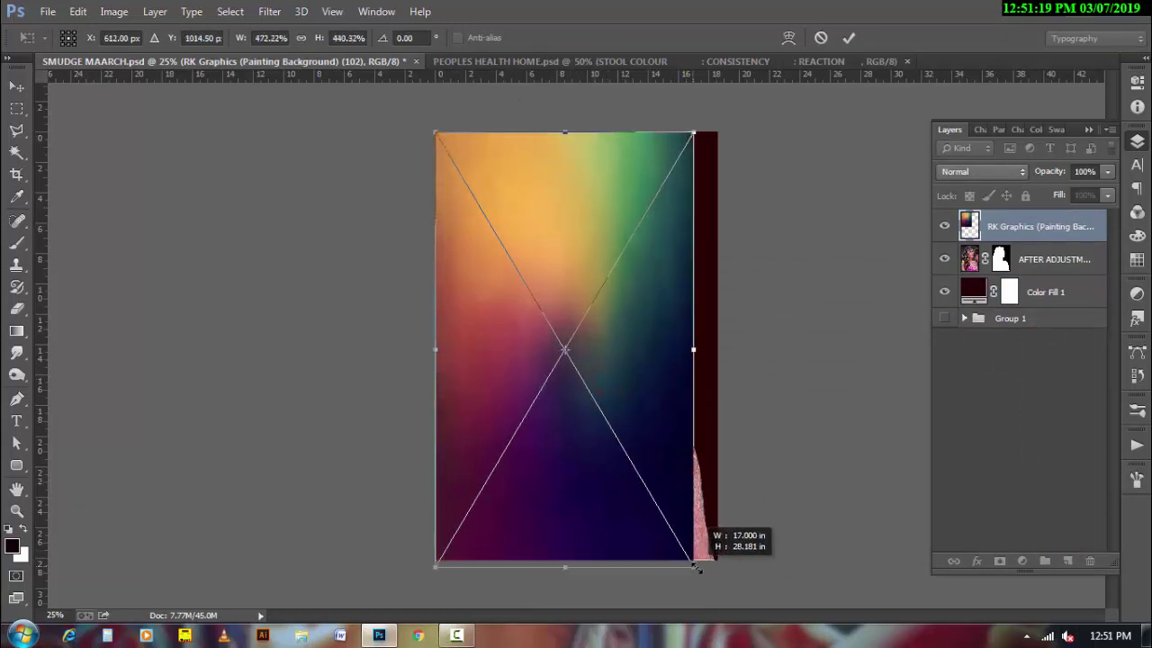
{"action": "double_click", "coordinate": [677, 412]}
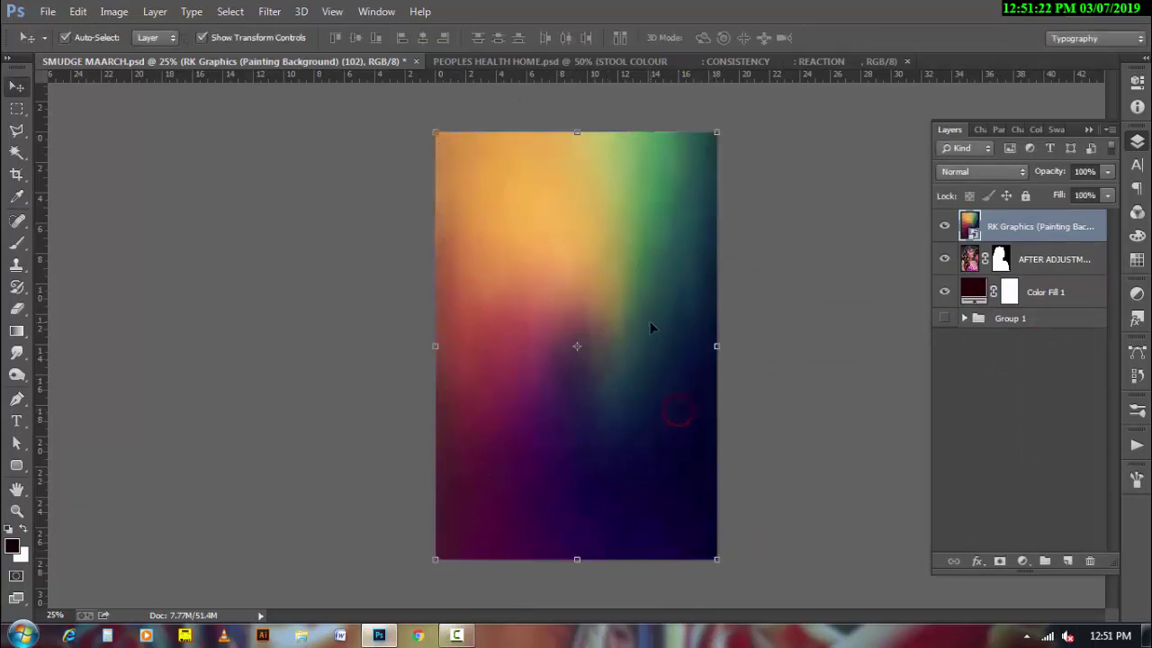
- Apply a −90°, 248-pixel Motion Blur to the gradient, then start the Camera Raw filter
{"action": "left_click", "coordinate": [269, 10]}
{"action": "mouse_move", "coordinate": [277, 197]}
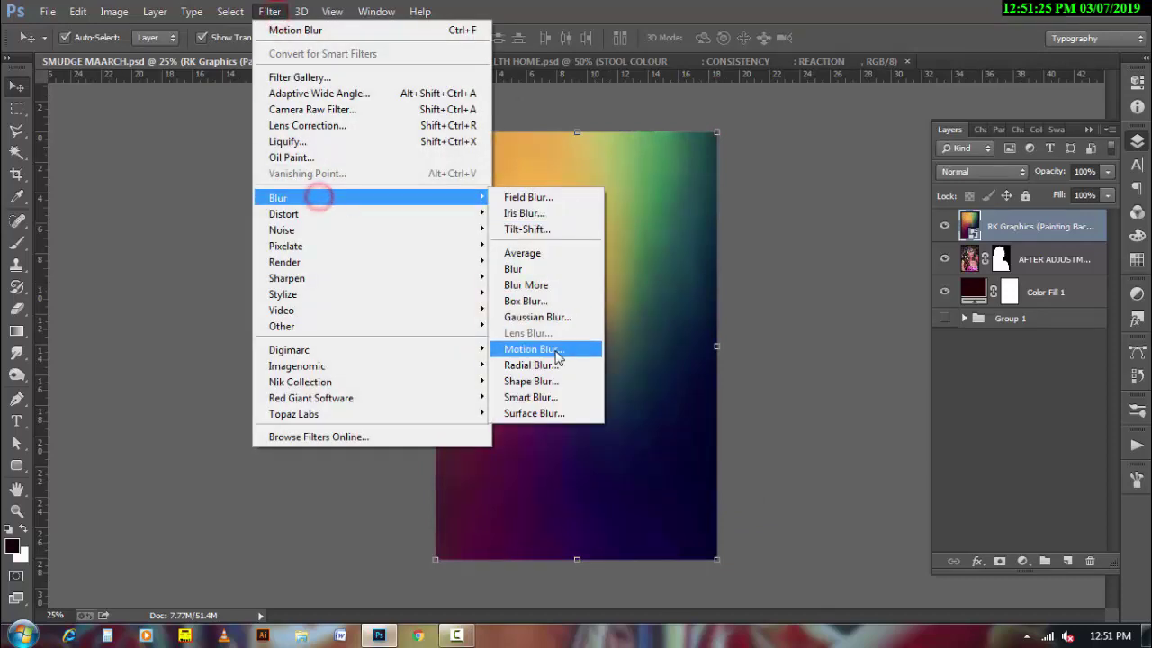
{"action": "left_click", "coordinate": [555, 350]}
{"action": "left_click", "coordinate": [651, 300], "text": "ctrl"}
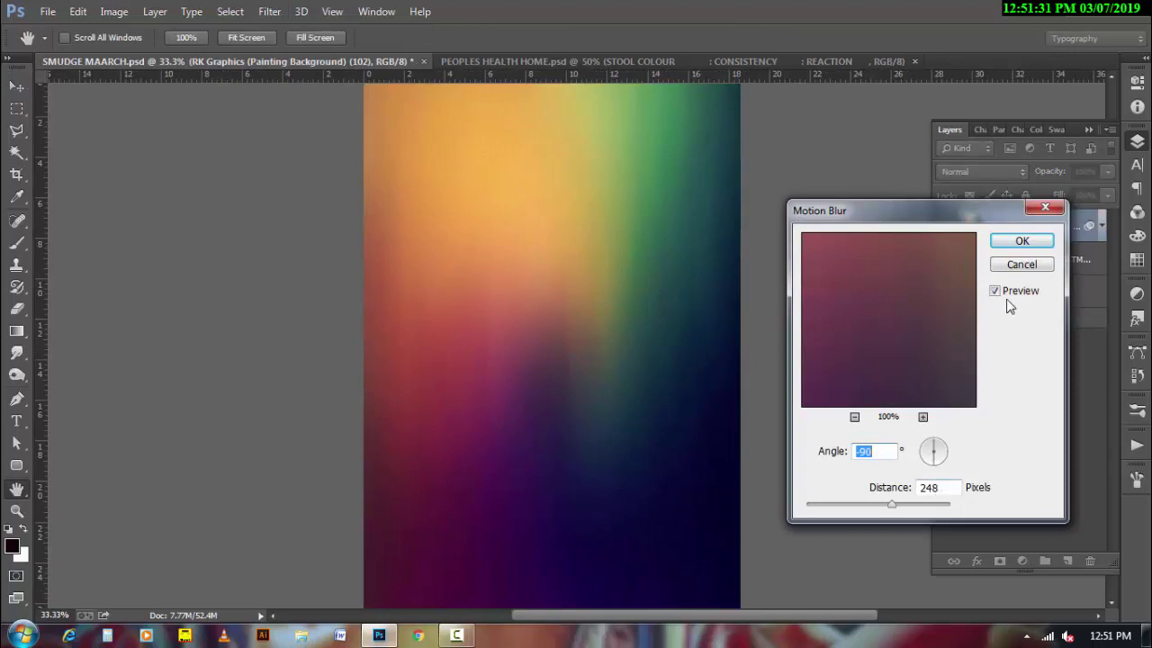
{"action": "left_click", "coordinate": [1027, 249]}
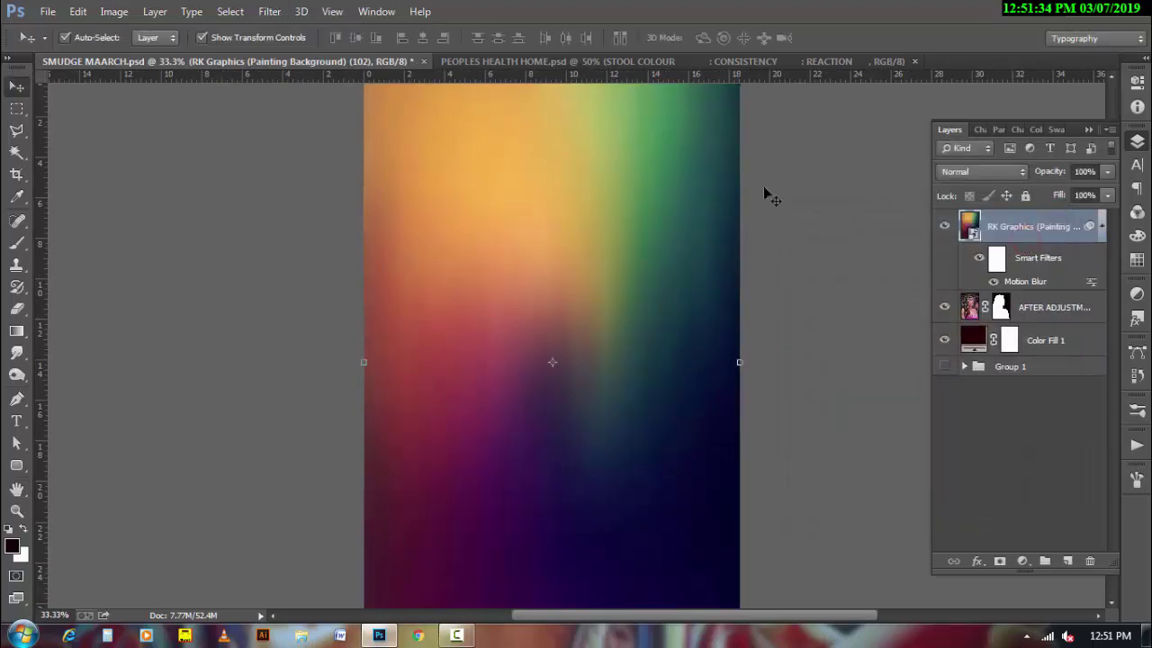
{"action": "left_click", "coordinate": [270, 11]}
{"action": "left_click", "coordinate": [302, 112]}
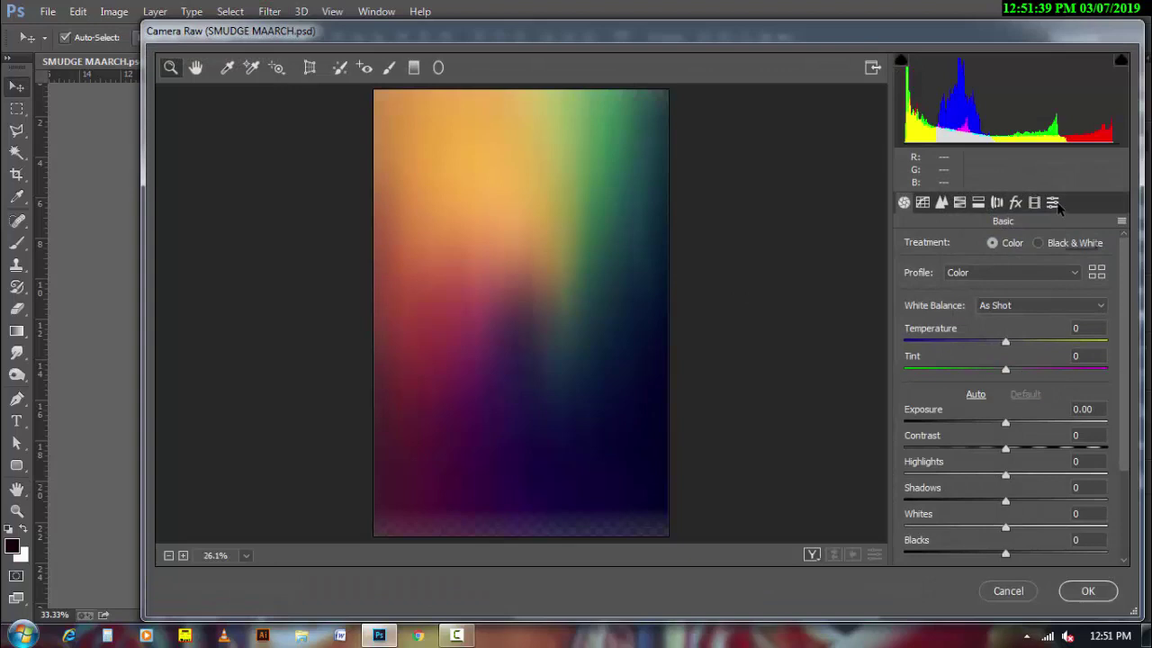
- Apply the Turquoise & Red Camera Raw preset to the blurred gradient
{"action": "left_click", "coordinate": [1052, 203]}
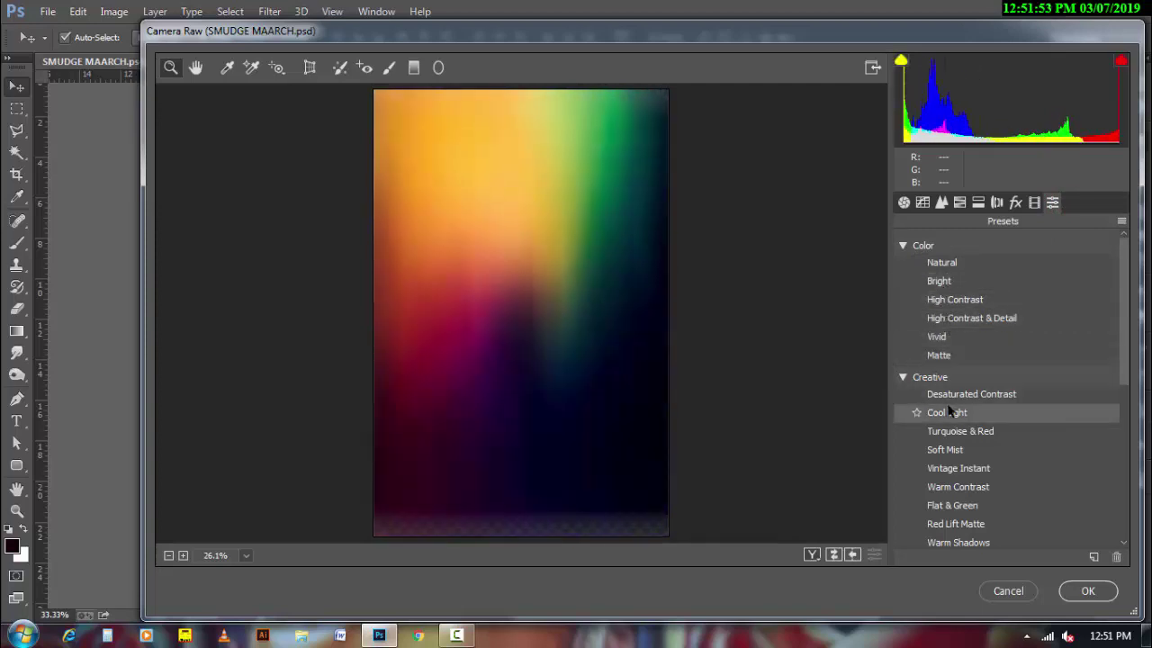
{"action": "left_click", "coordinate": [958, 432]}
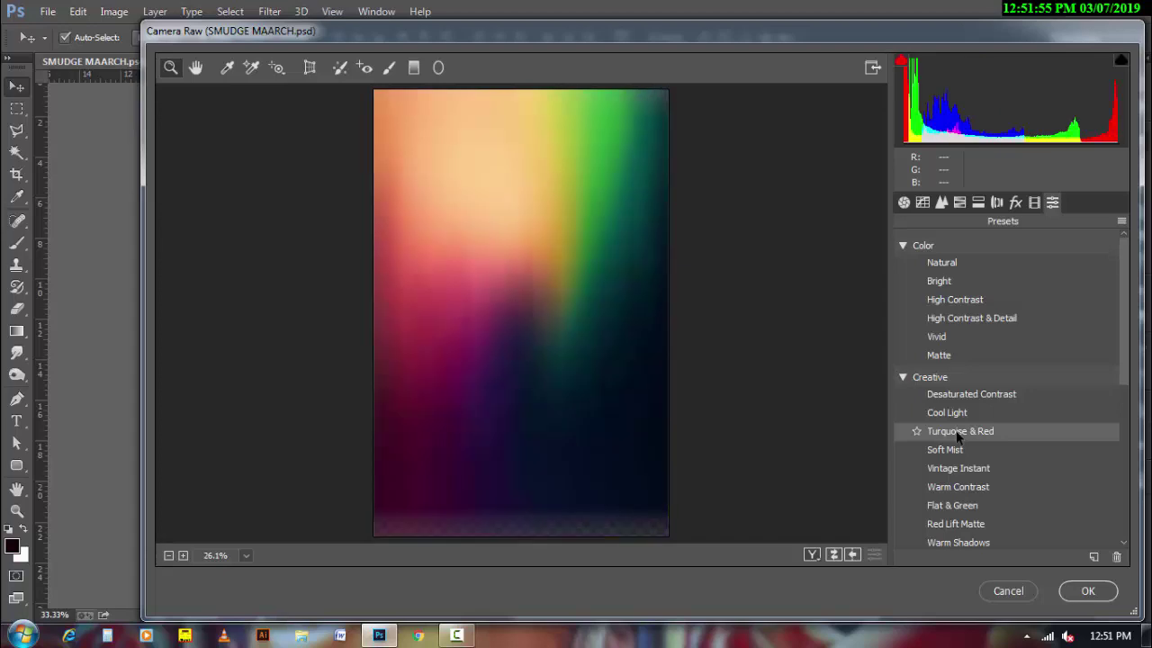
{"action": "left_click", "coordinate": [957, 434]}
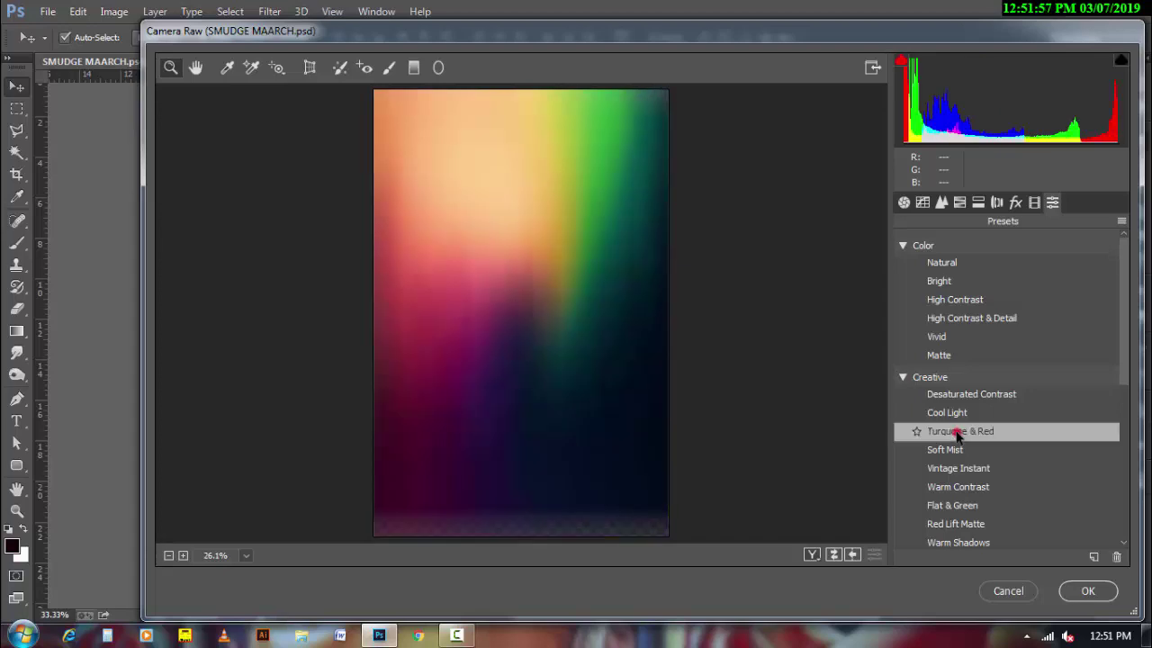
{"action": "left_click", "coordinate": [1088, 590]}
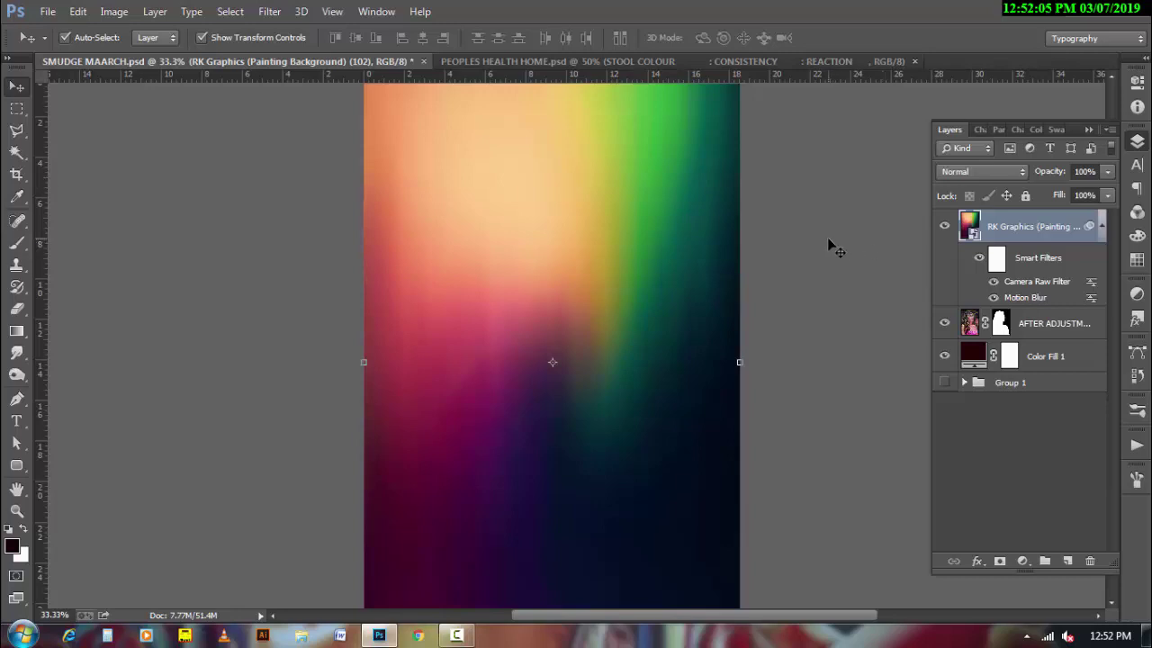
- Toggle the Camera Raw tint to compare, leaving it turned off
{"action": "left_click", "coordinate": [1103, 233]}
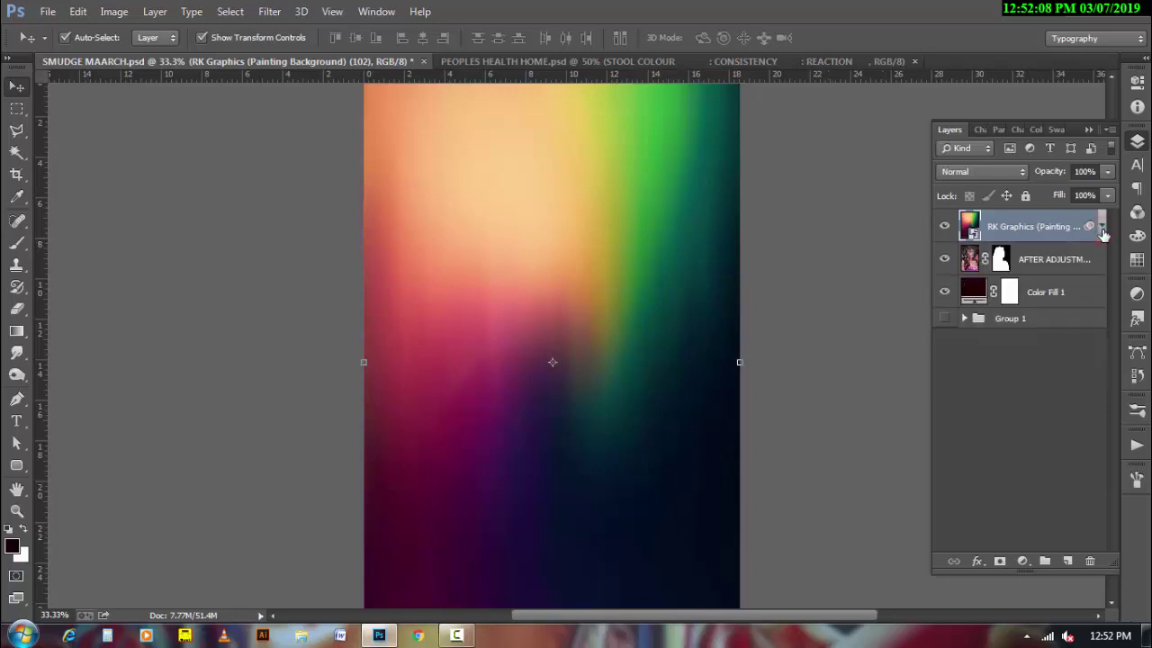
{"action": "left_click", "coordinate": [1103, 228]}
{"action": "left_click", "coordinate": [993, 284]}
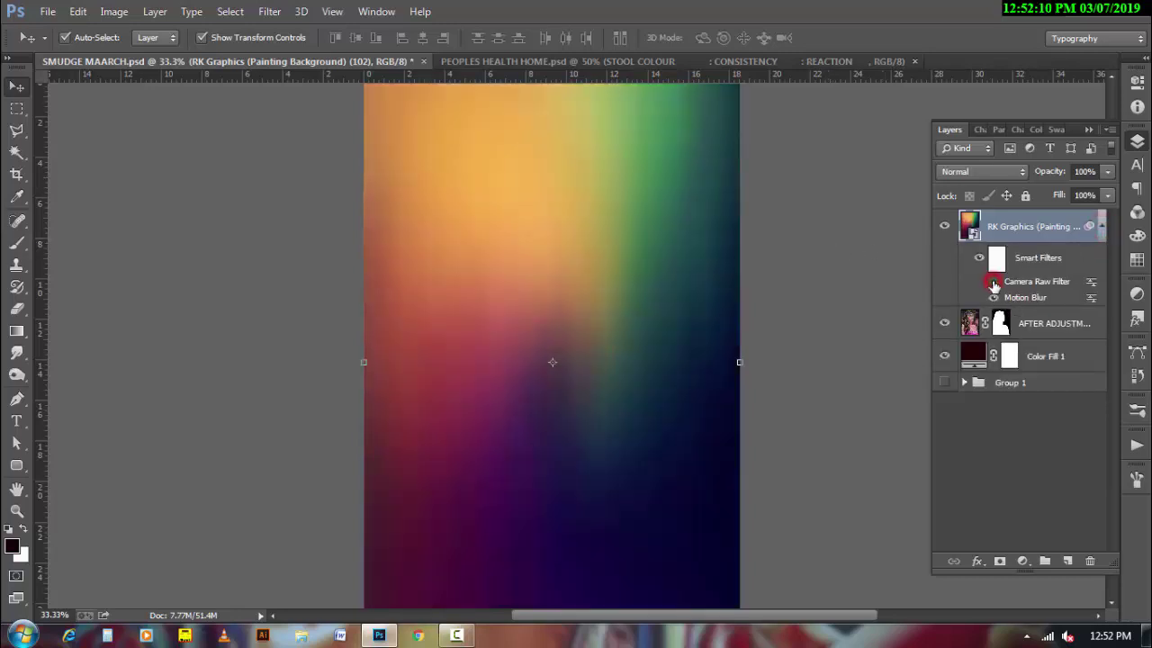
{"action": "left_click", "coordinate": [994, 283]}
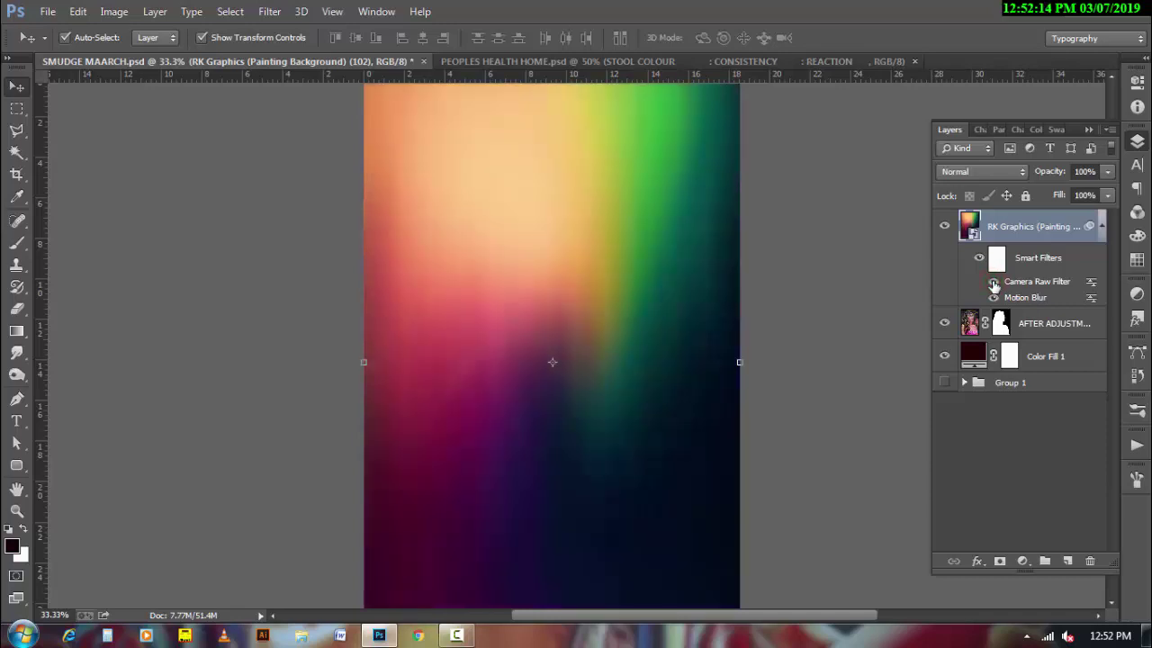
{"action": "left_click", "coordinate": [993, 284]}
{"action": "left_click", "coordinate": [1103, 229]}
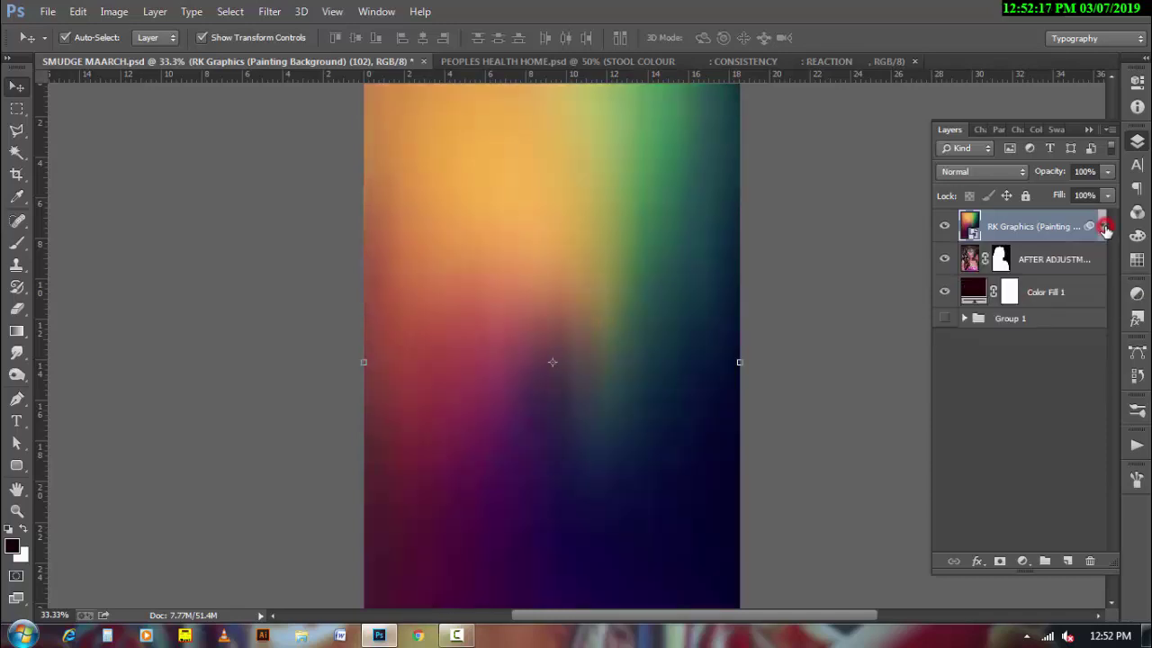
- Move the gradient below AFTER ADJUSTMENT and duplicate it to the top of the stack
{"action": "left_click_drag", "start_coordinate": [1049, 231], "coordinate": [1052, 268]}
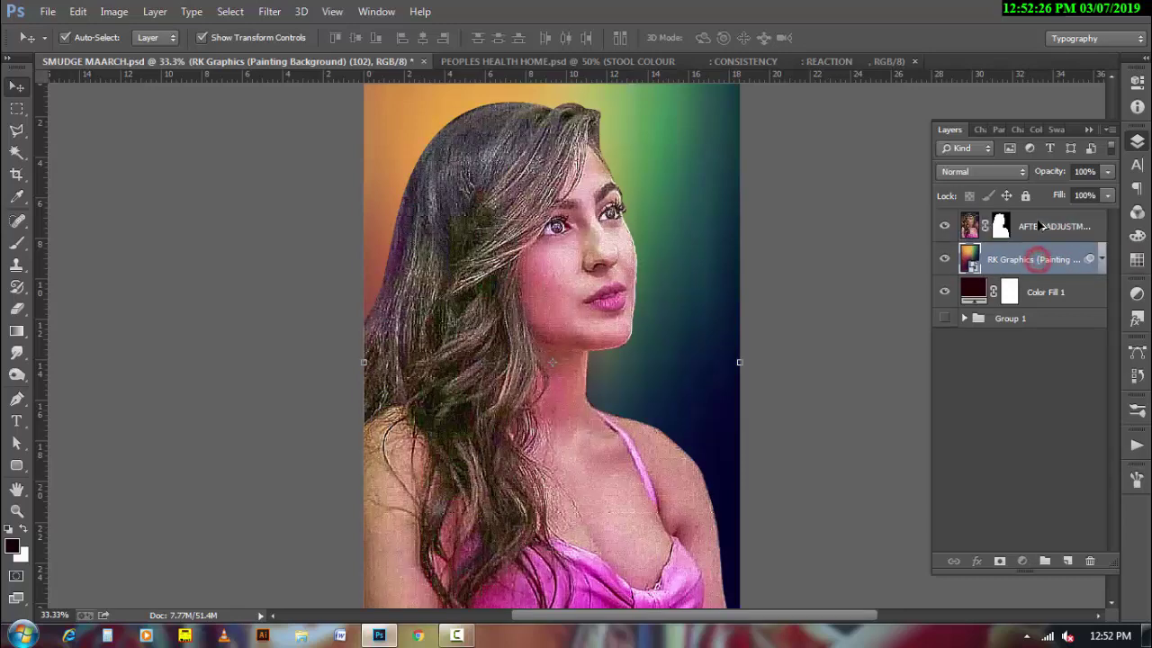
{"action": "left_click_drag", "start_coordinate": [1040, 261], "coordinate": [1044, 222]}
{"action": "left_click", "coordinate": [1103, 230]}
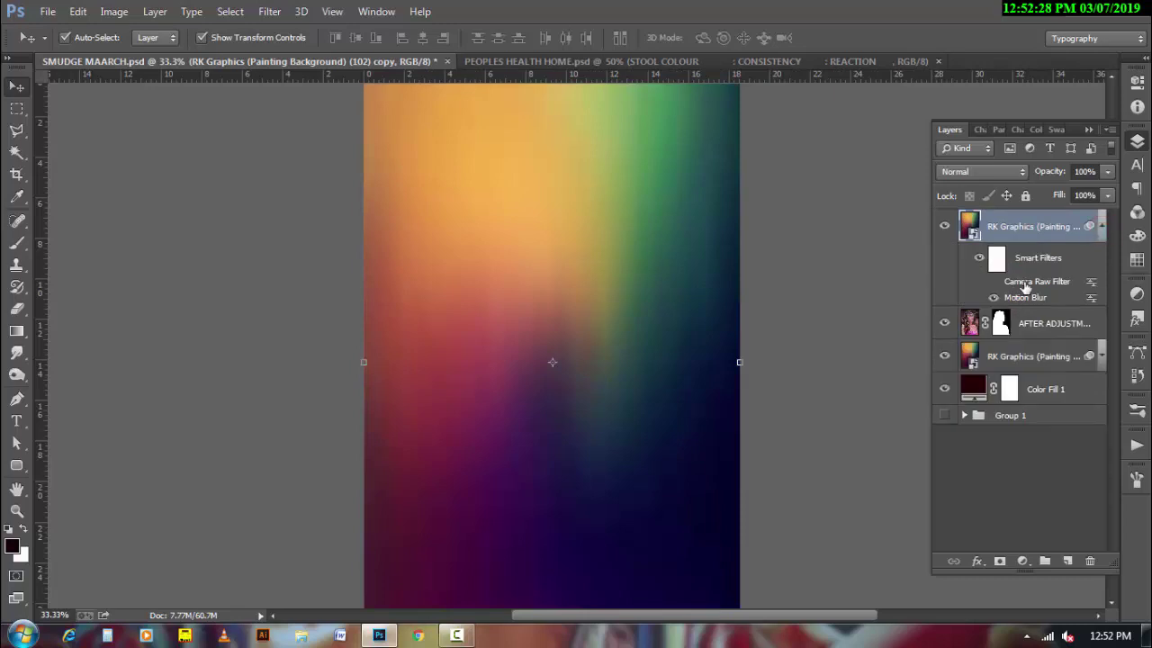
- Delete the top copy's Camera Raw filter, hide that copy, and select the lower gradient
{"action": "left_click_drag", "start_coordinate": [1024, 287], "coordinate": [1082, 526]}
{"action": "left_click_drag", "start_coordinate": [1124, 454], "coordinate": [1090, 561]}
{"action": "left_click", "coordinate": [1102, 225]}
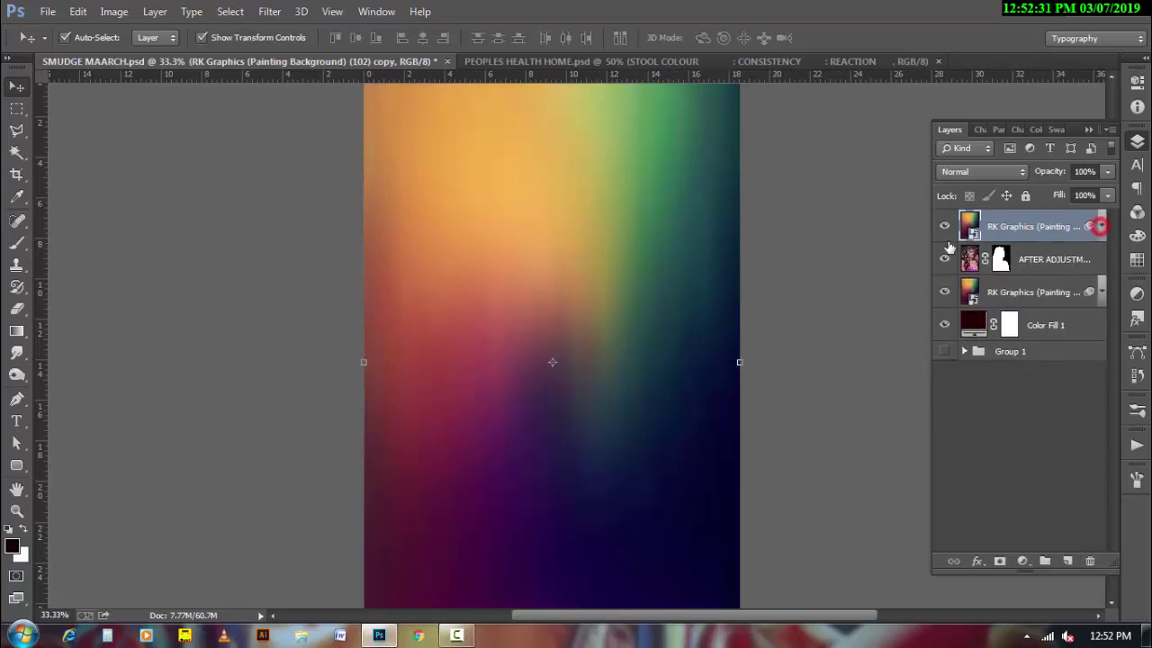
{"action": "left_click", "coordinate": [944, 226]}
{"action": "left_click", "coordinate": [1051, 292]}
{"action": "left_click", "coordinate": [1101, 291]}
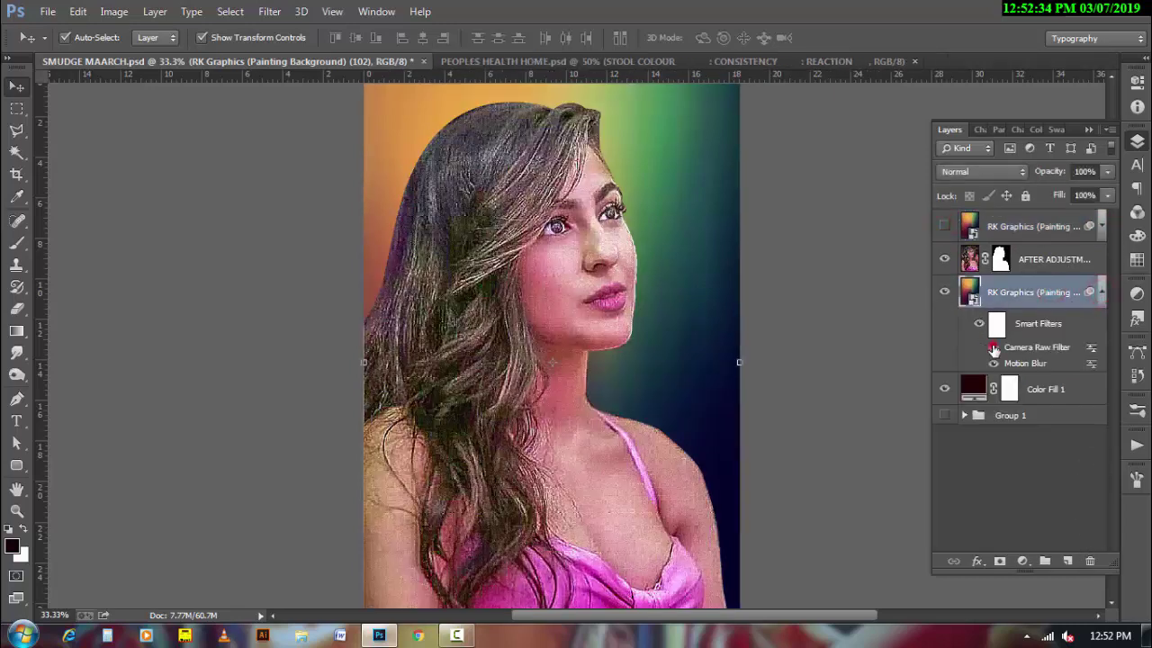
- Compare the Camera Raw tint on and off, then cancel Camera Raw unchanged
{"action": "left_click", "coordinate": [993, 347]}
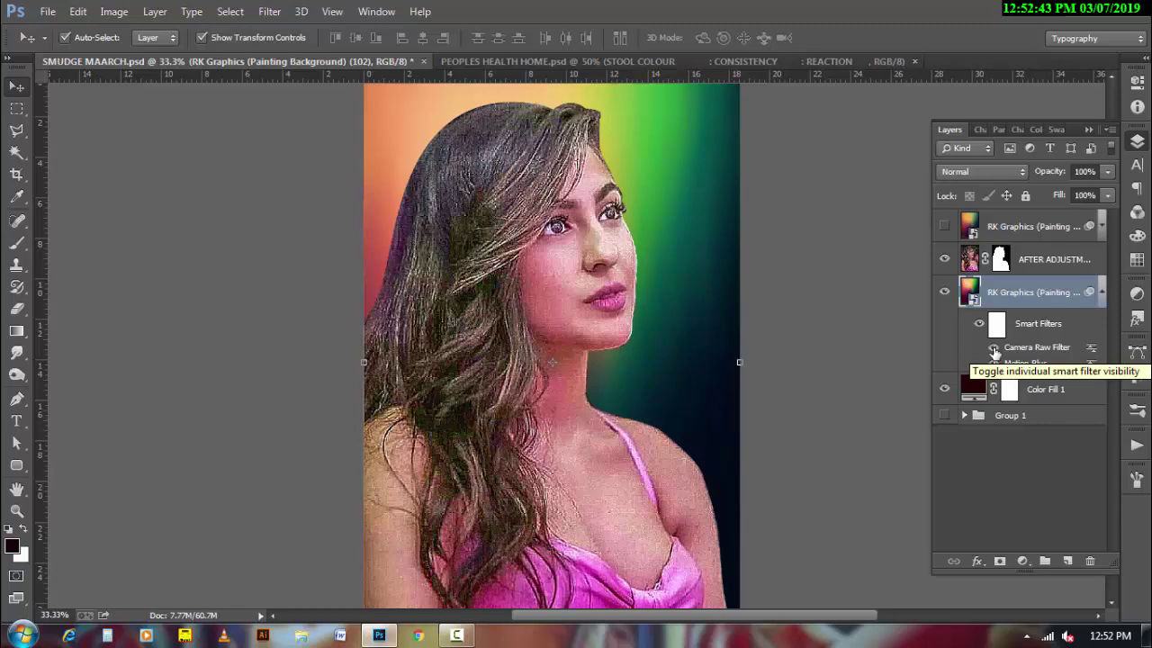
{"action": "left_click", "coordinate": [994, 348]}
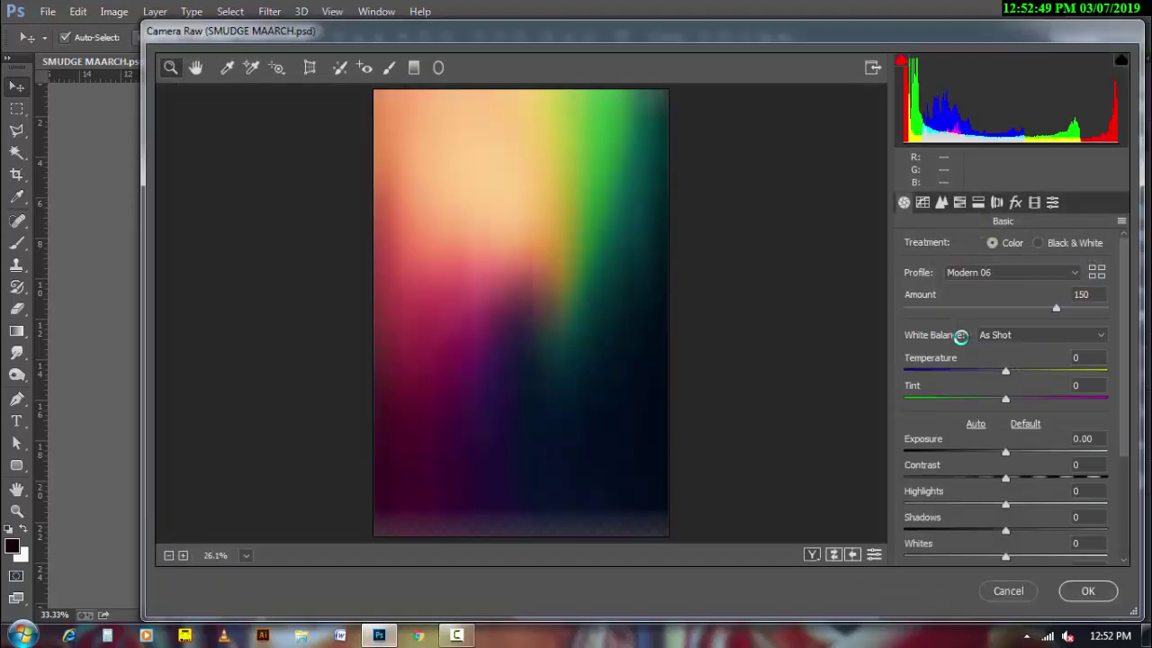
{"action": "left_click", "coordinate": [1051, 205]}
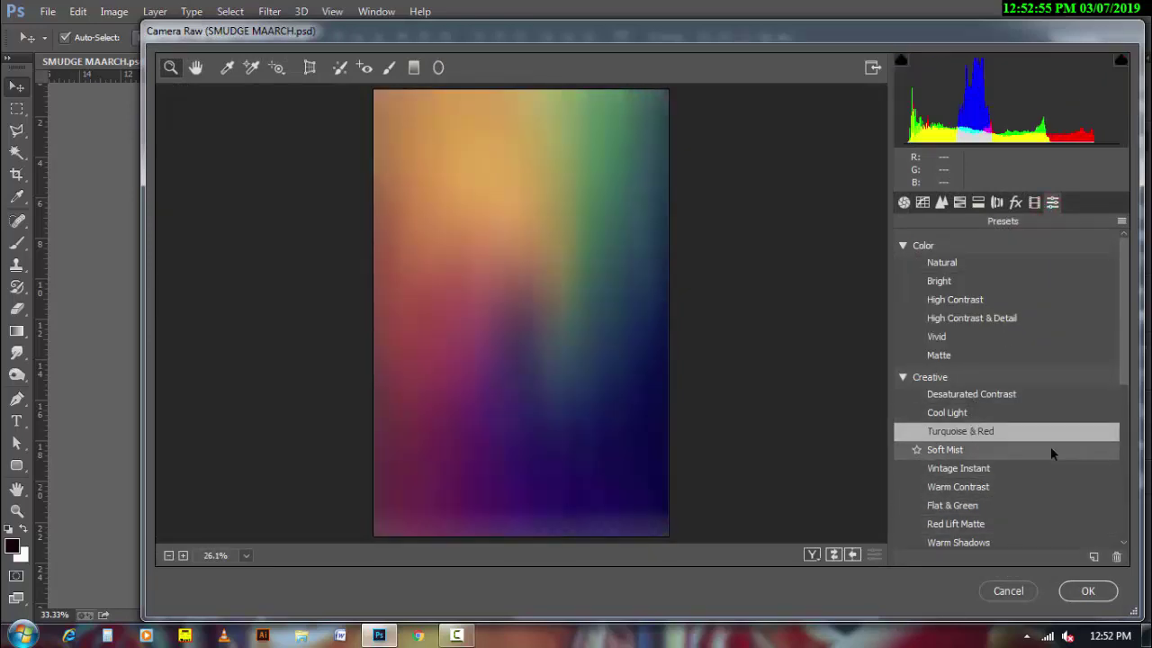
{"action": "left_click", "coordinate": [1006, 590]}
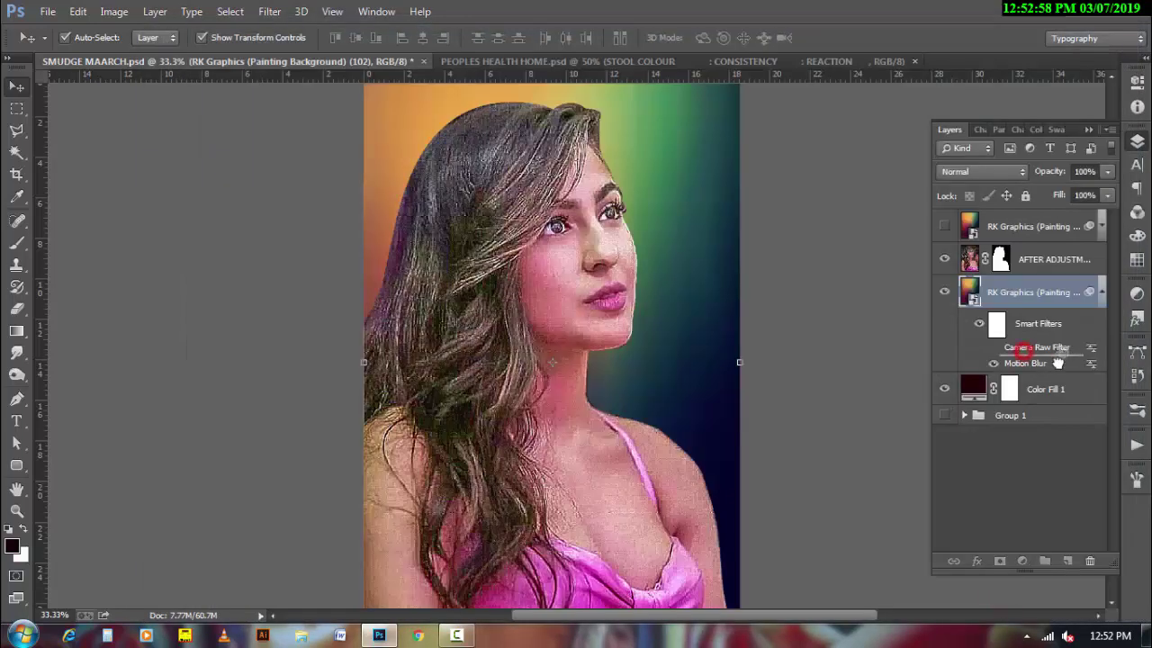
- Replace the old Camera Raw filter with a Vibrance-boosted one and select the hidden top copy
{"action": "left_click_drag", "start_coordinate": [1057, 362], "coordinate": [1090, 560]}
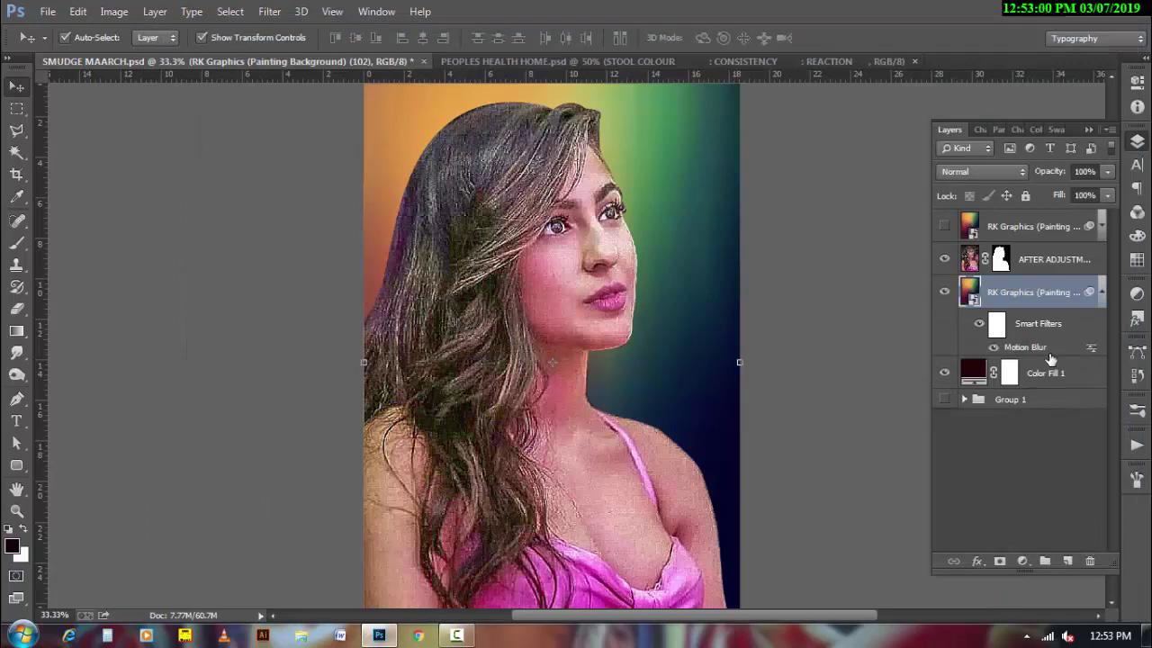
{"action": "left_click", "coordinate": [269, 10]}
{"action": "left_click", "coordinate": [283, 109]}
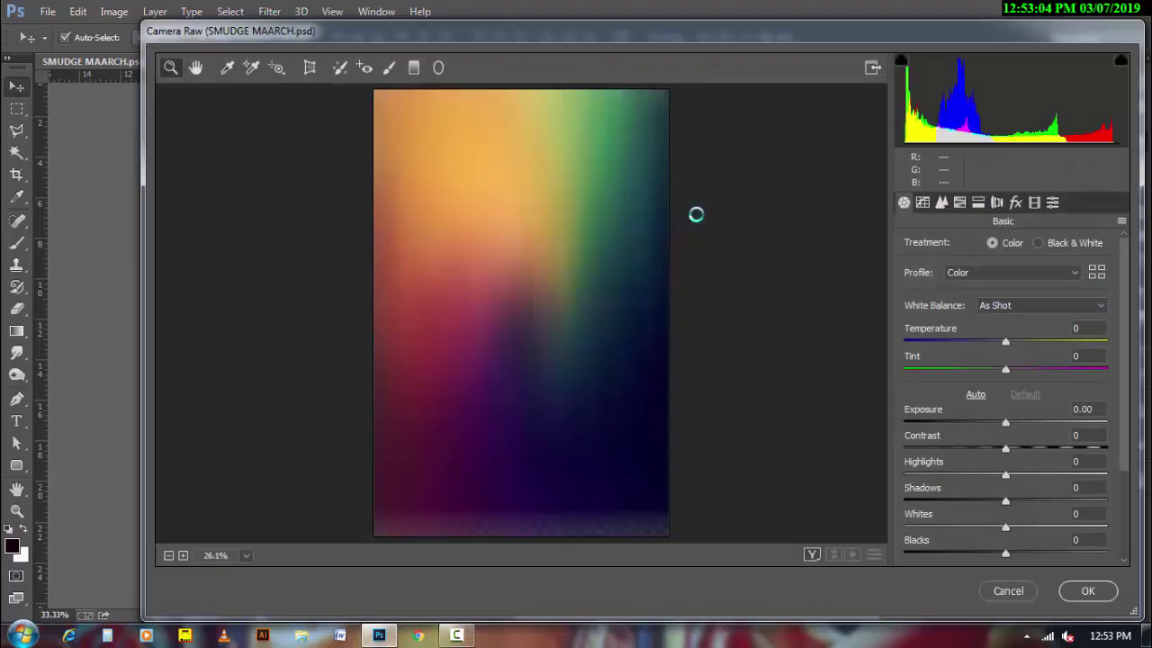
{"action": "left_click_drag", "start_coordinate": [1123, 419], "coordinate": [1134, 526]}
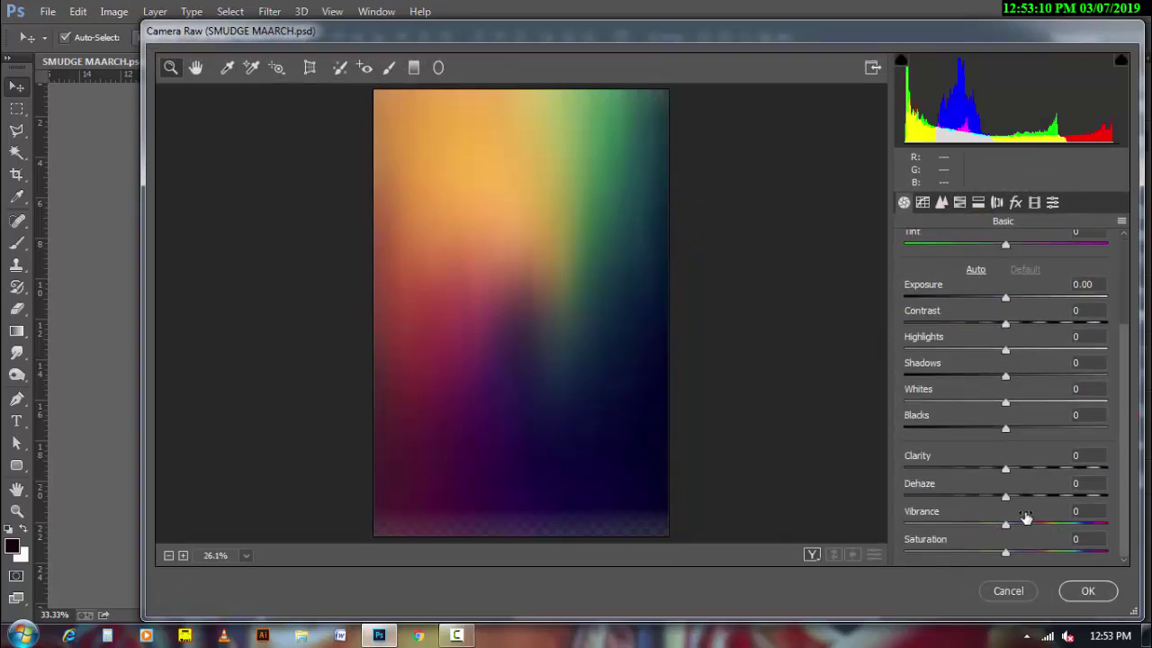
{"action": "left_click_drag", "start_coordinate": [1026, 520], "coordinate": [1082, 520]}
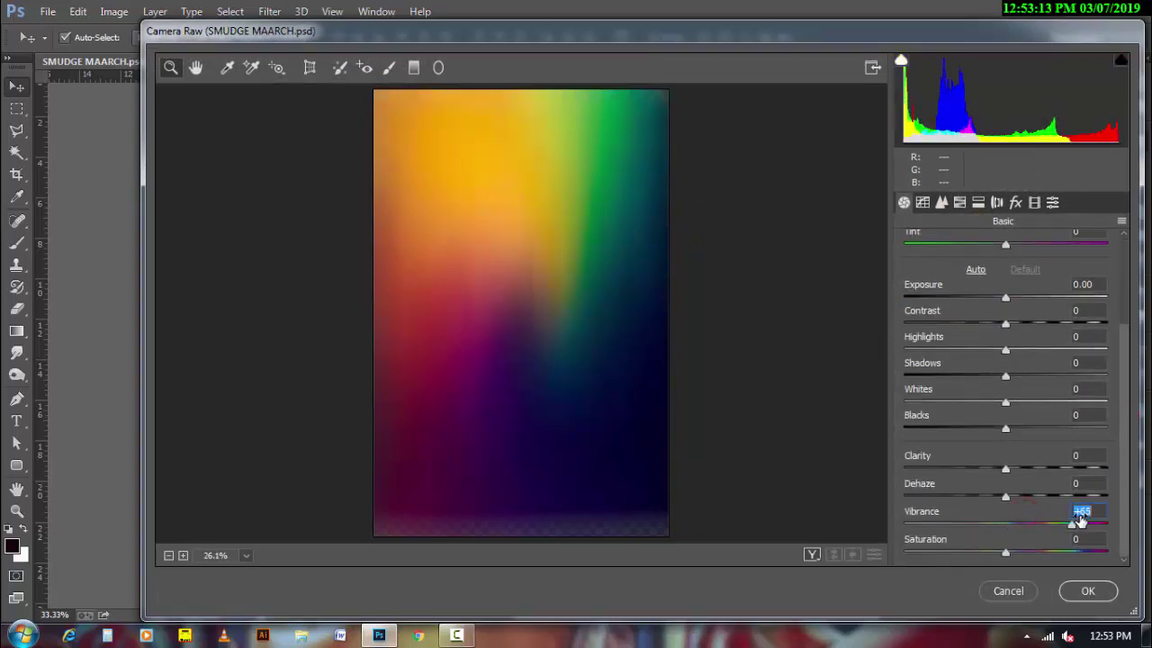
{"action": "left_click", "coordinate": [1087, 590]}
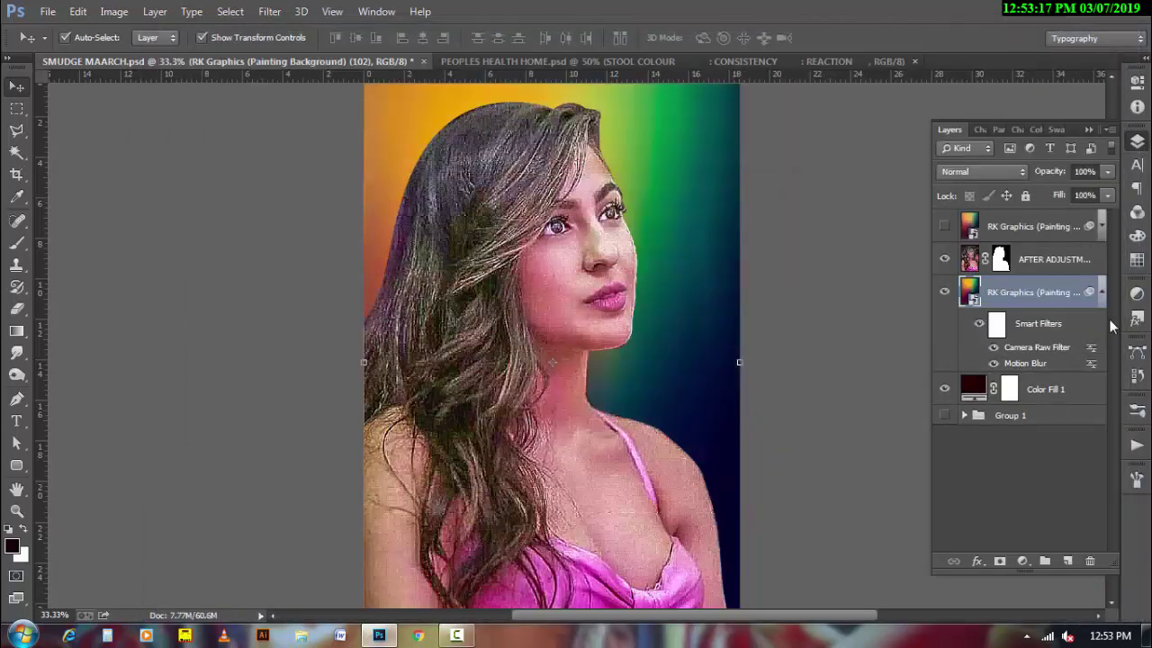
{"action": "left_click", "coordinate": [1103, 293]}
{"action": "left_click", "coordinate": [1035, 227]}
- Delete the hidden layer, duplicate the gradient above the portrait, and gradient-mask the copy
{"action": "key", "text": "Delete"}
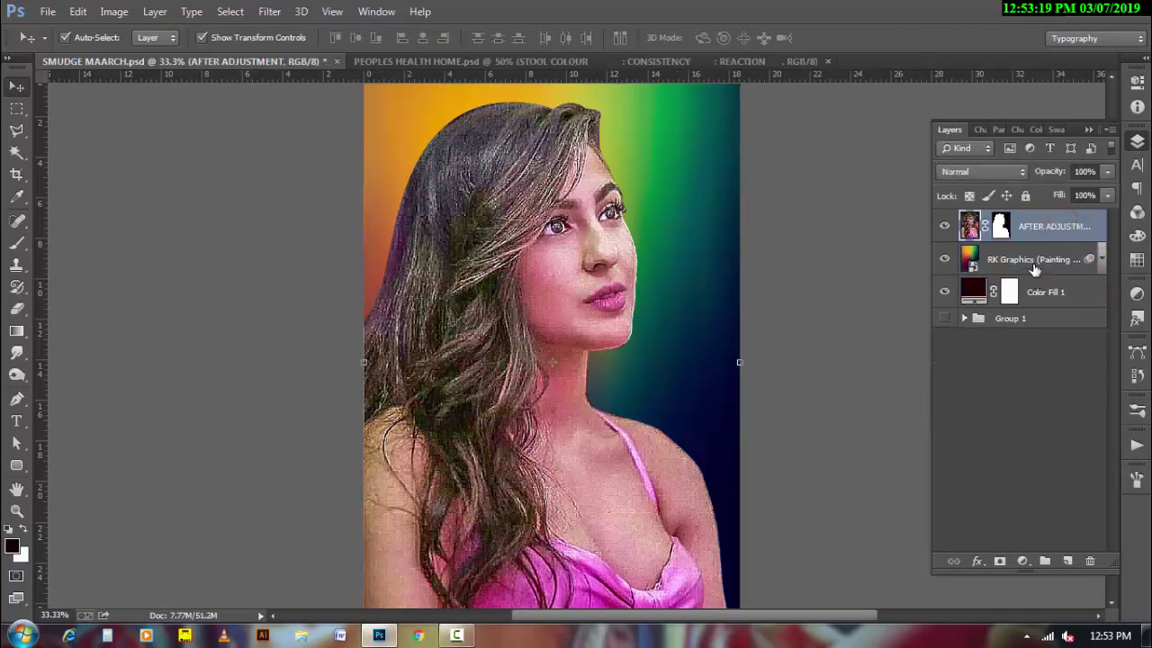
{"action": "key", "text": "ctrl+z"}
{"action": "left_click_drag", "start_coordinate": [620, 504], "coordinate": [636, 357]}
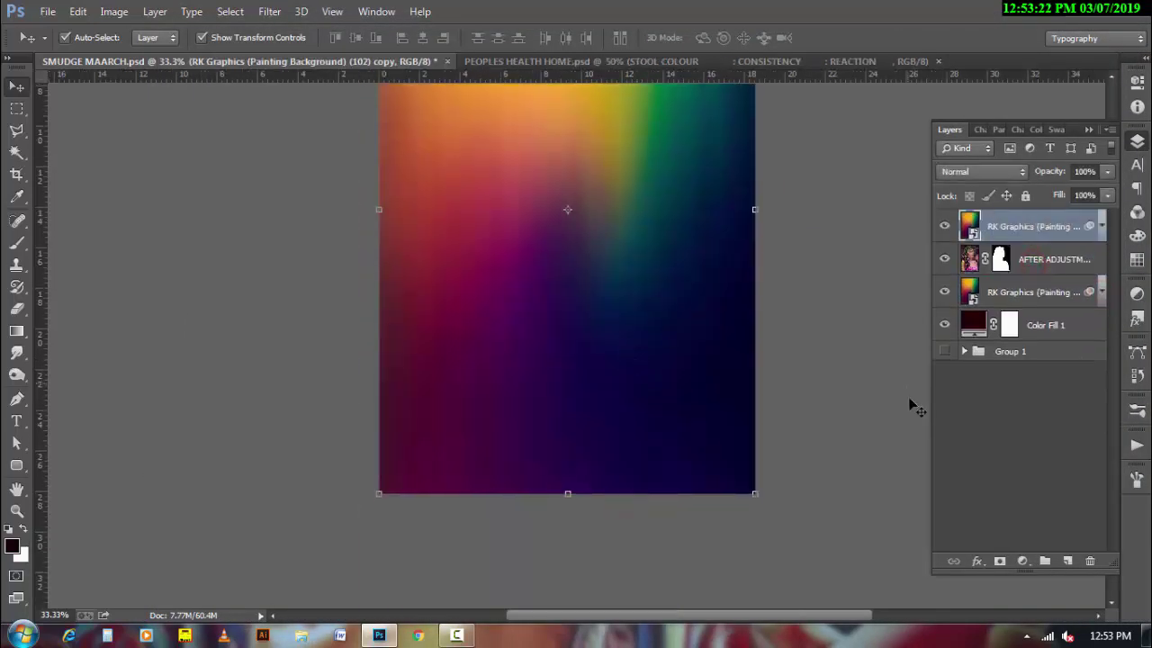
{"action": "left_click", "coordinate": [1000, 562], "text": "alt"}
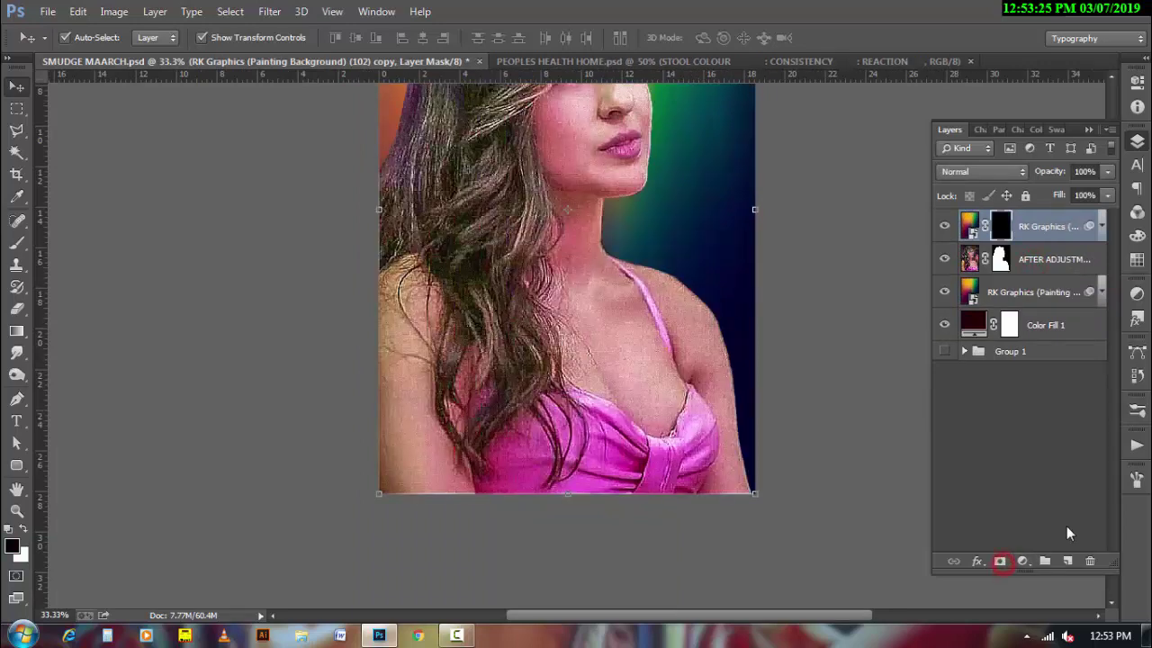
{"action": "left_click", "coordinate": [17, 333]}
{"action": "key", "text": "x"}
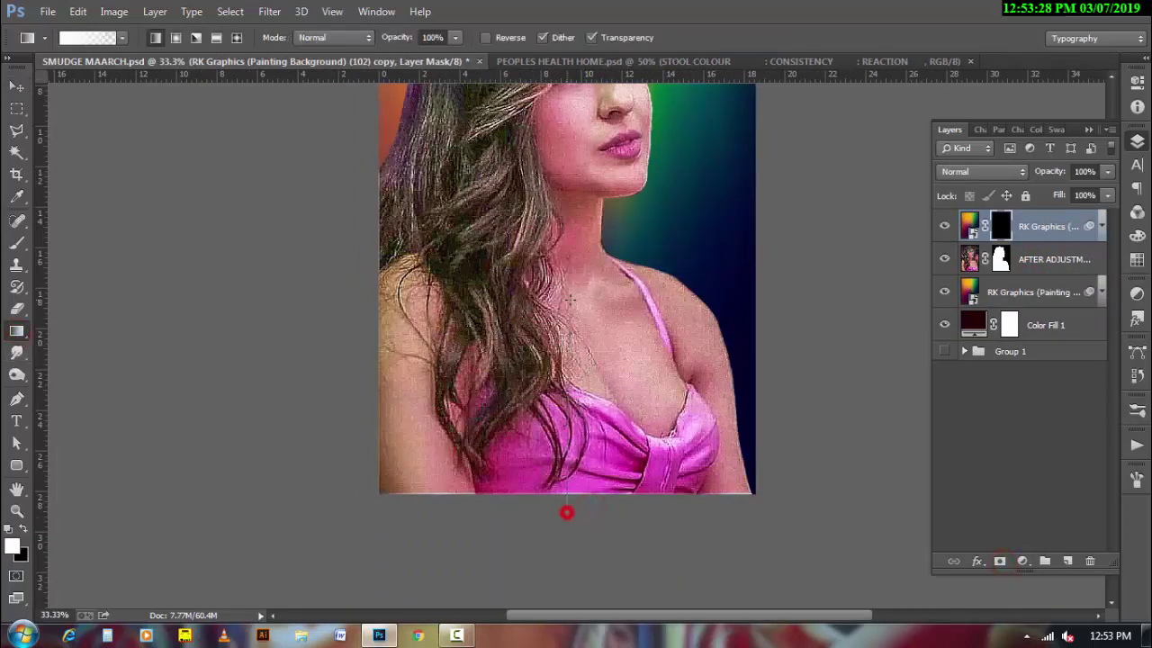
{"action": "left_click_drag", "start_coordinate": [566, 512], "coordinate": [569, 299]}
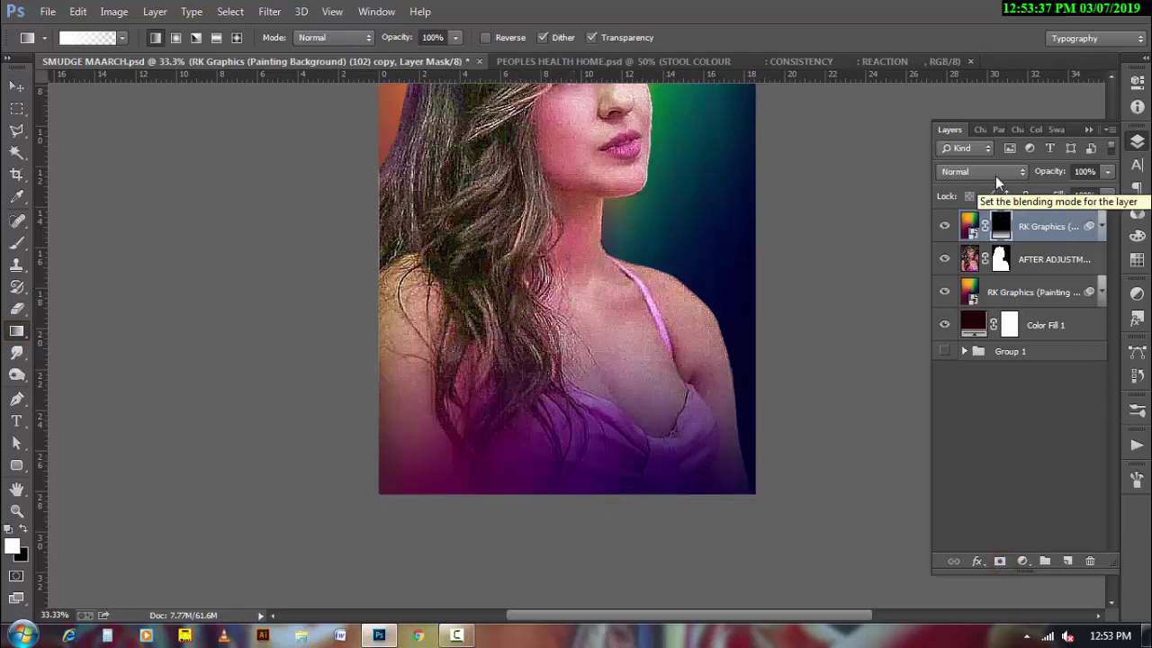
- Set the copy to Color blend mode, give it a fresh white mask, and clip it to AFTER ADJUSTMENT
{"action": "left_click", "coordinate": [982, 171]}
{"action": "left_click", "coordinate": [995, 591]}
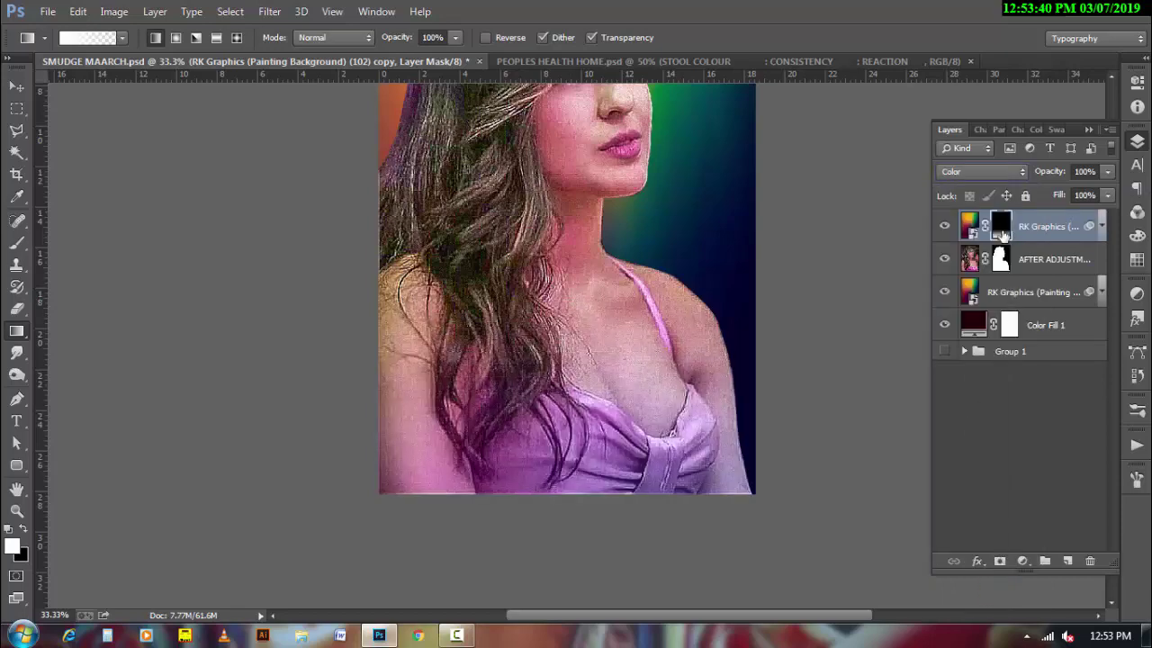
{"action": "right_click", "coordinate": [1001, 226]}
{"action": "left_click", "coordinate": [990, 264]}
{"action": "left_click_drag", "start_coordinate": [756, 241], "coordinate": [749, 340]}
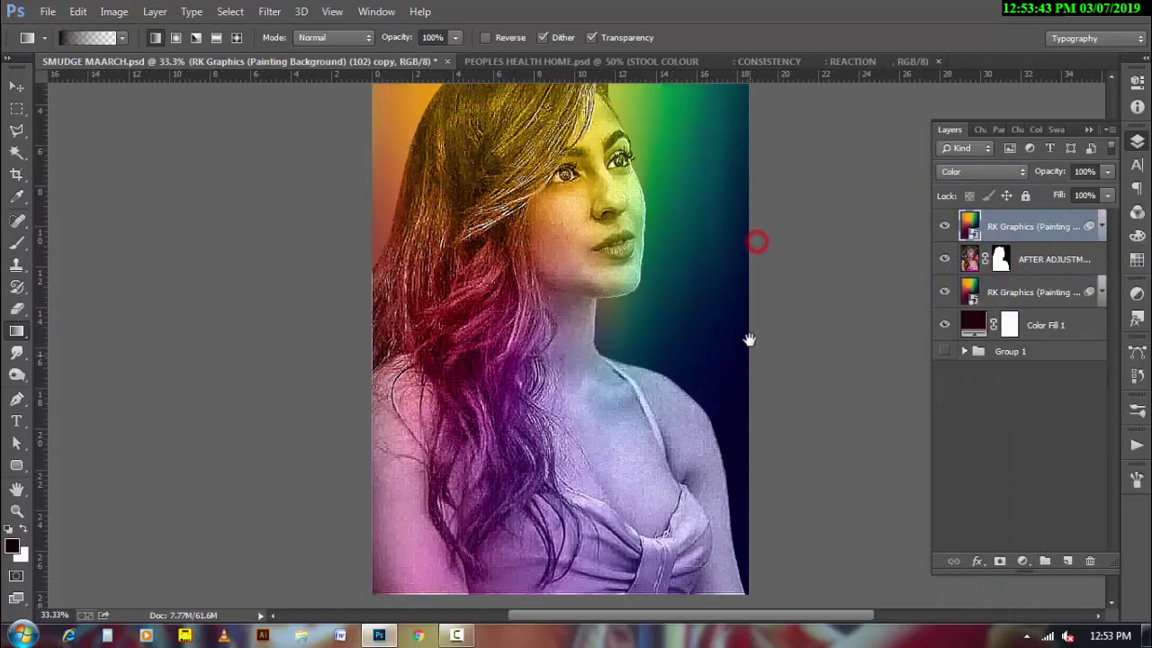
{"action": "left_click", "coordinate": [998, 558]}
{"action": "key", "text": "b"}
{"action": "key", "text": "x"}
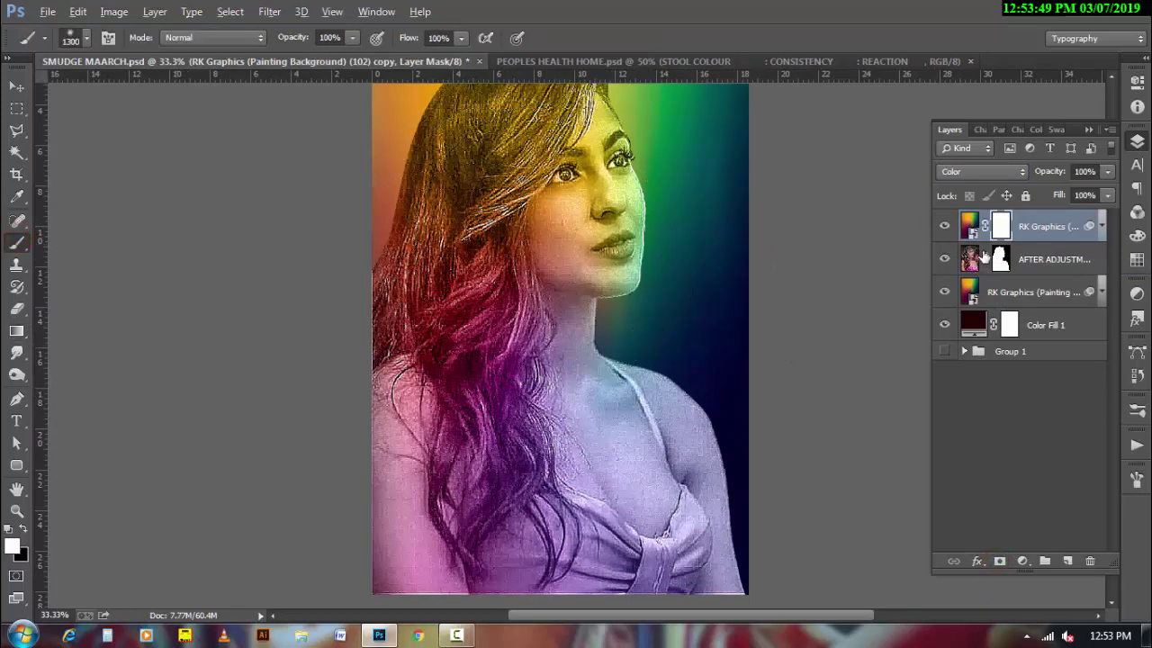
{"action": "left_click", "coordinate": [985, 243], "text": "alt"}
- Paint black on the mask, brush sizes 400 to 200, restoring the face, lips, cheeks and neck
{"action": "left_click", "coordinate": [604, 223], "text": "ctrl"}
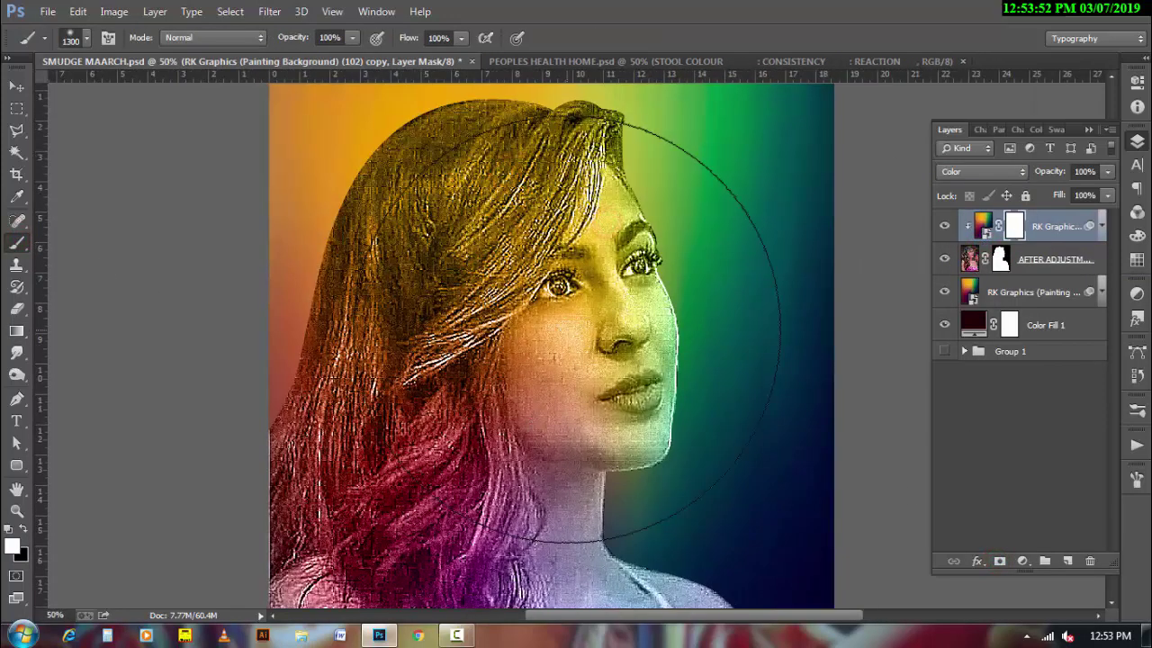
{"action": "key", "text": "bracketleft"}
{"action": "key", "text": "bracketleft"}
{"action": "key", "text": "bracketleft"}
{"action": "key", "text": "bracketleft"}
{"action": "key", "text": "bracketleft"}
{"action": "key", "text": "bracketleft"}
{"action": "key", "text": "bracketleft"}
{"action": "key", "text": "bracketleft"}
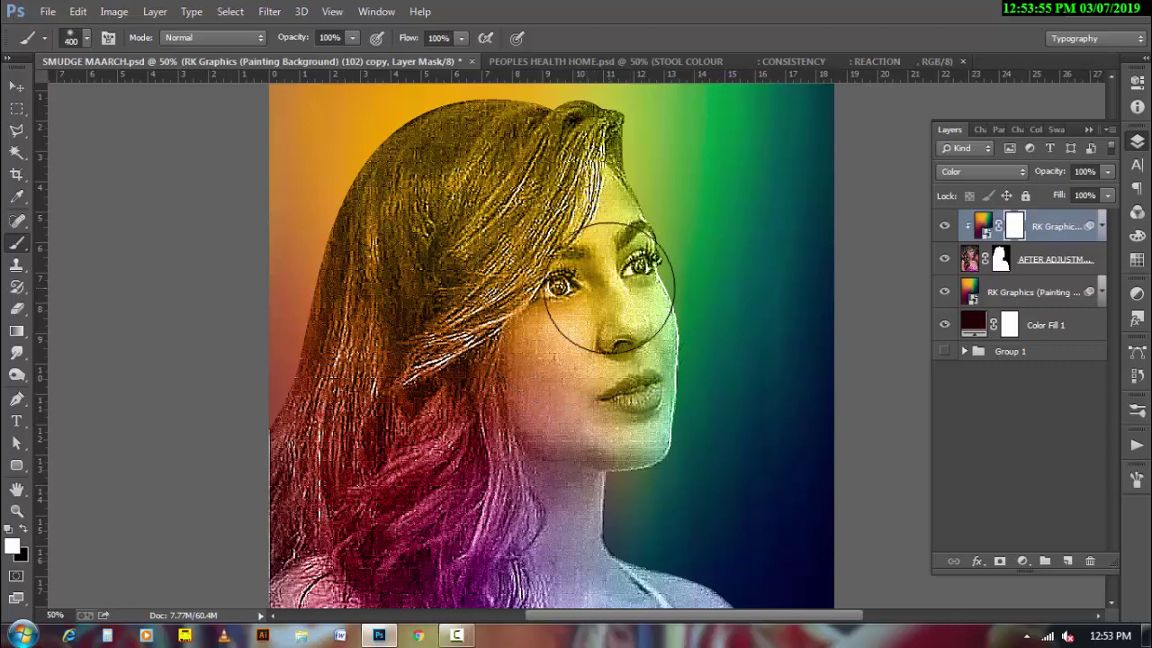
{"action": "left_click_drag", "start_coordinate": [609, 289], "coordinate": [602, 400]}
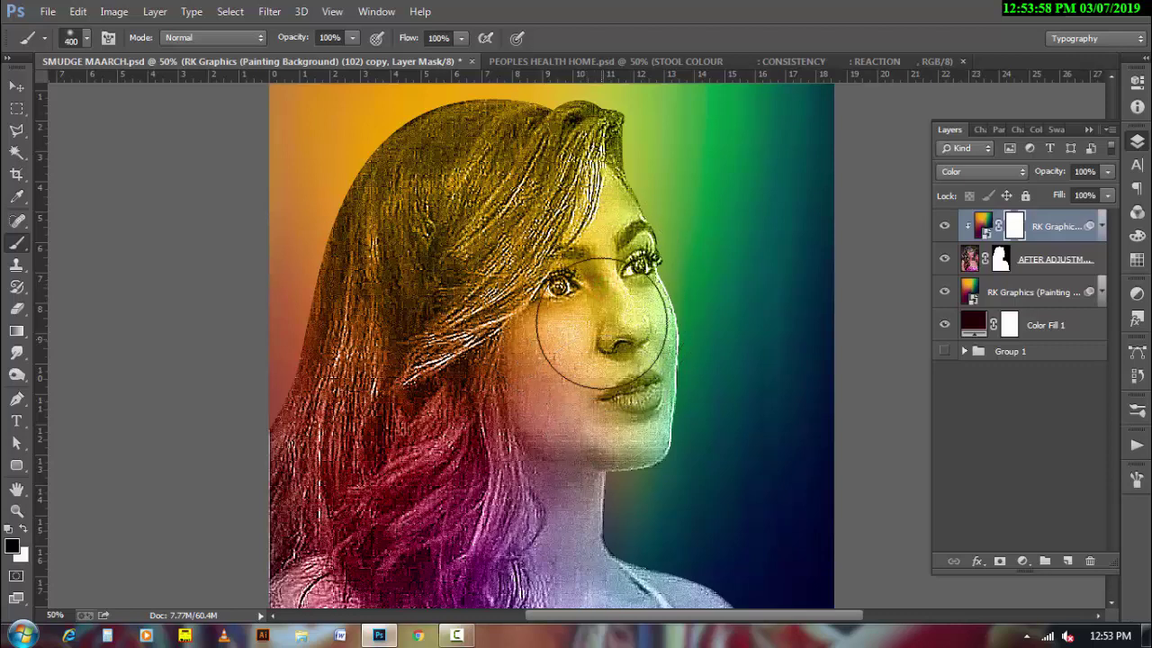
{"action": "key", "text": "x"}
{"action": "mouse_move", "coordinate": [578, 261]}
{"action": "left_mouse_down"}
{"action": "mouse_move", "coordinate": [567, 409]}
{"action": "mouse_move", "coordinate": [589, 397]}
{"action": "mouse_move", "coordinate": [576, 396]}
{"action": "left_mouse_up"}
{"action": "key", "text": "bracketleft"}
{"action": "key", "text": "bracketleft"}
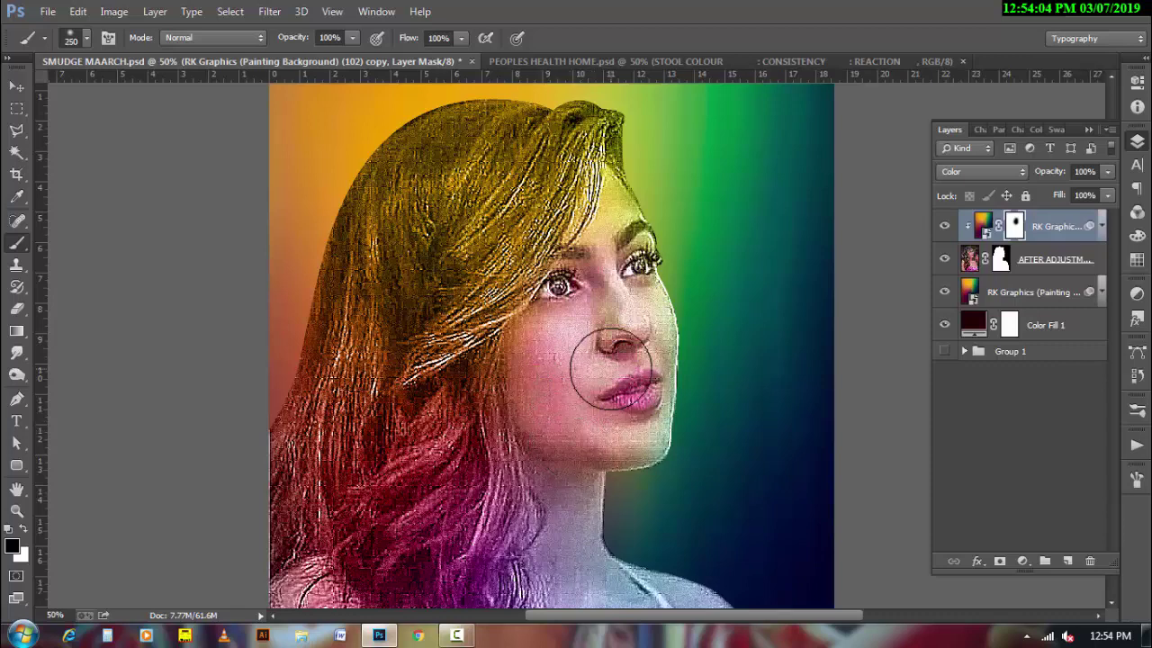
{"action": "mouse_move", "coordinate": [609, 360]}
{"action": "left_mouse_down"}
{"action": "mouse_move", "coordinate": [623, 406]}
{"action": "mouse_move", "coordinate": [555, 389]}
{"action": "left_mouse_up"}
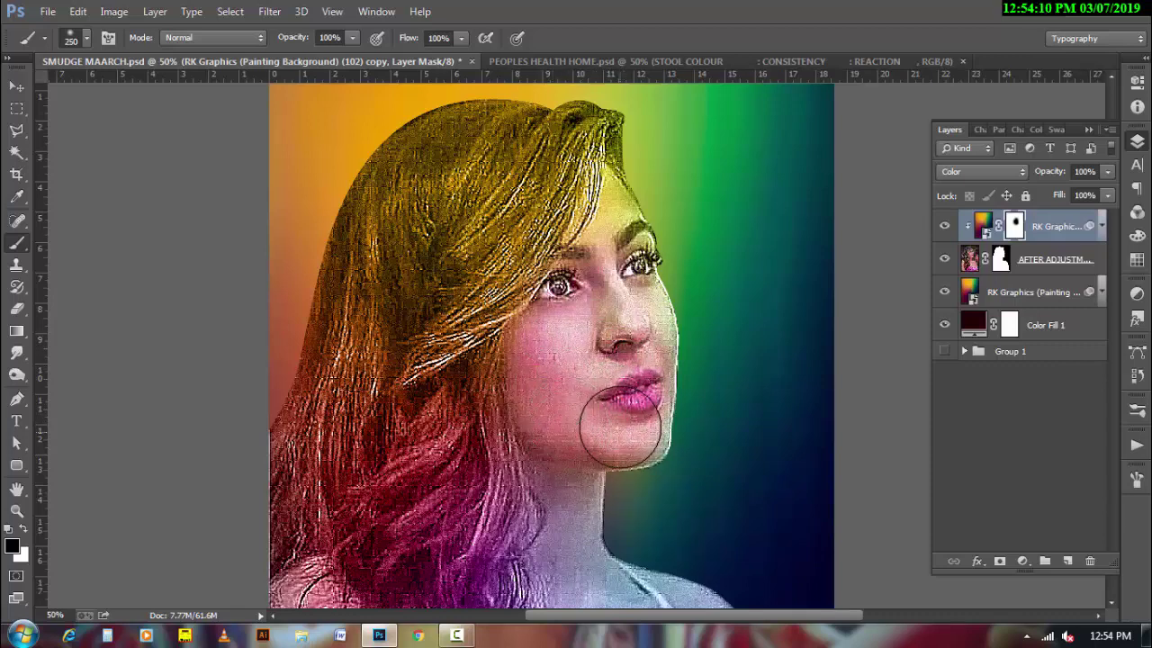
{"action": "left_click_drag", "start_coordinate": [591, 438], "coordinate": [585, 334]}
{"action": "key", "text": "bracketleft"}
{"action": "mouse_move", "coordinate": [570, 450]}
{"action": "left_mouse_down"}
{"action": "mouse_move", "coordinate": [576, 540]}
{"action": "mouse_move", "coordinate": [501, 281]}
{"action": "mouse_move", "coordinate": [522, 471]}
{"action": "mouse_move", "coordinate": [546, 319]}
{"action": "mouse_move", "coordinate": [630, 348]}
{"action": "left_mouse_up"}
- Paint out the tint over the shoulder strap, dress, arms and cheeks for natural skin tones
{"action": "left_click_drag", "start_coordinate": [564, 511], "coordinate": [549, 339]}
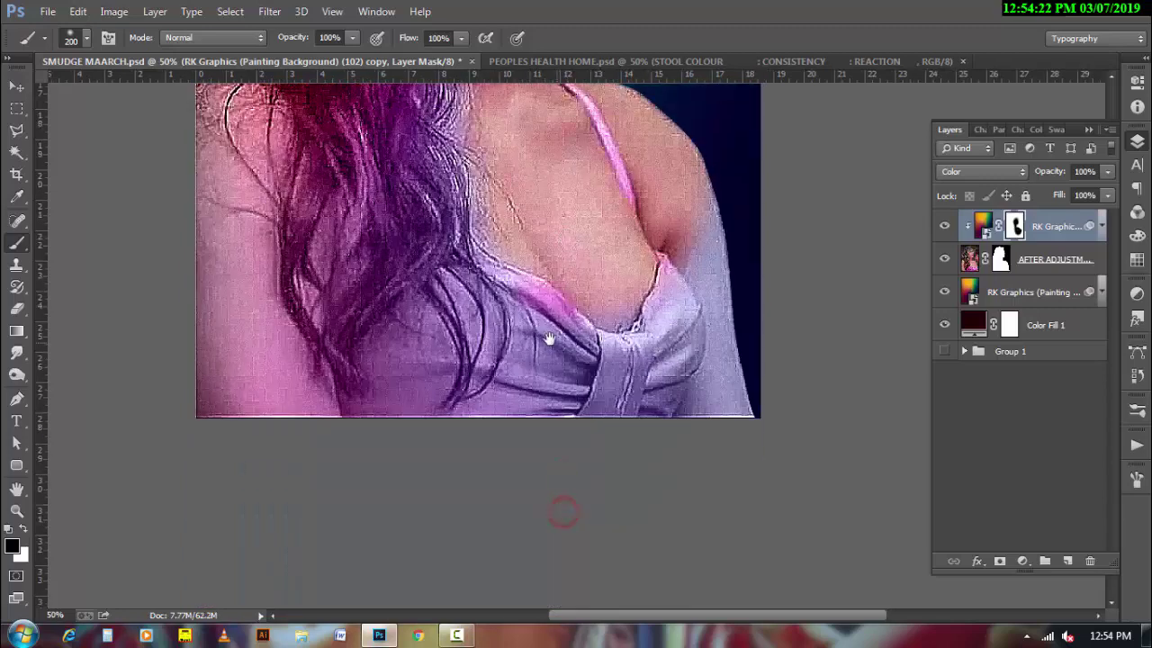
{"action": "mouse_move", "coordinate": [399, 342]}
{"action": "left_mouse_down"}
{"action": "mouse_move", "coordinate": [412, 406]}
{"action": "mouse_move", "coordinate": [376, 411]}
{"action": "mouse_move", "coordinate": [463, 382]}
{"action": "mouse_move", "coordinate": [414, 319]}
{"action": "mouse_move", "coordinate": [504, 292]}
{"action": "mouse_move", "coordinate": [575, 341]}
{"action": "mouse_move", "coordinate": [578, 378]}
{"action": "left_mouse_up"}
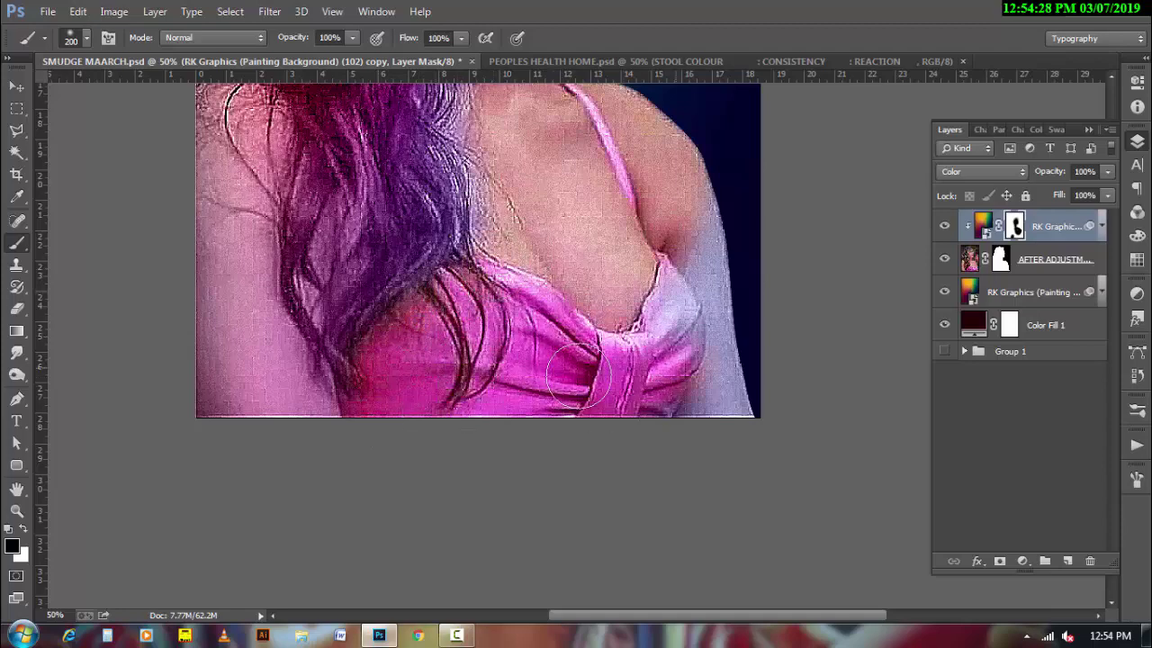
{"action": "left_click_drag", "start_coordinate": [707, 214], "coordinate": [671, 424]}
{"action": "mouse_move", "coordinate": [360, 381]}
{"action": "left_mouse_down"}
{"action": "mouse_move", "coordinate": [218, 244]}
{"action": "mouse_move", "coordinate": [251, 402]}
{"action": "left_mouse_up"}
{"action": "left_click_drag", "start_coordinate": [296, 276], "coordinate": [335, 429]}
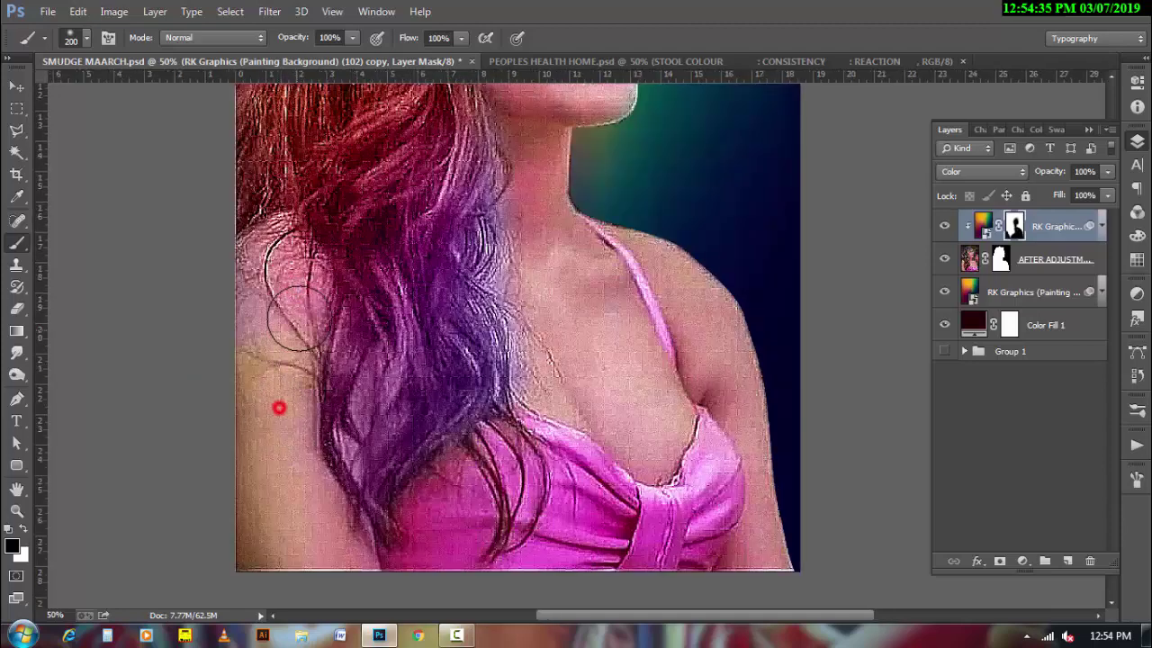
{"action": "mouse_move", "coordinate": [594, 336]}
{"action": "left_mouse_down"}
{"action": "mouse_move", "coordinate": [591, 372]}
{"action": "mouse_move", "coordinate": [545, 365]}
{"action": "left_mouse_up"}
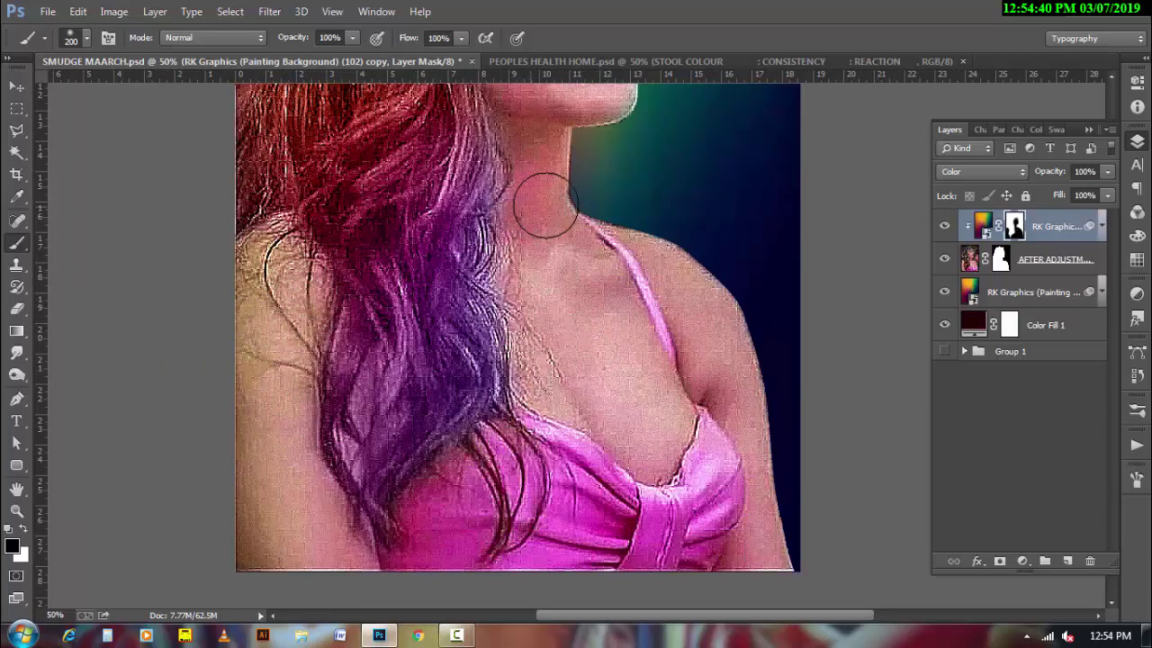
{"action": "left_click_drag", "start_coordinate": [544, 220], "coordinate": [541, 414]}
{"action": "left_click_drag", "start_coordinate": [524, 259], "coordinate": [601, 252]}
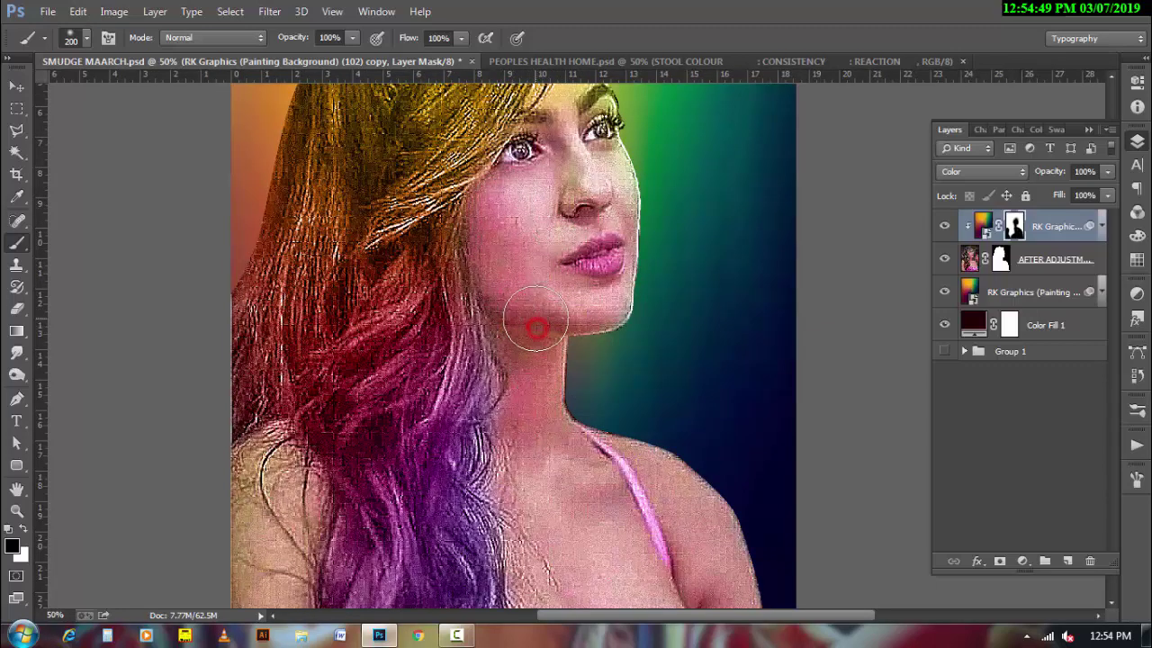
{"action": "mouse_move", "coordinate": [593, 240]}
{"action": "left_mouse_down"}
{"action": "mouse_move", "coordinate": [523, 439]}
{"action": "mouse_move", "coordinate": [524, 480]}
{"action": "left_mouse_up"}
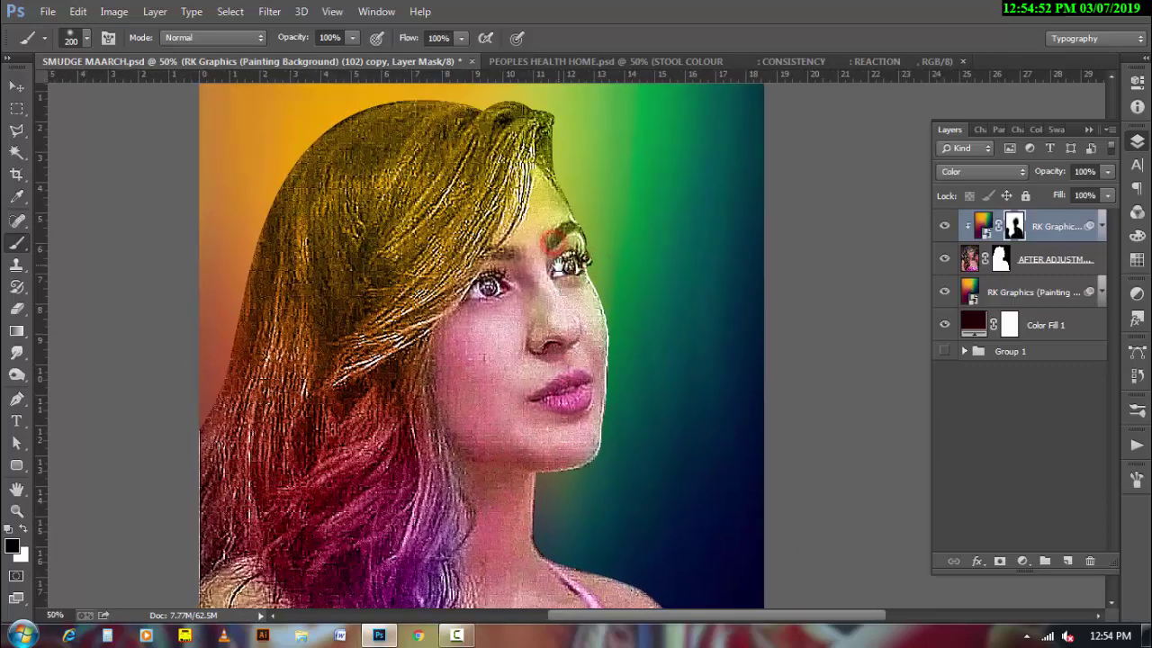
{"action": "left_click", "coordinate": [666, 358], "text": "alt"}
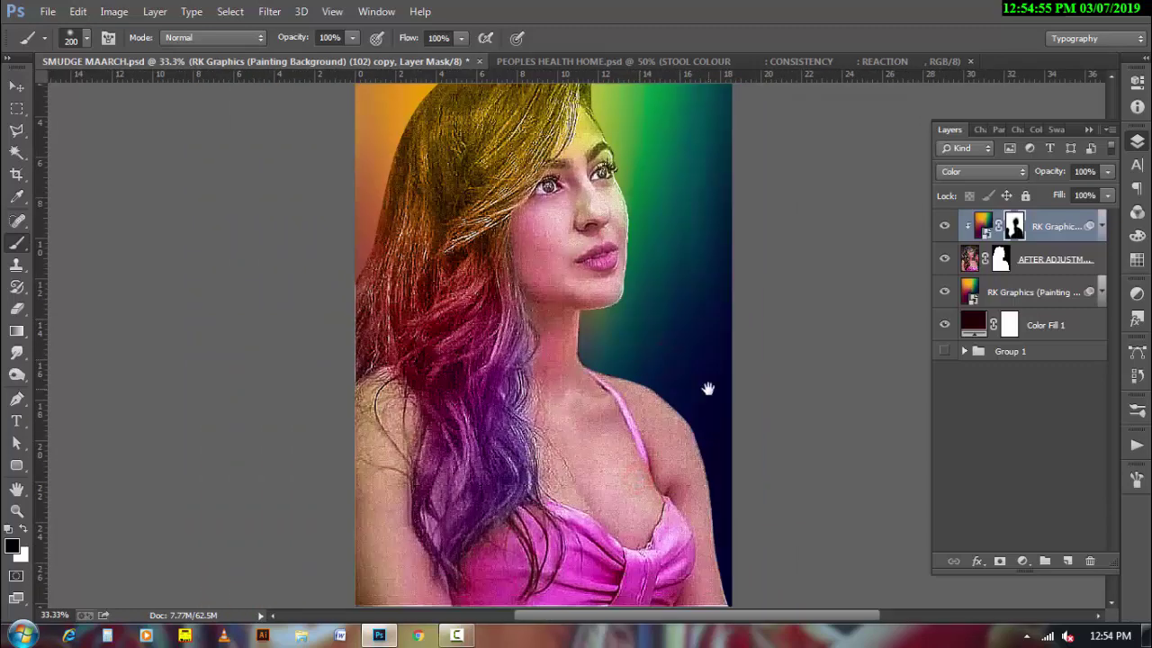
{"action": "left_click_drag", "start_coordinate": [360, 429], "coordinate": [564, 469]}
{"action": "scroll", "coordinate": [708, 356], "scroll_direction": "down", "scroll_amount": 2}
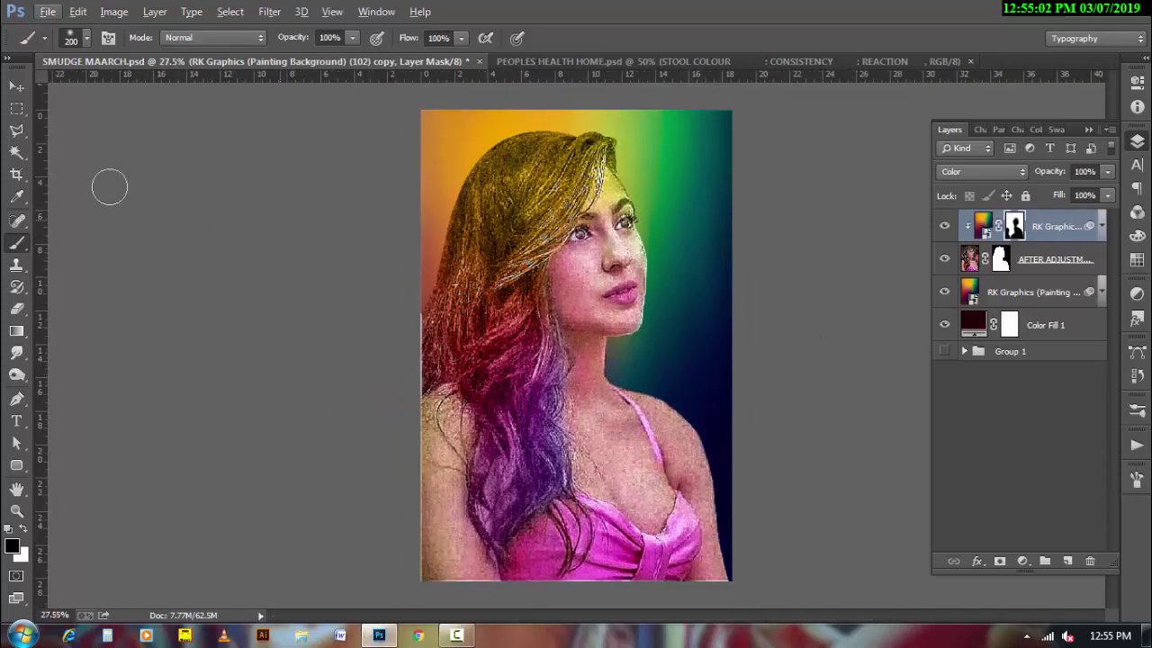
- Crop the image, trimming the bottom-left edge, and commit the crop
{"action": "left_click", "coordinate": [16, 174]}
{"action": "mouse_move", "coordinate": [473, 492]}
{"action": "left_mouse_down"}
{"action": "mouse_move", "coordinate": [508, 442]}
{"action": "mouse_move", "coordinate": [526, 387]}
{"action": "left_mouse_up"}
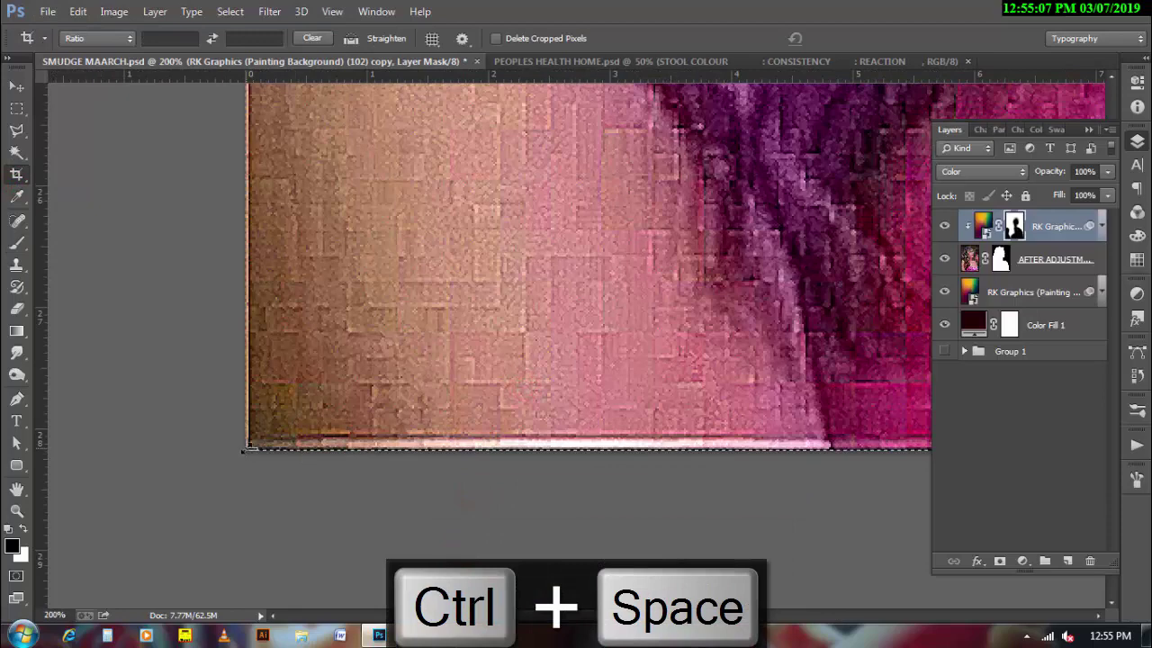
{"action": "left_click_drag", "start_coordinate": [246, 449], "coordinate": [260, 431]}
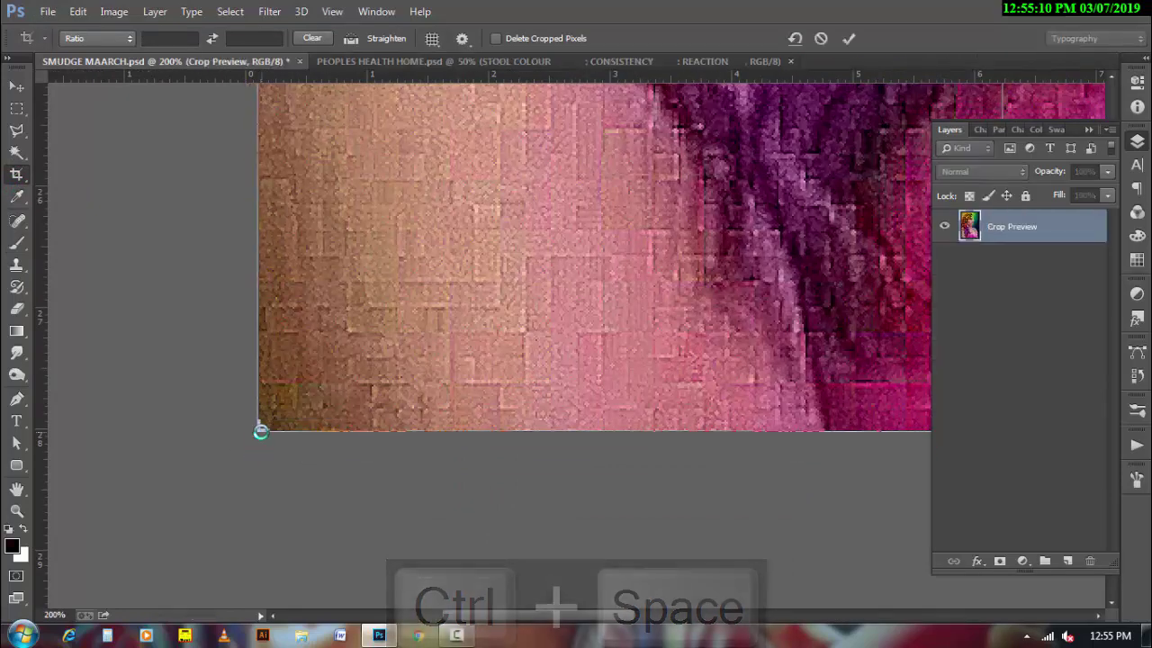
{"action": "left_click_drag", "start_coordinate": [534, 391], "coordinate": [603, 364]}
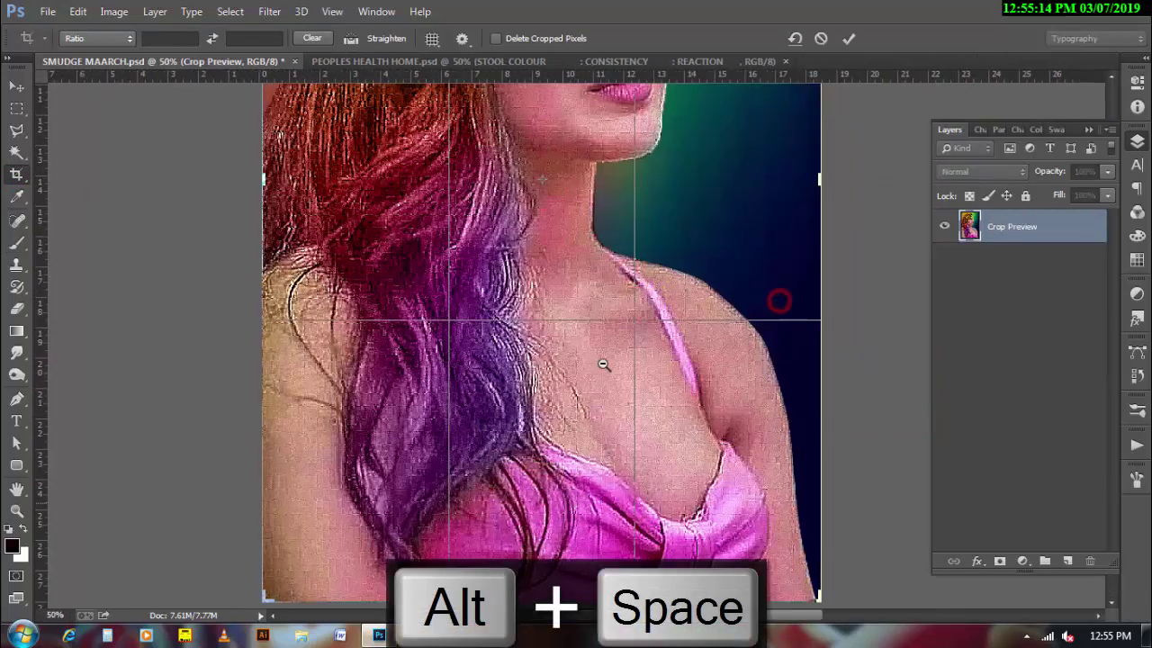
{"action": "left_click", "coordinate": [603, 364], "text": "alt"}
{"action": "left_click_drag", "start_coordinate": [651, 411], "coordinate": [606, 500]}
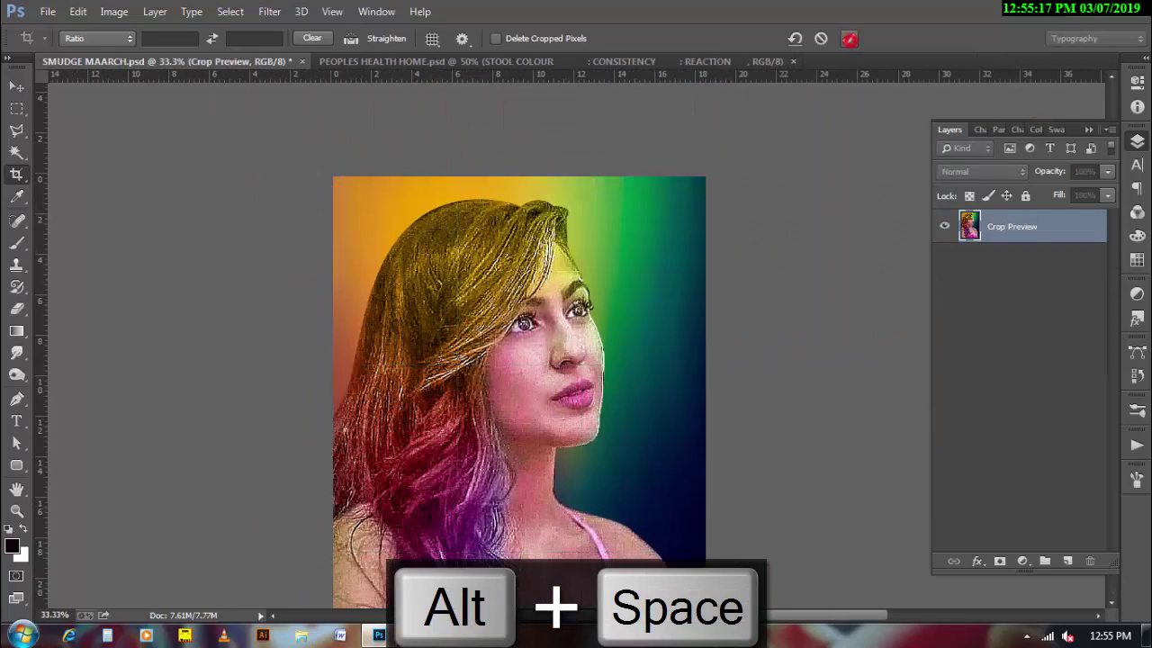
{"action": "left_click", "coordinate": [848, 38]}
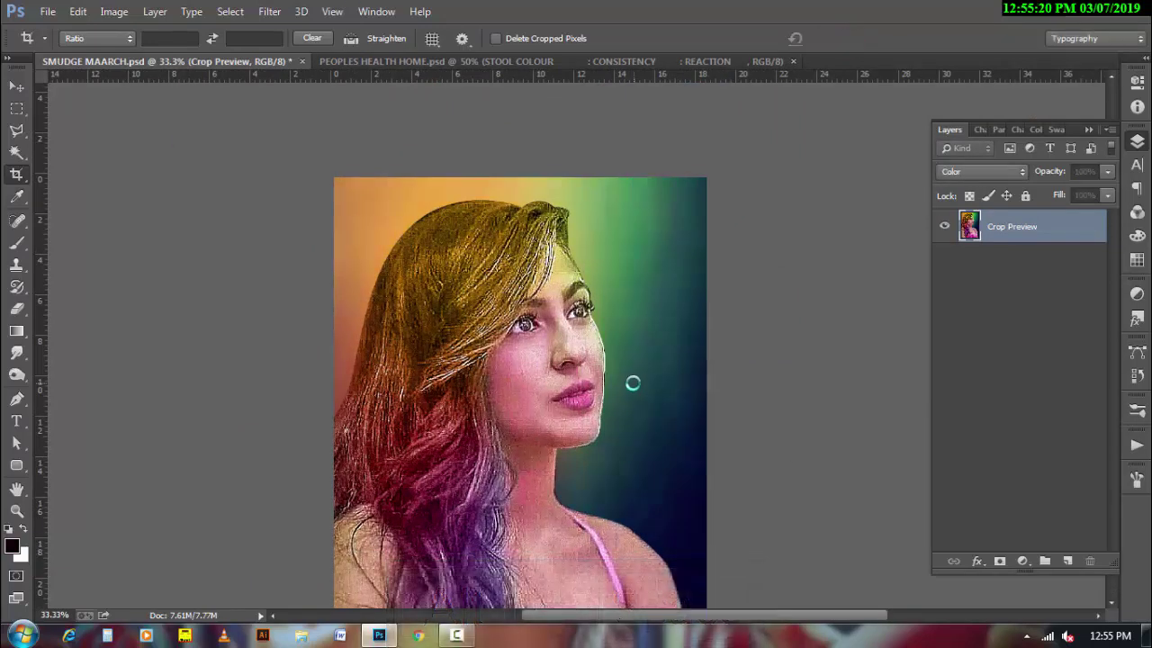
- Rasterize the cropped layer and the painting background layer, then save the document
{"action": "right_click", "coordinate": [1043, 232]}
{"action": "left_click", "coordinate": [800, 262]}
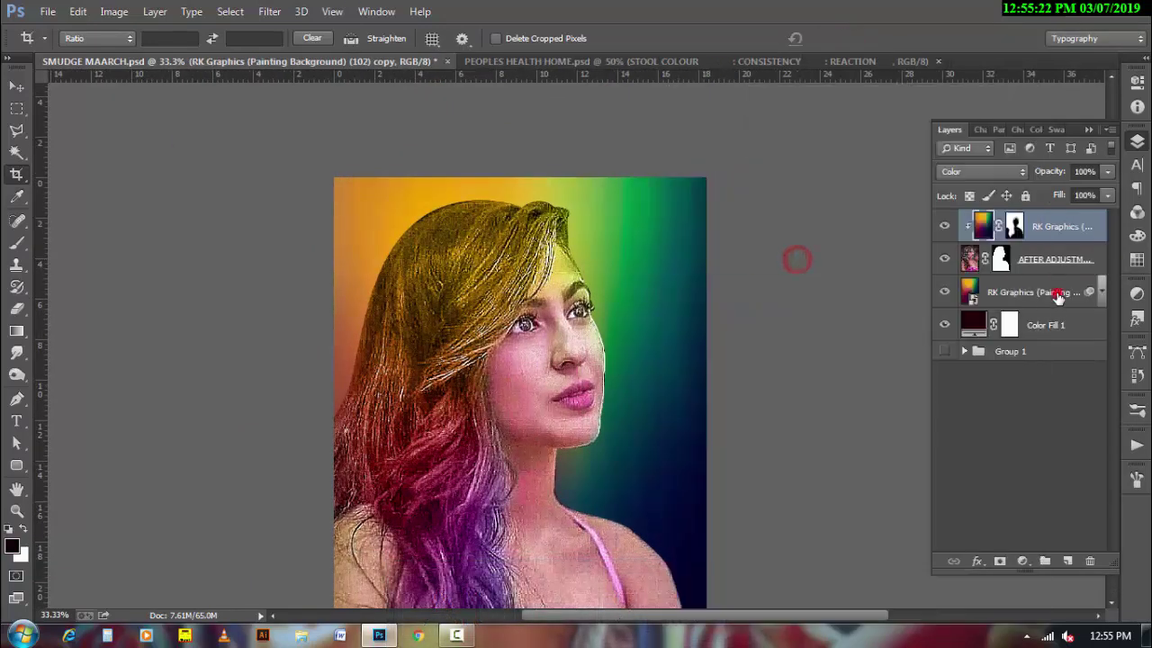
{"action": "right_click", "coordinate": [1053, 293]}
{"action": "left_click", "coordinate": [810, 263]}
{"action": "key", "text": "ctrl+s"}
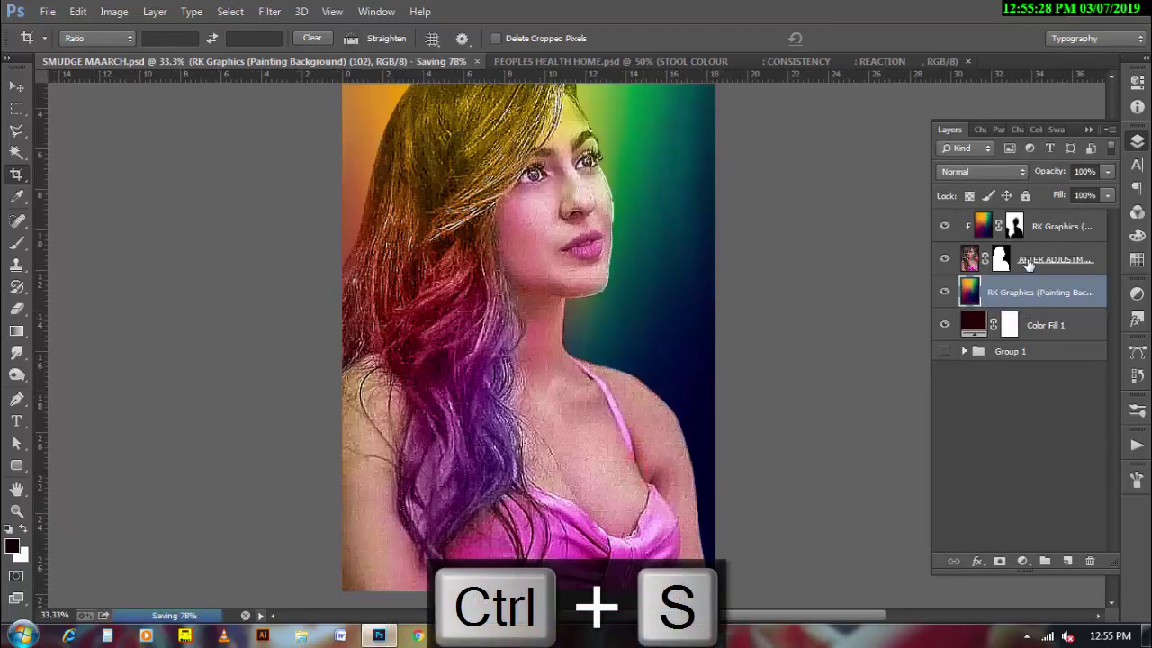
- Hide the top gradient, duplicate AFTER ADJUSTMENT below Color Fill 1, and apply the upper copy's mask
{"action": "left_click", "coordinate": [944, 226]}
{"action": "left_click", "coordinate": [1053, 259]}
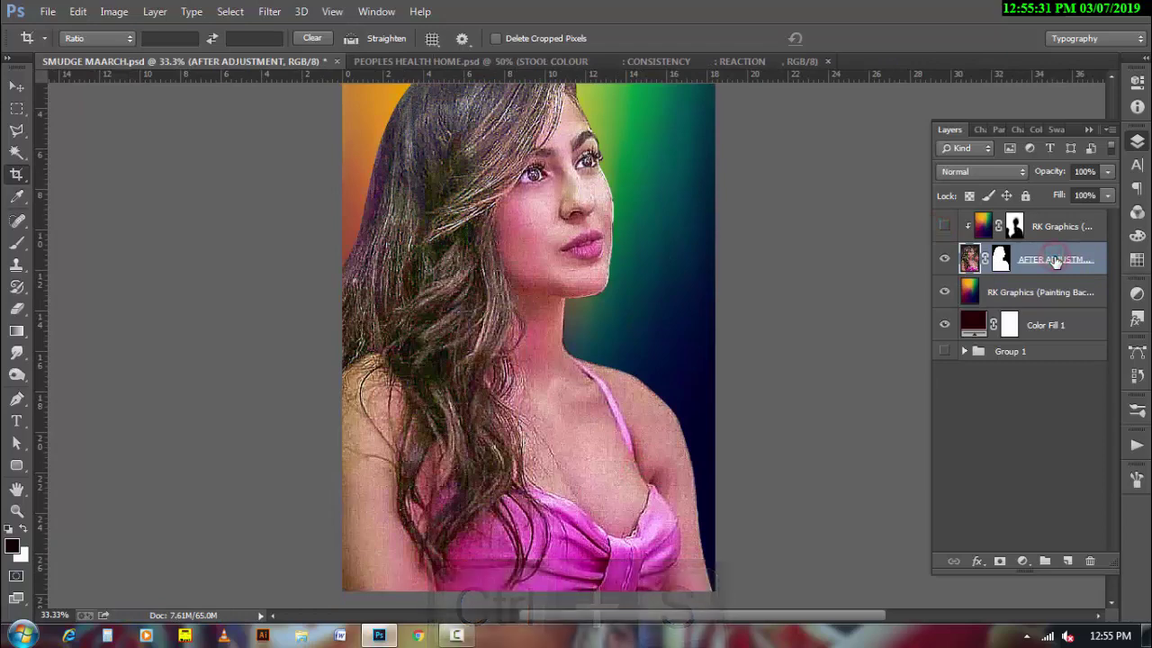
{"action": "key", "text": "ctrl+j"}
{"action": "left_click_drag", "start_coordinate": [1055, 260], "coordinate": [1032, 374]}
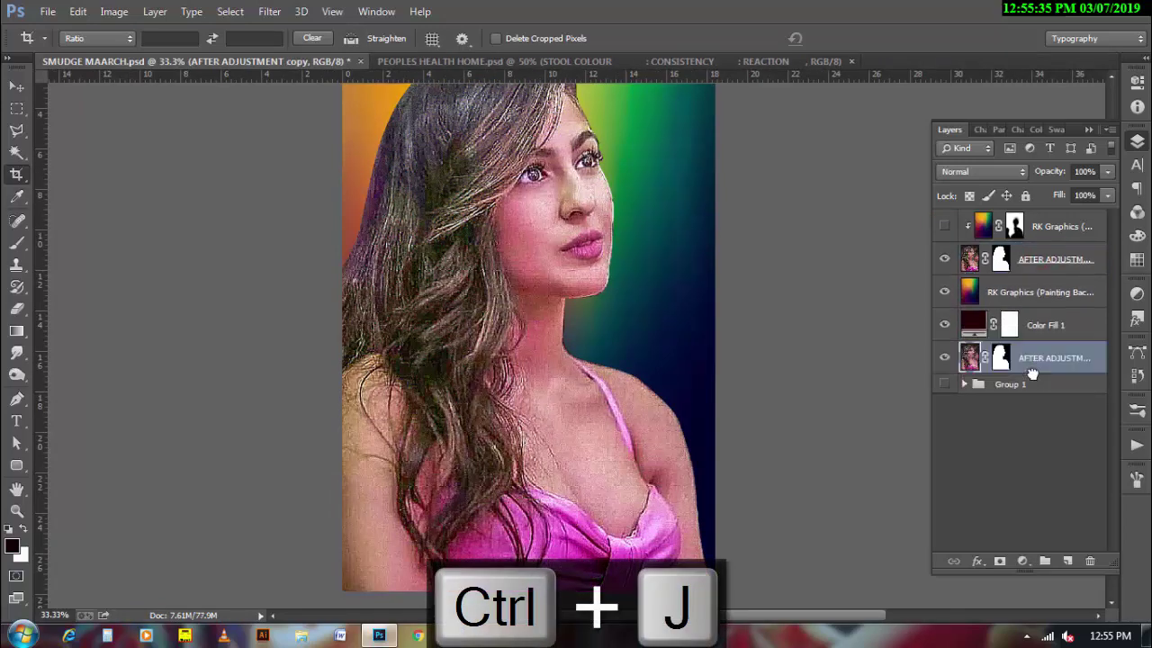
{"action": "left_click", "coordinate": [1000, 260]}
{"action": "right_click", "coordinate": [1000, 260]}
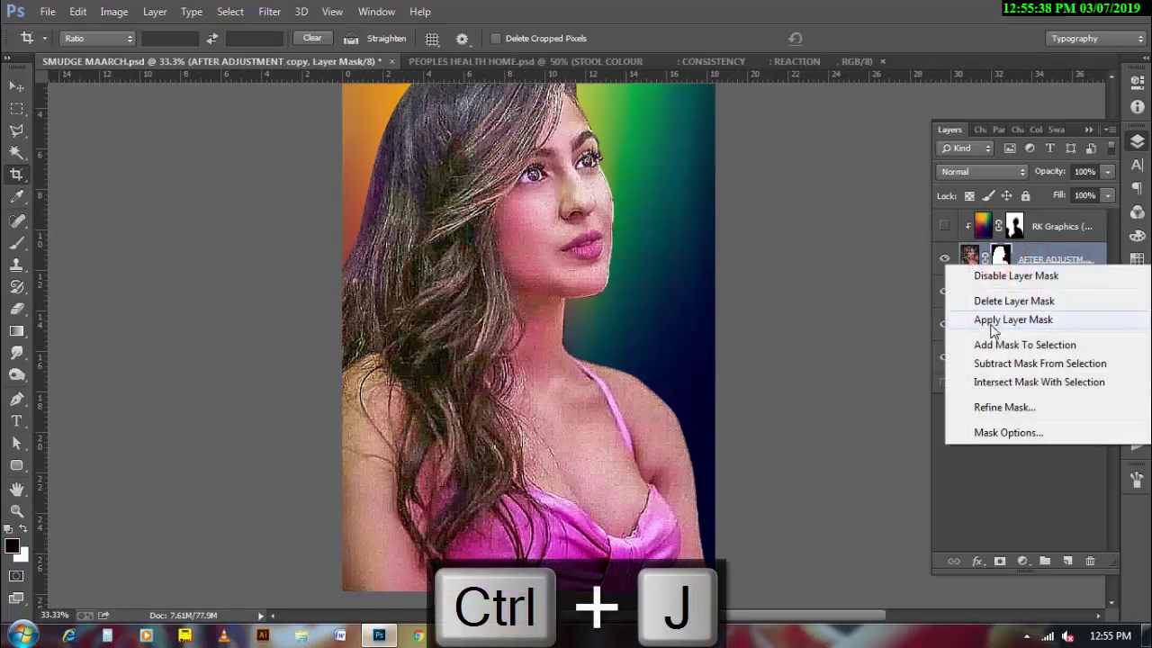
{"action": "left_click", "coordinate": [991, 322]}
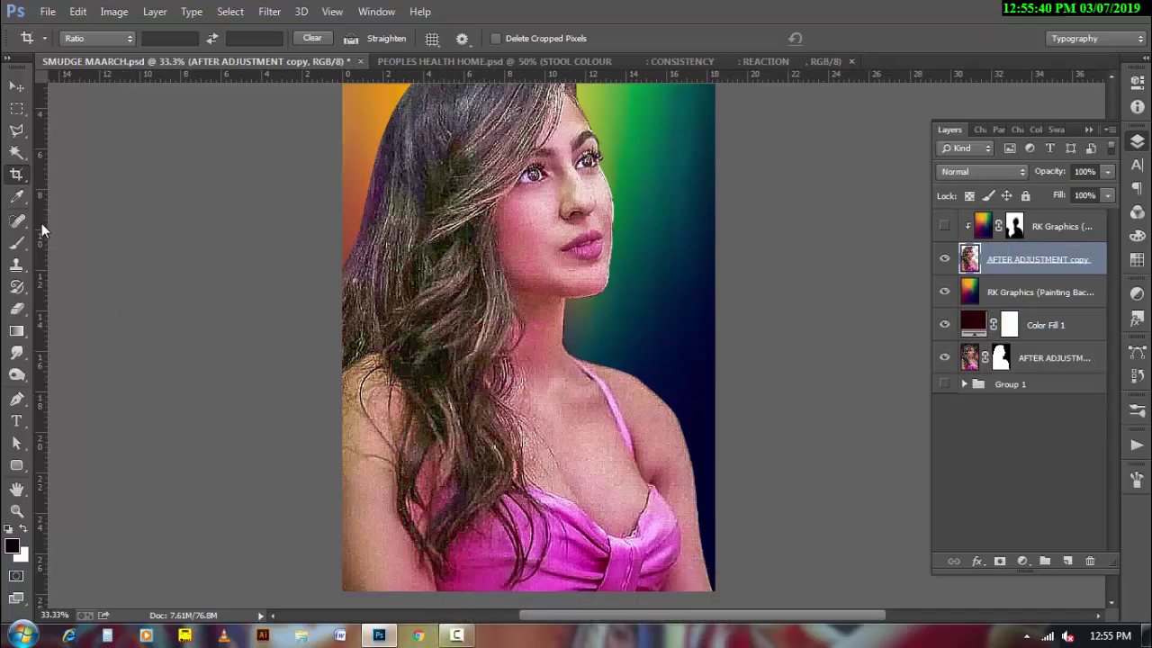
- Trace the pink dress outline with the Magnetic Lasso at 100% zoom
{"action": "left_click_drag", "start_coordinate": [16, 130], "coordinate": [67, 166]}
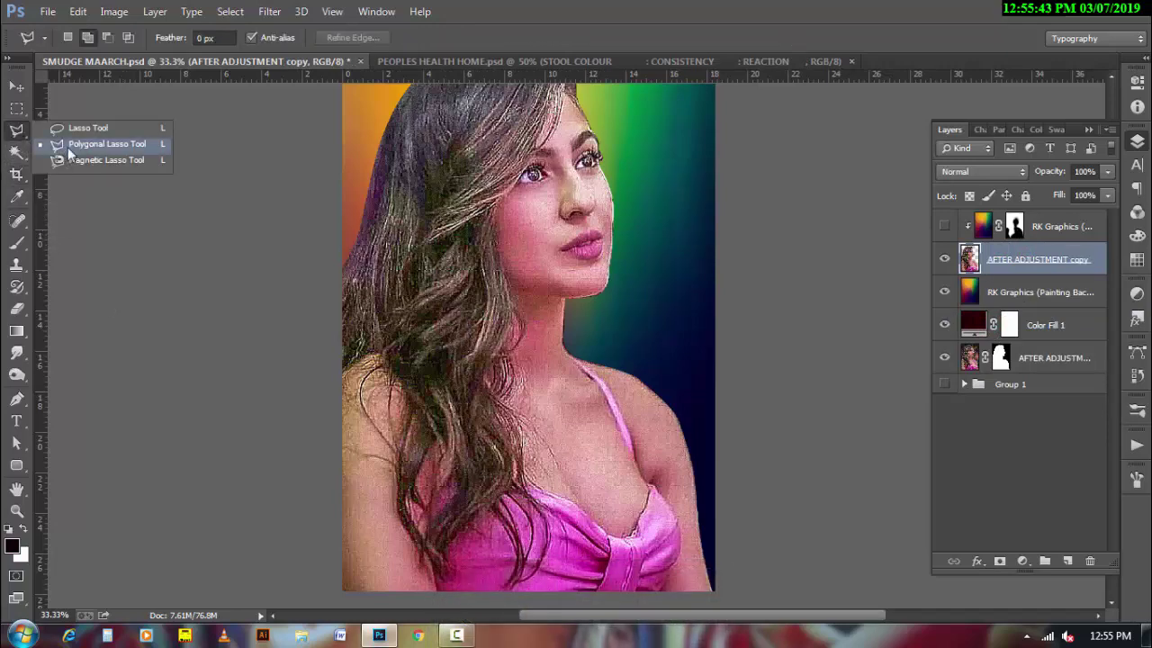
{"action": "left_click", "coordinate": [68, 167]}
{"action": "key", "text": "ctrl+plus"}
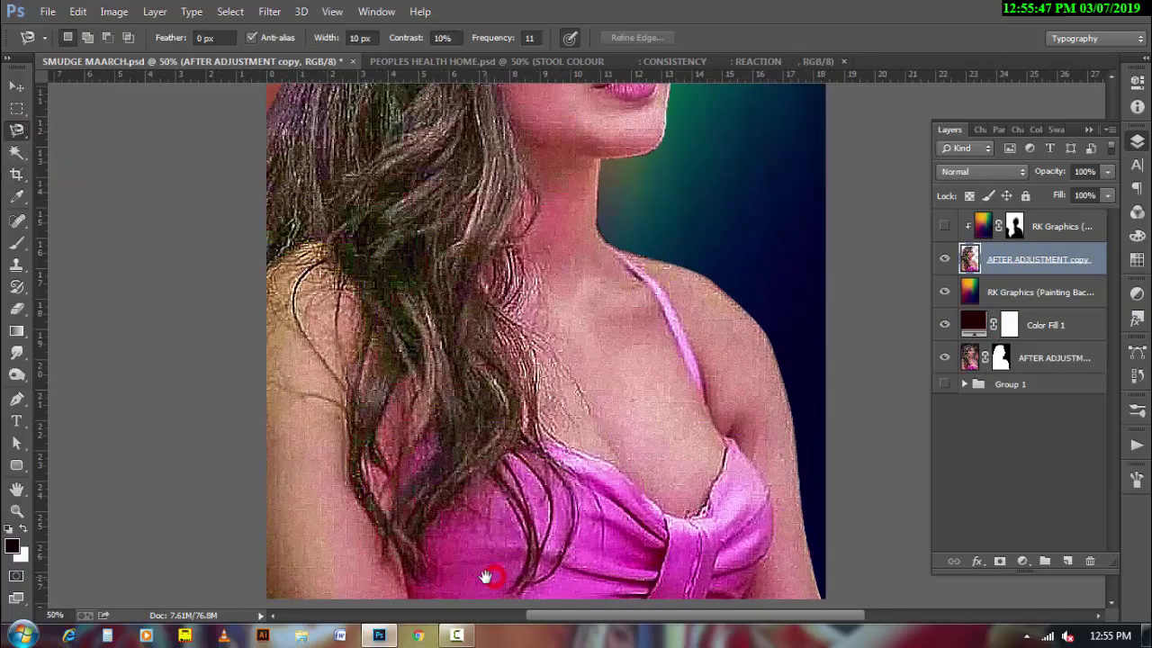
{"action": "left_click_drag", "start_coordinate": [484, 574], "coordinate": [484, 471]}
{"action": "left_click", "coordinate": [484, 471], "text": "ctrl"}
{"action": "left_click", "coordinate": [484, 472], "text": "ctrl"}
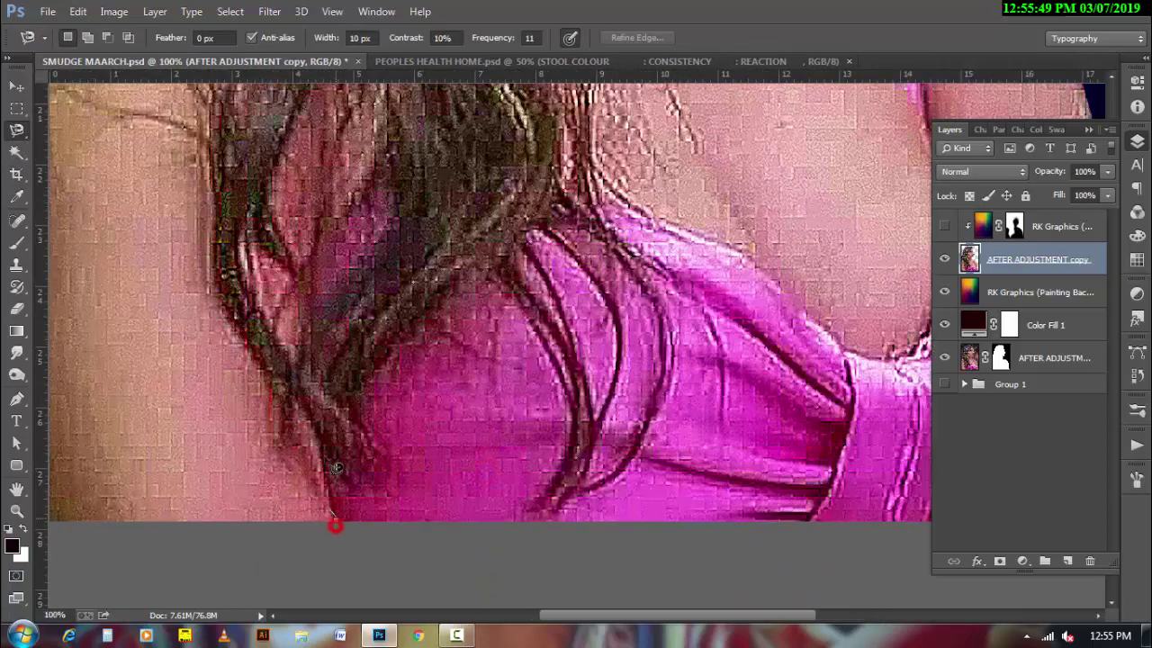
{"action": "left_click", "coordinate": [324, 441]}
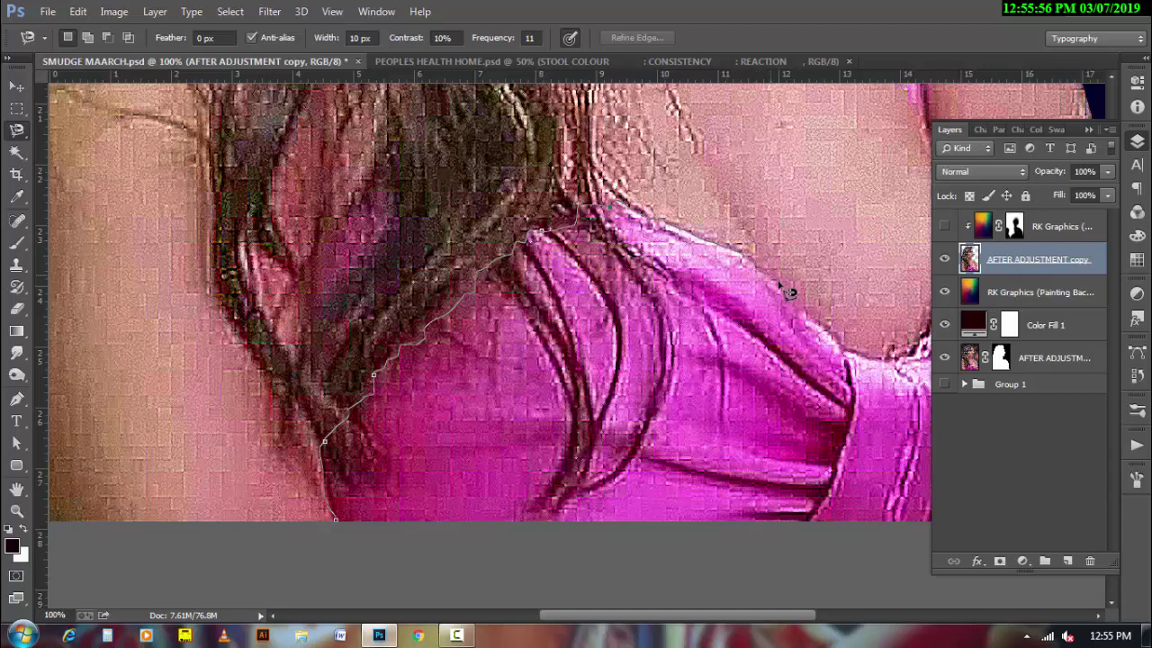
{"action": "left_click_drag", "start_coordinate": [862, 364], "coordinate": [490, 398]}
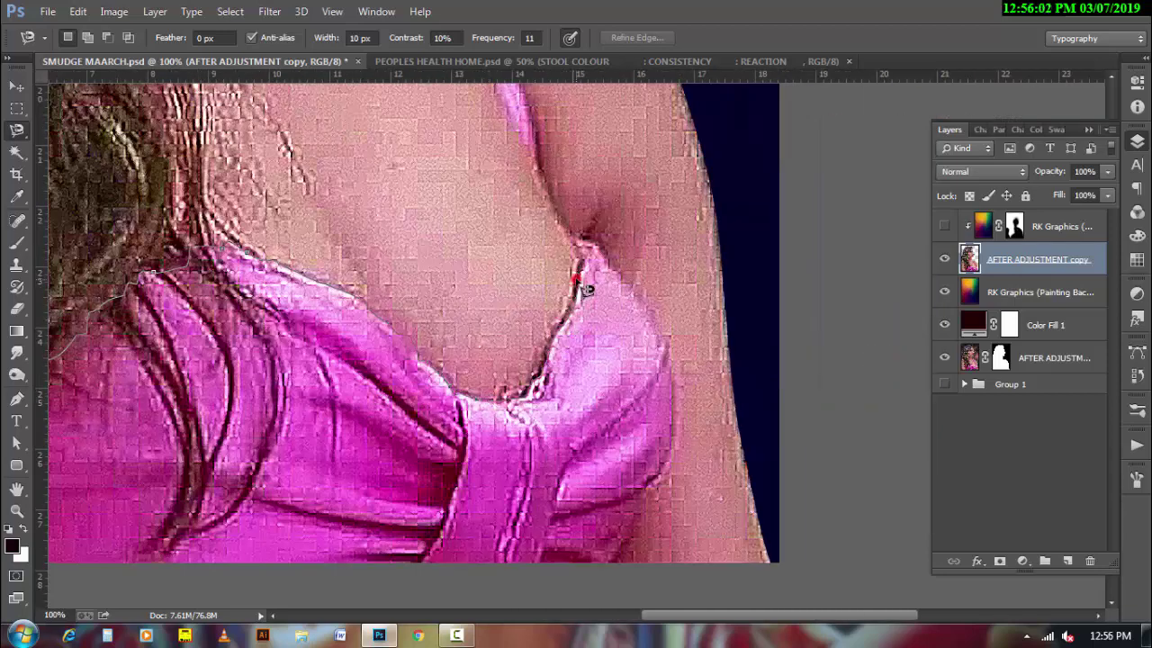
{"action": "left_click", "coordinate": [580, 241]}
{"action": "left_click", "coordinate": [619, 578]}
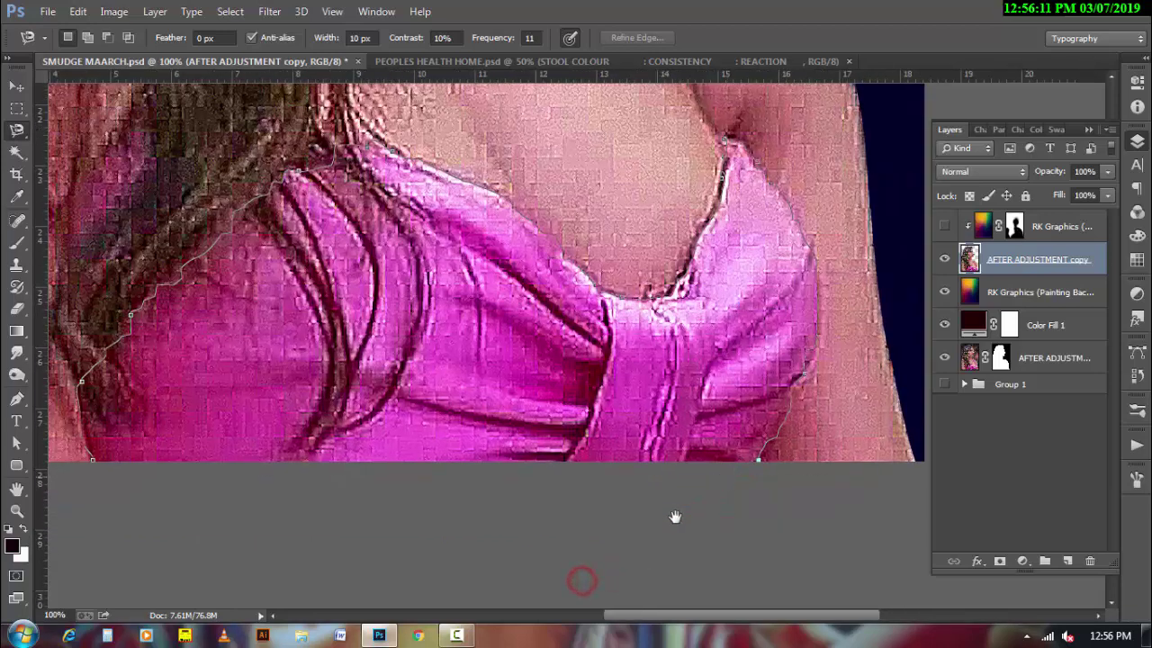
{"action": "left_click", "coordinate": [97, 466]}
- Extend the selection to the bottom edge with the Lasso and copy the dress to Layer 2
{"action": "right_click", "coordinate": [16, 130]}
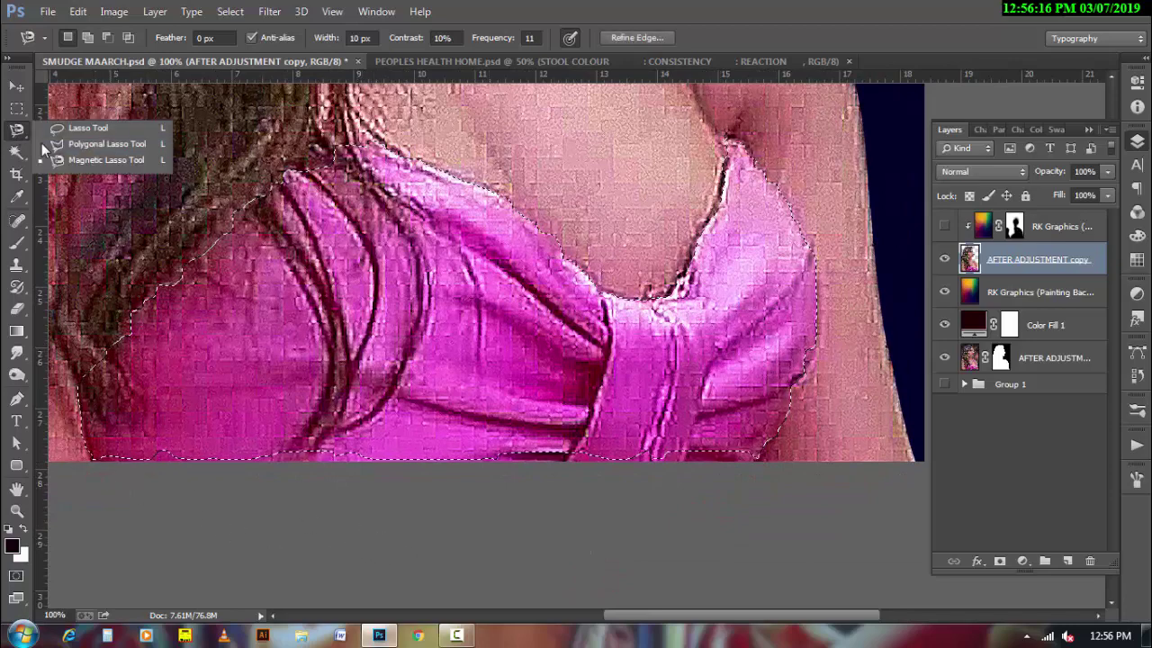
{"action": "left_click", "coordinate": [76, 128]}
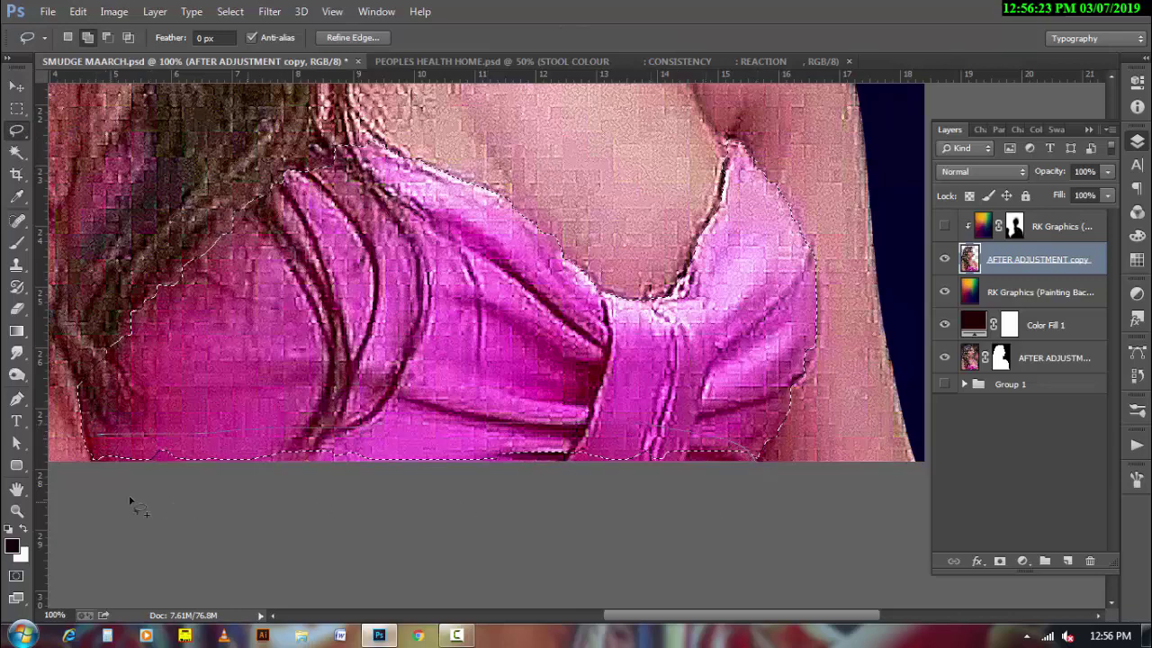
{"action": "left_click_drag", "start_coordinate": [98, 441], "coordinate": [504, 465]}
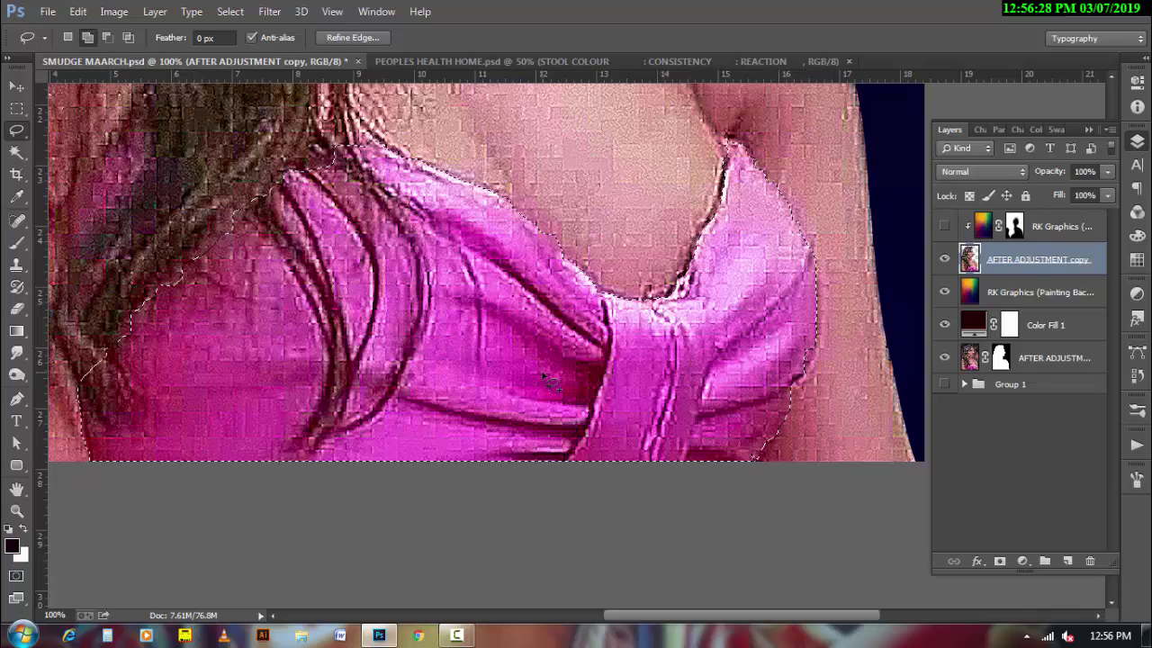
{"action": "key", "text": "ctrl+j"}
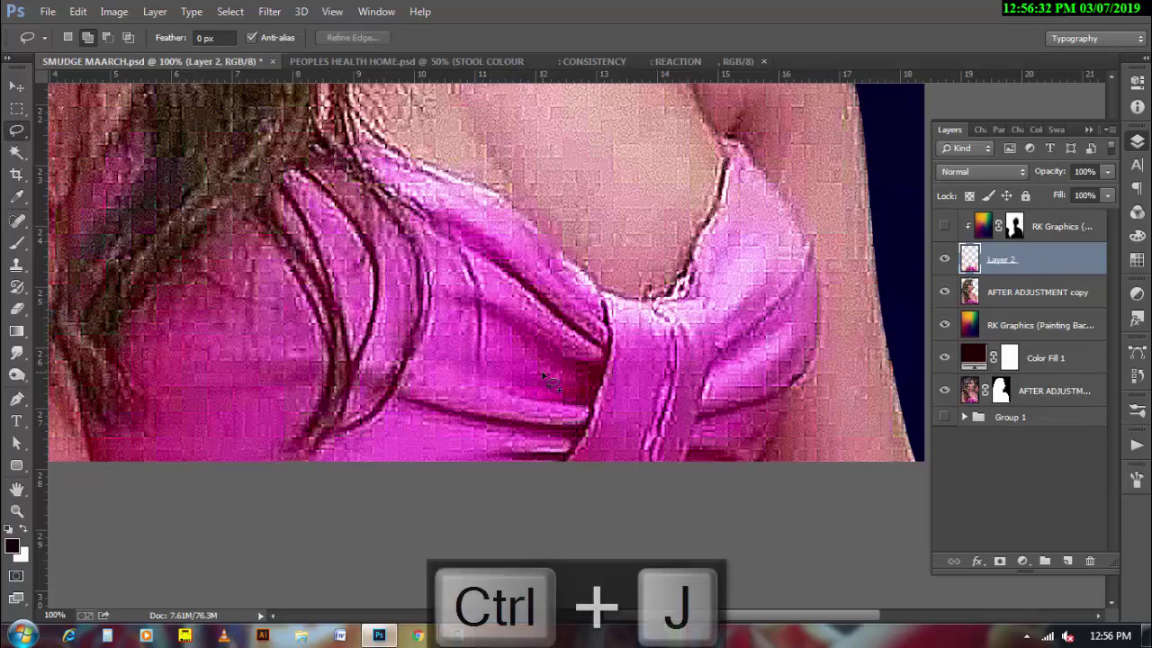
{"action": "left_click", "coordinate": [945, 293]}
{"action": "left_click", "coordinate": [945, 293]}
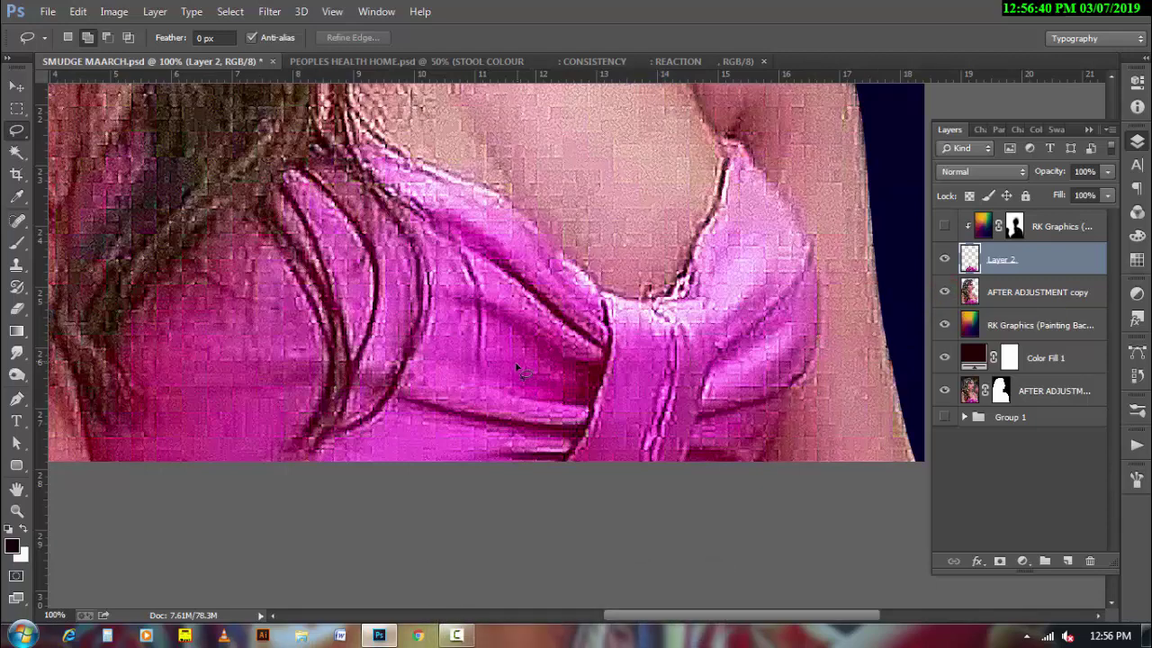
- Set up the Smudge tool with a soft 100 px brush at 40% strength, unsampled layers, zoomed to 200%
{"action": "left_click", "coordinate": [15, 354]}
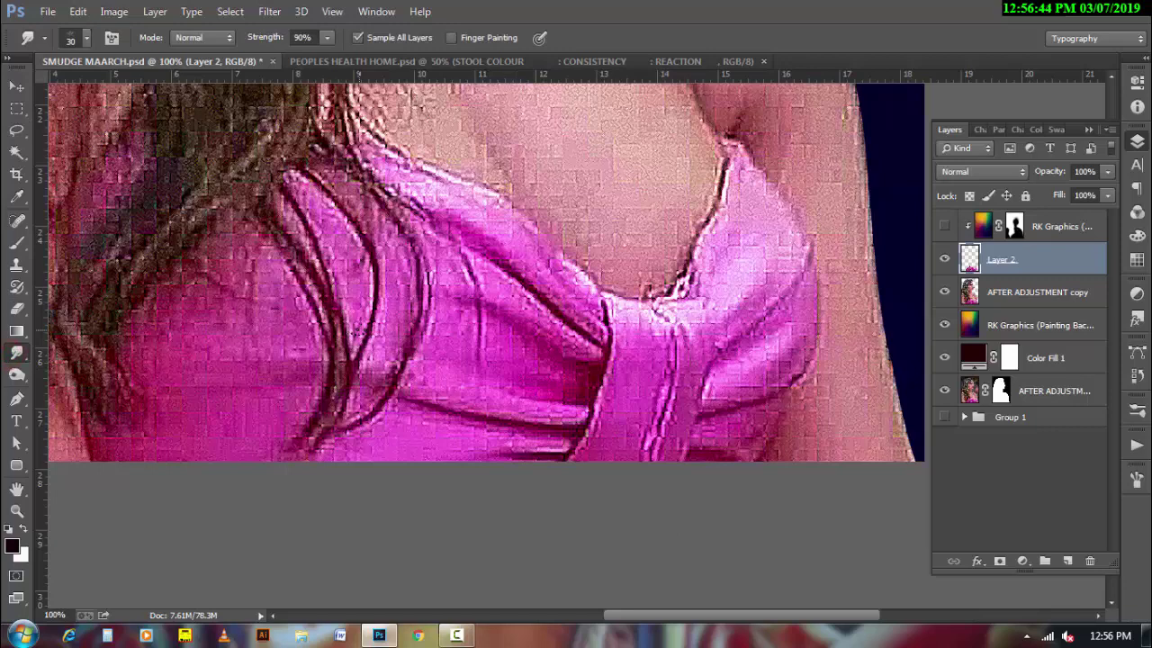
{"action": "right_click", "coordinate": [369, 204]}
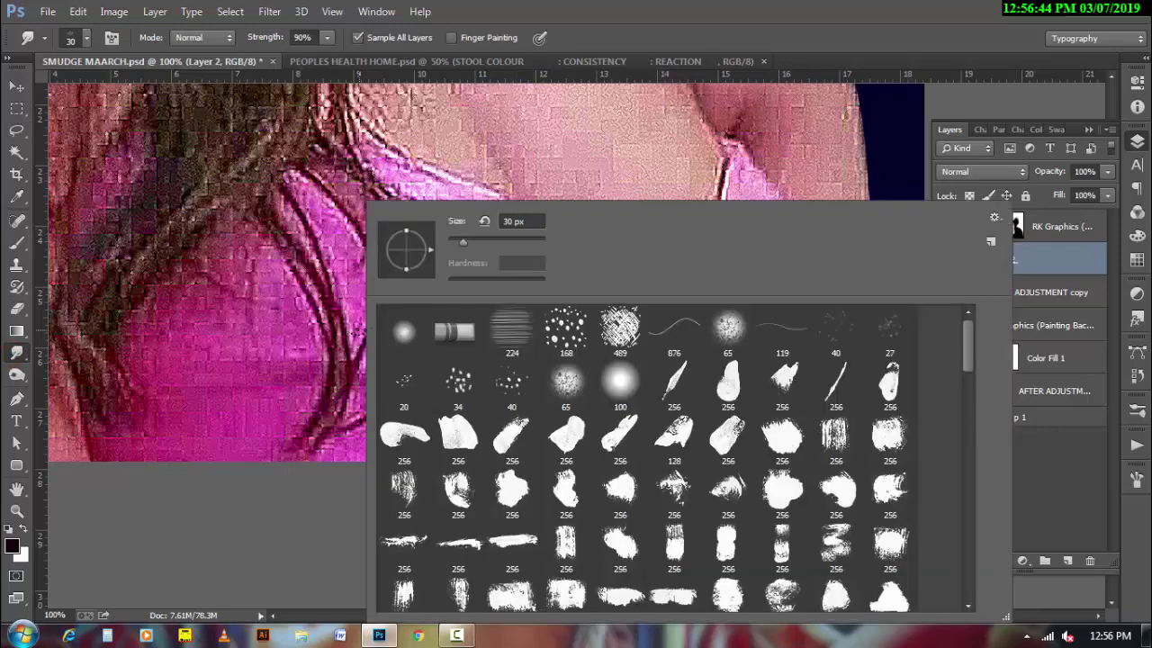
{"action": "left_click", "coordinate": [622, 388]}
{"action": "left_click", "coordinate": [694, 42]}
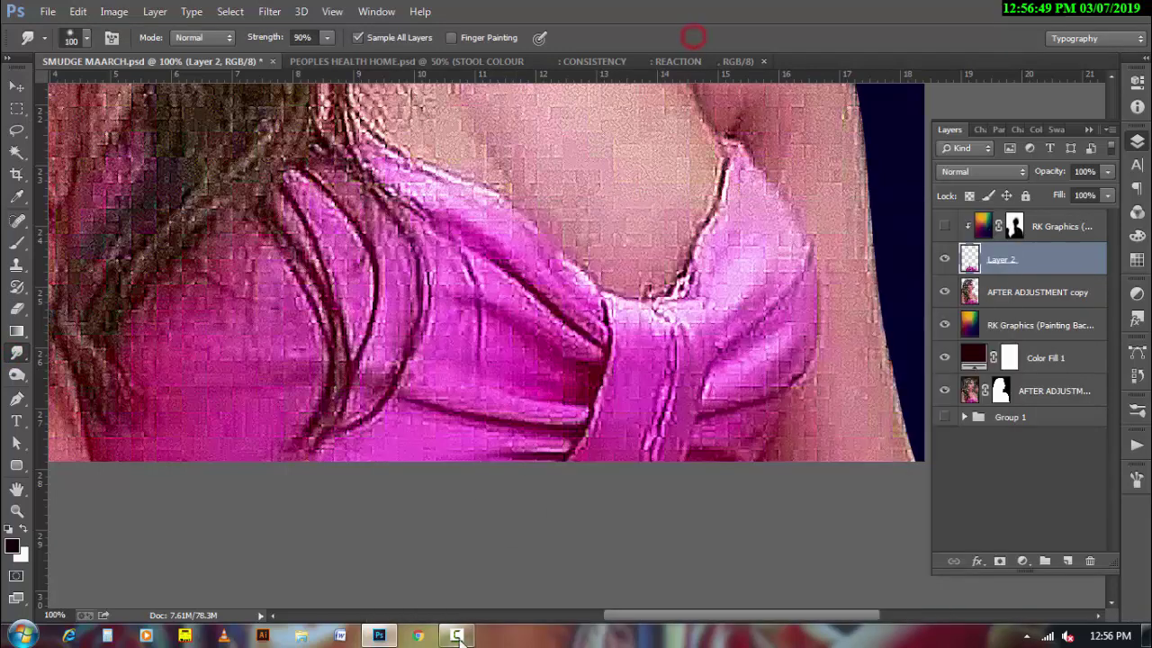
{"action": "key", "text": "4"}
{"action": "left_click_drag", "start_coordinate": [475, 450], "coordinate": [485, 421]}
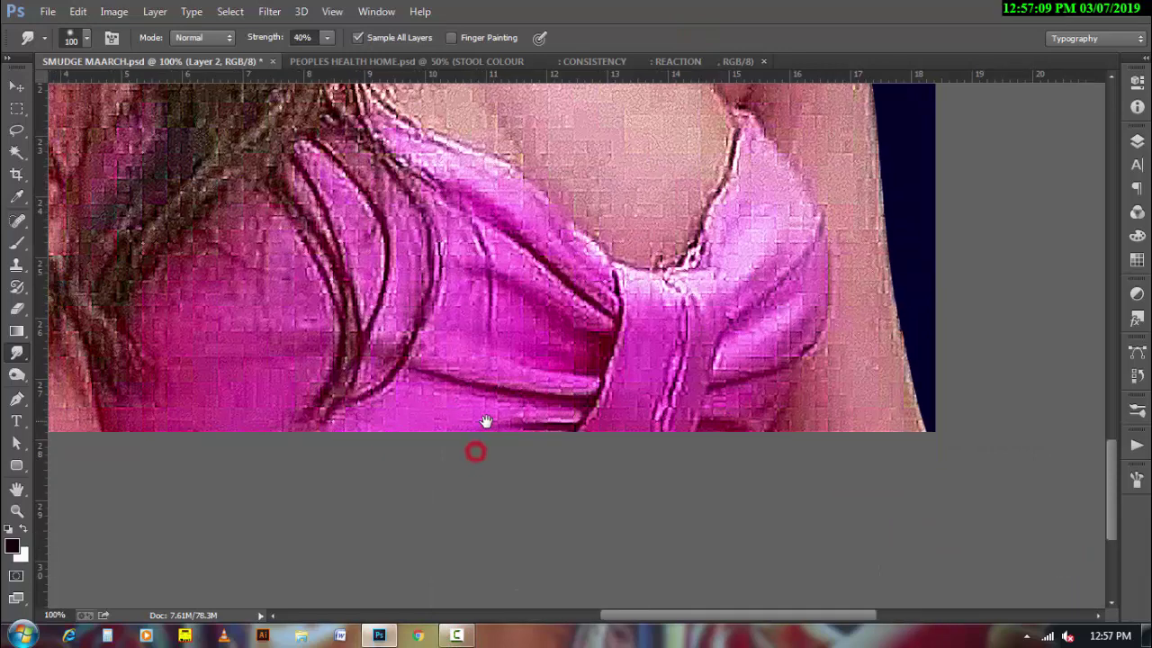
{"action": "key", "text": "ctrl+plus"}
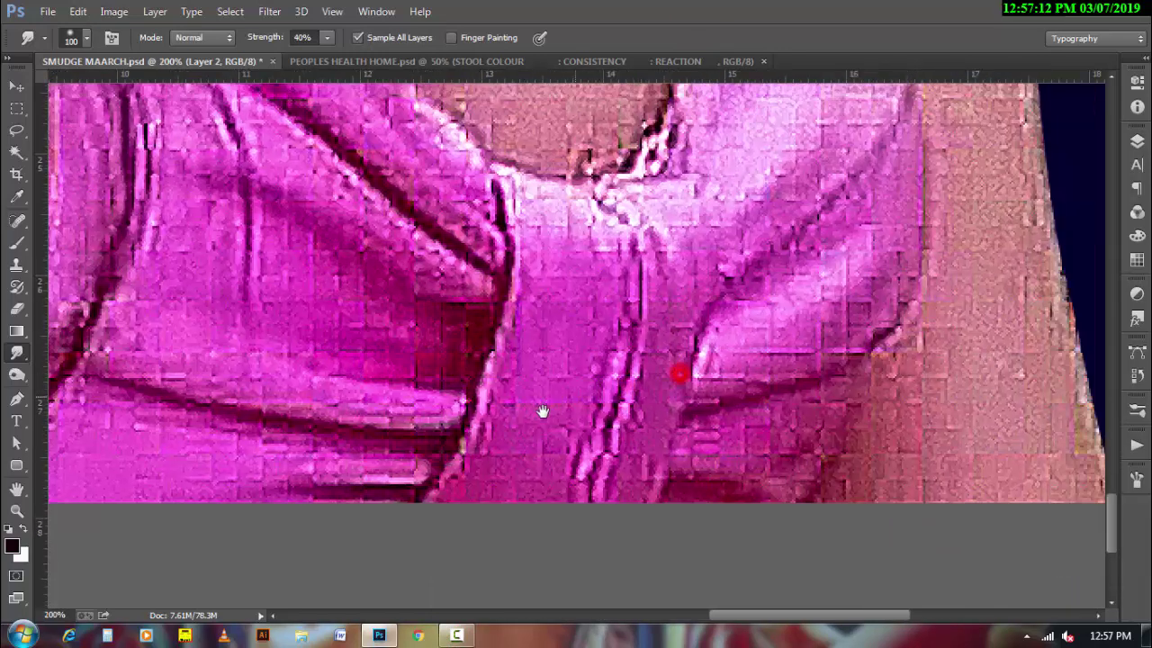
{"action": "key", "text": "bracketleft"}
{"action": "key", "text": "bracketleft"}
{"action": "key", "text": "bracketleft"}
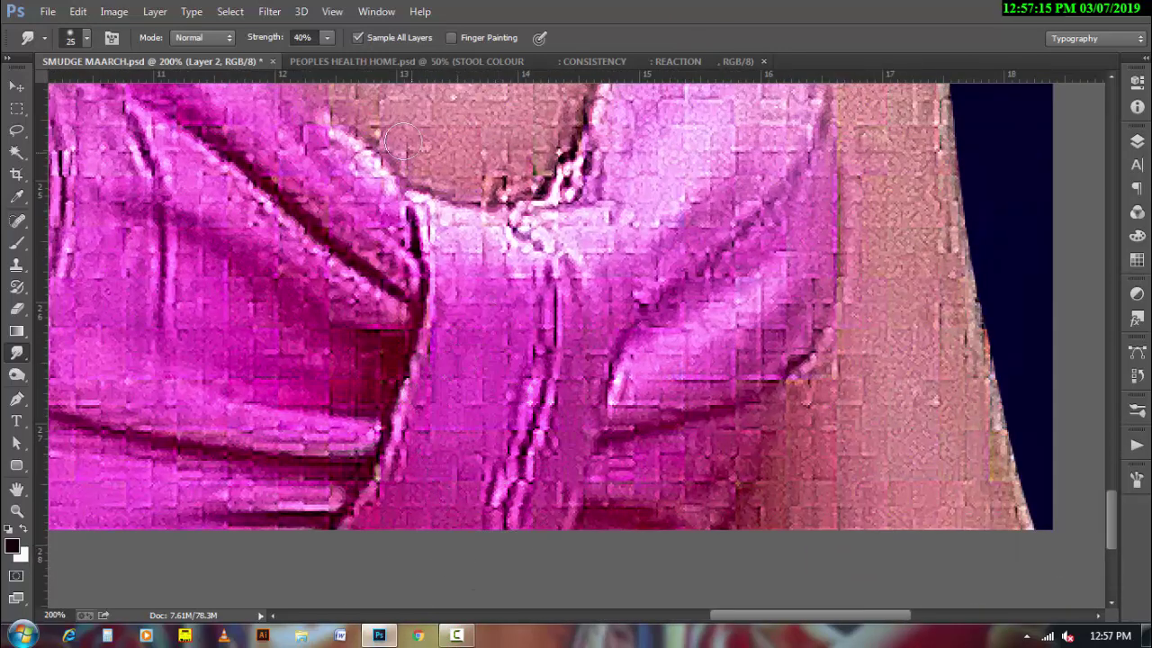
{"action": "left_click", "coordinate": [358, 37]}
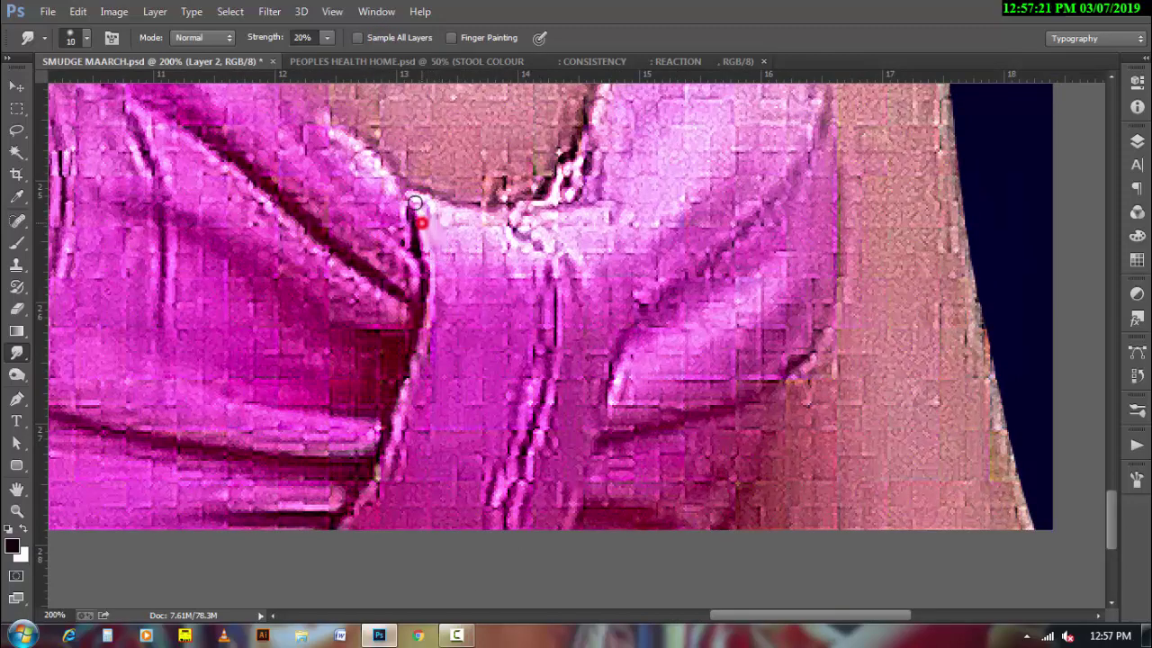
- Smudge the dark neckline edge and the dark fold line down the pink dress
{"action": "left_click_drag", "start_coordinate": [415, 203], "coordinate": [428, 207]}
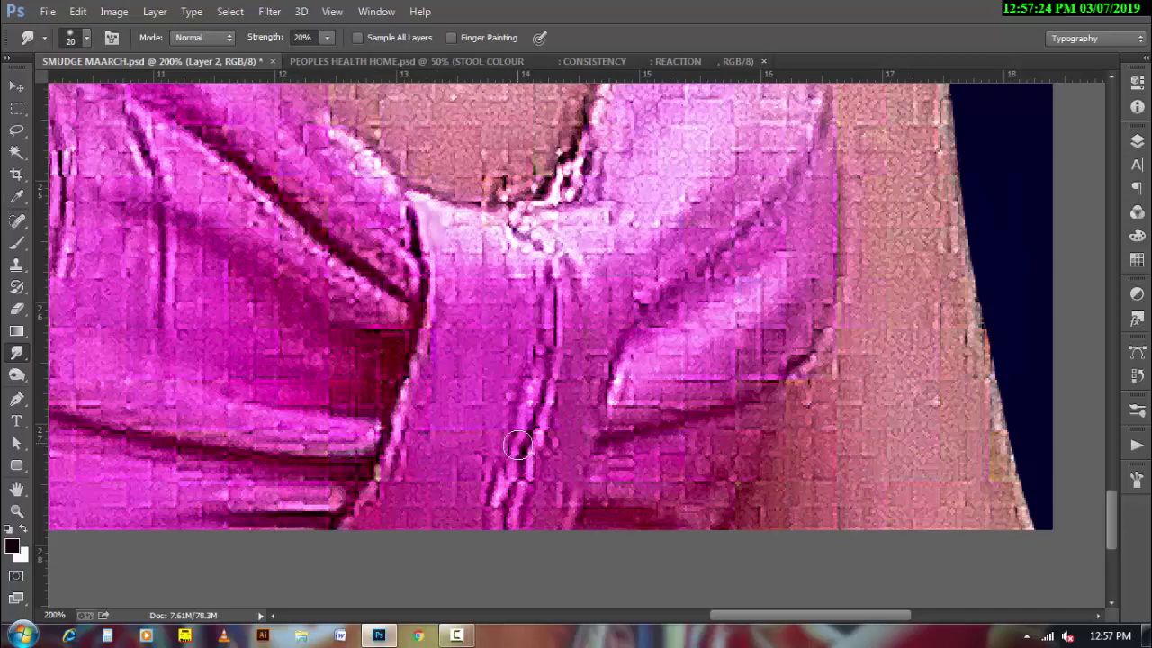
{"action": "mouse_move", "coordinate": [517, 446]}
{"action": "left_mouse_down"}
{"action": "mouse_move", "coordinate": [528, 382]}
{"action": "mouse_move", "coordinate": [513, 459]}
{"action": "left_mouse_up"}
{"action": "mouse_move", "coordinate": [501, 499]}
{"action": "left_mouse_down"}
{"action": "mouse_move", "coordinate": [510, 464]}
{"action": "mouse_move", "coordinate": [499, 532]}
{"action": "left_mouse_up"}
{"action": "left_click_drag", "start_coordinate": [524, 471], "coordinate": [522, 504]}
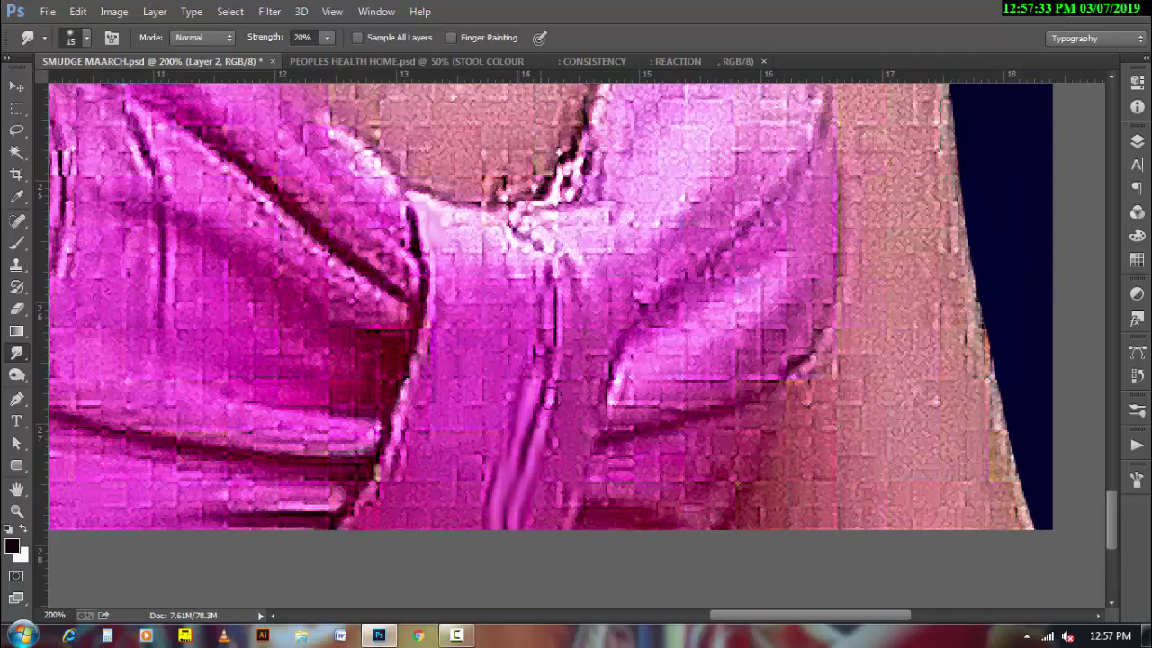
{"action": "left_click_drag", "start_coordinate": [551, 396], "coordinate": [544, 373]}
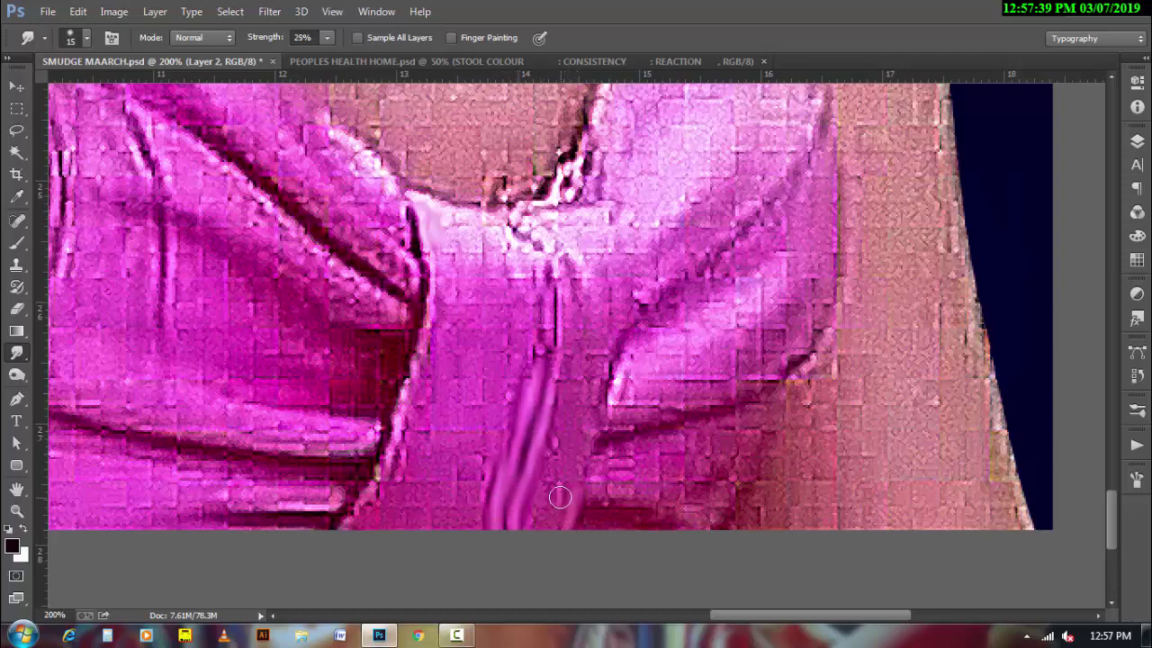
{"action": "left_click_drag", "start_coordinate": [561, 458], "coordinate": [552, 491]}
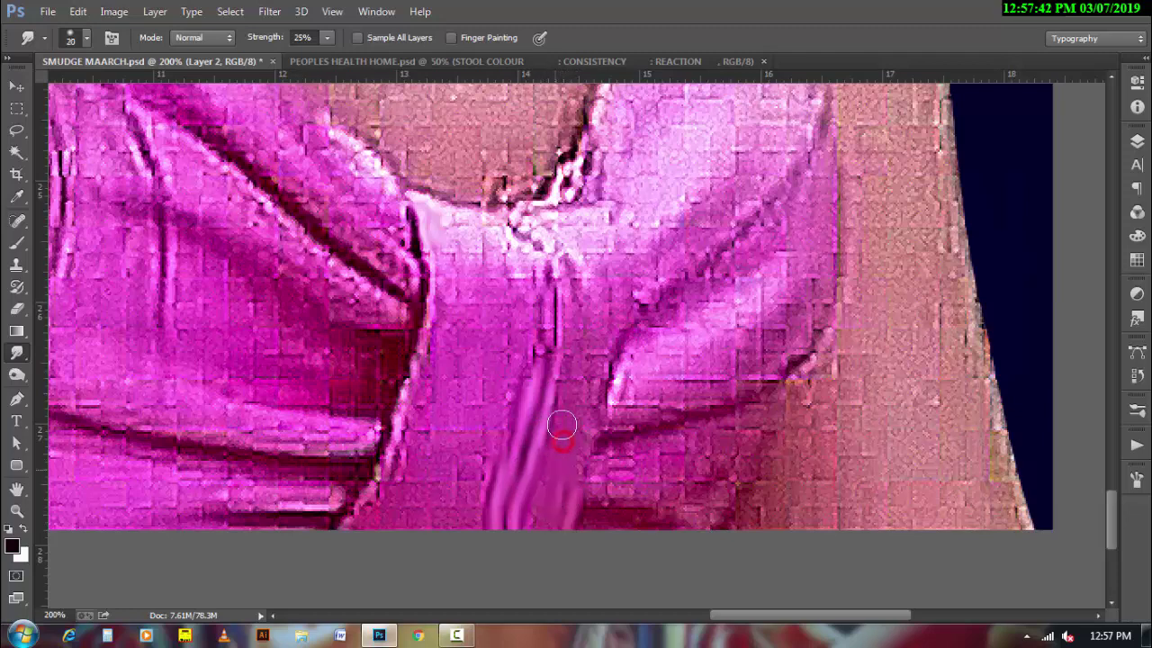
{"action": "left_click_drag", "start_coordinate": [561, 437], "coordinate": [548, 520]}
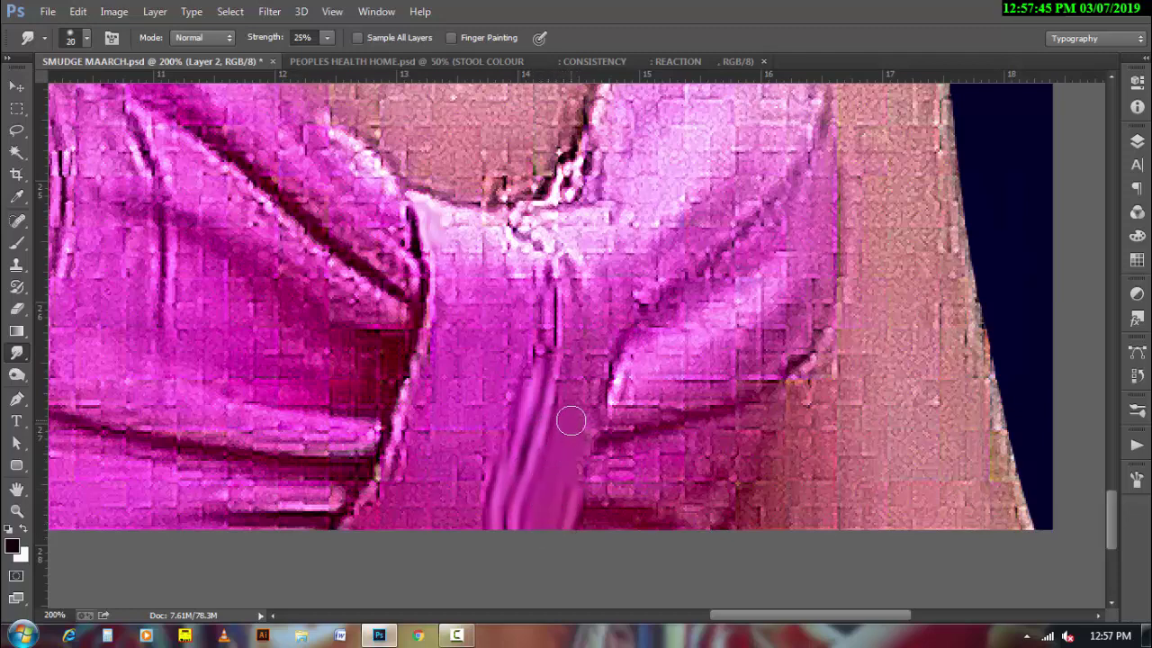
{"action": "mouse_move", "coordinate": [414, 450]}
{"action": "left_mouse_down"}
{"action": "mouse_move", "coordinate": [383, 504]}
{"action": "mouse_move", "coordinate": [432, 463]}
{"action": "mouse_move", "coordinate": [489, 440]}
{"action": "mouse_move", "coordinate": [463, 538]}
{"action": "mouse_move", "coordinate": [442, 491]}
{"action": "mouse_move", "coordinate": [399, 535]}
{"action": "mouse_move", "coordinate": [445, 480]}
{"action": "mouse_move", "coordinate": [463, 483]}
{"action": "left_mouse_up"}
- With a larger brush, smear away the red spots and smooth the dark collar edge
{"action": "key", "text": "bracketright"}
{"action": "scroll", "coordinate": [478, 426], "scroll_direction": "up", "scroll_amount": 1}
{"action": "scroll", "coordinate": [480, 430], "scroll_direction": "up", "scroll_amount": 1}
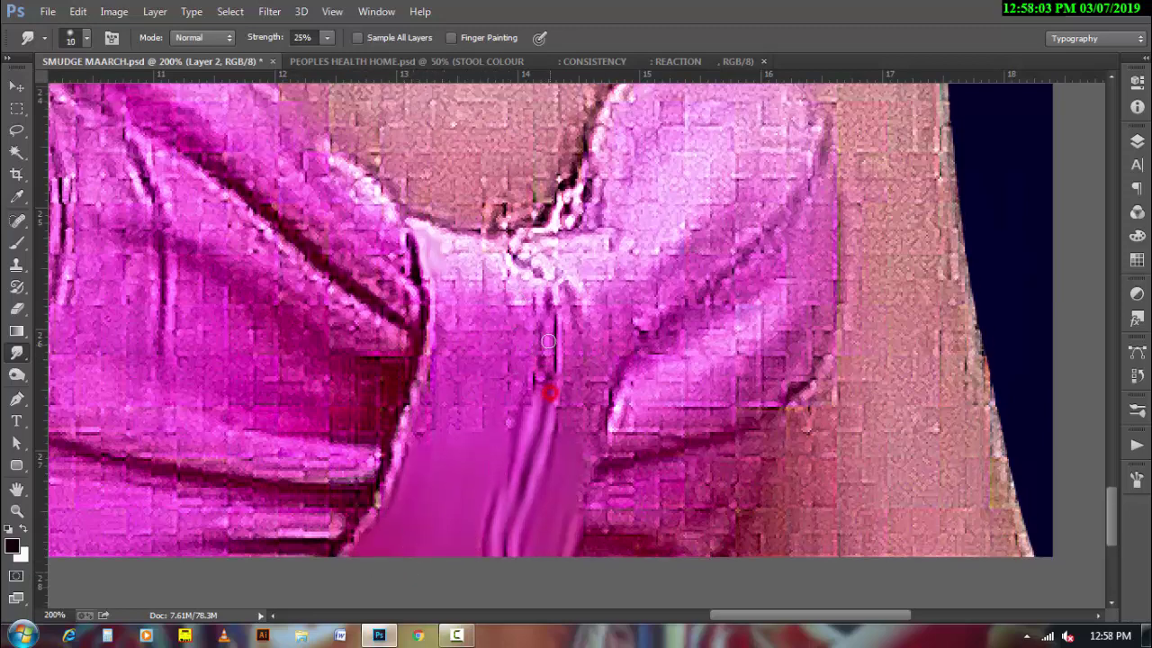
{"action": "key", "text": "bracketright"}
{"action": "mouse_move", "coordinate": [548, 342]}
{"action": "left_mouse_down"}
{"action": "mouse_move", "coordinate": [529, 286]}
{"action": "mouse_move", "coordinate": [489, 245]}
{"action": "mouse_move", "coordinate": [425, 234]}
{"action": "left_mouse_up"}
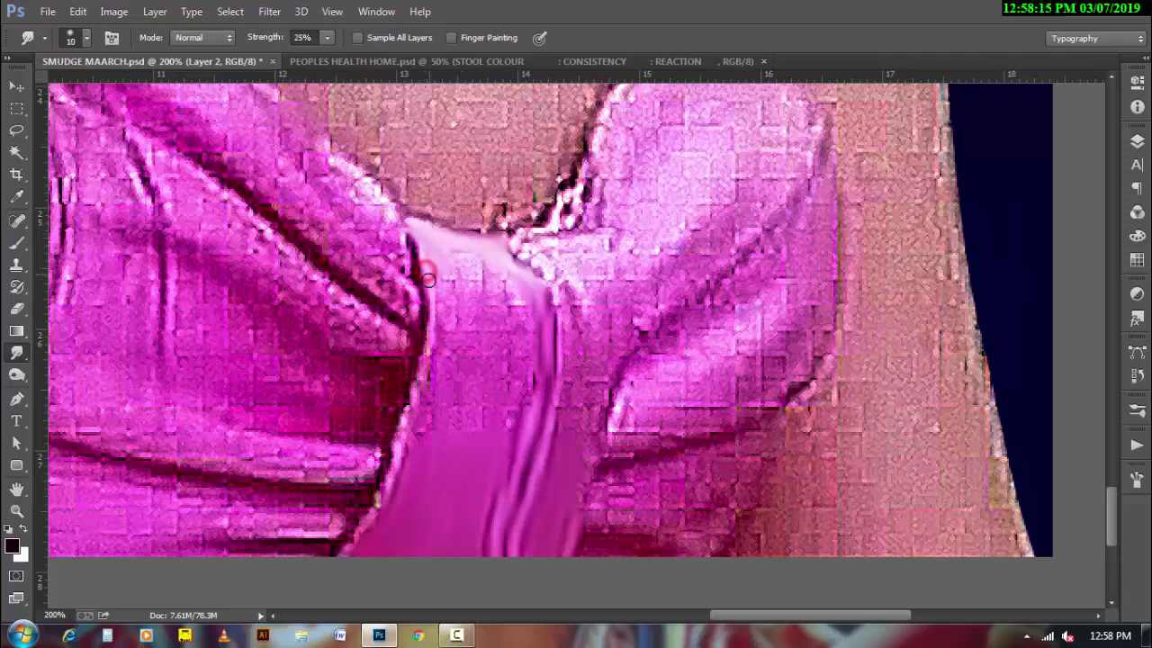
{"action": "left_click_drag", "start_coordinate": [420, 270], "coordinate": [436, 303]}
{"action": "left_click_drag", "start_coordinate": [425, 350], "coordinate": [417, 377]}
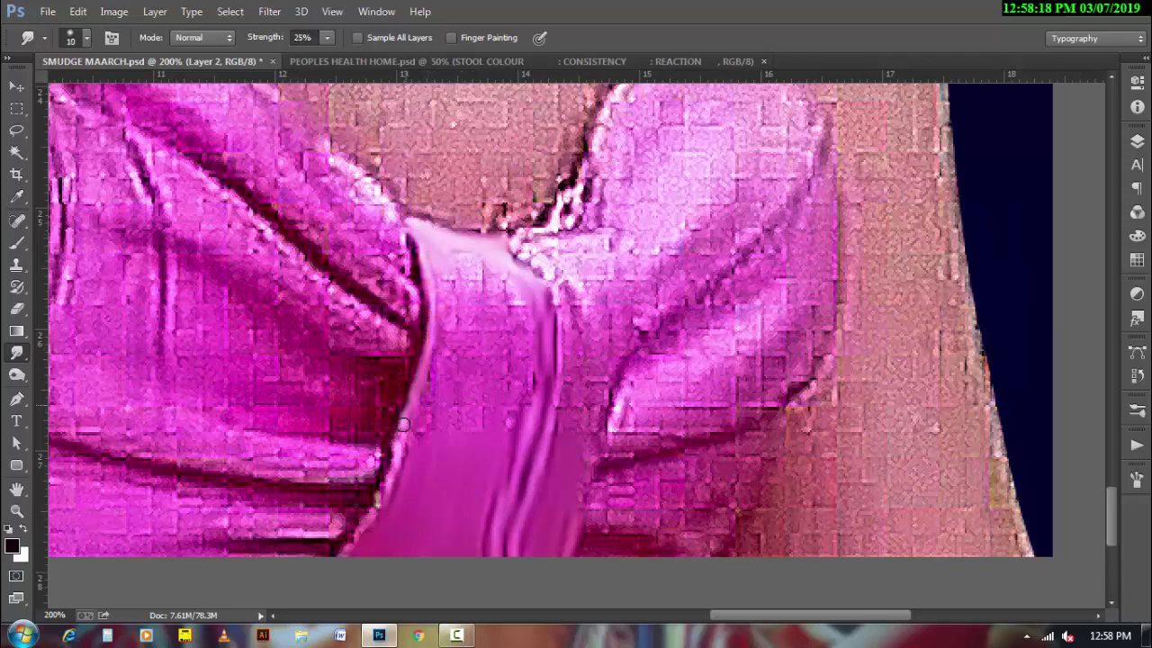
{"action": "left_click_drag", "start_coordinate": [398, 438], "coordinate": [400, 447]}
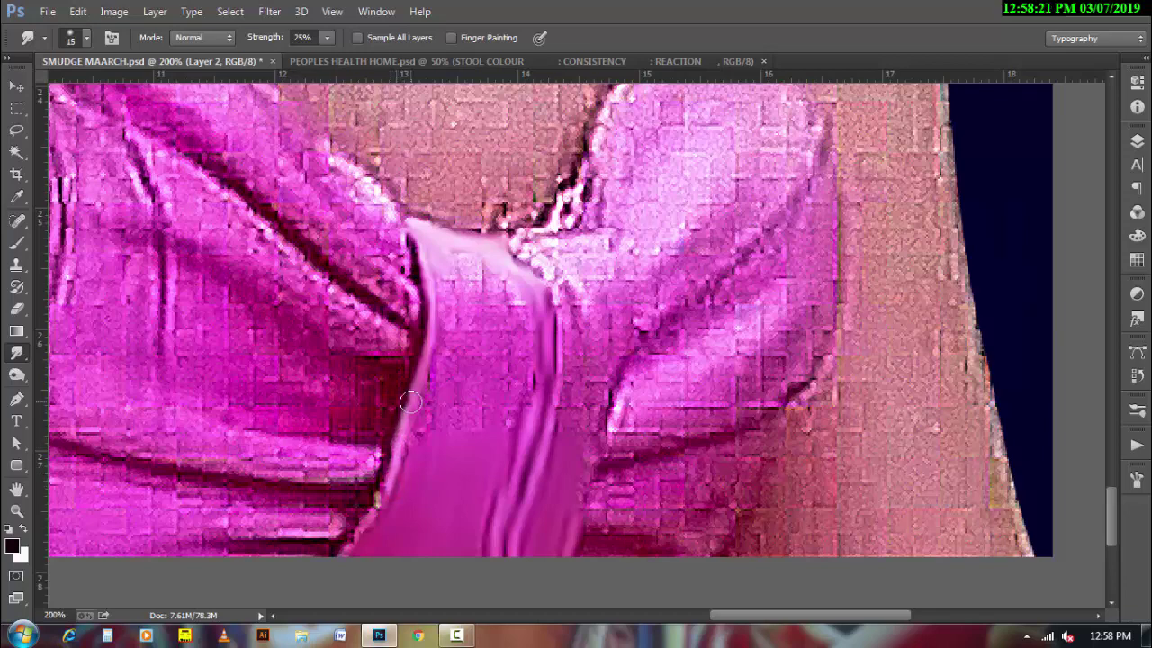
{"action": "mouse_move", "coordinate": [411, 401]}
{"action": "left_mouse_down"}
{"action": "mouse_move", "coordinate": [396, 468]}
{"action": "mouse_move", "coordinate": [364, 524]}
{"action": "mouse_move", "coordinate": [389, 502]}
{"action": "left_mouse_up"}
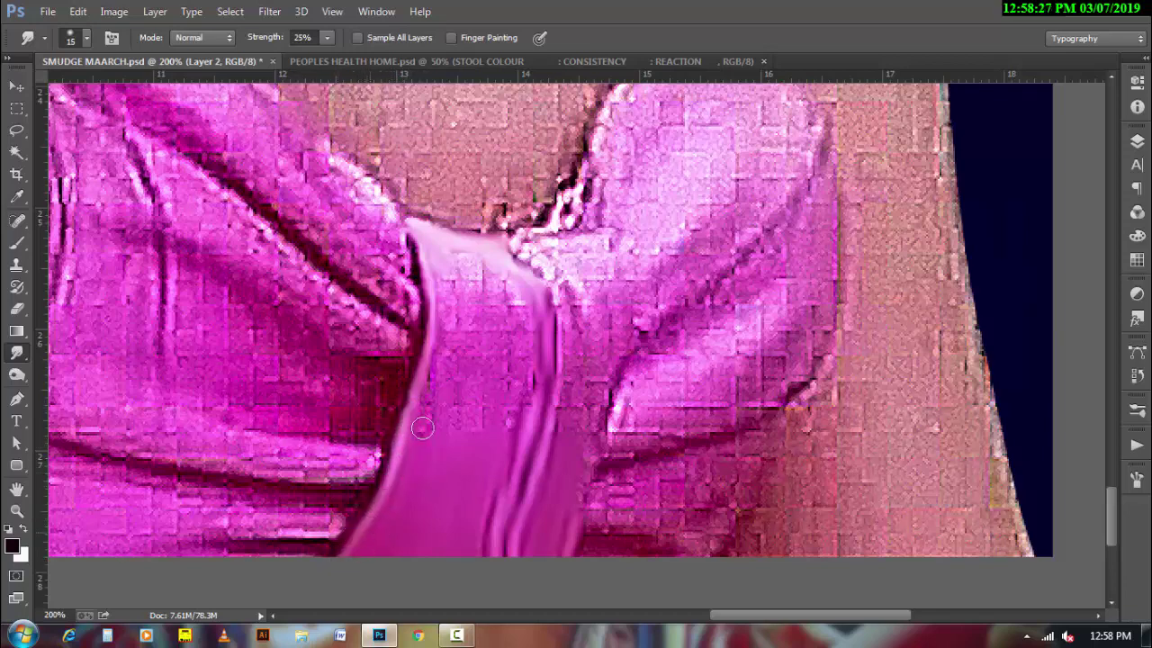
- Soften and blend the pink fold's edges and surface with slightly stronger smudging
{"action": "left_click_drag", "start_coordinate": [540, 373], "coordinate": [531, 340]}
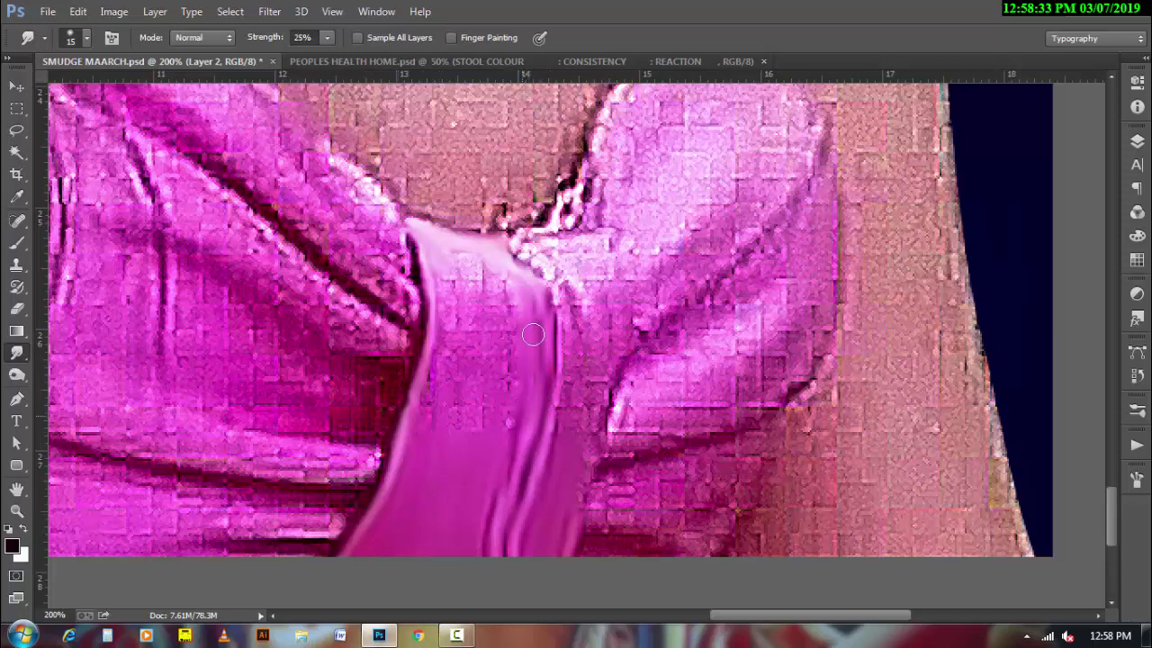
{"action": "left_click_drag", "start_coordinate": [561, 329], "coordinate": [550, 463]}
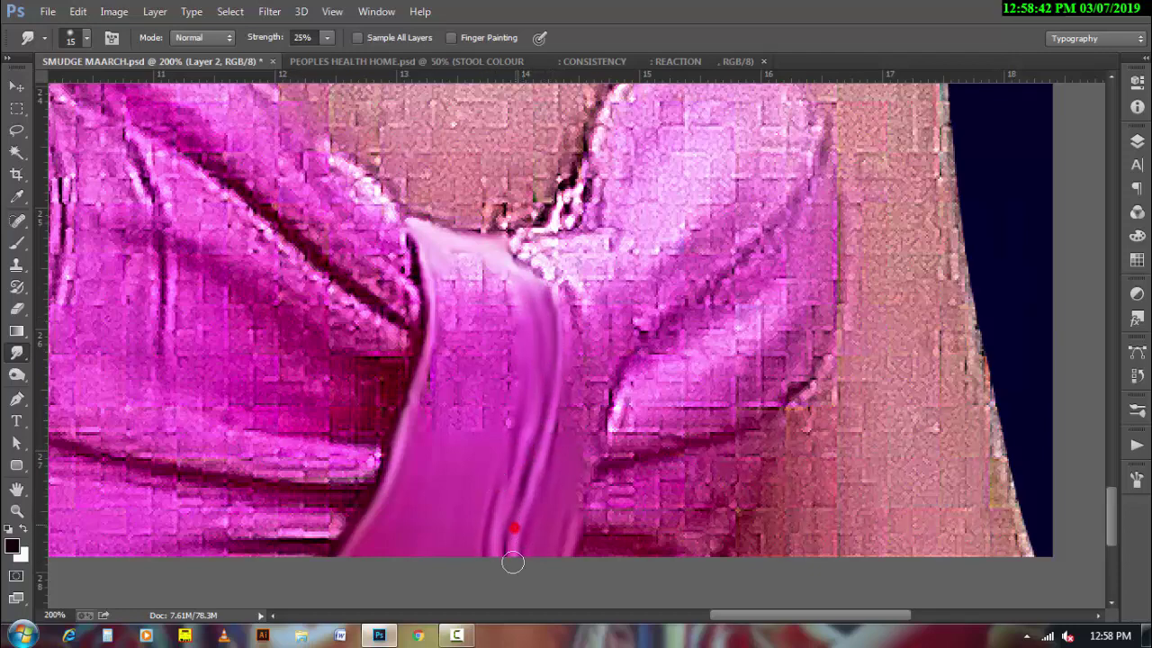
{"action": "left_click_drag", "start_coordinate": [512, 562], "coordinate": [557, 504]}
{"action": "key", "text": "]"}
{"action": "left_click_drag", "start_coordinate": [444, 276], "coordinate": [441, 371]}
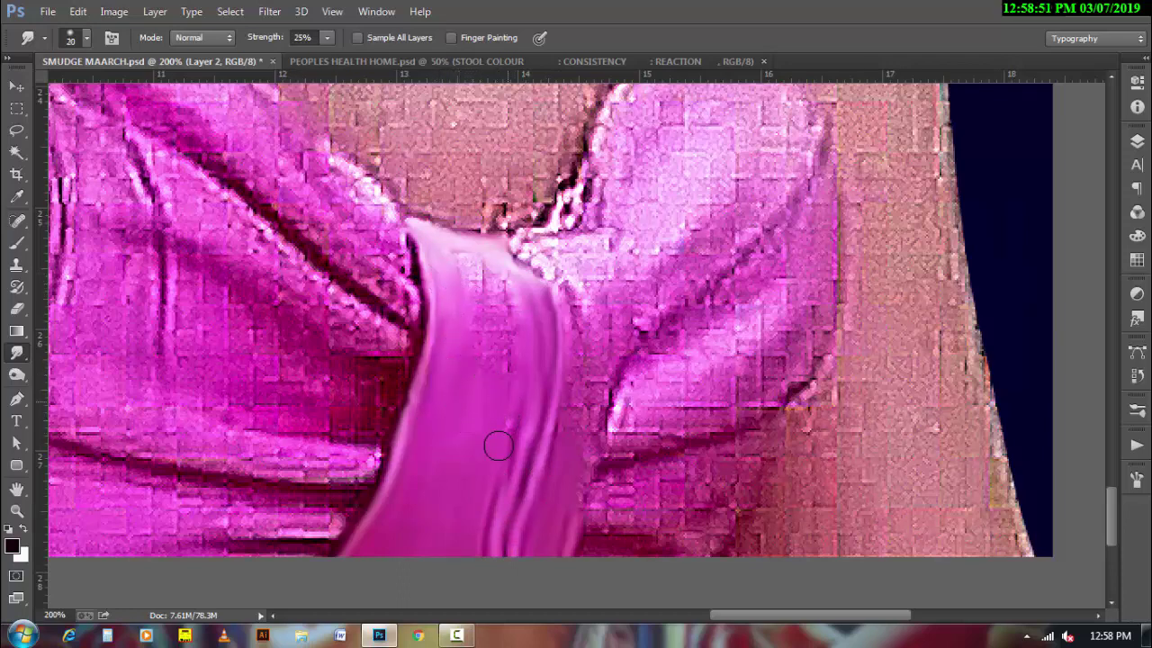
{"action": "key", "text": "3"}
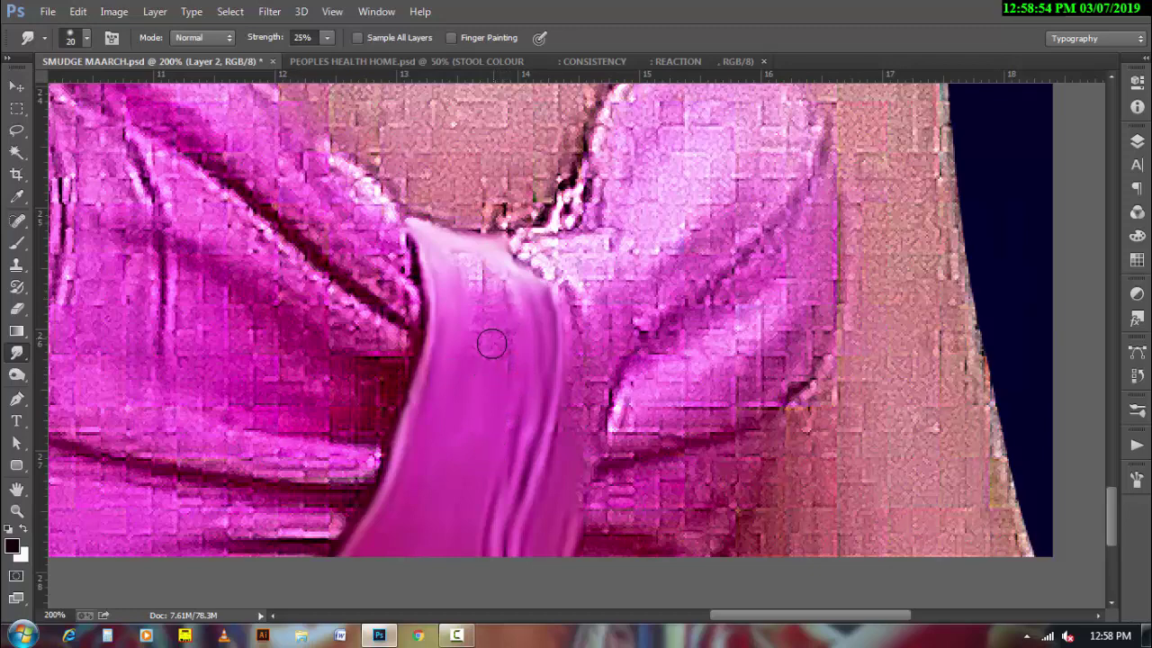
{"action": "left_click_drag", "start_coordinate": [491, 331], "coordinate": [470, 362]}
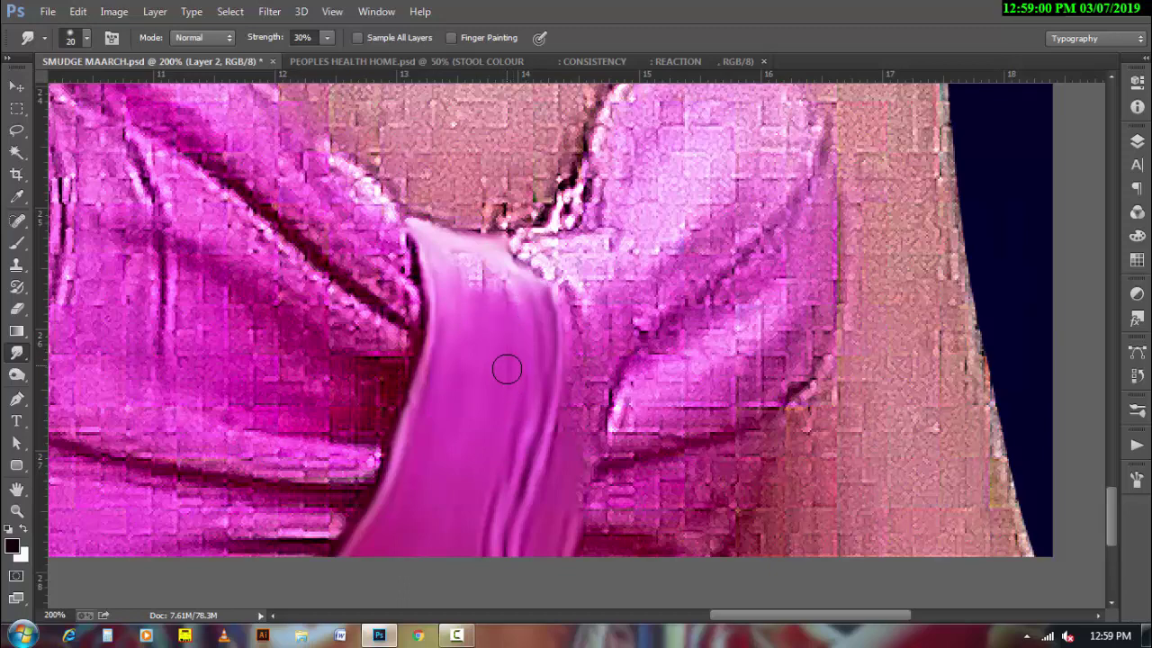
{"action": "key", "text": "bracketleft"}
{"action": "left_click_drag", "start_coordinate": [510, 313], "coordinate": [476, 270]}
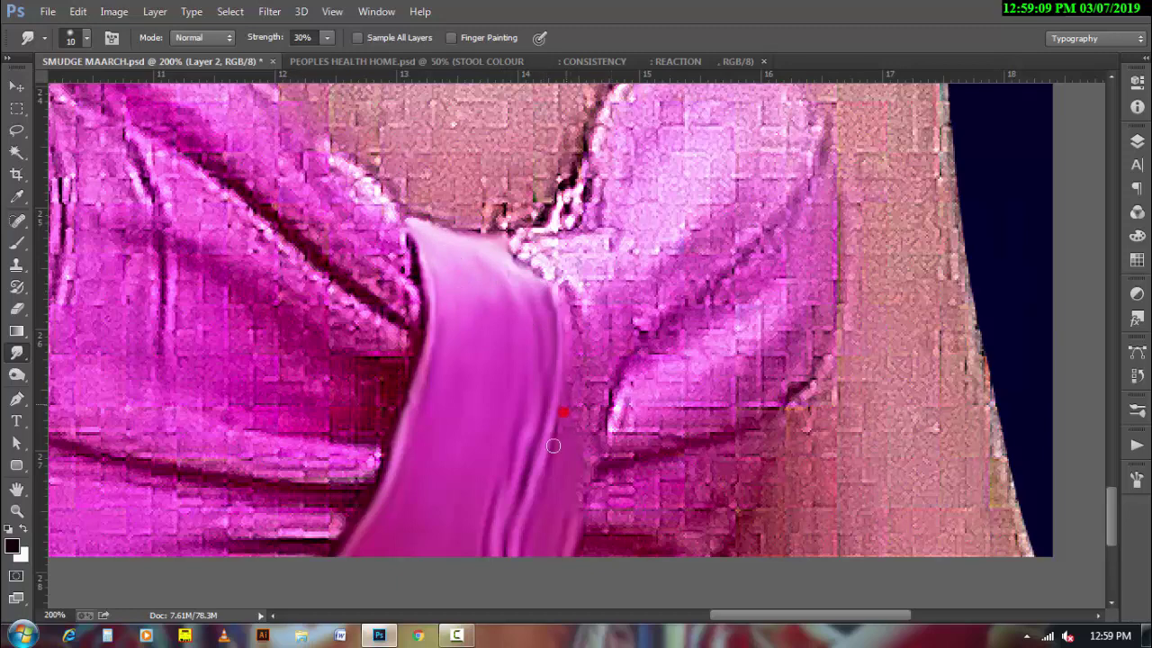
- Blend the fold's right edge and smear streaks along the dress's dark edge
{"action": "key", "text": "bracketright"}
{"action": "mouse_move", "coordinate": [583, 414]}
{"action": "left_mouse_down"}
{"action": "mouse_move", "coordinate": [596, 425]}
{"action": "mouse_move", "coordinate": [609, 378]}
{"action": "left_mouse_up"}
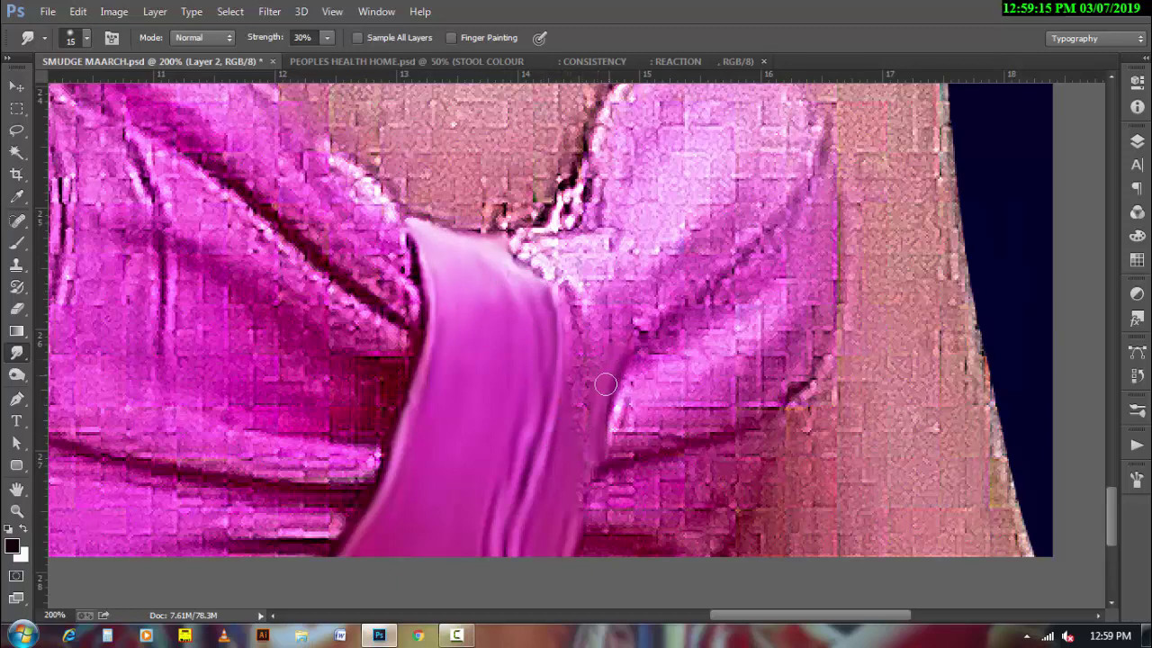
{"action": "left_click_drag", "start_coordinate": [594, 471], "coordinate": [584, 477]}
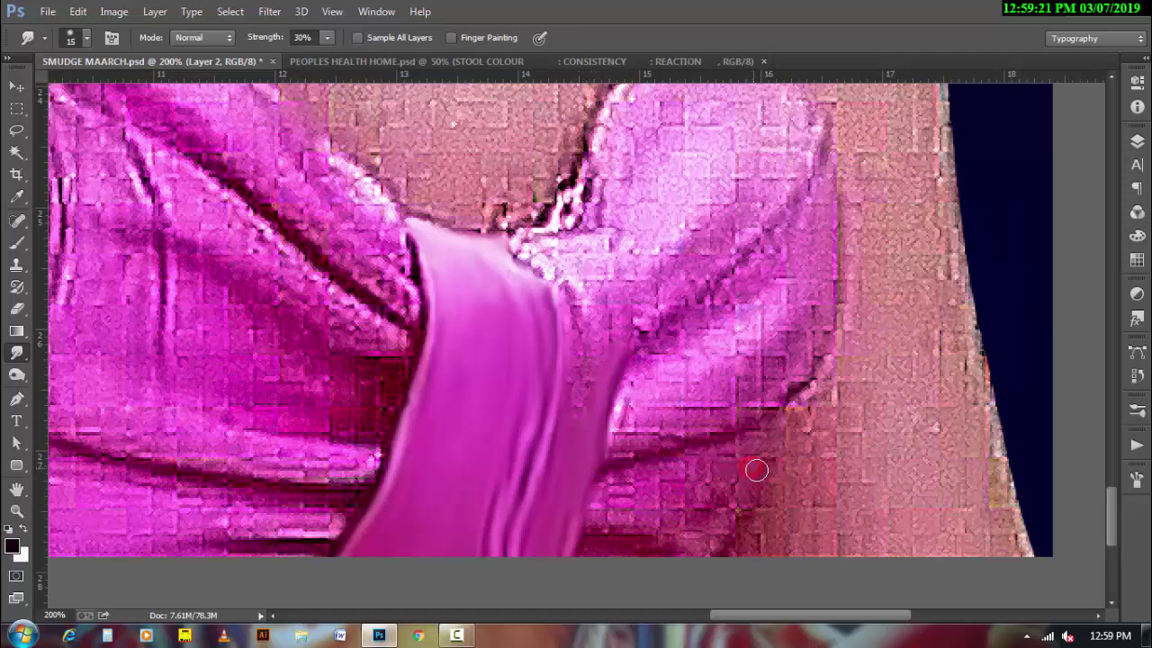
{"action": "left_click_drag", "start_coordinate": [756, 470], "coordinate": [722, 531]}
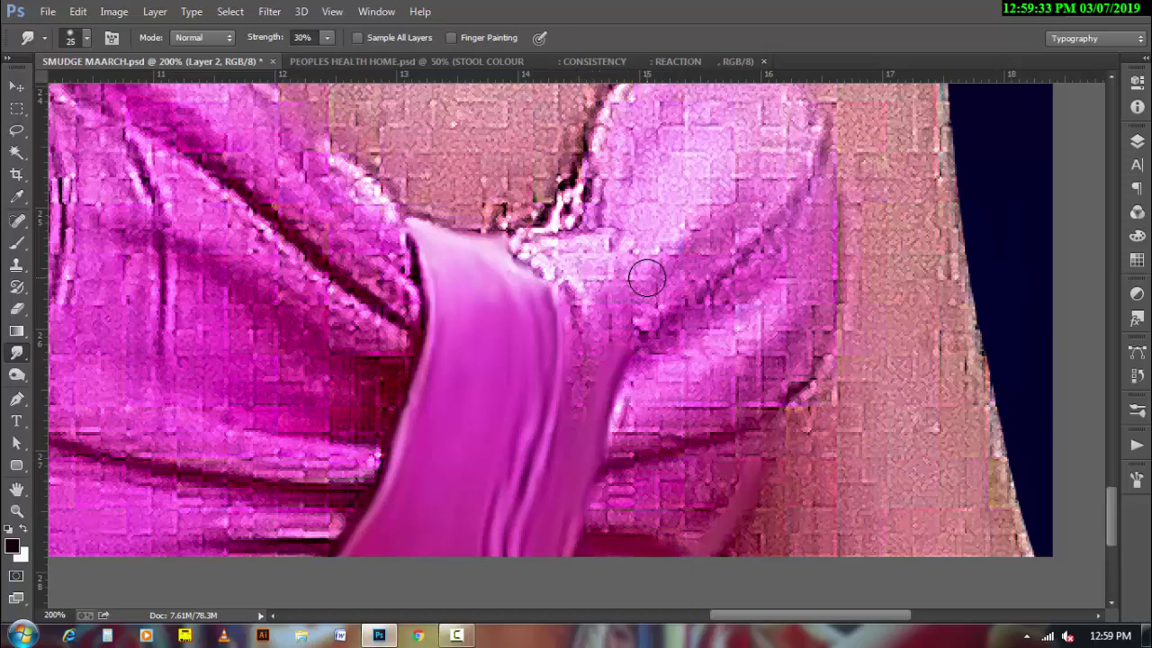
{"action": "left_click_drag", "start_coordinate": [640, 278], "coordinate": [684, 240]}
{"action": "mouse_move", "coordinate": [607, 288]}
{"action": "left_mouse_down"}
{"action": "mouse_move", "coordinate": [746, 275]}
{"action": "mouse_move", "coordinate": [759, 260]}
{"action": "mouse_move", "coordinate": [655, 329]}
{"action": "mouse_move", "coordinate": [646, 352]}
{"action": "mouse_move", "coordinate": [660, 339]}
{"action": "left_mouse_up"}
{"action": "key", "text": "bracketleft"}
{"action": "key", "text": "bracketleft"}
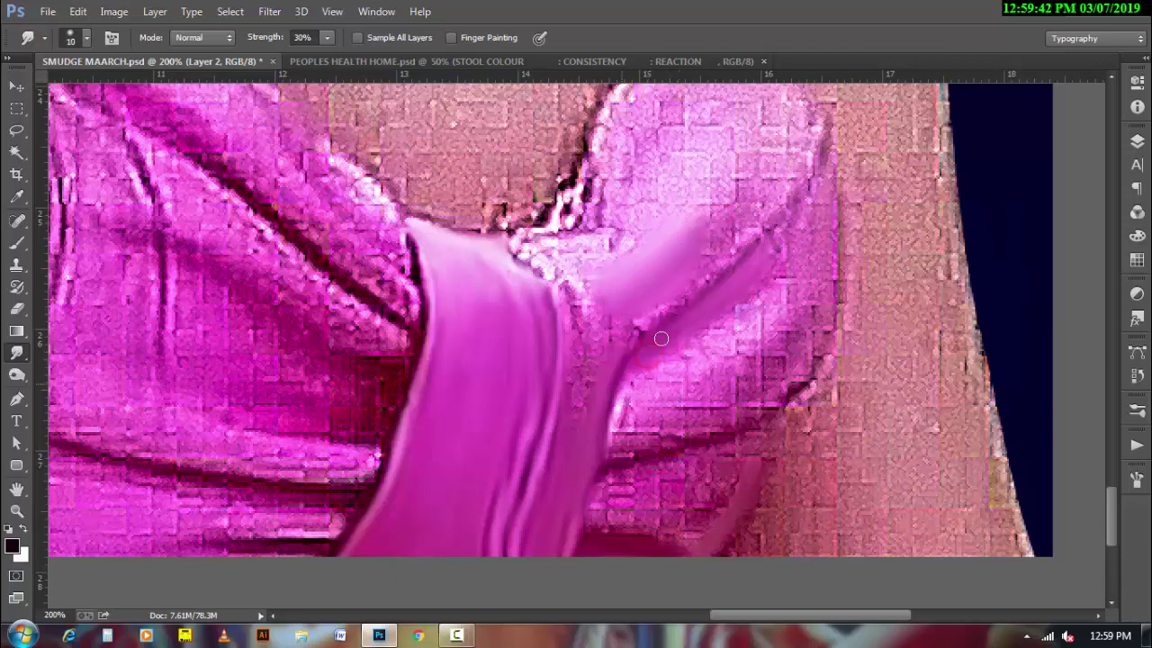
- Rotate the view about 168° and push the pink edge over the white speckles
{"action": "key", "text": "r"}
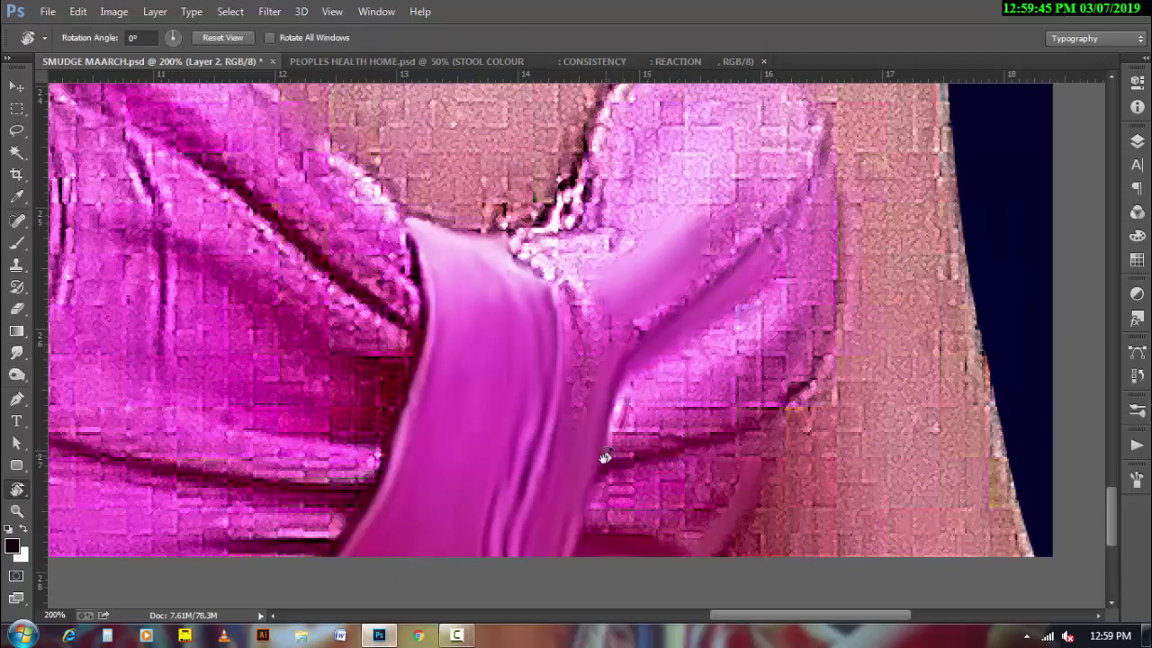
{"action": "mouse_move", "coordinate": [602, 458]}
{"action": "left_mouse_down"}
{"action": "mouse_move", "coordinate": [406, 364]}
{"action": "mouse_move", "coordinate": [391, 381]}
{"action": "left_mouse_up"}
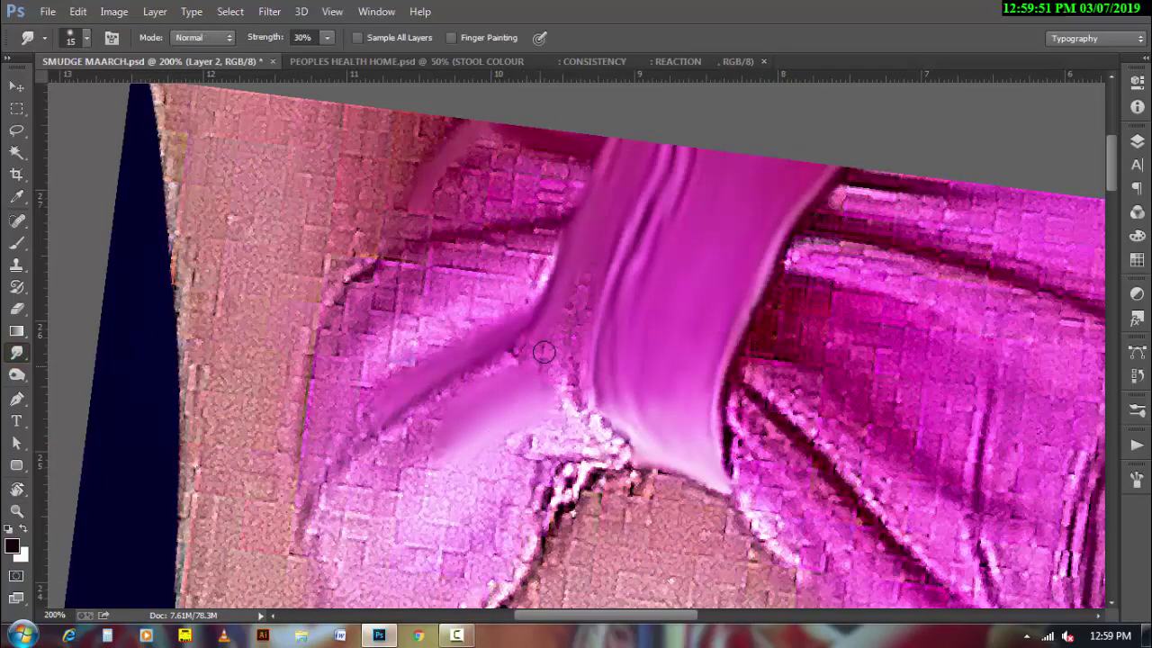
{"action": "mouse_move", "coordinate": [570, 397]}
{"action": "left_mouse_down"}
{"action": "mouse_move", "coordinate": [568, 412]}
{"action": "mouse_move", "coordinate": [561, 360]}
{"action": "mouse_move", "coordinate": [586, 363]}
{"action": "mouse_move", "coordinate": [550, 399]}
{"action": "mouse_move", "coordinate": [548, 381]}
{"action": "mouse_move", "coordinate": [564, 374]}
{"action": "mouse_move", "coordinate": [583, 270]}
{"action": "mouse_move", "coordinate": [593, 297]}
{"action": "mouse_move", "coordinate": [595, 282]}
{"action": "left_mouse_up"}
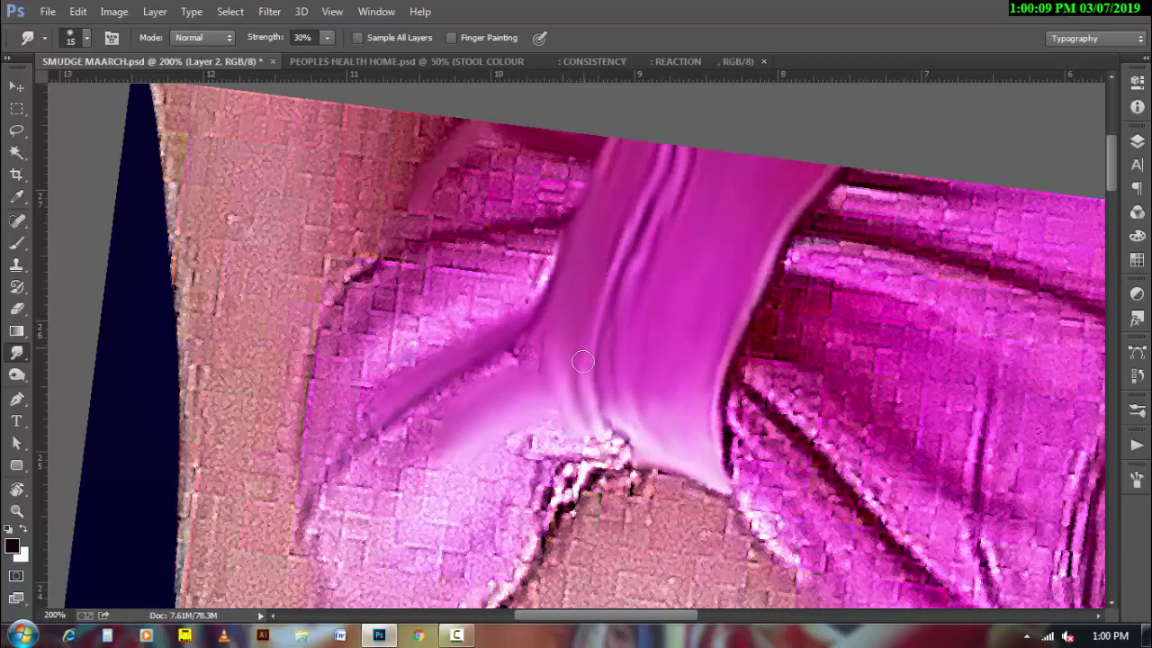
{"action": "left_click_drag", "start_coordinate": [593, 408], "coordinate": [589, 394]}
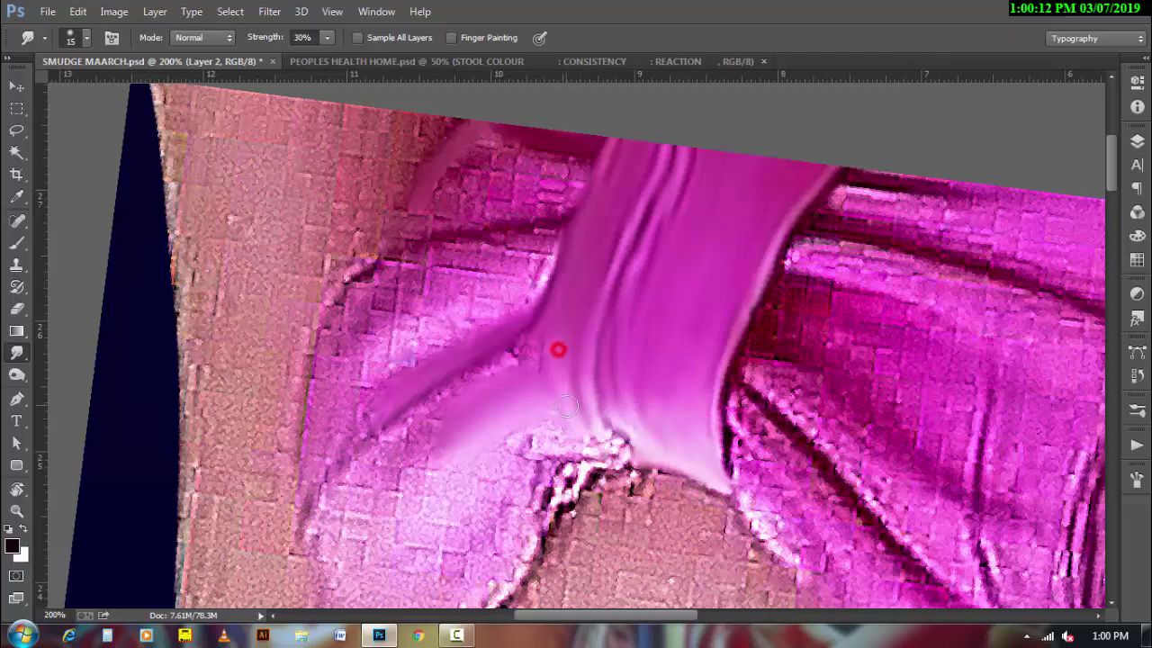
{"action": "left_click_drag", "start_coordinate": [555, 347], "coordinate": [566, 397]}
- Smear the pink fold into a long curving streak toward the lower-left edge
{"action": "left_click_drag", "start_coordinate": [592, 349], "coordinate": [438, 430]}
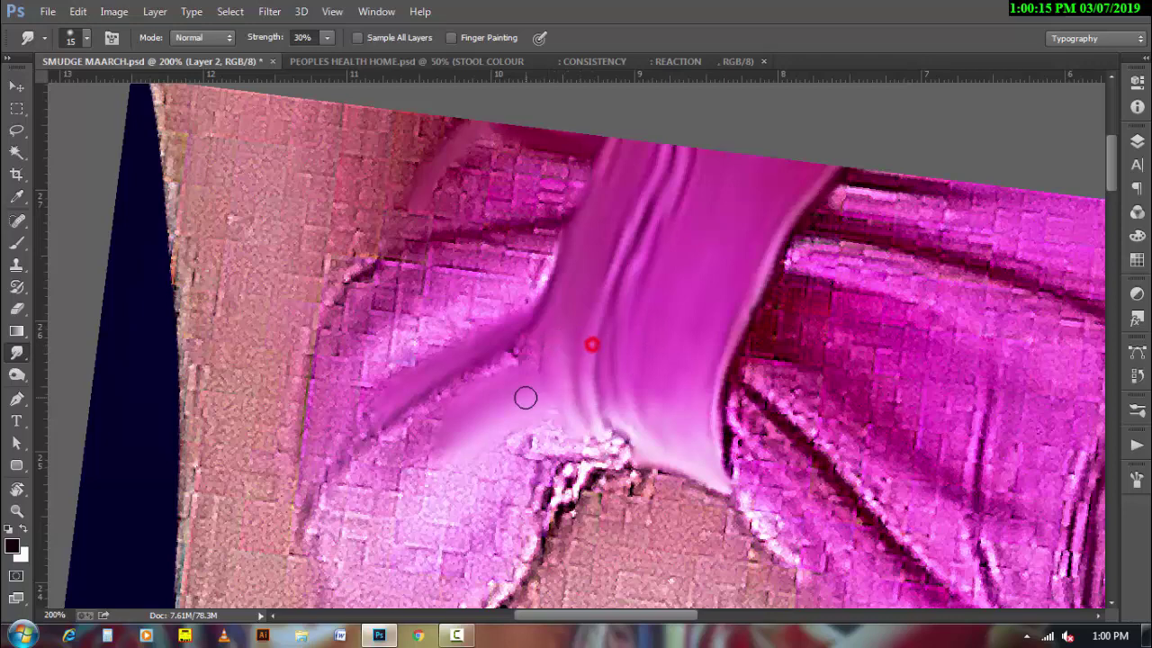
{"action": "key", "text": "]"}
{"action": "mouse_move", "coordinate": [327, 500]}
{"action": "left_mouse_down"}
{"action": "mouse_move", "coordinate": [411, 411]}
{"action": "mouse_move", "coordinate": [531, 340]}
{"action": "left_mouse_up"}
{"action": "key", "text": "["}
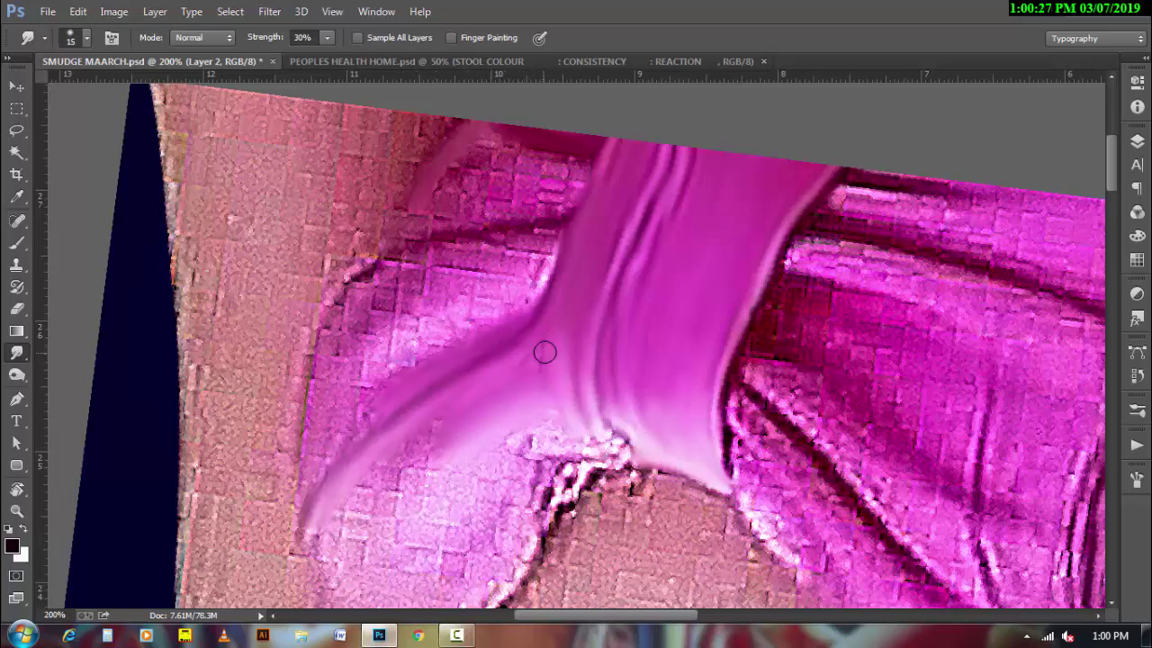
{"action": "key", "text": "]"}
{"action": "left_click_drag", "start_coordinate": [544, 351], "coordinate": [528, 358]}
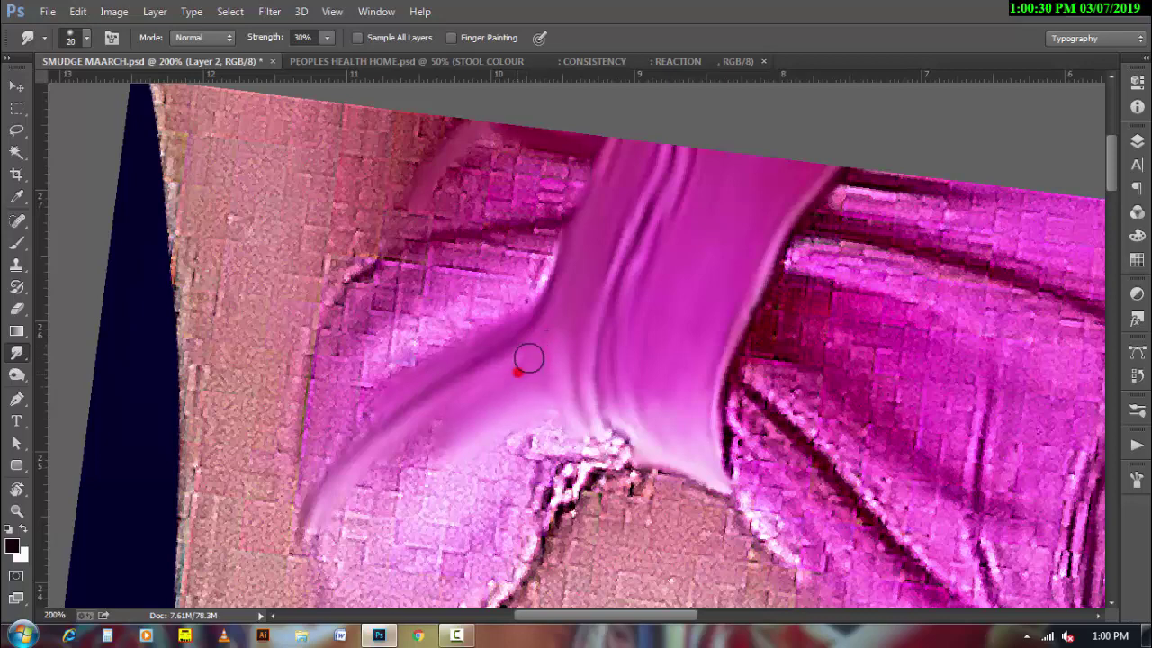
{"action": "key", "text": "["}
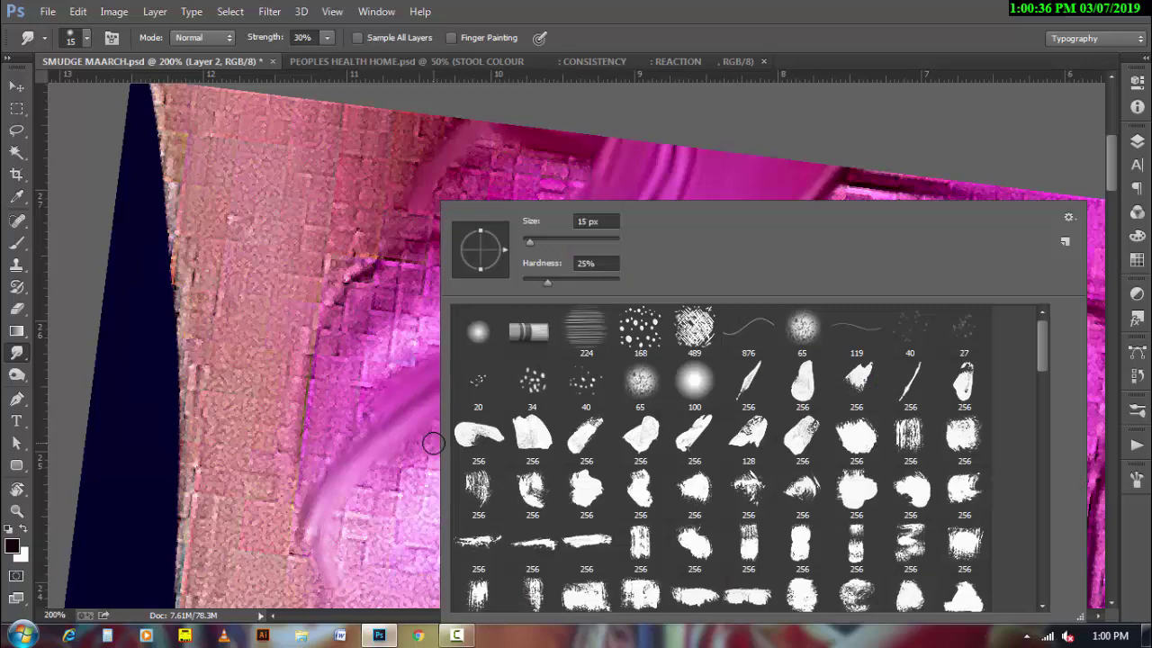
- Switch the smudge brush to a spatter-style tip and shrink it
{"action": "right_click", "coordinate": [434, 444]}
{"action": "scroll", "coordinate": [563, 513], "scroll_direction": "down", "scroll_amount": 2}
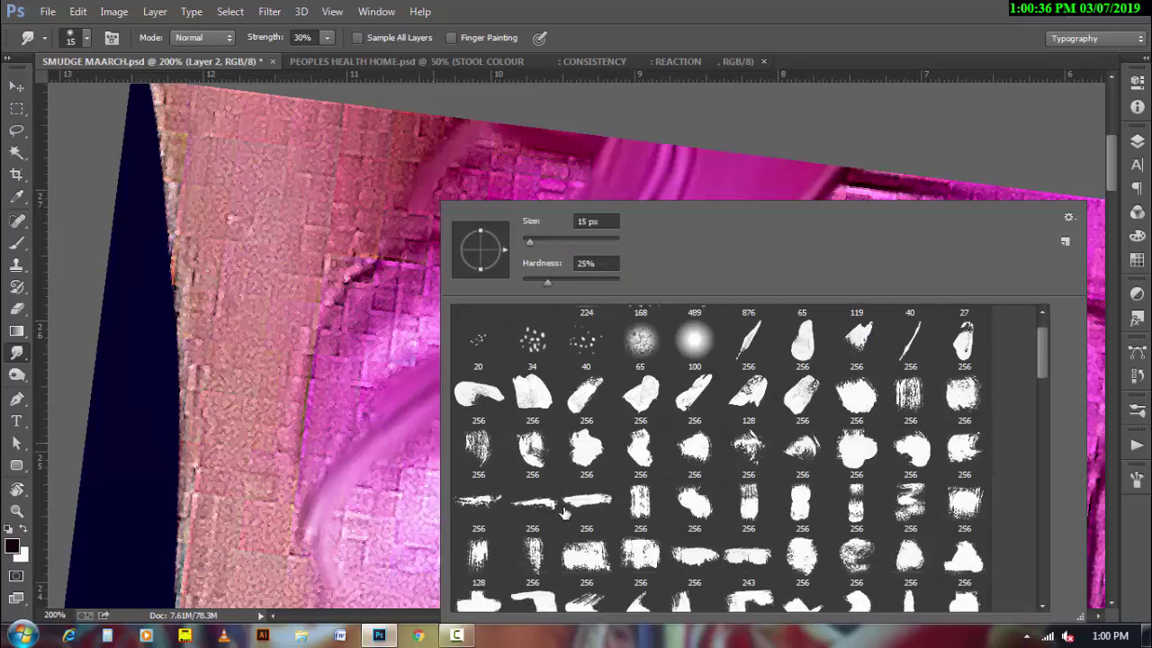
{"action": "scroll", "coordinate": [562, 513], "scroll_direction": "down", "scroll_amount": 3}
{"action": "scroll", "coordinate": [562, 513], "scroll_direction": "down", "scroll_amount": 2}
{"action": "scroll", "coordinate": [562, 513], "scroll_direction": "down", "scroll_amount": 2}
{"action": "scroll", "coordinate": [562, 513], "scroll_direction": "down", "scroll_amount": 3}
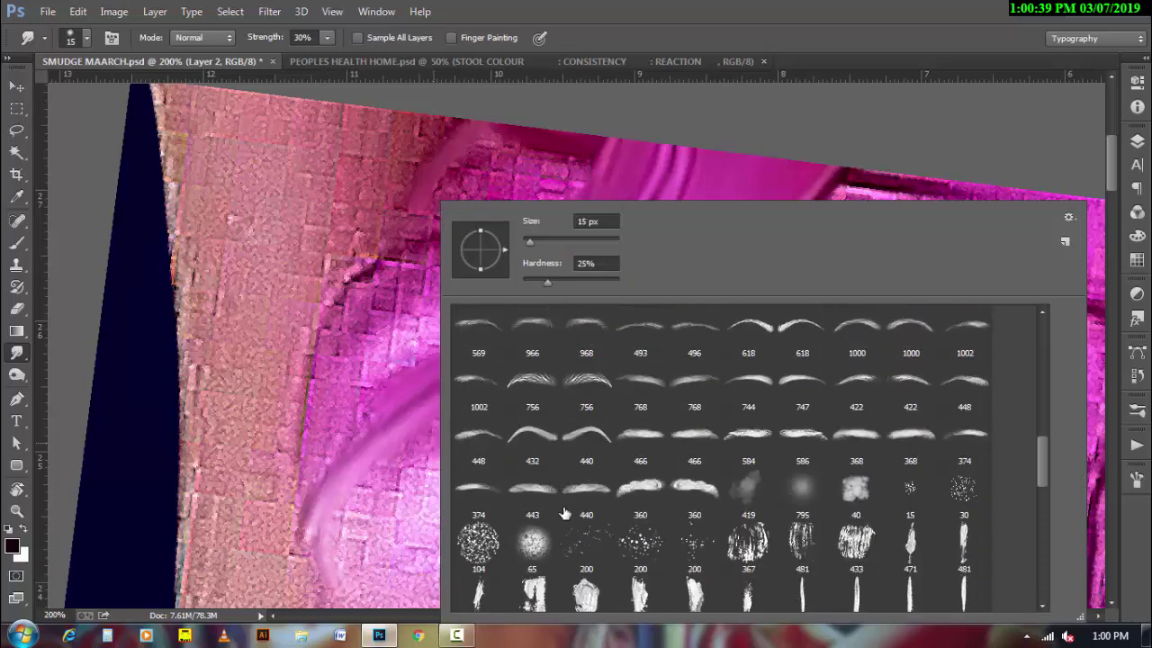
{"action": "left_click", "coordinate": [532, 498]}
{"action": "key", "text": "Return"}
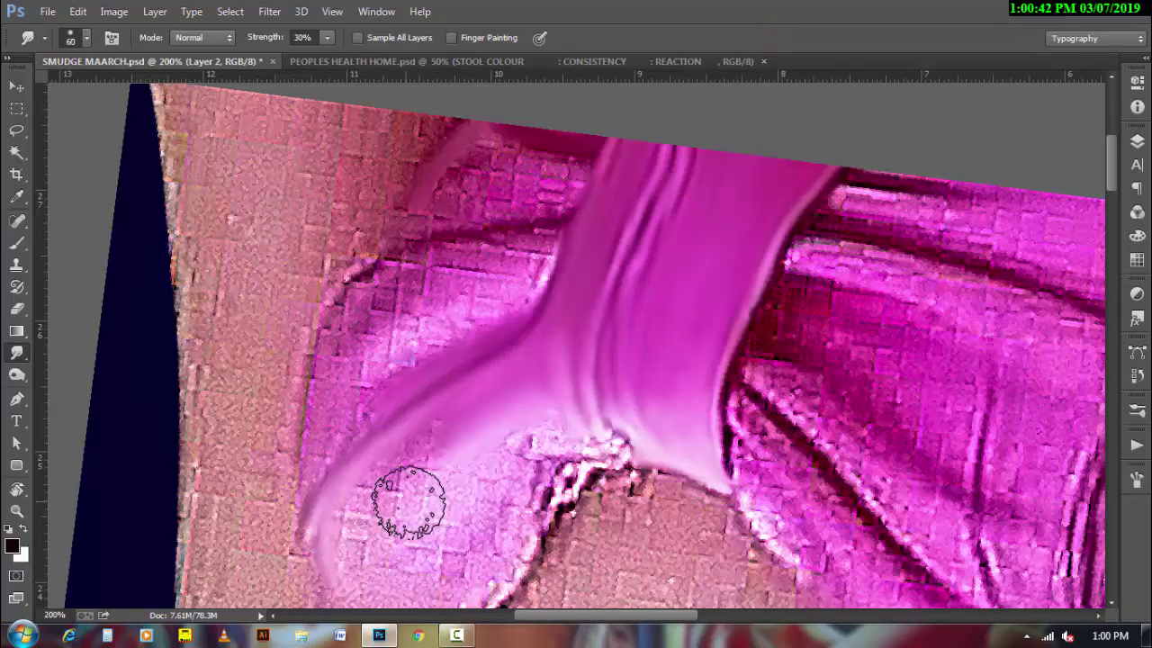
{"action": "key", "text": "bracketleft"}
- Smear lighter pink across the lower area and smooth the fold's base
{"action": "key", "text": "bracketleft"}
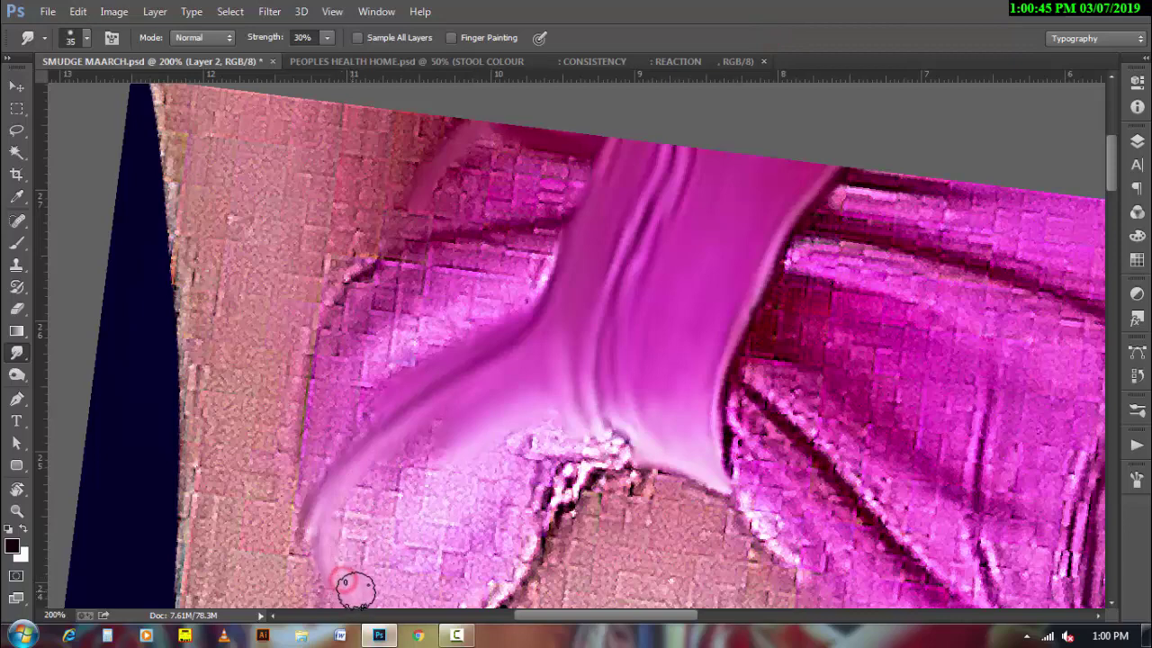
{"action": "mouse_move", "coordinate": [356, 589]}
{"action": "left_mouse_down"}
{"action": "mouse_move", "coordinate": [398, 566]}
{"action": "mouse_move", "coordinate": [399, 591]}
{"action": "mouse_move", "coordinate": [471, 496]}
{"action": "mouse_move", "coordinate": [535, 456]}
{"action": "mouse_move", "coordinate": [612, 442]}
{"action": "mouse_move", "coordinate": [621, 458]}
{"action": "mouse_move", "coordinate": [583, 468]}
{"action": "left_mouse_up"}
{"action": "key", "text": "bracketleft"}
{"action": "key", "text": "bracketleft"}
{"action": "key", "text": "bracketleft"}
{"action": "key", "text": "bracketleft"}
{"action": "mouse_move", "coordinate": [597, 427]}
{"action": "left_mouse_down"}
{"action": "mouse_move", "coordinate": [589, 421]}
{"action": "mouse_move", "coordinate": [620, 440]}
{"action": "mouse_move", "coordinate": [612, 417]}
{"action": "mouse_move", "coordinate": [630, 455]}
{"action": "left_mouse_up"}
{"action": "key", "text": "bracketright"}
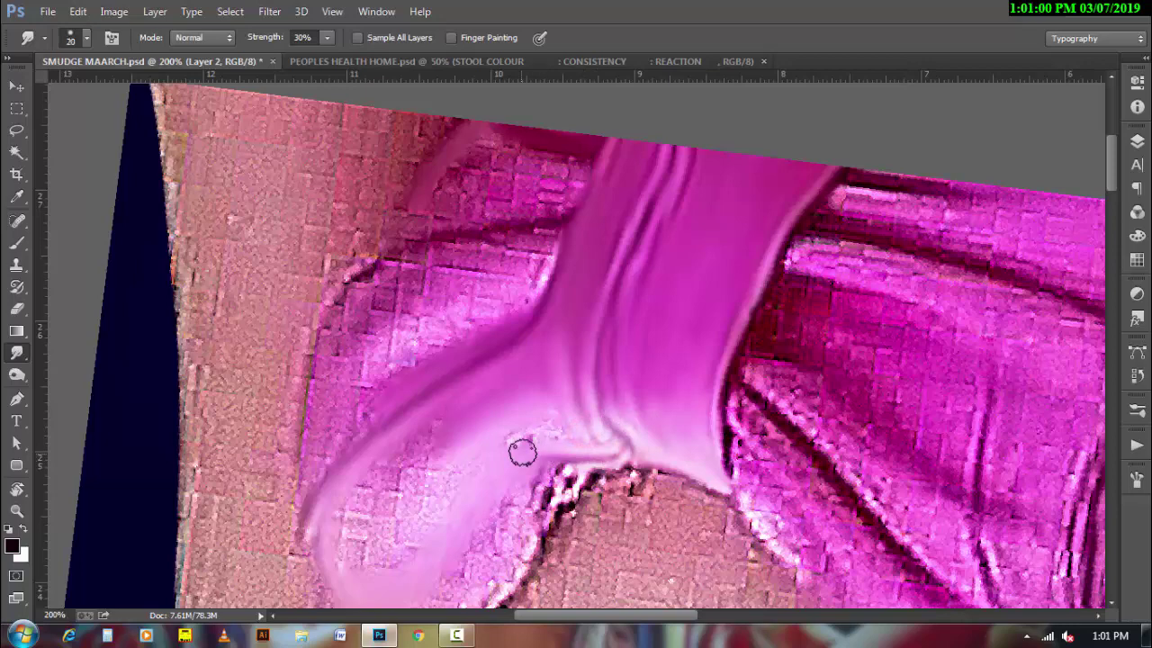
{"action": "left_click_drag", "start_coordinate": [513, 450], "coordinate": [509, 442]}
{"action": "left_click", "coordinate": [515, 445]}
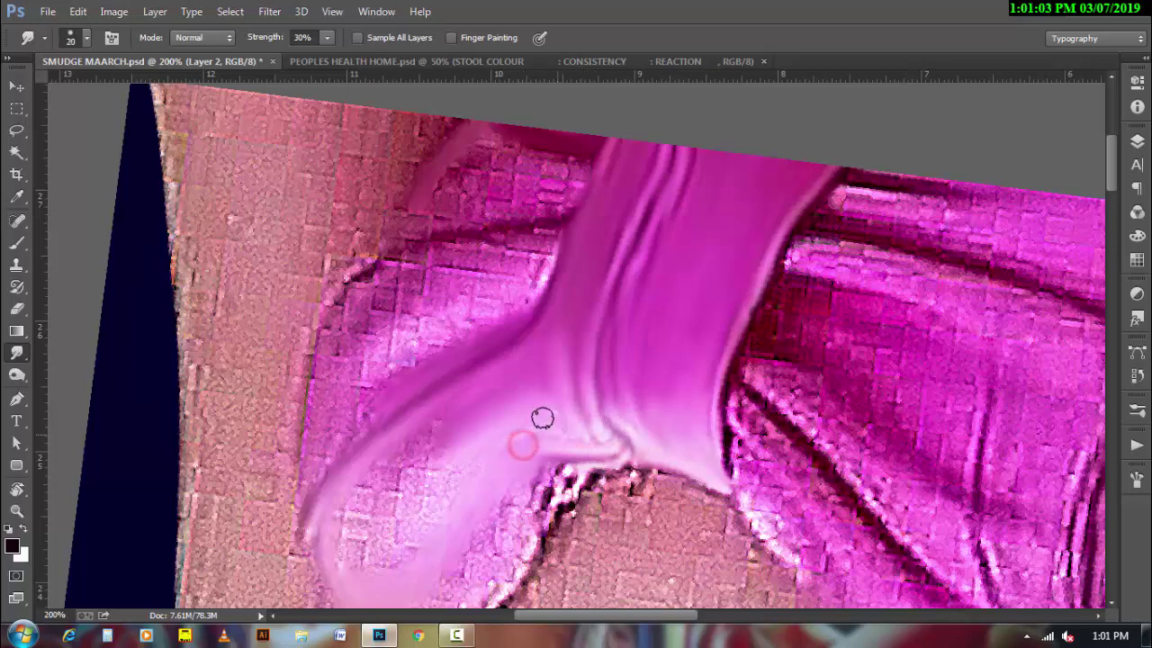
{"action": "scroll", "coordinate": [458, 531], "scroll_direction": "down", "scroll_amount": 2}
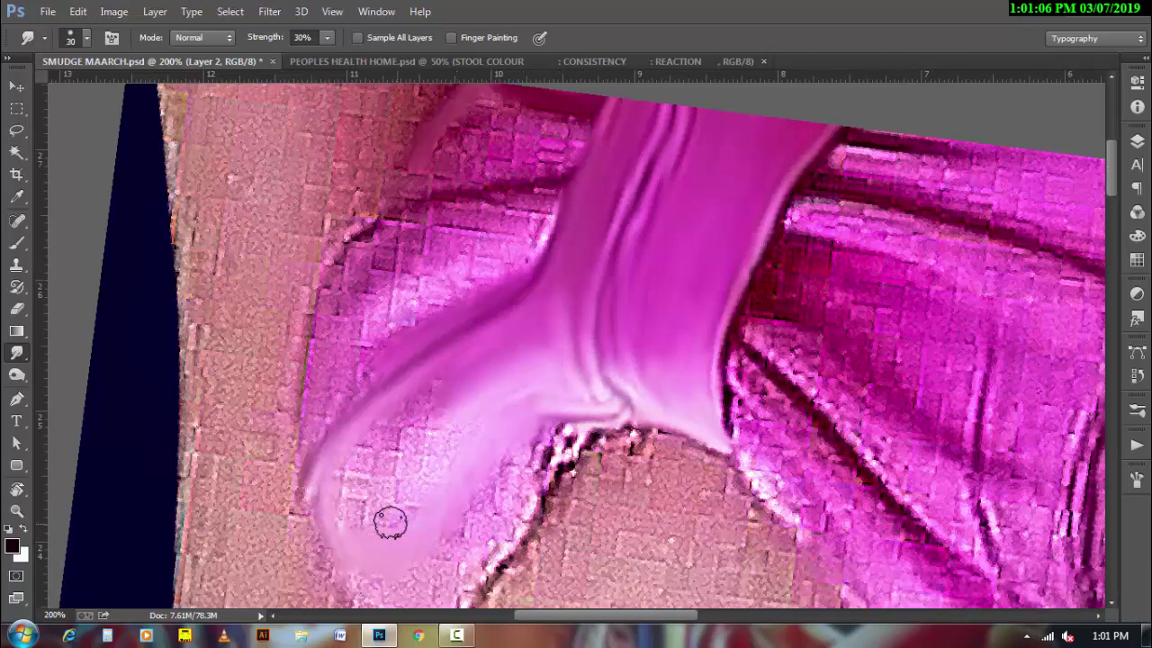
- With a 35 px brush, round off the fold's tip and smooth the pale pink area
{"action": "key", "text": "bracketright"}
{"action": "key", "text": "bracketright"}
{"action": "key", "text": "bracketright"}
{"action": "left_click_drag", "start_coordinate": [360, 483], "coordinate": [402, 453]}
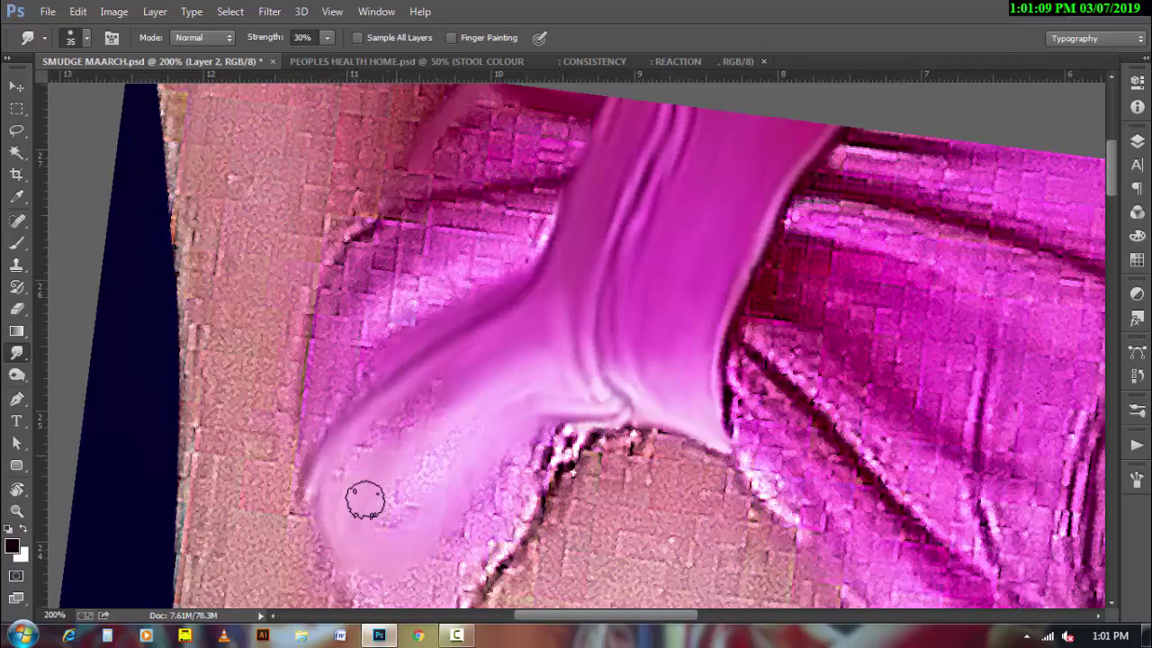
{"action": "left_click_drag", "start_coordinate": [449, 390], "coordinate": [398, 430]}
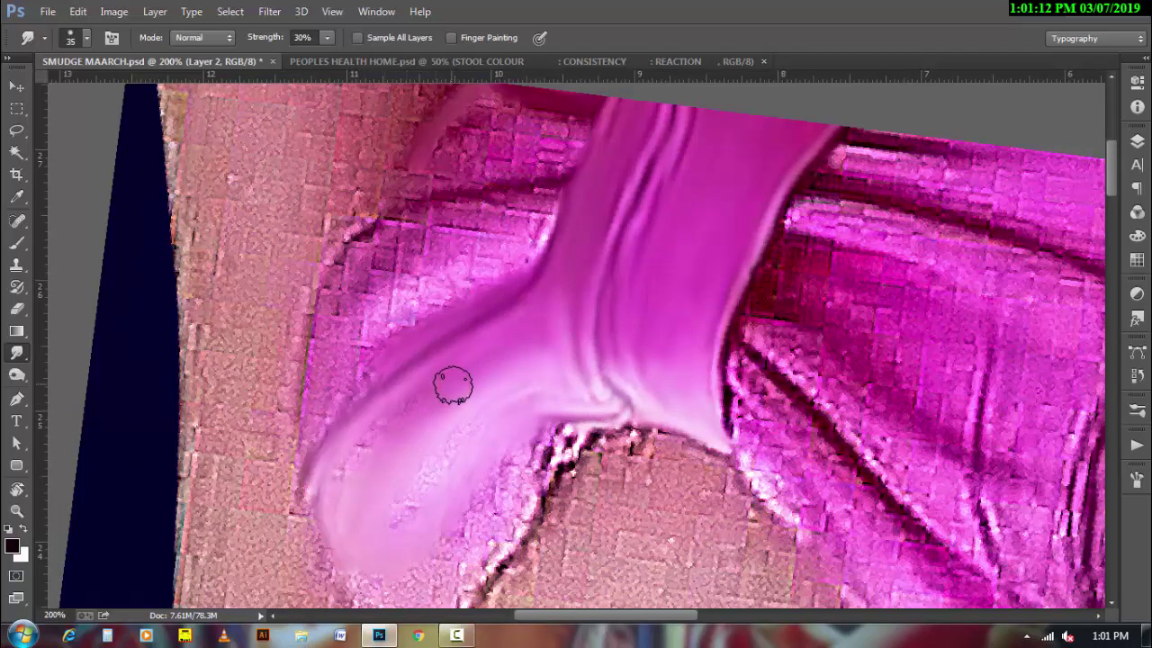
{"action": "key", "text": "bracketleft"}
{"action": "left_click_drag", "start_coordinate": [348, 461], "coordinate": [342, 545]}
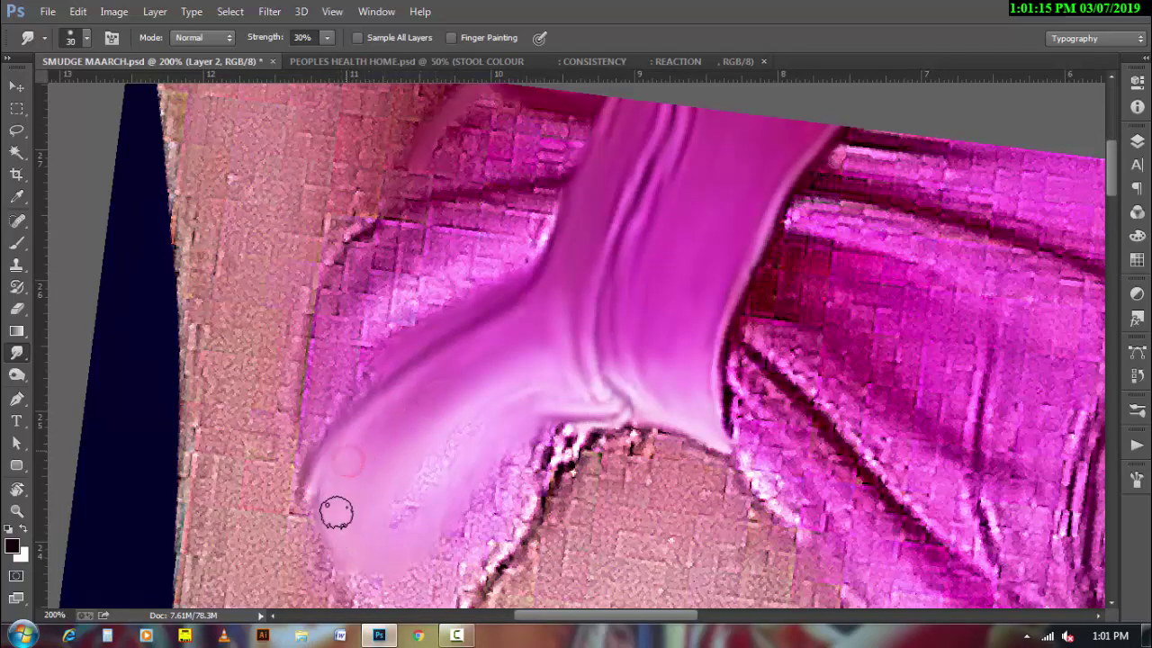
{"action": "key", "text": "r"}
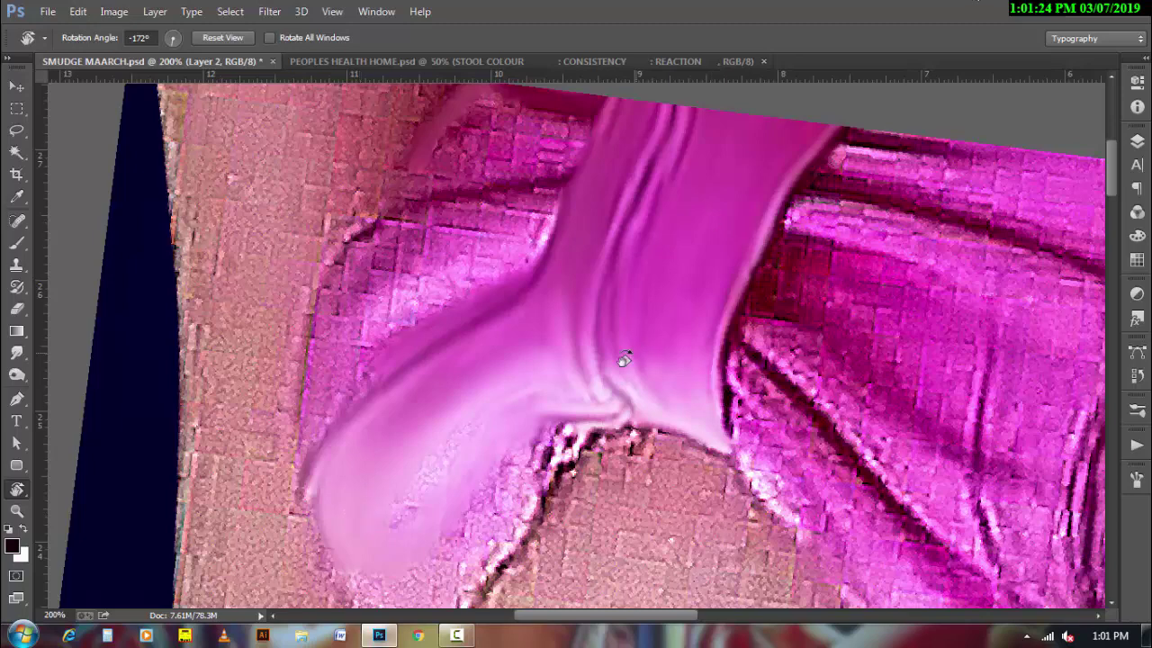
- Turn the canvas along the fold and smudge the textured band beside it
{"action": "left_click_drag", "start_coordinate": [623, 359], "coordinate": [447, 415]}
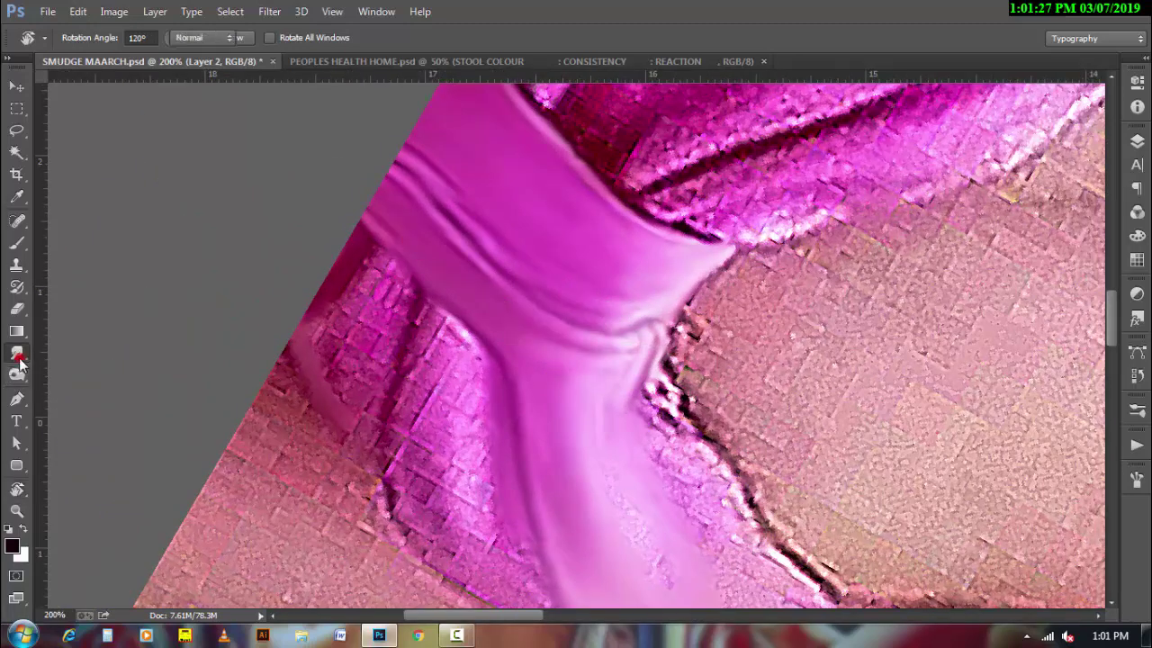
{"action": "left_click", "coordinate": [16, 353]}
{"action": "mouse_move", "coordinate": [357, 429]}
{"action": "left_mouse_down"}
{"action": "mouse_move", "coordinate": [375, 467]}
{"action": "mouse_move", "coordinate": [406, 376]}
{"action": "mouse_move", "coordinate": [384, 464]}
{"action": "mouse_move", "coordinate": [393, 372]}
{"action": "mouse_move", "coordinate": [391, 428]}
{"action": "left_mouse_up"}
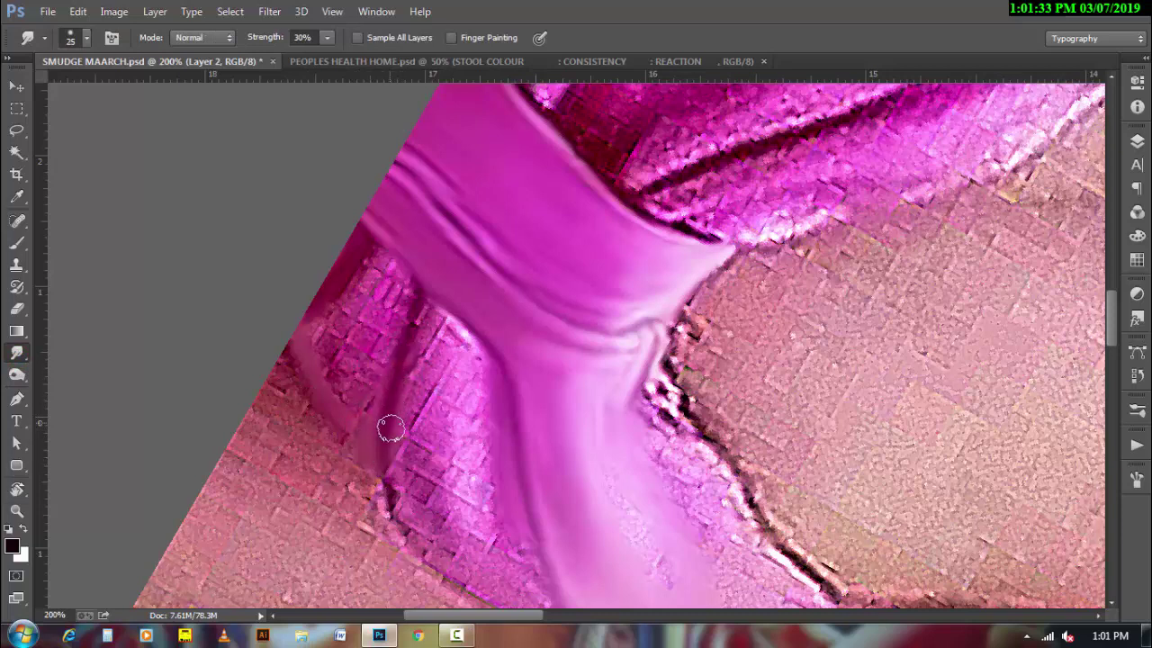
{"action": "mouse_move", "coordinate": [404, 387]}
{"action": "left_mouse_down"}
{"action": "mouse_move", "coordinate": [411, 303]}
{"action": "mouse_move", "coordinate": [390, 342]}
{"action": "mouse_move", "coordinate": [405, 428]}
{"action": "mouse_move", "coordinate": [391, 510]}
{"action": "mouse_move", "coordinate": [381, 459]}
{"action": "left_mouse_up"}
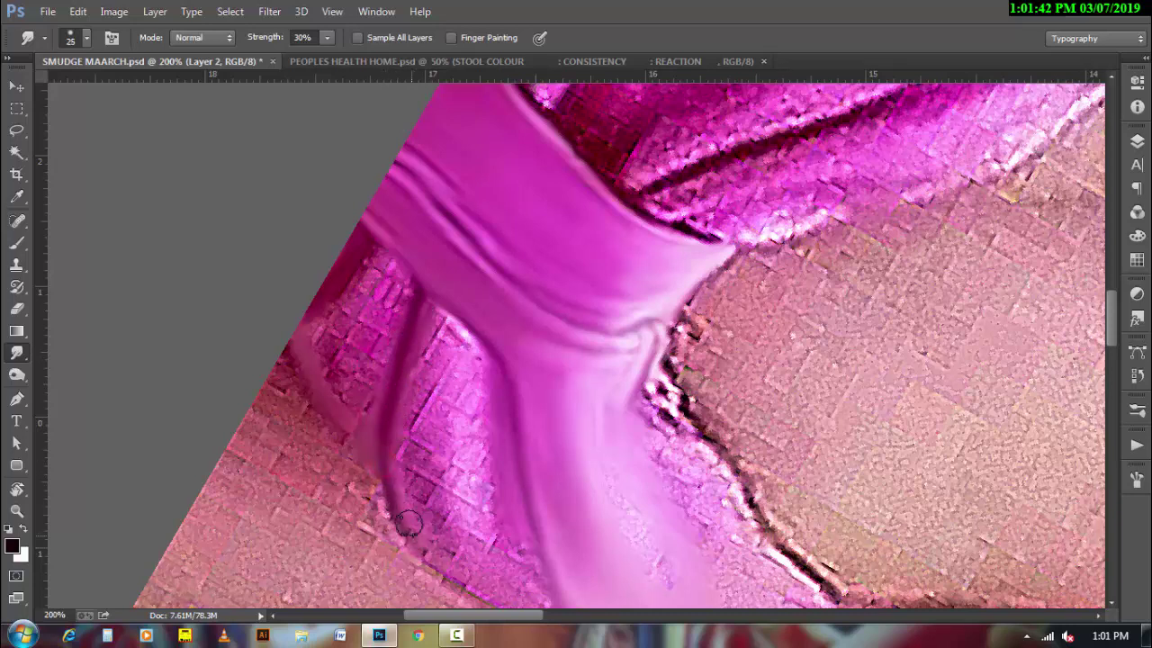
{"action": "key", "text": "bracketright"}
{"action": "key", "text": "bracketleft"}
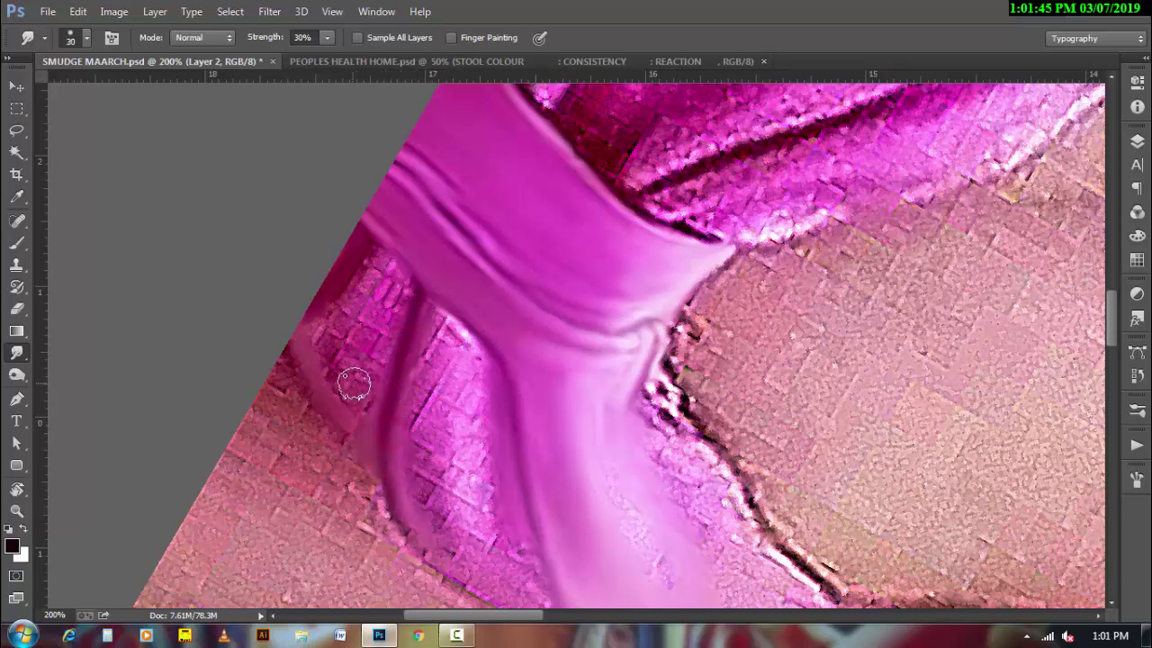
{"action": "left_click", "coordinate": [353, 419]}
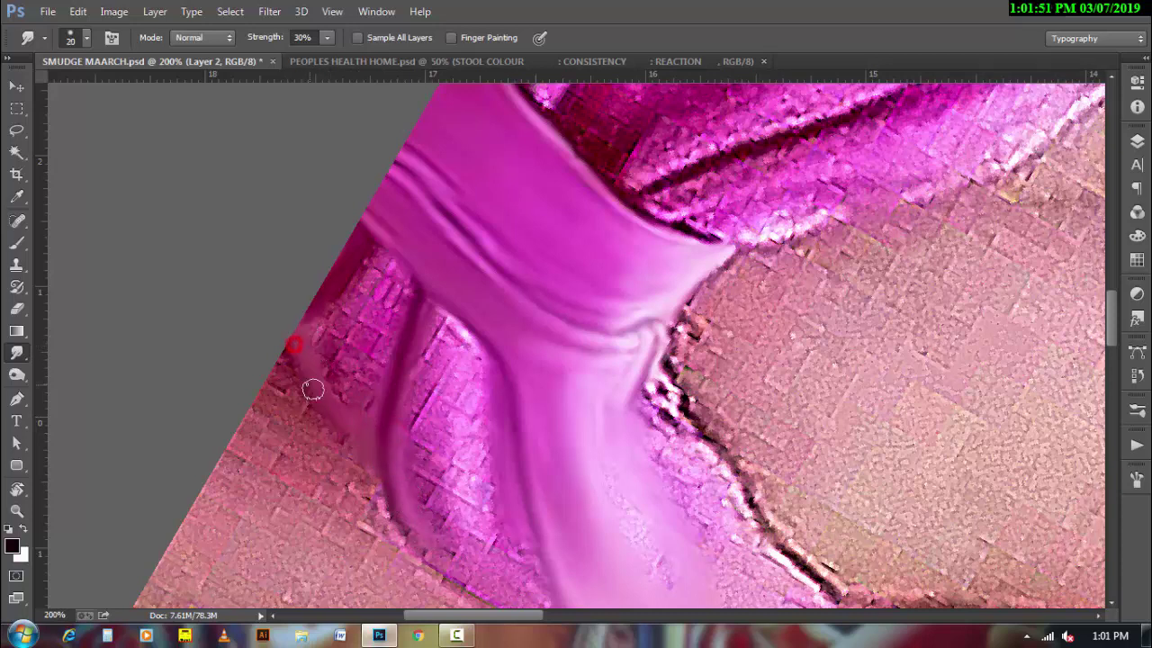
- Smooth the rough pixels and dark mark along the fold edge
{"action": "key", "text": "bracketright"}
{"action": "left_click_drag", "start_coordinate": [313, 389], "coordinate": [363, 285]}
{"action": "left_click", "coordinate": [374, 261]}
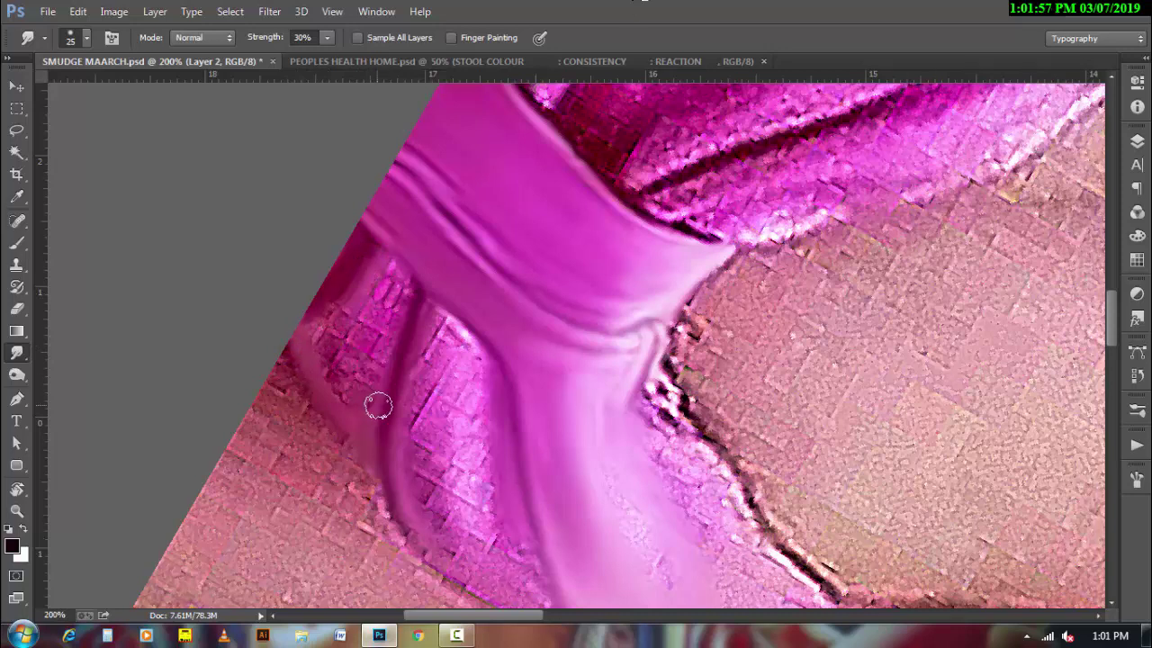
{"action": "left_click", "coordinate": [381, 362]}
{"action": "key", "text": "bracketright"}
{"action": "key", "text": "bracketright"}
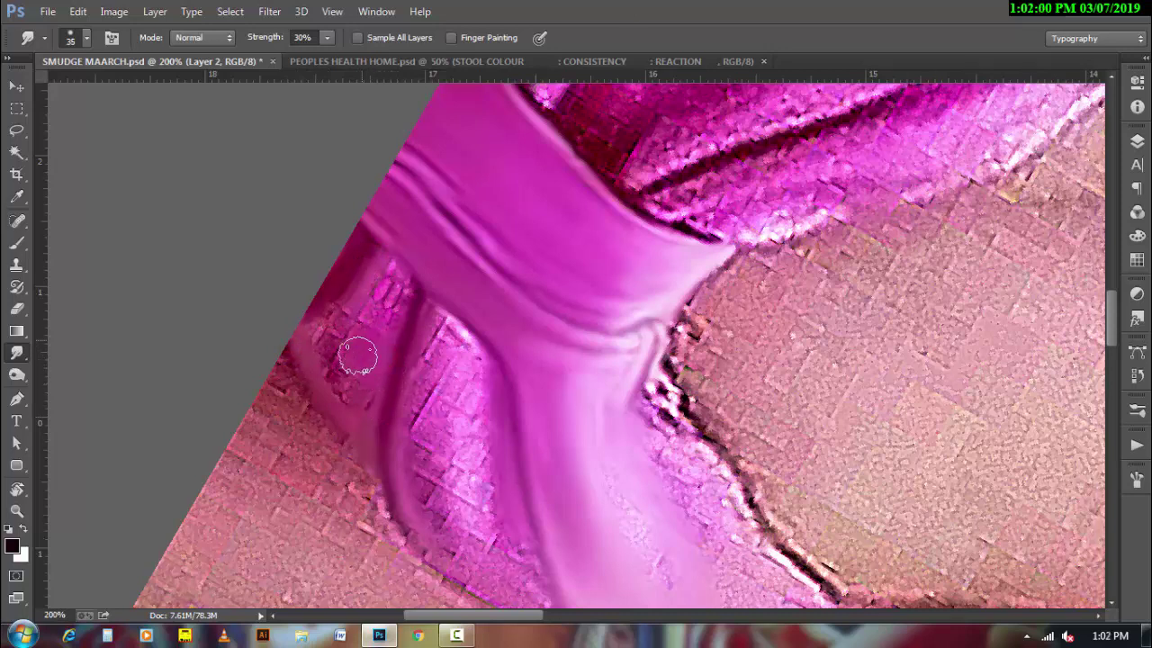
{"action": "key", "text": "bracketleft"}
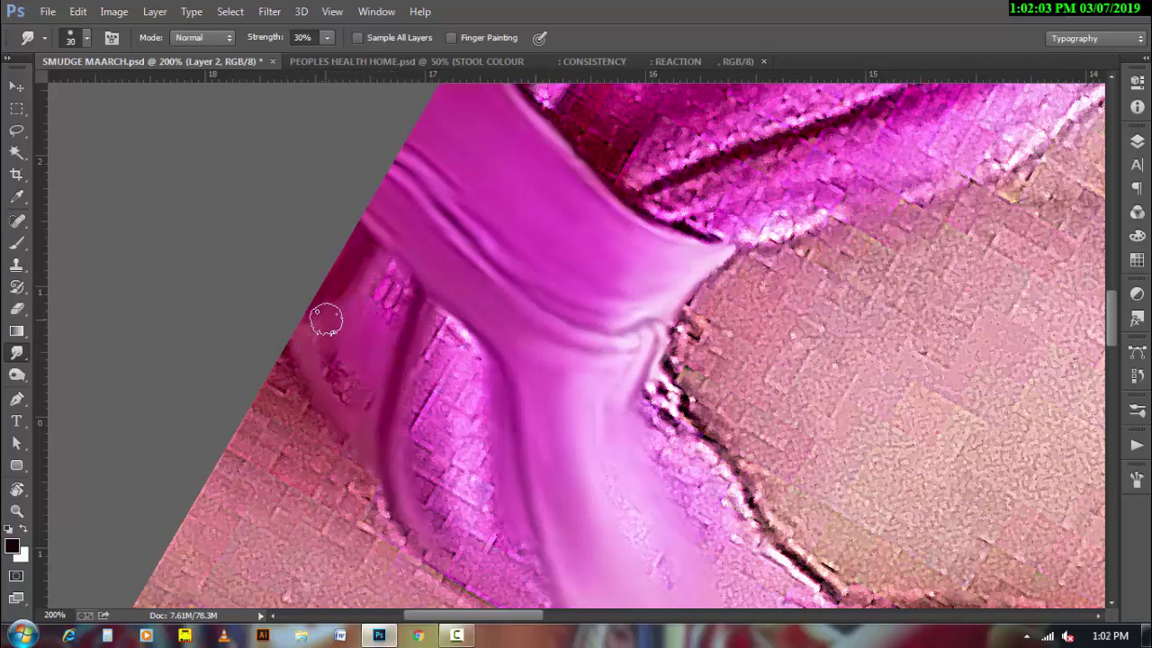
{"action": "key", "text": "bracketleft"}
{"action": "mouse_move", "coordinate": [391, 342]}
{"action": "left_mouse_down"}
{"action": "mouse_move", "coordinate": [401, 281]}
{"action": "mouse_move", "coordinate": [376, 262]}
{"action": "left_mouse_up"}
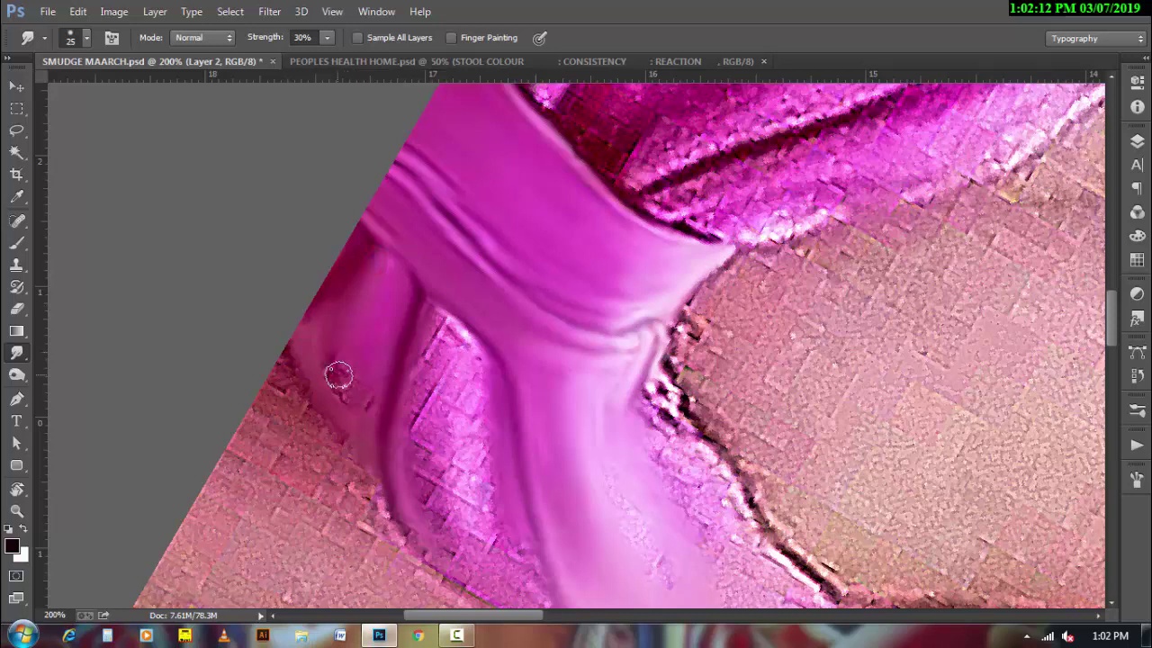
- Smooth the brick texture on the fold and lighten its crease
{"action": "key", "text": "bracketright"}
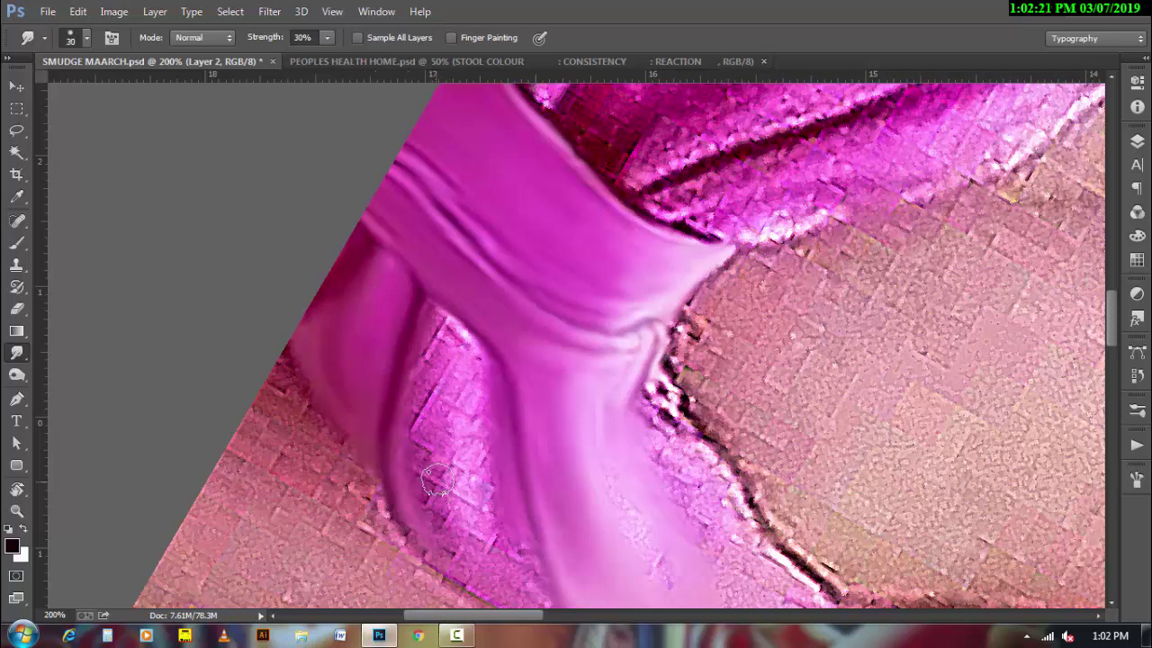
{"action": "key", "text": "bracketright"}
{"action": "mouse_move", "coordinate": [437, 482]}
{"action": "left_mouse_down"}
{"action": "mouse_move", "coordinate": [466, 497]}
{"action": "mouse_move", "coordinate": [465, 462]}
{"action": "mouse_move", "coordinate": [494, 527]}
{"action": "mouse_move", "coordinate": [468, 419]}
{"action": "mouse_move", "coordinate": [480, 405]}
{"action": "mouse_move", "coordinate": [468, 378]}
{"action": "mouse_move", "coordinate": [432, 372]}
{"action": "mouse_move", "coordinate": [438, 360]}
{"action": "mouse_move", "coordinate": [437, 371]}
{"action": "left_mouse_up"}
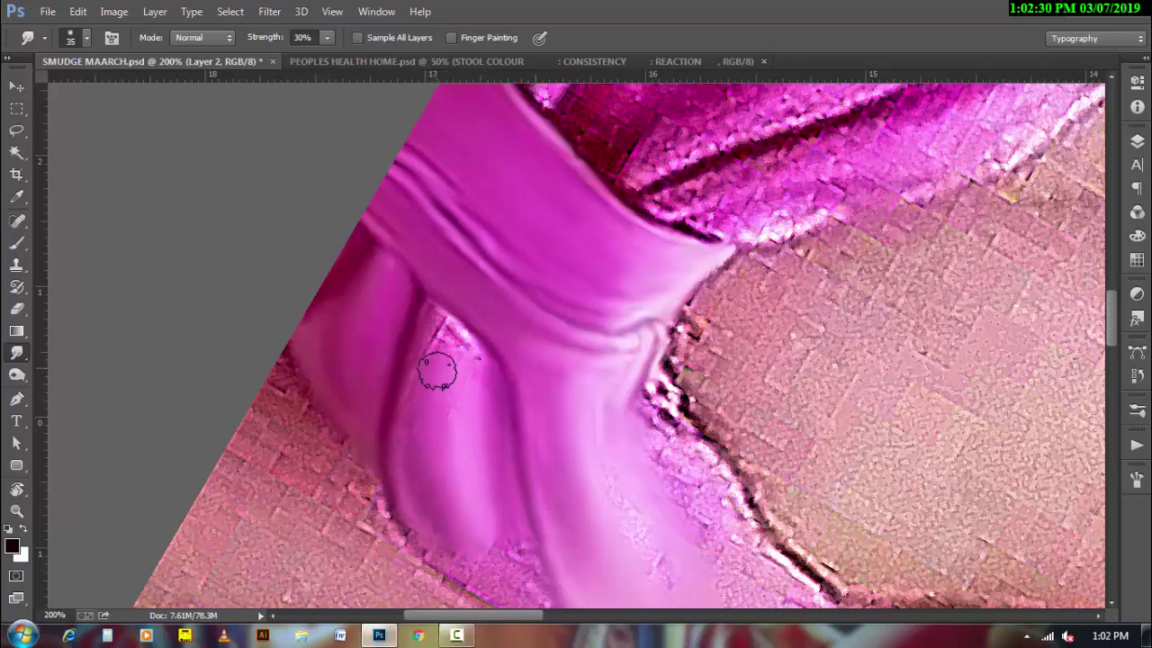
{"action": "key", "text": "bracketleft"}
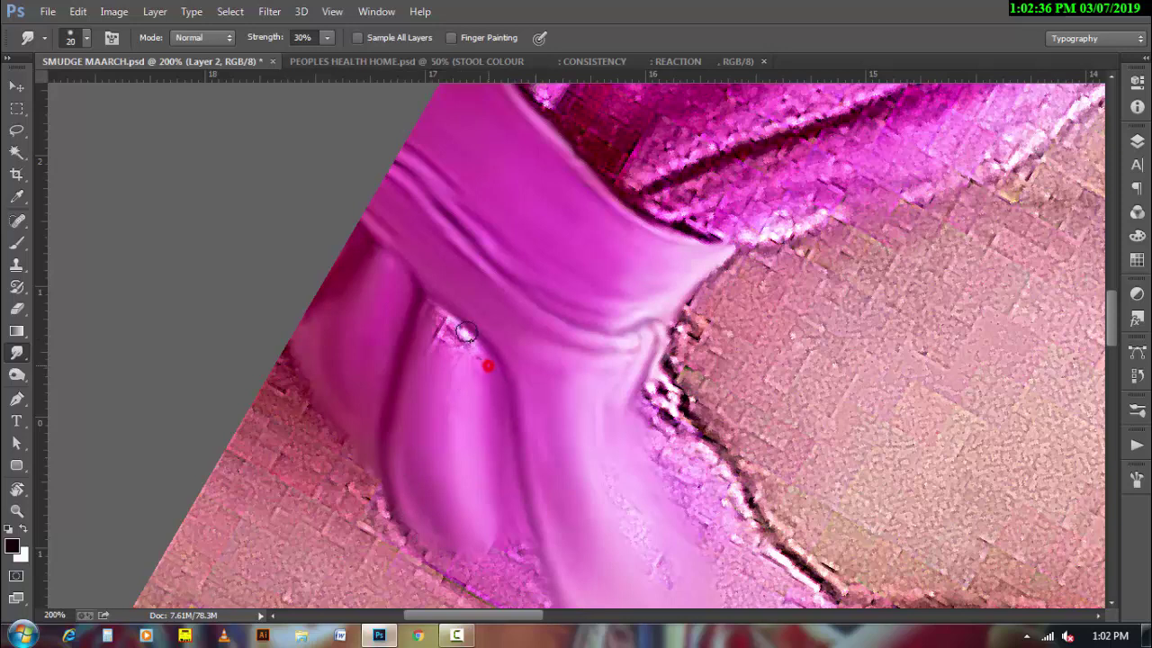
{"action": "left_click_drag", "start_coordinate": [466, 333], "coordinate": [463, 337]}
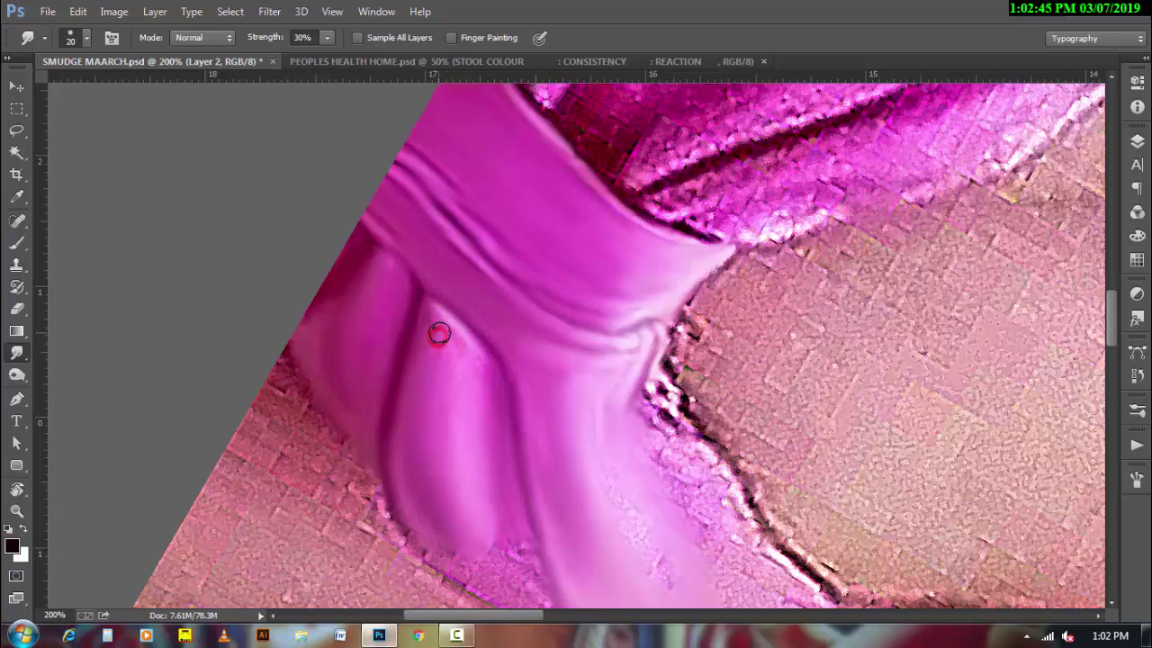
{"action": "mouse_move", "coordinate": [434, 346]}
{"action": "left_mouse_down"}
{"action": "mouse_move", "coordinate": [478, 357]}
{"action": "mouse_move", "coordinate": [473, 390]}
{"action": "mouse_move", "coordinate": [447, 404]}
{"action": "left_mouse_up"}
- Soften the fold's lower crease toward the edge with varying brush sizes
{"action": "key", "text": "]"}
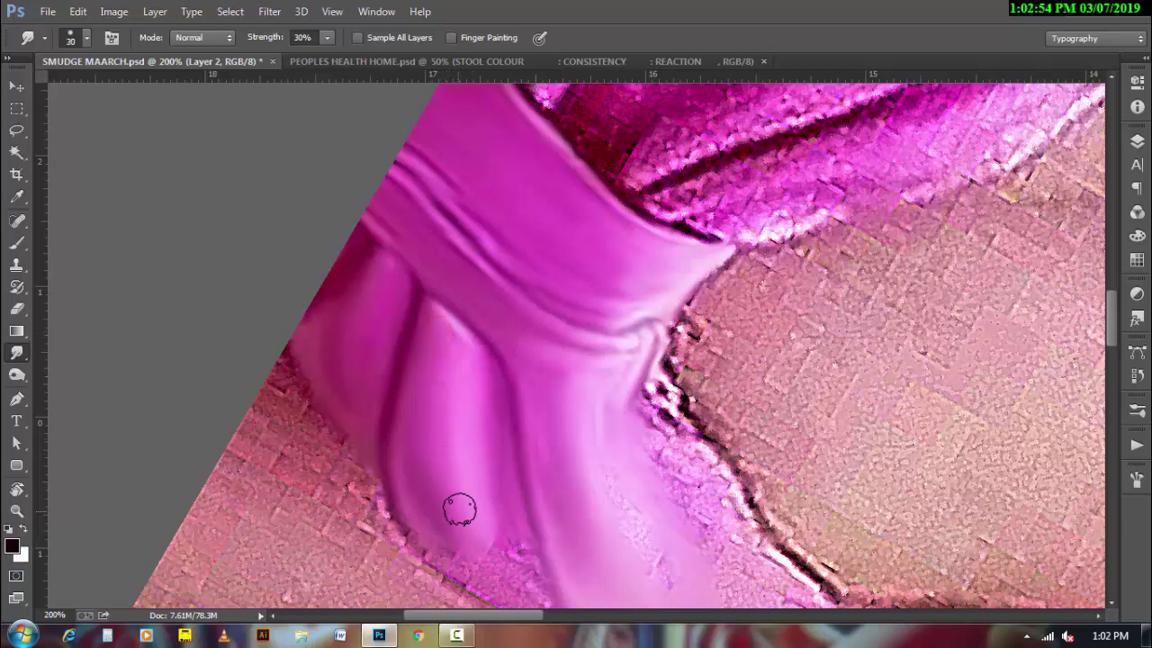
{"action": "key", "text": "]"}
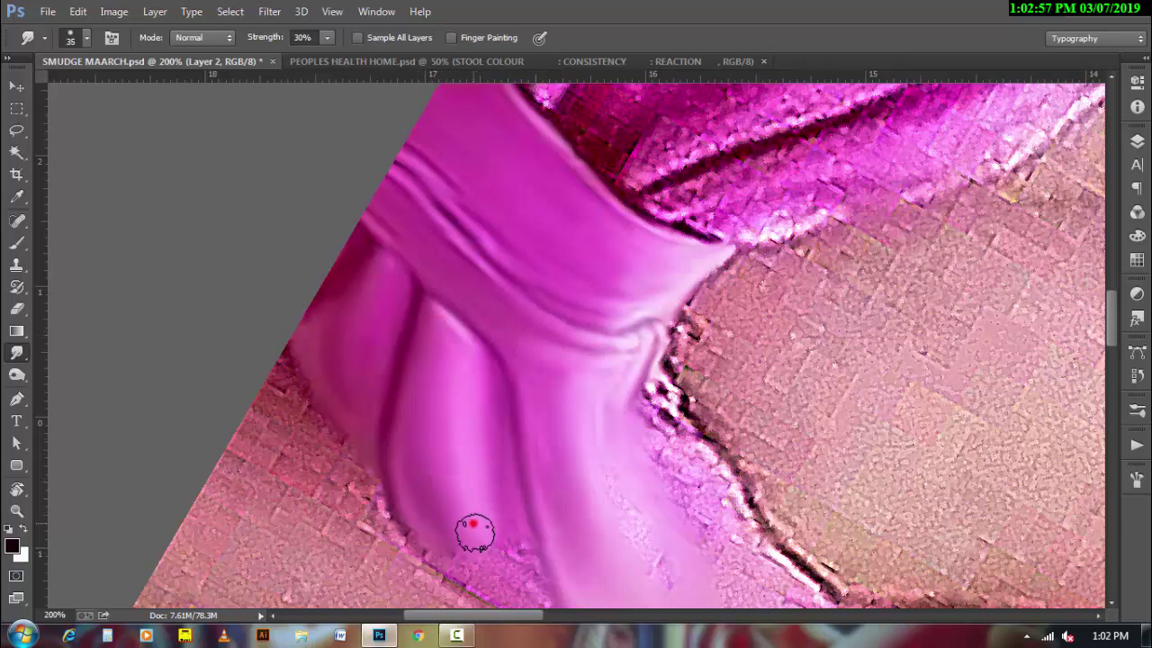
{"action": "left_click_drag", "start_coordinate": [474, 522], "coordinate": [509, 578]}
{"action": "key", "text": "bracketleft"}
{"action": "left_click_drag", "start_coordinate": [502, 539], "coordinate": [535, 570]}
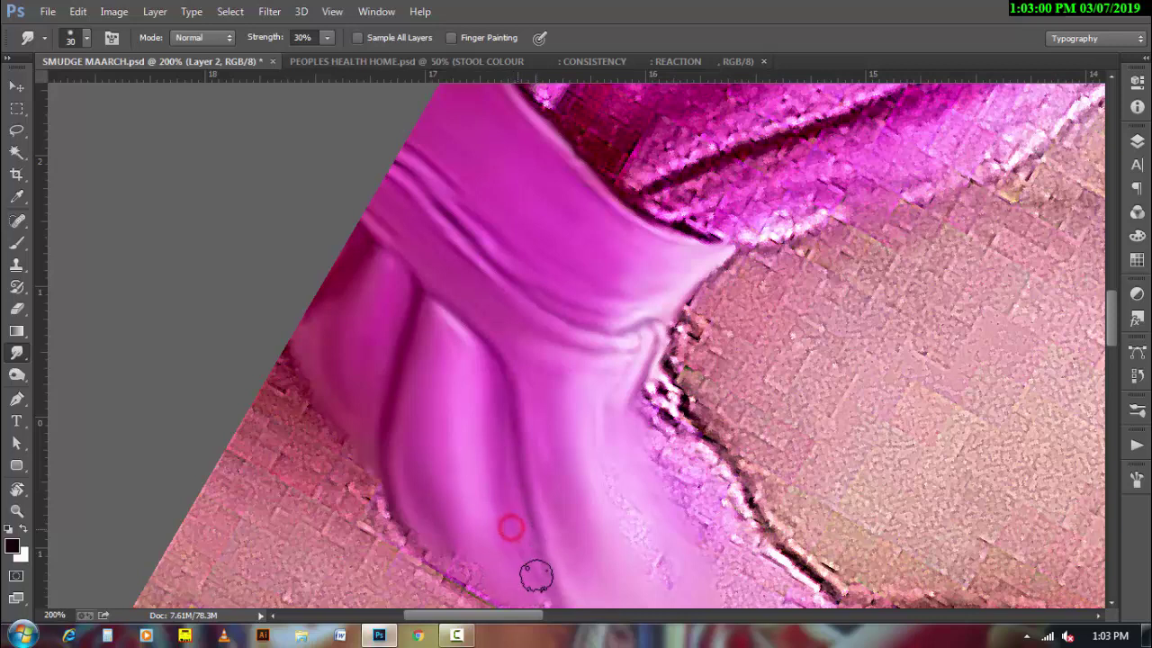
{"action": "key", "text": "bracketleft"}
{"action": "left_click_drag", "start_coordinate": [487, 432], "coordinate": [489, 587]}
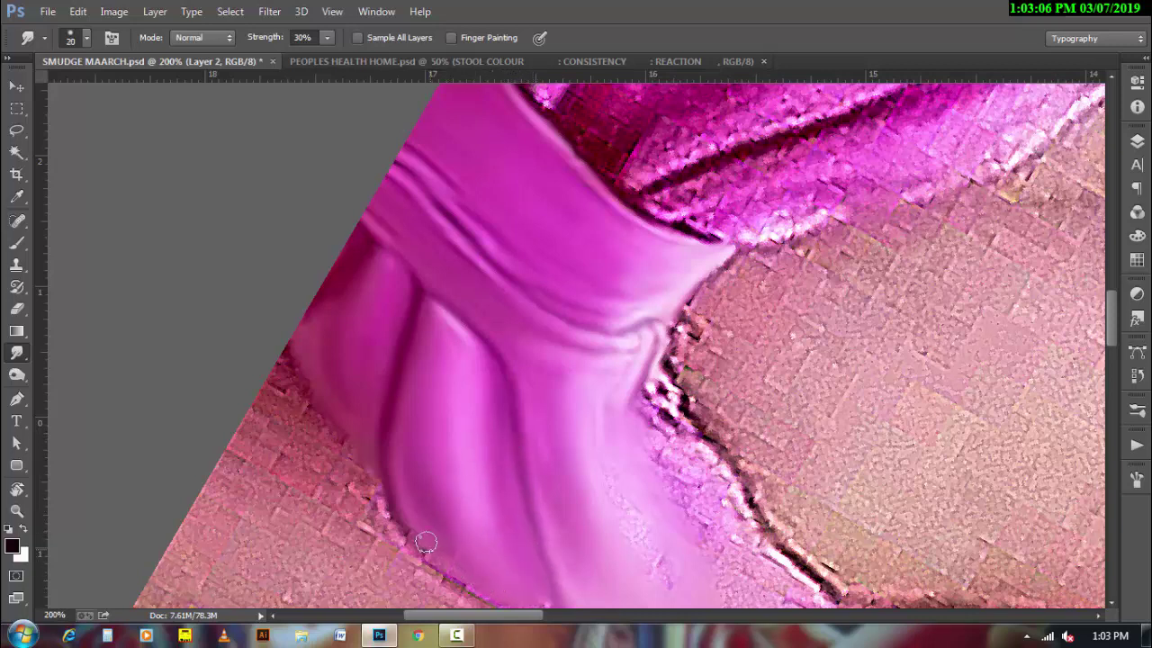
{"action": "left_click_drag", "start_coordinate": [409, 510], "coordinate": [421, 529]}
- Smooth upward along the crease and blend the dress folds up and left
{"action": "key", "text": "bracketleft"}
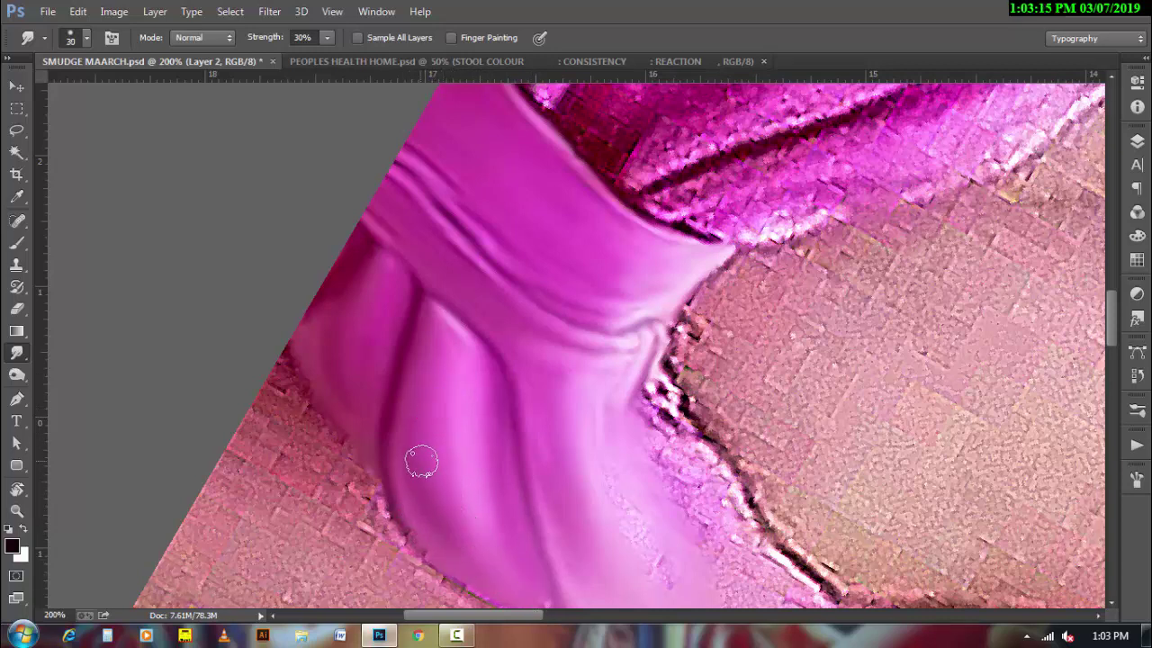
{"action": "left_click", "coordinate": [418, 466]}
{"action": "left_click_drag", "start_coordinate": [421, 403], "coordinate": [424, 335]}
{"action": "left_click_drag", "start_coordinate": [487, 390], "coordinate": [496, 411]}
{"action": "left_click_drag", "start_coordinate": [442, 325], "coordinate": [374, 293]}
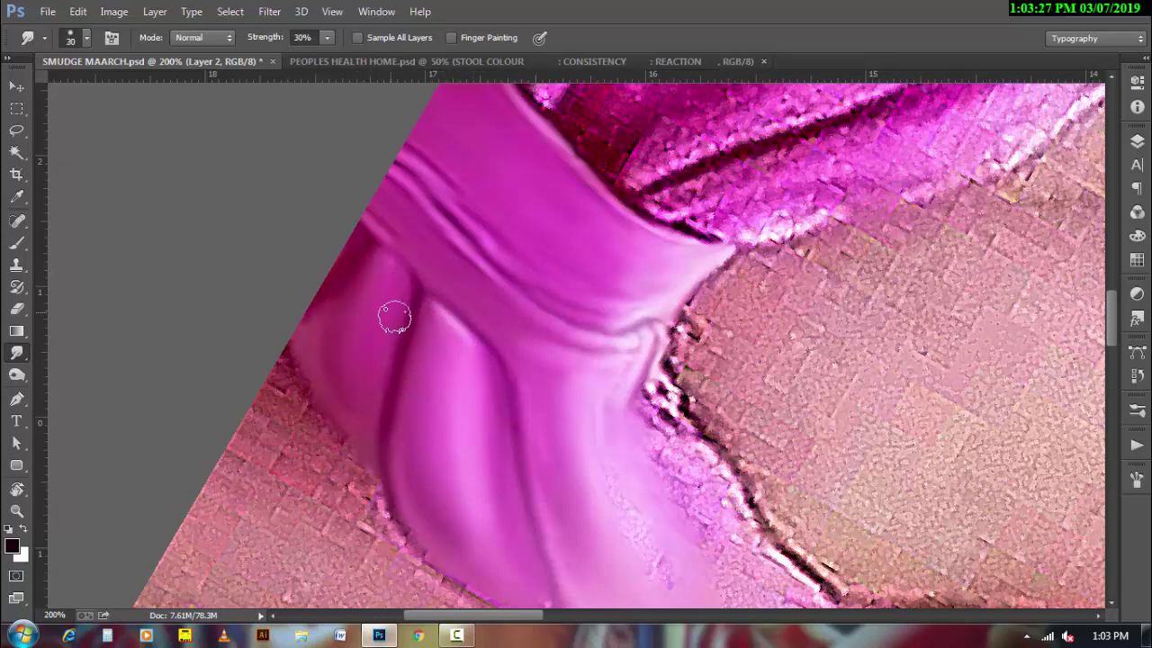
- Soften the fold's lower edge and its lower-right area
{"action": "scroll", "coordinate": [546, 465], "scroll_direction": "down", "scroll_amount": 3}
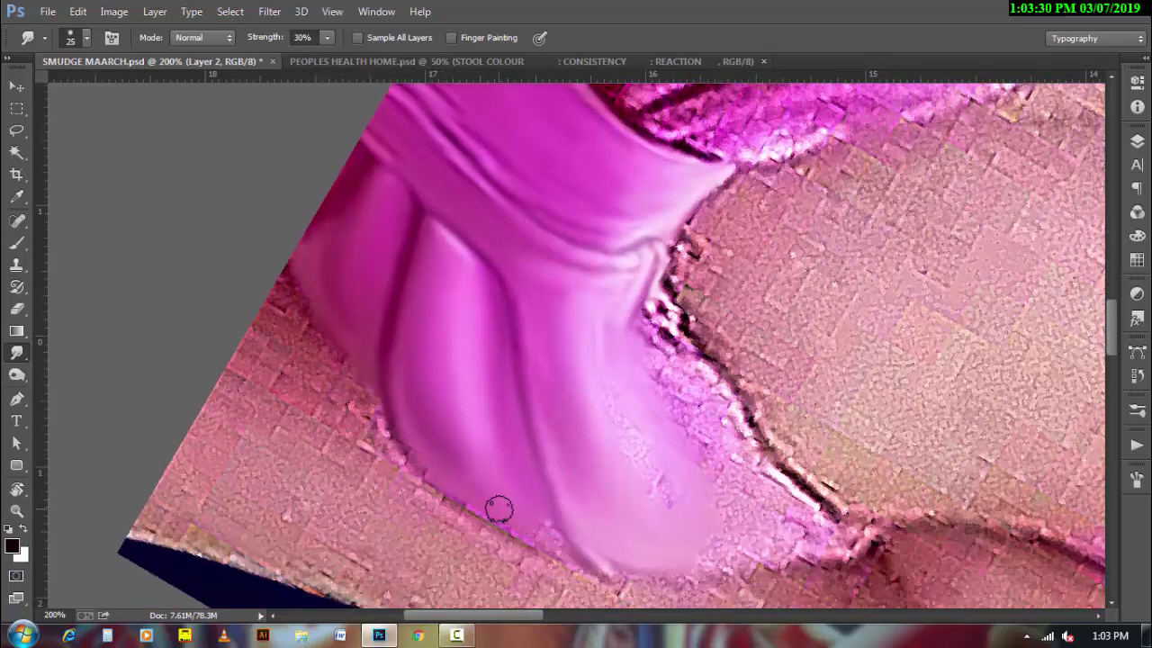
{"action": "left_click_drag", "start_coordinate": [488, 507], "coordinate": [563, 545]}
{"action": "left_click_drag", "start_coordinate": [531, 496], "coordinate": [575, 548]}
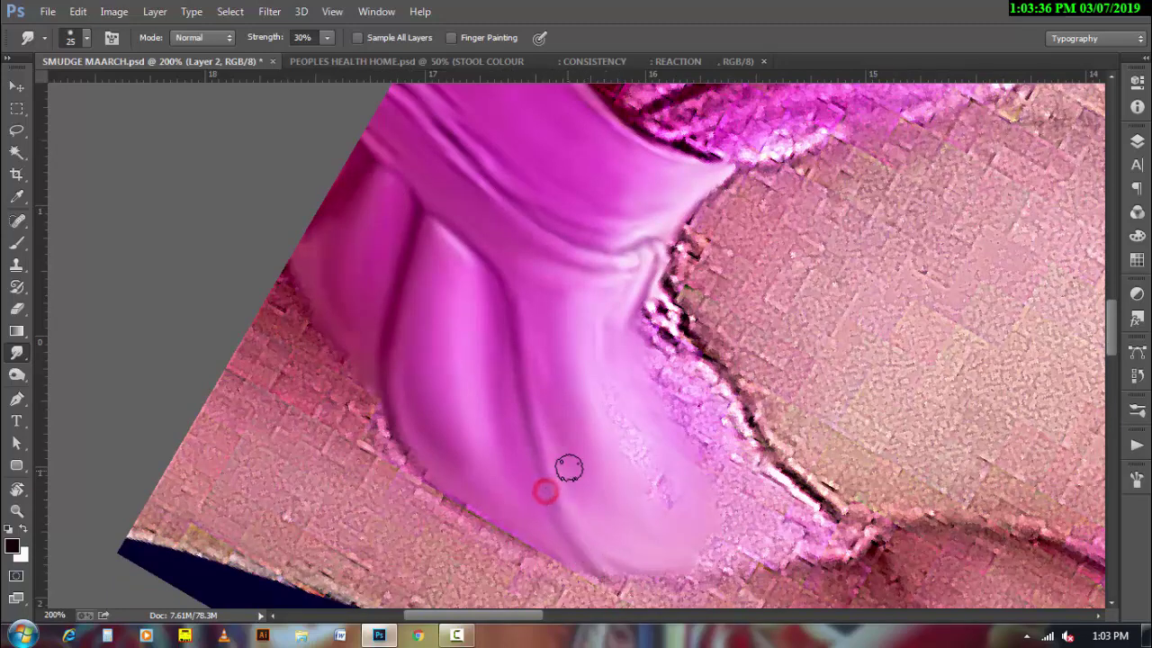
{"action": "left_click", "coordinate": [564, 440]}
{"action": "key", "text": "bracketright"}
{"action": "left_click", "coordinate": [552, 353]}
{"action": "key", "text": "bracketright"}
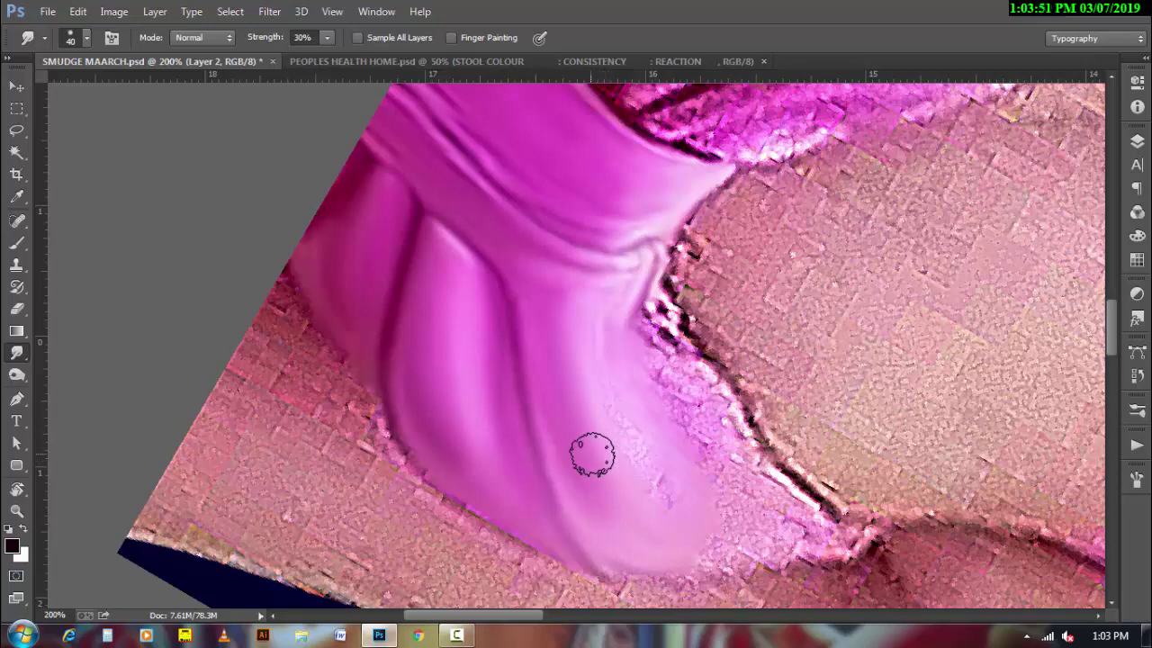
- Pull pink across the dark right edge and extend it along the bottom edge
{"action": "left_click_drag", "start_coordinate": [589, 455], "coordinate": [533, 432]}
{"action": "key", "text": "bracketleft"}
{"action": "key", "text": "bracketleft"}
{"action": "key", "text": "bracketleft"}
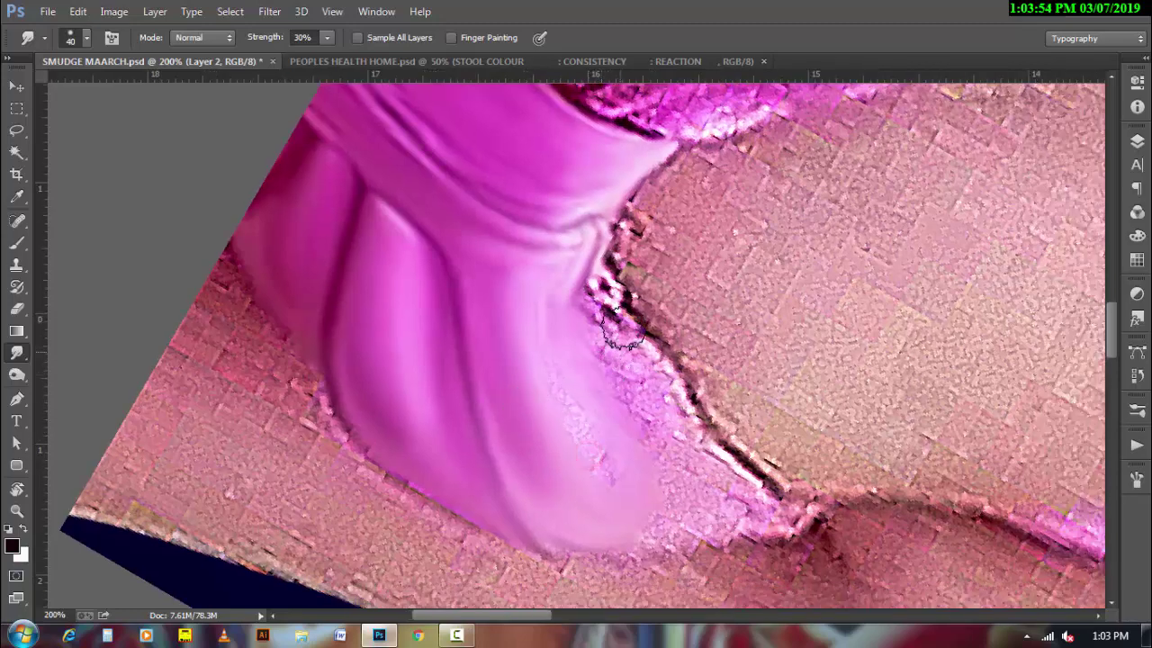
{"action": "left_click_drag", "start_coordinate": [585, 285], "coordinate": [617, 319]}
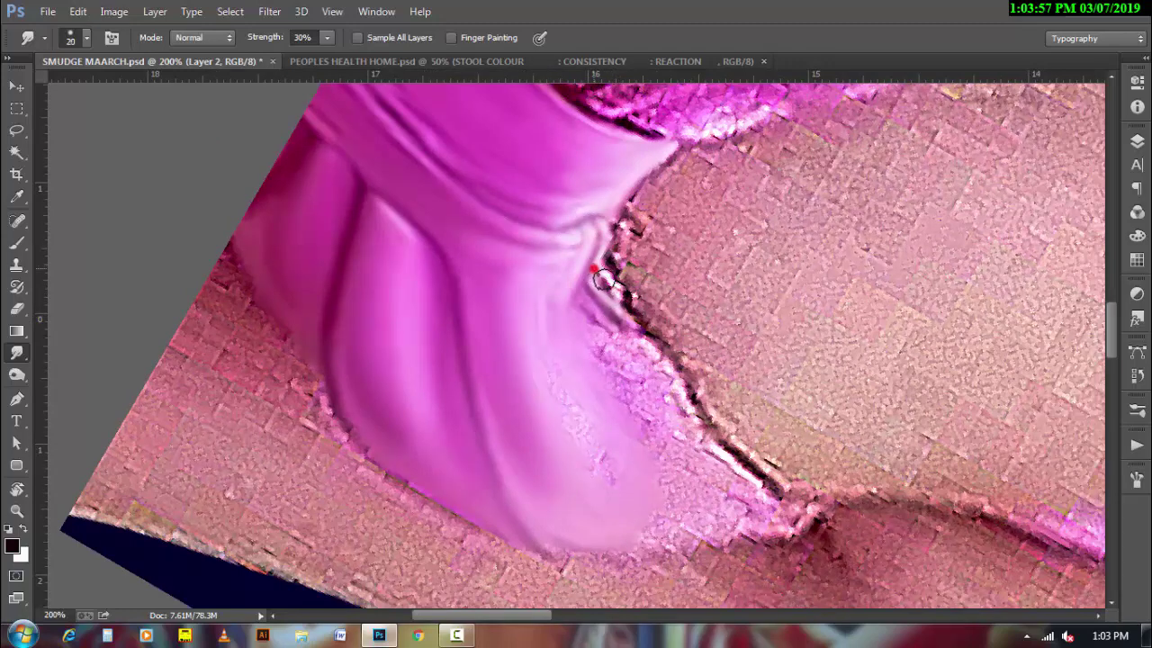
{"action": "left_click_drag", "start_coordinate": [603, 280], "coordinate": [659, 362]}
{"action": "mouse_move", "coordinate": [690, 429]}
{"action": "left_mouse_down"}
{"action": "mouse_move", "coordinate": [666, 383]}
{"action": "mouse_move", "coordinate": [638, 348]}
{"action": "mouse_move", "coordinate": [681, 411]}
{"action": "mouse_move", "coordinate": [619, 335]}
{"action": "mouse_move", "coordinate": [786, 510]}
{"action": "left_mouse_up"}
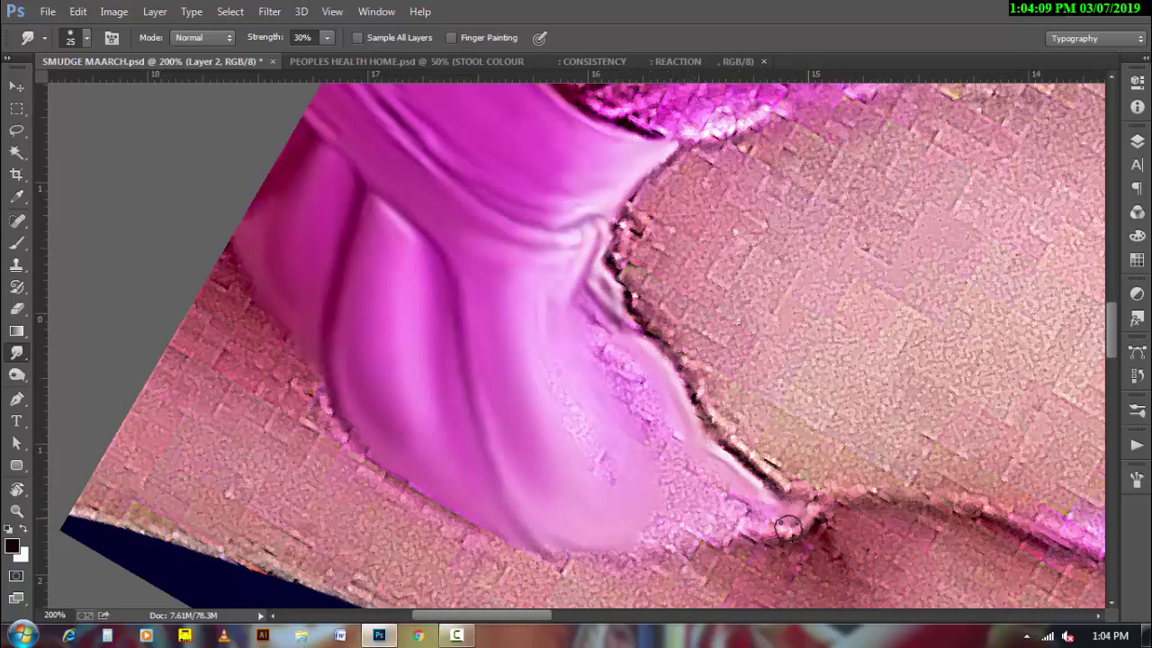
{"action": "left_click_drag", "start_coordinate": [579, 549], "coordinate": [651, 540]}
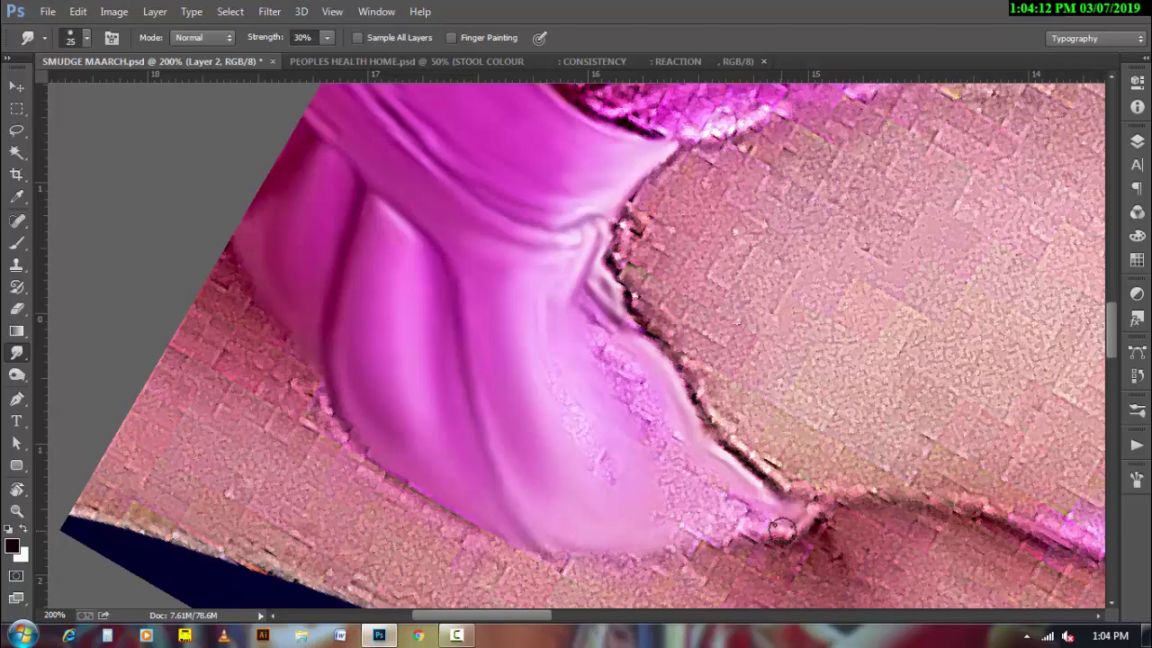
{"action": "left_click_drag", "start_coordinate": [780, 532], "coordinate": [658, 549]}
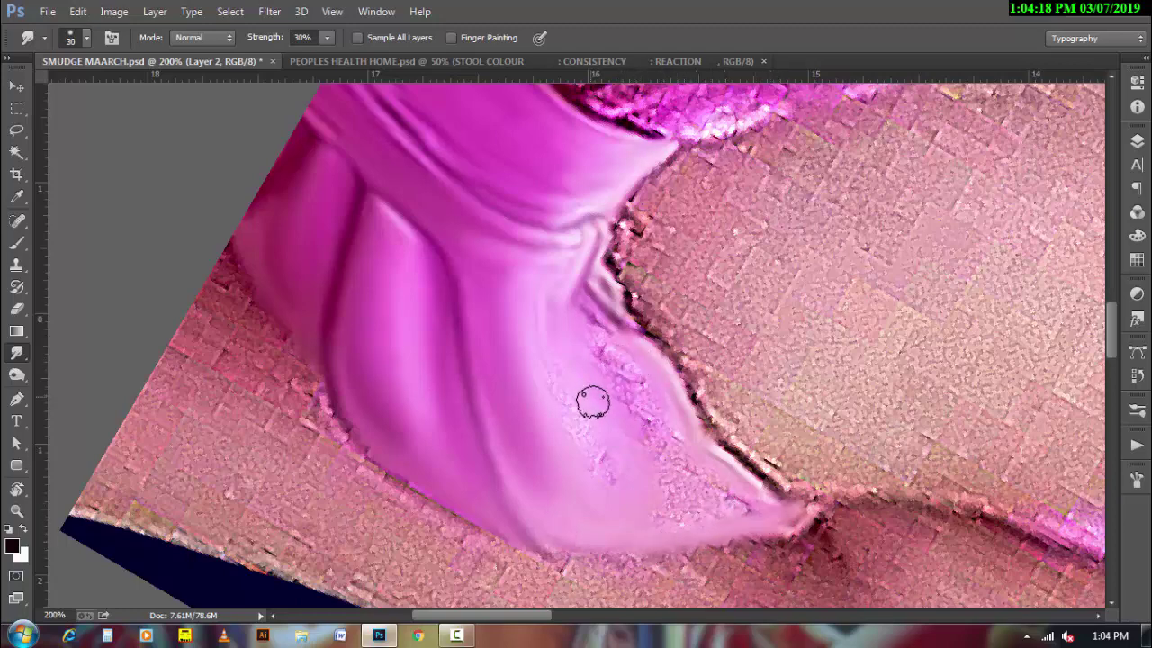
- Smooth the textured pink toward the tip, then rotate the view to 167°
{"action": "left_click_drag", "start_coordinate": [593, 402], "coordinate": [635, 496]}
{"action": "key", "text": "bracketright"}
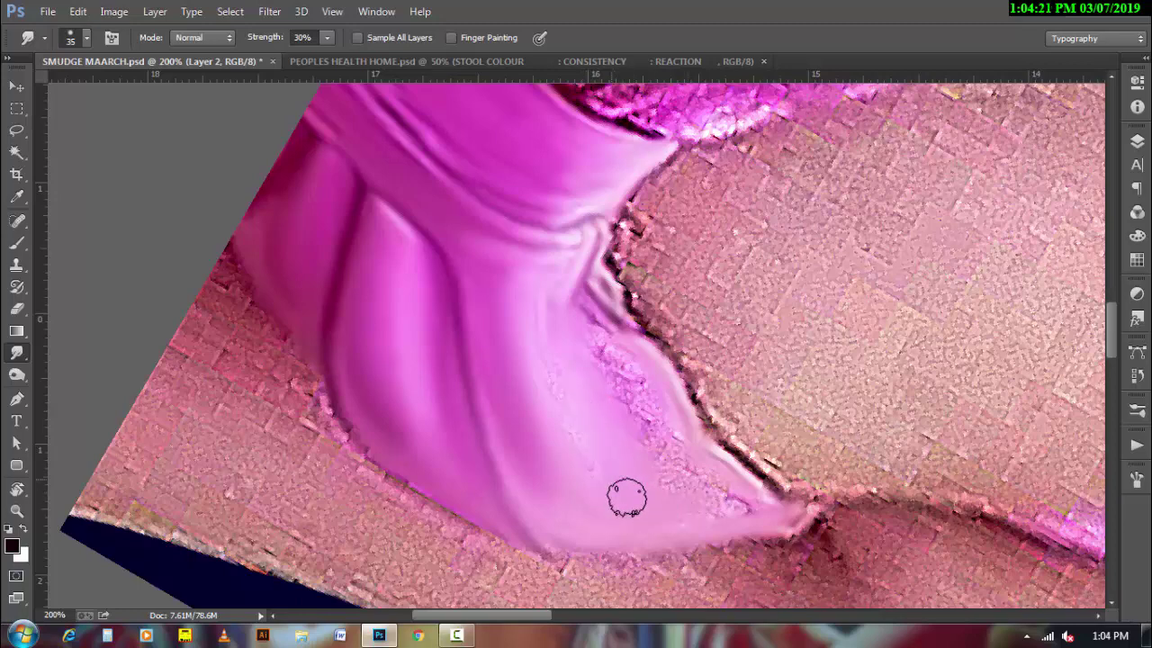
{"action": "mouse_move", "coordinate": [581, 465]}
{"action": "left_mouse_down"}
{"action": "mouse_move", "coordinate": [530, 342]}
{"action": "mouse_move", "coordinate": [590, 482]}
{"action": "mouse_move", "coordinate": [522, 394]}
{"action": "left_mouse_up"}
{"action": "key", "text": "bracketright"}
{"action": "left_click_drag", "start_coordinate": [496, 314], "coordinate": [535, 432]}
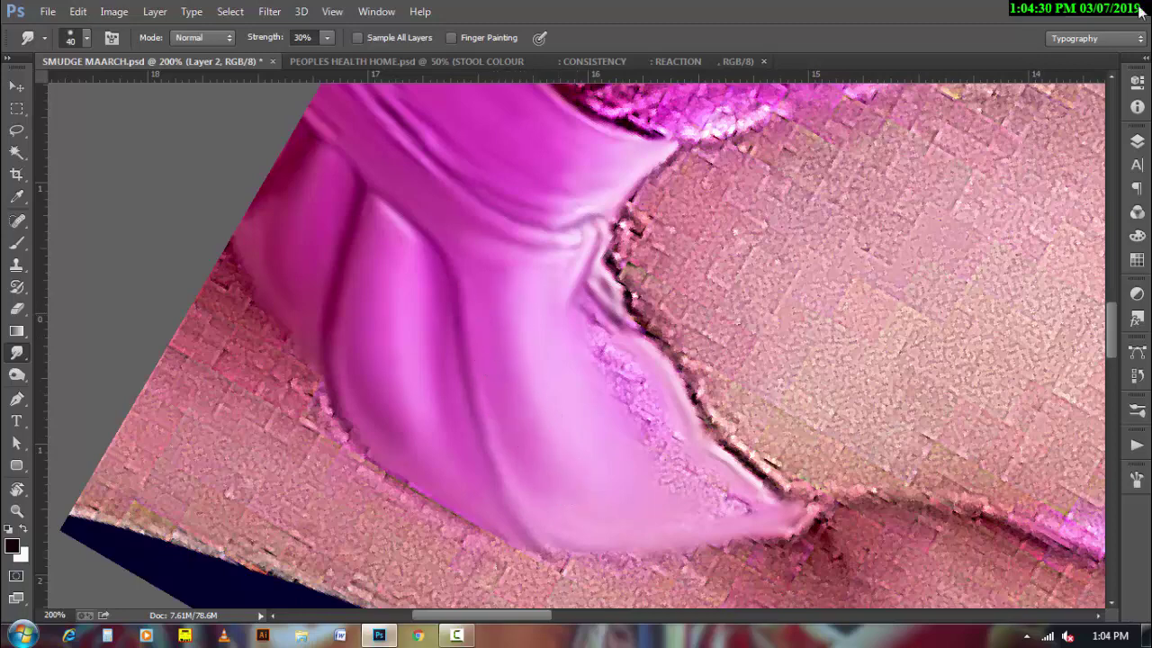
{"action": "key", "text": "r"}
{"action": "left_click_drag", "start_coordinate": [507, 394], "coordinate": [397, 384]}
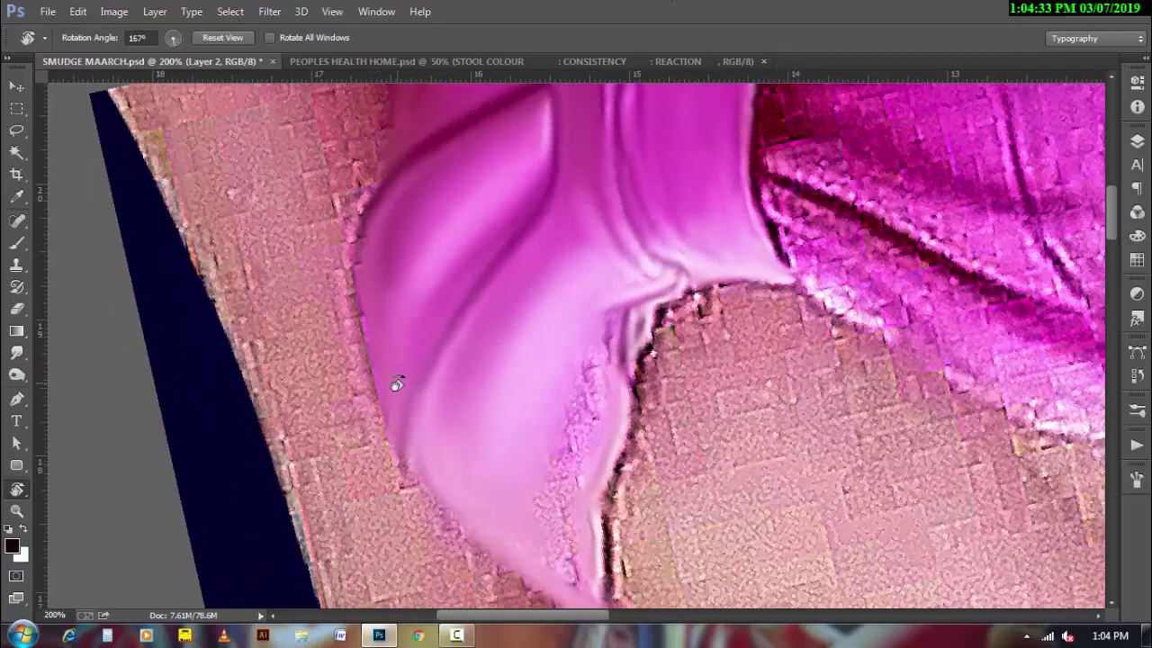
- Smudge the fold's top and lower fabric edges, then its speckled inner edge at brush size 25
{"action": "left_click_drag", "start_coordinate": [524, 436], "coordinate": [379, 347]}
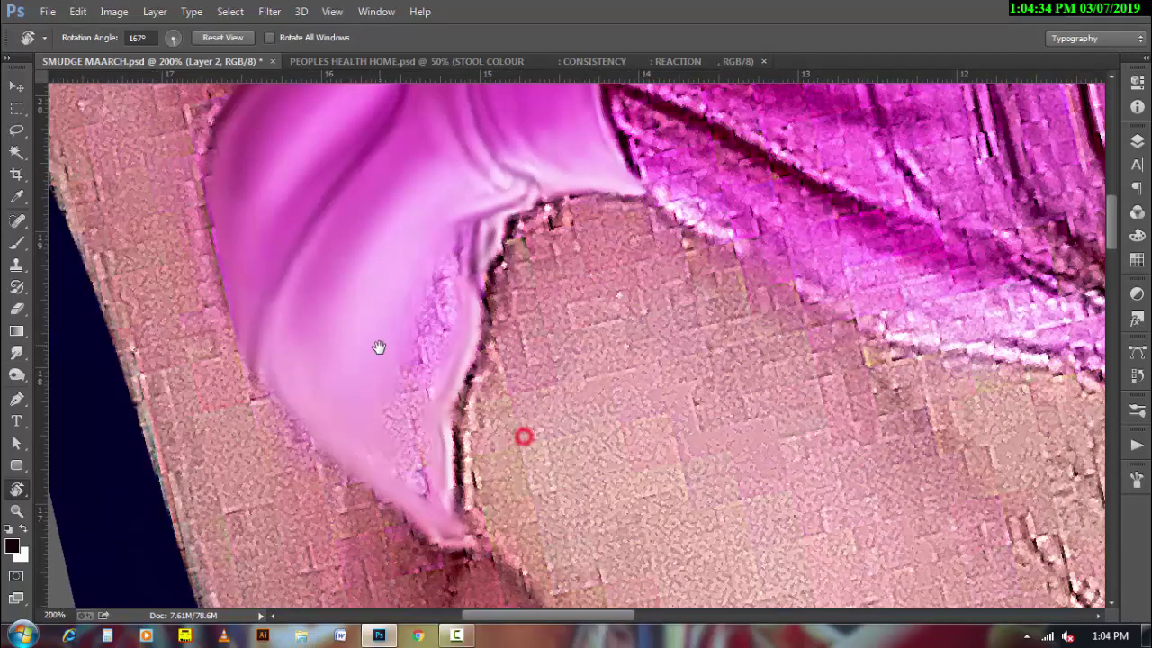
{"action": "left_click", "coordinate": [16, 352]}
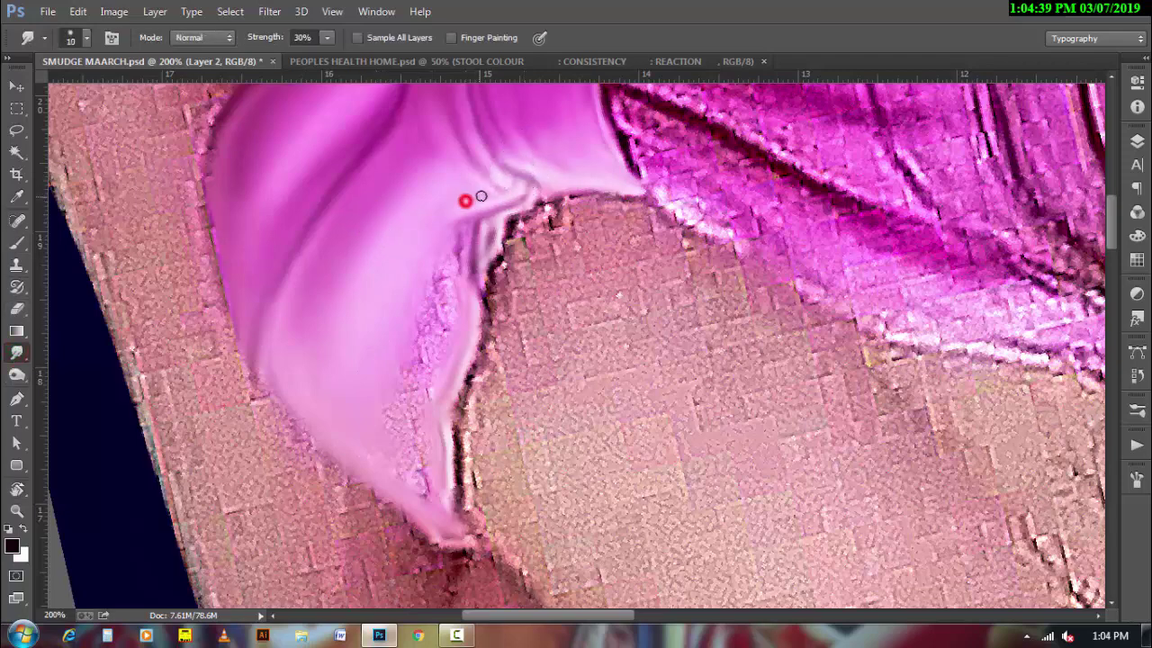
{"action": "mouse_move", "coordinate": [468, 178]}
{"action": "left_mouse_down"}
{"action": "mouse_move", "coordinate": [489, 167]}
{"action": "mouse_move", "coordinate": [507, 193]}
{"action": "left_mouse_up"}
{"action": "key", "text": "bracketright"}
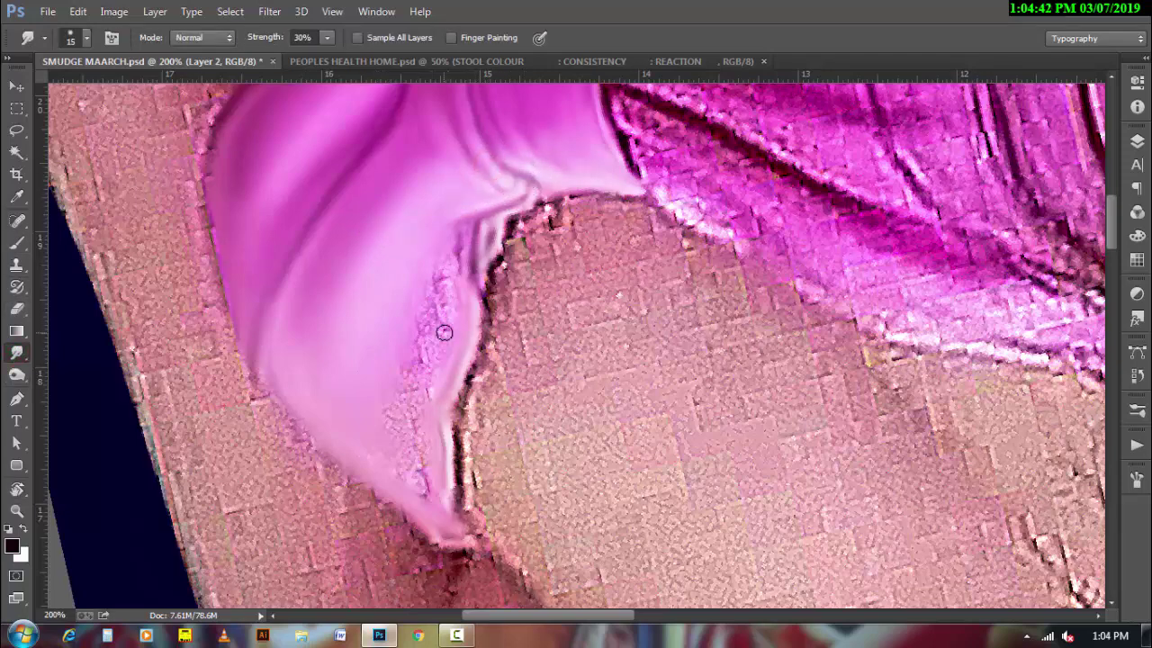
{"action": "mouse_move", "coordinate": [353, 439]}
{"action": "left_mouse_down"}
{"action": "mouse_move", "coordinate": [373, 471]}
{"action": "mouse_move", "coordinate": [388, 465]}
{"action": "left_mouse_up"}
{"action": "key", "text": "bracketright"}
{"action": "mouse_move", "coordinate": [461, 301]}
{"action": "left_mouse_down"}
{"action": "mouse_move", "coordinate": [450, 282]}
{"action": "mouse_move", "coordinate": [406, 419]}
{"action": "left_mouse_up"}
- Soften the fold's tip and right edge with 20-30 smudge strokes
{"action": "key", "text": "bracketleft"}
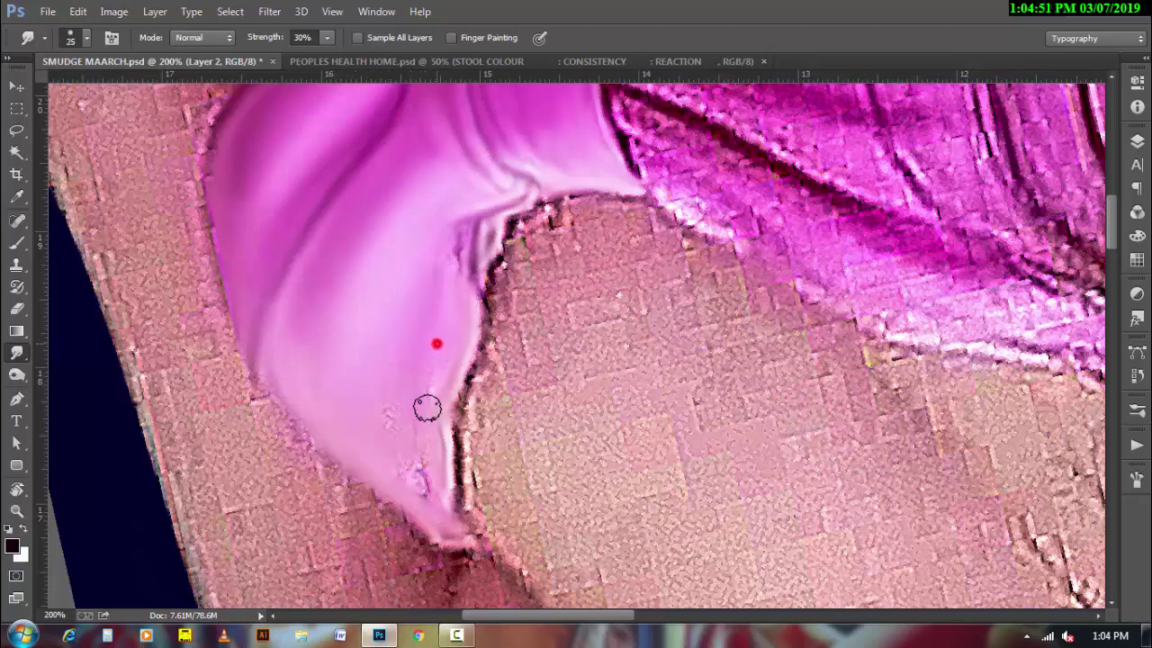
{"action": "mouse_move", "coordinate": [463, 288]}
{"action": "left_mouse_down"}
{"action": "mouse_move", "coordinate": [462, 236]}
{"action": "mouse_move", "coordinate": [406, 319]}
{"action": "mouse_move", "coordinate": [422, 469]}
{"action": "mouse_move", "coordinate": [401, 463]}
{"action": "mouse_move", "coordinate": [423, 491]}
{"action": "mouse_move", "coordinate": [351, 381]}
{"action": "left_mouse_up"}
{"action": "key", "text": "bracketleft"}
{"action": "key", "text": "bracketright"}
{"action": "key", "text": "bracketright"}
{"action": "key", "text": "bracketleft"}
{"action": "key", "text": "bracketright"}
{"action": "left_click_drag", "start_coordinate": [318, 320], "coordinate": [325, 418]}
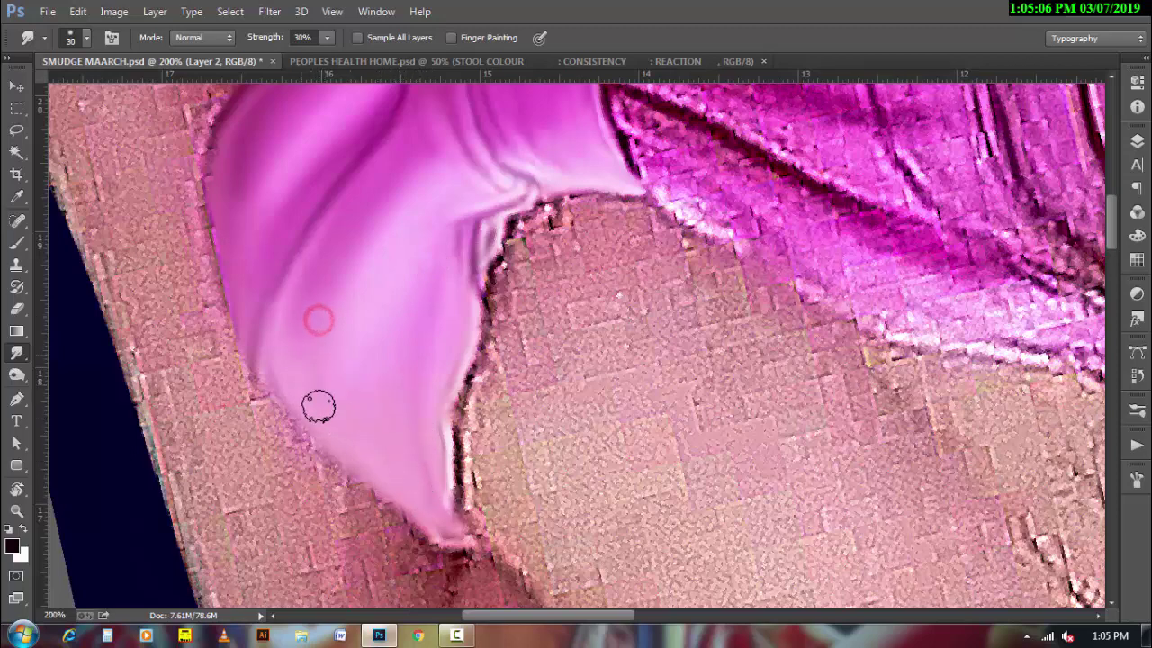
{"action": "key", "text": "bracketleft"}
{"action": "key", "text": "bracketleft"}
{"action": "left_click_drag", "start_coordinate": [419, 367], "coordinate": [456, 538]}
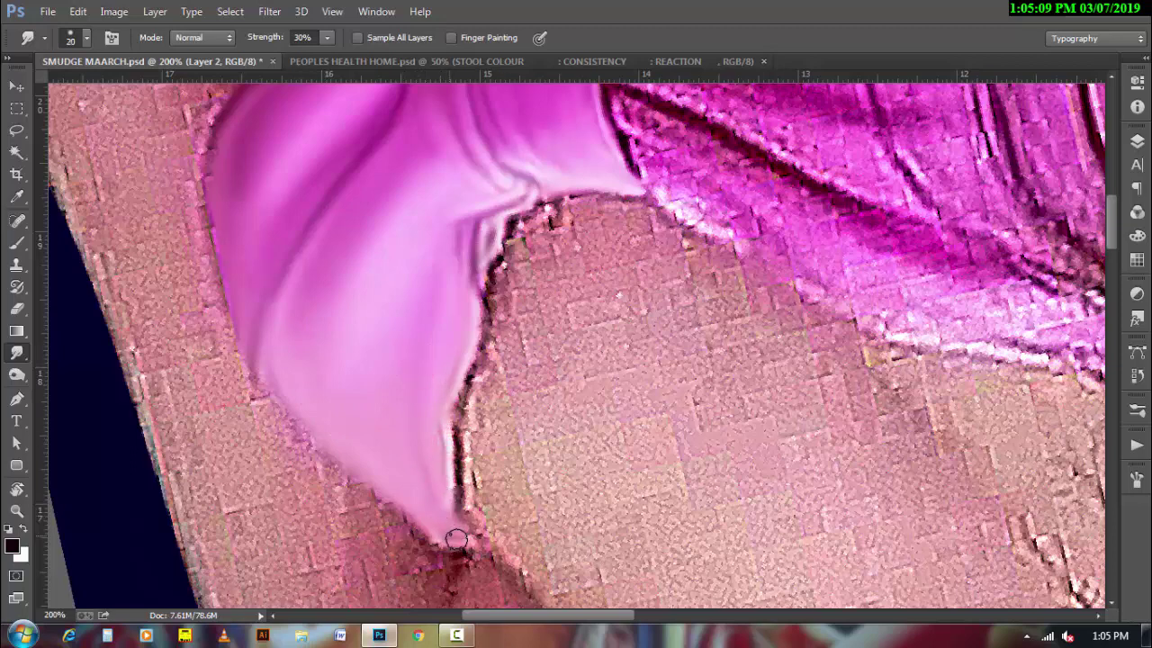
{"action": "scroll", "coordinate": [447, 469], "scroll_direction": "down", "scroll_amount": 5}
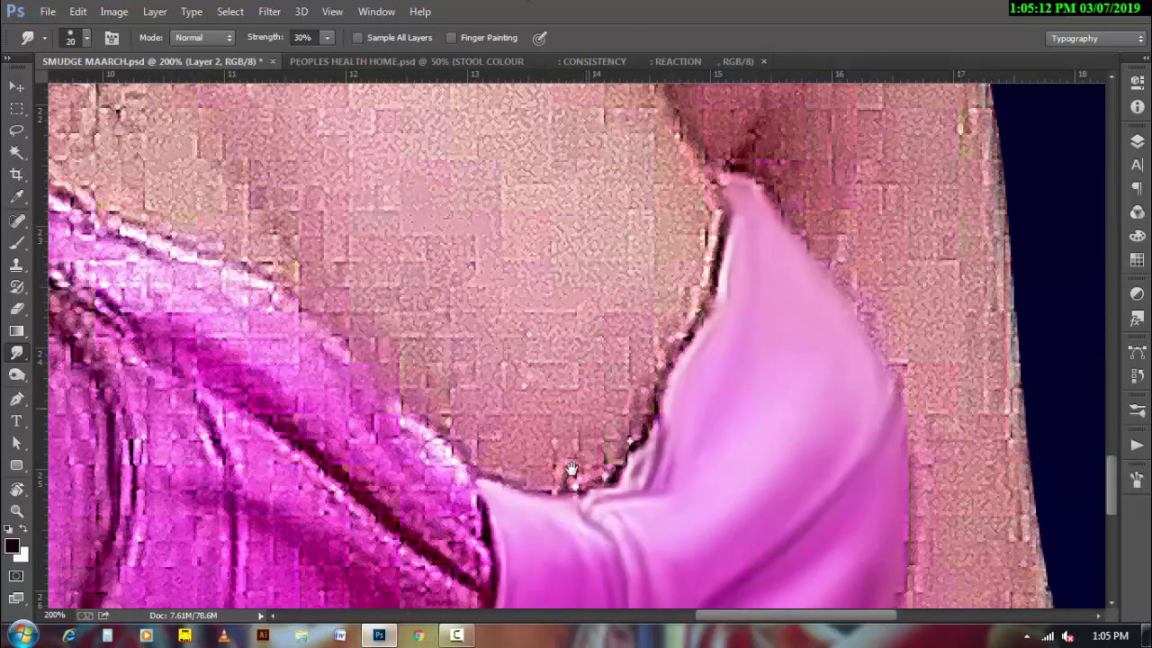
- Dab-smudge down the second pink fold with a 35-40 brush
{"action": "left_click_drag", "start_coordinate": [573, 525], "coordinate": [568, 290]}
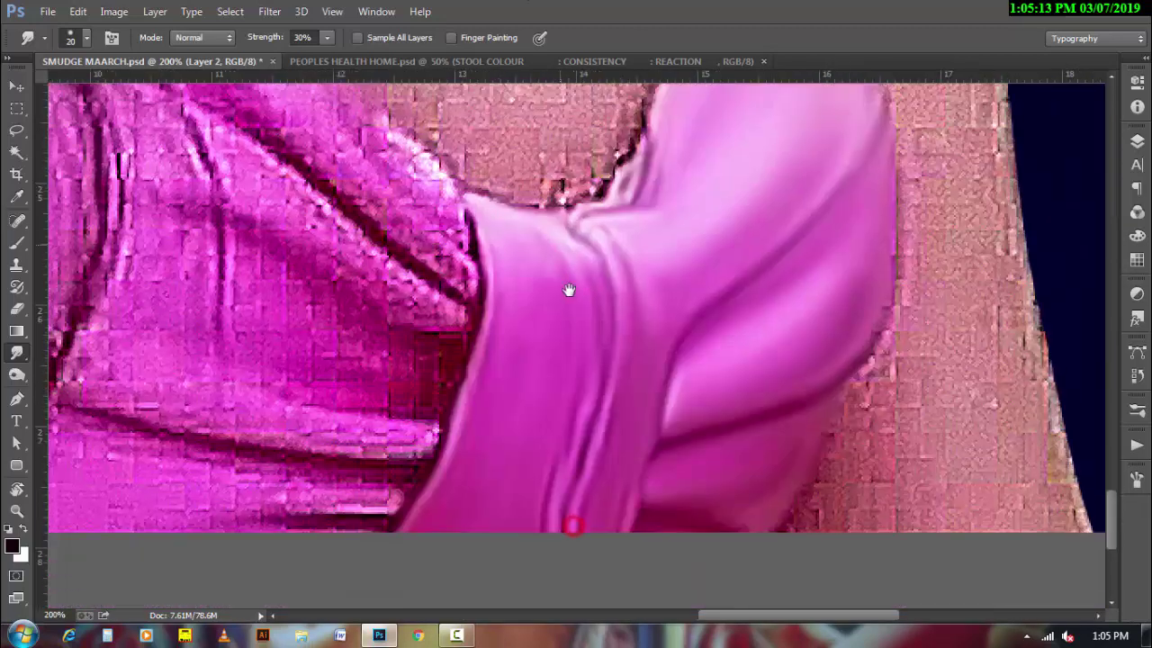
{"action": "left_click", "coordinate": [509, 244]}
{"action": "key", "text": "bracketright"}
{"action": "key", "text": "bracketright"}
{"action": "left_click", "coordinate": [567, 261]}
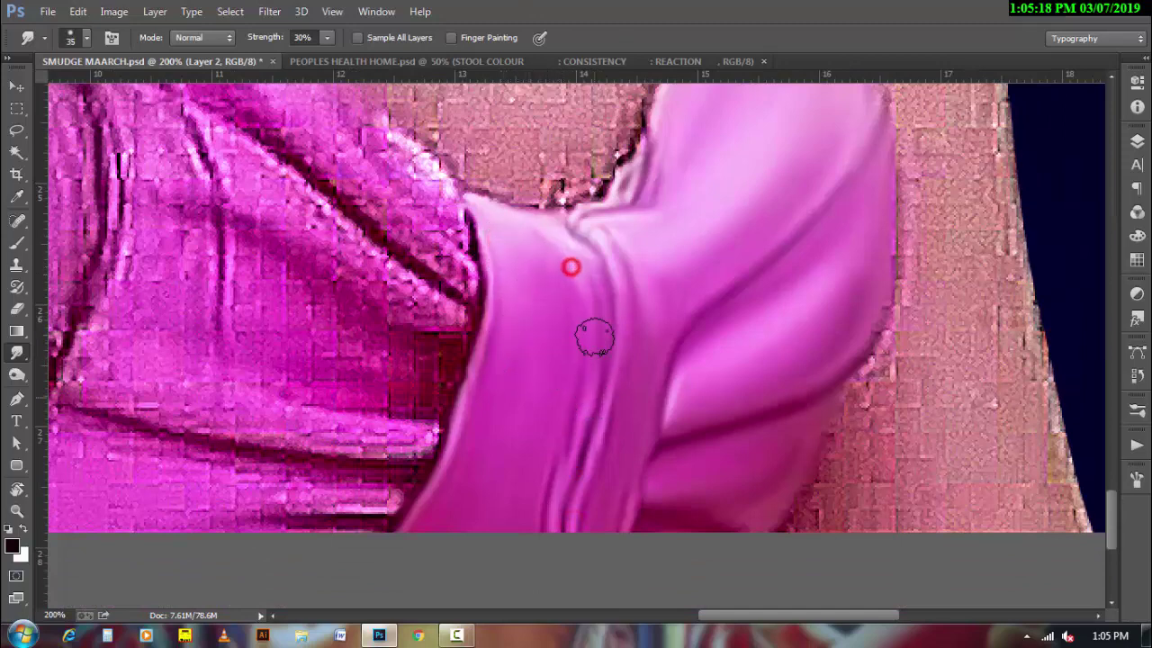
{"action": "key", "text": "bracketleft"}
{"action": "left_click", "coordinate": [558, 355]}
{"action": "left_click", "coordinate": [520, 450]}
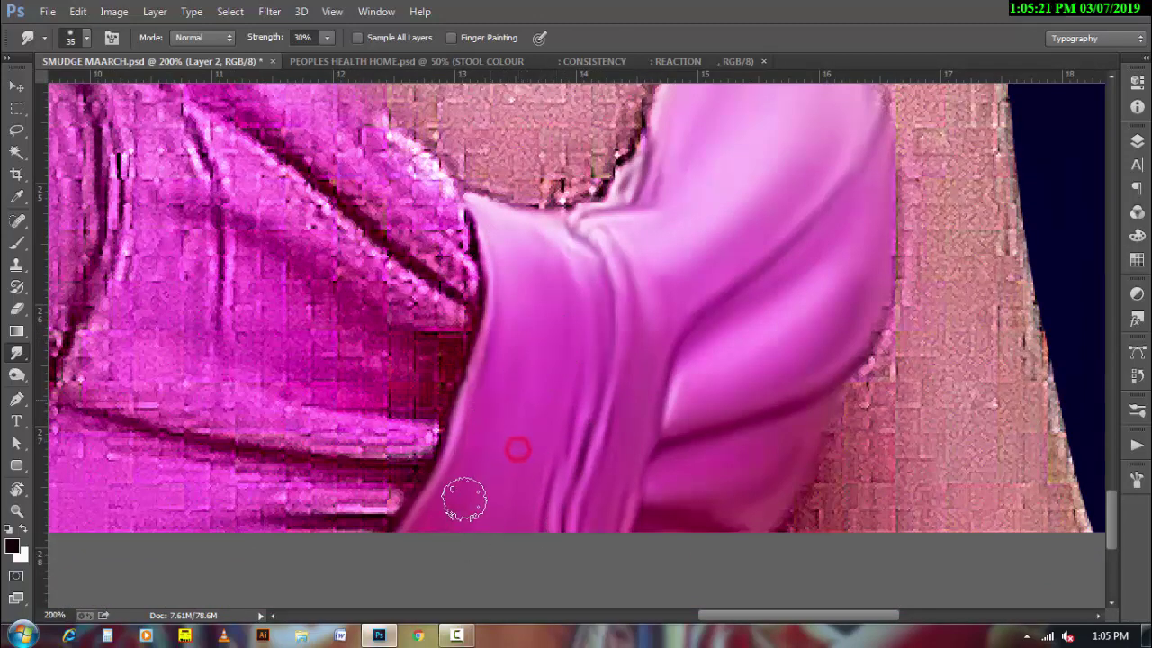
- Soften the fold's dark edges with a 25-30 brush, then fit the whole image on screen
{"action": "key", "text": "bracketleft"}
{"action": "left_click", "coordinate": [579, 285]}
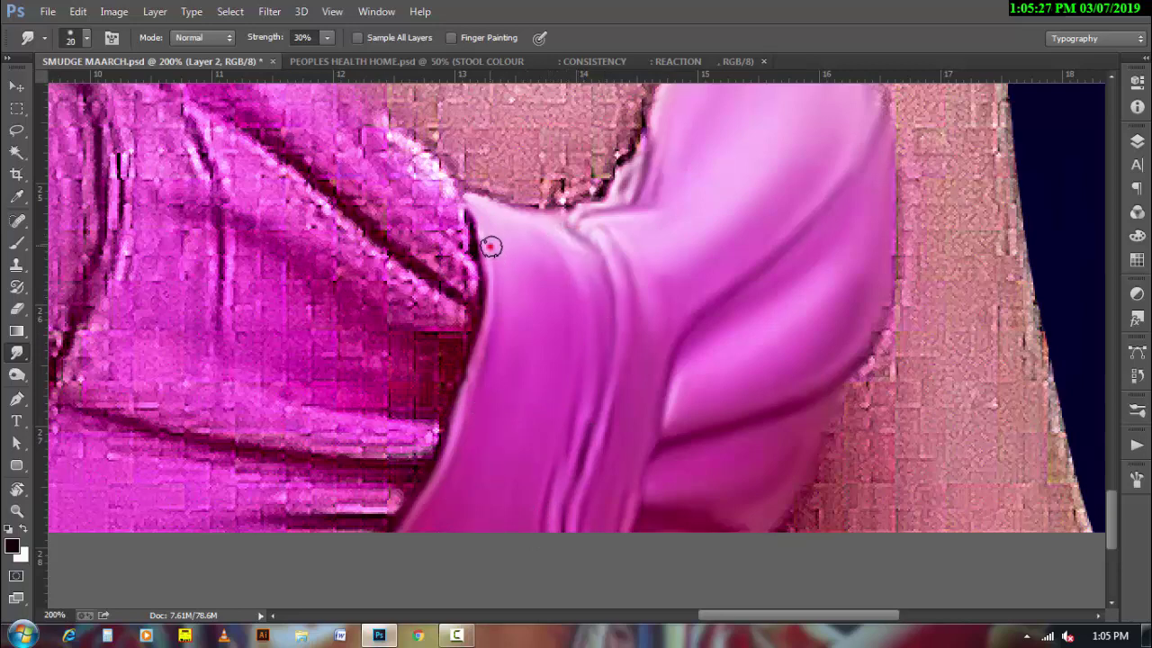
{"action": "left_click_drag", "start_coordinate": [491, 246], "coordinate": [479, 358]}
{"action": "key", "text": "bracketright"}
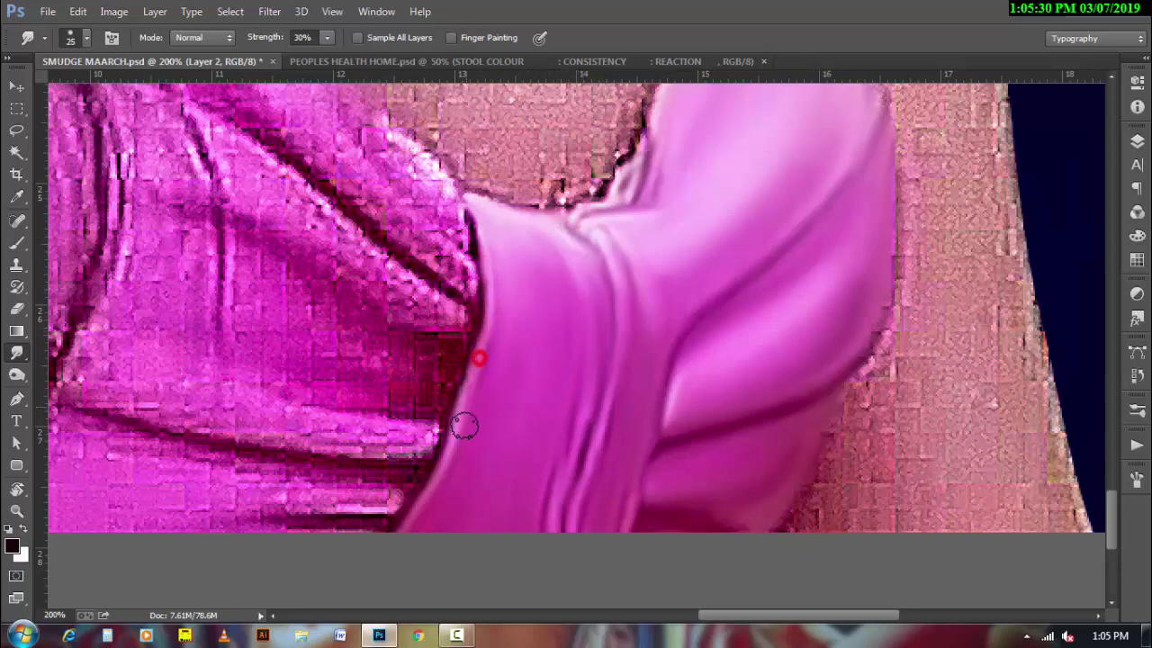
{"action": "left_click_drag", "start_coordinate": [465, 425], "coordinate": [450, 461]}
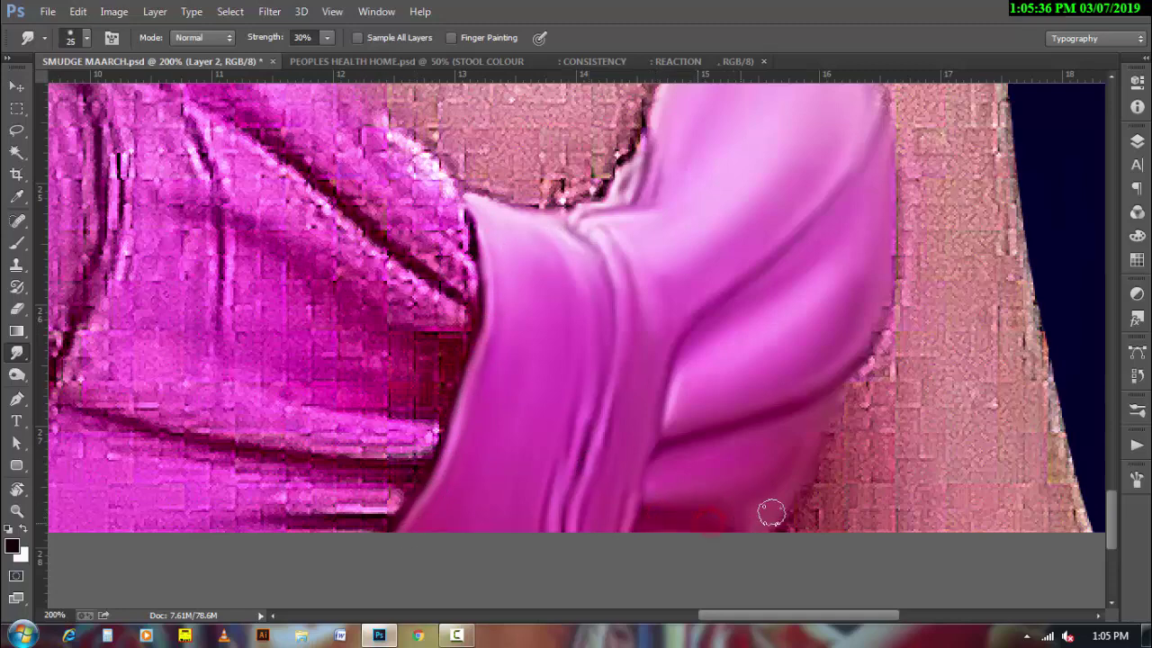
{"action": "left_click", "coordinate": [567, 445], "text": "alt"}
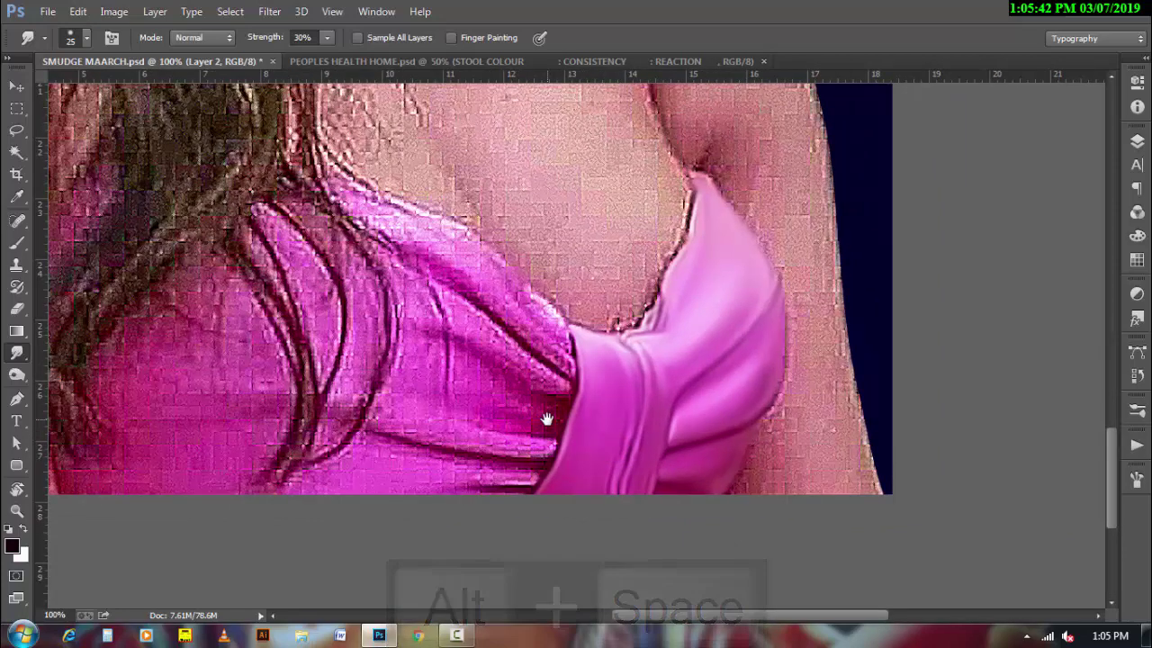
{"action": "key", "text": "ctrl+0"}
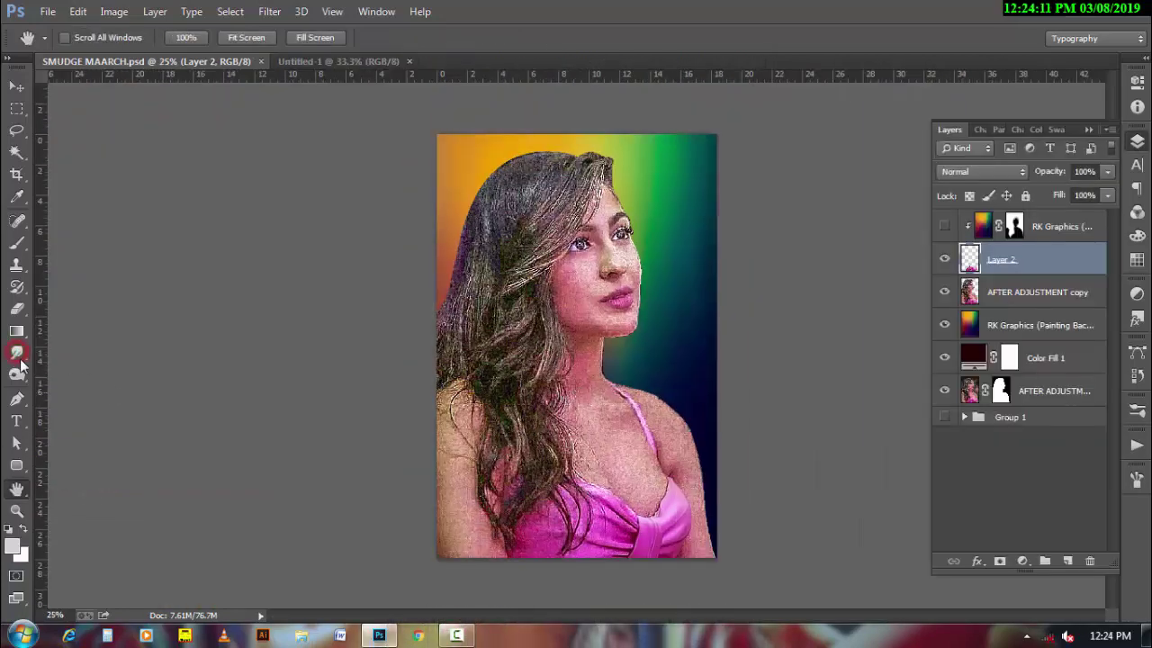
{"action": "left_click", "coordinate": [17, 352]}
- Rotate the canvas view to 73° and blend the dark fold lines near the waistband
{"action": "scroll", "coordinate": [586, 543], "scroll_direction": "up", "scroll_amount": 5}
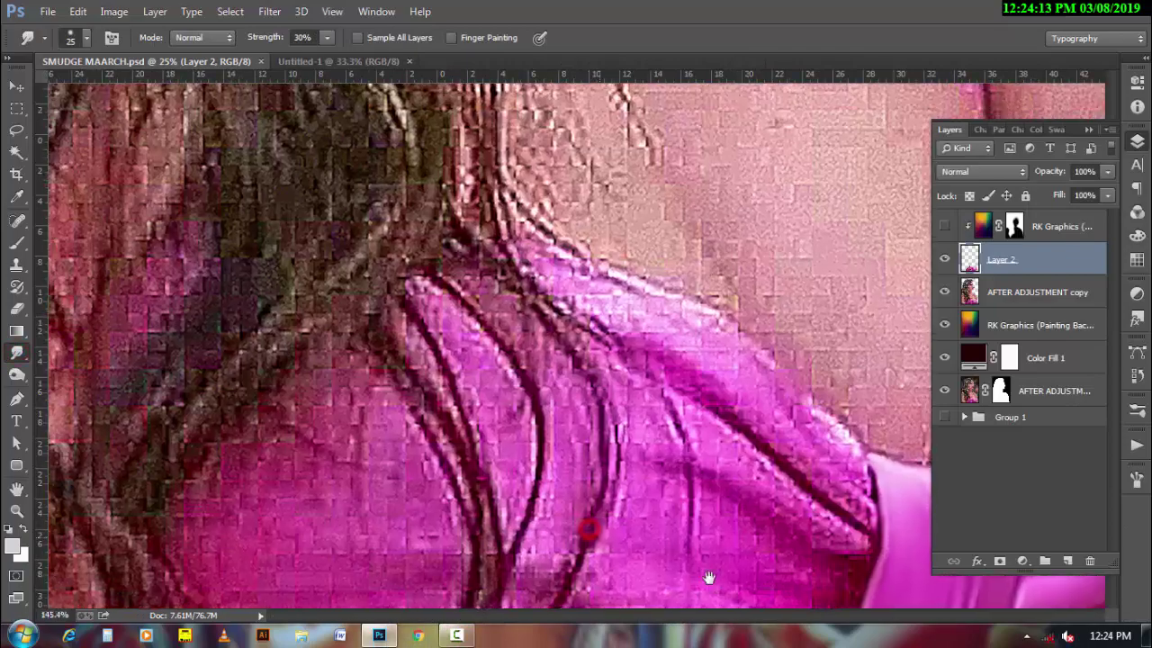
{"action": "key", "text": "r"}
{"action": "left_click_drag", "start_coordinate": [514, 433], "coordinate": [525, 415]}
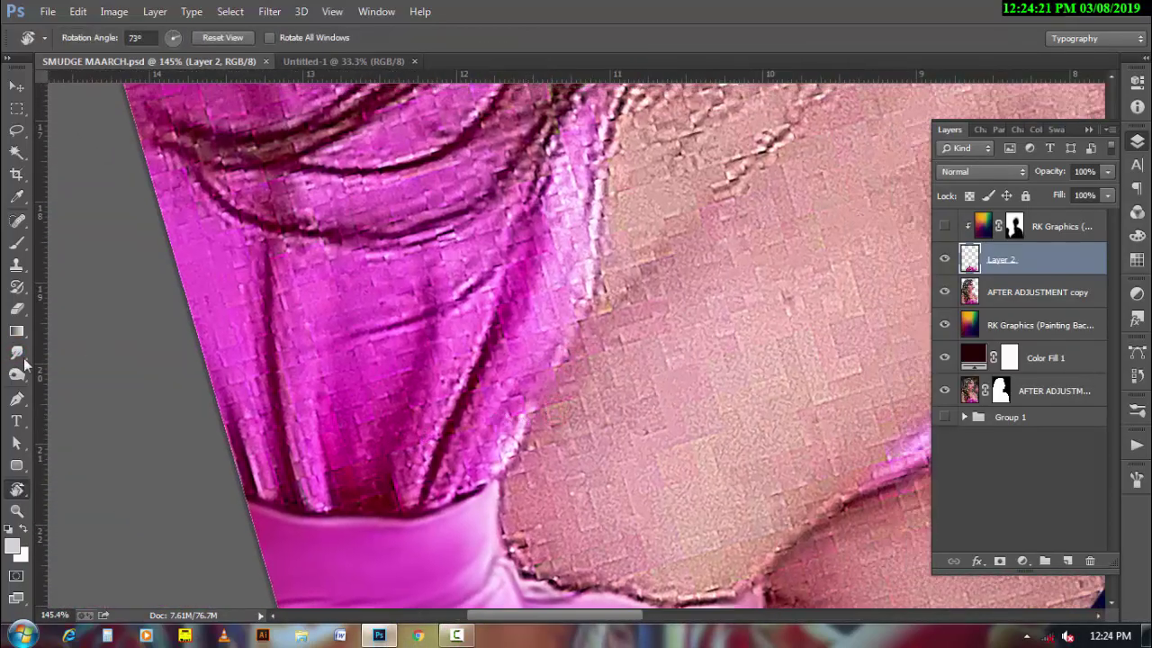
{"action": "left_click", "coordinate": [17, 353]}
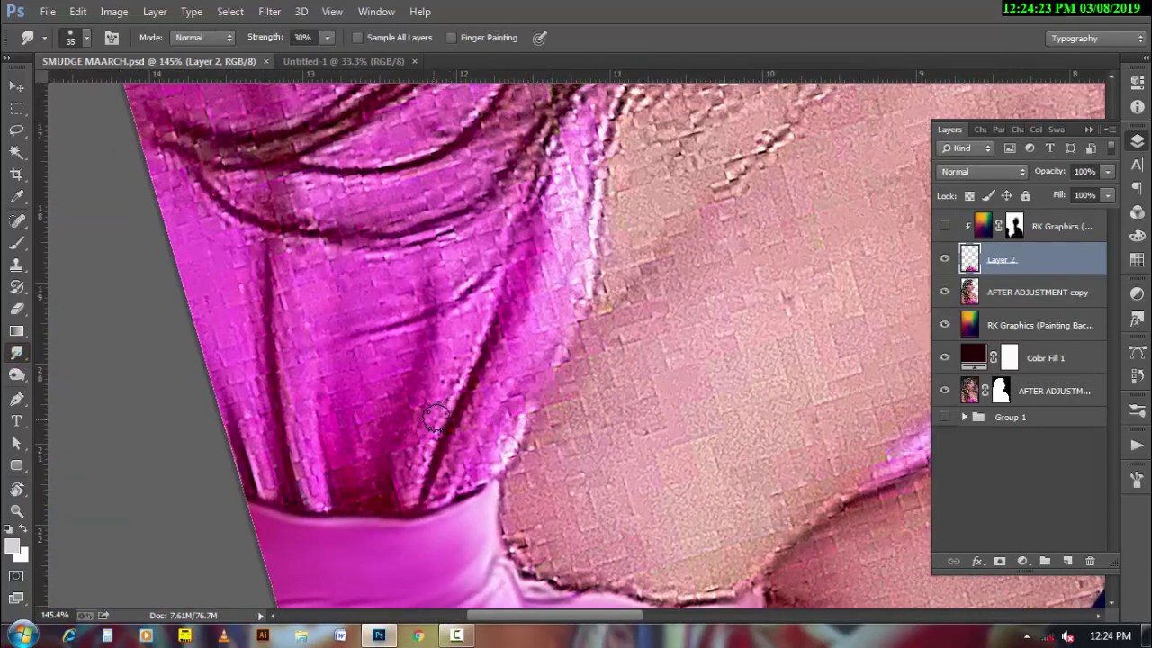
{"action": "mouse_move", "coordinate": [445, 387]}
{"action": "left_mouse_down"}
{"action": "mouse_move", "coordinate": [450, 326]}
{"action": "mouse_move", "coordinate": [455, 400]}
{"action": "mouse_move", "coordinate": [409, 504]}
{"action": "left_mouse_up"}
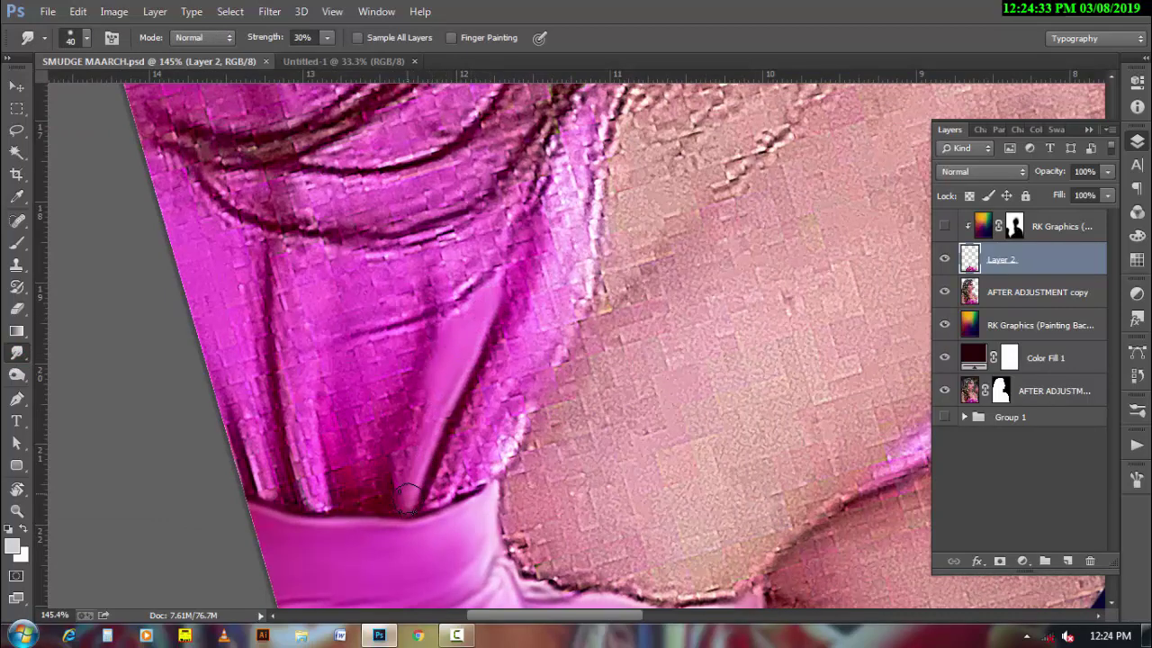
{"action": "key", "text": "bracketleft"}
{"action": "mouse_move", "coordinate": [444, 470]}
{"action": "left_mouse_down"}
{"action": "mouse_move", "coordinate": [427, 505]}
{"action": "mouse_move", "coordinate": [454, 482]}
{"action": "mouse_move", "coordinate": [518, 349]}
{"action": "mouse_move", "coordinate": [502, 319]}
{"action": "left_mouse_up"}
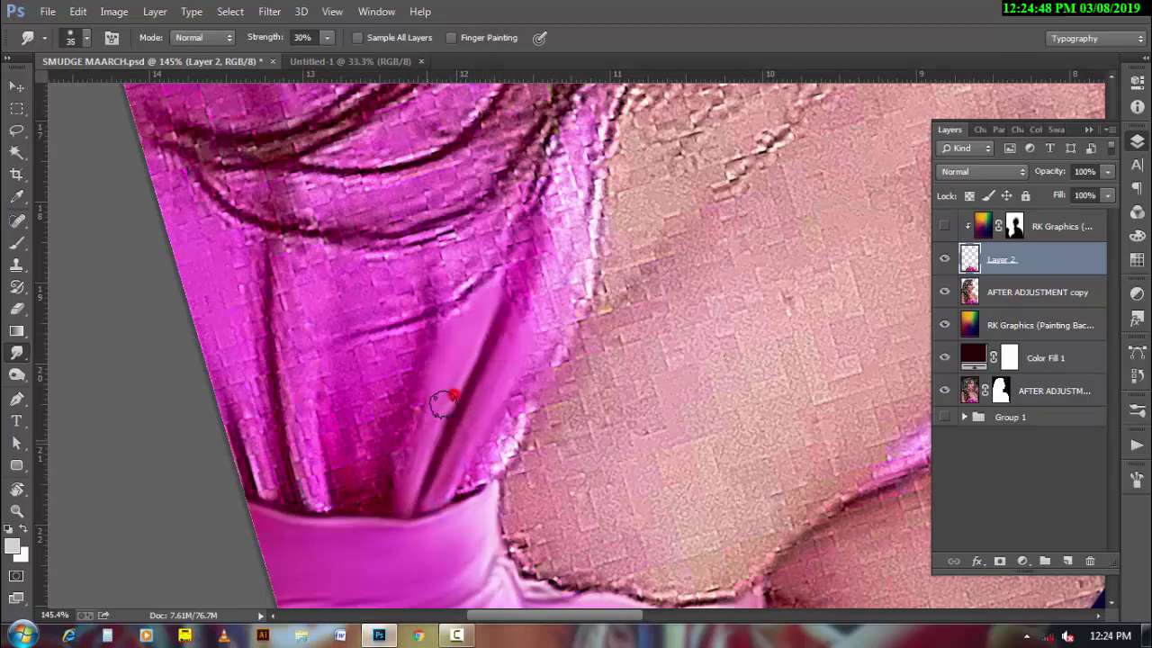
{"action": "mouse_move", "coordinate": [443, 405]}
{"action": "left_mouse_down"}
{"action": "mouse_move", "coordinate": [512, 425]}
{"action": "mouse_move", "coordinate": [483, 473]}
{"action": "left_mouse_up"}
- Smooth the left fold and the dress's left edge with a 30-40 smudge brush
{"action": "key", "text": "bracketleft"}
{"action": "left_click_drag", "start_coordinate": [272, 477], "coordinate": [268, 439]}
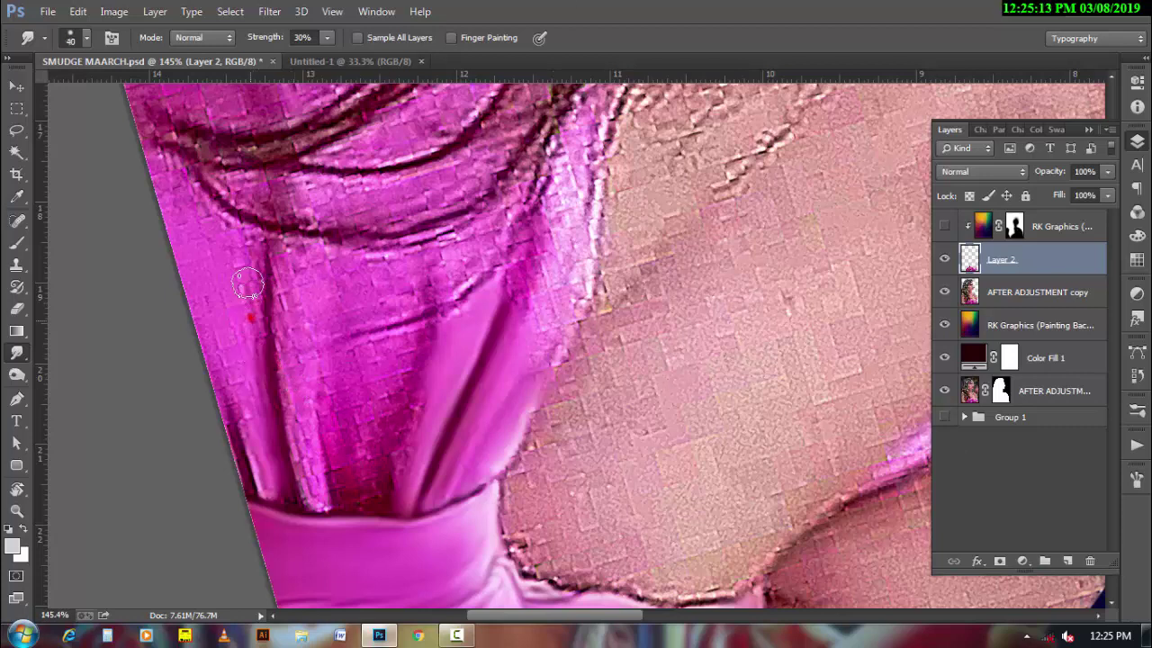
{"action": "mouse_move", "coordinate": [248, 285]}
{"action": "left_mouse_down"}
{"action": "mouse_move", "coordinate": [206, 216]}
{"action": "mouse_move", "coordinate": [165, 180]}
{"action": "mouse_move", "coordinate": [239, 232]}
{"action": "mouse_move", "coordinate": [254, 260]}
{"action": "mouse_move", "coordinate": [237, 441]}
{"action": "mouse_move", "coordinate": [268, 485]}
{"action": "left_mouse_up"}
{"action": "key", "text": "bracketleft"}
{"action": "key", "text": "bracketleft"}
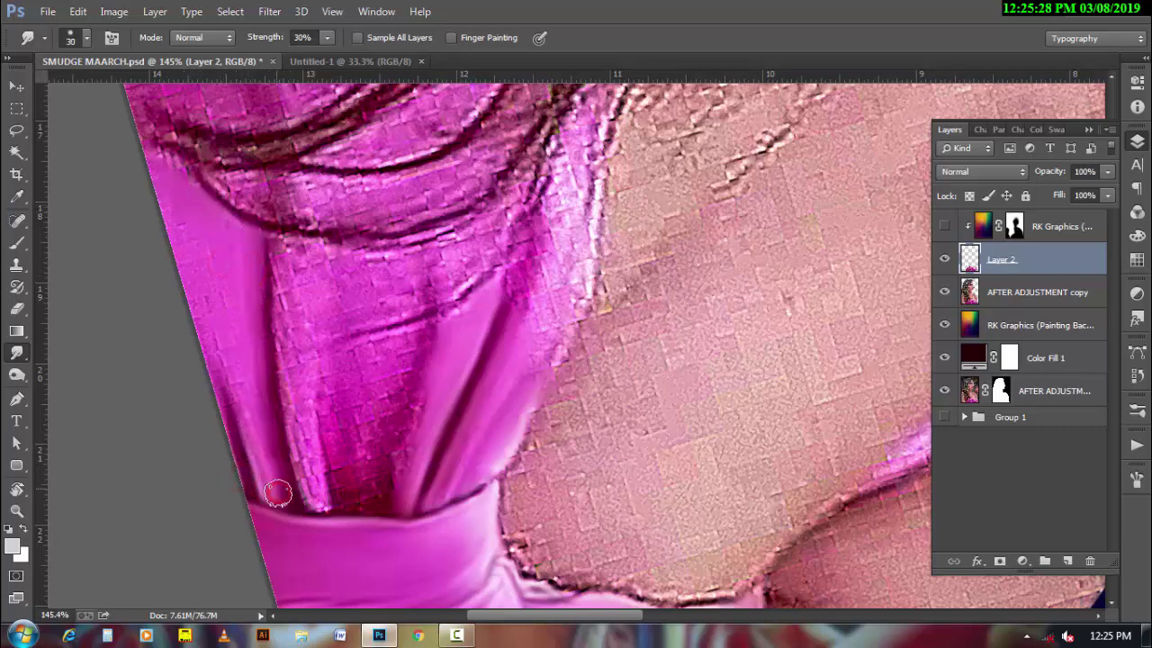
{"action": "key", "text": "bracketright"}
{"action": "key", "text": "bracketright"}
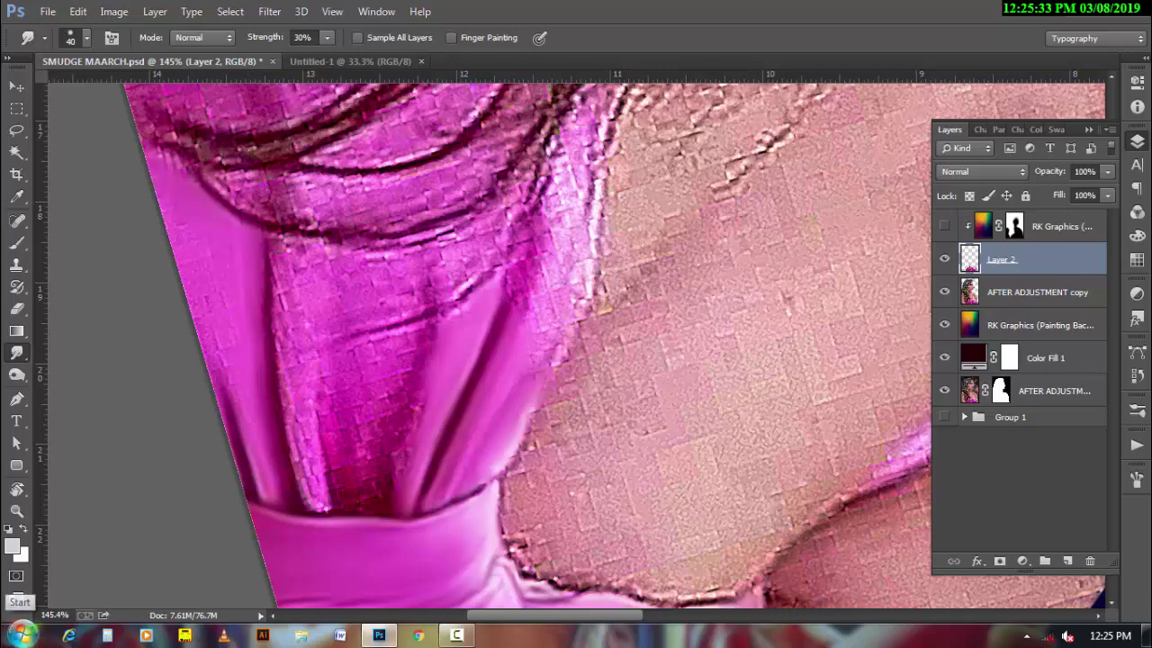
{"action": "left_click_drag", "start_coordinate": [179, 230], "coordinate": [213, 352]}
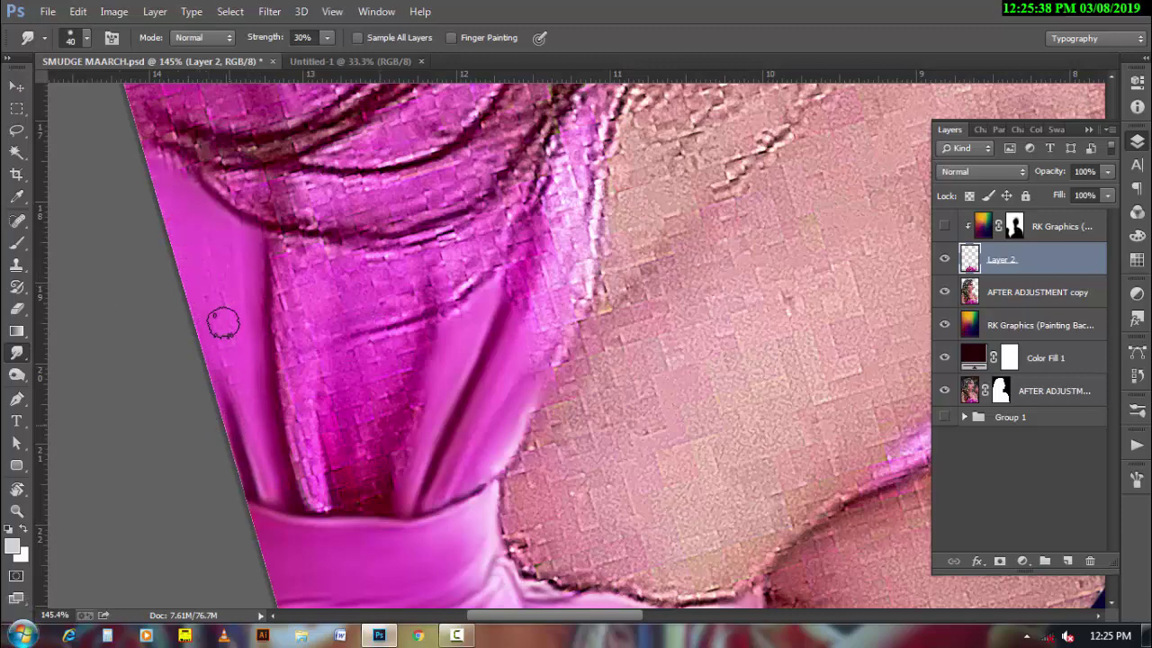
{"action": "key", "text": "F5"}
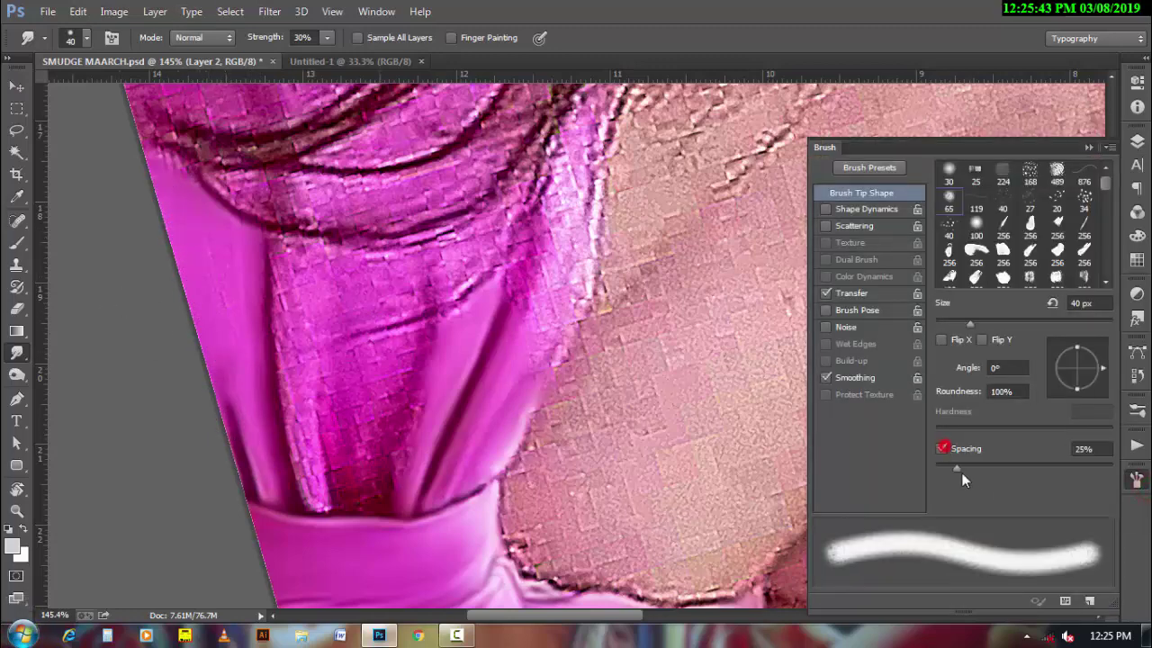
- Smudge the fabric edge beside the skin and toggle the brush Spacing option
{"action": "left_click", "coordinate": [1137, 480]}
{"action": "scroll", "coordinate": [586, 347], "scroll_direction": "up", "scroll_amount": 2}
{"action": "scroll", "coordinate": [544, 209], "scroll_direction": "up", "scroll_amount": 2}
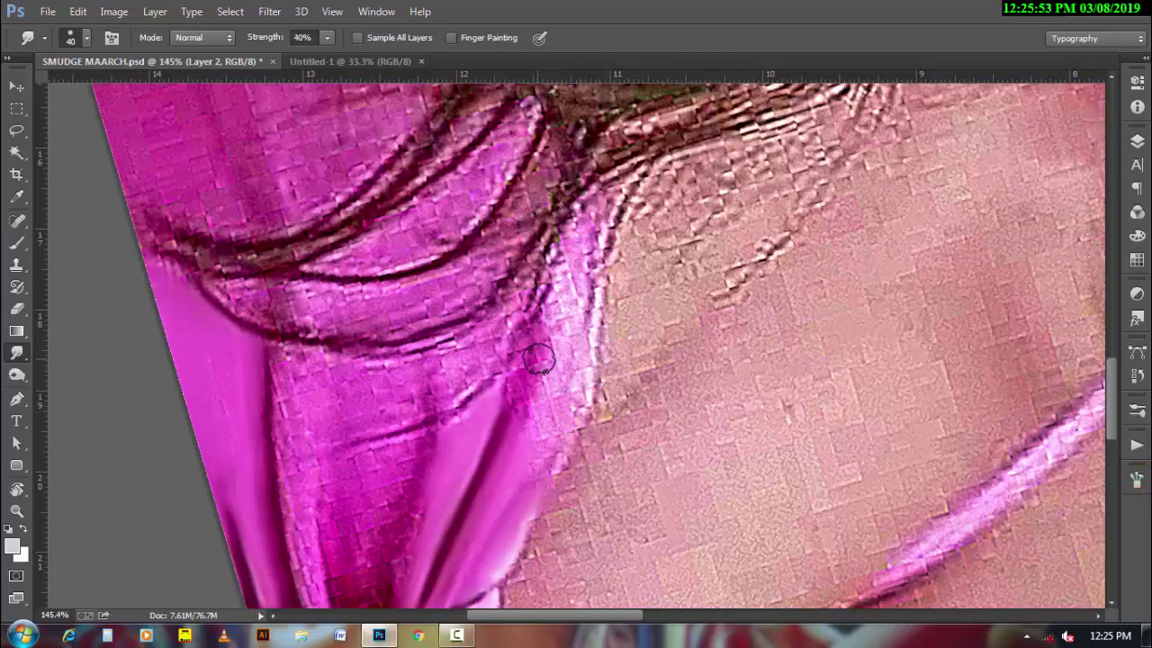
{"action": "key", "text": "bracketleft"}
{"action": "left_click_drag", "start_coordinate": [522, 342], "coordinate": [509, 409]}
{"action": "left_click", "coordinate": [1137, 480]}
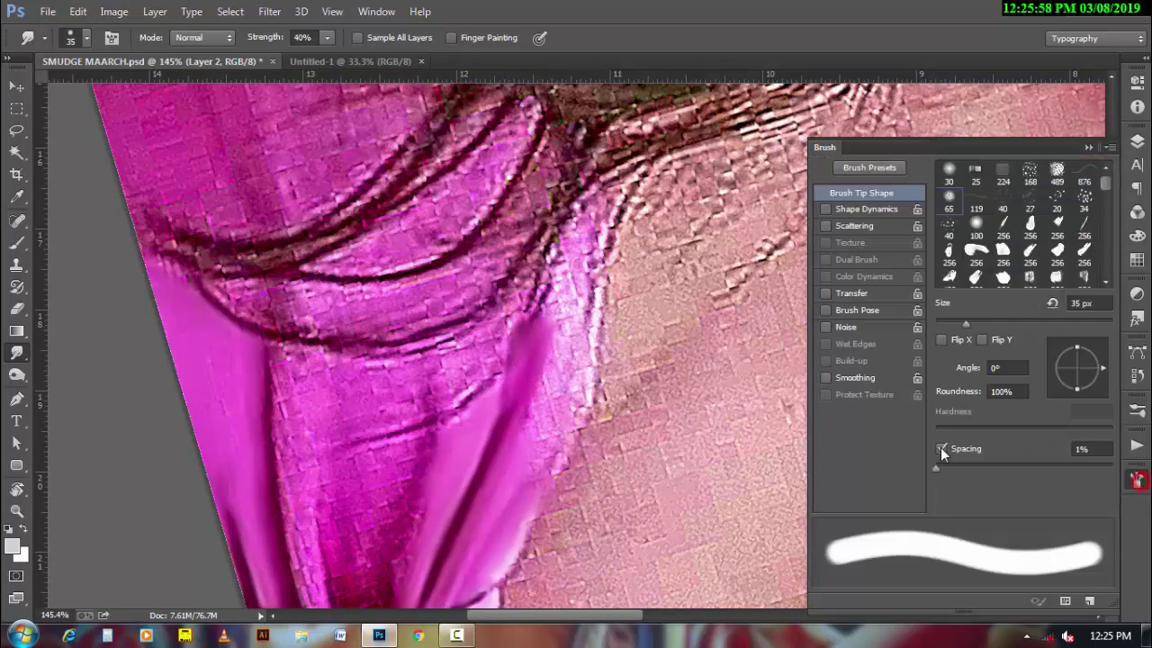
{"action": "left_click", "coordinate": [942, 453]}
{"action": "key", "text": "F5"}
- Reshape the pink fabric edge beside the skin with 30-40 smudge strokes
{"action": "mouse_move", "coordinate": [565, 380]}
{"action": "left_mouse_down"}
{"action": "mouse_move", "coordinate": [553, 334]}
{"action": "mouse_move", "coordinate": [531, 427]}
{"action": "mouse_move", "coordinate": [573, 407]}
{"action": "mouse_move", "coordinate": [545, 465]}
{"action": "left_mouse_up"}
{"action": "key", "text": "bracketleft"}
{"action": "left_click_drag", "start_coordinate": [561, 406], "coordinate": [537, 455]}
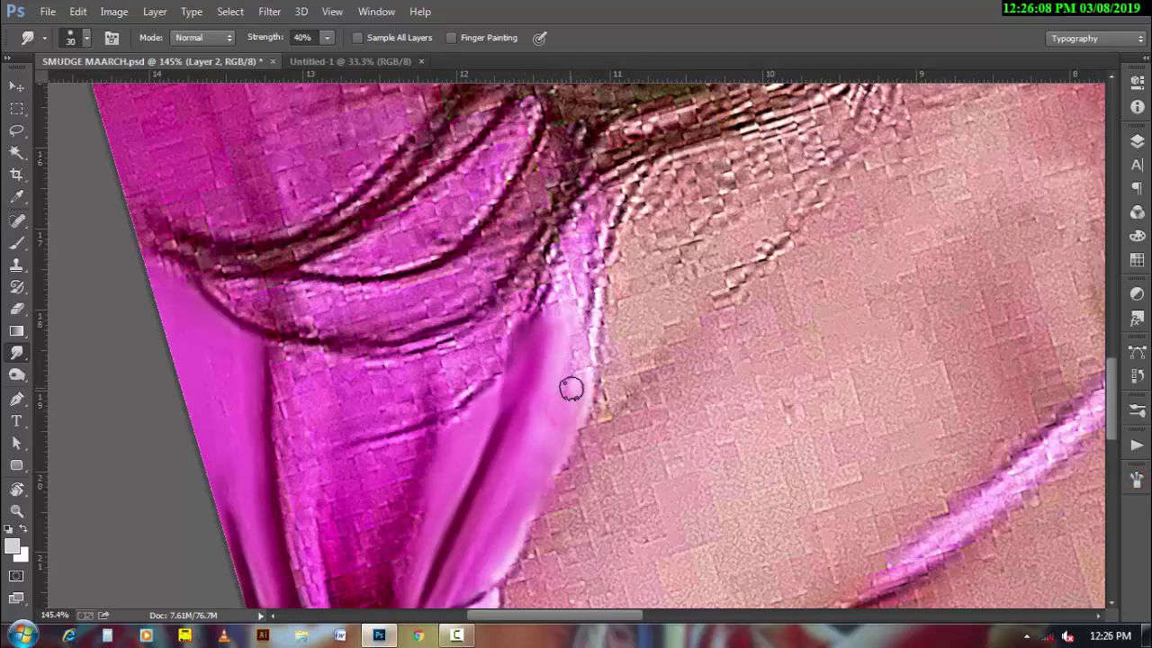
{"action": "key", "text": "bracketright"}
{"action": "left_click_drag", "start_coordinate": [547, 386], "coordinate": [566, 356]}
{"action": "left_click_drag", "start_coordinate": [401, 541], "coordinate": [566, 424]}
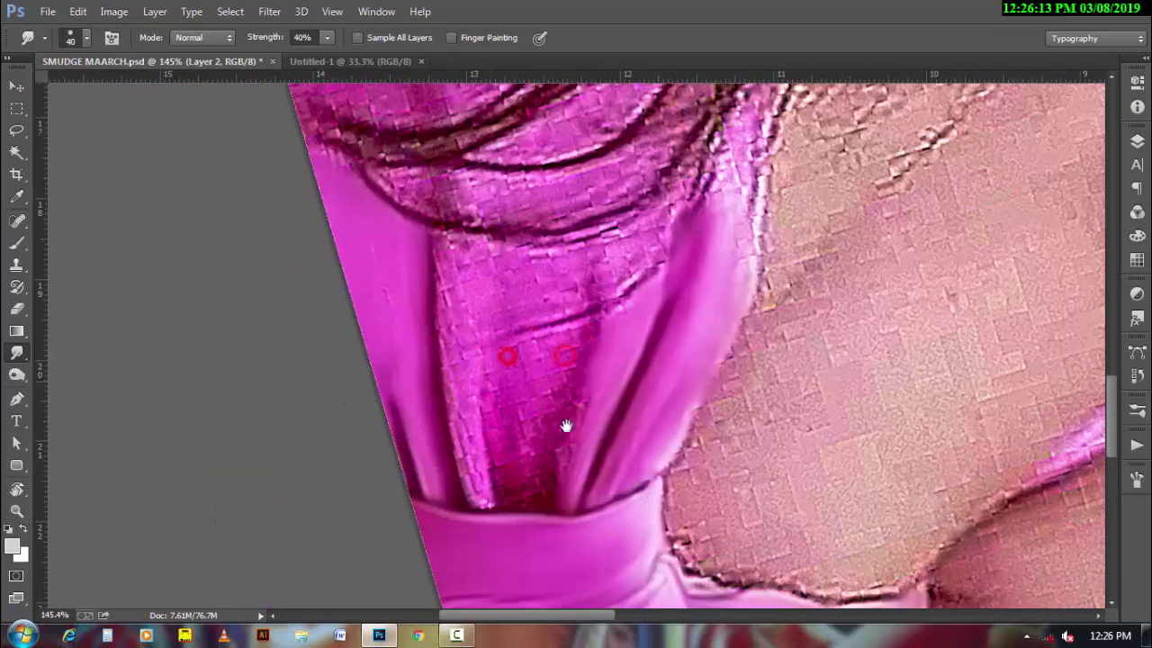
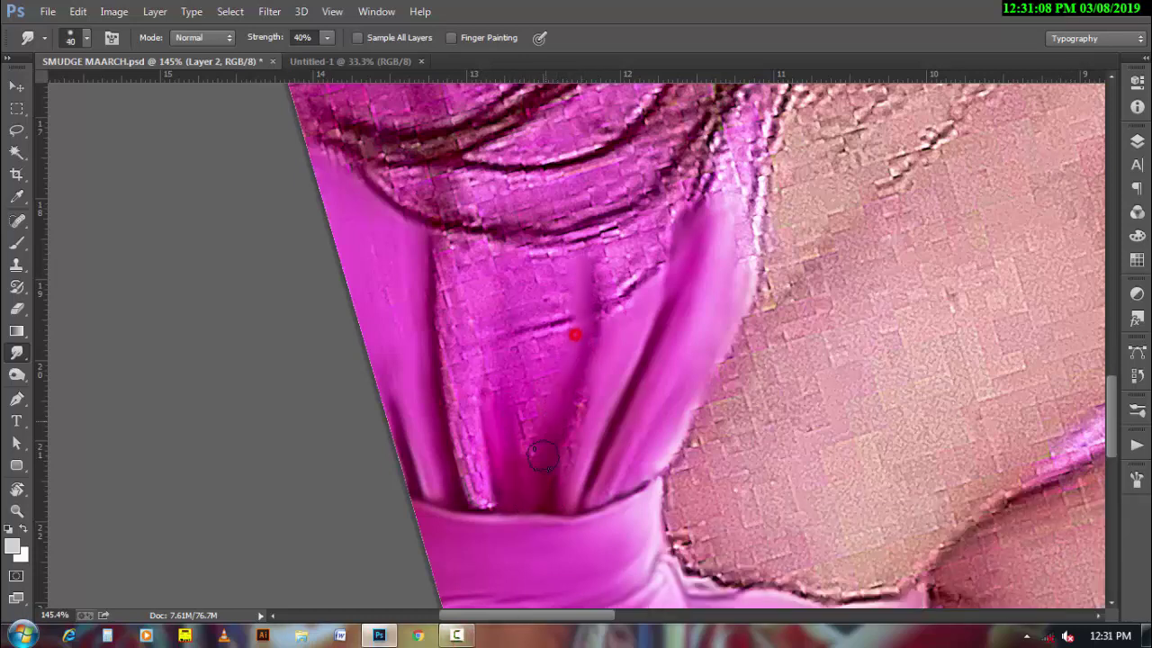
- Load the 65 px brush preset with brush spacing turned off for continuous smudging
{"action": "left_click", "coordinate": [1139, 484]}
{"action": "left_click", "coordinate": [941, 448]}
{"action": "left_click", "coordinate": [941, 448]}
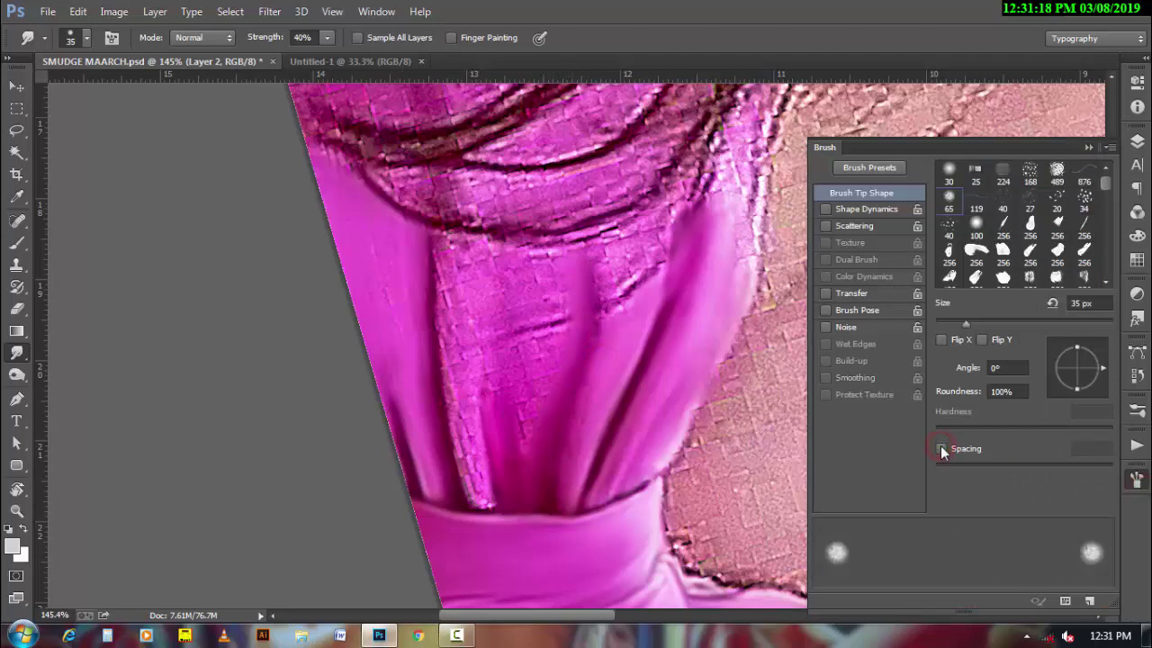
{"action": "right_click", "coordinate": [400, 168]}
{"action": "left_click_drag", "start_coordinate": [1008, 306], "coordinate": [1008, 442]}
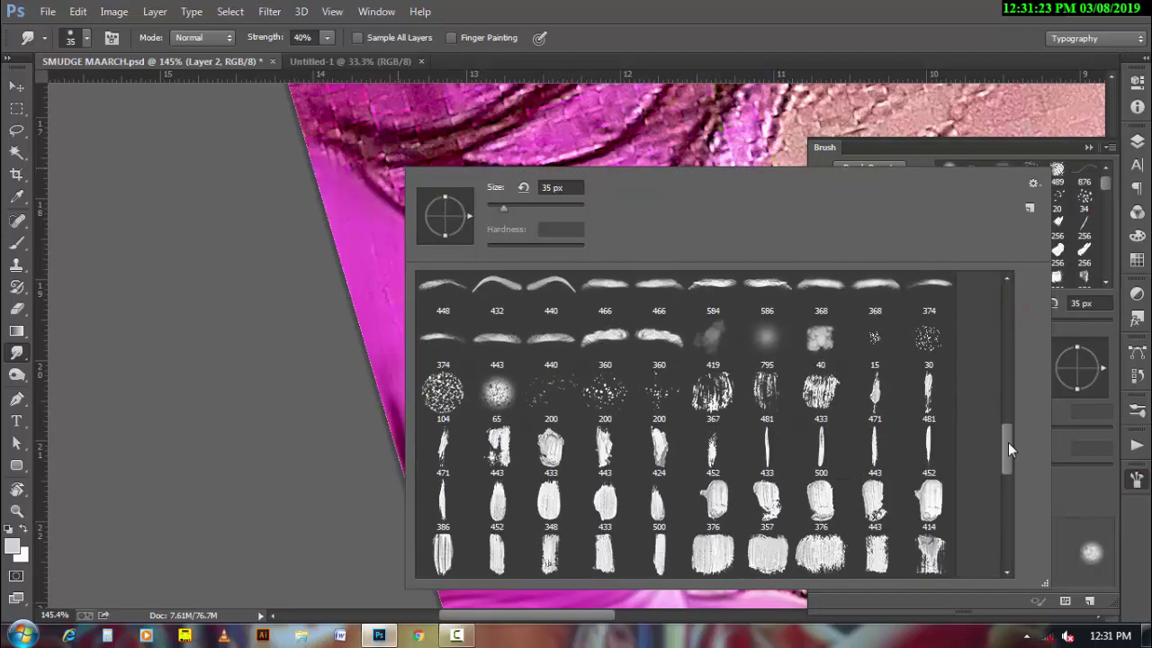
{"action": "double_click", "coordinate": [496, 392]}
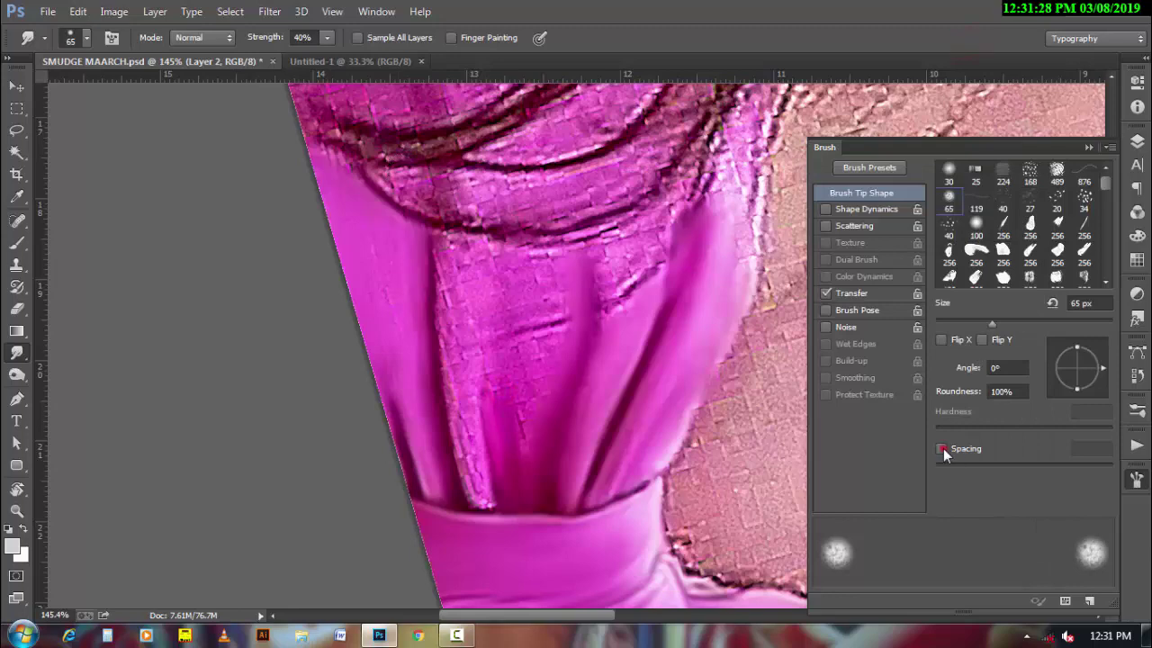
{"action": "left_click", "coordinate": [941, 448]}
{"action": "left_click", "coordinate": [1139, 484]}
- At 35 px, smudge the dress fold and its dark crease smooth, retoggling brush spacing
{"action": "key", "text": "bracketleft"}
{"action": "key", "text": "bracketleft"}
{"action": "key", "text": "bracketleft"}
{"action": "left_click_drag", "start_coordinate": [598, 343], "coordinate": [607, 306]}
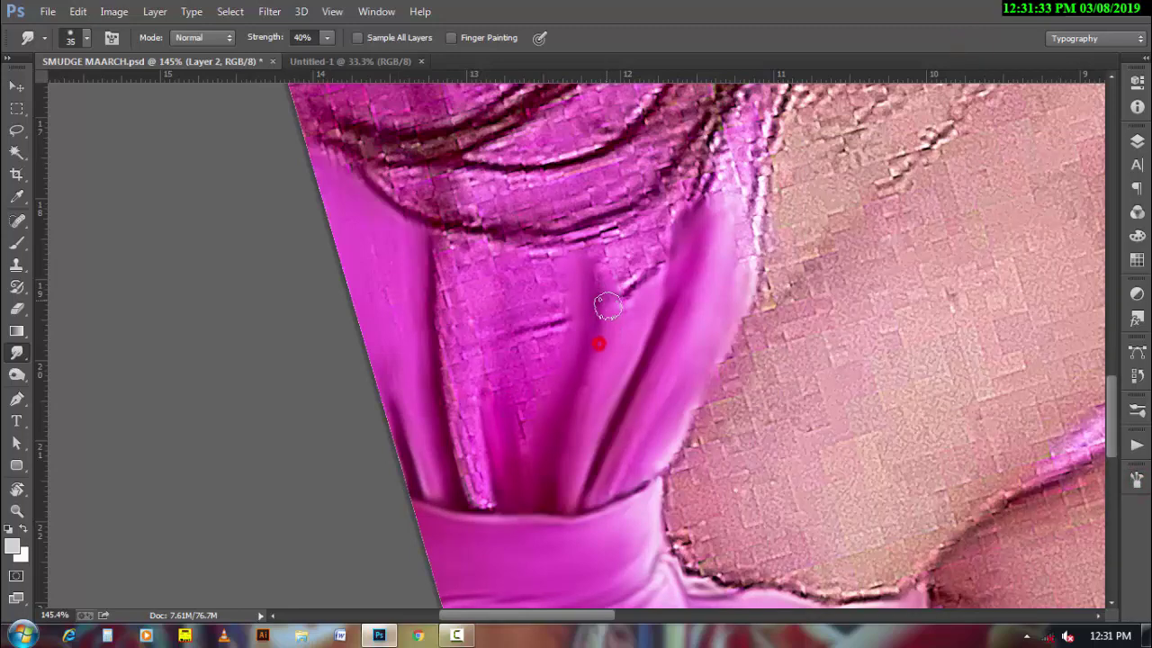
{"action": "mouse_move", "coordinate": [640, 267]}
{"action": "left_mouse_down"}
{"action": "mouse_move", "coordinate": [630, 290]}
{"action": "mouse_move", "coordinate": [651, 303]}
{"action": "left_mouse_up"}
{"action": "left_click", "coordinate": [1136, 477]}
{"action": "left_click", "coordinate": [825, 297]}
{"action": "left_click", "coordinate": [1136, 477]}
{"action": "left_click", "coordinate": [1137, 477]}
{"action": "left_click", "coordinate": [941, 448]}
{"action": "left_click", "coordinate": [1136, 476]}
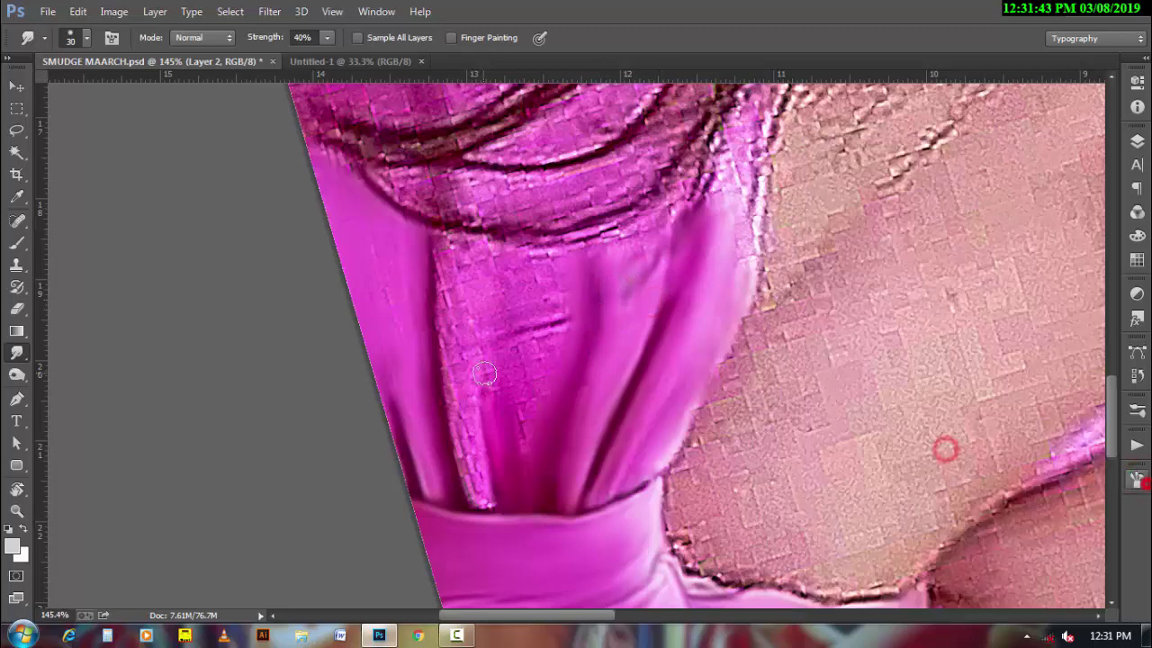
- Smooth the lower dress folds with a 40 px brush, rotating the view along them
{"action": "left_click_drag", "start_coordinate": [476, 306], "coordinate": [466, 401]}
{"action": "key", "text": "bracketright"}
{"action": "left_click_drag", "start_coordinate": [445, 290], "coordinate": [444, 279]}
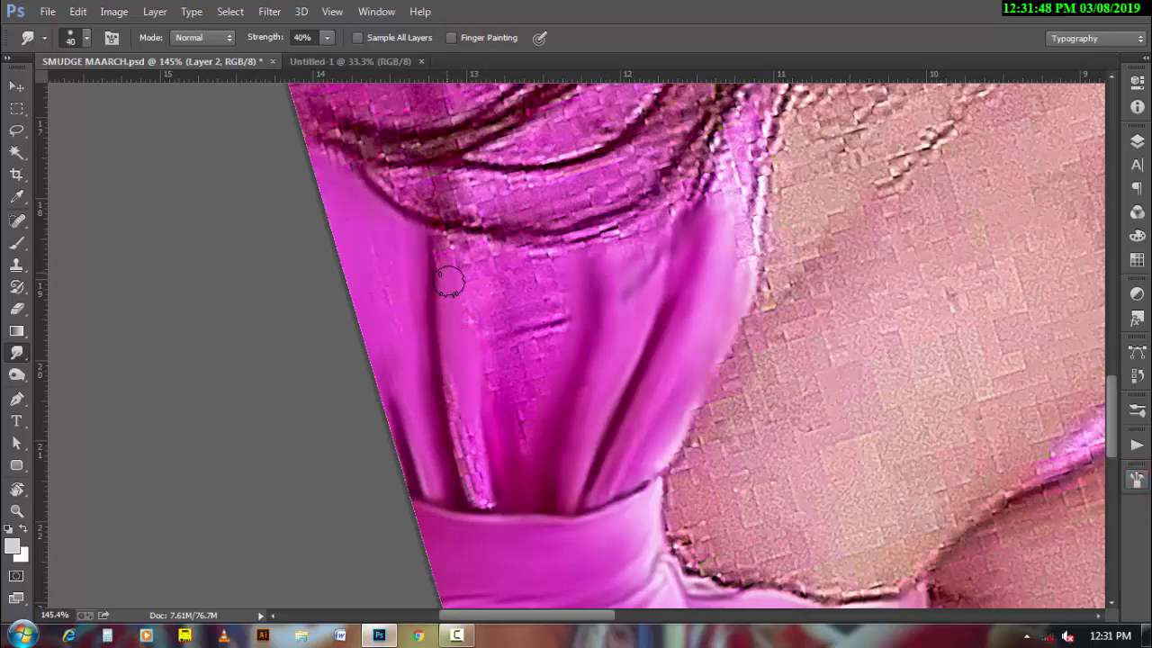
{"action": "left_click_drag", "start_coordinate": [438, 376], "coordinate": [451, 397]}
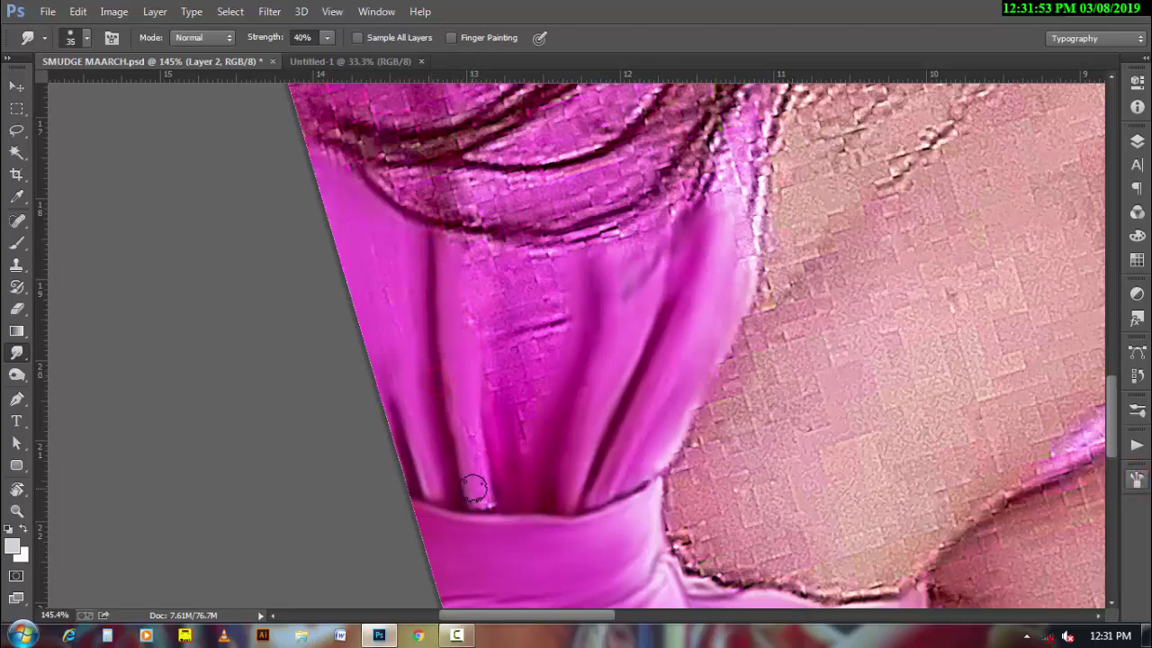
{"action": "key", "text": "r"}
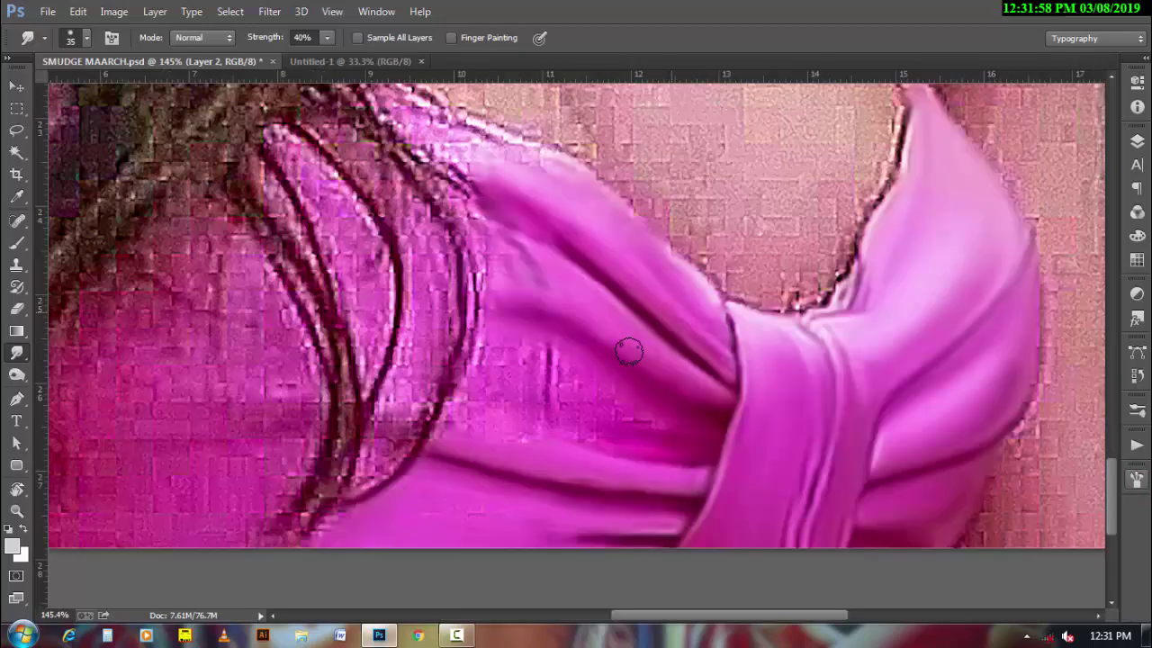
{"action": "left_click_drag", "start_coordinate": [576, 329], "coordinate": [630, 270]}
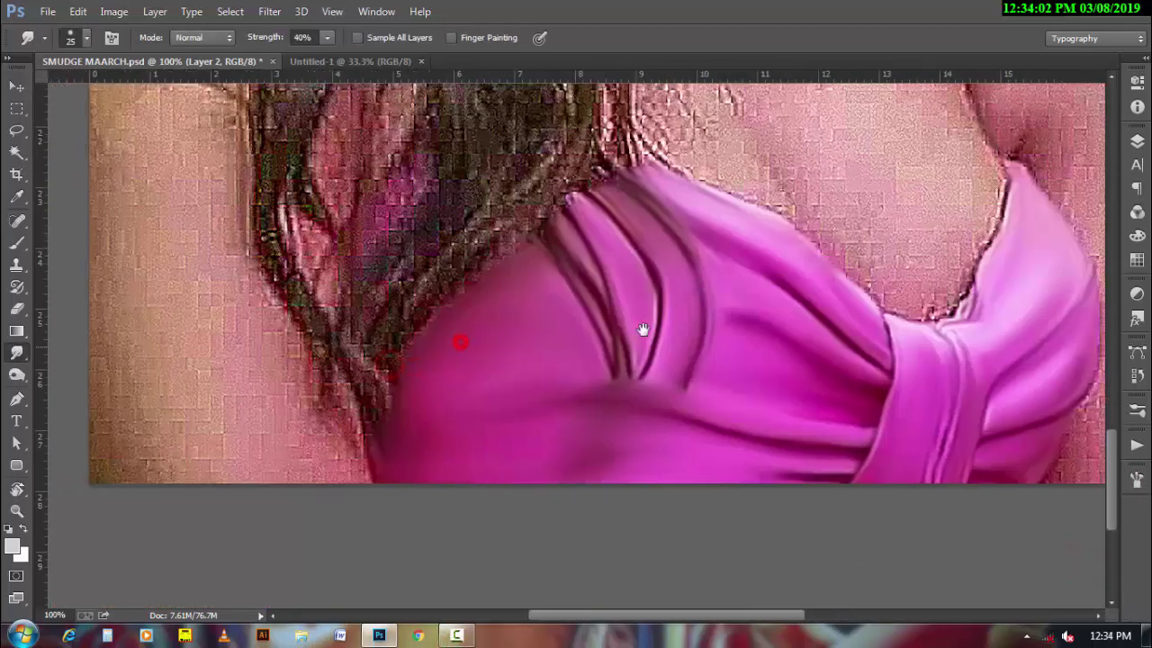
- Select the AFTER ADJUSTMENT copy layer and add new empty Layer 3 above it
{"action": "left_click", "coordinate": [1137, 142]}
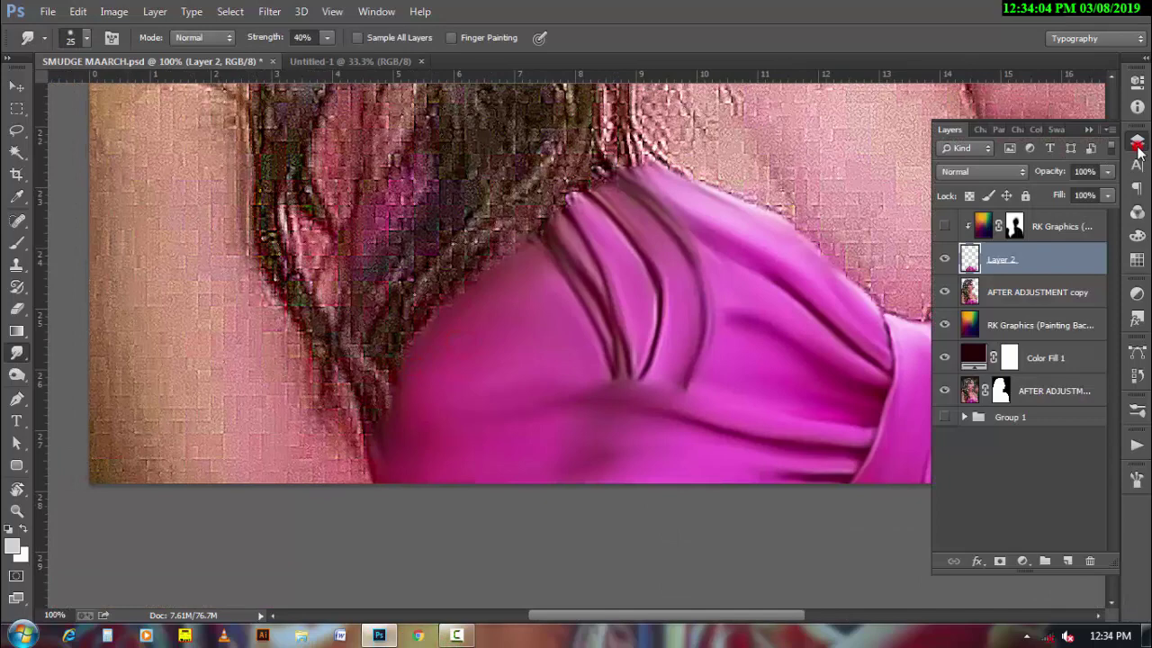
{"action": "left_click", "coordinate": [1021, 291]}
{"action": "left_click", "coordinate": [1068, 561]}
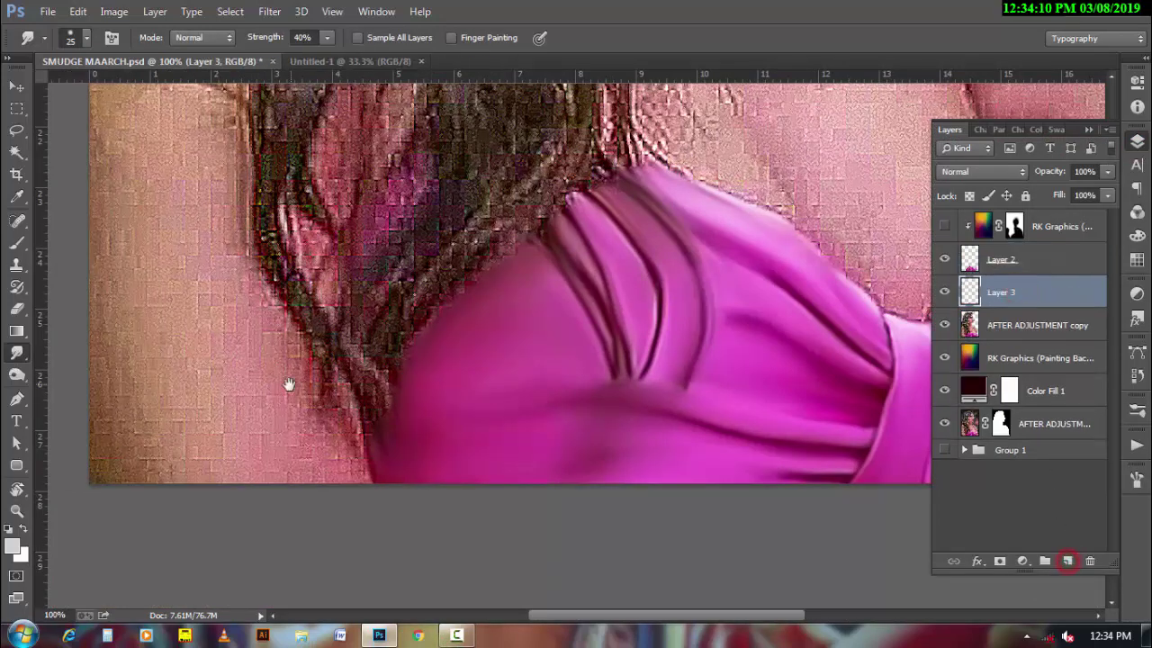
{"action": "scroll", "coordinate": [297, 386], "scroll_direction": "left", "scroll_amount": 3}
{"action": "mouse_move", "coordinate": [409, 328]}
{"action": "left_mouse_down"}
{"action": "mouse_move", "coordinate": [411, 347]}
{"action": "mouse_move", "coordinate": [385, 297]}
{"action": "left_mouse_up"}
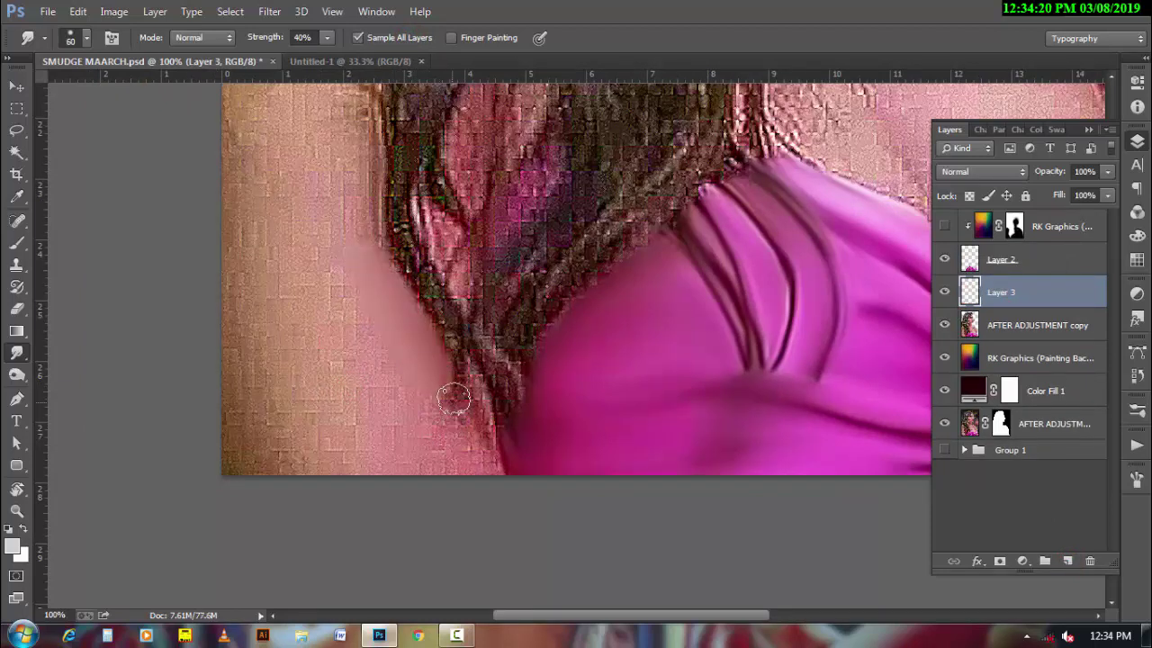
- Smudge skin along the hair edge and the lower-left skin with 50–150 px brushes
{"action": "key", "text": "bracketleft"}
{"action": "left_click_drag", "start_coordinate": [454, 398], "coordinate": [487, 437]}
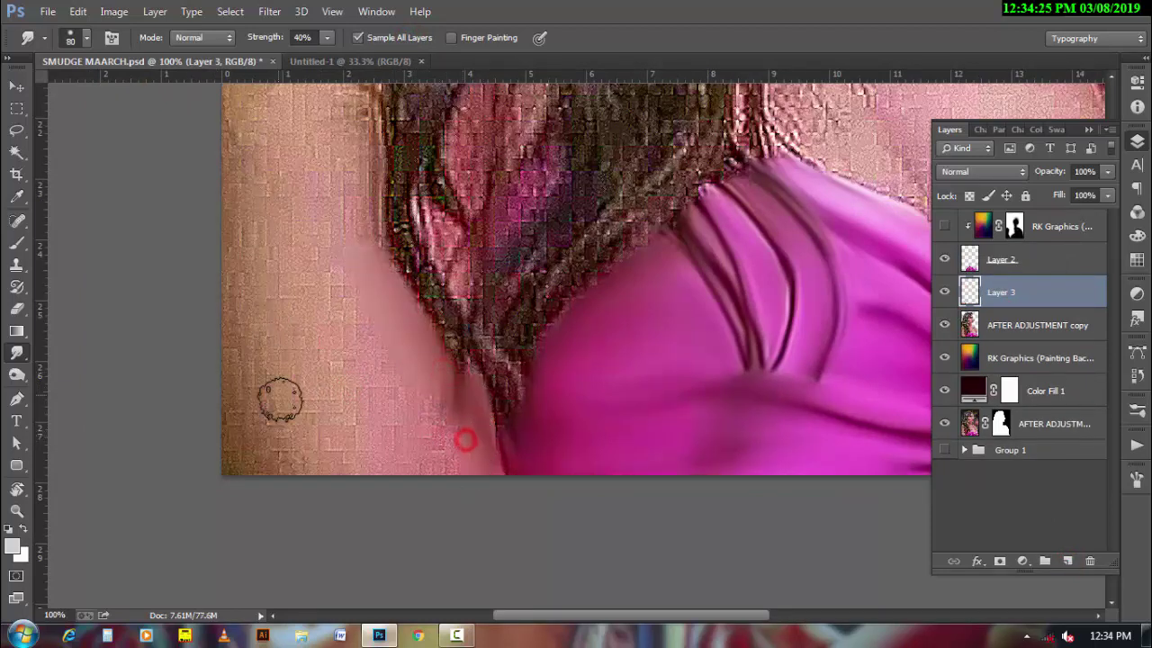
{"action": "key", "text": "bracketright"}
{"action": "key", "text": "bracketright"}
{"action": "key", "text": "bracketright"}
{"action": "left_click_drag", "start_coordinate": [239, 321], "coordinate": [252, 450]}
{"action": "key", "text": "bracketright"}
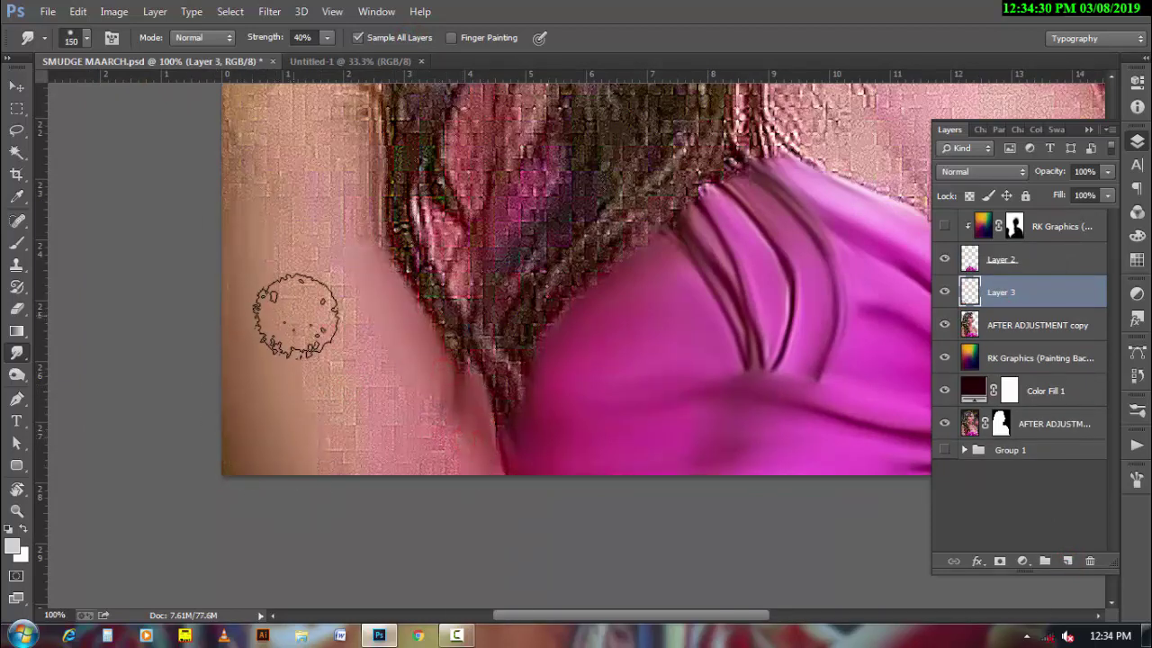
{"action": "mouse_move", "coordinate": [296, 314]}
{"action": "left_mouse_down"}
{"action": "mouse_move", "coordinate": [354, 476]}
{"action": "mouse_move", "coordinate": [394, 442]}
{"action": "mouse_move", "coordinate": [429, 434]}
{"action": "left_mouse_up"}
{"action": "mouse_move", "coordinate": [344, 276]}
{"action": "left_mouse_down"}
{"action": "mouse_move", "coordinate": [308, 193]}
{"action": "mouse_move", "coordinate": [257, 153]}
{"action": "left_mouse_up"}
- Smooth the skin strip beside the hair and around the ear outline at 90–150 px
{"action": "left_click_drag", "start_coordinate": [378, 90], "coordinate": [385, 324]}
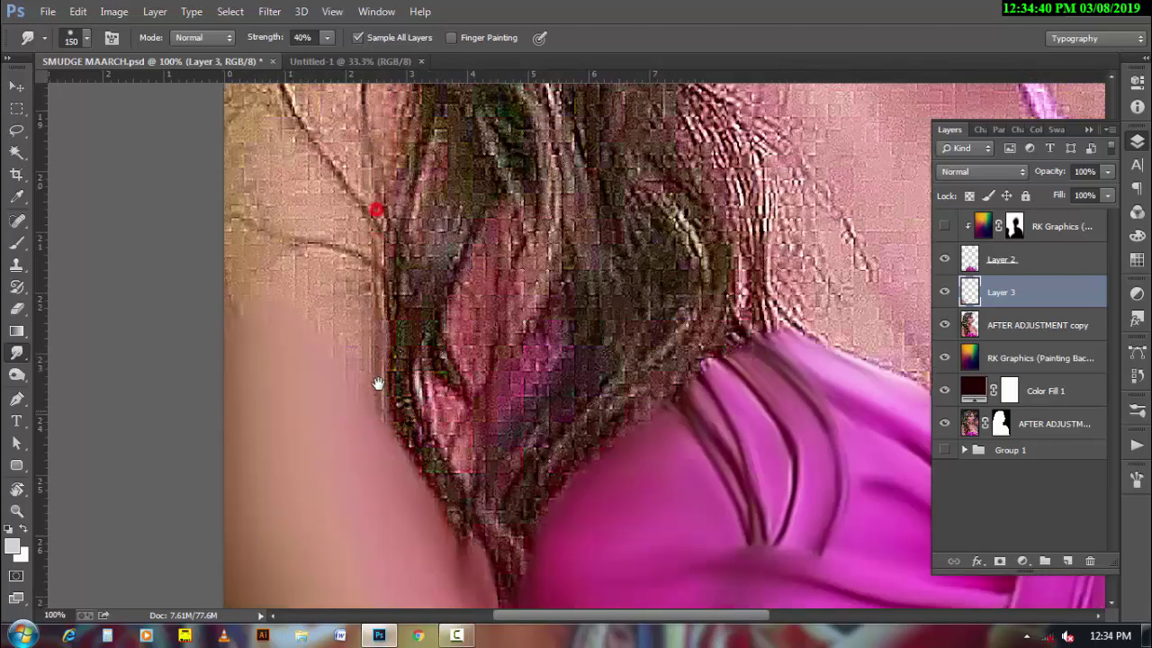
{"action": "key", "text": "bracketleft"}
{"action": "key", "text": "bracketleft"}
{"action": "key", "text": "bracketleft"}
{"action": "left_click_drag", "start_coordinate": [347, 450], "coordinate": [366, 452]}
{"action": "mouse_move", "coordinate": [371, 493]}
{"action": "left_mouse_down"}
{"action": "mouse_move", "coordinate": [347, 270]}
{"action": "mouse_move", "coordinate": [396, 90]}
{"action": "left_mouse_up"}
{"action": "key", "text": "bracketright"}
{"action": "key", "text": "bracketright"}
{"action": "key", "text": "bracketright"}
{"action": "mouse_move", "coordinate": [313, 347]}
{"action": "left_mouse_down"}
{"action": "mouse_move", "coordinate": [308, 244]}
{"action": "mouse_move", "coordinate": [283, 116]}
{"action": "mouse_move", "coordinate": [257, 108]}
{"action": "left_mouse_up"}
{"action": "mouse_move", "coordinate": [261, 225]}
{"action": "left_mouse_down"}
{"action": "mouse_move", "coordinate": [240, 275]}
{"action": "mouse_move", "coordinate": [249, 391]}
{"action": "mouse_move", "coordinate": [327, 260]}
{"action": "mouse_move", "coordinate": [349, 186]}
{"action": "left_mouse_up"}
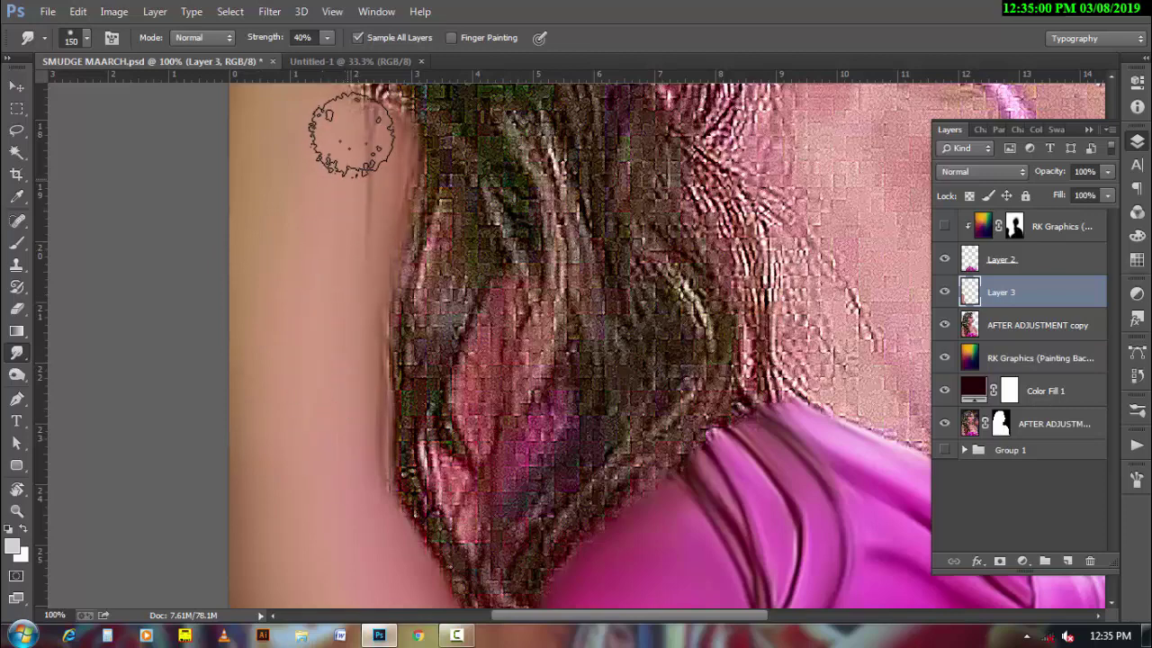
- Smudge the left skin with a 175 px brush and blend the hair edge at 60 px
{"action": "left_click_drag", "start_coordinate": [315, 347], "coordinate": [275, 438]}
{"action": "key", "text": "bracketright"}
{"action": "mouse_move", "coordinate": [471, 185]}
{"action": "left_mouse_down"}
{"action": "mouse_move", "coordinate": [435, 448]}
{"action": "mouse_move", "coordinate": [395, 621]}
{"action": "left_mouse_up"}
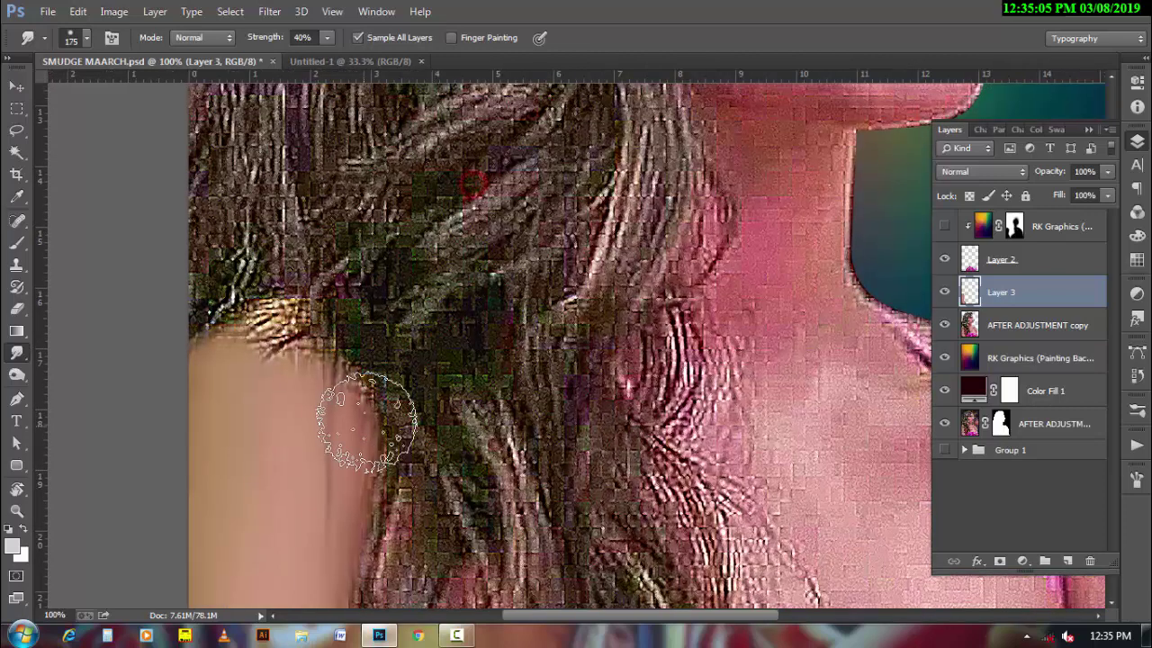
{"action": "key", "text": "bracketleft"}
{"action": "key", "text": "bracketleft"}
{"action": "key", "text": "bracketleft"}
{"action": "mouse_move", "coordinate": [288, 391]}
{"action": "left_mouse_down"}
{"action": "mouse_move", "coordinate": [244, 346]}
{"action": "mouse_move", "coordinate": [349, 425]}
{"action": "left_mouse_up"}
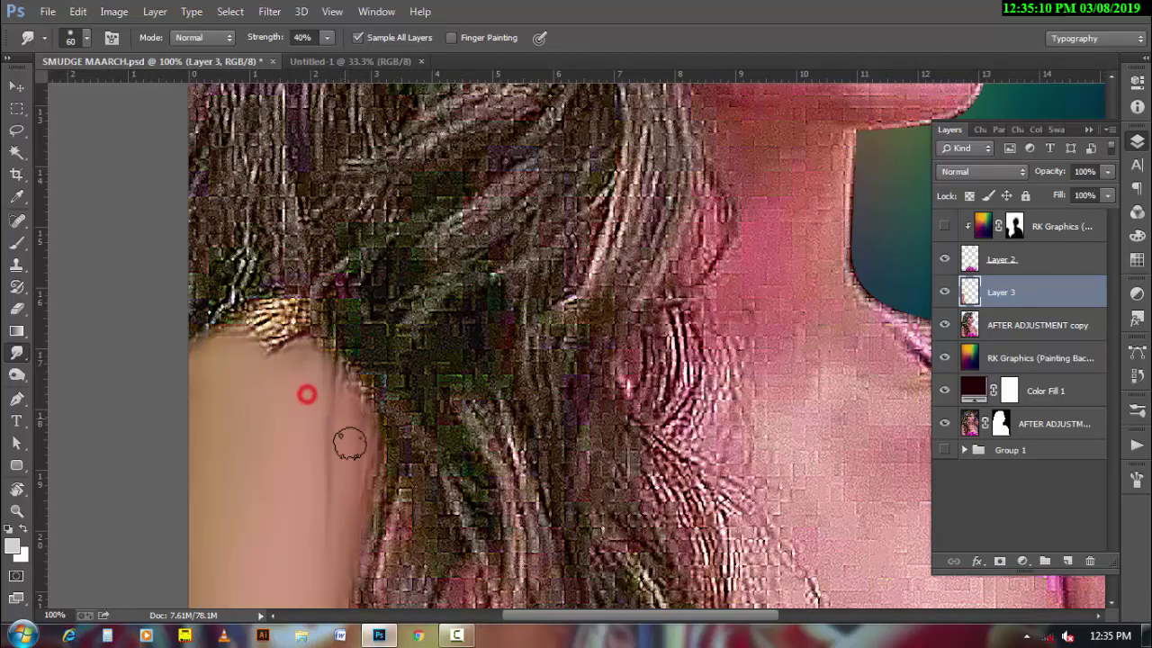
- Zoom out to the chest and smooth the left arm with 150–175 px strokes
{"action": "left_click", "coordinate": [432, 450], "text": "alt"}
{"action": "left_click_drag", "start_coordinate": [496, 478], "coordinate": [278, 472]}
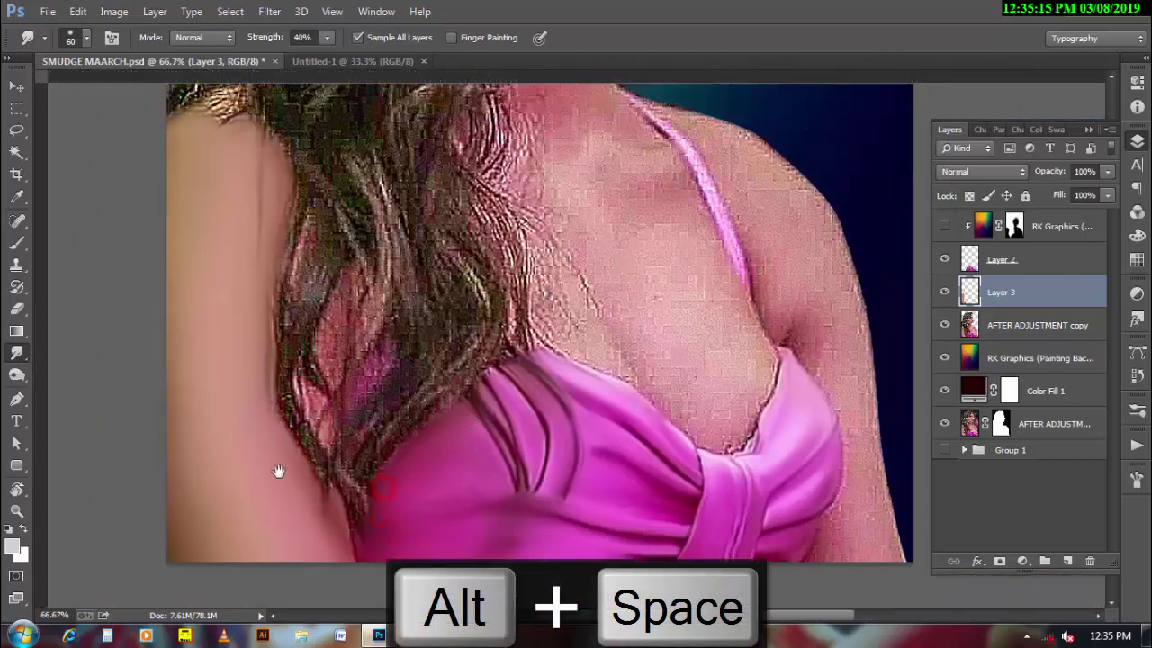
{"action": "key", "text": "ctrl+r"}
{"action": "key", "text": "bracketright"}
{"action": "key", "text": "bracketright"}
{"action": "key", "text": "bracketright"}
{"action": "left_click_drag", "start_coordinate": [216, 388], "coordinate": [206, 249]}
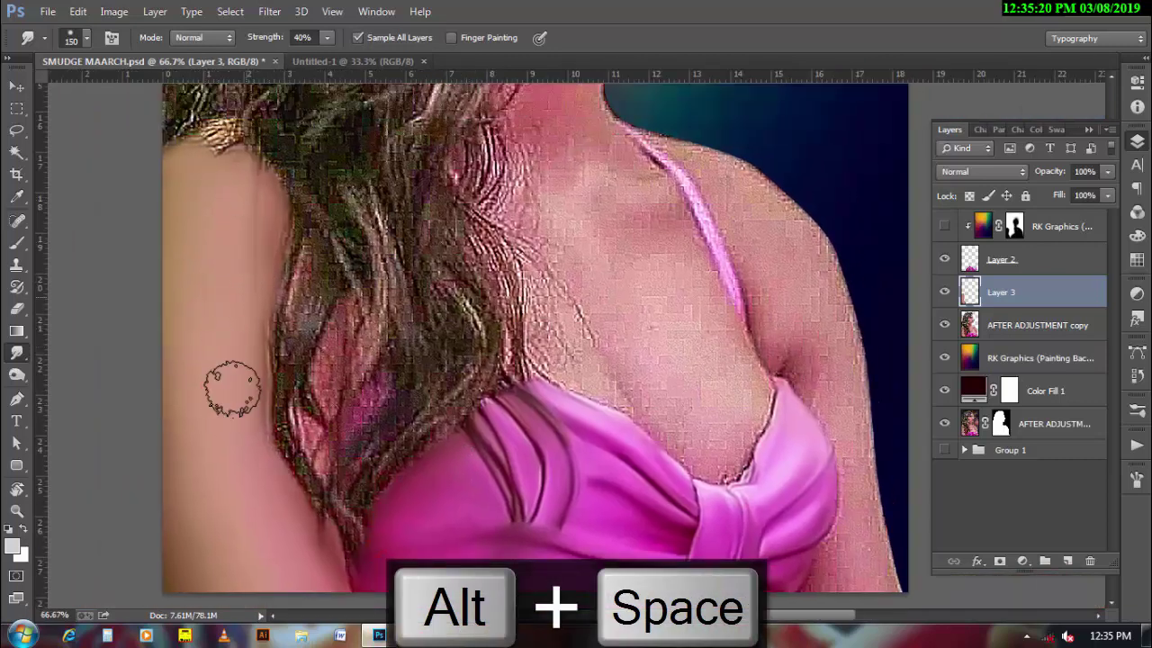
{"action": "left_click_drag", "start_coordinate": [212, 405], "coordinate": [239, 548]}
{"action": "key", "text": "bracketright"}
{"action": "left_click_drag", "start_coordinate": [209, 511], "coordinate": [270, 454]}
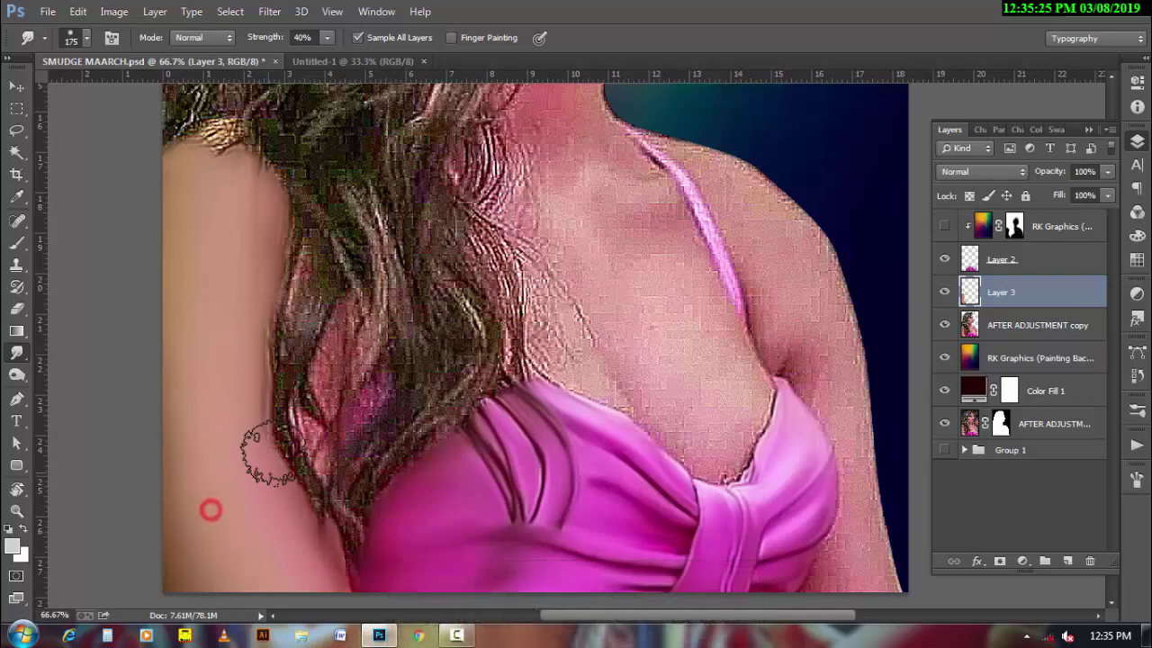
{"action": "scroll", "coordinate": [722, 427], "scroll_direction": "right", "scroll_amount": 5}
{"action": "scroll", "coordinate": [360, 423], "scroll_direction": "up", "scroll_amount": 1}
- Smooth the pixelated skin along the lower-right arm edge with a 50–80 px brush
{"action": "left_click_drag", "start_coordinate": [396, 500], "coordinate": [425, 502]}
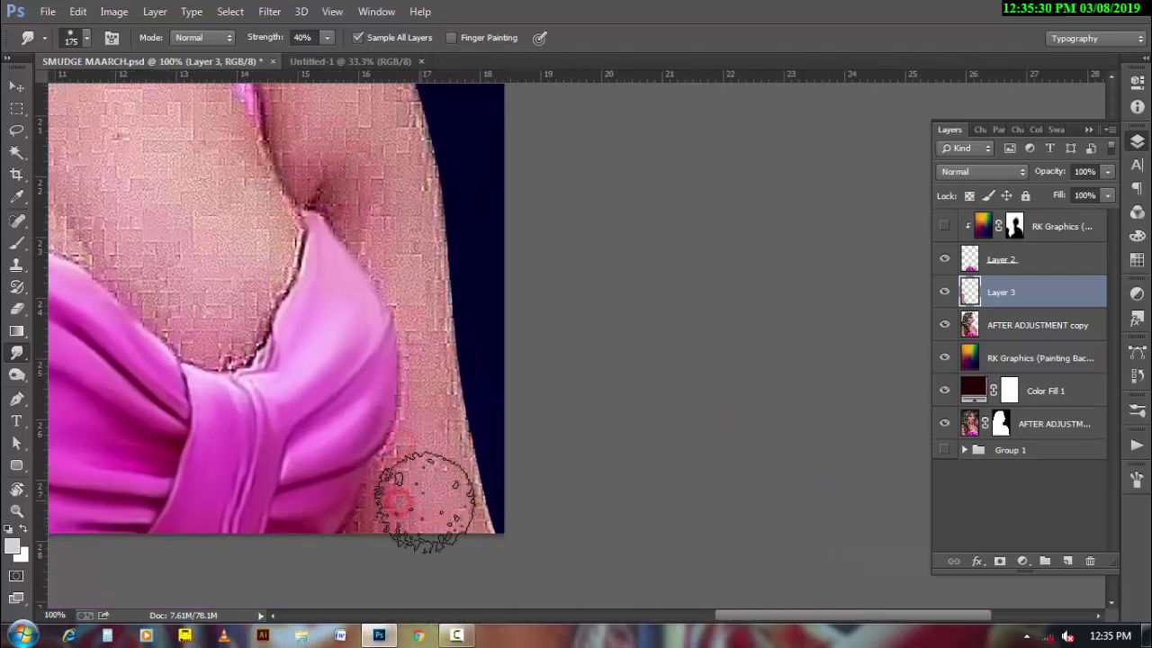
{"action": "key", "text": "bracketleft"}
{"action": "key", "text": "bracketleft"}
{"action": "key", "text": "bracketleft"}
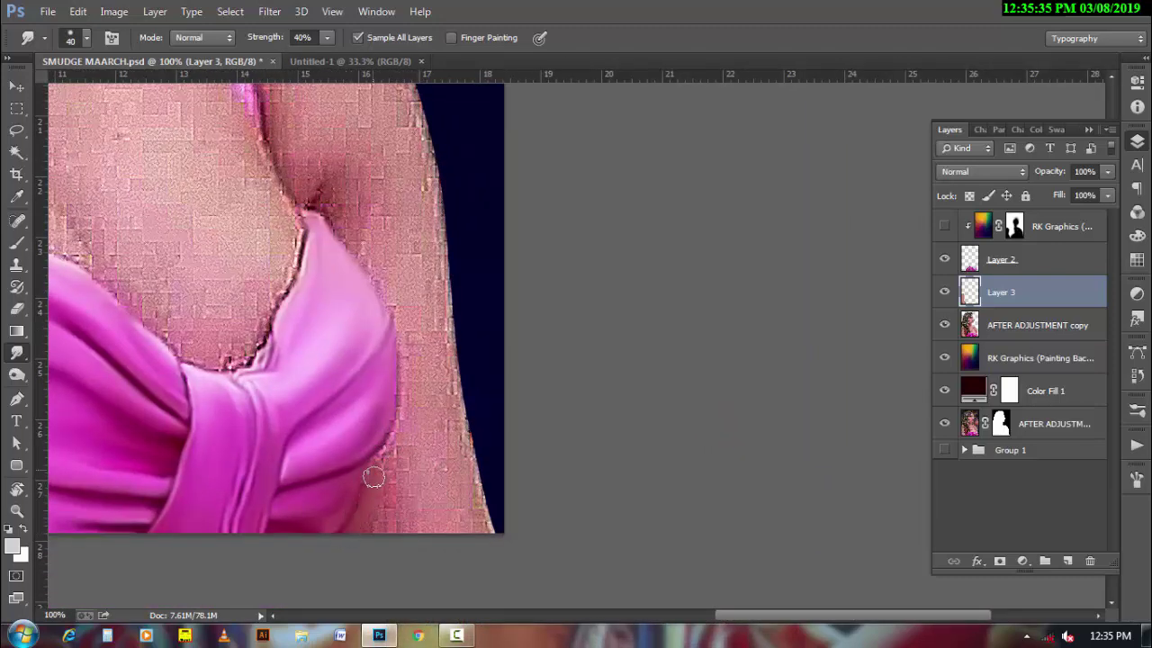
{"action": "left_click_drag", "start_coordinate": [396, 461], "coordinate": [393, 494]}
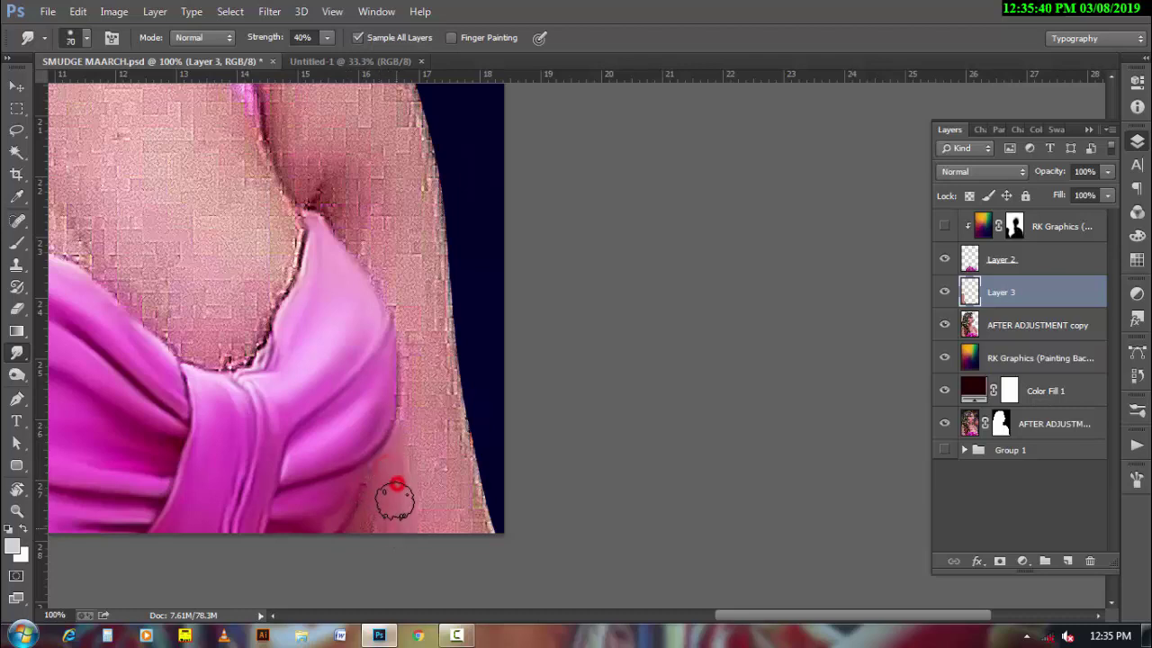
{"action": "key", "text": "bracketright"}
{"action": "key", "text": "bracketright"}
{"action": "key", "text": "bracketright"}
{"action": "mouse_move", "coordinate": [430, 427]}
{"action": "left_mouse_down"}
{"action": "mouse_move", "coordinate": [456, 483]}
{"action": "mouse_move", "coordinate": [420, 494]}
{"action": "left_mouse_up"}
{"action": "key", "text": "bracketleft"}
{"action": "key", "text": "bracketleft"}
{"action": "key", "text": "bracketleft"}
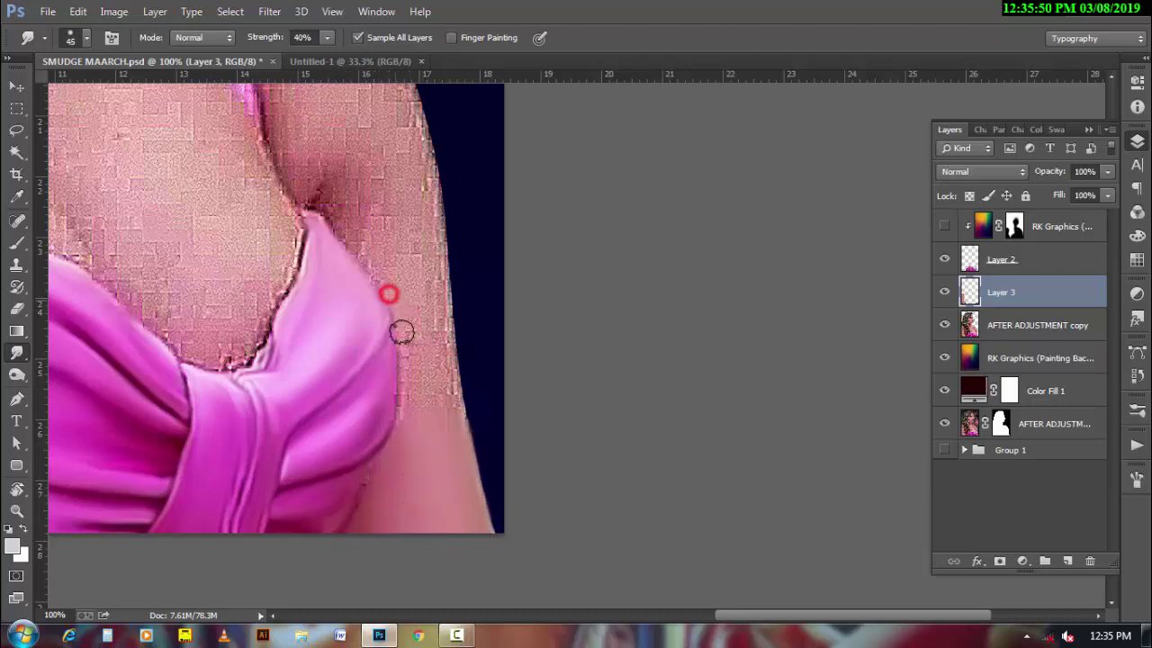
{"action": "left_click_drag", "start_coordinate": [402, 332], "coordinate": [407, 359]}
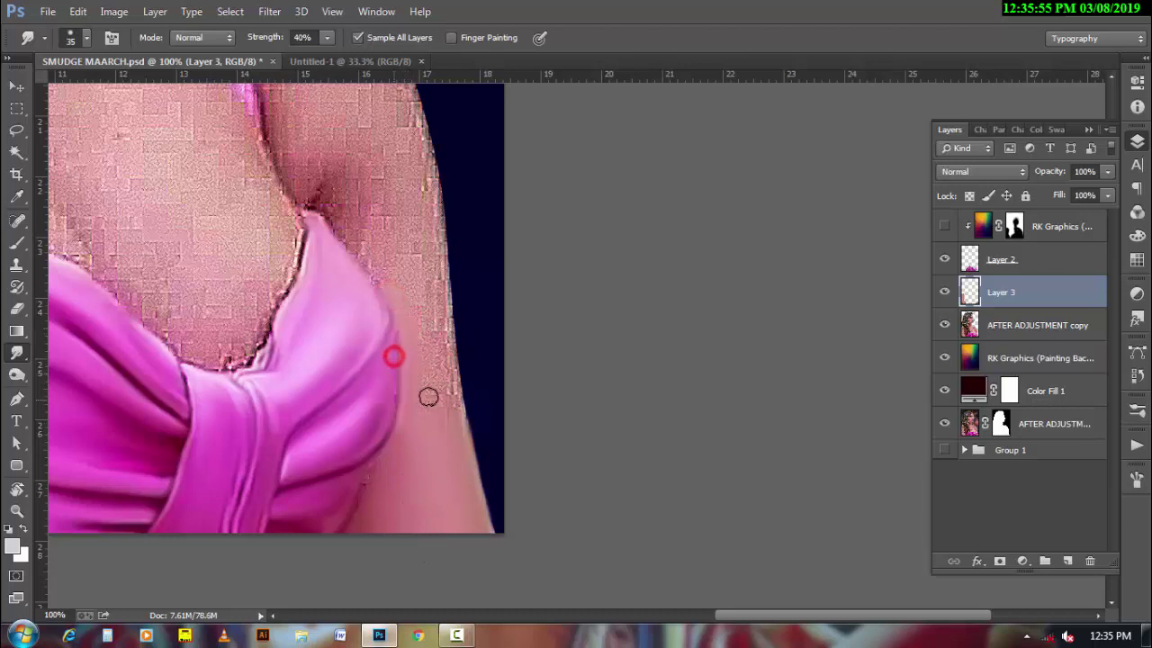
{"action": "left_click_drag", "start_coordinate": [424, 386], "coordinate": [432, 352]}
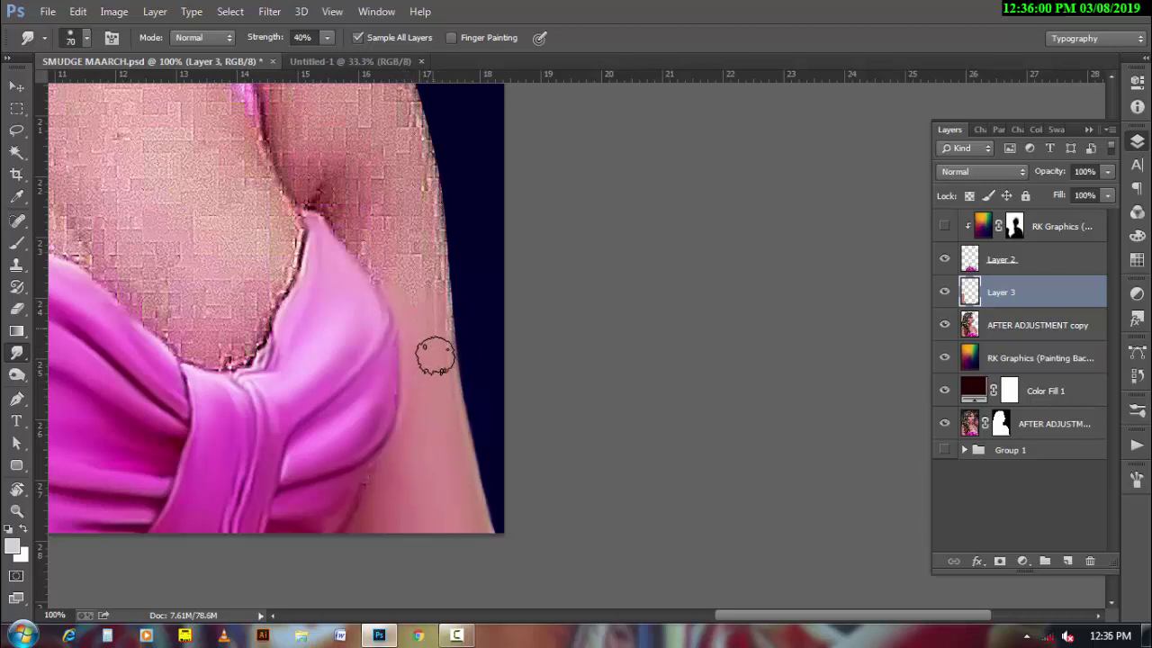
{"action": "key", "text": "bracketright"}
{"action": "key", "text": "bracketright"}
{"action": "key", "text": "bracketright"}
- Smooth the skin below the armpit with a 20 px brush
{"action": "scroll", "coordinate": [427, 261], "scroll_direction": "up", "scroll_amount": 2}
{"action": "scroll", "coordinate": [391, 252], "scroll_direction": "up", "scroll_amount": 2}
{"action": "key", "text": "bracketleft"}
{"action": "key", "text": "bracketleft"}
{"action": "key", "text": "bracketleft"}
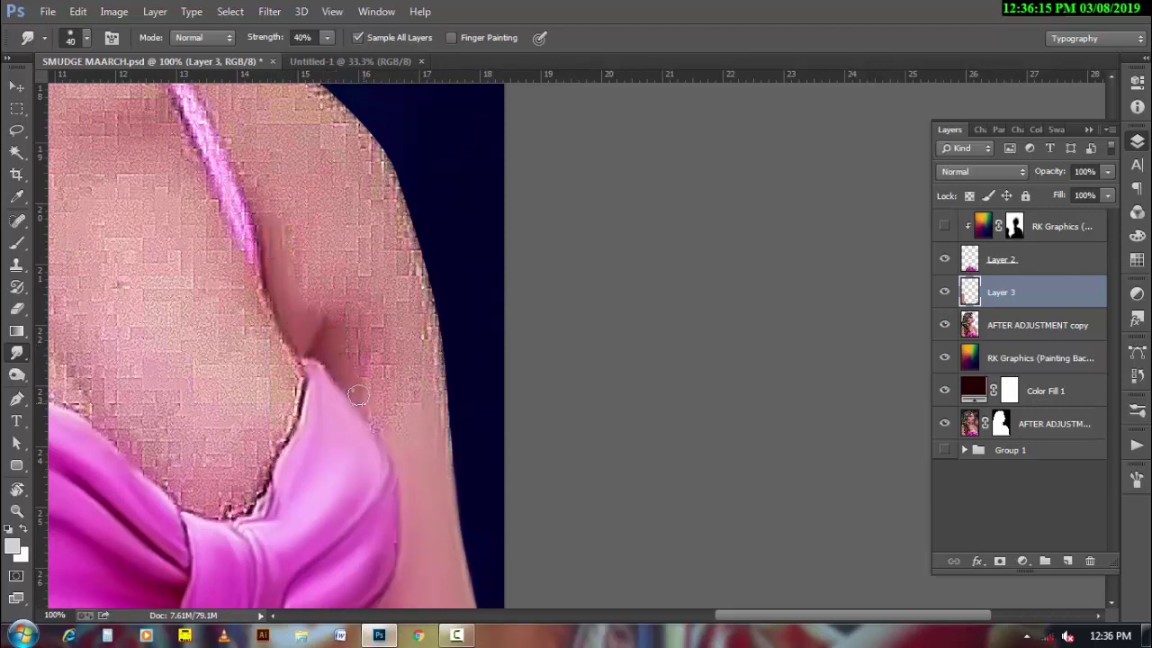
{"action": "left_click_drag", "start_coordinate": [342, 346], "coordinate": [391, 414]}
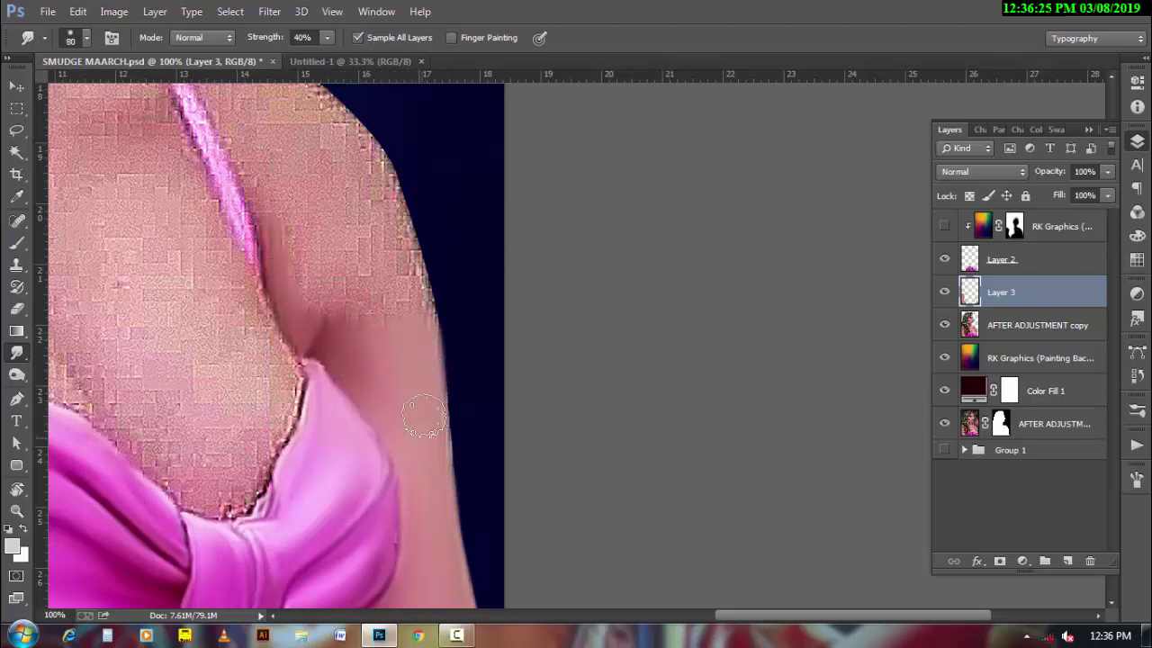
- Back on Layer 3, smooth the shoulder edge at 40 px and tilt the canvas view
{"action": "left_click", "coordinate": [1023, 260]}
{"action": "key", "text": "bracketleft"}
{"action": "key", "text": "bracketleft"}
{"action": "key", "text": "bracketleft"}
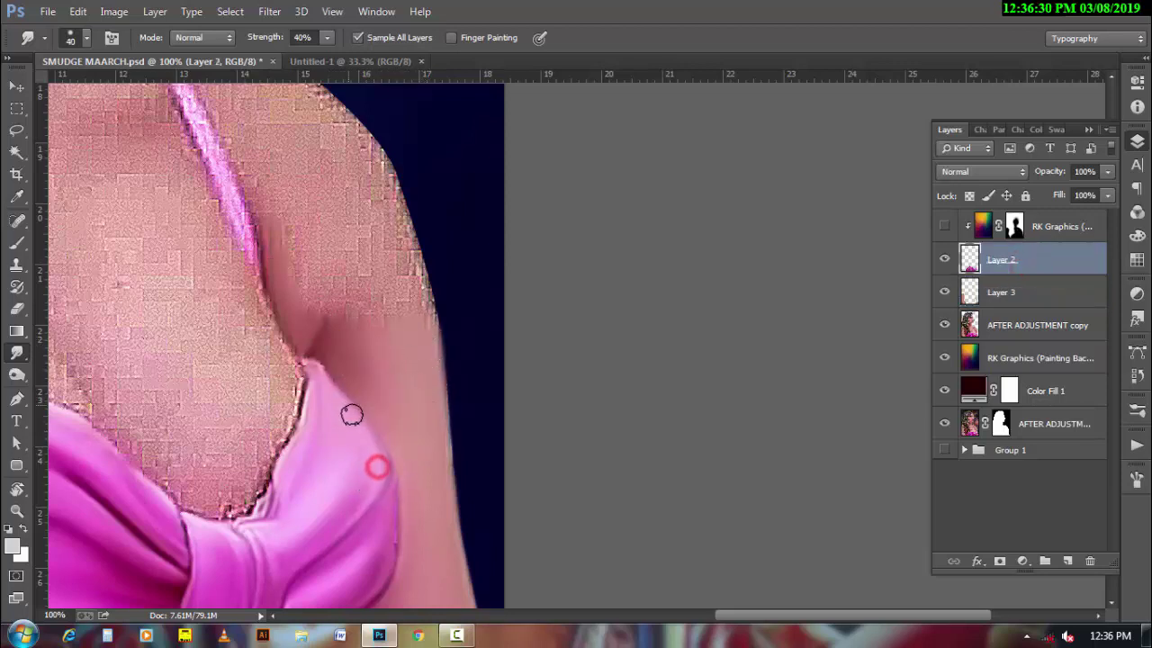
{"action": "scroll", "coordinate": [405, 503], "scroll_direction": "up", "scroll_amount": 5}
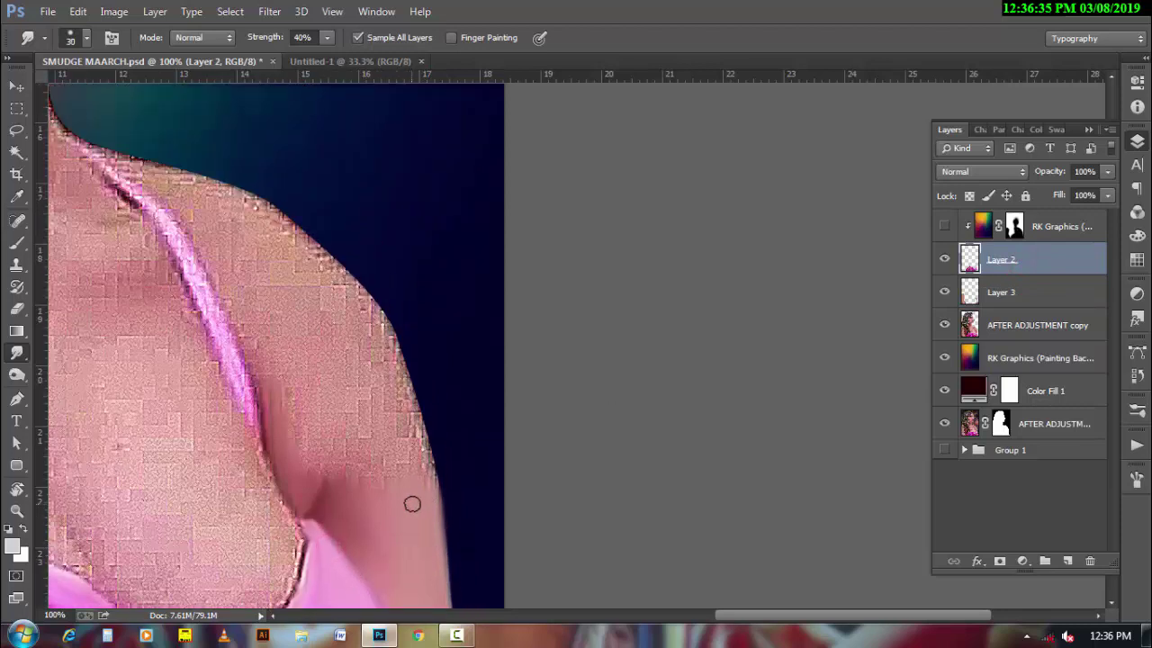
{"action": "left_click", "coordinate": [1013, 288]}
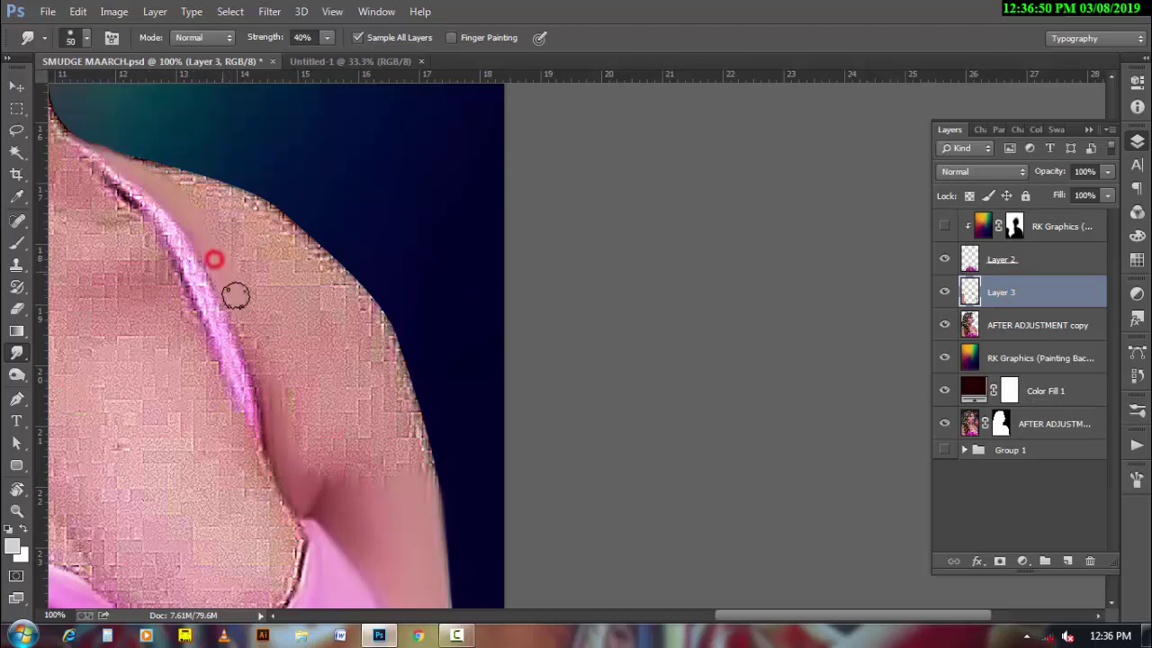
{"action": "left_click_drag", "start_coordinate": [235, 296], "coordinate": [249, 316]}
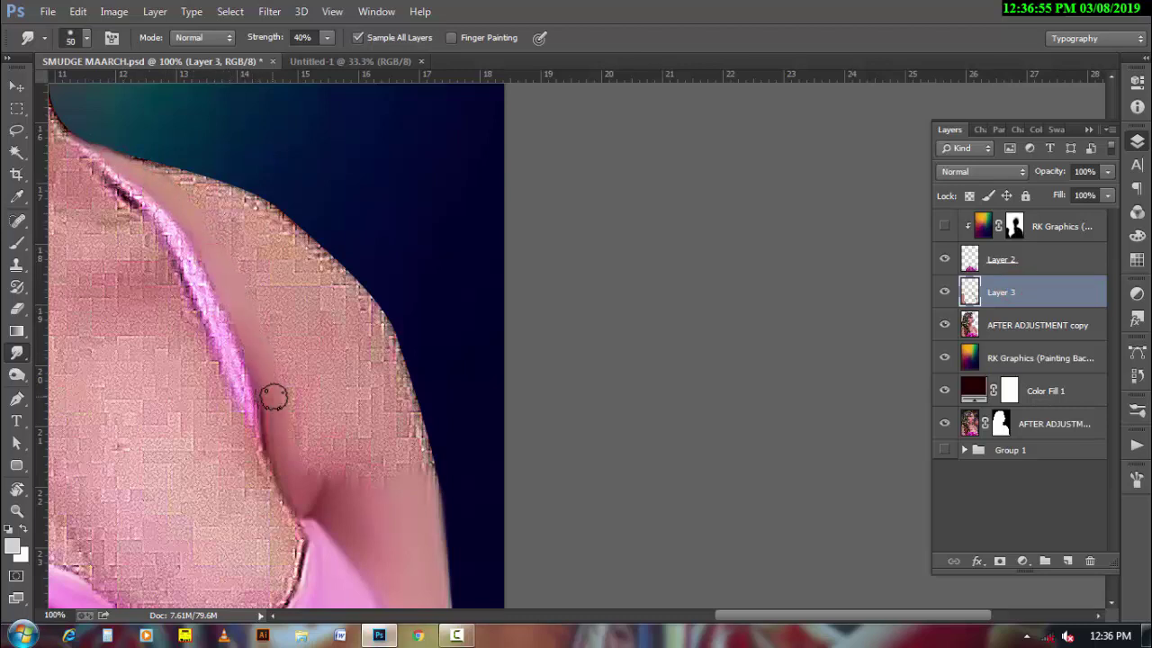
{"action": "key", "text": "r"}
{"action": "left_click_drag", "start_coordinate": [299, 275], "coordinate": [312, 446]}
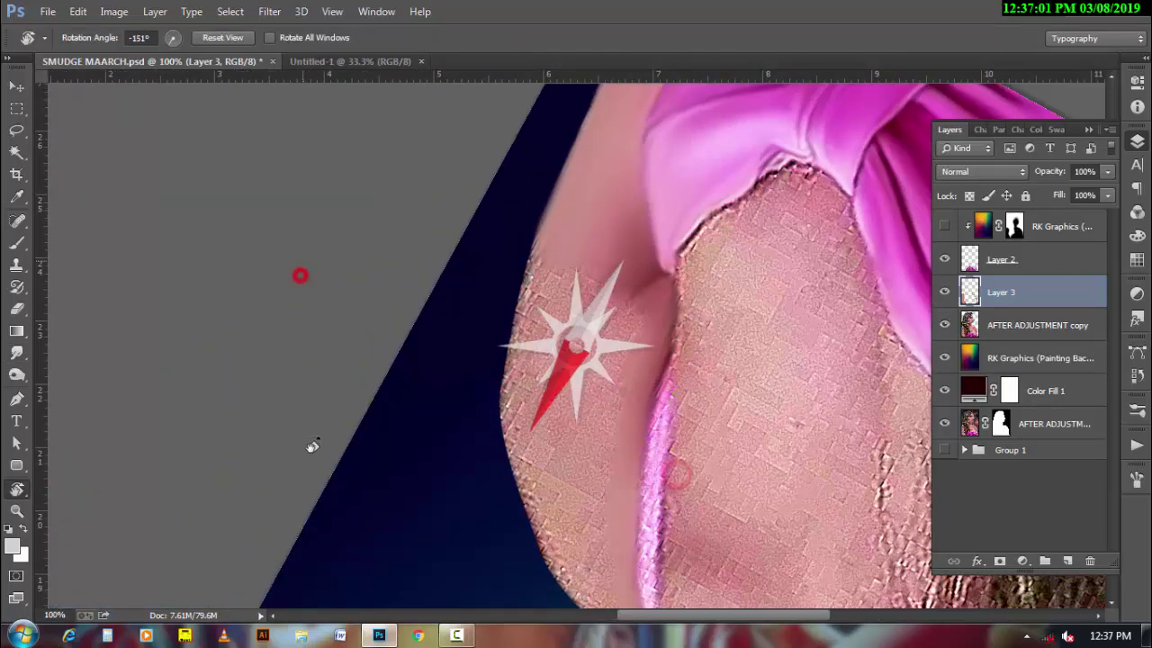
- Smooth the skin near the left shoulder and along its edge at a rotated angle
{"action": "left_click_drag", "start_coordinate": [626, 378], "coordinate": [427, 329]}
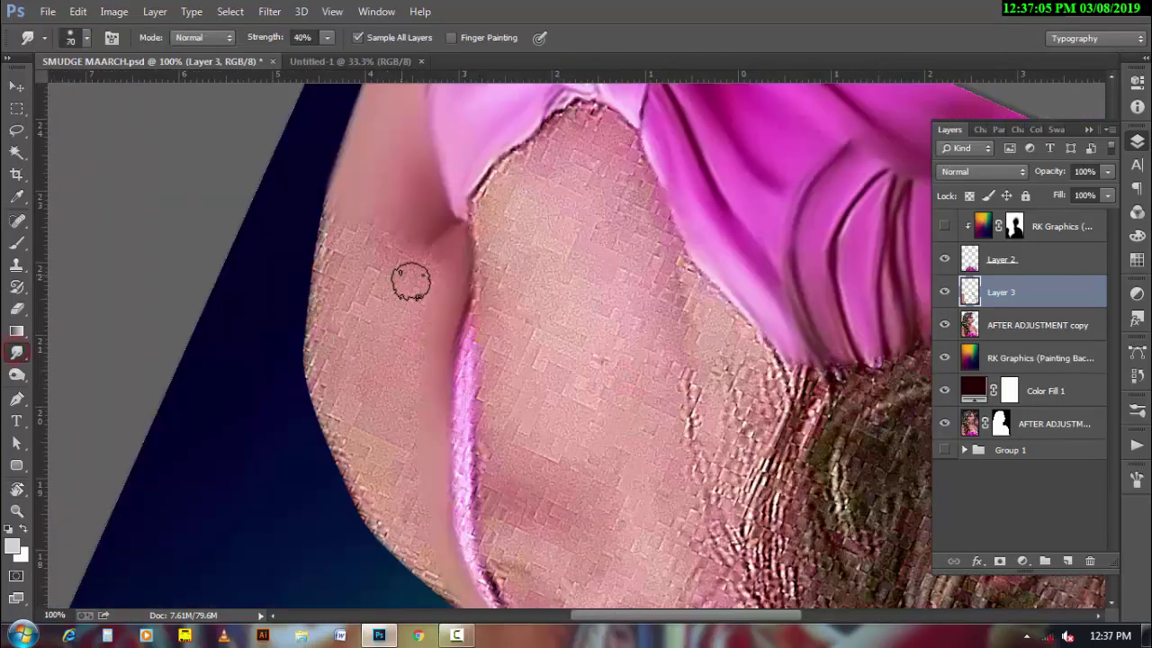
{"action": "key", "text": "bracketright"}
{"action": "key", "text": "bracketright"}
{"action": "key", "text": "bracketright"}
{"action": "mouse_move", "coordinate": [412, 282]}
{"action": "left_mouse_down"}
{"action": "mouse_move", "coordinate": [424, 264]}
{"action": "mouse_move", "coordinate": [375, 217]}
{"action": "left_mouse_up"}
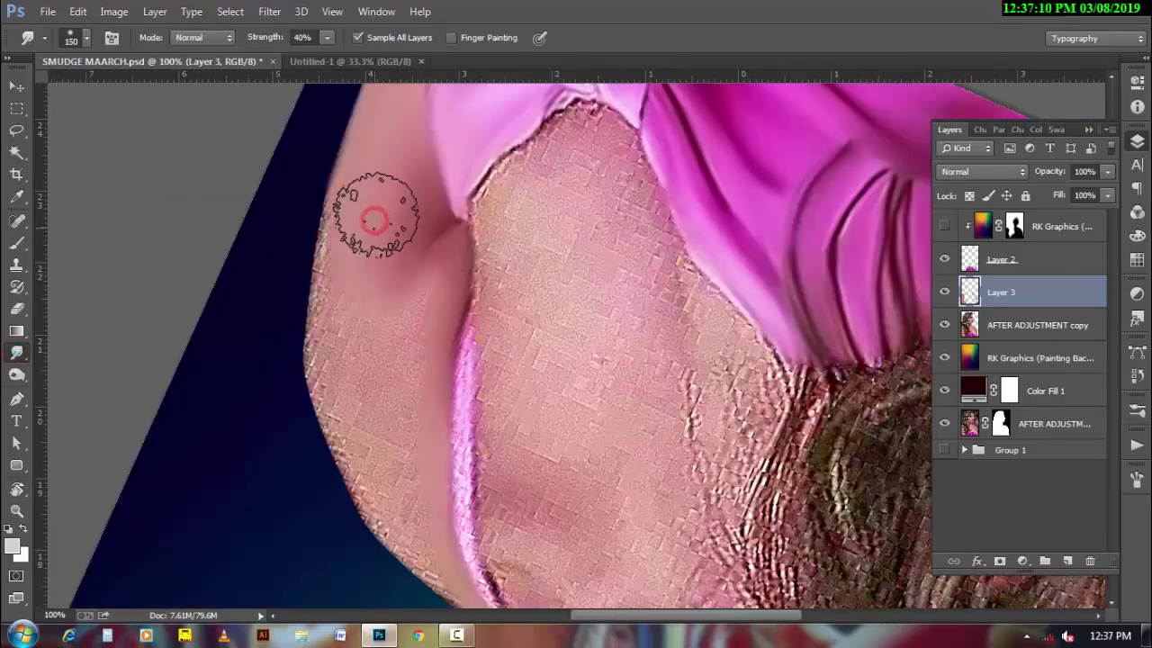
{"action": "key", "text": "bracketleft"}
{"action": "key", "text": "bracketleft"}
{"action": "mouse_move", "coordinate": [342, 257]}
{"action": "left_mouse_down"}
{"action": "mouse_move", "coordinate": [333, 369]}
{"action": "mouse_move", "coordinate": [363, 471]}
{"action": "mouse_move", "coordinate": [347, 416]}
{"action": "left_mouse_up"}
{"action": "key", "text": "bracketleft"}
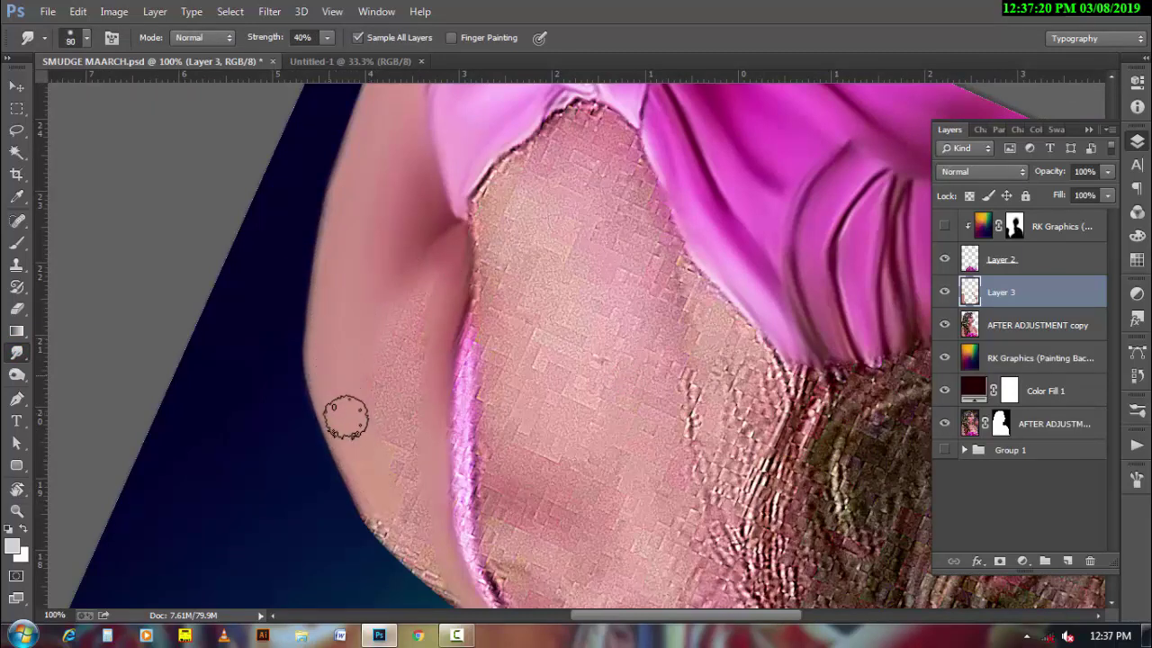
{"action": "key", "text": "bracketleft"}
{"action": "key", "text": "bracketleft"}
{"action": "key", "text": "bracketleft"}
{"action": "left_click_drag", "start_coordinate": [373, 490], "coordinate": [404, 540]}
{"action": "scroll", "coordinate": [414, 503], "scroll_direction": "down", "scroll_amount": 3}
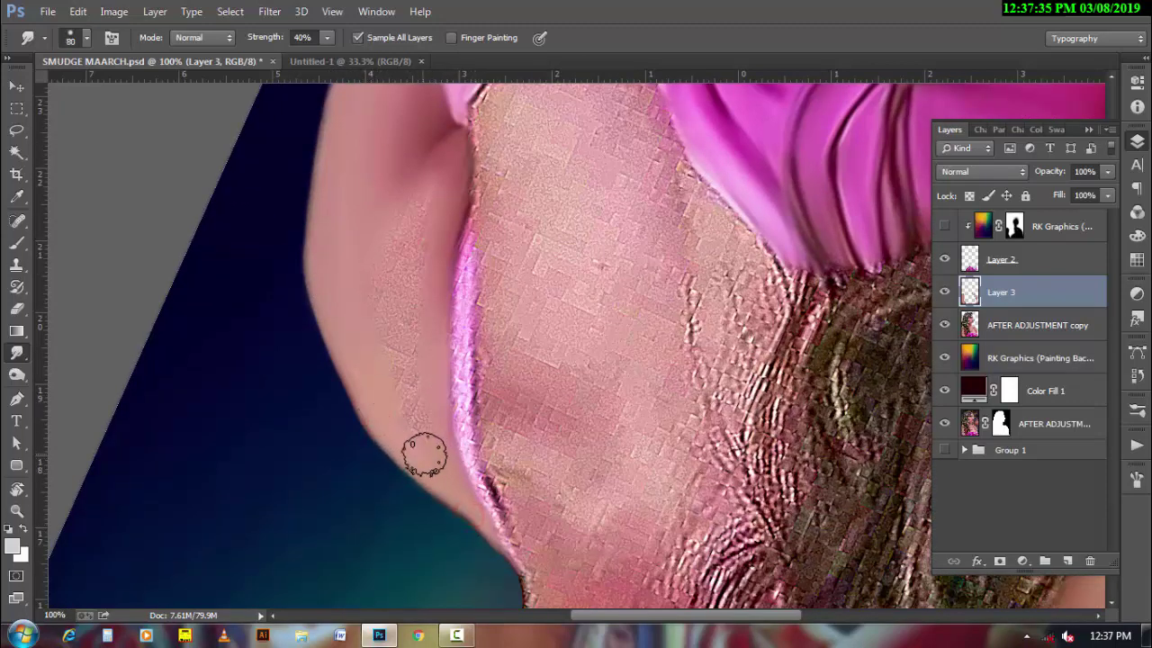
- Smooth the textured shoulder skin up the upper arm with progressively smaller brushes
{"action": "key", "text": "bracketright"}
{"action": "key", "text": "bracketright"}
{"action": "mouse_move", "coordinate": [419, 444]}
{"action": "left_mouse_down"}
{"action": "mouse_move", "coordinate": [398, 352]}
{"action": "mouse_move", "coordinate": [437, 180]}
{"action": "mouse_move", "coordinate": [387, 286]}
{"action": "left_mouse_up"}
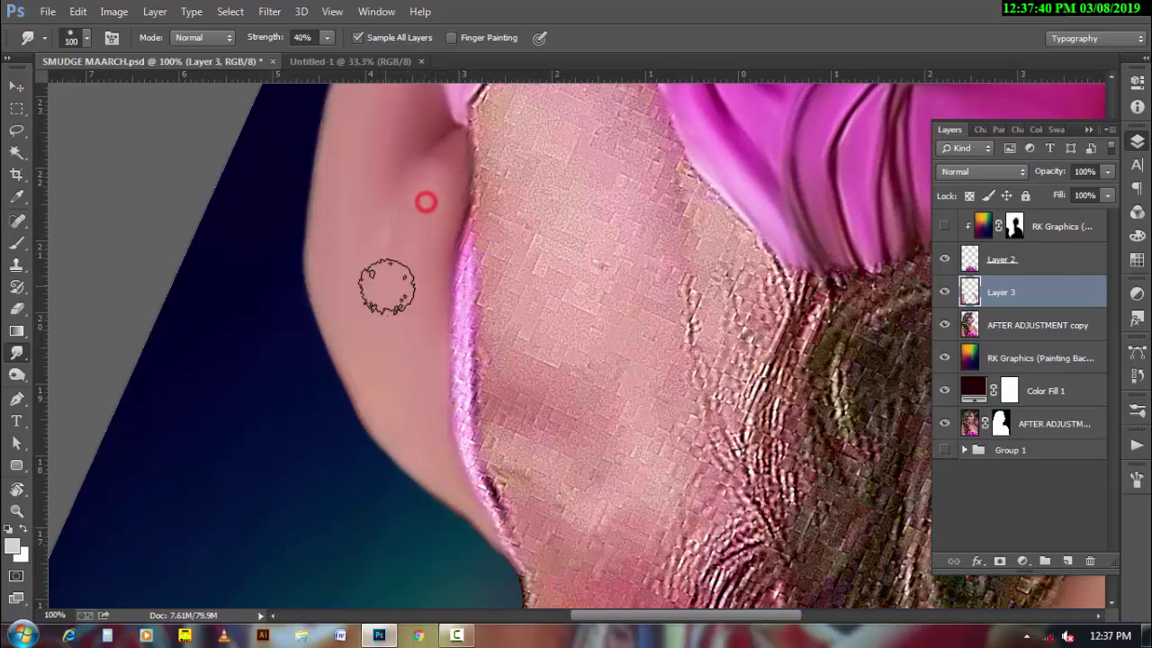
{"action": "scroll", "coordinate": [387, 286], "scroll_direction": "up", "scroll_amount": 4}
{"action": "key", "text": "bracketleft"}
{"action": "mouse_move", "coordinate": [411, 360]}
{"action": "left_mouse_down"}
{"action": "mouse_move", "coordinate": [424, 306]}
{"action": "mouse_move", "coordinate": [398, 177]}
{"action": "mouse_move", "coordinate": [373, 227]}
{"action": "left_mouse_up"}
{"action": "scroll", "coordinate": [378, 227], "scroll_direction": "up", "scroll_amount": 3}
{"action": "scroll", "coordinate": [378, 227], "scroll_direction": "up", "scroll_amount": 1}
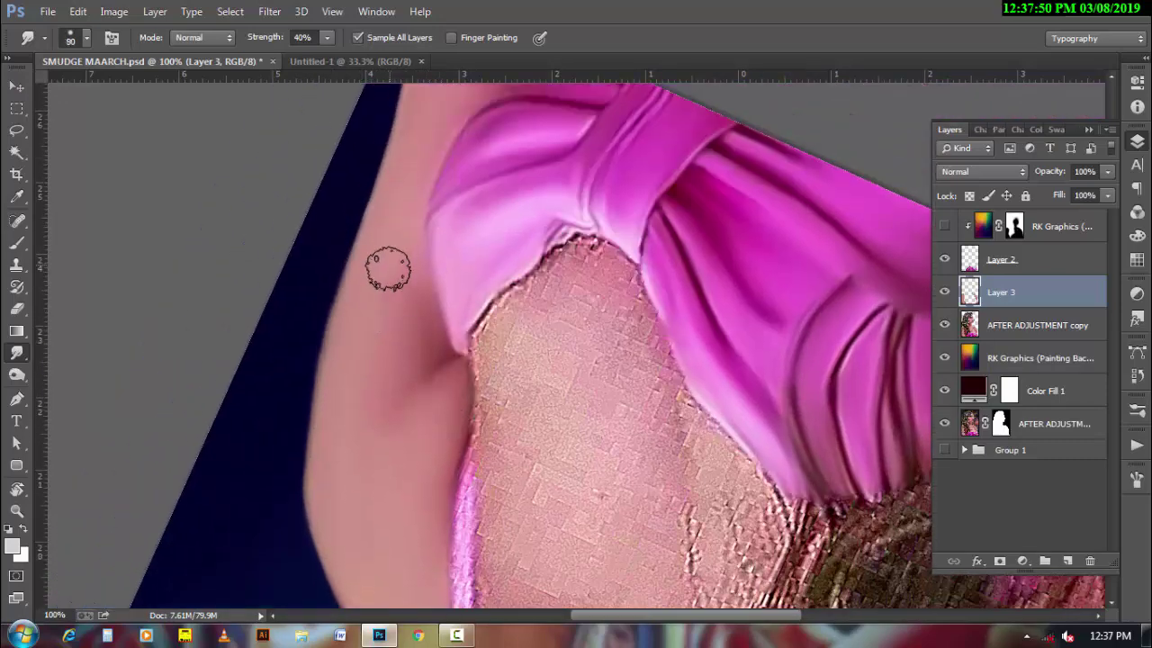
{"action": "key", "text": "bracketleft"}
{"action": "left_click_drag", "start_coordinate": [388, 268], "coordinate": [421, 142]}
- Smooth the skin along the dress neckline edge with a smaller brush
{"action": "scroll", "coordinate": [479, 360], "scroll_direction": "down", "scroll_amount": 3, "text": "alt"}
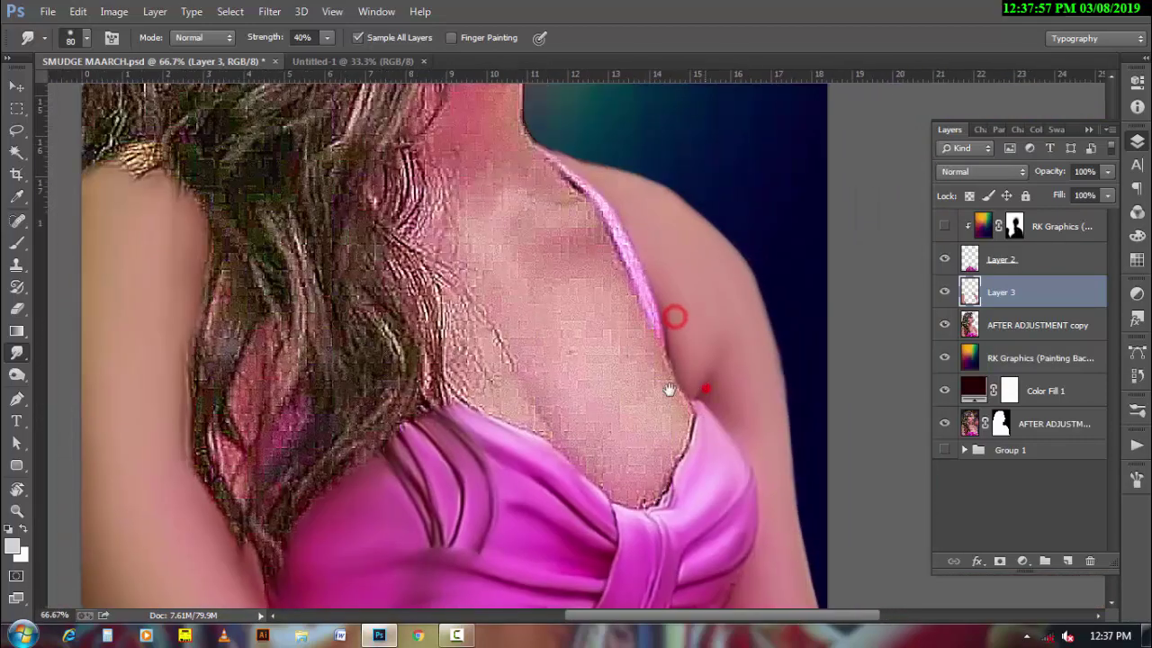
{"action": "left_click_drag", "start_coordinate": [528, 300], "coordinate": [492, 302]}
{"action": "scroll", "coordinate": [493, 360], "scroll_direction": "up", "scroll_amount": 2, "text": "alt"}
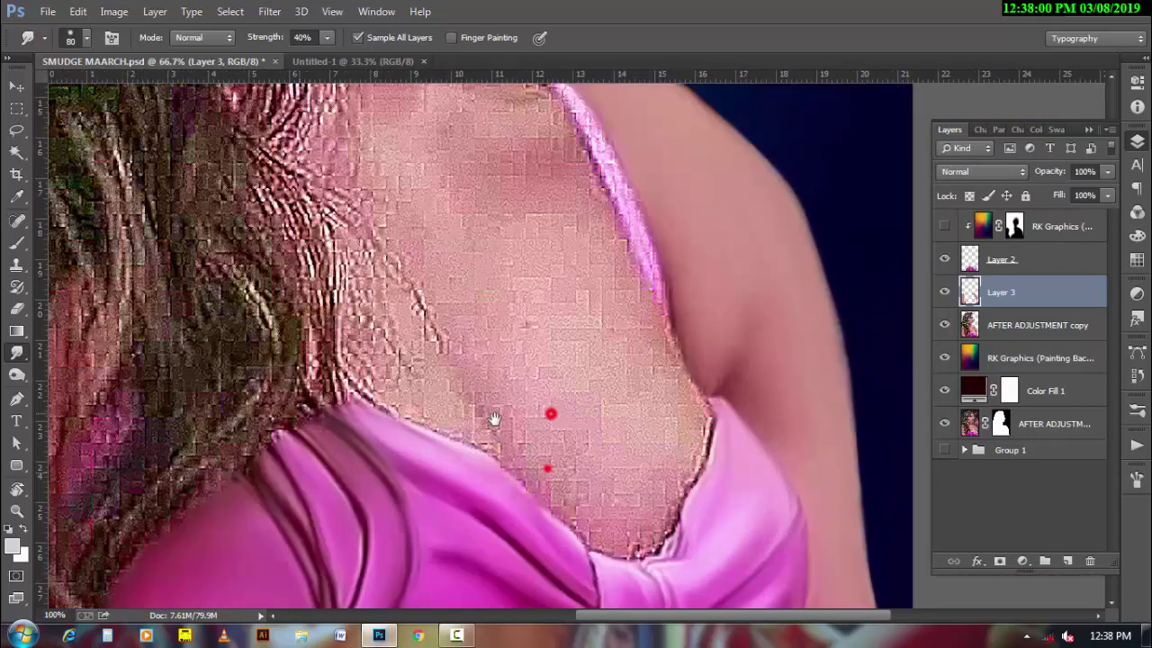
{"action": "key", "text": "bracketleft"}
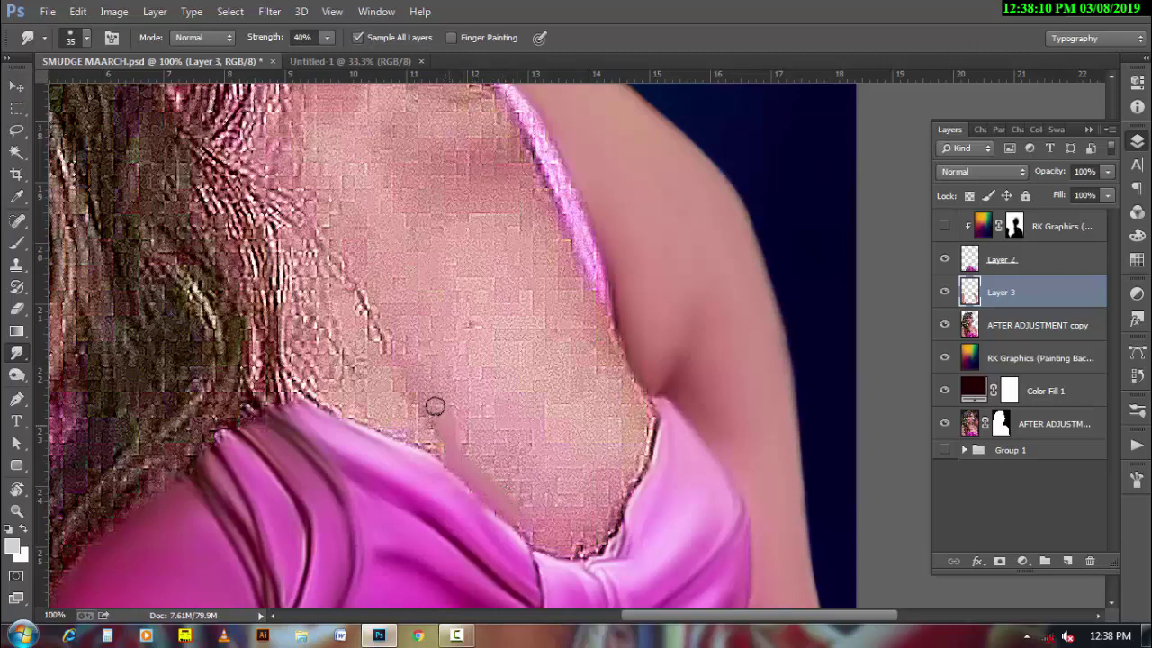
{"action": "left_click_drag", "start_coordinate": [554, 544], "coordinate": [576, 550]}
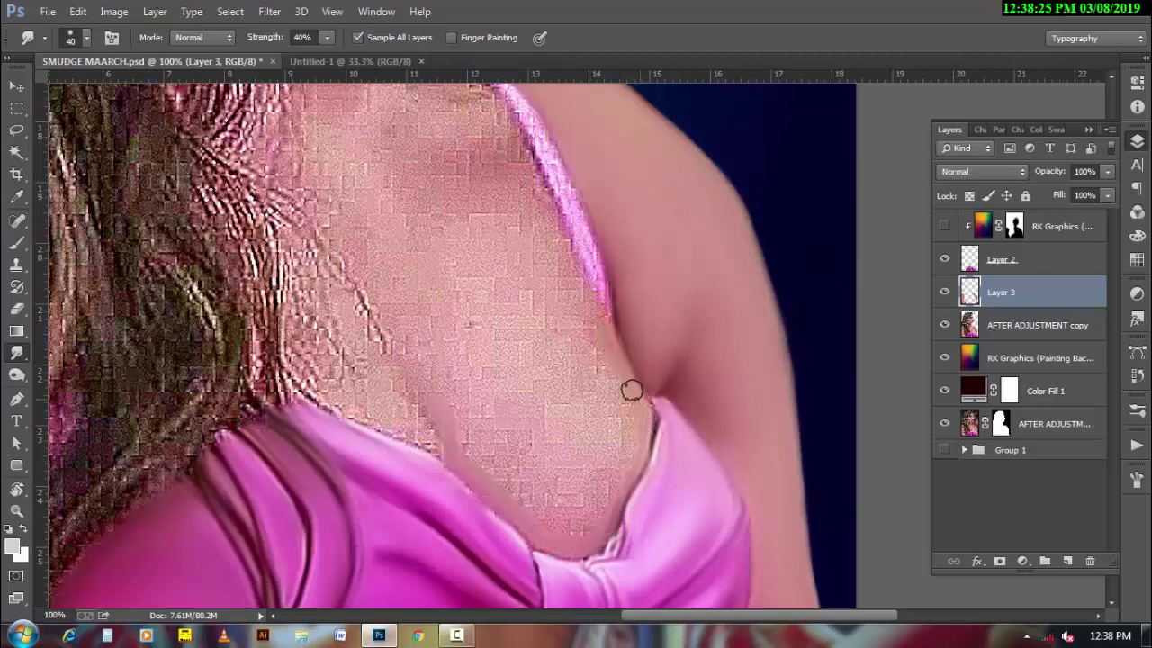
- Smooth the chest skin along and beside the hair strands on Layer 3
{"action": "scroll", "coordinate": [447, 447], "scroll_direction": "up", "scroll_amount": 2}
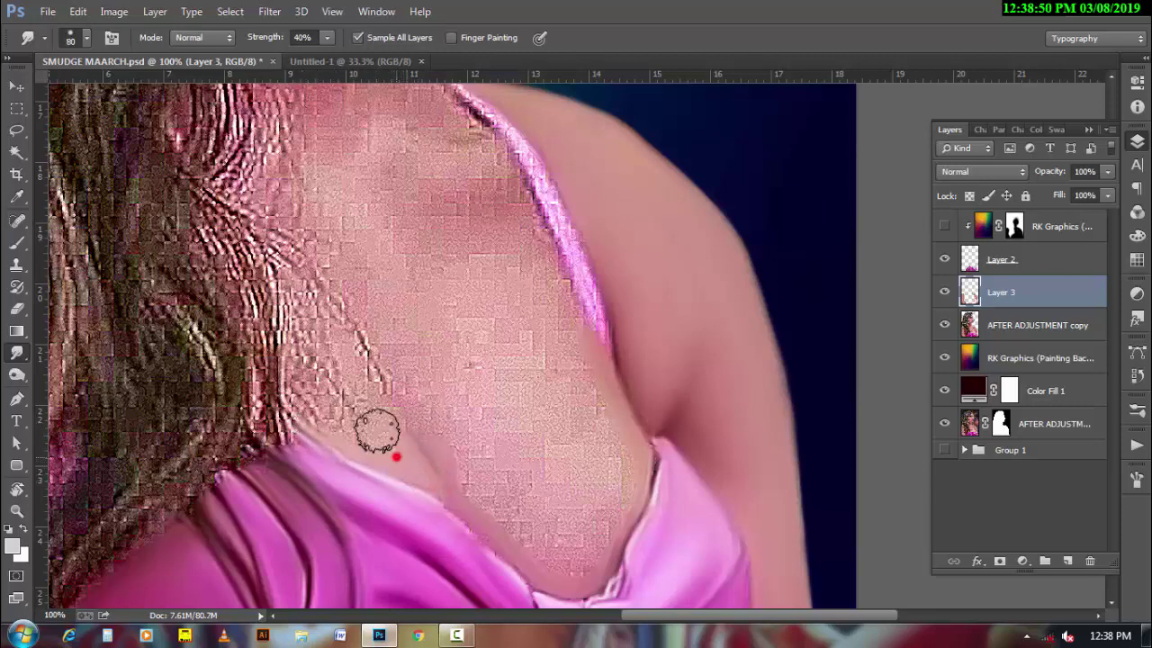
{"action": "left_click_drag", "start_coordinate": [377, 432], "coordinate": [347, 391]}
{"action": "left_click_drag", "start_coordinate": [360, 438], "coordinate": [309, 321]}
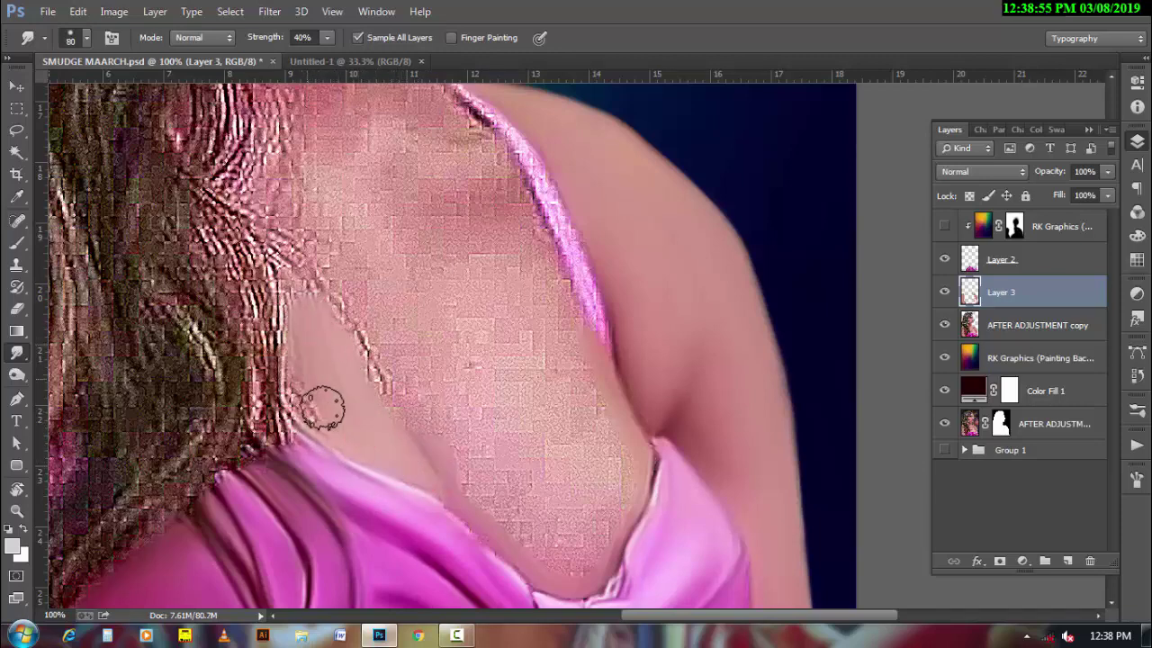
{"action": "key", "text": "bracketleft"}
{"action": "key", "text": "bracketleft"}
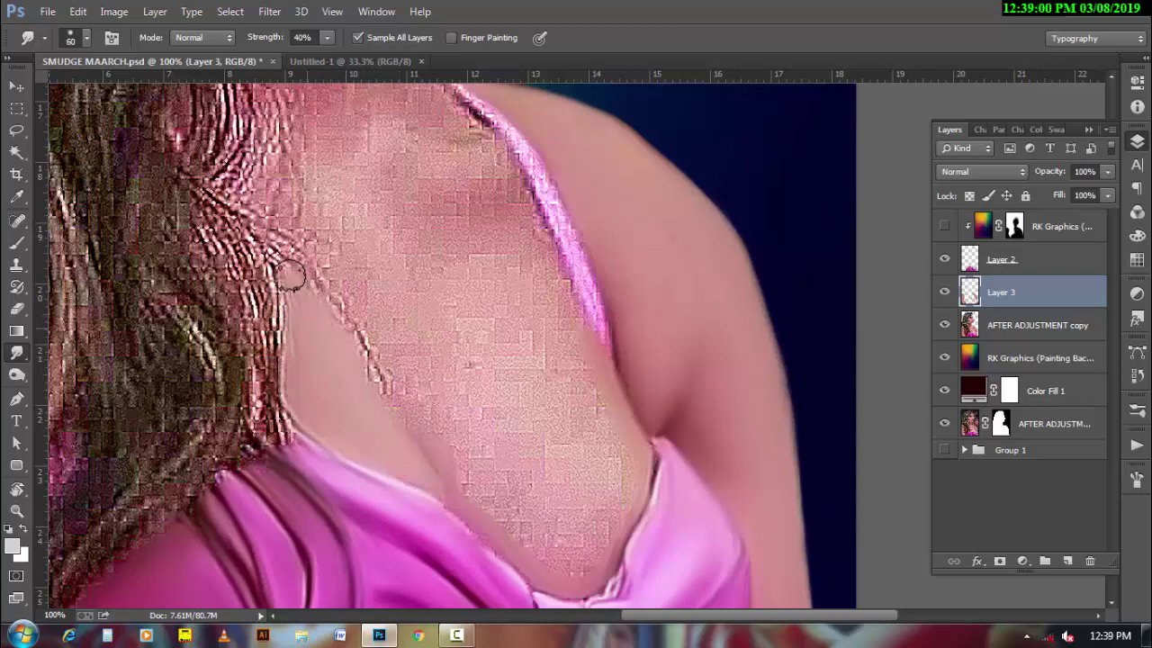
{"action": "mouse_move", "coordinate": [290, 276]}
{"action": "left_mouse_down"}
{"action": "mouse_move", "coordinate": [301, 347]}
{"action": "mouse_move", "coordinate": [298, 296]}
{"action": "left_mouse_up"}
{"action": "key", "text": "bracketleft"}
{"action": "key", "text": "bracketleft"}
{"action": "key", "text": "bracketleft"}
- Work the neckline on Layer 2, then return to Layer 3 and rotate the canvas
{"action": "key", "text": "alt+bracketright"}
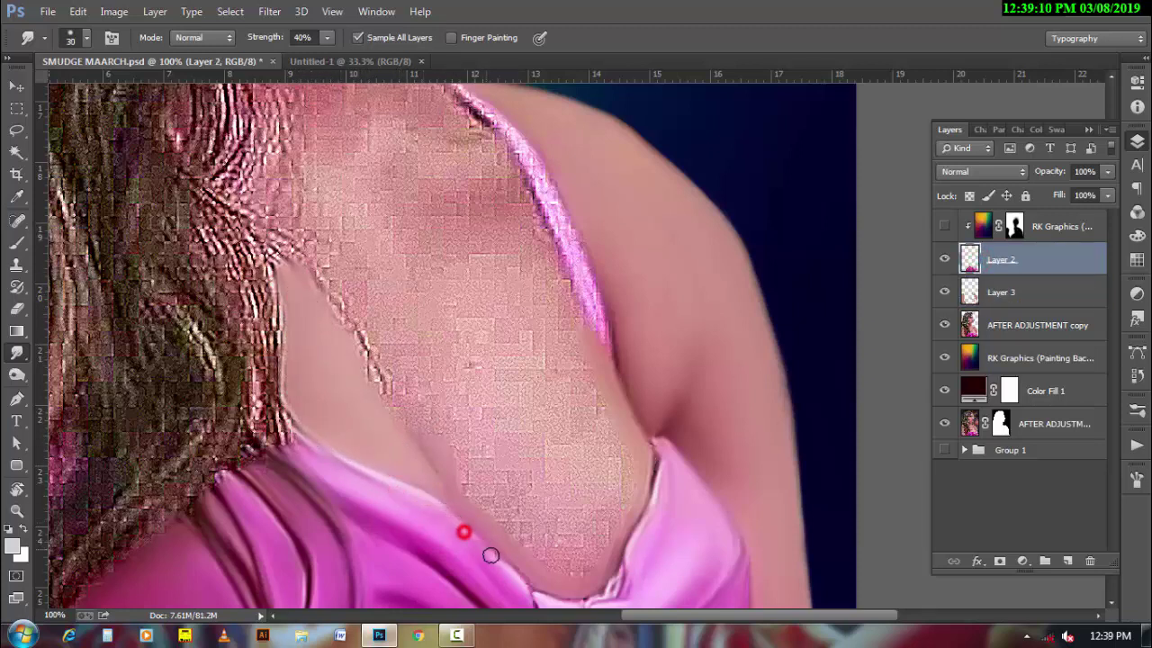
{"action": "scroll", "coordinate": [537, 560], "scroll_direction": "down", "scroll_amount": 3}
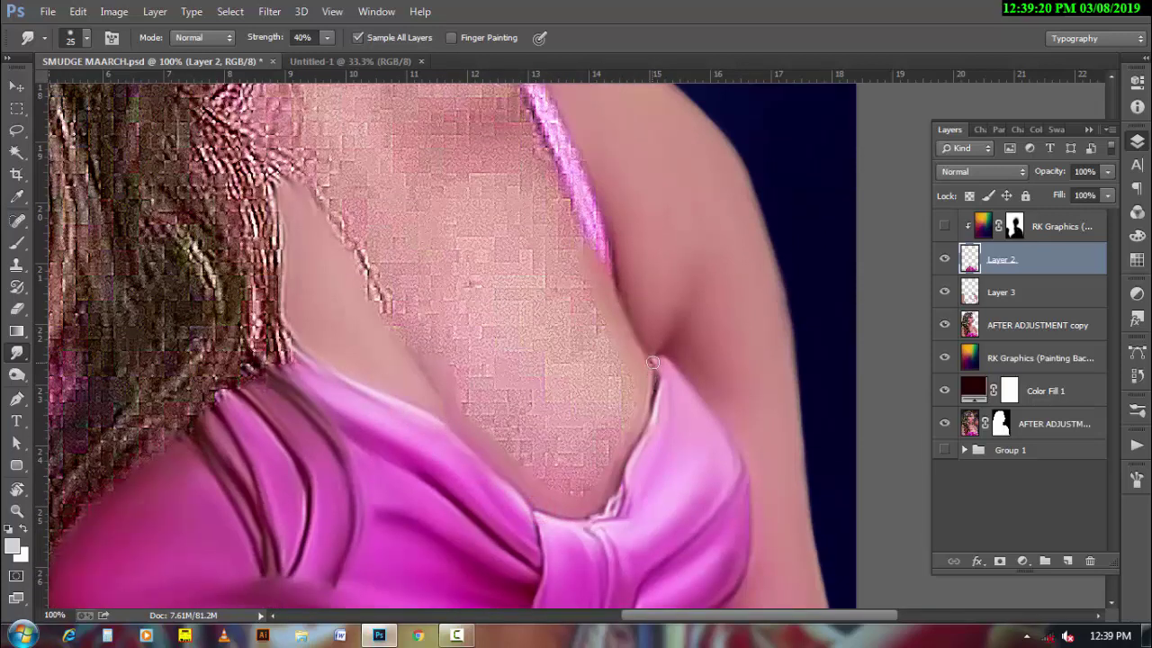
{"action": "left_click", "coordinate": [1013, 288]}
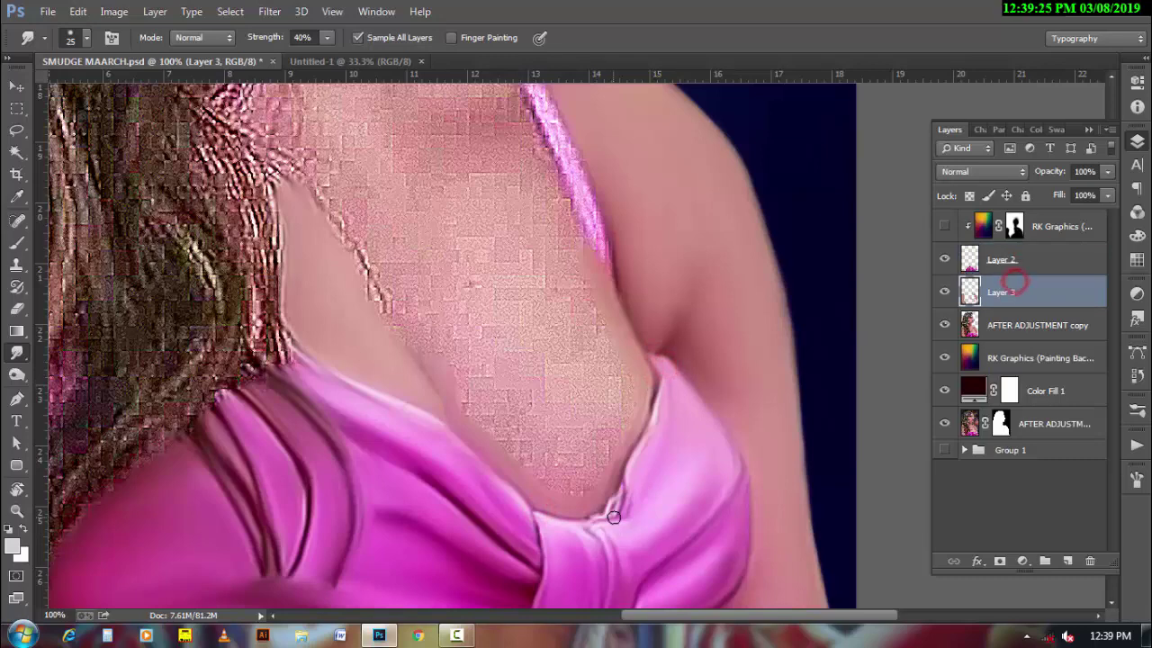
{"action": "key", "text": "r"}
{"action": "left_click_drag", "start_coordinate": [315, 405], "coordinate": [927, 552]}
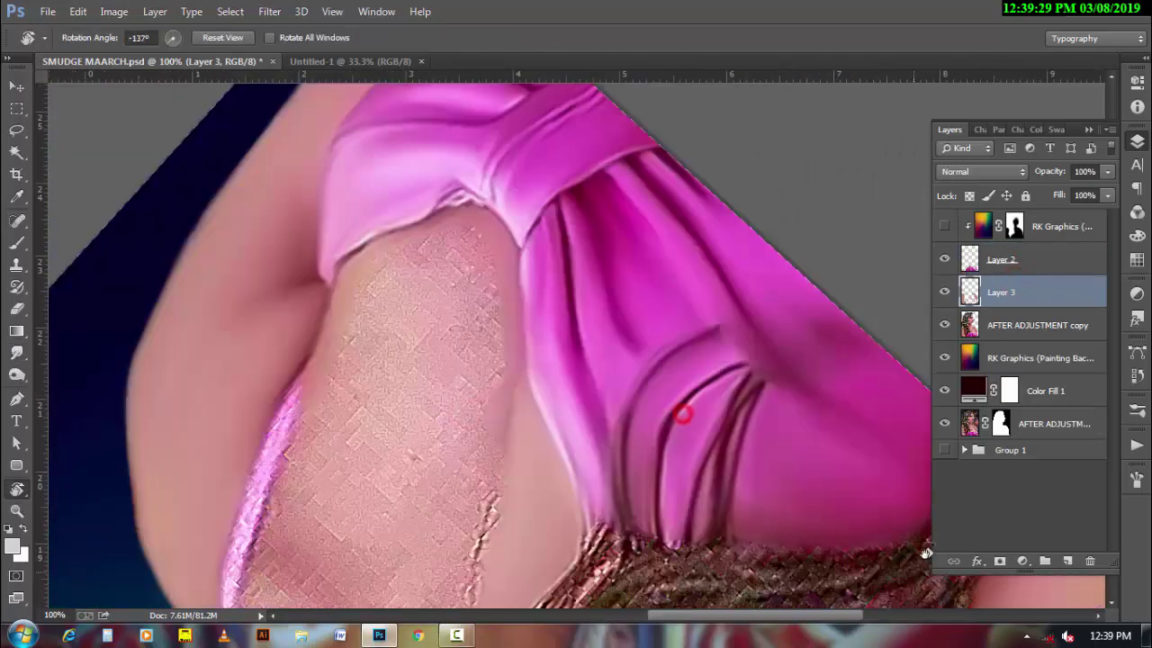
- With the Smudge tool, smooth the skin in a long downward stroke and along the arm edge
{"action": "left_click", "coordinate": [20, 351]}
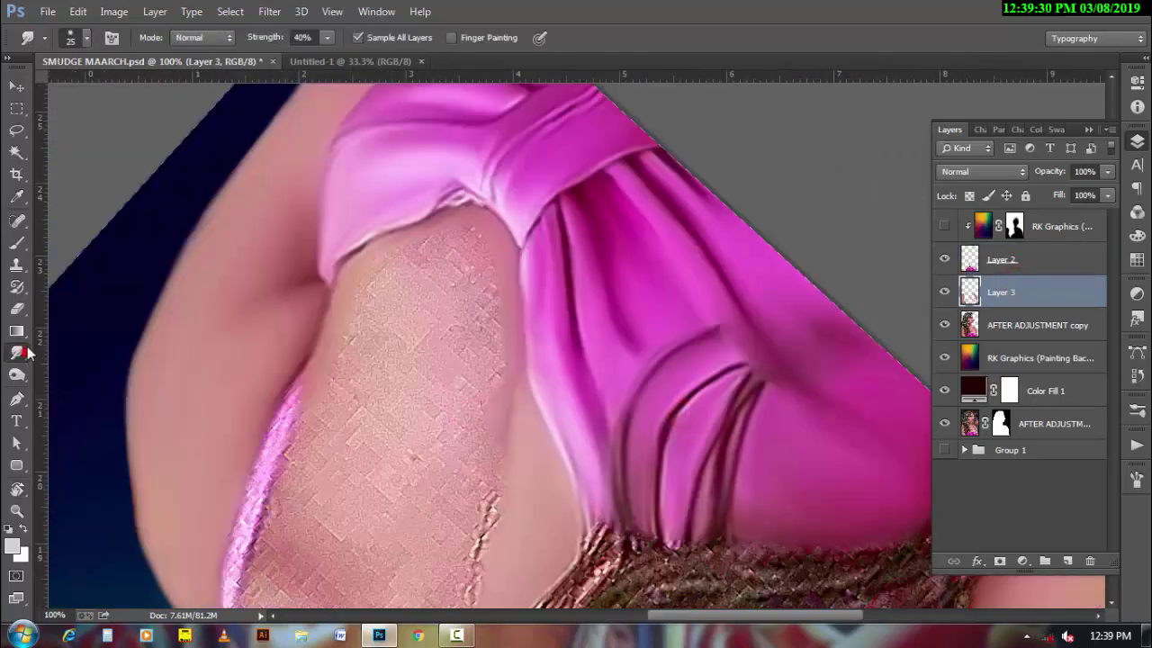
{"action": "key", "text": "bracketright"}
{"action": "key", "text": "bracketright"}
{"action": "key", "text": "bracketright"}
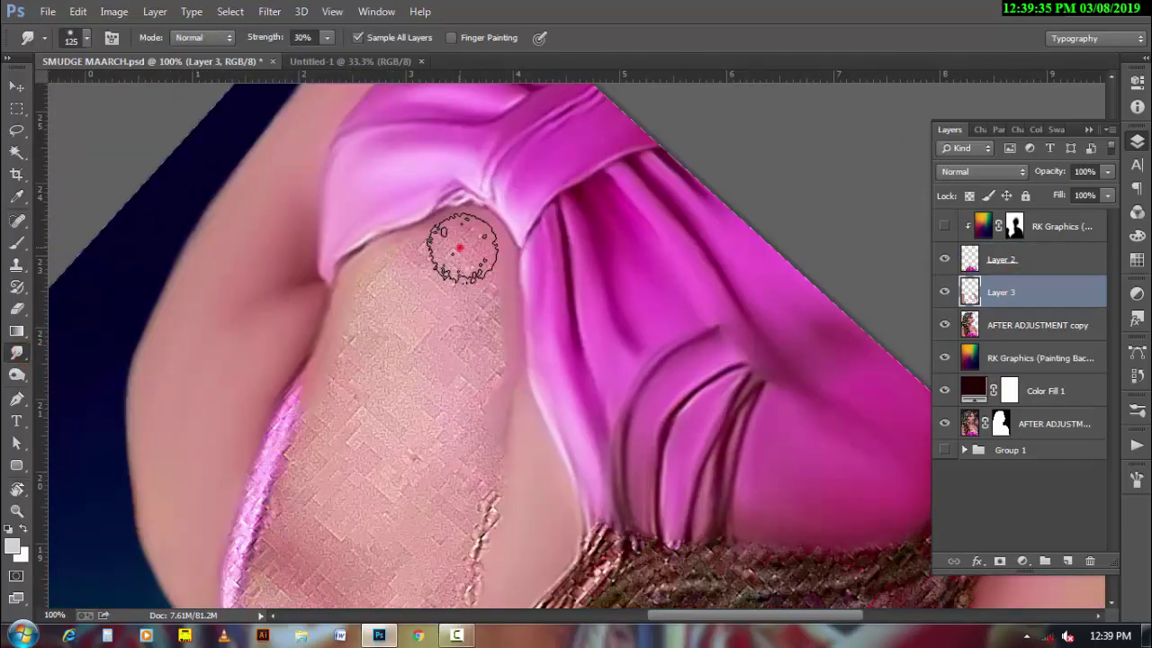
{"action": "mouse_move", "coordinate": [466, 245]}
{"action": "left_mouse_down"}
{"action": "mouse_move", "coordinate": [480, 378]}
{"action": "mouse_move", "coordinate": [457, 466]}
{"action": "mouse_move", "coordinate": [488, 308]}
{"action": "mouse_move", "coordinate": [444, 501]}
{"action": "mouse_move", "coordinate": [303, 548]}
{"action": "mouse_move", "coordinate": [296, 532]}
{"action": "mouse_move", "coordinate": [314, 442]}
{"action": "mouse_move", "coordinate": [333, 423]}
{"action": "mouse_move", "coordinate": [381, 516]}
{"action": "mouse_move", "coordinate": [458, 264]}
{"action": "mouse_move", "coordinate": [414, 270]}
{"action": "mouse_move", "coordinate": [358, 393]}
{"action": "mouse_move", "coordinate": [399, 298]}
{"action": "mouse_move", "coordinate": [380, 288]}
{"action": "mouse_move", "coordinate": [483, 283]}
{"action": "mouse_move", "coordinate": [489, 316]}
{"action": "mouse_move", "coordinate": [455, 528]}
{"action": "left_mouse_up"}
{"action": "key", "text": "bracketright"}
{"action": "key", "text": "bracketleft"}
{"action": "key", "text": "bracketleft"}
{"action": "key", "text": "bracketleft"}
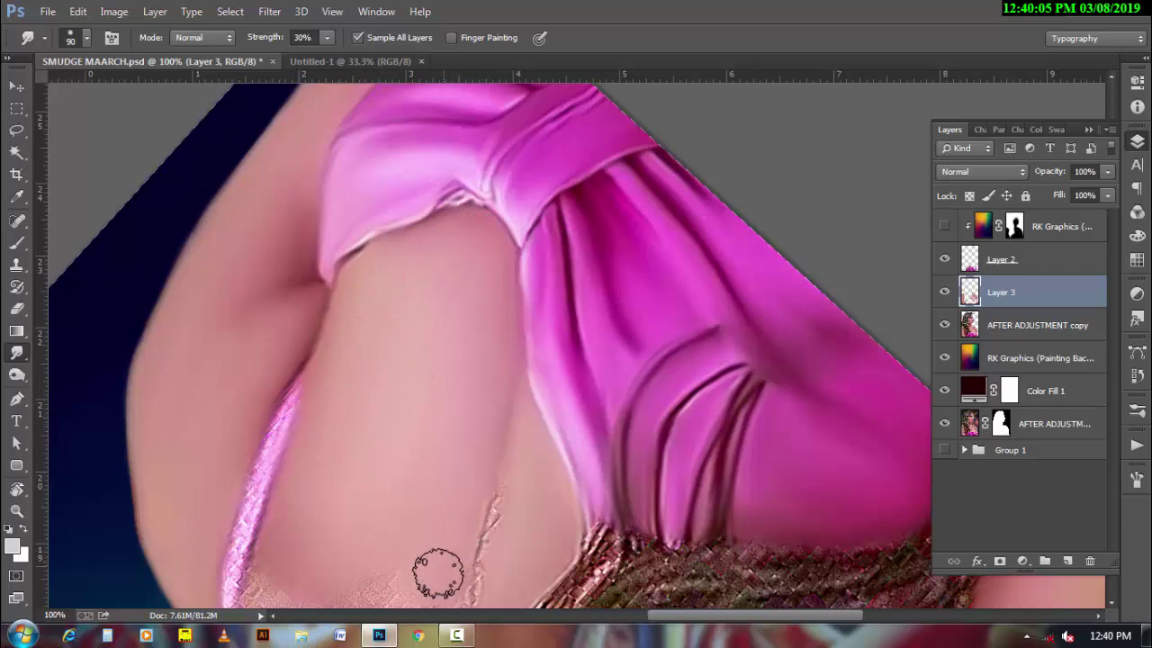
{"action": "scroll", "coordinate": [438, 553], "scroll_direction": "down", "scroll_amount": 2}
{"action": "scroll", "coordinate": [438, 545], "scroll_direction": "down", "scroll_amount": 3}
{"action": "key", "text": "bracketleft"}
{"action": "key", "text": "bracketleft"}
{"action": "key", "text": "bracketleft"}
{"action": "left_click_drag", "start_coordinate": [257, 409], "coordinate": [263, 472]}
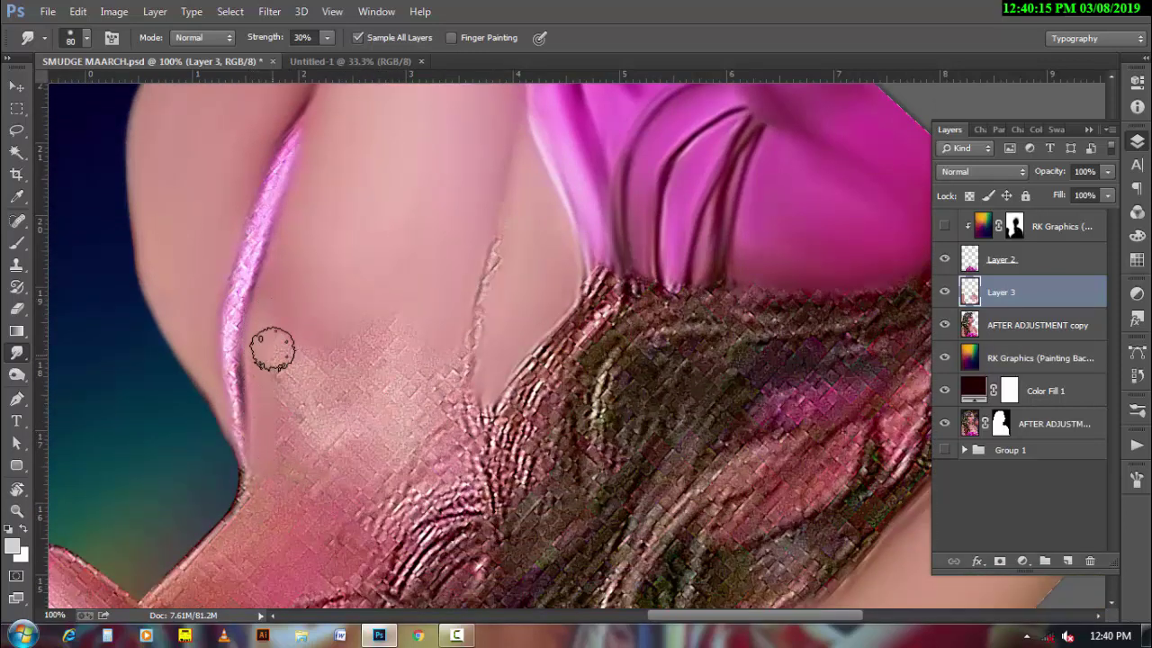
- Smudge away the crosshatch texture on the mid and lower torso skin
{"action": "mouse_move", "coordinate": [270, 349]}
{"action": "left_mouse_down"}
{"action": "mouse_move", "coordinate": [324, 471]}
{"action": "mouse_move", "coordinate": [432, 424]}
{"action": "mouse_move", "coordinate": [432, 355]}
{"action": "mouse_move", "coordinate": [393, 404]}
{"action": "mouse_move", "coordinate": [357, 399]}
{"action": "left_mouse_up"}
{"action": "key", "text": "bracketright"}
{"action": "mouse_move", "coordinate": [304, 324]}
{"action": "left_mouse_down"}
{"action": "mouse_move", "coordinate": [332, 407]}
{"action": "mouse_move", "coordinate": [294, 444]}
{"action": "left_mouse_up"}
{"action": "left_click_drag", "start_coordinate": [399, 322], "coordinate": [368, 393]}
{"action": "left_click_drag", "start_coordinate": [333, 329], "coordinate": [408, 331]}
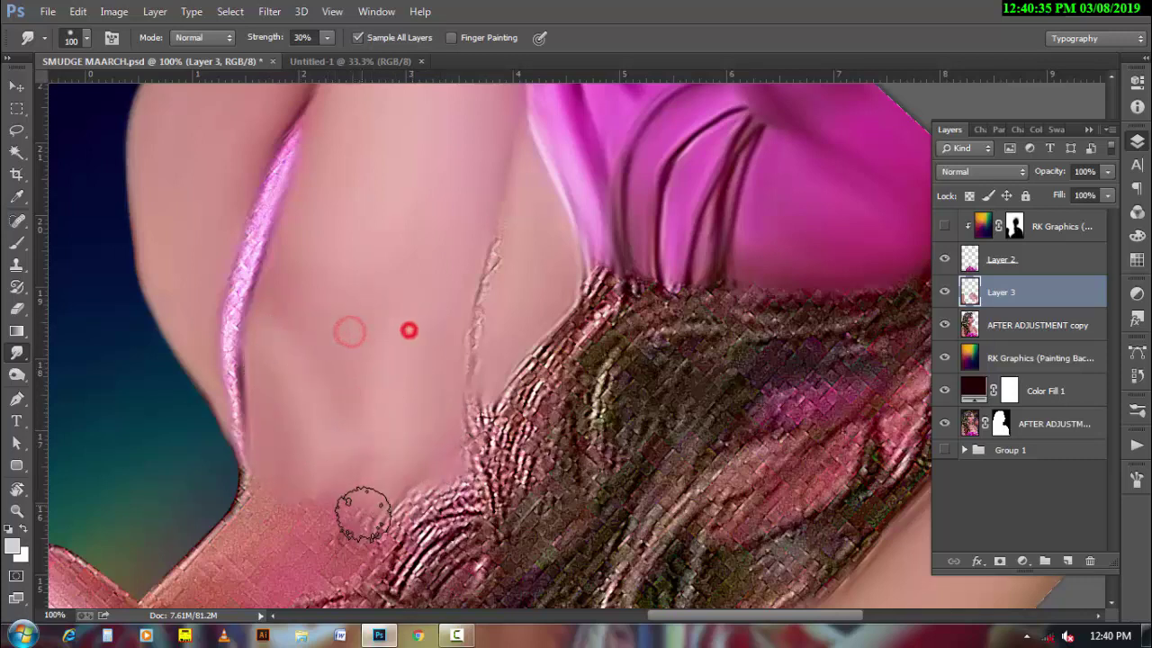
{"action": "left_click_drag", "start_coordinate": [363, 514], "coordinate": [329, 488]}
{"action": "key", "text": "bracketleft"}
{"action": "key", "text": "bracketleft"}
{"action": "key", "text": "bracketleft"}
{"action": "left_click", "coordinate": [246, 493]}
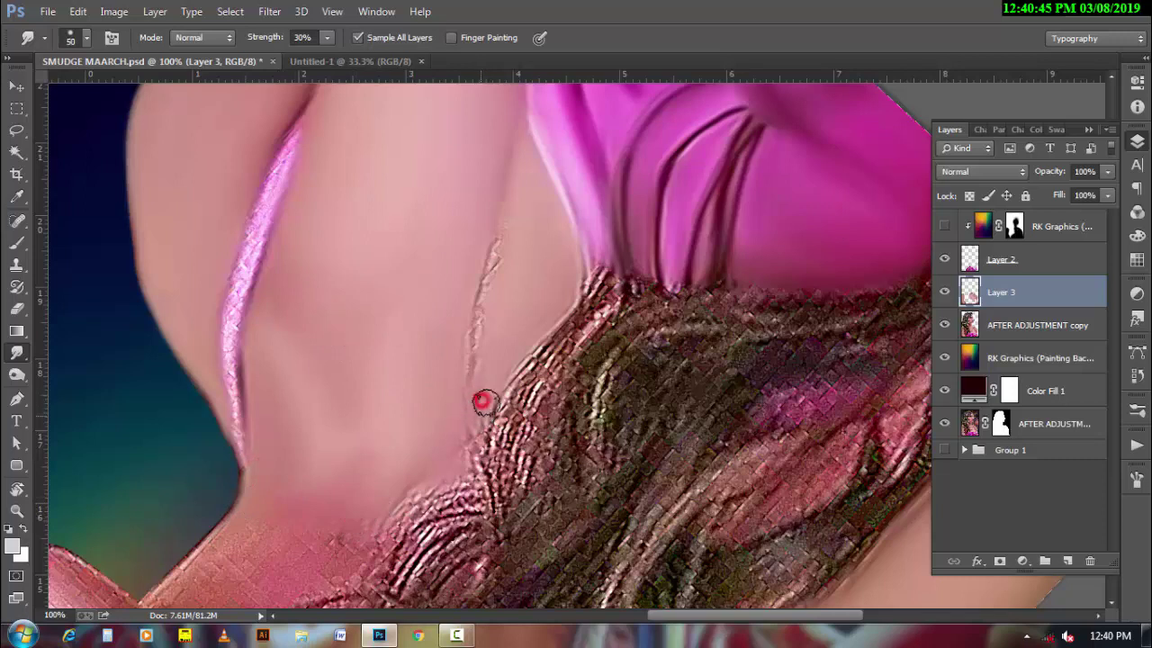
- Blend away the stray crease line along the torso edge with strokes and dabs
{"action": "left_click_drag", "start_coordinate": [478, 398], "coordinate": [522, 211]}
{"action": "key", "text": "bracketright"}
{"action": "key", "text": "bracketright"}
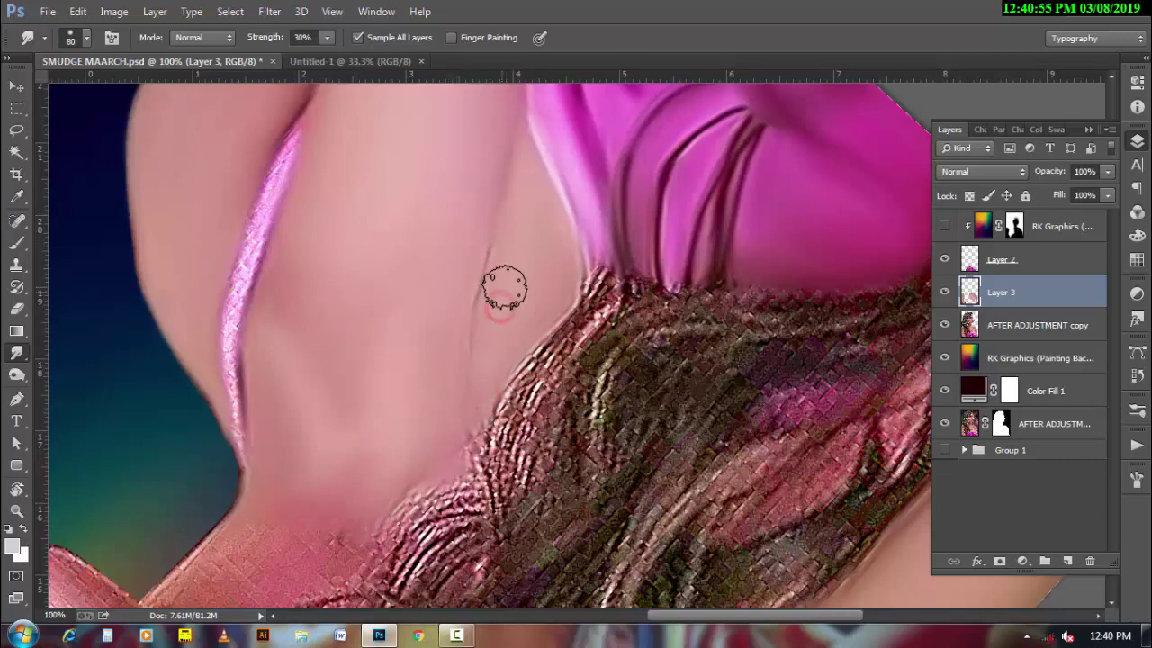
{"action": "left_click", "coordinate": [489, 258]}
{"action": "left_click", "coordinate": [466, 352]}
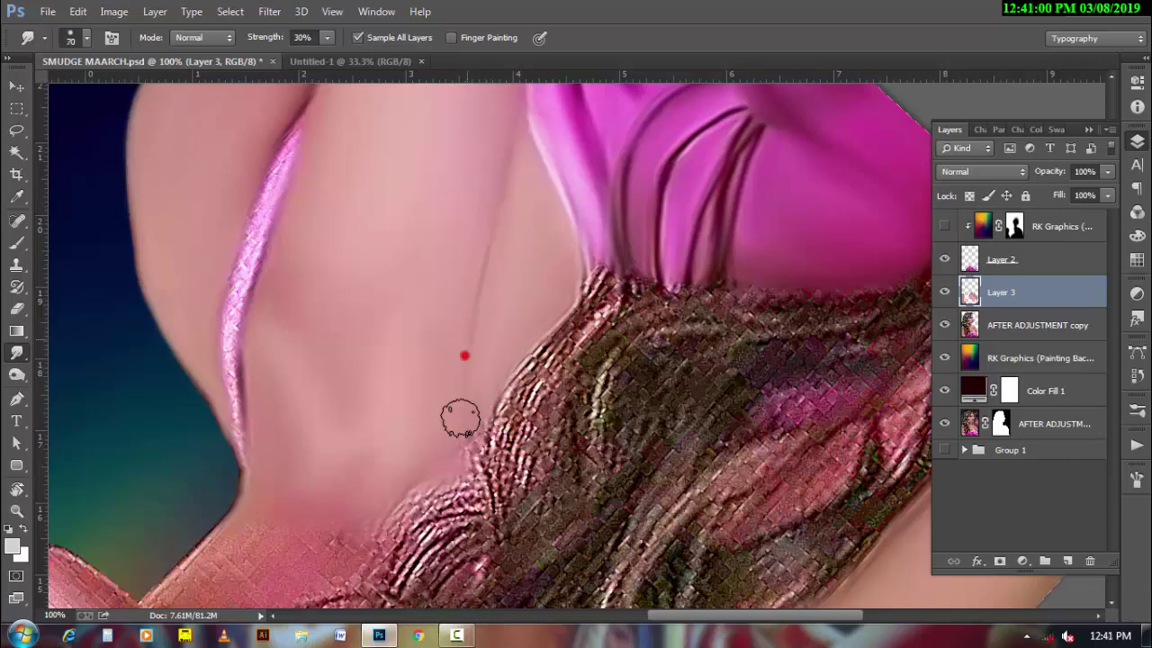
{"action": "left_click", "coordinate": [408, 389]}
{"action": "key", "text": "bracketright"}
{"action": "left_click_drag", "start_coordinate": [399, 200], "coordinate": [437, 264]}
{"action": "key", "text": "bracketright"}
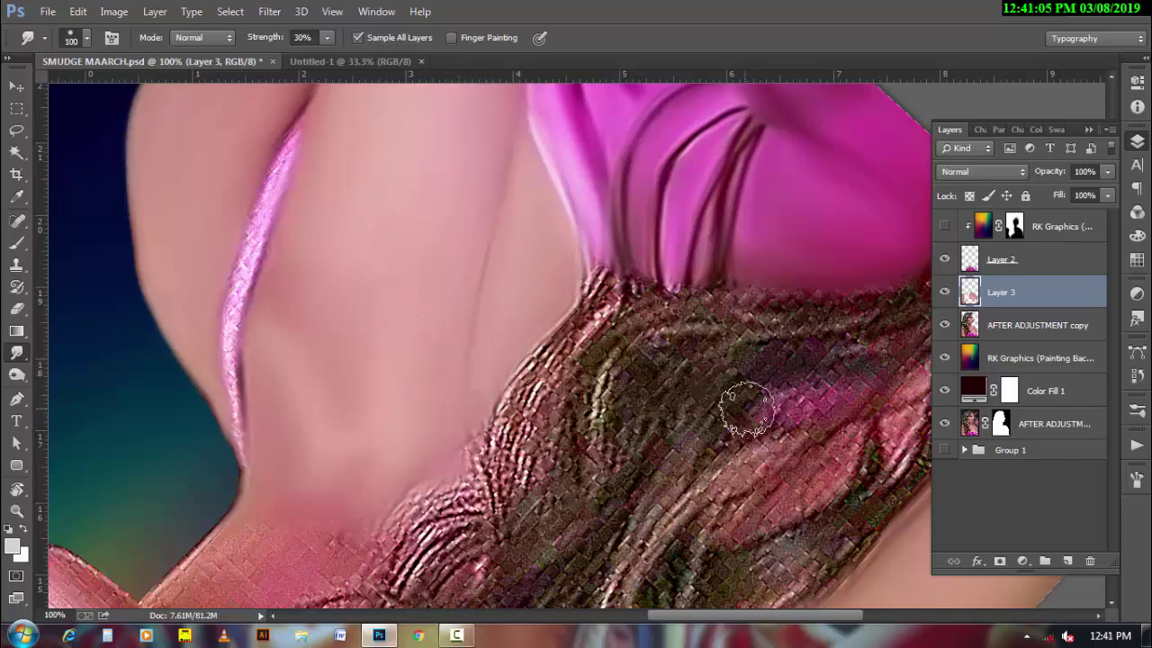
{"action": "left_click_drag", "start_coordinate": [809, 436], "coordinate": [496, 399]}
{"action": "key", "text": "bracketleft"}
{"action": "key", "text": "bracketleft"}
{"action": "key", "text": "bracketleft"}
- Smudge the chest skin near the dress fold and smooth the neck edge beside the hair
{"action": "left_click", "coordinate": [477, 417]}
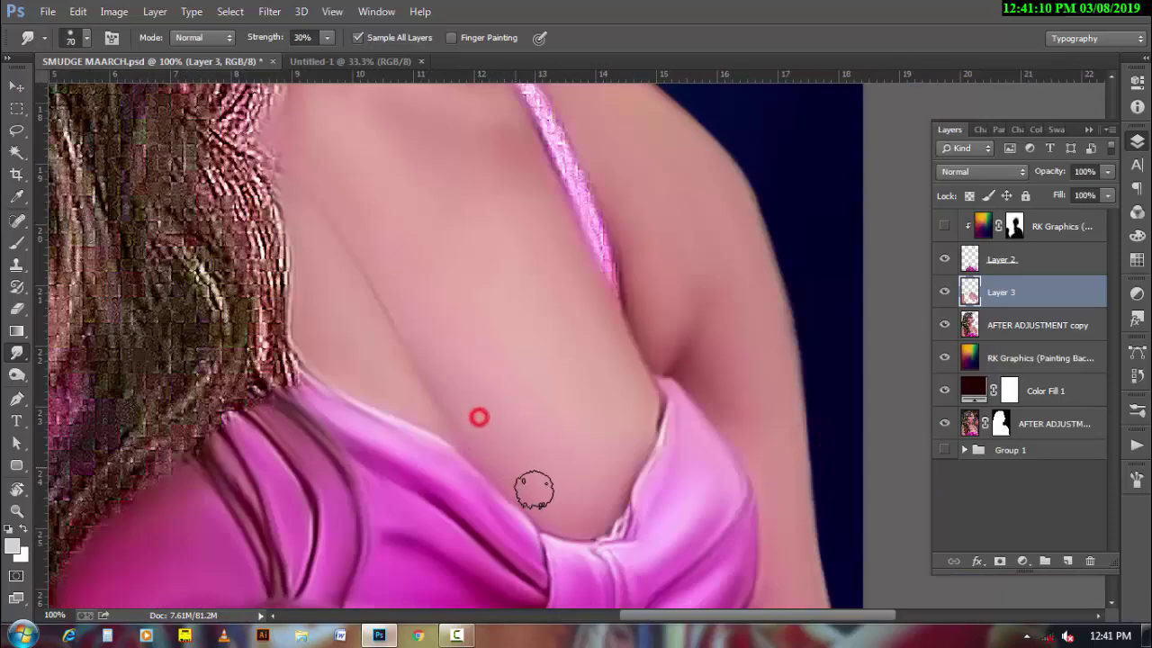
{"action": "left_click", "coordinate": [552, 509]}
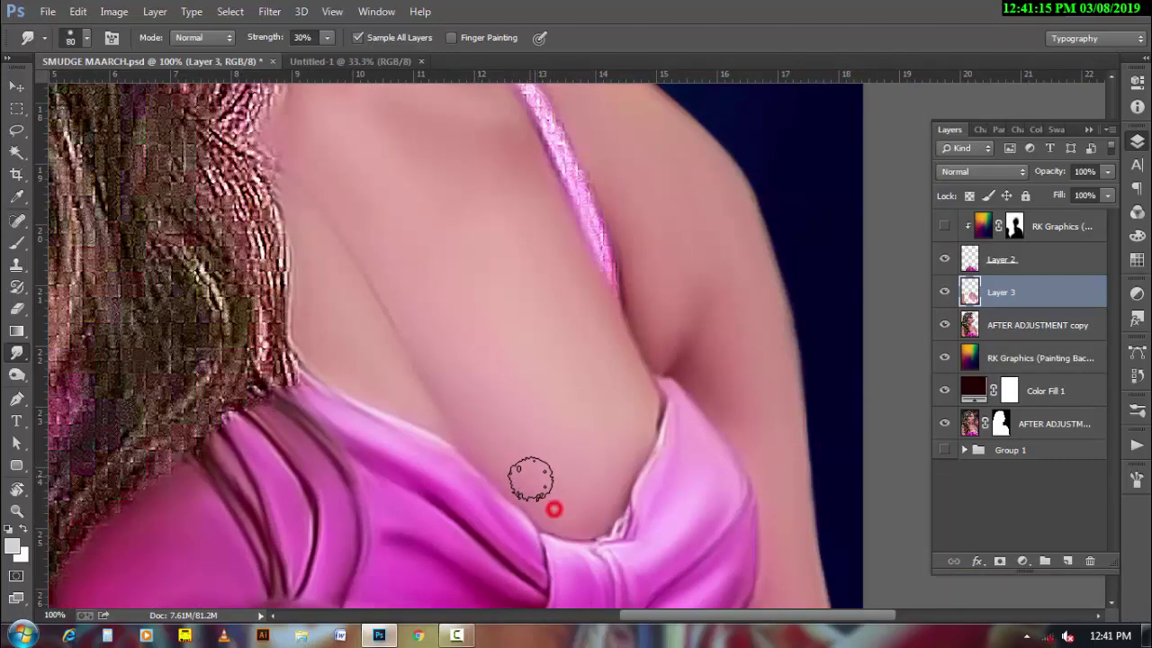
{"action": "left_click", "coordinate": [389, 387]}
{"action": "key", "text": "bracketleft"}
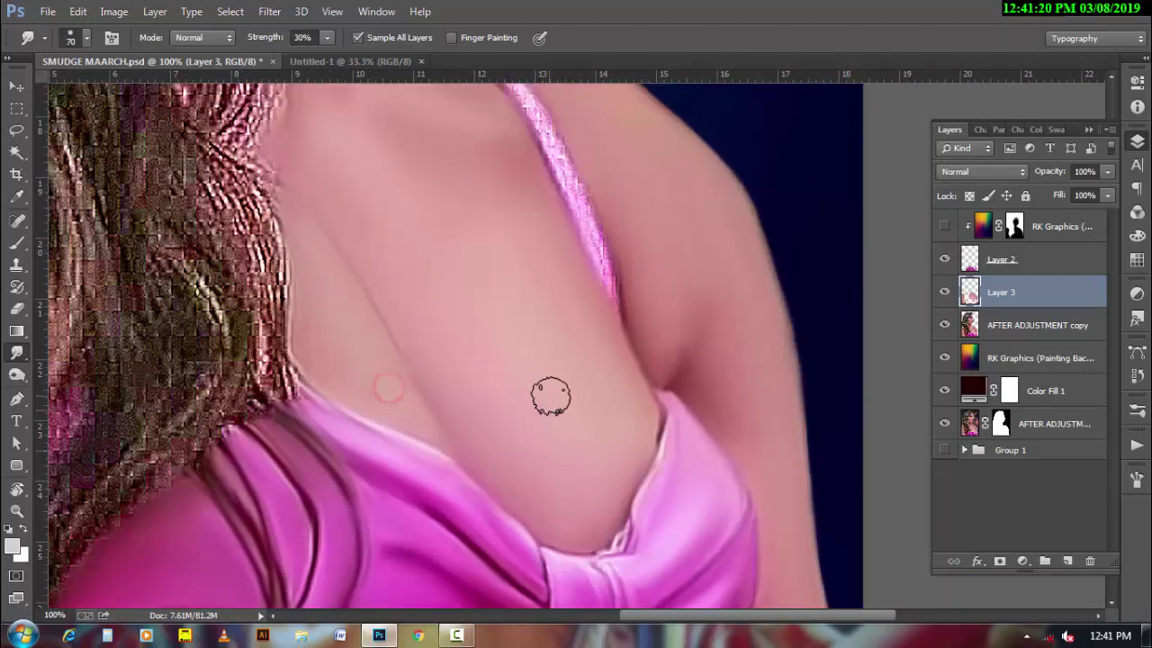
{"action": "scroll", "coordinate": [547, 390], "scroll_direction": "up", "scroll_amount": 8}
{"action": "scroll", "coordinate": [540, 380], "scroll_direction": "up", "scroll_amount": 2}
{"action": "mouse_move", "coordinate": [304, 441]}
{"action": "left_mouse_down"}
{"action": "mouse_move", "coordinate": [270, 387]}
{"action": "mouse_move", "coordinate": [295, 354]}
{"action": "mouse_move", "coordinate": [283, 333]}
{"action": "left_mouse_up"}
- Blend the neck skin and its left edge with broad smudges, then select Layer 2
{"action": "key", "text": "bracketright"}
{"action": "key", "text": "bracketleft"}
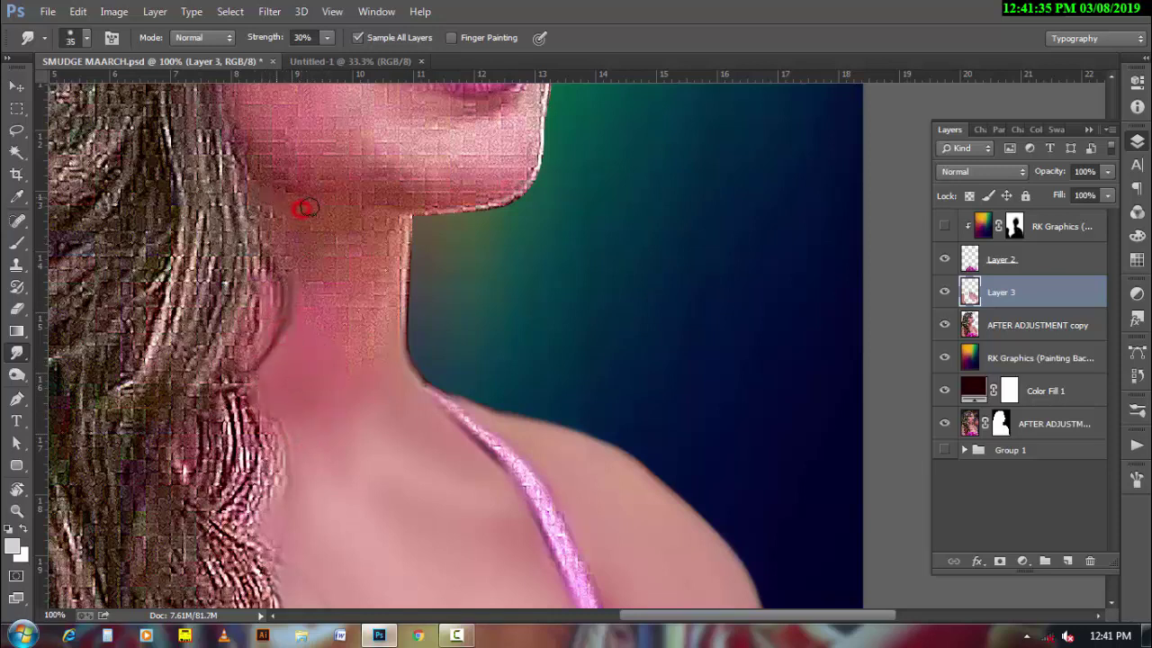
{"action": "key", "text": "bracketright"}
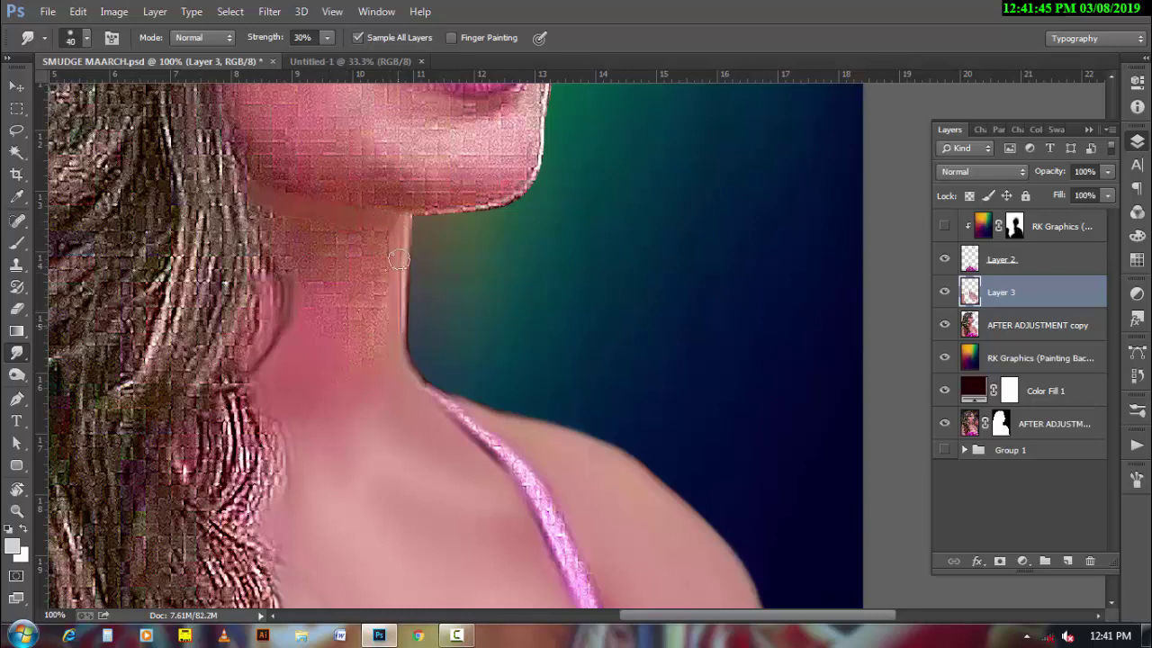
{"action": "mouse_move", "coordinate": [309, 394]}
{"action": "left_mouse_down"}
{"action": "mouse_move", "coordinate": [357, 375]}
{"action": "mouse_move", "coordinate": [372, 351]}
{"action": "mouse_move", "coordinate": [358, 303]}
{"action": "mouse_move", "coordinate": [377, 303]}
{"action": "mouse_move", "coordinate": [372, 267]}
{"action": "mouse_move", "coordinate": [350, 246]}
{"action": "mouse_move", "coordinate": [344, 290]}
{"action": "mouse_move", "coordinate": [269, 209]}
{"action": "mouse_move", "coordinate": [278, 239]}
{"action": "mouse_move", "coordinate": [393, 245]}
{"action": "mouse_move", "coordinate": [393, 286]}
{"action": "left_mouse_up"}
{"action": "key", "text": "bracketright"}
{"action": "key", "text": "bracketright"}
{"action": "key", "text": "bracketleft"}
{"action": "key", "text": "bracketleft"}
{"action": "key", "text": "bracketleft"}
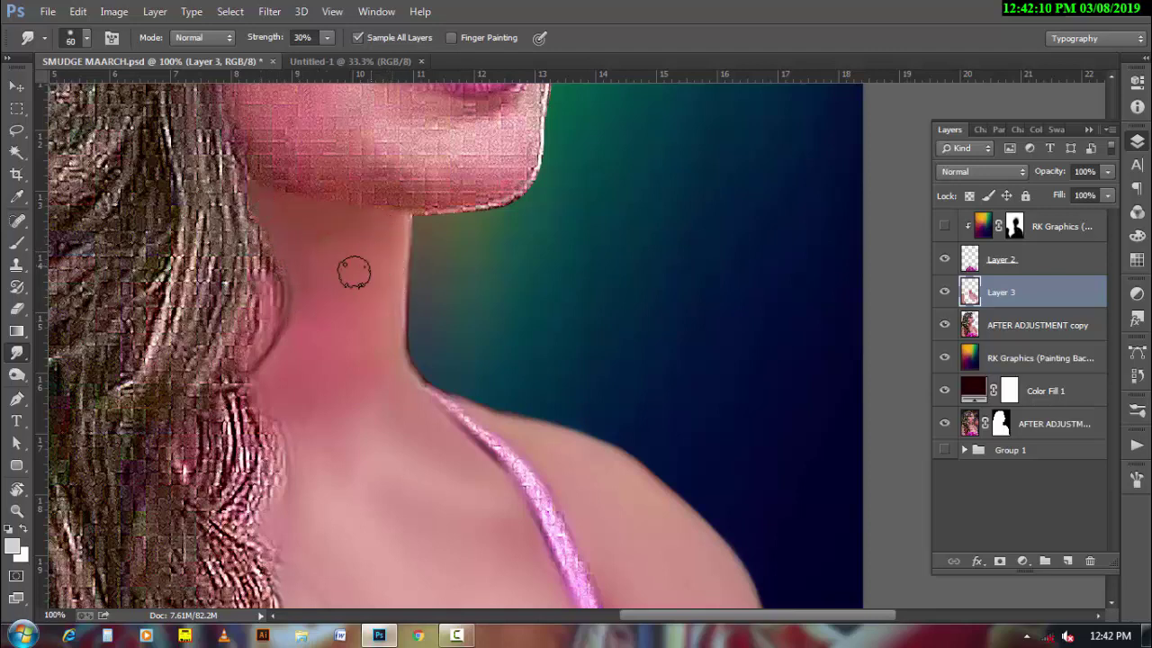
{"action": "mouse_move", "coordinate": [309, 276]}
{"action": "left_mouse_down"}
{"action": "mouse_move", "coordinate": [314, 342]}
{"action": "mouse_move", "coordinate": [288, 483]}
{"action": "mouse_move", "coordinate": [282, 424]}
{"action": "mouse_move", "coordinate": [291, 475]}
{"action": "mouse_move", "coordinate": [355, 420]}
{"action": "mouse_move", "coordinate": [391, 366]}
{"action": "mouse_move", "coordinate": [314, 378]}
{"action": "mouse_move", "coordinate": [357, 352]}
{"action": "left_mouse_up"}
{"action": "key", "text": "bracketleft"}
{"action": "left_click", "coordinate": [393, 337]}
{"action": "key", "text": "bracketright"}
{"action": "left_click", "coordinate": [963, 265]}
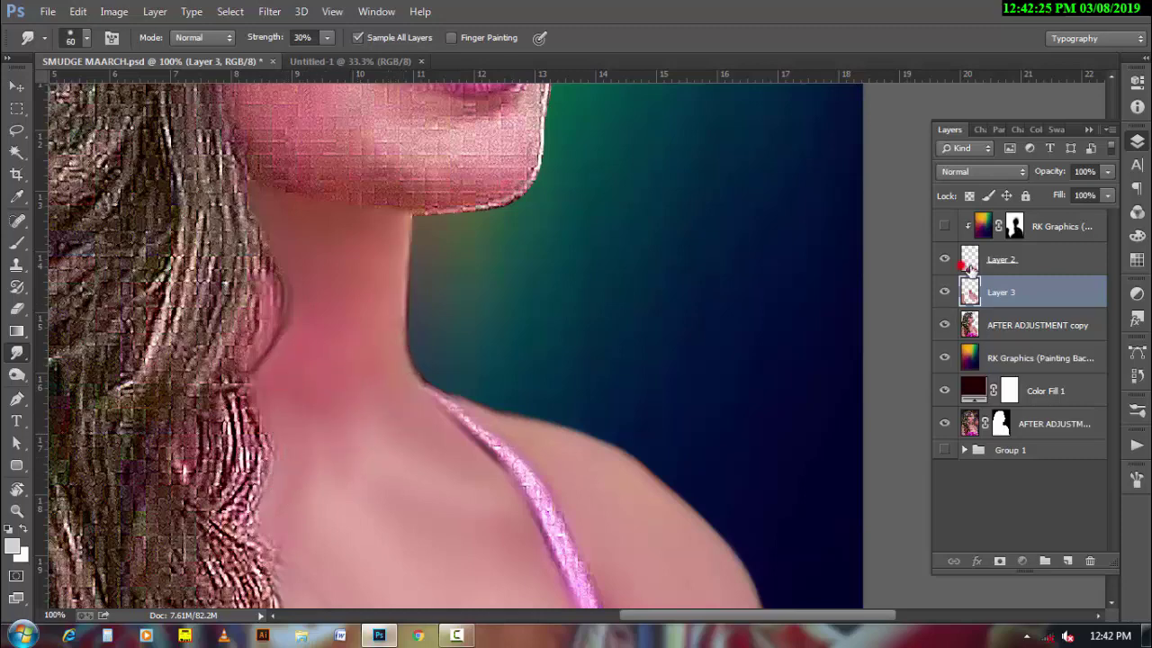
{"action": "left_click_drag", "start_coordinate": [531, 482], "coordinate": [360, 357]}
- Raise smudge strength to 40% and smooth the pink shoulder strap and its edges
{"action": "key", "text": "4"}
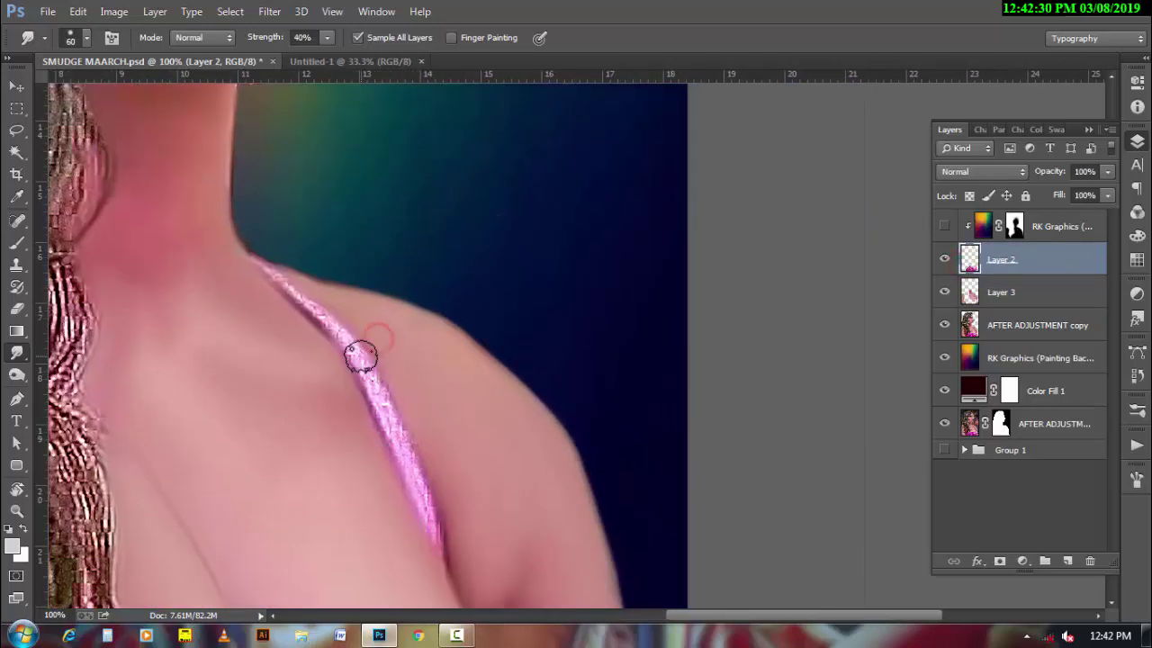
{"action": "key", "text": "bracketleft"}
{"action": "key", "text": "bracketleft"}
{"action": "key", "text": "bracketleft"}
{"action": "left_click_drag", "start_coordinate": [337, 334], "coordinate": [261, 266]}
{"action": "key", "text": "bracketright"}
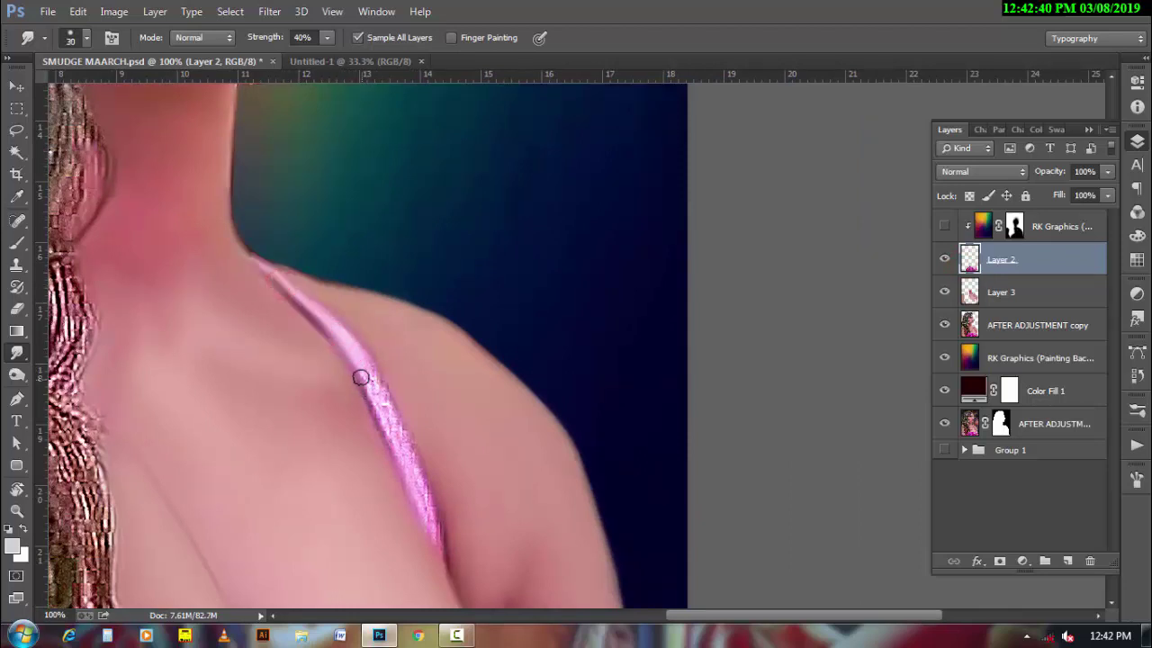
{"action": "left_click_drag", "start_coordinate": [368, 389], "coordinate": [381, 421]}
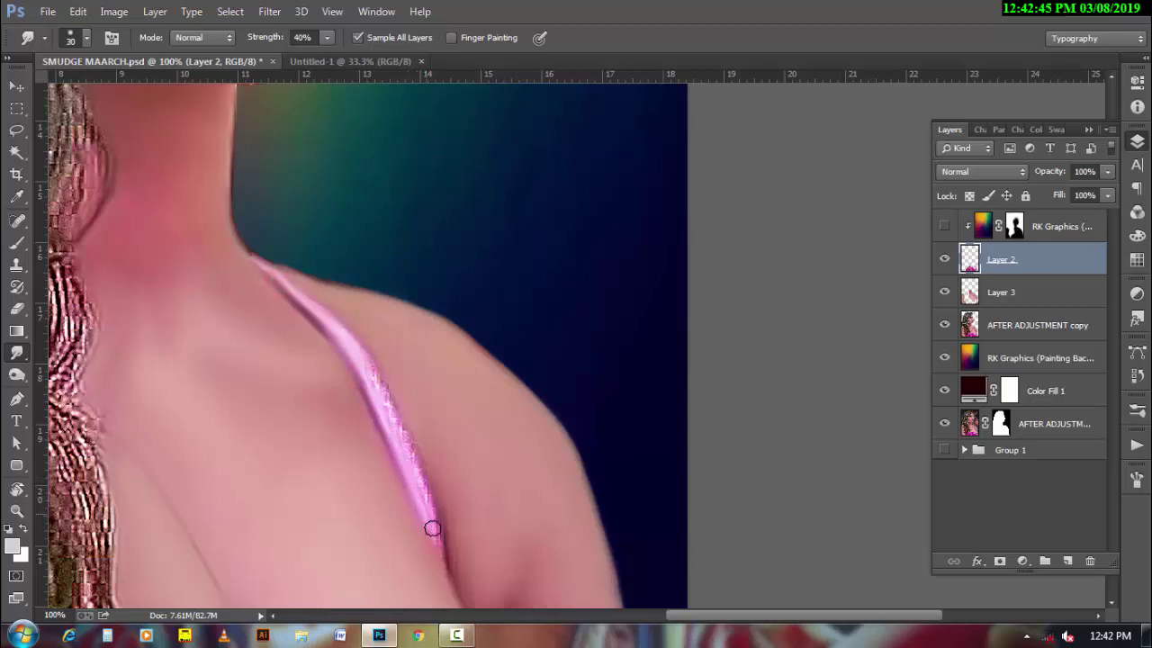
{"action": "key", "text": "bracketright"}
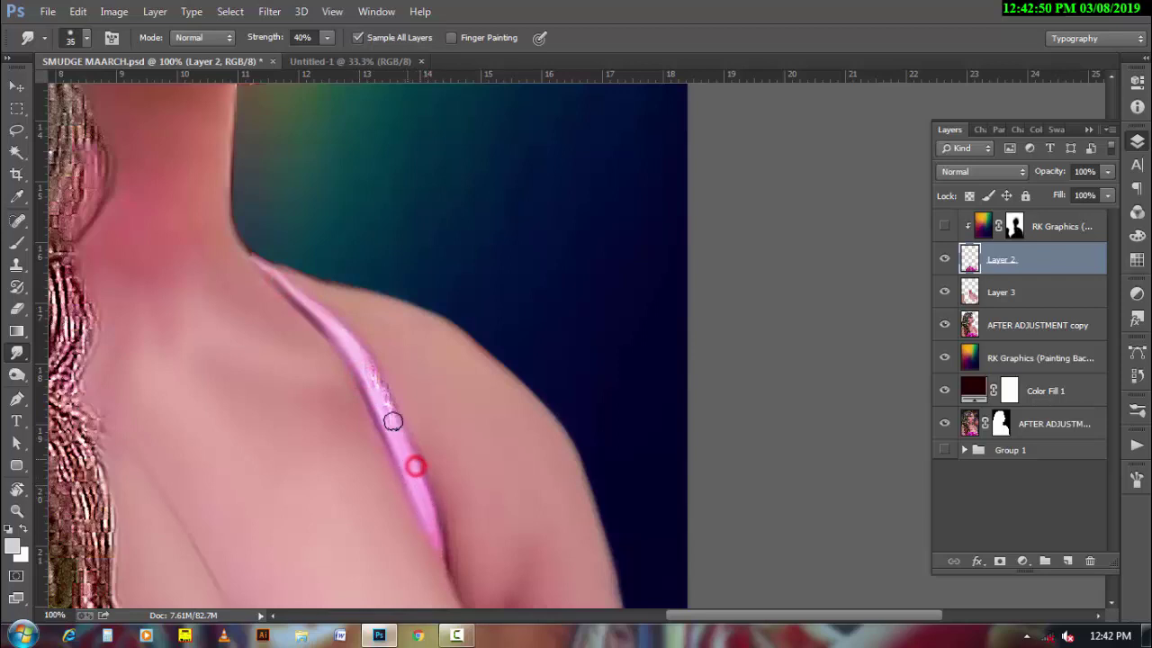
{"action": "left_click_drag", "start_coordinate": [415, 464], "coordinate": [344, 337]}
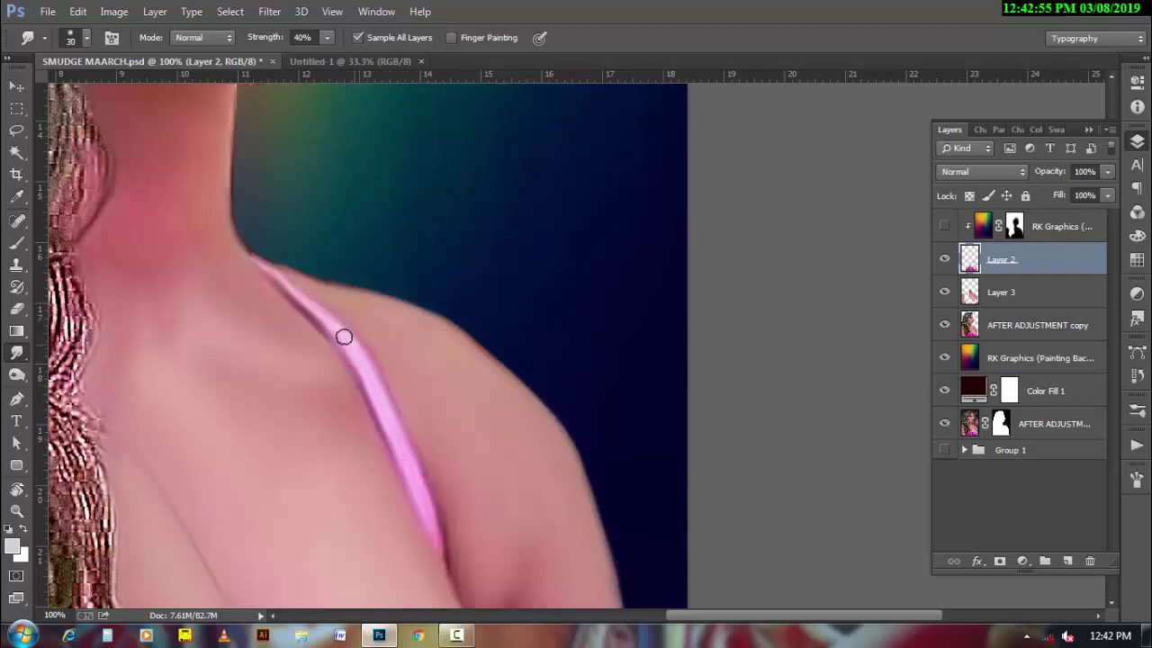
{"action": "left_click_drag", "start_coordinate": [351, 387], "coordinate": [363, 411]}
{"action": "key", "text": "bracketright"}
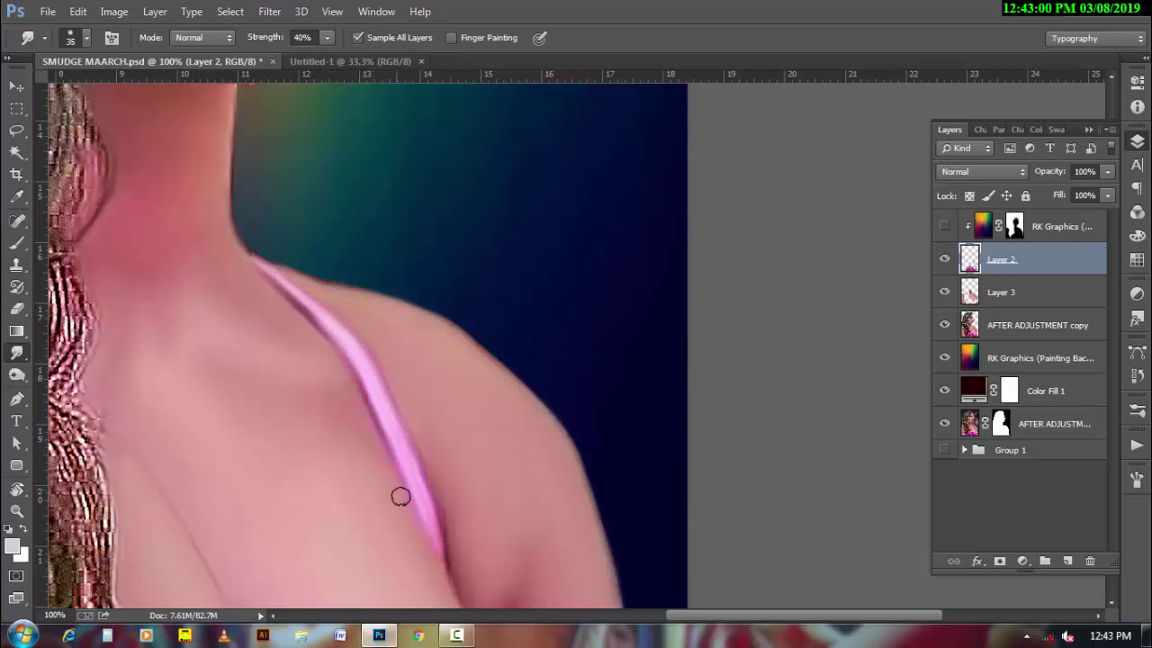
{"action": "mouse_move", "coordinate": [386, 483]}
{"action": "left_mouse_down"}
{"action": "mouse_move", "coordinate": [350, 404]}
{"action": "mouse_move", "coordinate": [397, 402]}
{"action": "mouse_move", "coordinate": [458, 534]}
{"action": "mouse_move", "coordinate": [427, 504]}
{"action": "left_mouse_up"}
{"action": "key", "text": "bracketleft"}
{"action": "key", "text": "bracketright"}
- Smooth the shoulder area and soften the crease near the underarm
{"action": "scroll", "coordinate": [427, 503], "scroll_direction": "down", "scroll_amount": 3}
{"action": "key", "text": "bracketright"}
{"action": "key", "text": "bracketright"}
{"action": "key", "text": "bracketright"}
{"action": "mouse_move", "coordinate": [468, 470]}
{"action": "left_mouse_down"}
{"action": "mouse_move", "coordinate": [509, 478]}
{"action": "mouse_move", "coordinate": [510, 462]}
{"action": "mouse_move", "coordinate": [517, 528]}
{"action": "mouse_move", "coordinate": [528, 513]}
{"action": "left_mouse_up"}
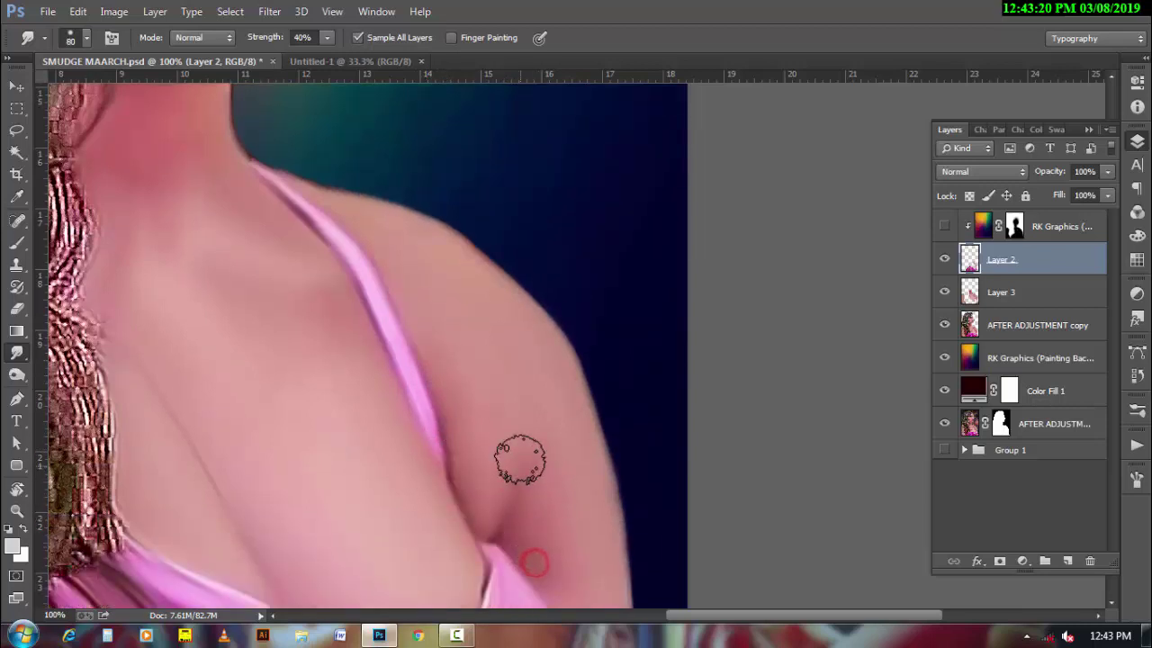
{"action": "left_click_drag", "start_coordinate": [524, 470], "coordinate": [579, 545]}
{"action": "key", "text": "bracketright"}
{"action": "key", "text": "bracketright"}
{"action": "key", "text": "bracketright"}
{"action": "scroll", "coordinate": [294, 364], "scroll_direction": "down", "scroll_amount": 3}
{"action": "scroll", "coordinate": [290, 347], "scroll_direction": "down", "scroll_amount": 3}
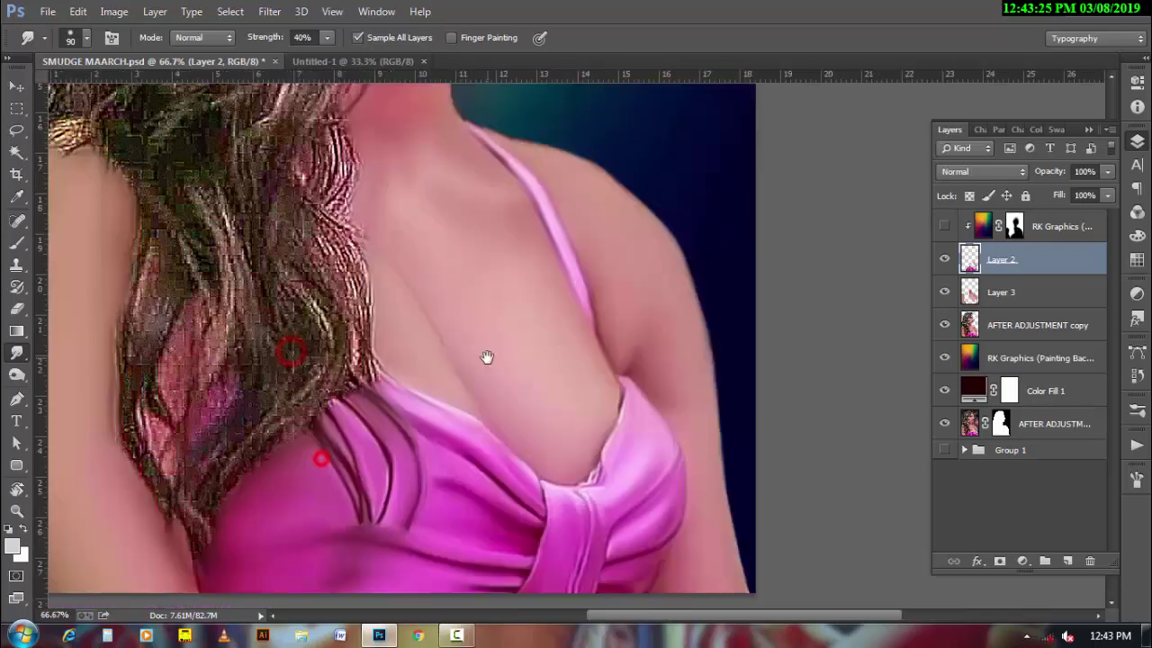
{"action": "left_click_drag", "start_coordinate": [486, 355], "coordinate": [450, 355]}
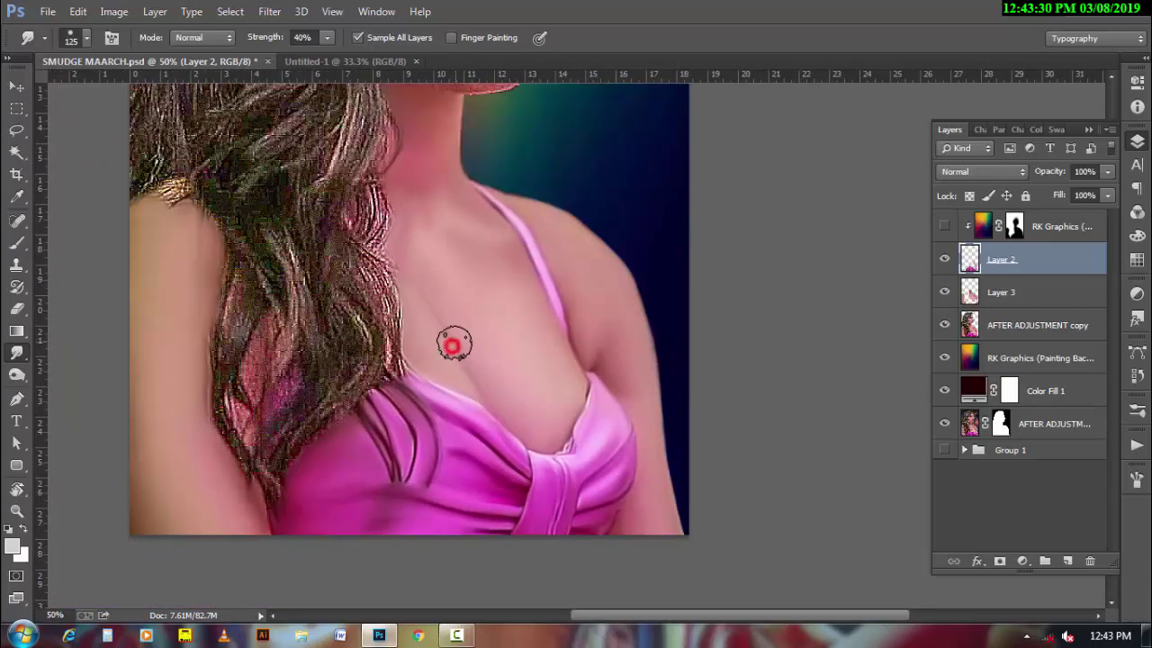
- Soften the chest skin, the arm-to-chest edge and the dress's lower-right edge
{"action": "key", "text": "bracketright"}
{"action": "key", "text": "bracketright"}
{"action": "key", "text": "bracketleft"}
{"action": "key", "text": "bracketleft"}
{"action": "key", "text": "bracketleft"}
{"action": "left_click_drag", "start_coordinate": [419, 304], "coordinate": [459, 351]}
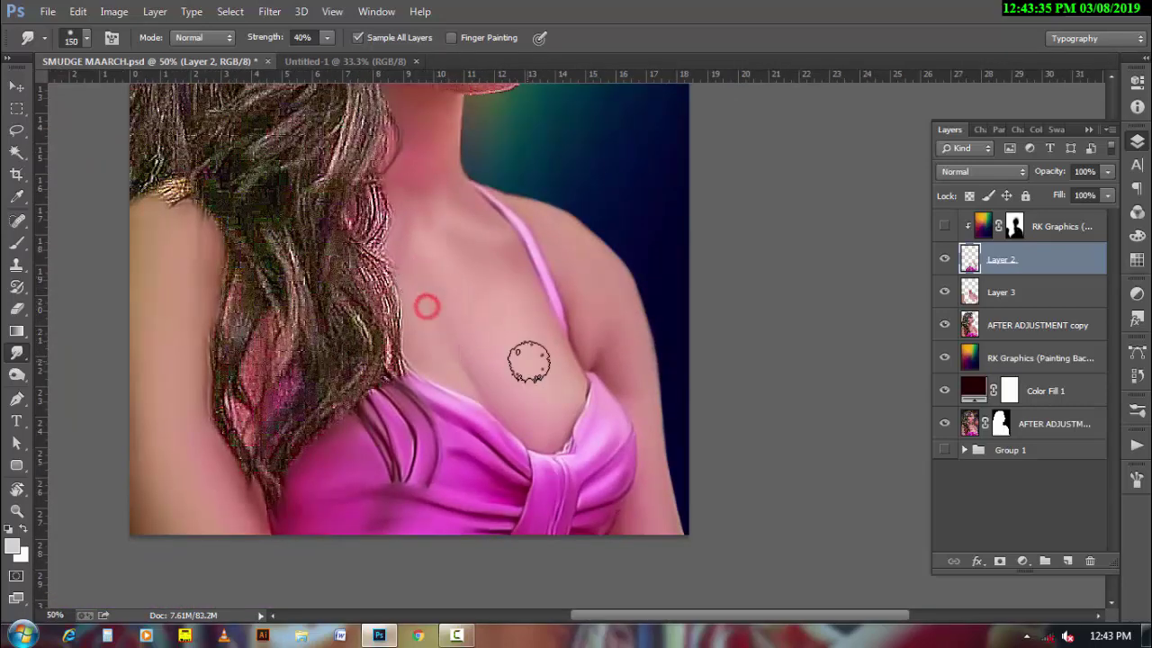
{"action": "mouse_move", "coordinate": [407, 210]}
{"action": "left_mouse_down"}
{"action": "mouse_move", "coordinate": [397, 240]}
{"action": "mouse_move", "coordinate": [404, 206]}
{"action": "mouse_move", "coordinate": [445, 201]}
{"action": "mouse_move", "coordinate": [404, 165]}
{"action": "mouse_move", "coordinate": [412, 148]}
{"action": "left_mouse_up"}
{"action": "key", "text": "bracketleft"}
{"action": "left_click_drag", "start_coordinate": [576, 339], "coordinate": [565, 275]}
{"action": "mouse_move", "coordinate": [605, 530]}
{"action": "left_mouse_down"}
{"action": "mouse_move", "coordinate": [621, 507]}
{"action": "mouse_move", "coordinate": [662, 522]}
{"action": "mouse_move", "coordinate": [652, 451]}
{"action": "left_mouse_up"}
{"action": "key", "text": "bracketright"}
{"action": "key", "text": "bracketright"}
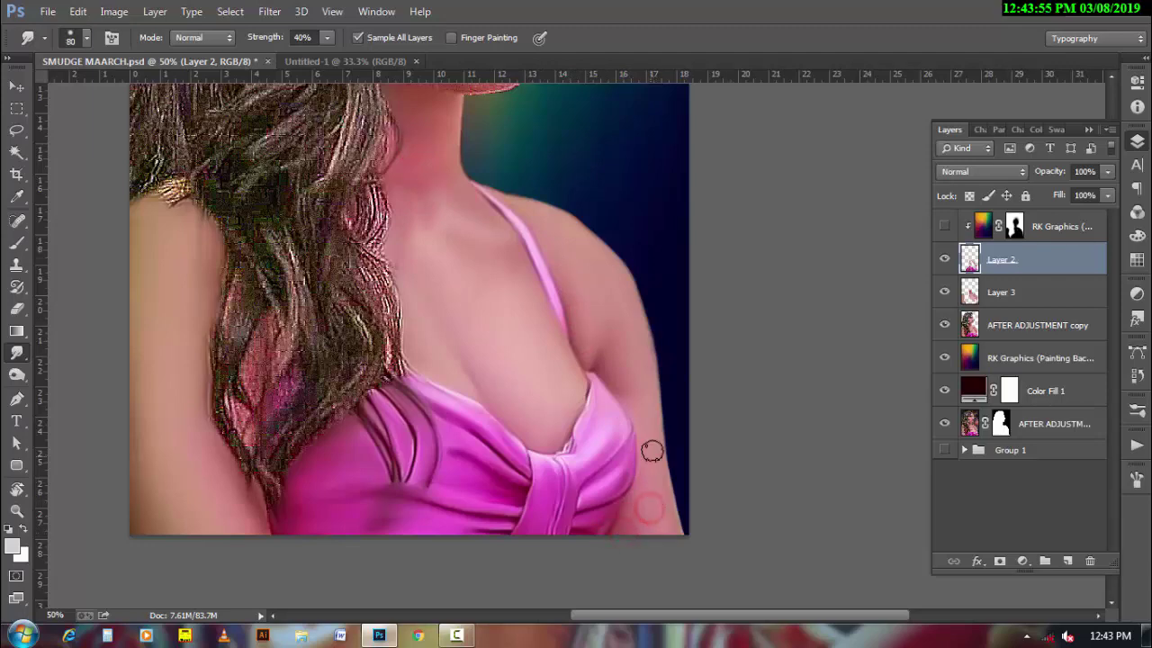
{"action": "left_click_drag", "start_coordinate": [254, 308], "coordinate": [248, 344]}
{"action": "key", "text": "bracketright"}
{"action": "key", "text": "bracketright"}
{"action": "key", "text": "bracketright"}
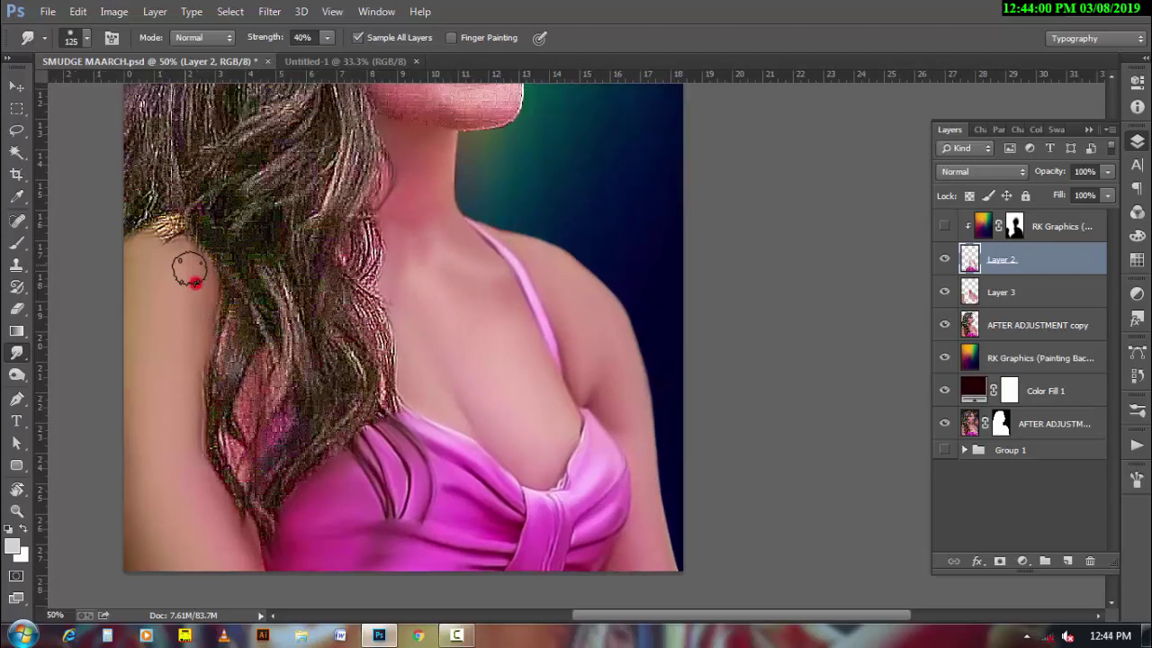
{"action": "scroll", "coordinate": [335, 342], "scroll_direction": "up", "scroll_amount": 3}
- Zoom in and smudge the forehead above the eyebrow into the hair edge on Layer 3
{"action": "scroll", "coordinate": [335, 342], "scroll_direction": "up", "scroll_amount": 4}
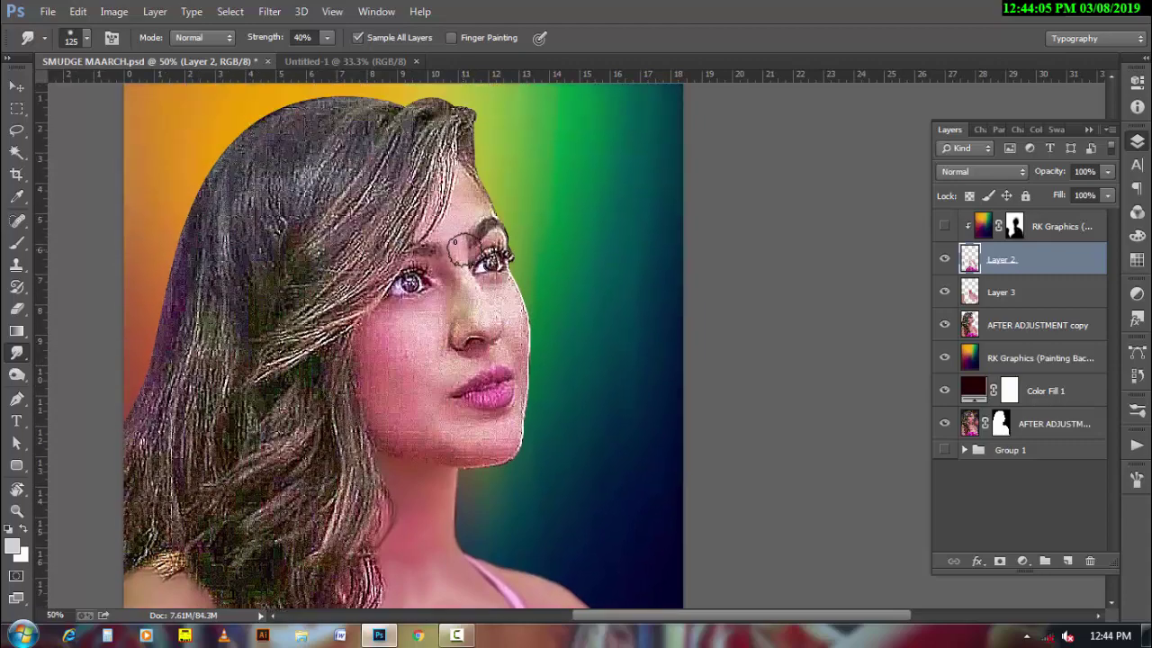
{"action": "key", "text": "ctrl+plus"}
{"action": "key", "text": "ctrl+plus"}
{"action": "left_click_drag", "start_coordinate": [418, 376], "coordinate": [380, 360]}
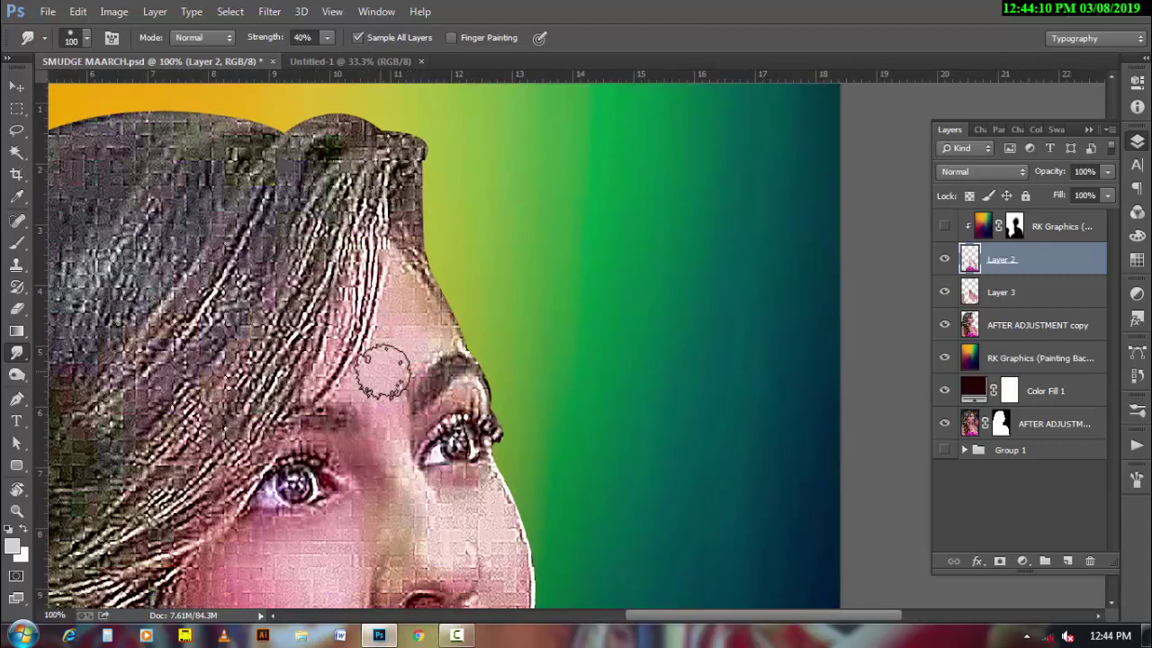
{"action": "key", "text": "bracketleft"}
{"action": "key", "text": "bracketleft"}
{"action": "key", "text": "bracketleft"}
{"action": "mouse_move", "coordinate": [348, 315]}
{"action": "left_mouse_down"}
{"action": "mouse_move", "coordinate": [369, 356]}
{"action": "mouse_move", "coordinate": [353, 396]}
{"action": "mouse_move", "coordinate": [351, 385]}
{"action": "left_mouse_up"}
{"action": "left_click", "coordinate": [1000, 291]}
{"action": "key", "text": "bracketleft"}
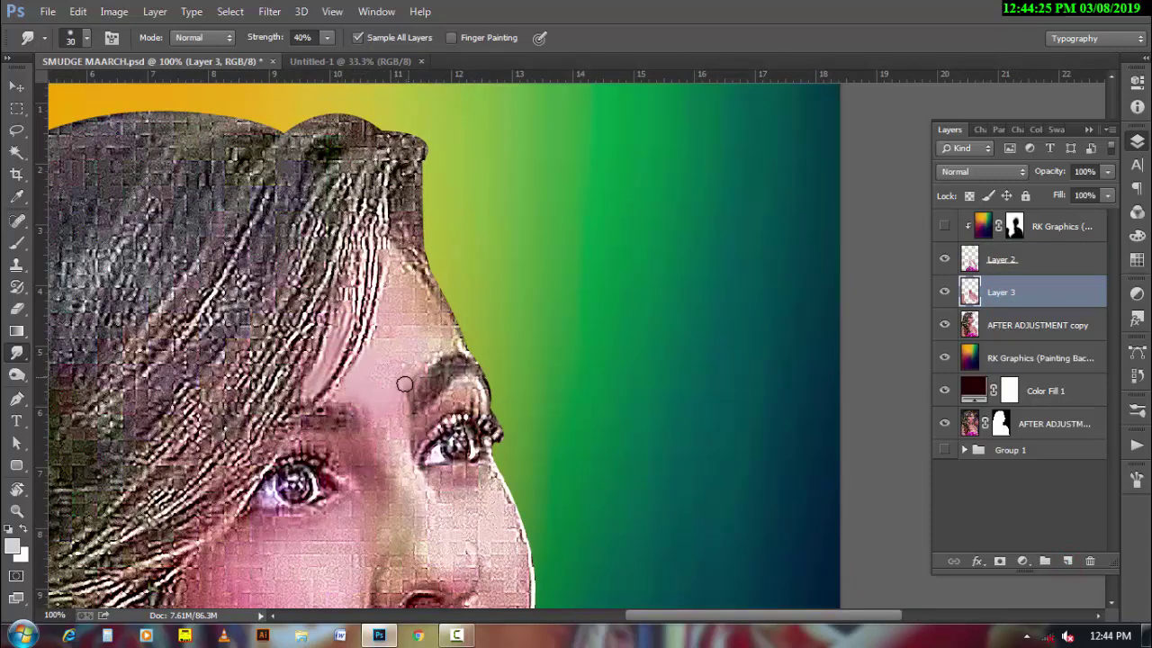
{"action": "mouse_move", "coordinate": [428, 359]}
{"action": "left_mouse_down"}
{"action": "mouse_move", "coordinate": [420, 362]}
{"action": "mouse_move", "coordinate": [455, 344]}
{"action": "left_mouse_up"}
{"action": "key", "text": "bracketleft"}
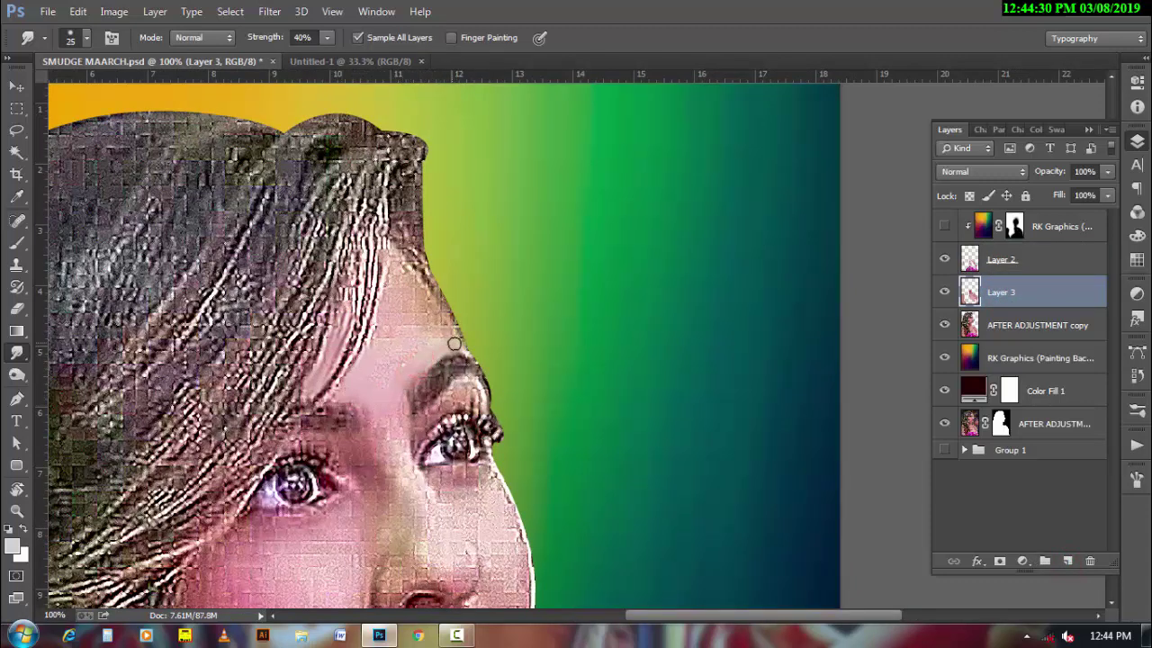
- Rotate and zoom the view, then smooth the temple and forehead skin by the hairline
{"action": "key", "text": "r"}
{"action": "left_click_drag", "start_coordinate": [381, 260], "coordinate": [482, 460]}
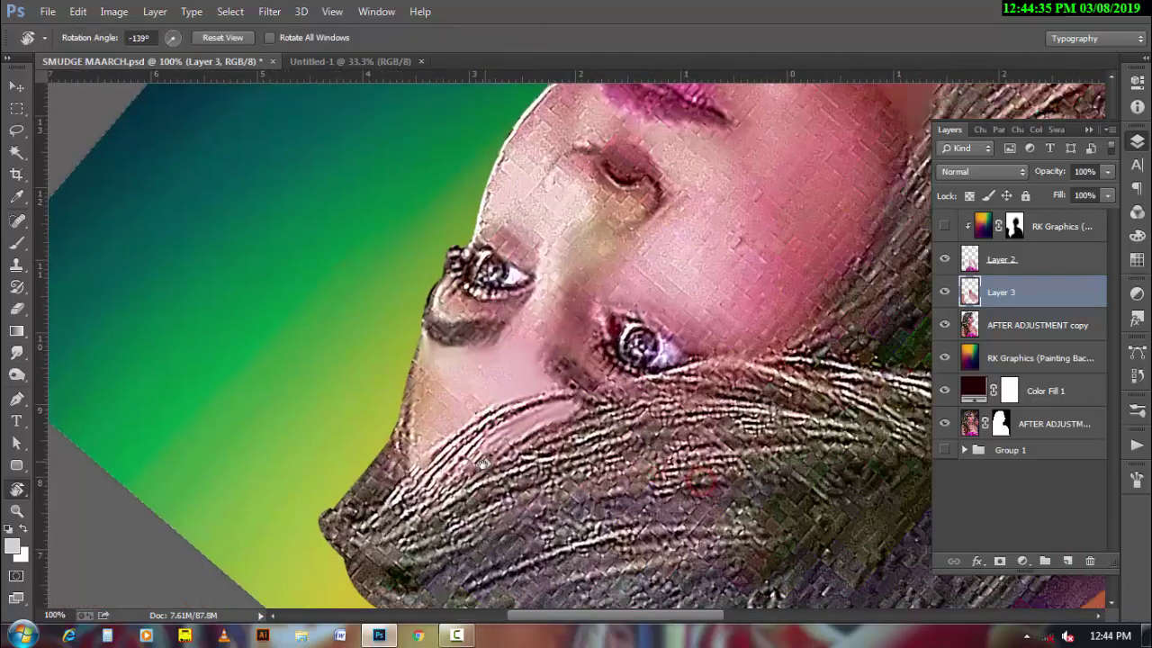
{"action": "key", "text": "ctrl+plus"}
{"action": "left_click", "coordinate": [15, 356]}
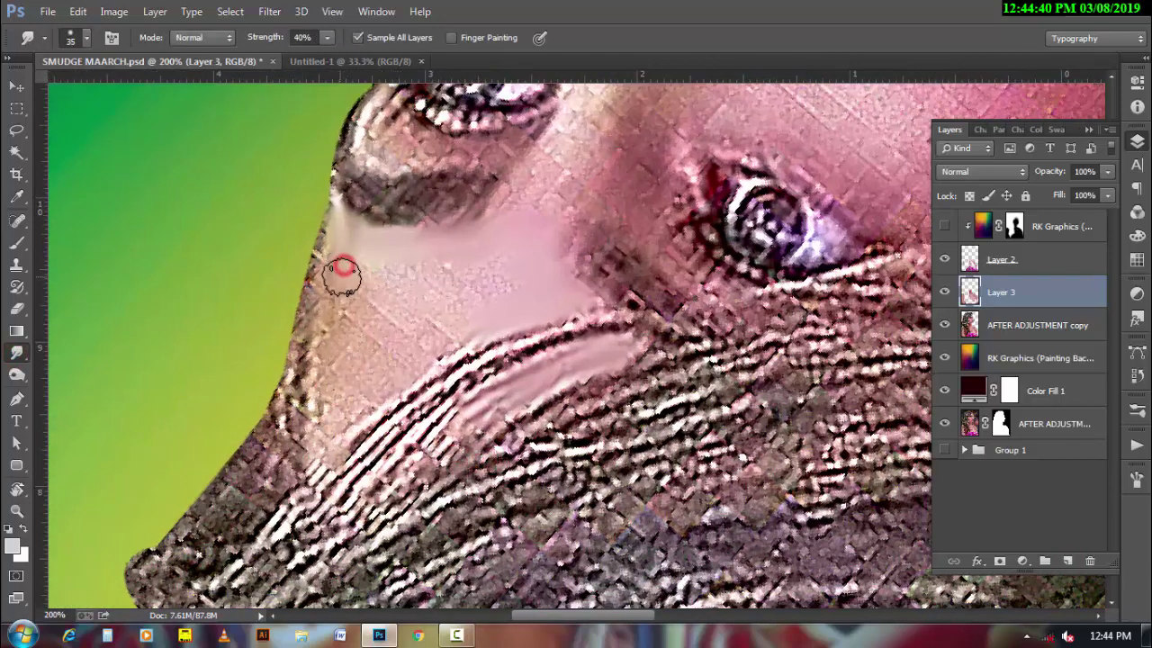
{"action": "key", "text": "bracketright"}
{"action": "mouse_move", "coordinate": [326, 415]}
{"action": "left_mouse_down"}
{"action": "mouse_move", "coordinate": [360, 399]}
{"action": "mouse_move", "coordinate": [334, 372]}
{"action": "mouse_move", "coordinate": [342, 337]}
{"action": "mouse_move", "coordinate": [336, 360]}
{"action": "left_mouse_up"}
{"action": "key", "text": "bracketleft"}
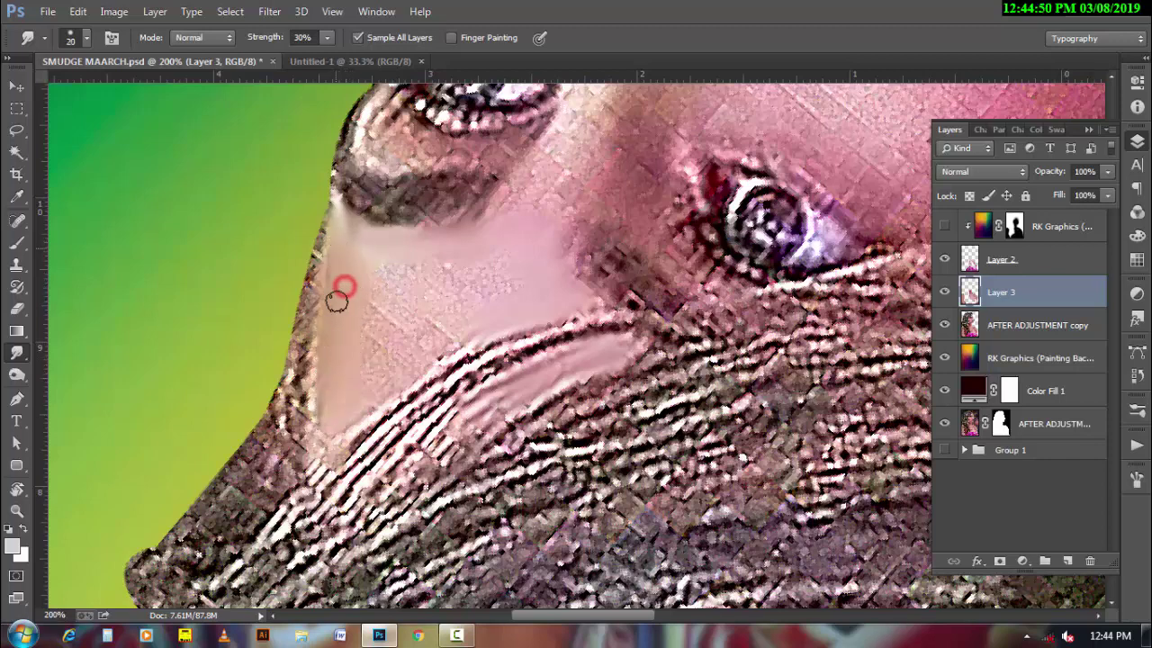
{"action": "mouse_move", "coordinate": [342, 285]}
{"action": "left_mouse_down"}
{"action": "mouse_move", "coordinate": [368, 289]}
{"action": "mouse_move", "coordinate": [355, 390]}
{"action": "mouse_move", "coordinate": [381, 386]}
{"action": "mouse_move", "coordinate": [440, 321]}
{"action": "mouse_move", "coordinate": [406, 300]}
{"action": "mouse_move", "coordinate": [501, 258]}
{"action": "mouse_move", "coordinate": [414, 279]}
{"action": "mouse_move", "coordinate": [381, 308]}
{"action": "mouse_move", "coordinate": [458, 306]}
{"action": "mouse_move", "coordinate": [522, 282]}
{"action": "mouse_move", "coordinate": [454, 274]}
{"action": "left_mouse_up"}
{"action": "key", "text": "bracketright"}
{"action": "key", "text": "bracketright"}
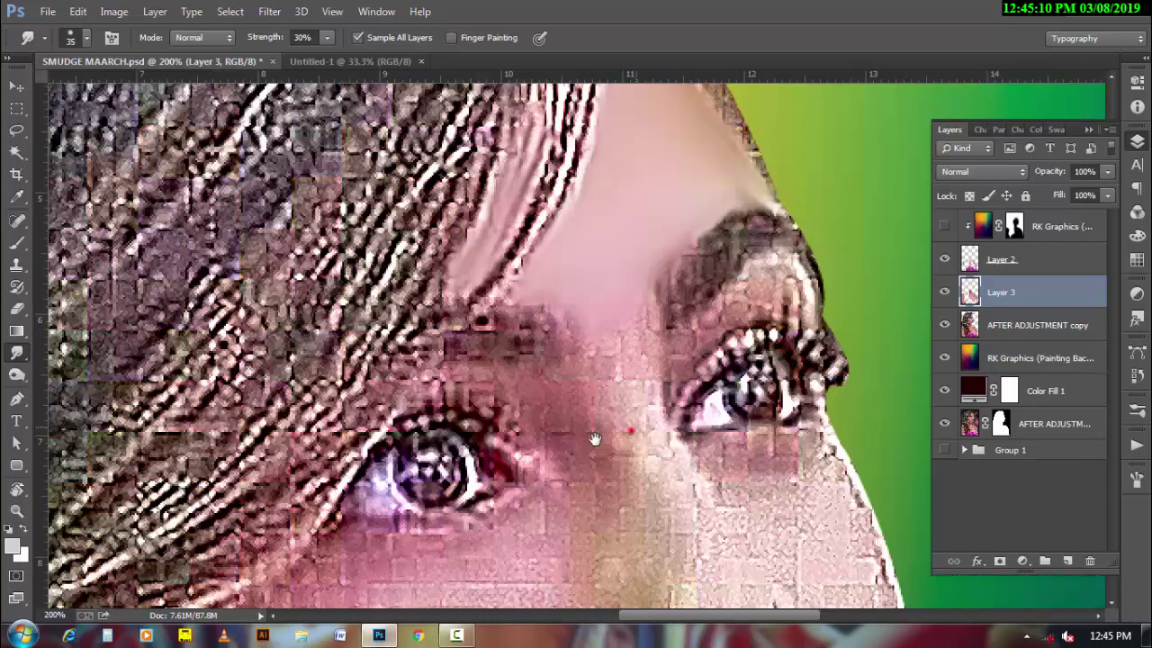
- Smooth the far eye's brow skin, eye corner and upper eyelid crease into a smooth band
{"action": "left_click_drag", "start_coordinate": [591, 437], "coordinate": [559, 461]}
{"action": "key", "text": "bracketleft"}
{"action": "key", "text": "bracketleft"}
{"action": "mouse_move", "coordinate": [553, 342]}
{"action": "left_mouse_down"}
{"action": "mouse_move", "coordinate": [586, 321]}
{"action": "mouse_move", "coordinate": [540, 350]}
{"action": "left_mouse_up"}
{"action": "key", "text": "bracketleft"}
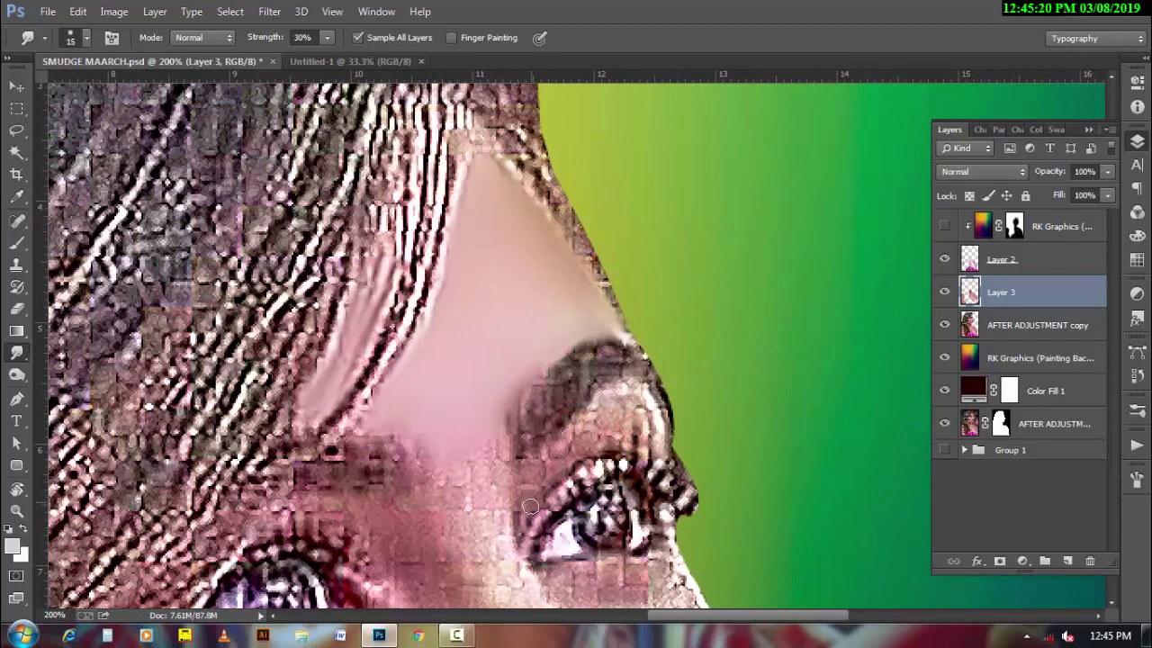
{"action": "mouse_move", "coordinate": [522, 519]}
{"action": "left_mouse_down"}
{"action": "mouse_move", "coordinate": [547, 486]}
{"action": "mouse_move", "coordinate": [520, 469]}
{"action": "mouse_move", "coordinate": [594, 421]}
{"action": "left_mouse_up"}
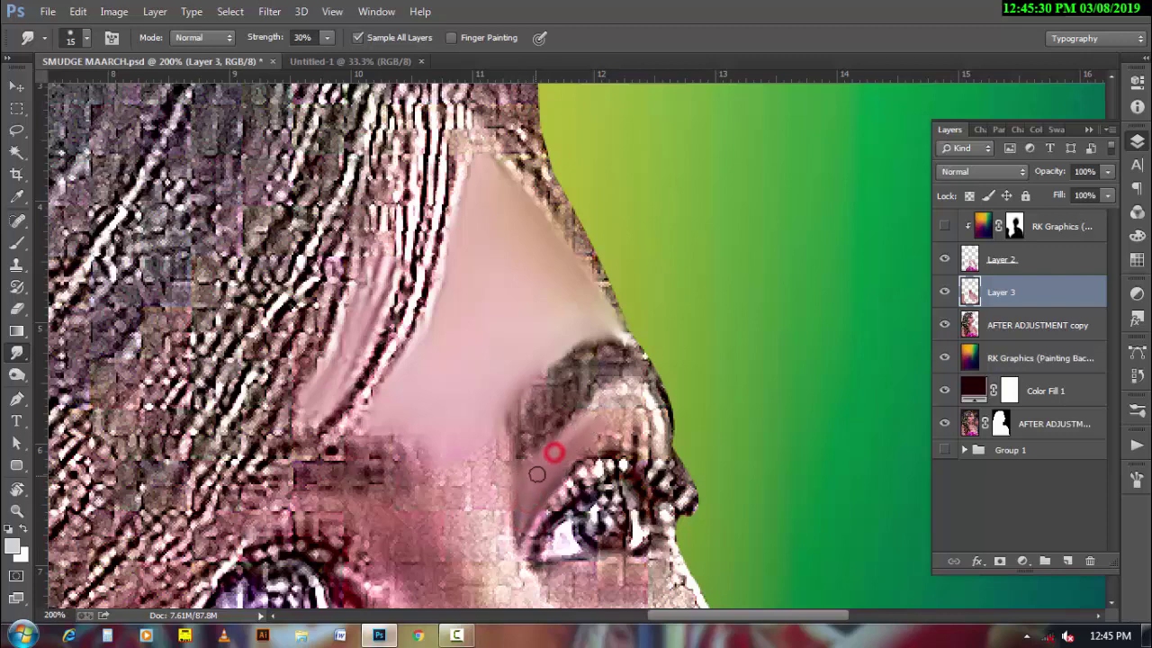
{"action": "mouse_move", "coordinate": [534, 487]}
{"action": "left_mouse_down"}
{"action": "mouse_move", "coordinate": [608, 407]}
{"action": "mouse_move", "coordinate": [657, 416]}
{"action": "mouse_move", "coordinate": [638, 456]}
{"action": "mouse_move", "coordinate": [660, 423]}
{"action": "left_mouse_up"}
{"action": "key", "text": "bracketleft"}
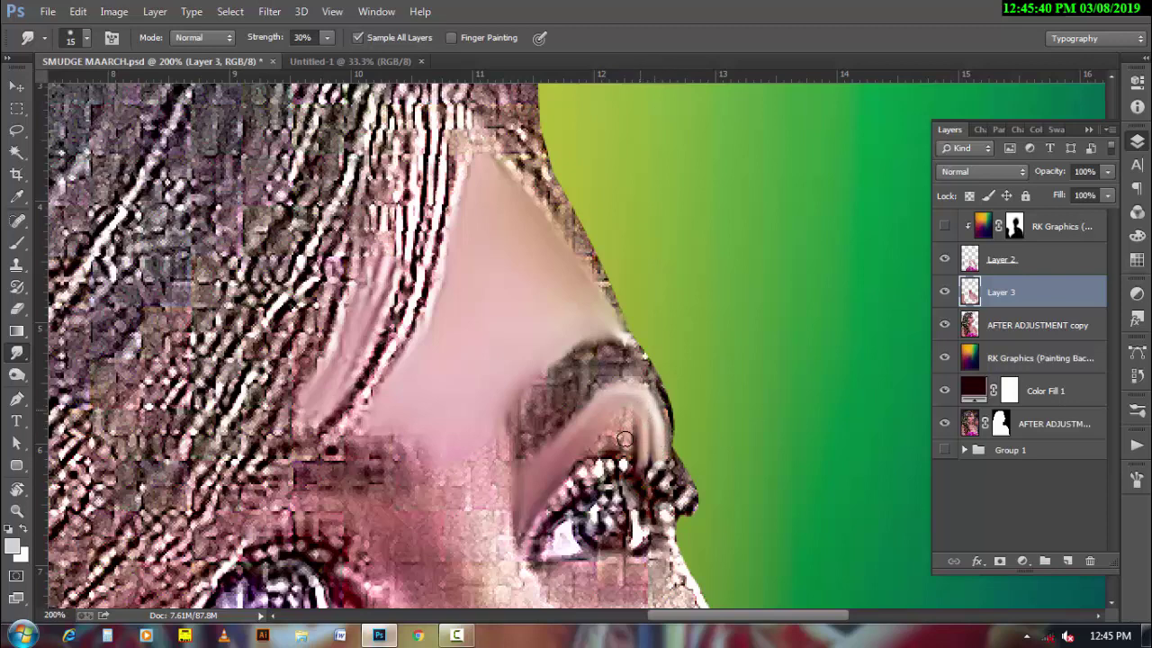
{"action": "key", "text": "bracketright"}
{"action": "mouse_move", "coordinate": [597, 457]}
{"action": "left_mouse_down"}
{"action": "mouse_move", "coordinate": [628, 436]}
{"action": "mouse_move", "coordinate": [618, 416]}
{"action": "mouse_move", "coordinate": [571, 468]}
{"action": "mouse_move", "coordinate": [606, 414]}
{"action": "mouse_move", "coordinate": [630, 432]}
{"action": "mouse_move", "coordinate": [620, 404]}
{"action": "mouse_move", "coordinate": [566, 447]}
{"action": "left_mouse_up"}
{"action": "key", "text": "bracketright"}
- Smooth the skin at the left eye's outer and inner corners
{"action": "key", "text": "bracketleft"}
{"action": "scroll", "coordinate": [382, 501], "scroll_direction": "down", "scroll_amount": 2}
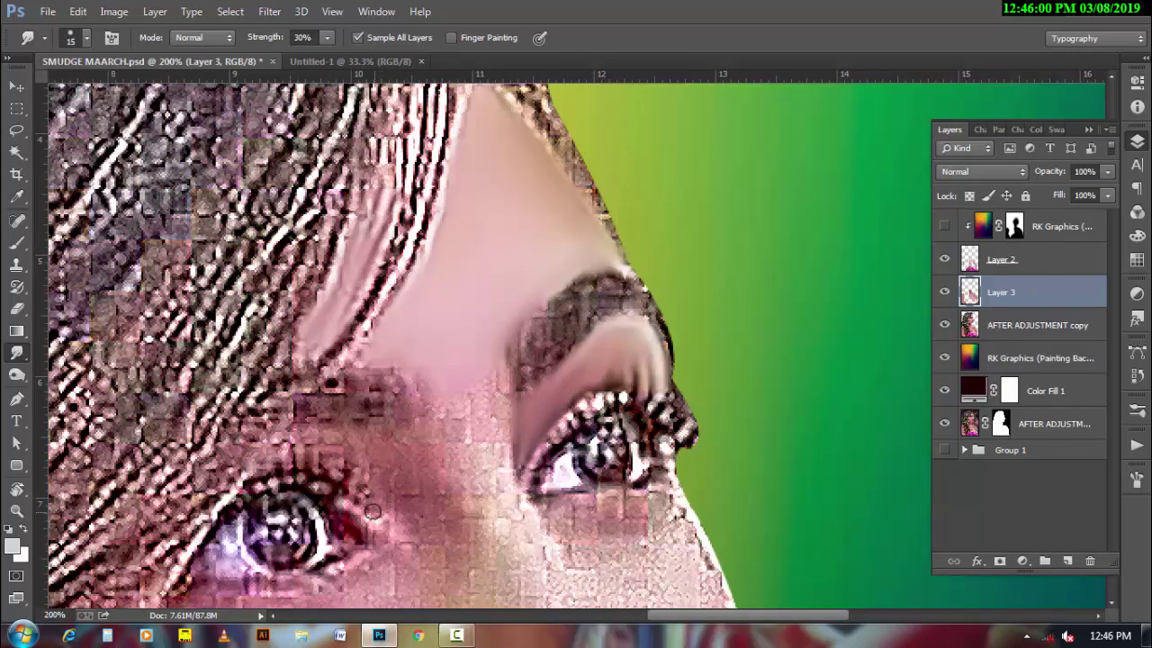
{"action": "mouse_move", "coordinate": [357, 519]}
{"action": "left_mouse_down"}
{"action": "mouse_move", "coordinate": [370, 530]}
{"action": "mouse_move", "coordinate": [364, 472]}
{"action": "mouse_move", "coordinate": [333, 441]}
{"action": "left_mouse_up"}
{"action": "key", "text": "bracketright"}
{"action": "mouse_move", "coordinate": [367, 478]}
{"action": "left_mouse_down"}
{"action": "mouse_move", "coordinate": [262, 461]}
{"action": "mouse_move", "coordinate": [334, 458]}
{"action": "mouse_move", "coordinate": [322, 436]}
{"action": "mouse_move", "coordinate": [297, 443]}
{"action": "mouse_move", "coordinate": [326, 455]}
{"action": "left_mouse_up"}
{"action": "key", "text": "bracketright"}
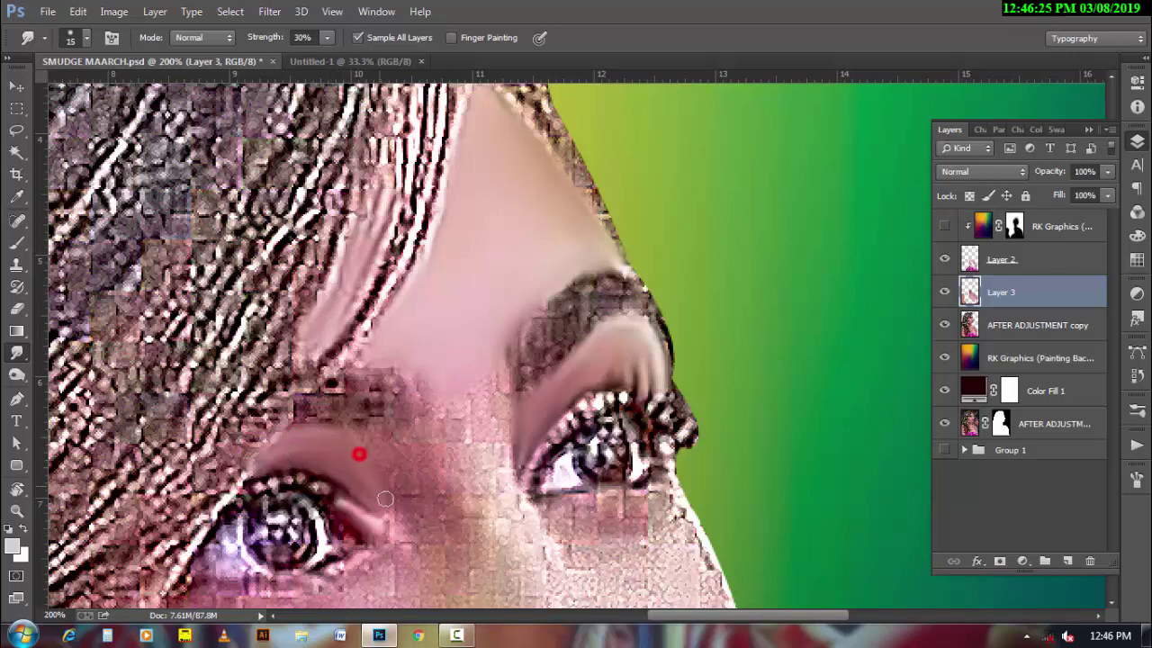
{"action": "key", "text": "bracketleft"}
{"action": "mouse_move", "coordinate": [384, 498]}
{"action": "left_mouse_down"}
{"action": "mouse_move", "coordinate": [378, 522]}
{"action": "mouse_move", "coordinate": [400, 531]}
{"action": "mouse_move", "coordinate": [387, 477]}
{"action": "mouse_move", "coordinate": [445, 419]}
{"action": "mouse_move", "coordinate": [424, 420]}
{"action": "left_mouse_up"}
{"action": "key", "text": "bracketright"}
{"action": "key", "text": "bracketright"}
{"action": "key", "text": "bracketright"}
{"action": "key", "text": "bracketleft"}
- Smooth the lower lid under the left eye and brighten its inner corner
{"action": "scroll", "coordinate": [405, 497], "scroll_direction": "down", "scroll_amount": 3}
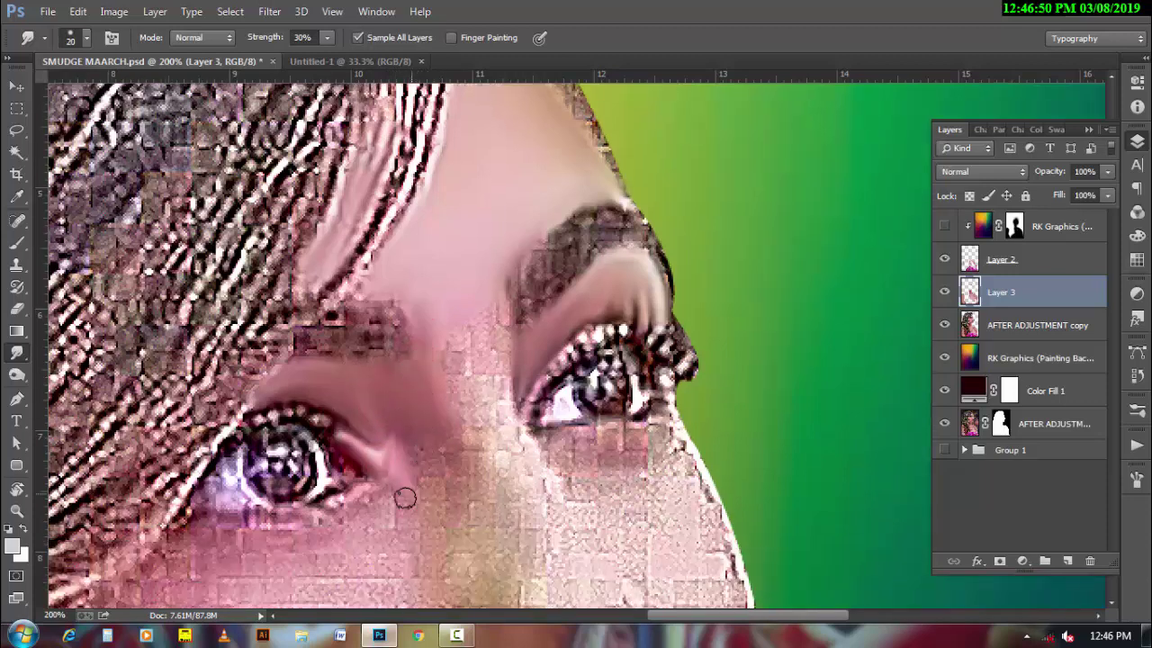
{"action": "mouse_move", "coordinate": [350, 501]}
{"action": "left_mouse_down"}
{"action": "mouse_move", "coordinate": [333, 504]}
{"action": "mouse_move", "coordinate": [360, 491]}
{"action": "mouse_move", "coordinate": [308, 509]}
{"action": "mouse_move", "coordinate": [225, 514]}
{"action": "mouse_move", "coordinate": [296, 519]}
{"action": "mouse_move", "coordinate": [276, 532]}
{"action": "mouse_move", "coordinate": [216, 521]}
{"action": "mouse_move", "coordinate": [308, 521]}
{"action": "left_mouse_up"}
{"action": "key", "text": "bracketright"}
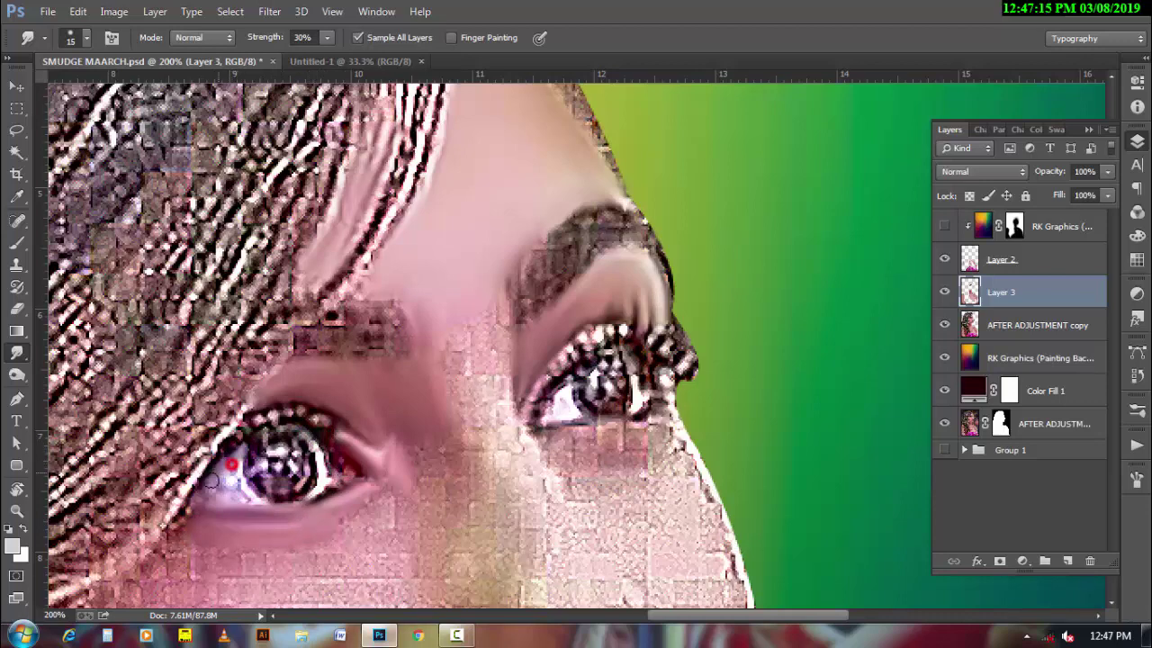
{"action": "key", "text": "bracketleft"}
{"action": "mouse_move", "coordinate": [231, 464]}
{"action": "left_mouse_down"}
{"action": "mouse_move", "coordinate": [199, 501]}
{"action": "mouse_move", "coordinate": [229, 477]}
{"action": "mouse_move", "coordinate": [254, 501]}
{"action": "mouse_move", "coordinate": [217, 482]}
{"action": "left_mouse_up"}
{"action": "key", "text": "bracketright"}
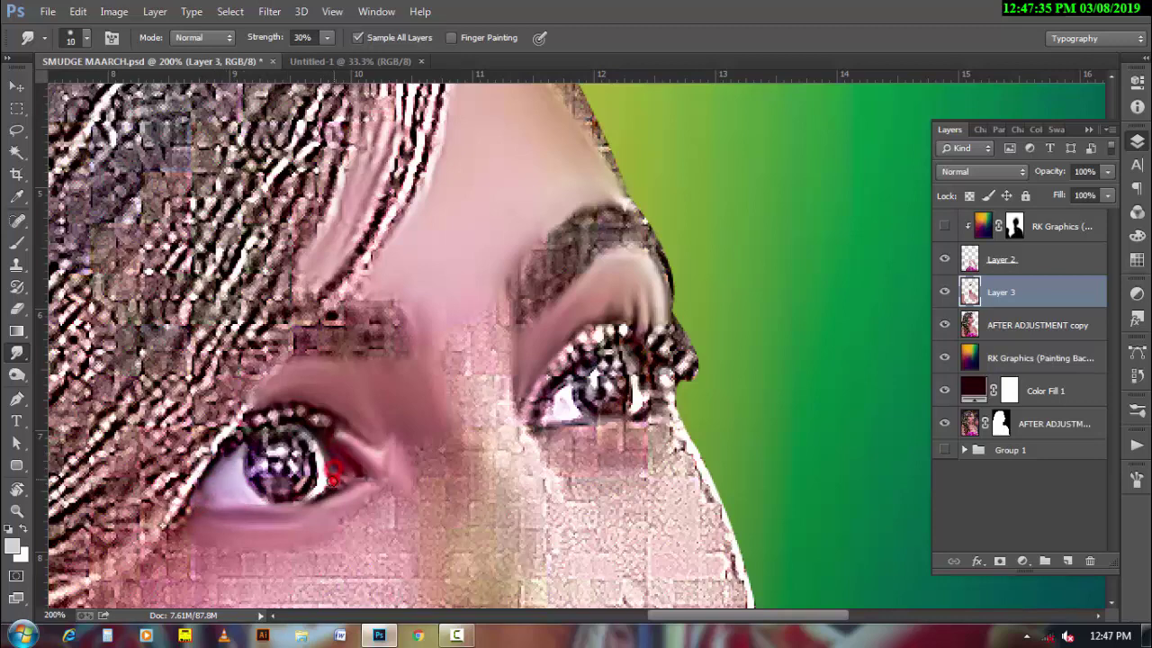
- Blend the red spots, the left iris, its lower edge and the upper eyelid
{"action": "left_click_drag", "start_coordinate": [356, 472], "coordinate": [360, 474]}
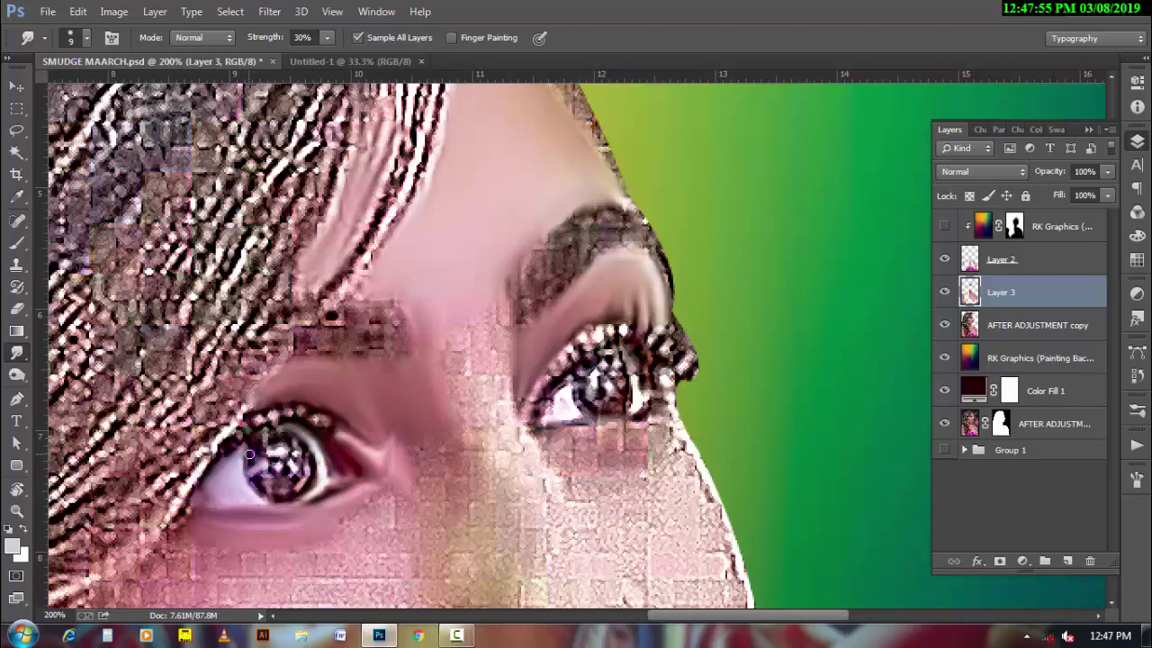
{"action": "left_click_drag", "start_coordinate": [269, 497], "coordinate": [301, 480]}
{"action": "left_click_drag", "start_coordinate": [265, 437], "coordinate": [306, 459]}
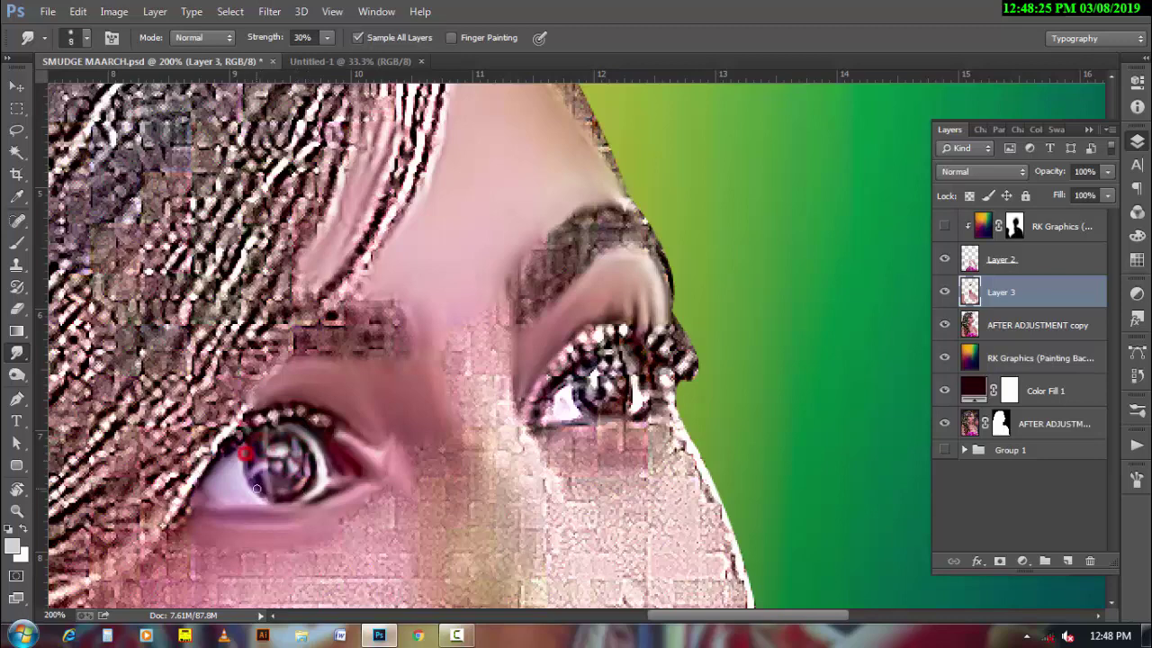
{"action": "left_click_drag", "start_coordinate": [261, 493], "coordinate": [297, 504]}
{"action": "left_click_drag", "start_coordinate": [315, 450], "coordinate": [316, 477]}
{"action": "left_click", "coordinate": [256, 406]}
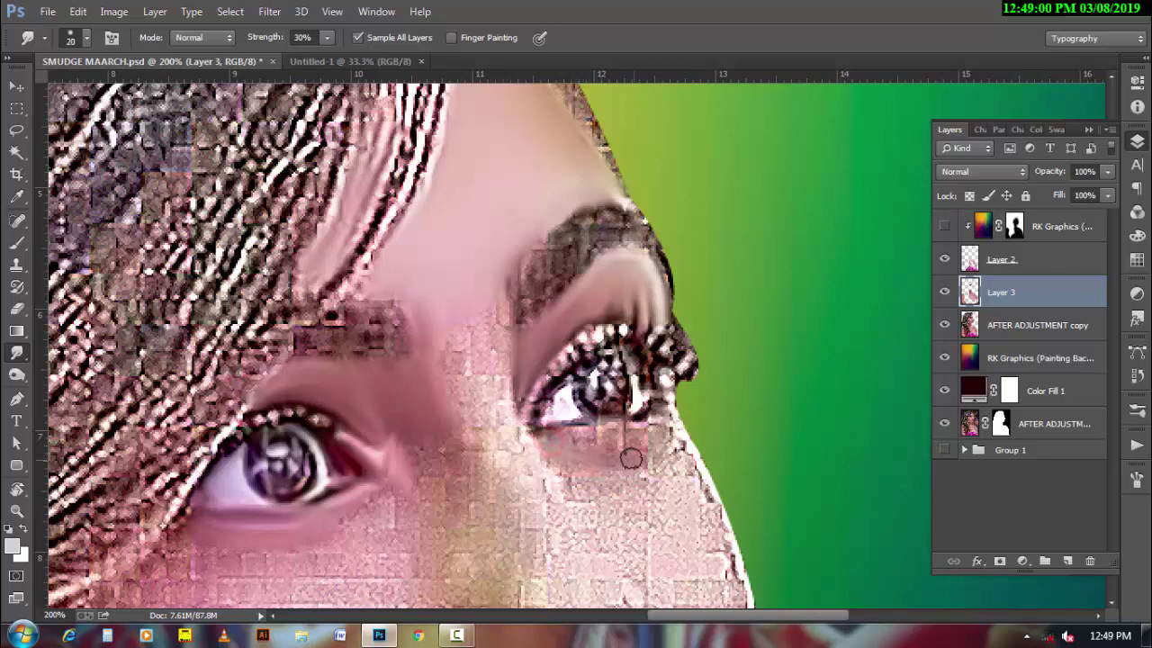
- Smooth the right eye's lower lash line, lower lid and inner eye white
{"action": "left_click_drag", "start_coordinate": [549, 444], "coordinate": [657, 427]}
{"action": "mouse_move", "coordinate": [554, 444]}
{"action": "left_mouse_down"}
{"action": "mouse_move", "coordinate": [617, 429]}
{"action": "mouse_move", "coordinate": [655, 443]}
{"action": "left_mouse_up"}
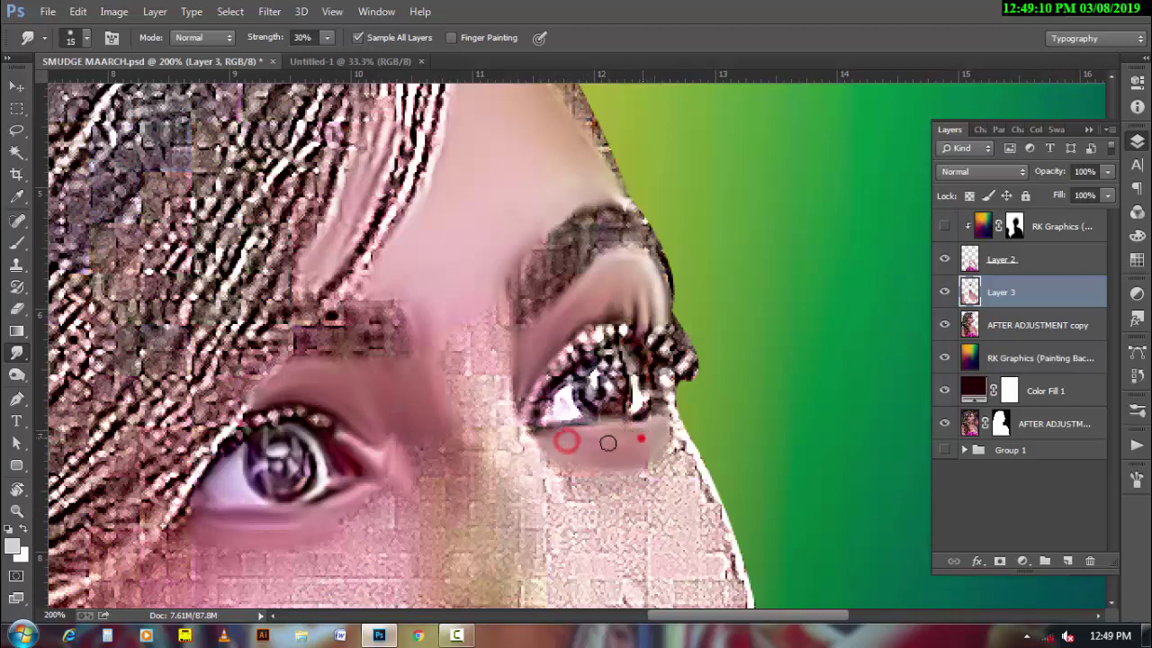
{"action": "key", "text": "bracketleft"}
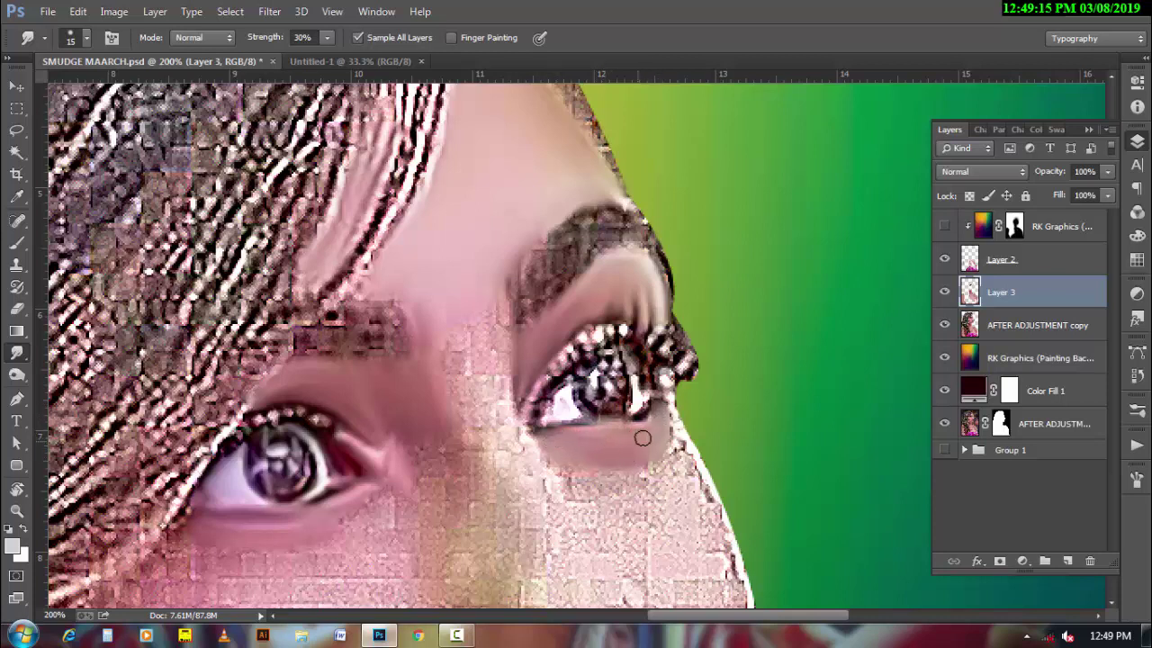
{"action": "left_click", "coordinate": [656, 422]}
{"action": "left_click_drag", "start_coordinate": [658, 390], "coordinate": [682, 435]}
{"action": "left_click", "coordinate": [675, 407]}
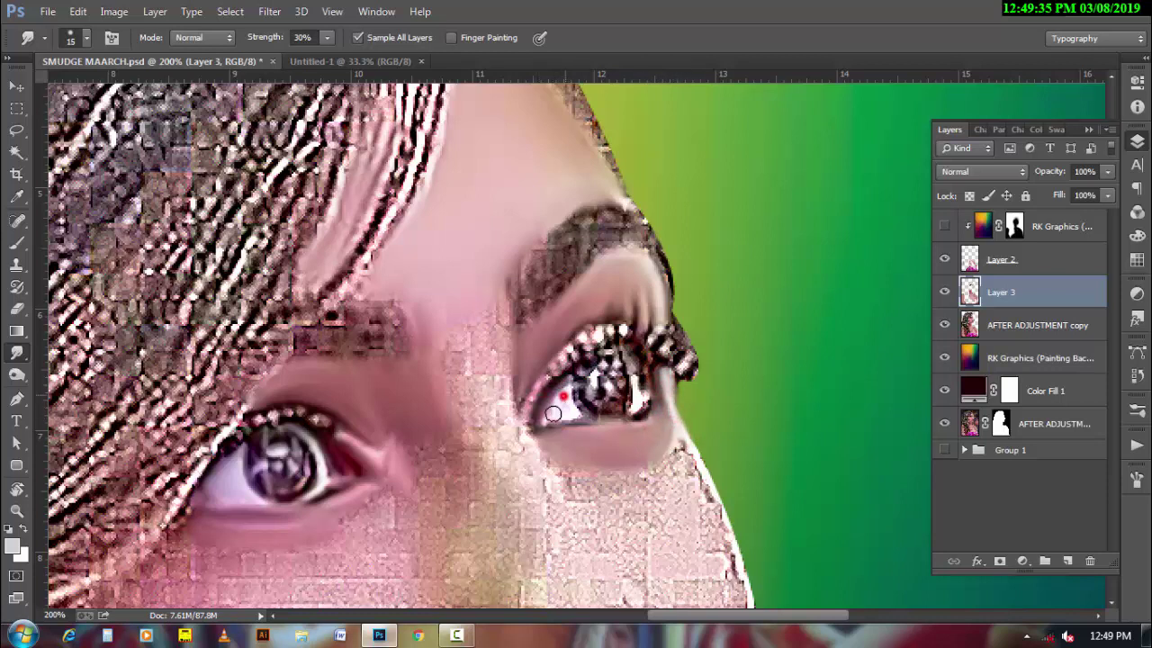
{"action": "left_click_drag", "start_coordinate": [553, 413], "coordinate": [587, 423]}
{"action": "key", "text": "bracketleft"}
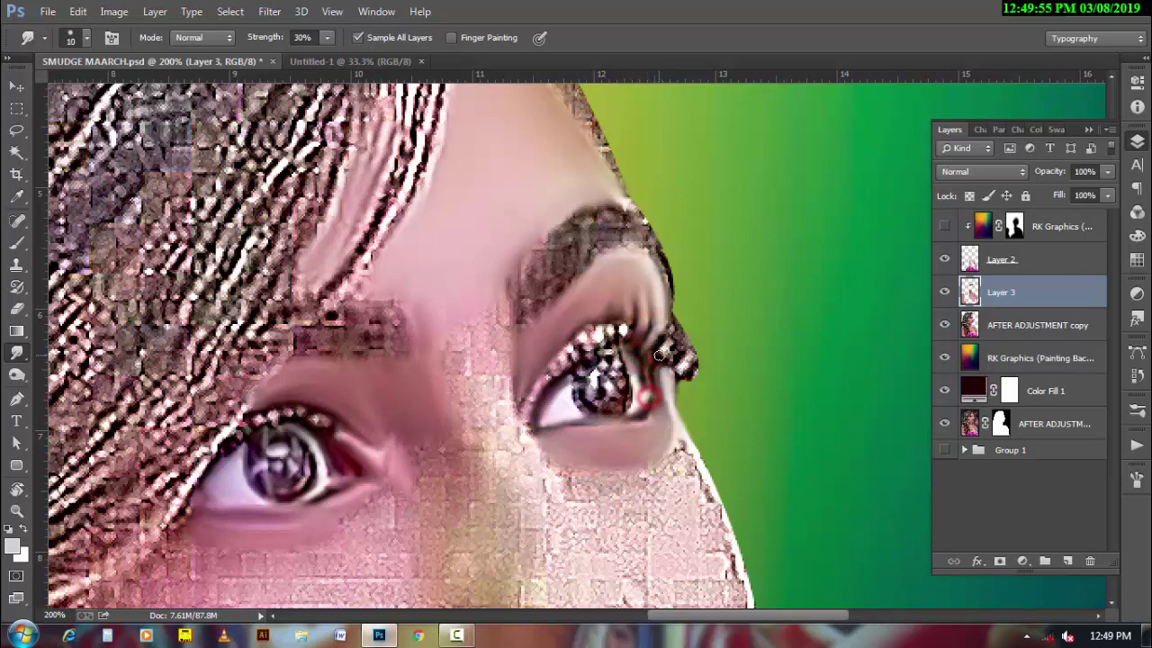
- Blend the right eye's outer corner, iris and upper lash line into smooth strokes
{"action": "mouse_move", "coordinate": [663, 360]}
{"action": "left_mouse_down"}
{"action": "mouse_move", "coordinate": [663, 373]}
{"action": "mouse_move", "coordinate": [692, 351]}
{"action": "left_mouse_up"}
{"action": "left_click", "coordinate": [688, 346]}
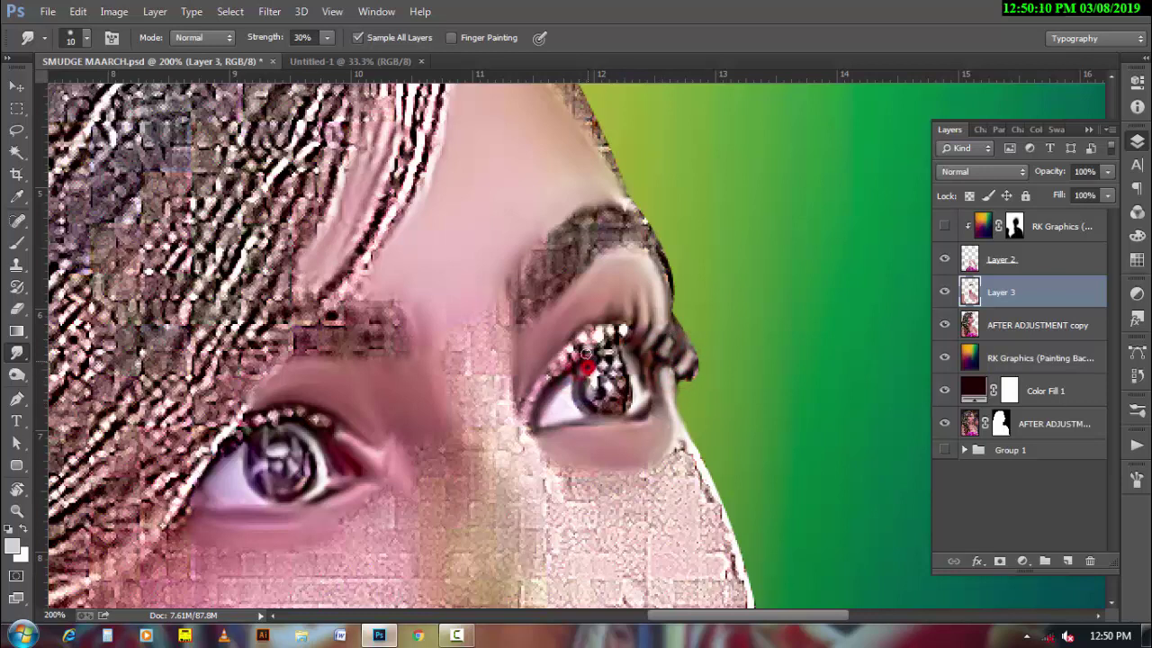
{"action": "left_click_drag", "start_coordinate": [586, 357], "coordinate": [619, 348]}
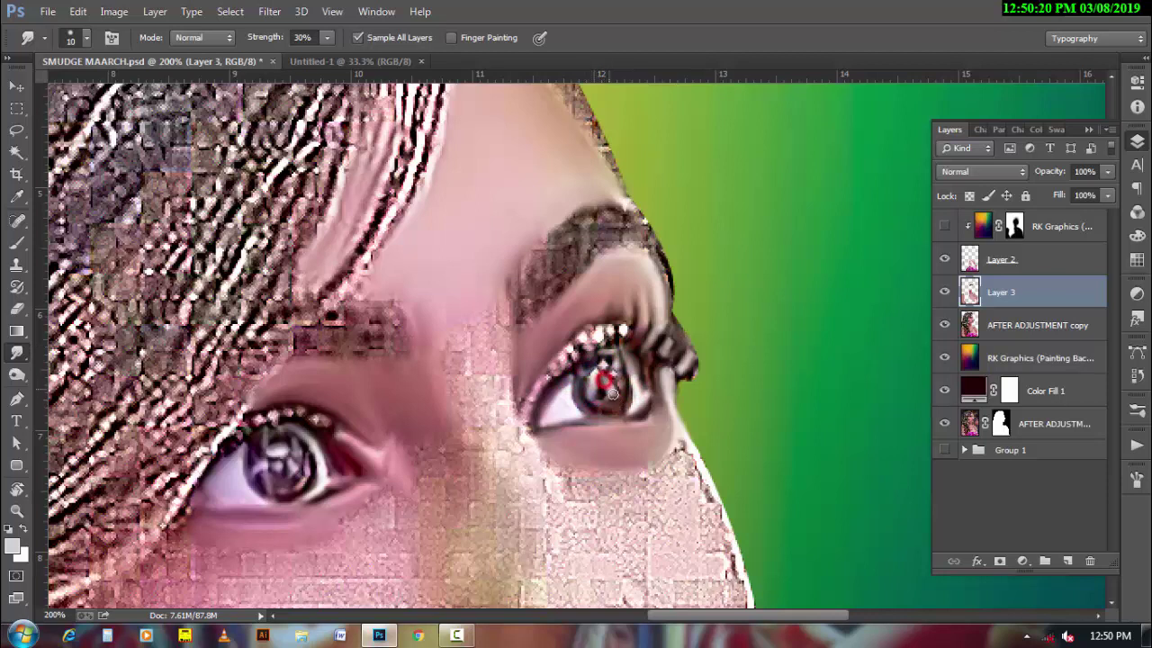
{"action": "mouse_move", "coordinate": [610, 369]}
{"action": "left_mouse_down"}
{"action": "mouse_move", "coordinate": [618, 386]}
{"action": "mouse_move", "coordinate": [596, 372]}
{"action": "mouse_move", "coordinate": [586, 381]}
{"action": "mouse_move", "coordinate": [628, 374]}
{"action": "mouse_move", "coordinate": [580, 361]}
{"action": "mouse_move", "coordinate": [597, 330]}
{"action": "mouse_move", "coordinate": [618, 338]}
{"action": "left_mouse_up"}
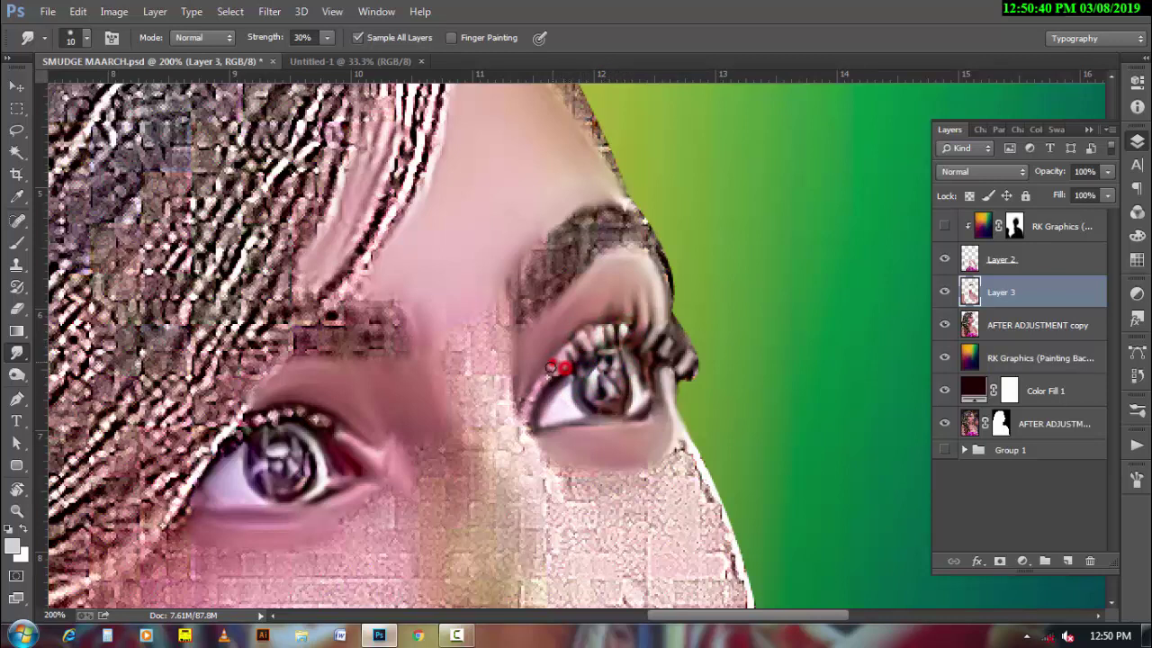
{"action": "mouse_move", "coordinate": [556, 367]}
{"action": "left_mouse_down"}
{"action": "mouse_move", "coordinate": [527, 385]}
{"action": "mouse_move", "coordinate": [591, 376]}
{"action": "left_mouse_up"}
- Soften the left eye's corner into its lashes
{"action": "key", "text": "bracketright"}
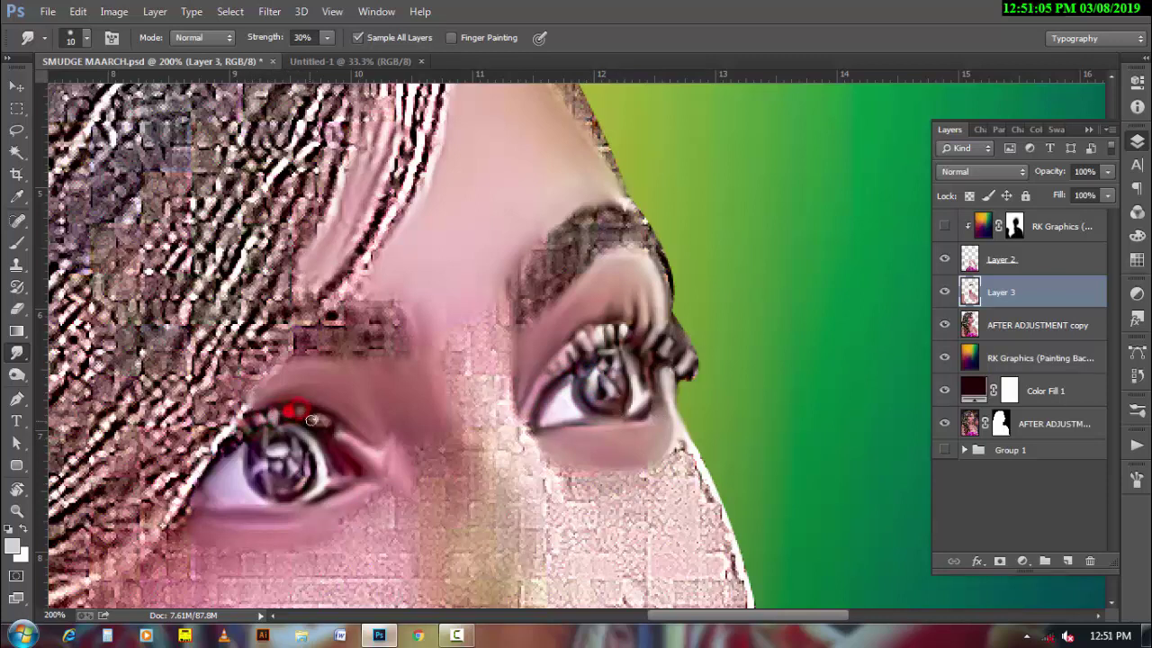
{"action": "left_click_drag", "start_coordinate": [221, 448], "coordinate": [224, 443]}
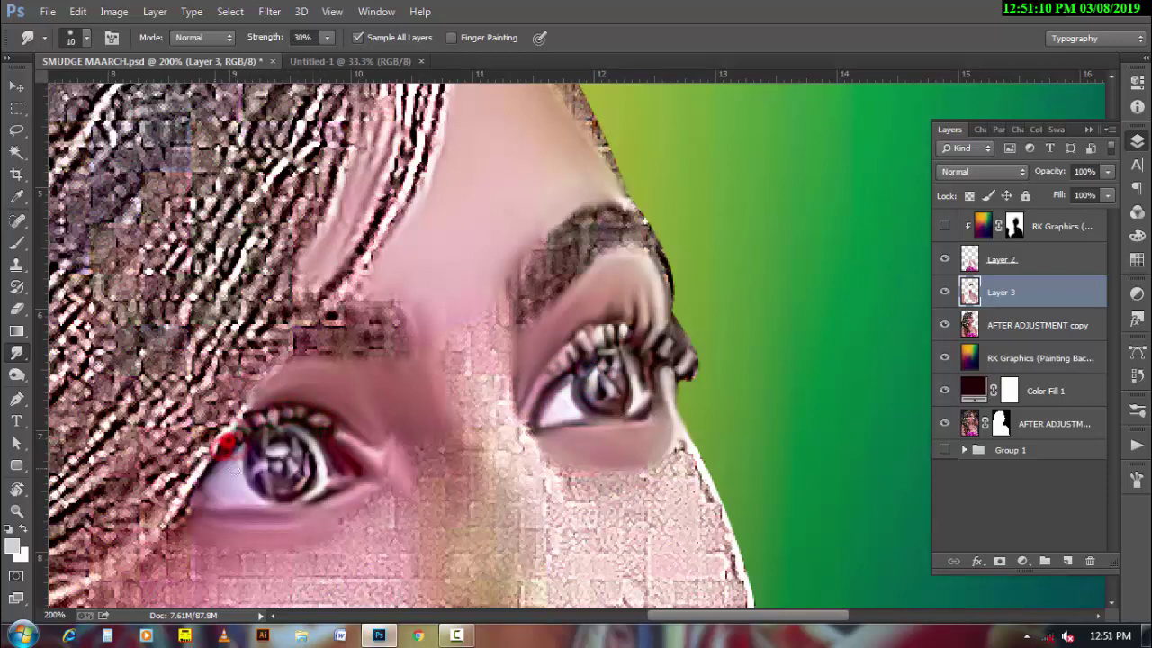
{"action": "key", "text": "bracketleft"}
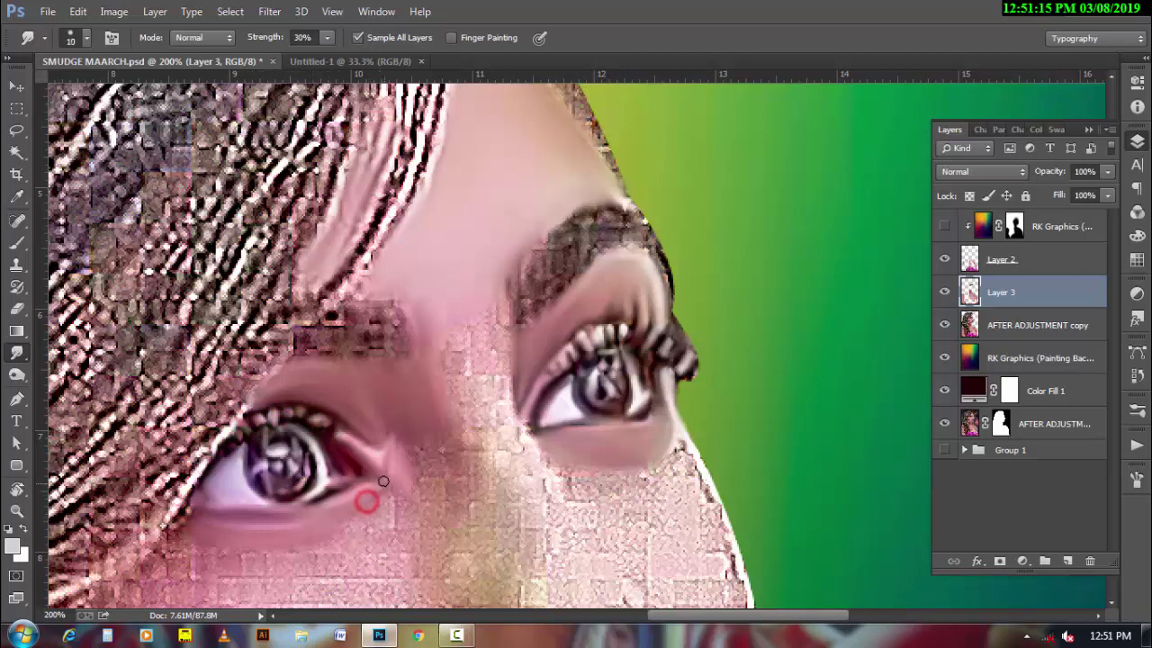
{"action": "left_click_drag", "start_coordinate": [384, 469], "coordinate": [334, 467]}
- Zoom in on the eyes and smooth the right eye's upper eyelid edge and brow
{"action": "left_click", "coordinate": [598, 468], "text": "alt"}
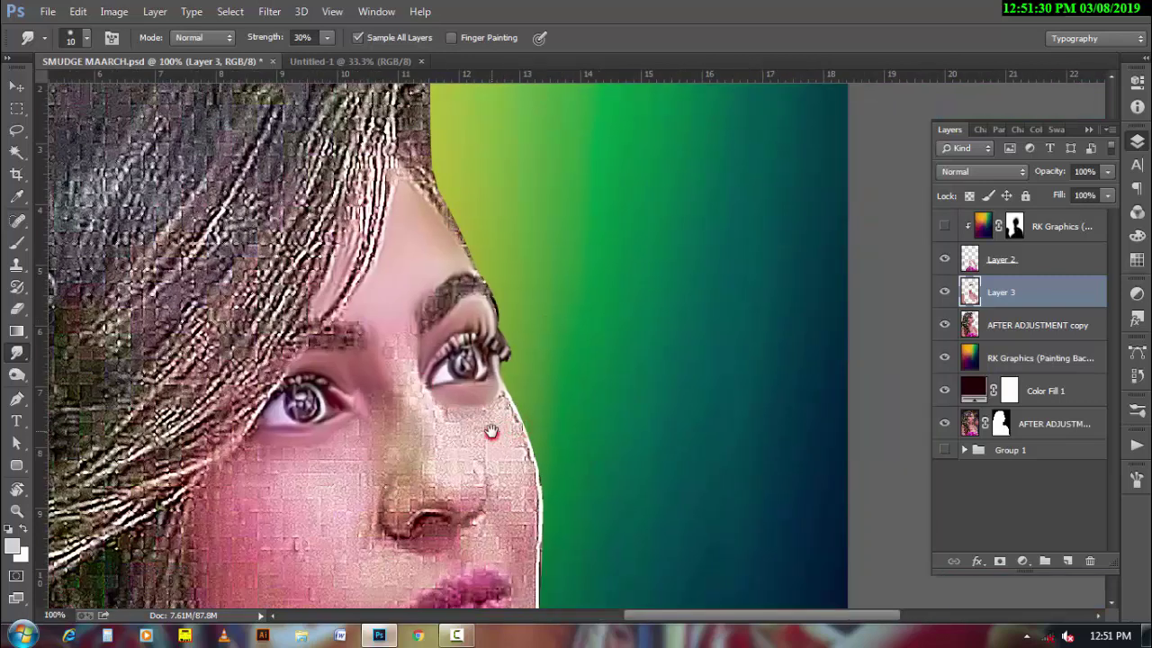
{"action": "left_click_drag", "start_coordinate": [490, 430], "coordinate": [513, 406]}
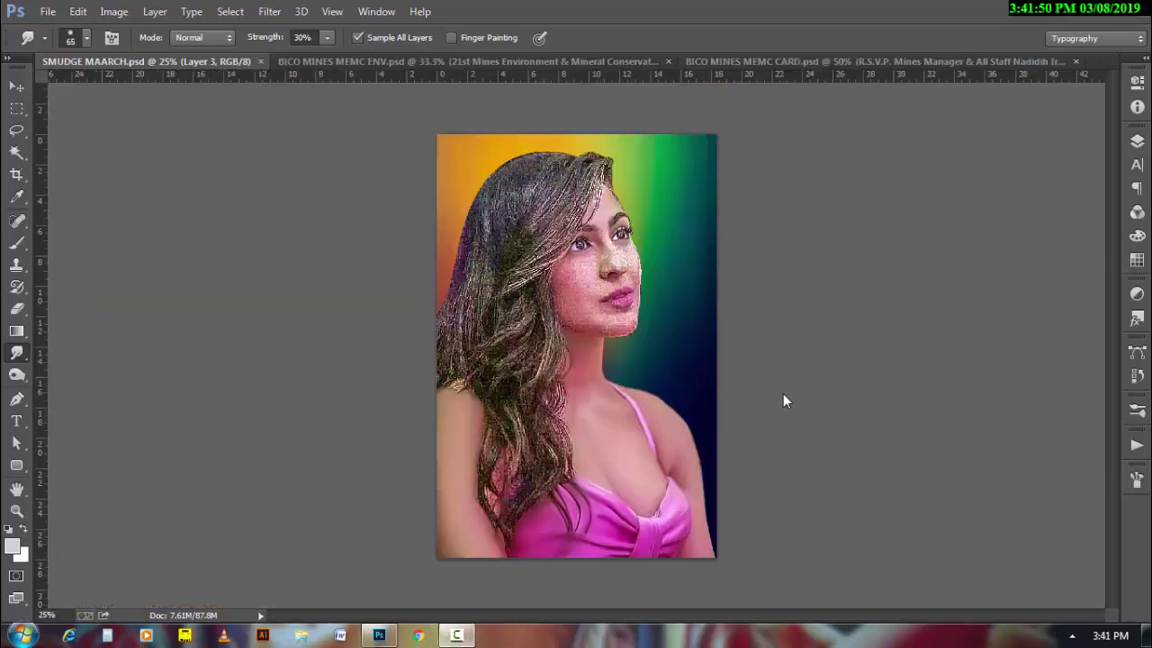
{"action": "left_click", "coordinate": [787, 321], "text": "ctrl"}
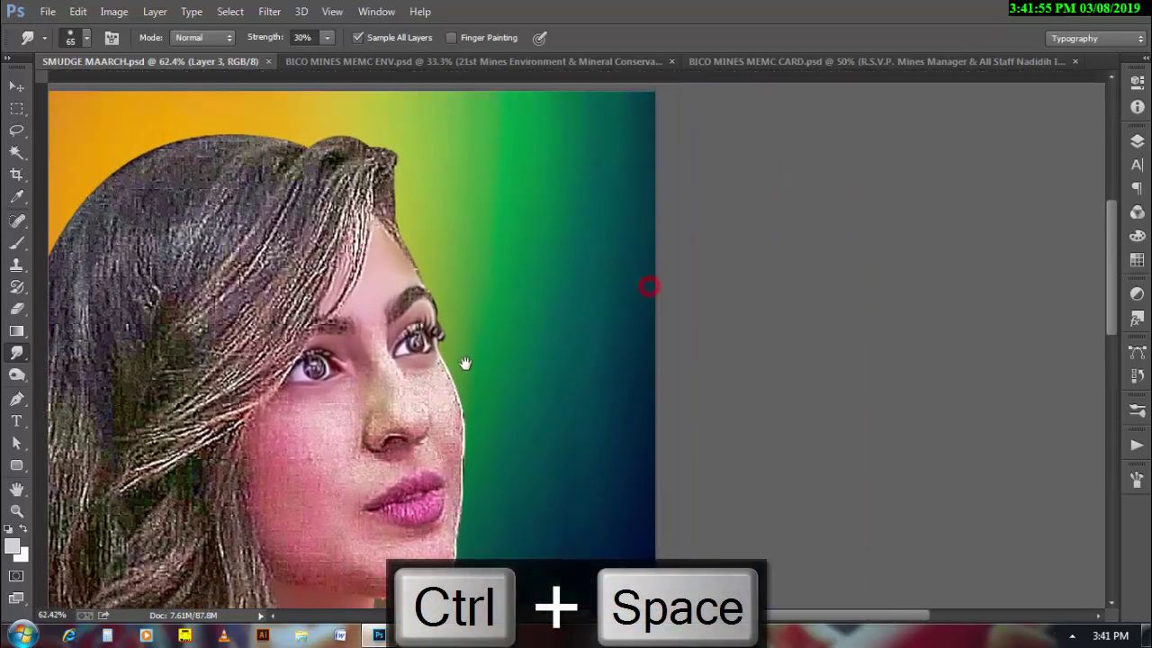
{"action": "left_click", "coordinate": [381, 412], "text": "ctrl"}
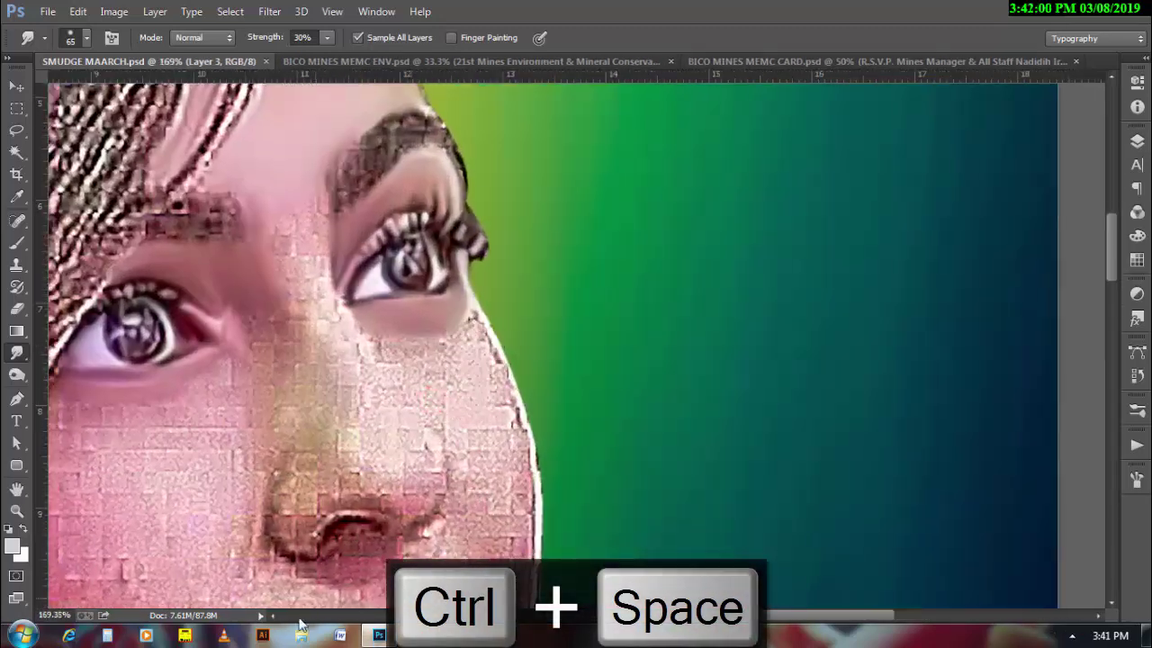
{"action": "key", "text": "bracketleft"}
{"action": "key", "text": "bracketleft"}
{"action": "key", "text": "bracketleft"}
{"action": "mouse_move", "coordinate": [470, 304]}
{"action": "left_mouse_down"}
{"action": "mouse_move", "coordinate": [426, 302]}
{"action": "mouse_move", "coordinate": [437, 253]}
{"action": "mouse_move", "coordinate": [366, 280]}
{"action": "mouse_move", "coordinate": [411, 288]}
{"action": "mouse_move", "coordinate": [436, 264]}
{"action": "left_mouse_up"}
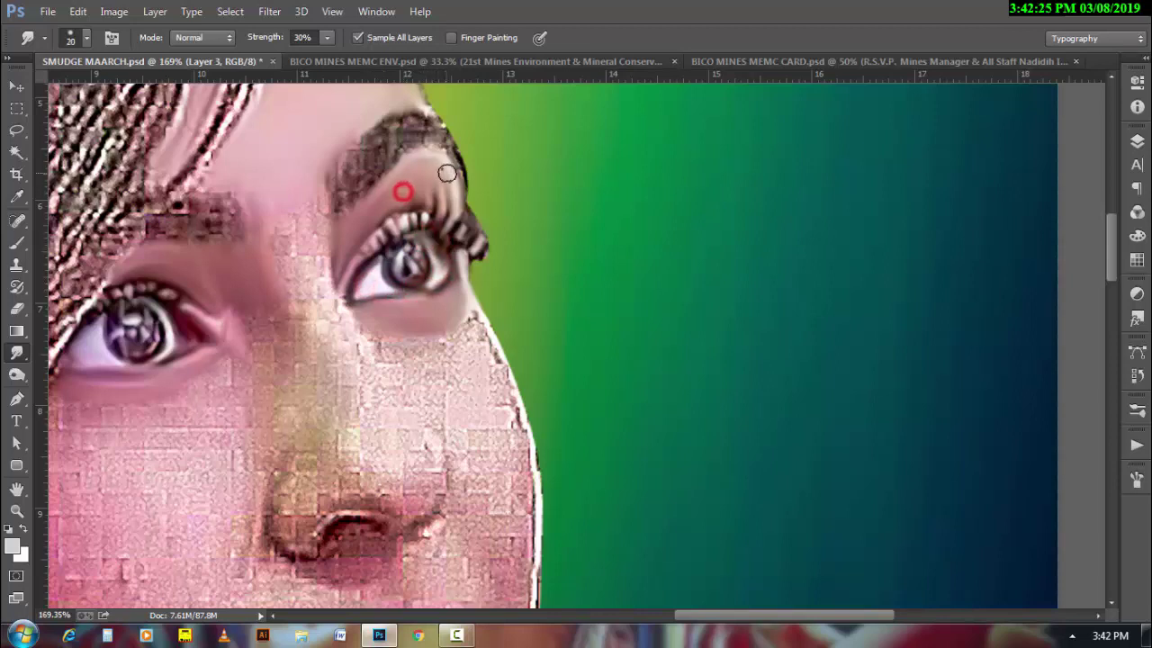
{"action": "mouse_move", "coordinate": [413, 191]}
{"action": "left_mouse_down"}
{"action": "mouse_move", "coordinate": [441, 170]}
{"action": "mouse_move", "coordinate": [360, 216]}
{"action": "left_mouse_up"}
- Soften the right eye's inner corner and the white cheek outline below it
{"action": "key", "text": "bracketright"}
{"action": "key", "text": "bracketleft"}
{"action": "key", "text": "bracketleft"}
{"action": "key", "text": "bracketleft"}
{"action": "left_click_drag", "start_coordinate": [350, 287], "coordinate": [347, 297]}
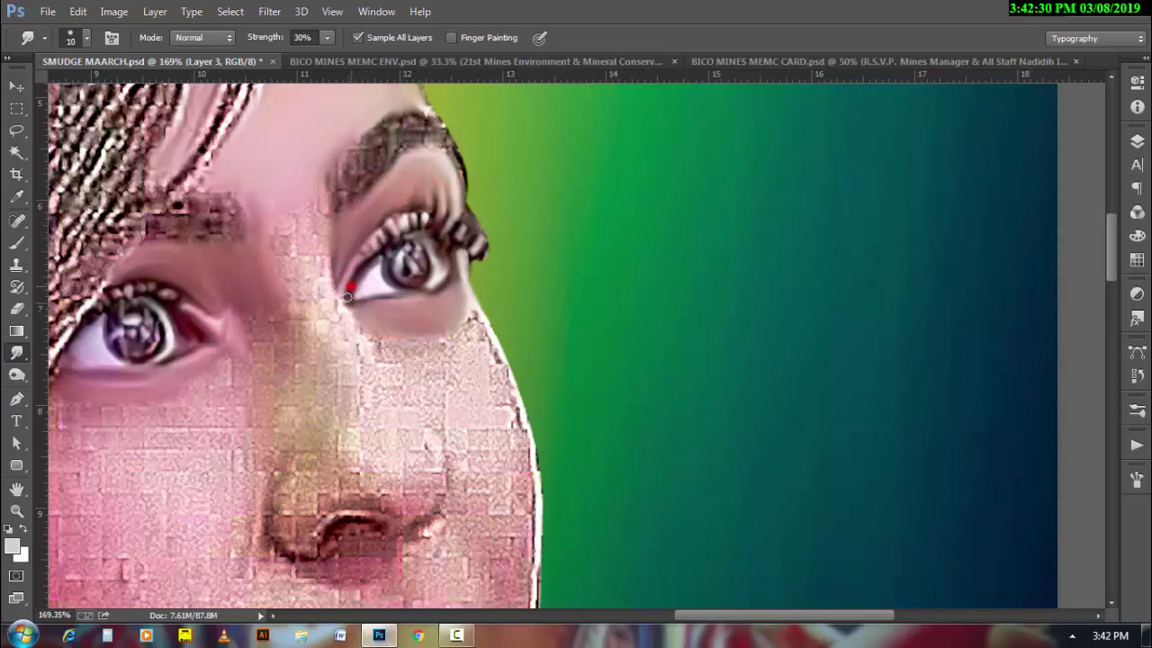
{"action": "key", "text": "bracketright"}
{"action": "mouse_move", "coordinate": [474, 310]}
{"action": "left_mouse_down"}
{"action": "mouse_move", "coordinate": [462, 327]}
{"action": "mouse_move", "coordinate": [478, 321]}
{"action": "mouse_move", "coordinate": [494, 350]}
{"action": "left_mouse_up"}
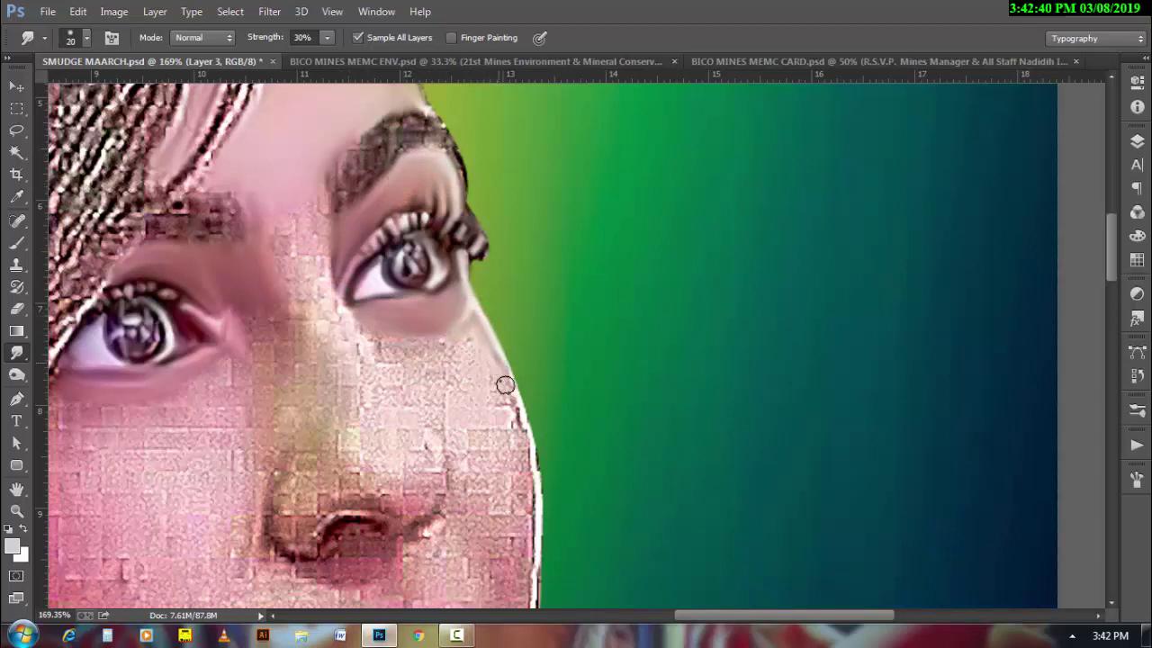
{"action": "scroll", "coordinate": [470, 327], "scroll_direction": "down", "scroll_amount": 2}
{"action": "scroll", "coordinate": [471, 327], "scroll_direction": "down", "scroll_amount": 2}
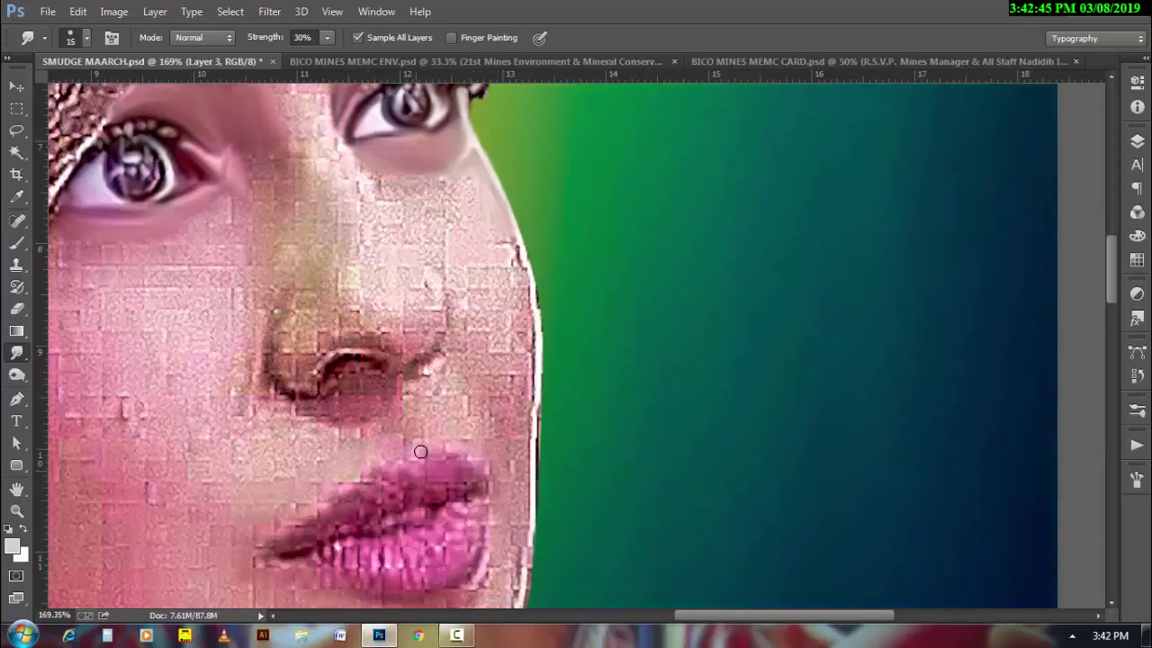
{"action": "scroll", "coordinate": [420, 450], "scroll_direction": "down", "scroll_amount": 1}
- On AFTER ADJUSTMENT copy, burn the shadows under and beside the nose and around the lips
{"action": "left_click", "coordinate": [1136, 141]}
{"action": "left_click", "coordinate": [1035, 325]}
{"action": "left_click", "coordinate": [16, 374]}
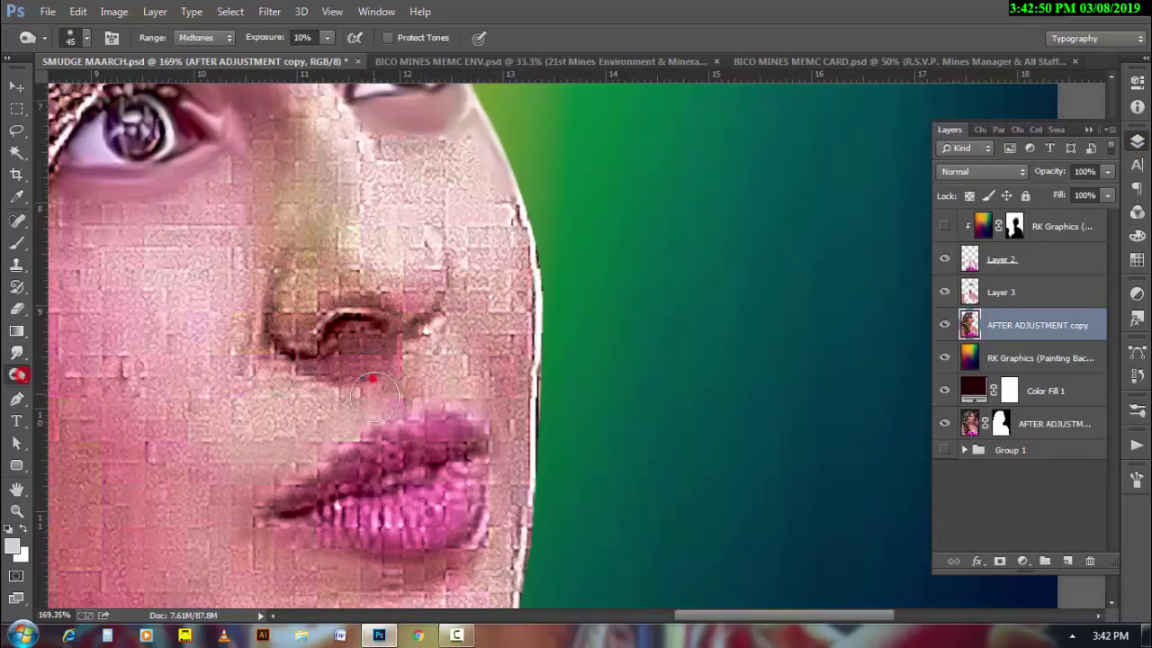
{"action": "mouse_move", "coordinate": [380, 390]}
{"action": "left_mouse_down"}
{"action": "mouse_move", "coordinate": [394, 402]}
{"action": "mouse_move", "coordinate": [348, 411]}
{"action": "mouse_move", "coordinate": [261, 513]}
{"action": "left_mouse_up"}
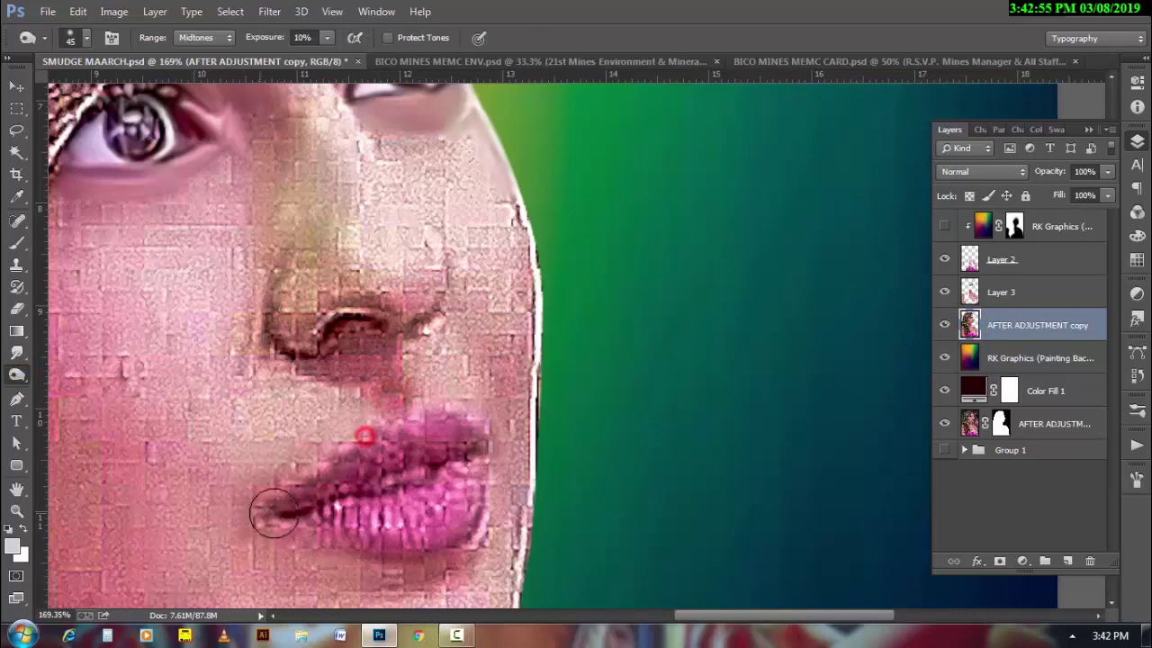
{"action": "mouse_move", "coordinate": [426, 565]}
{"action": "left_mouse_down"}
{"action": "mouse_move", "coordinate": [437, 571]}
{"action": "mouse_move", "coordinate": [342, 563]}
{"action": "left_mouse_up"}
{"action": "mouse_move", "coordinate": [489, 373]}
{"action": "left_mouse_down"}
{"action": "mouse_move", "coordinate": [450, 309]}
{"action": "mouse_move", "coordinate": [503, 406]}
{"action": "left_mouse_up"}
{"action": "key", "text": "bracketleft"}
{"action": "left_click_drag", "start_coordinate": [275, 283], "coordinate": [263, 376]}
- Return to Layer 3 with the Smudge tool active
{"action": "left_click", "coordinate": [260, 159]}
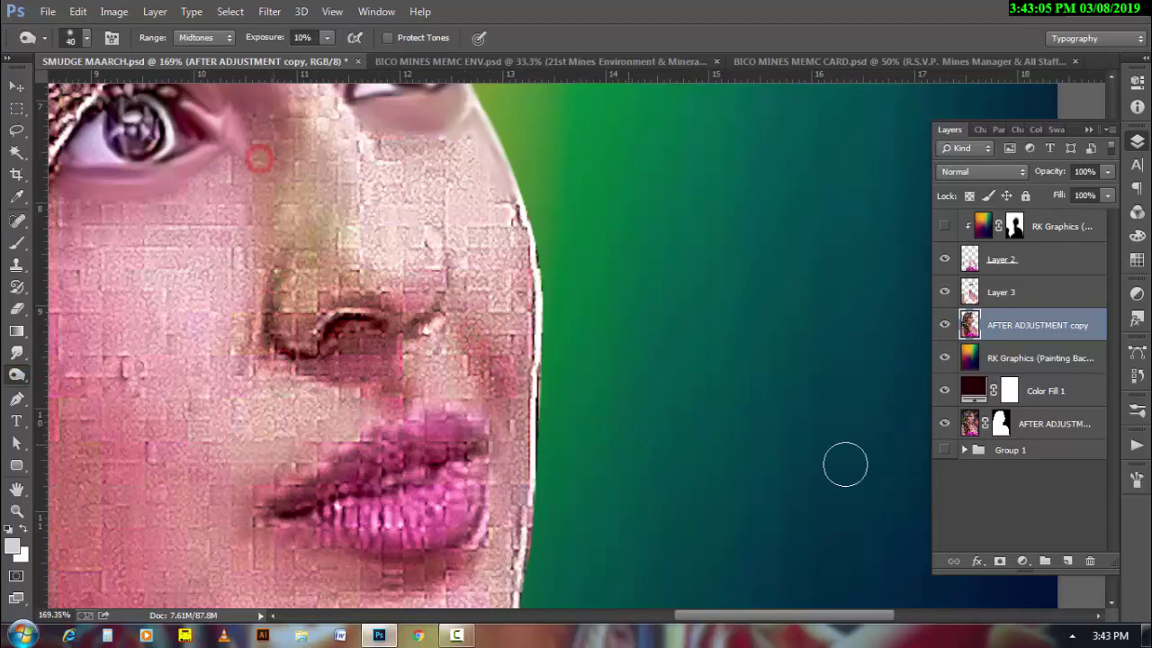
{"action": "left_click", "coordinate": [1015, 290]}
{"action": "left_click", "coordinate": [16, 353]}
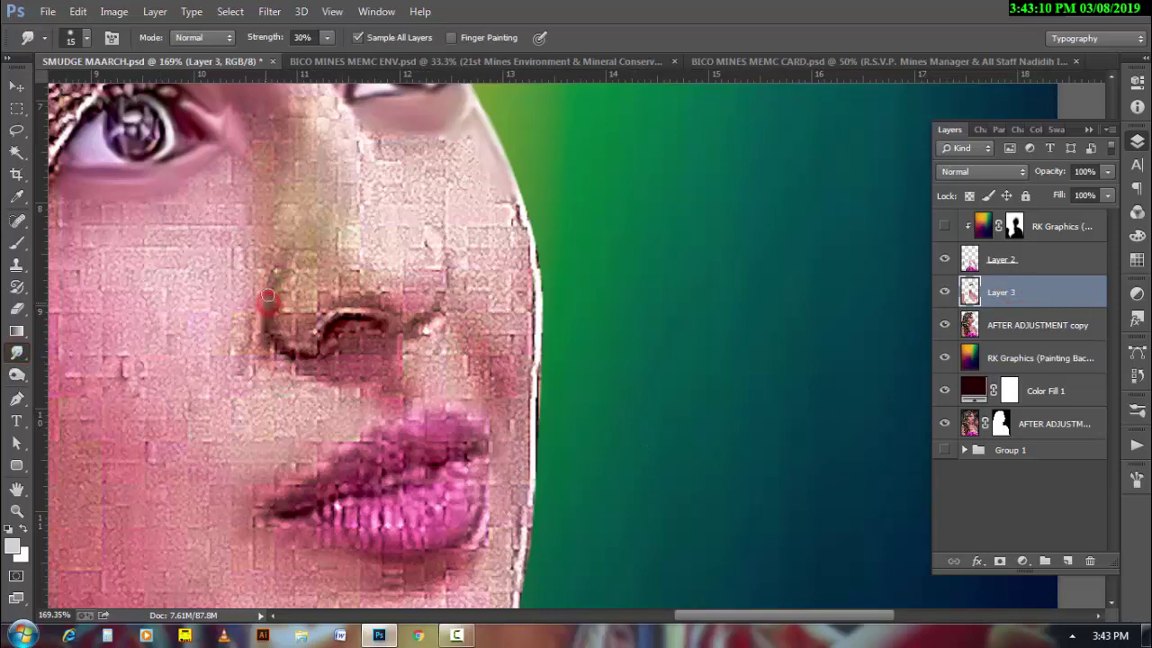
- Turn off brush spacing; smudge skin left of the nose, above the lip, under the nostril
{"action": "left_click_drag", "start_coordinate": [270, 335], "coordinate": [306, 364]}
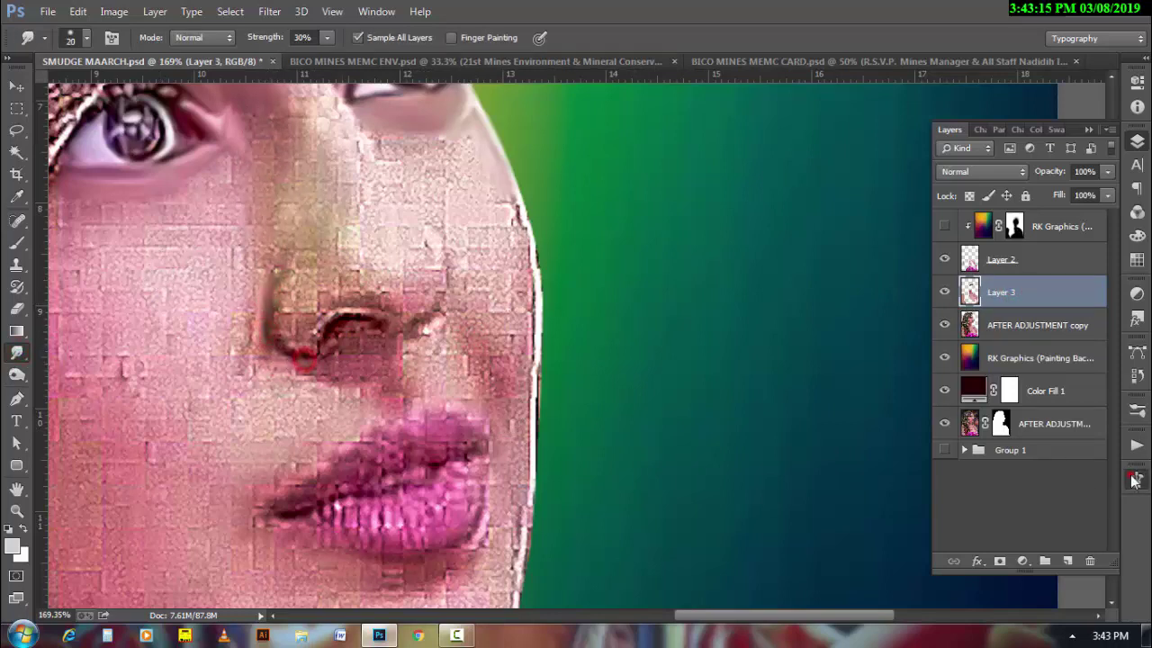
{"action": "left_click", "coordinate": [1137, 479]}
{"action": "left_click", "coordinate": [941, 448]}
{"action": "left_click", "coordinate": [1137, 479]}
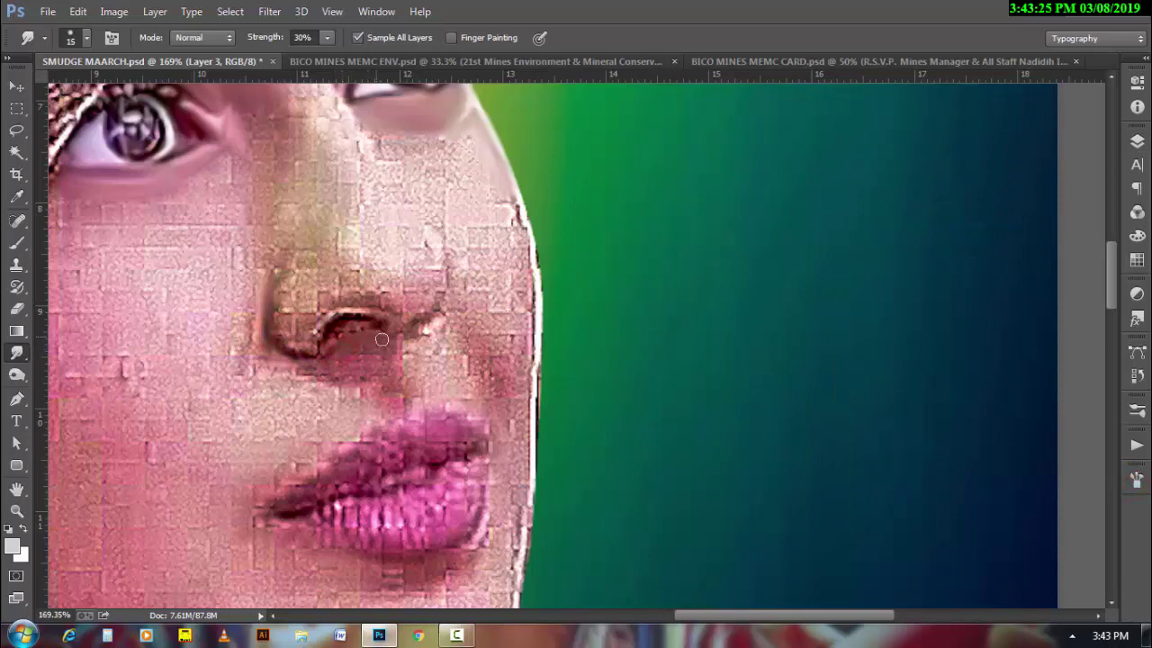
{"action": "mouse_move", "coordinate": [385, 400]}
{"action": "left_mouse_down"}
{"action": "mouse_move", "coordinate": [395, 404]}
{"action": "mouse_move", "coordinate": [385, 365]}
{"action": "mouse_move", "coordinate": [400, 381]}
{"action": "left_mouse_up"}
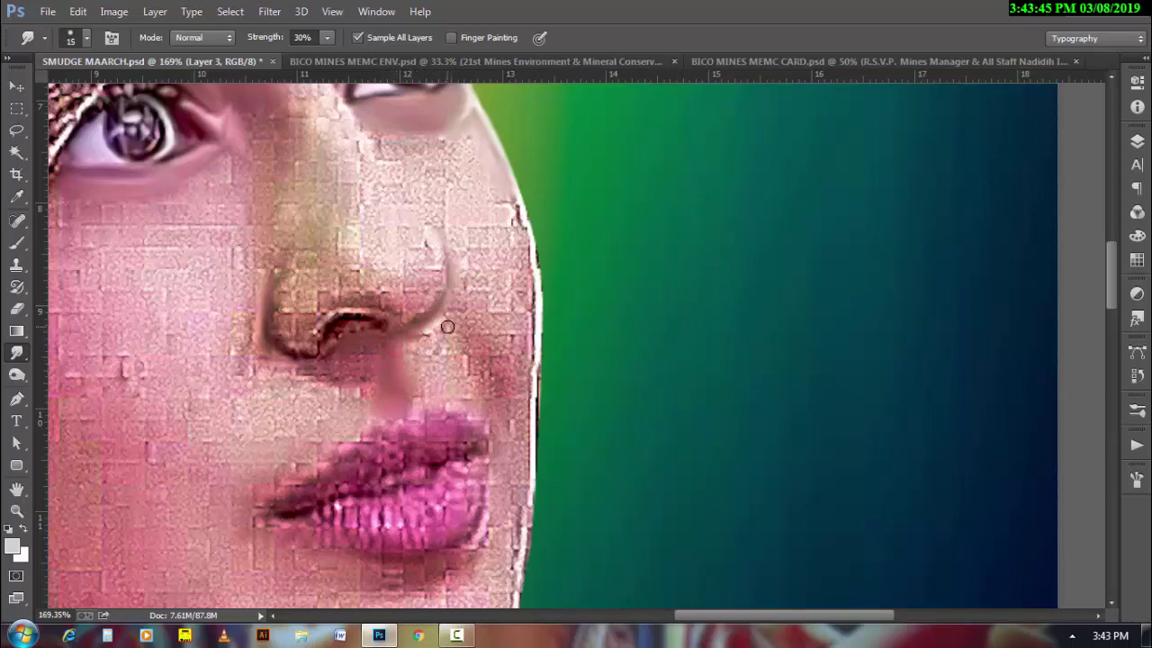
{"action": "key", "text": "bracketright"}
{"action": "mouse_move", "coordinate": [465, 381]}
{"action": "left_mouse_down"}
{"action": "mouse_move", "coordinate": [450, 338]}
{"action": "mouse_move", "coordinate": [348, 342]}
{"action": "left_mouse_up"}
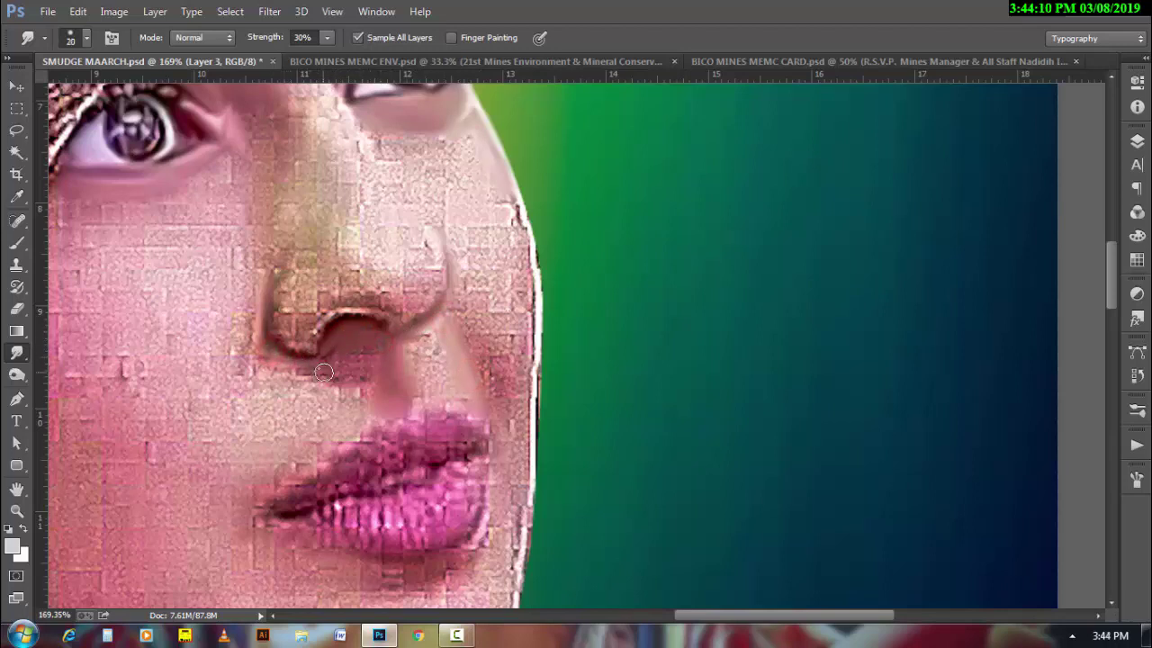
{"action": "left_click_drag", "start_coordinate": [324, 372], "coordinate": [371, 374]}
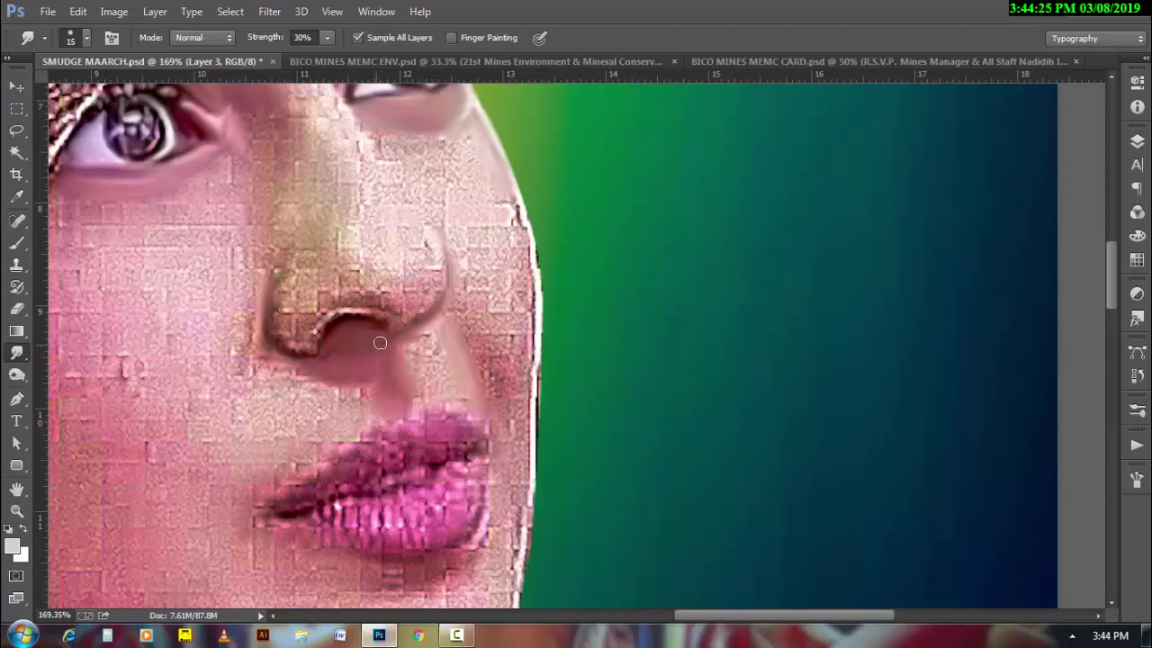
- Smooth the skin below the nostril, above the upper lip and beside the right lip corner
{"action": "left_click_drag", "start_coordinate": [381, 370], "coordinate": [405, 346]}
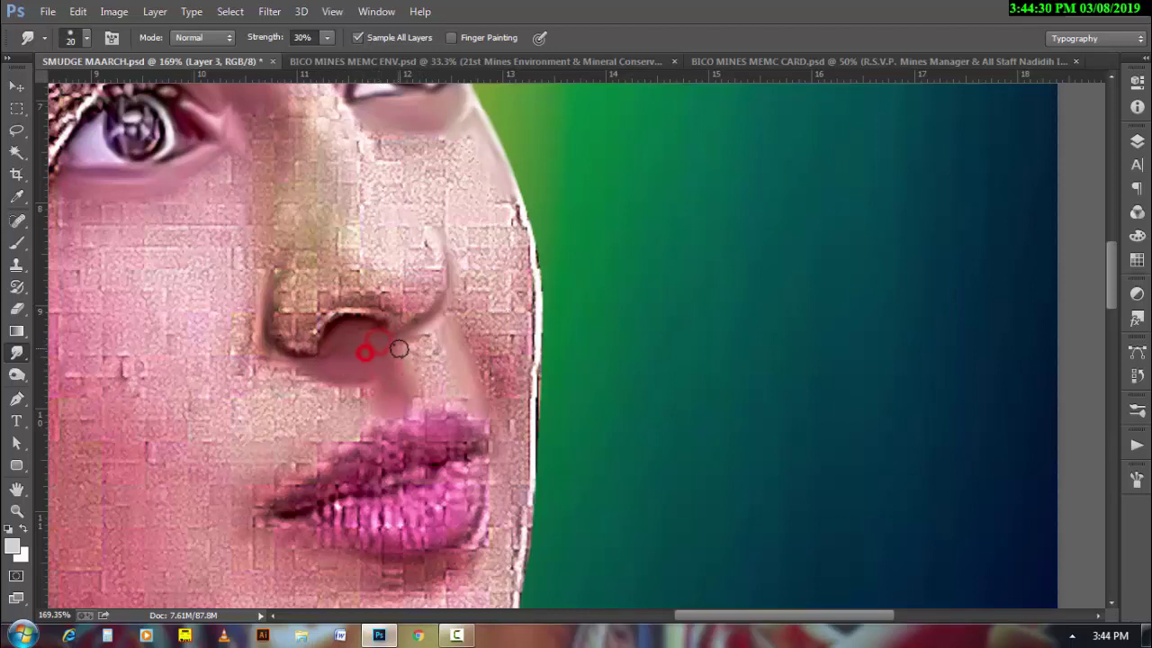
{"action": "key", "text": "bracketright"}
{"action": "left_click_drag", "start_coordinate": [414, 391], "coordinate": [464, 402]}
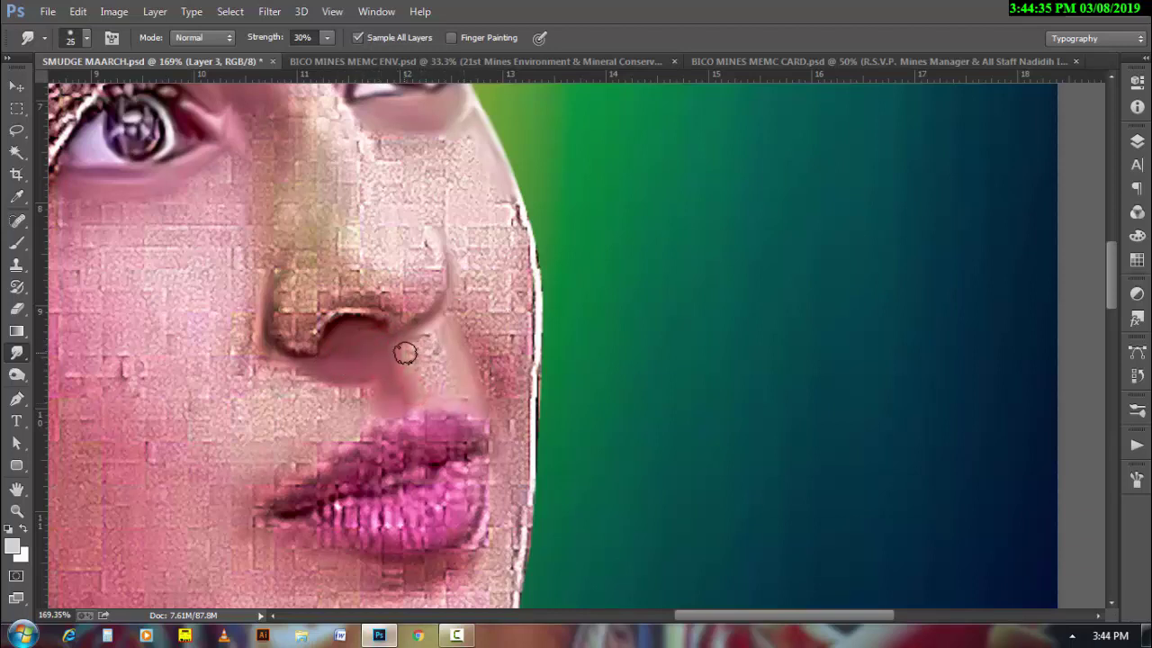
{"action": "mouse_move", "coordinate": [426, 334]}
{"action": "left_mouse_down"}
{"action": "mouse_move", "coordinate": [442, 375]}
{"action": "mouse_move", "coordinate": [420, 399]}
{"action": "mouse_move", "coordinate": [437, 378]}
{"action": "mouse_move", "coordinate": [429, 342]}
{"action": "mouse_move", "coordinate": [462, 380]}
{"action": "mouse_move", "coordinate": [448, 356]}
{"action": "left_mouse_up"}
{"action": "key", "text": "bracketright"}
{"action": "key", "text": "bracketleft"}
{"action": "left_click_drag", "start_coordinate": [495, 432], "coordinate": [512, 573]}
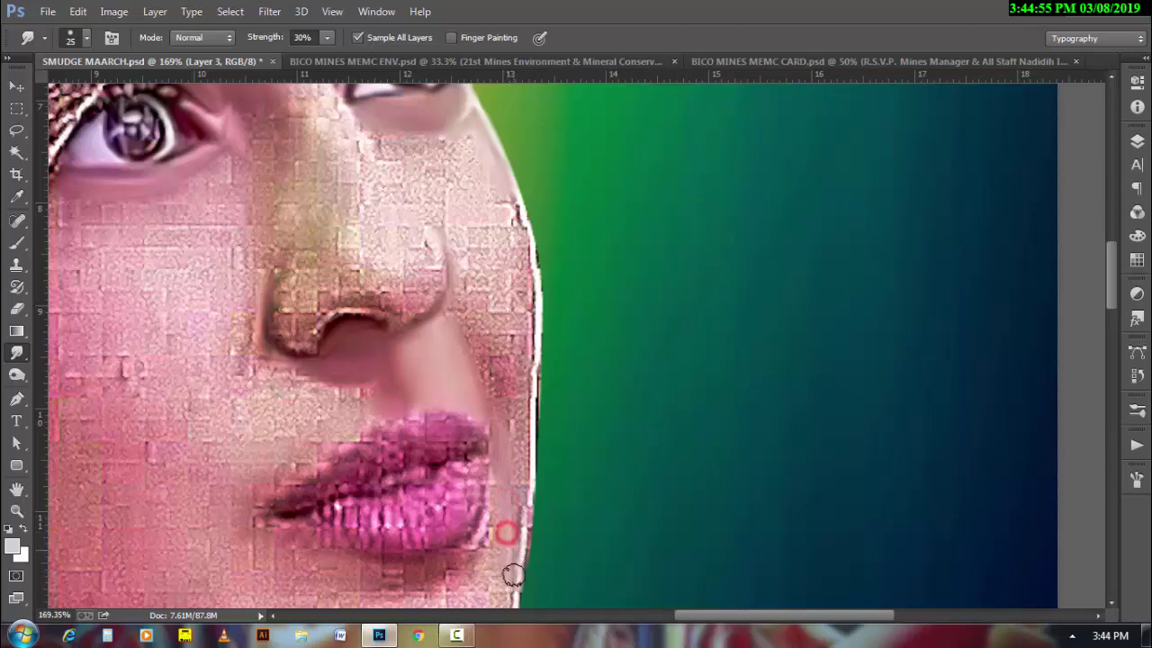
{"action": "key", "text": "bracketright"}
{"action": "key", "text": "bracketright"}
{"action": "mouse_move", "coordinate": [502, 491]}
{"action": "left_mouse_down"}
{"action": "mouse_move", "coordinate": [486, 581]}
{"action": "mouse_move", "coordinate": [515, 551]}
{"action": "mouse_move", "coordinate": [499, 459]}
{"action": "mouse_move", "coordinate": [522, 522]}
{"action": "mouse_move", "coordinate": [522, 475]}
{"action": "left_mouse_up"}
- Dab and smudge the skin beside the lower-lip corner
{"action": "key", "text": "bracketright"}
{"action": "key", "text": "bracketleft"}
{"action": "key", "text": "bracketleft"}
{"action": "key", "text": "bracketleft"}
{"action": "key", "text": "bracketright"}
{"action": "key", "text": "bracketright"}
{"action": "left_click", "coordinate": [509, 416]}
{"action": "left_click_drag", "start_coordinate": [509, 417], "coordinate": [522, 411]}
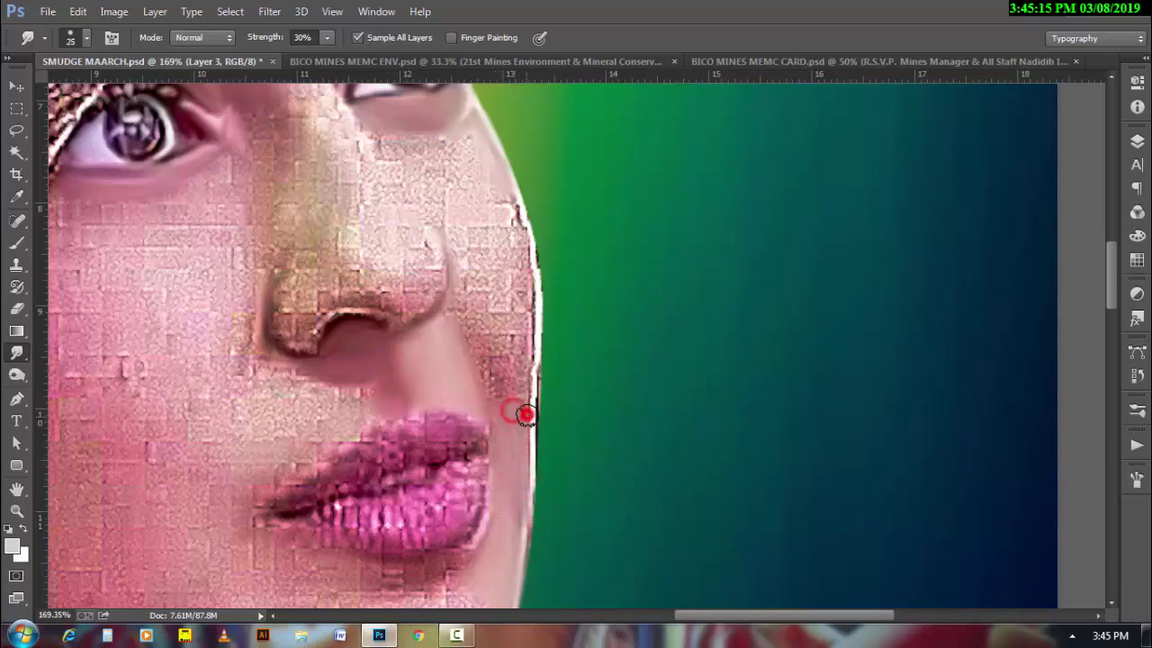
- Load the face outline as a selection and smooth the cheek edge beside the lips
{"action": "left_click", "coordinate": [1136, 141]}
{"action": "left_click", "coordinate": [998, 421], "text": "ctrl"}
{"action": "key", "text": "bracketleft"}
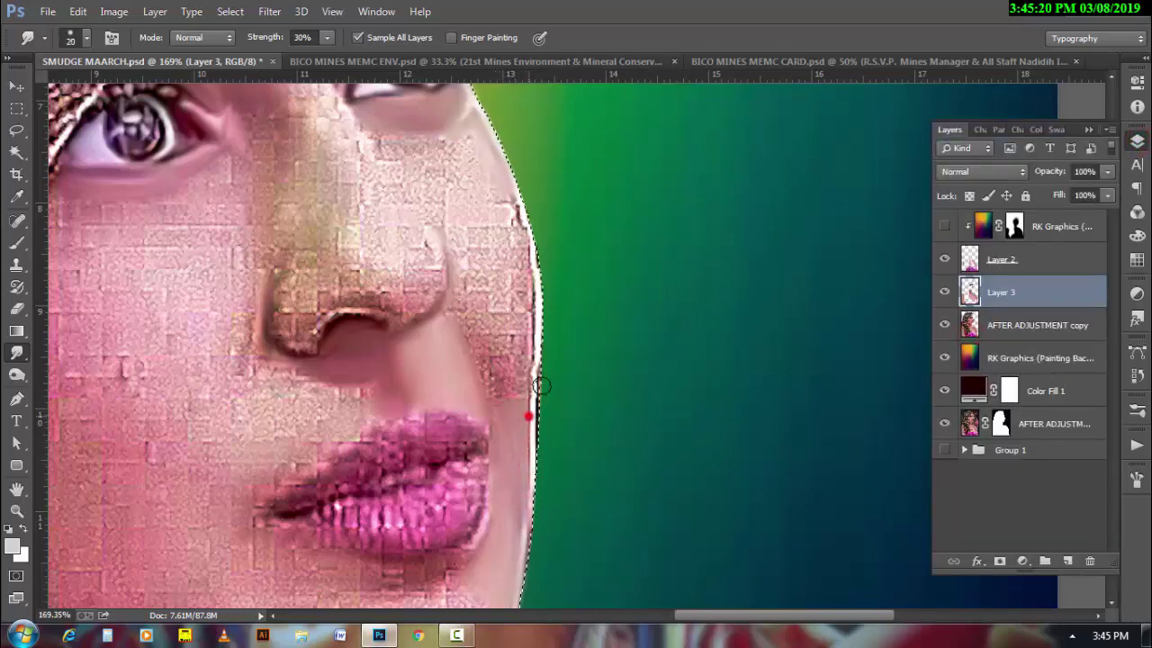
{"action": "key", "text": "bracketright"}
{"action": "left_click_drag", "start_coordinate": [534, 402], "coordinate": [537, 470]}
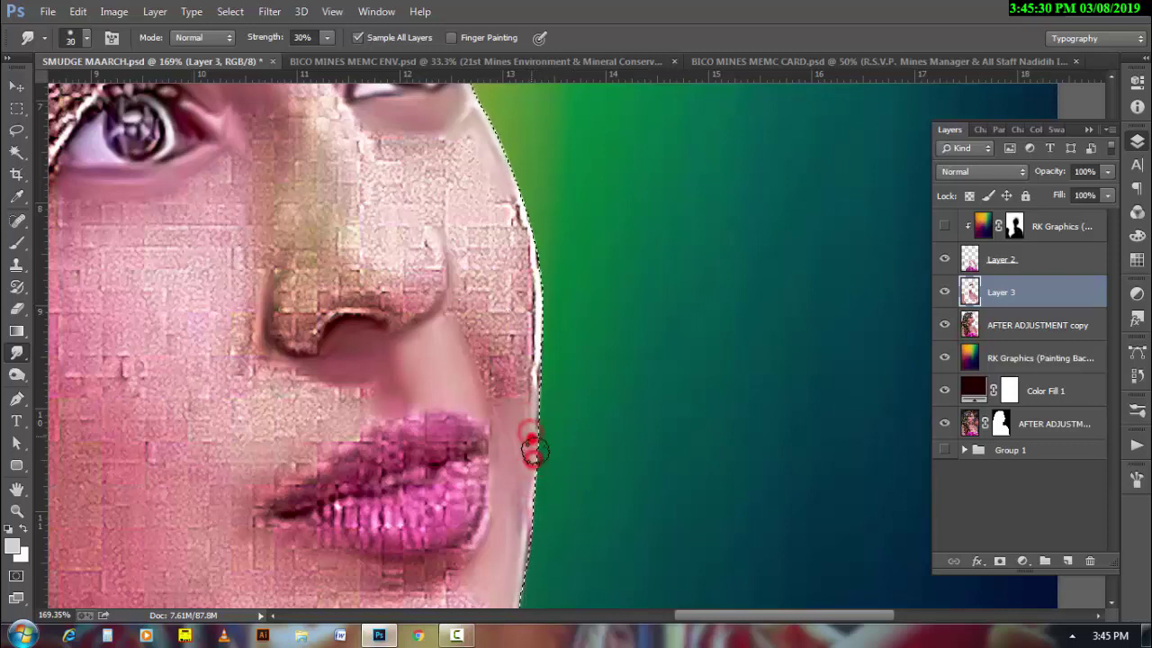
{"action": "left_click_drag", "start_coordinate": [507, 528], "coordinate": [501, 438]}
{"action": "key", "text": "bracketright"}
{"action": "key", "text": "bracketright"}
{"action": "key", "text": "bracketright"}
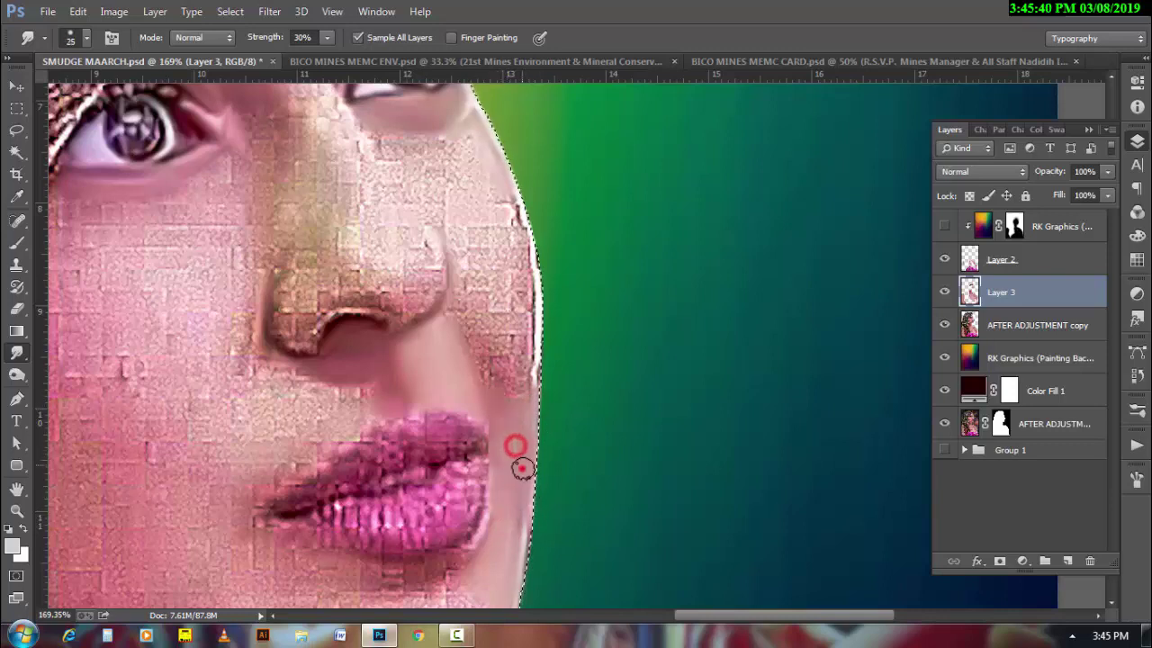
{"action": "key", "text": "bracketleft"}
{"action": "left_click_drag", "start_coordinate": [496, 393], "coordinate": [512, 401]}
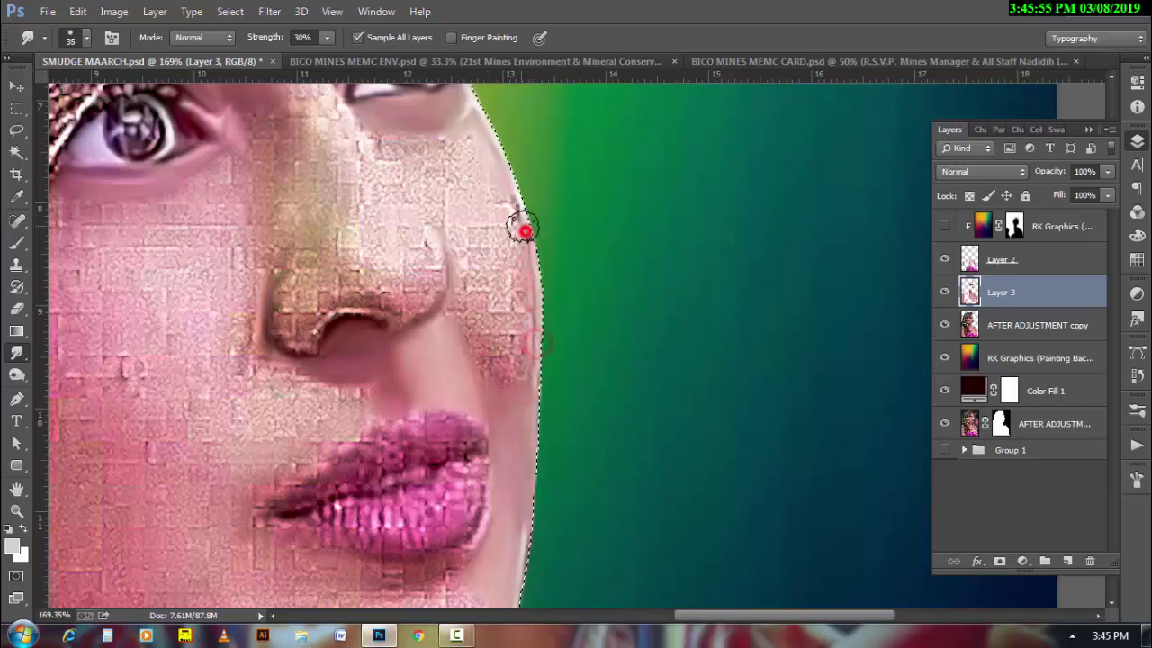
- Smear the skin under the nostril leftward and smooth the left lip corner
{"action": "key", "text": "bracketleft"}
{"action": "key", "text": "bracketleft"}
{"action": "key", "text": "bracketleft"}
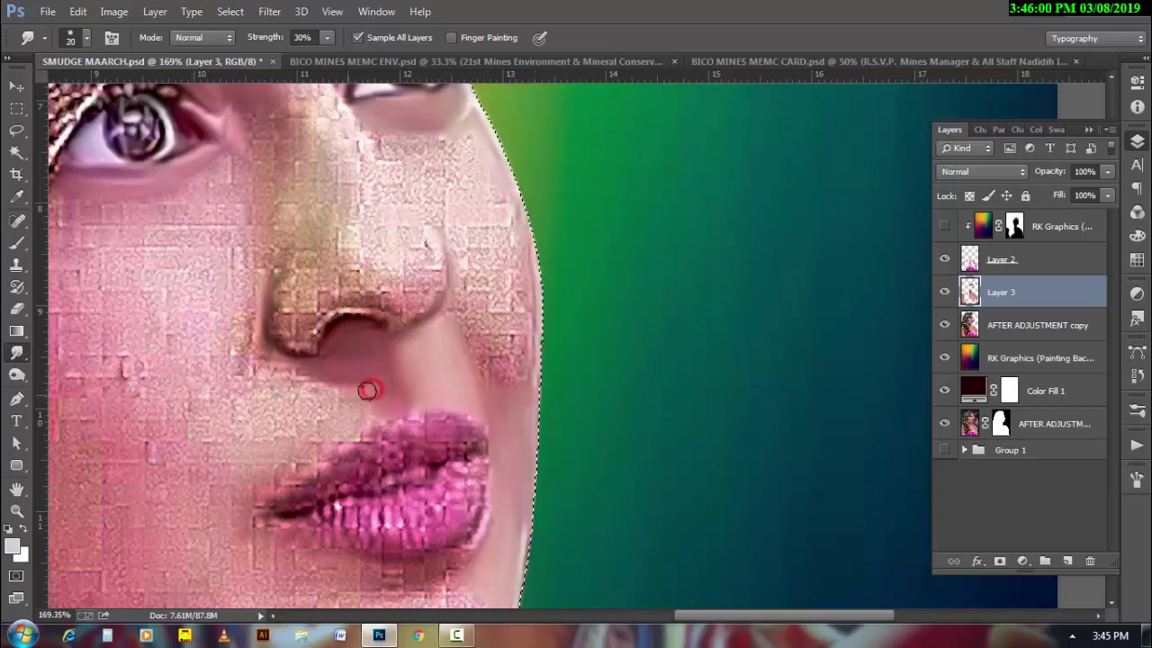
{"action": "left_click_drag", "start_coordinate": [367, 389], "coordinate": [296, 368]}
{"action": "key", "text": "bracketright"}
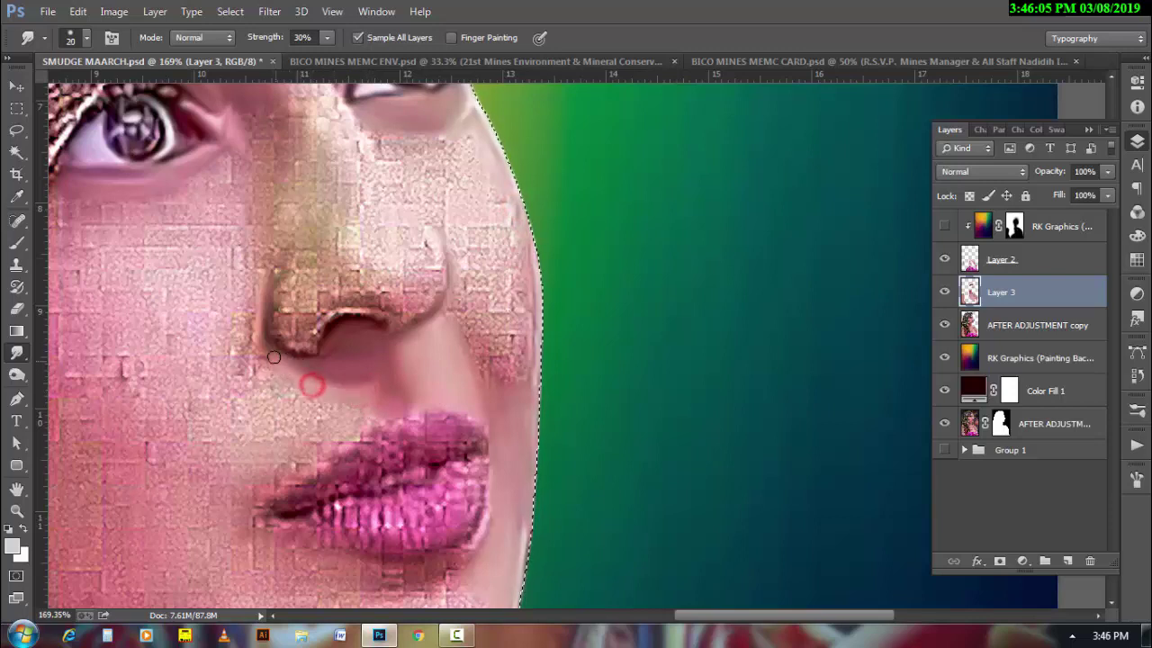
{"action": "key", "text": "bracketright"}
{"action": "left_click_drag", "start_coordinate": [388, 382], "coordinate": [357, 361]}
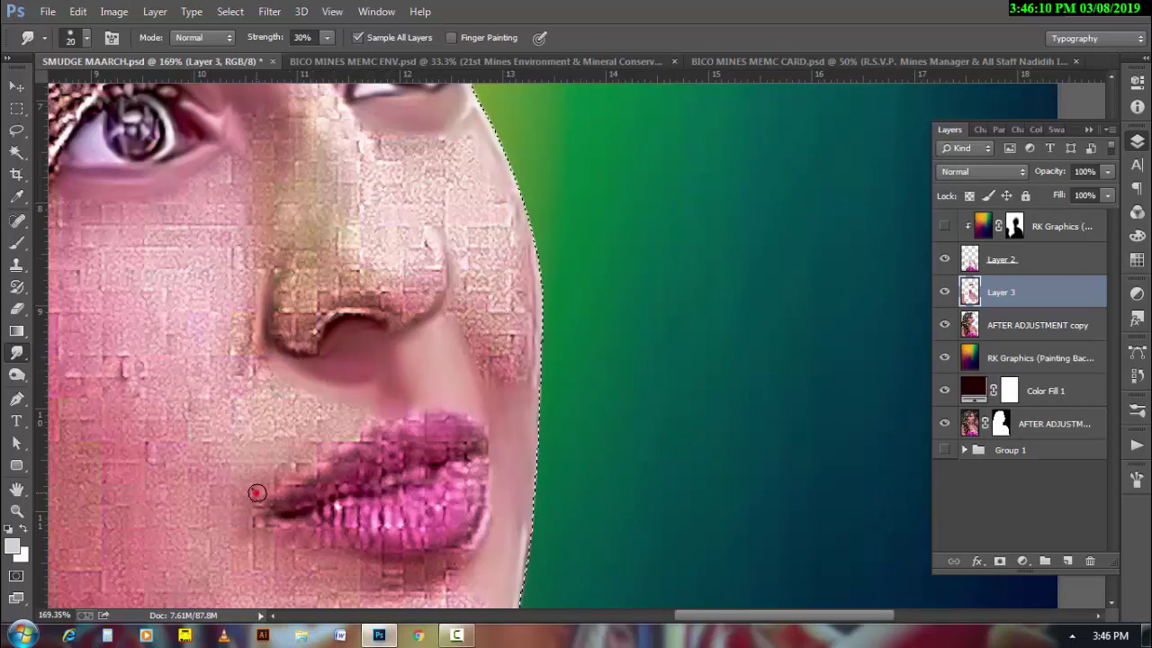
{"action": "mouse_move", "coordinate": [257, 488]}
{"action": "left_mouse_down"}
{"action": "mouse_move", "coordinate": [377, 422]}
{"action": "mouse_move", "coordinate": [350, 437]}
{"action": "left_mouse_up"}
{"action": "left_click", "coordinate": [303, 455]}
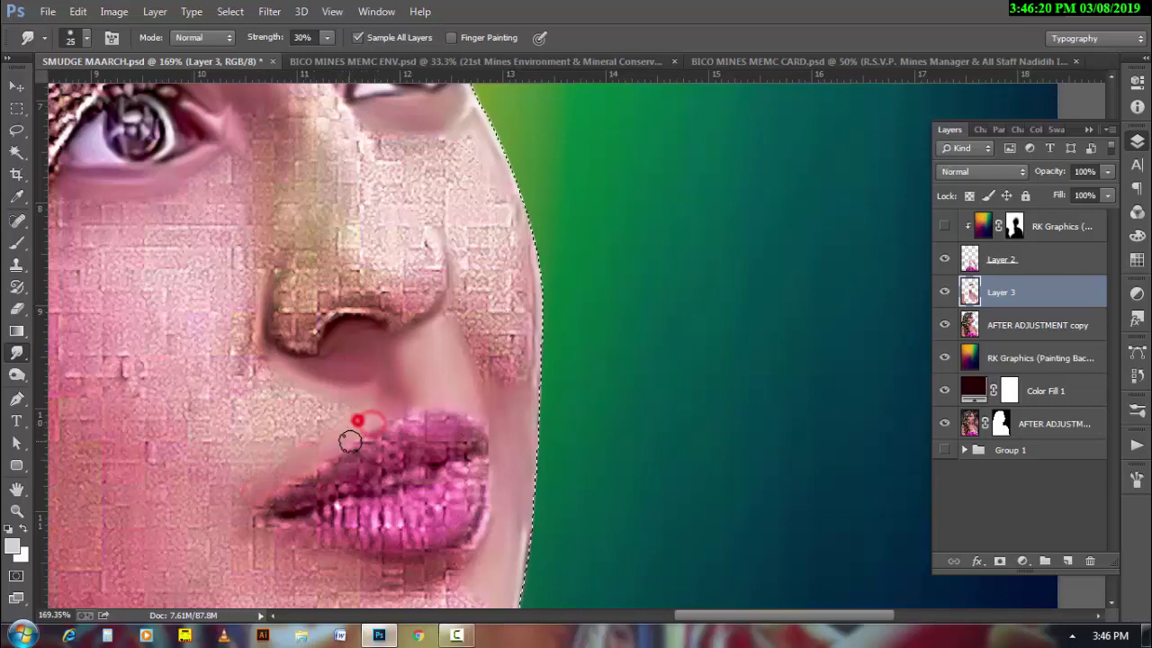
- Smooth the skin below the lower lip and at the left lip corner
{"action": "key", "text": "bracketright"}
{"action": "scroll", "coordinate": [387, 495], "scroll_direction": "down", "scroll_amount": 2}
{"action": "mouse_move", "coordinate": [424, 531]}
{"action": "left_mouse_down"}
{"action": "mouse_move", "coordinate": [371, 531]}
{"action": "mouse_move", "coordinate": [290, 500]}
{"action": "left_mouse_up"}
{"action": "key", "text": "bracketleft"}
{"action": "key", "text": "bracketleft"}
{"action": "left_click", "coordinate": [299, 486]}
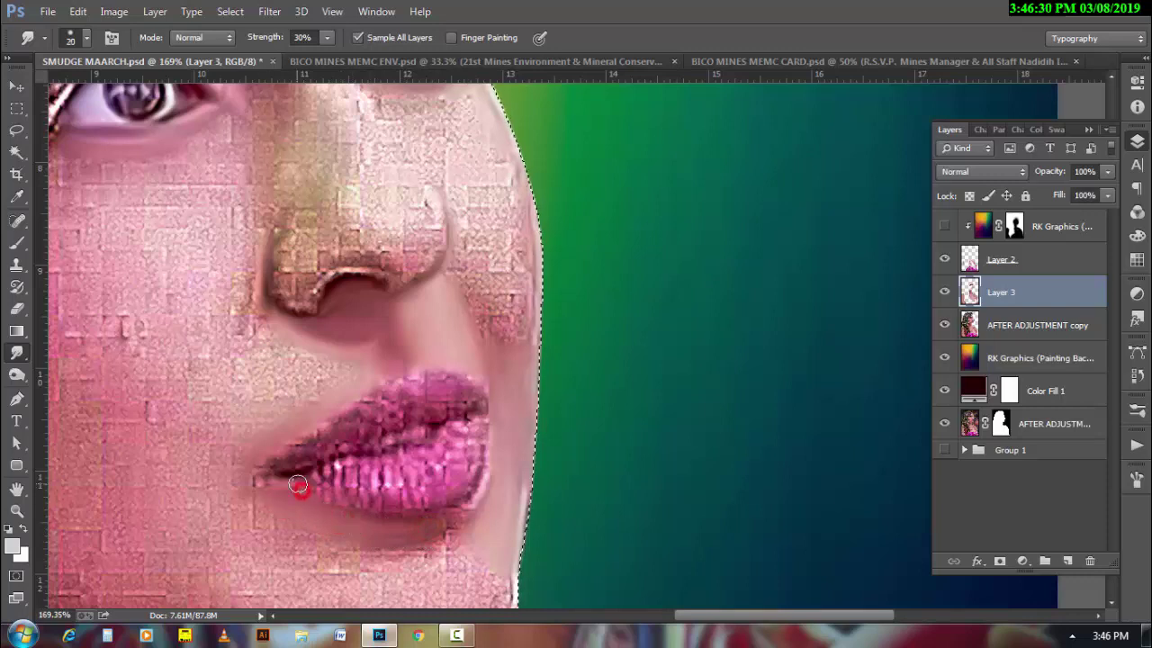
{"action": "key", "text": "bracketleft"}
{"action": "mouse_move", "coordinate": [416, 532]}
{"action": "left_mouse_down"}
{"action": "mouse_move", "coordinate": [480, 494]}
{"action": "mouse_move", "coordinate": [495, 455]}
{"action": "mouse_move", "coordinate": [515, 485]}
{"action": "left_mouse_up"}
{"action": "key", "text": "bracketright"}
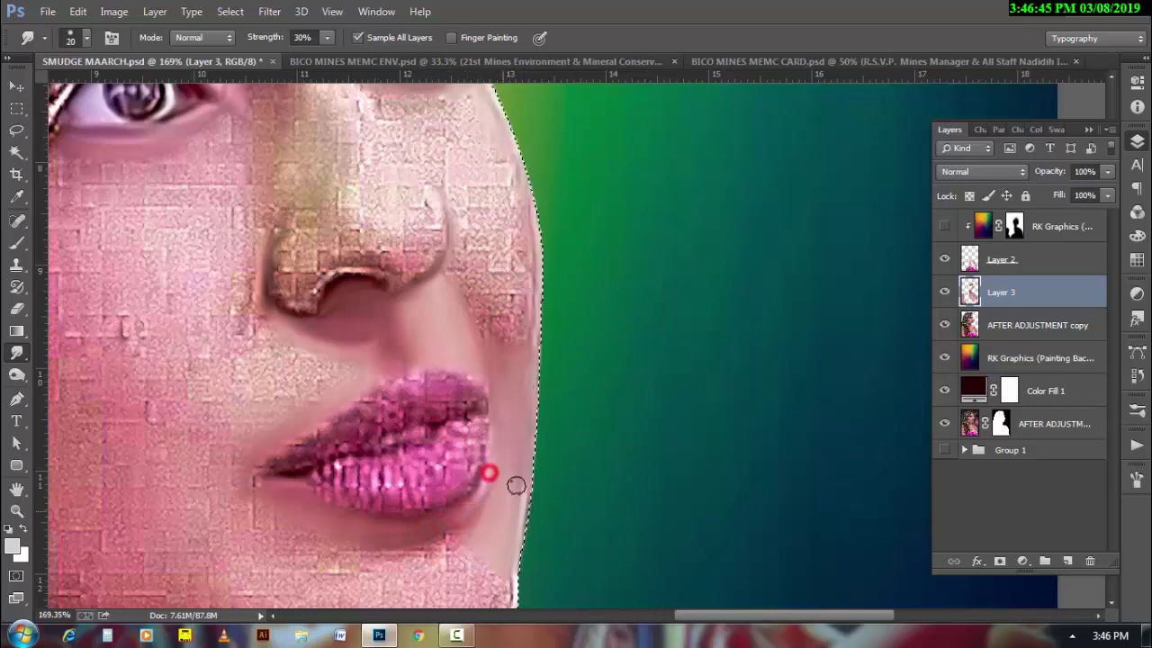
{"action": "scroll", "coordinate": [458, 303], "scroll_direction": "up", "scroll_amount": 2}
- Rotate the canvas nearly upside down and smudge the skin beside the nose and cheek
{"action": "key", "text": "r"}
{"action": "left_click_drag", "start_coordinate": [407, 471], "coordinate": [340, 461]}
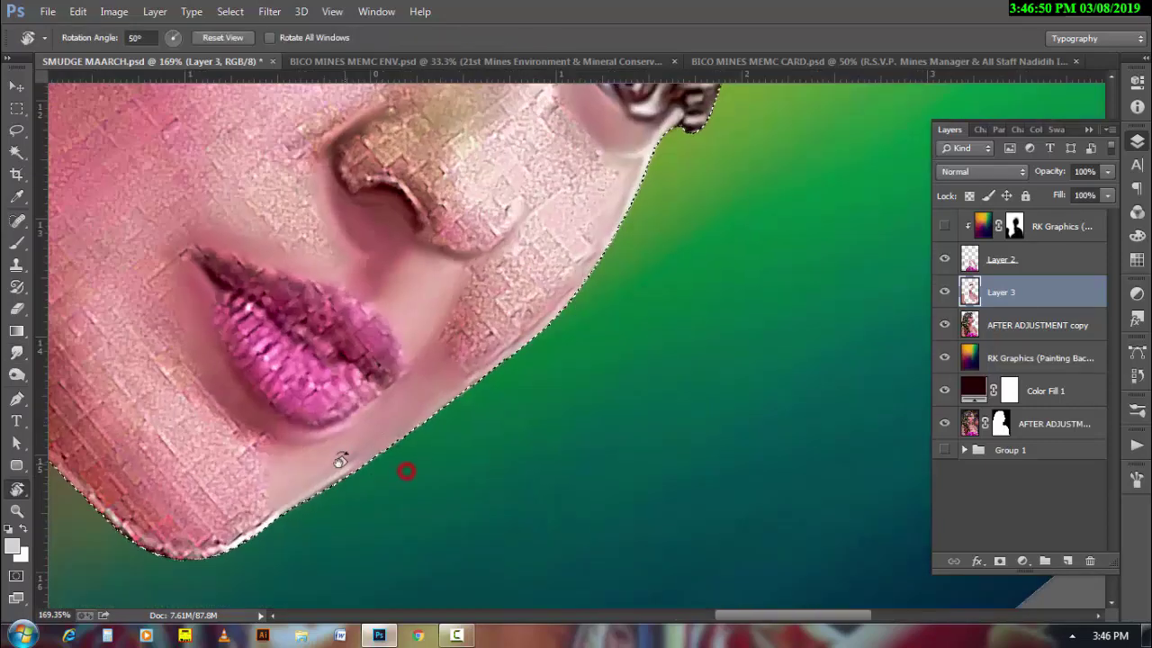
{"action": "mouse_move", "coordinate": [437, 438]}
{"action": "left_mouse_down"}
{"action": "mouse_move", "coordinate": [491, 424]}
{"action": "mouse_move", "coordinate": [412, 345]}
{"action": "mouse_move", "coordinate": [268, 393]}
{"action": "left_mouse_up"}
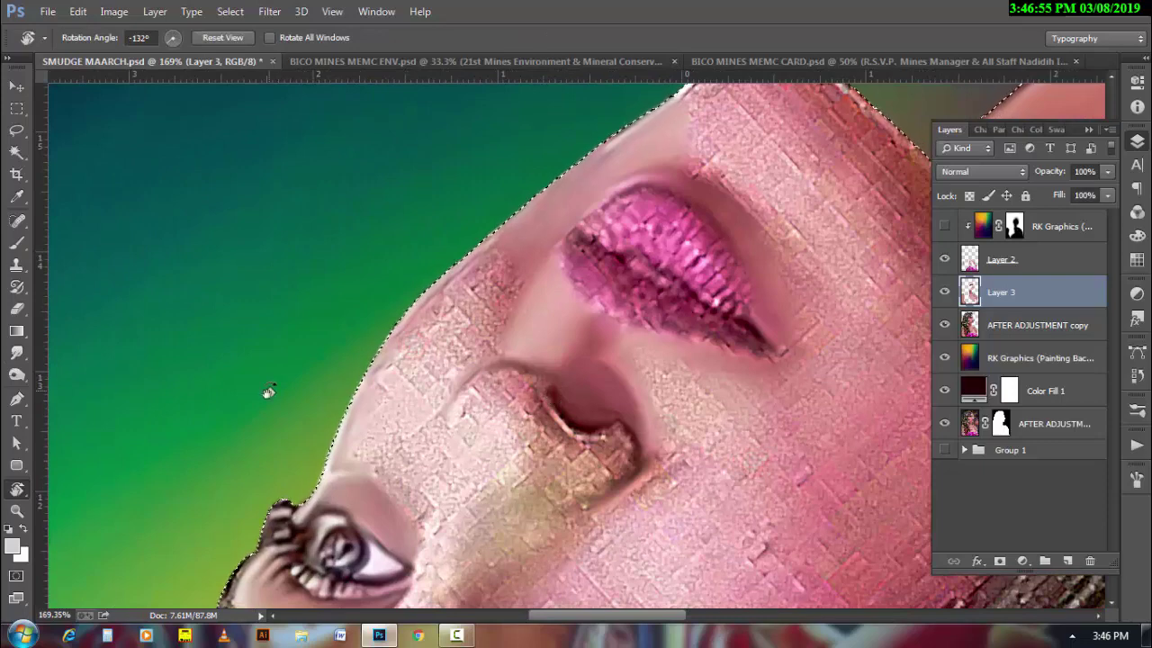
{"action": "scroll", "coordinate": [566, 147], "scroll_direction": "right", "scroll_amount": 2}
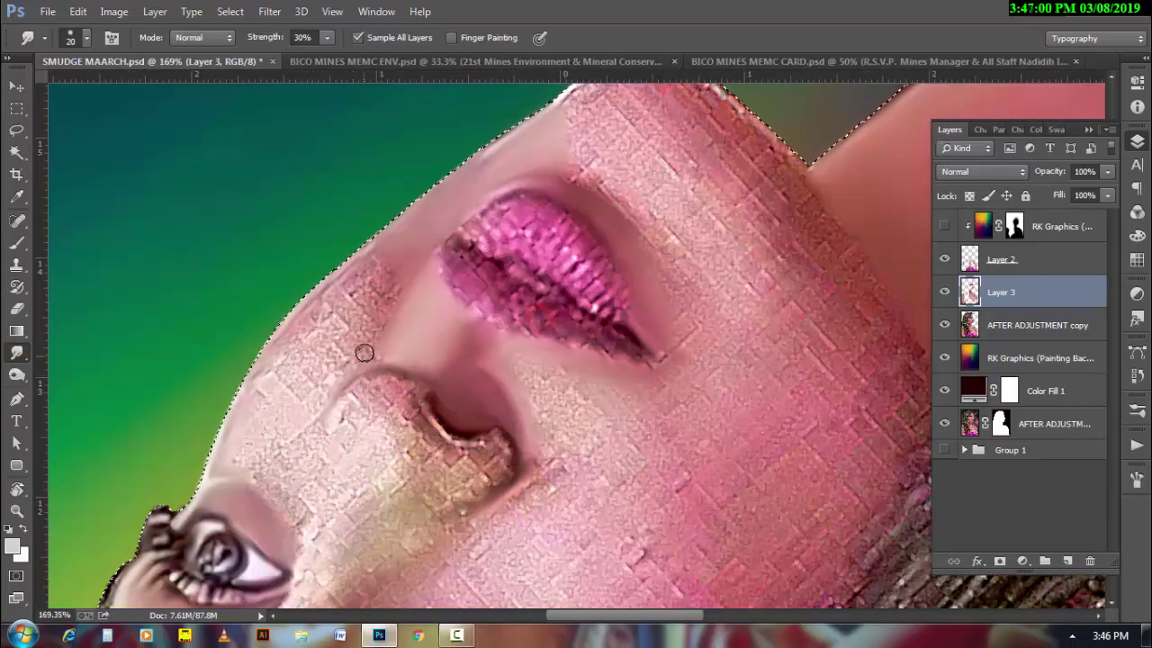
{"action": "key", "text": "bracketright"}
{"action": "left_click_drag", "start_coordinate": [372, 333], "coordinate": [385, 310]}
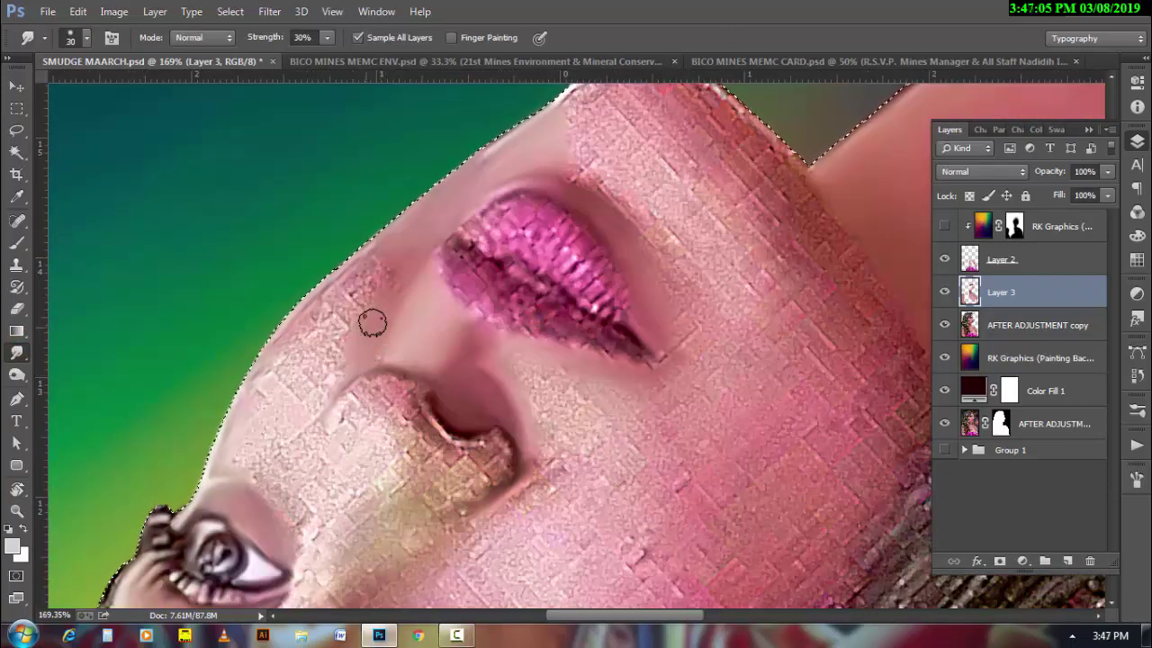
{"action": "key", "text": "bracketright"}
{"action": "mouse_move", "coordinate": [291, 438]}
{"action": "left_mouse_down"}
{"action": "mouse_move", "coordinate": [268, 417]}
{"action": "mouse_move", "coordinate": [315, 390]}
{"action": "left_mouse_up"}
- Smooth the skin beside the nose, along the nose bridge and at the upper-lip corner
{"action": "key", "text": "bracketleft"}
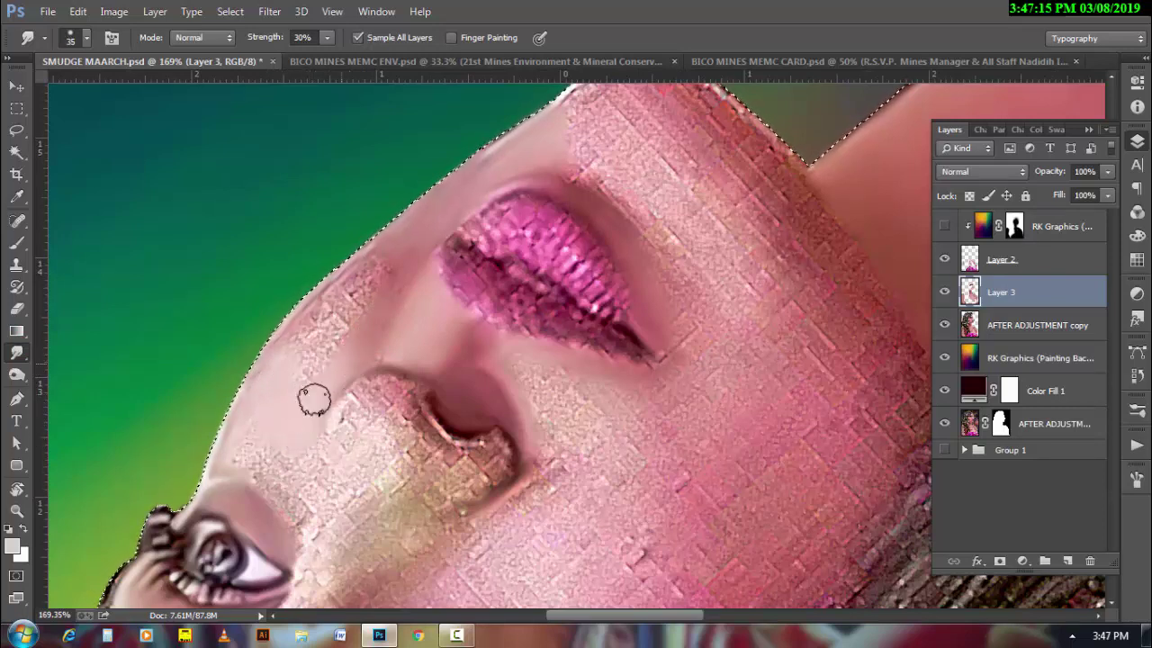
{"action": "key", "text": "bracketright"}
{"action": "mouse_move", "coordinate": [347, 354]}
{"action": "left_mouse_down"}
{"action": "mouse_move", "coordinate": [385, 265]}
{"action": "mouse_move", "coordinate": [369, 306]}
{"action": "mouse_move", "coordinate": [301, 375]}
{"action": "mouse_move", "coordinate": [344, 288]}
{"action": "mouse_move", "coordinate": [283, 348]}
{"action": "mouse_move", "coordinate": [265, 378]}
{"action": "mouse_move", "coordinate": [265, 416]}
{"action": "left_mouse_up"}
{"action": "key", "text": "bracketleft"}
{"action": "key", "text": "bracketright"}
{"action": "key", "text": "bracketleft"}
{"action": "key", "text": "bracketleft"}
{"action": "mouse_move", "coordinate": [329, 376]}
{"action": "left_mouse_down"}
{"action": "mouse_move", "coordinate": [363, 252]}
{"action": "mouse_move", "coordinate": [381, 282]}
{"action": "mouse_move", "coordinate": [539, 117]}
{"action": "left_mouse_up"}
{"action": "key", "text": "bracketright"}
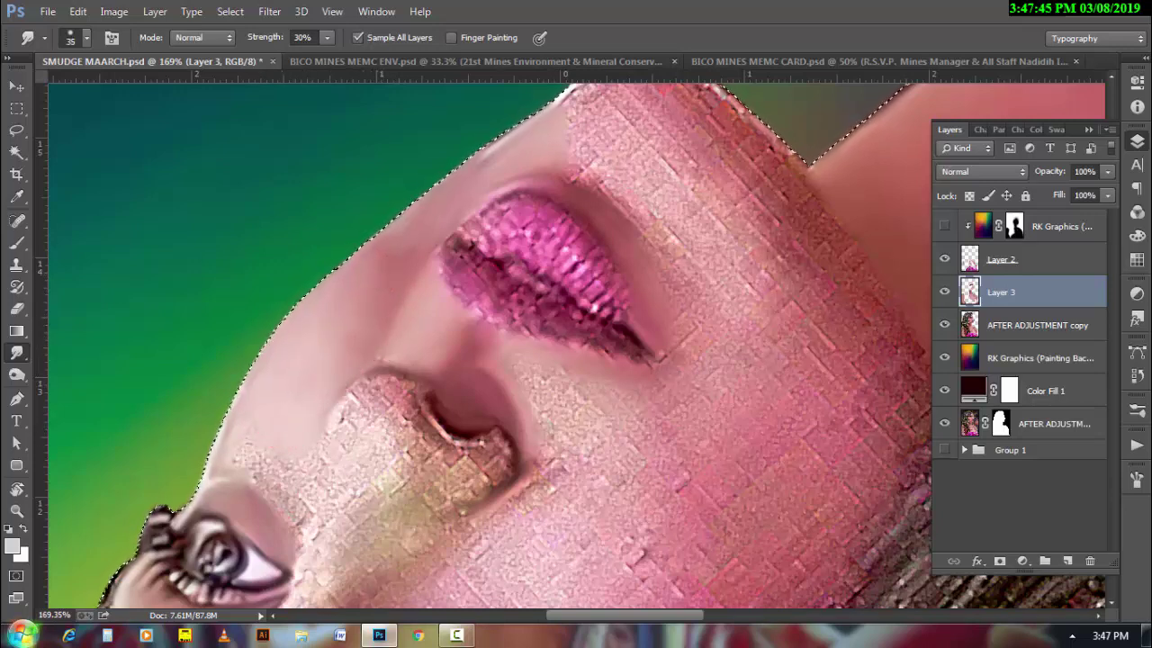
{"action": "left_click_drag", "start_coordinate": [442, 228], "coordinate": [419, 231]}
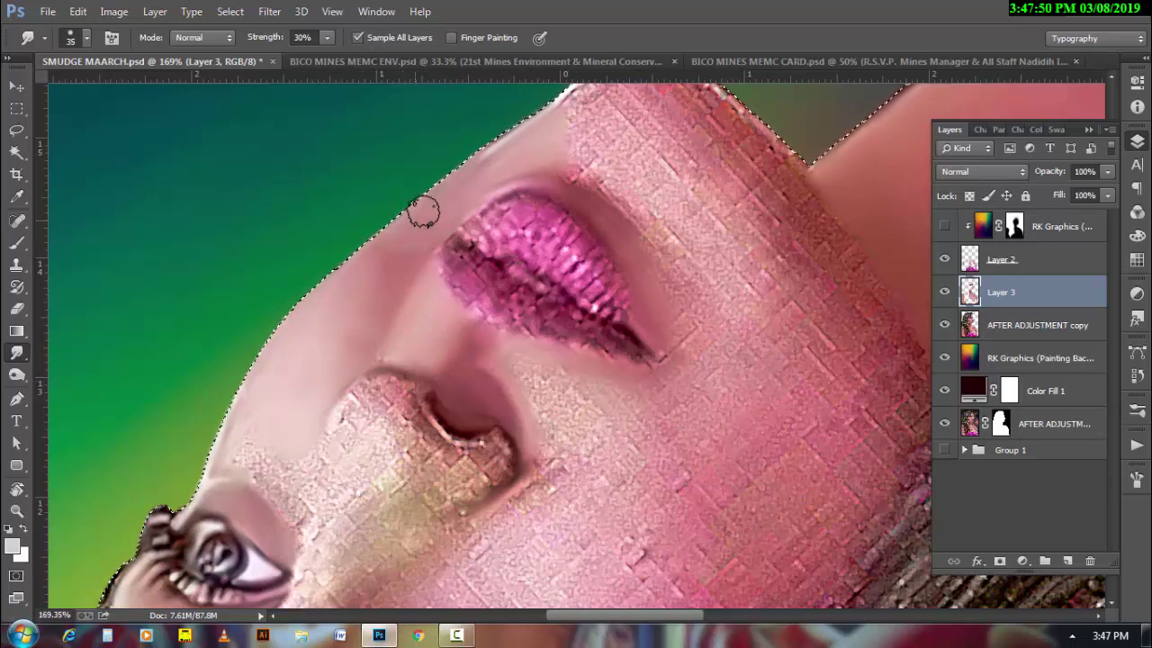
- With a tiny brush, smudge near the lip corner, around the nose and toward the eye corner
{"action": "key", "text": "bracketleft"}
{"action": "key", "text": "bracketleft"}
{"action": "key", "text": "bracketleft"}
{"action": "mouse_move", "coordinate": [380, 347]}
{"action": "left_mouse_down"}
{"action": "mouse_move", "coordinate": [375, 362]}
{"action": "mouse_move", "coordinate": [420, 368]}
{"action": "left_mouse_up"}
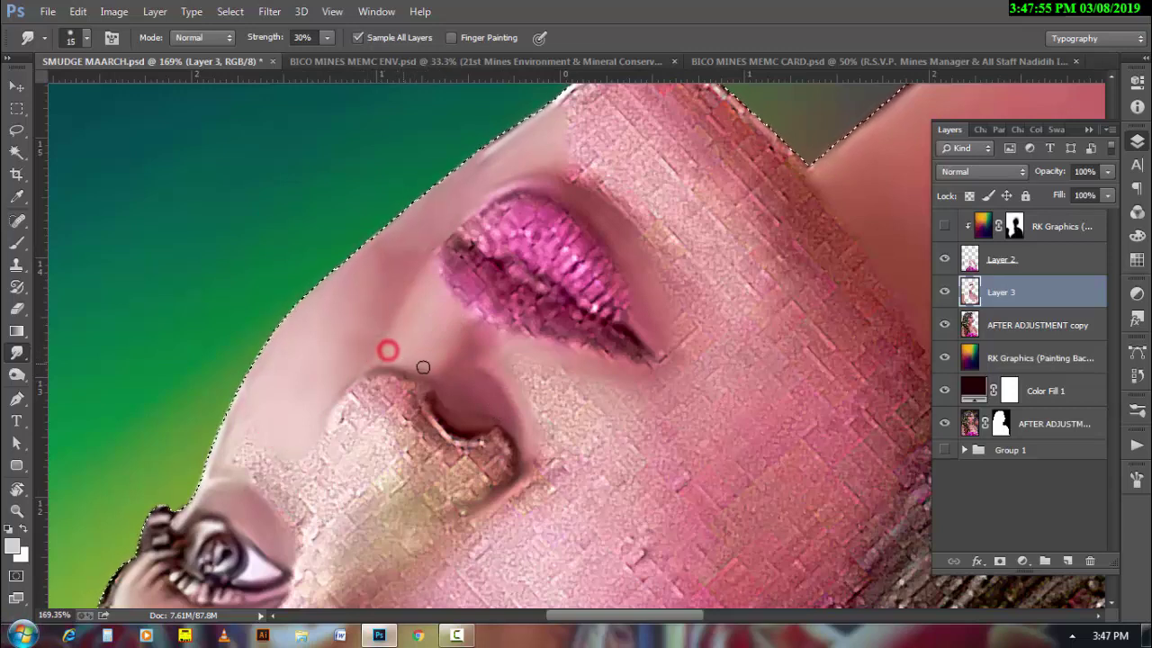
{"action": "key", "text": "bracketright"}
{"action": "key", "text": "bracketright"}
{"action": "key", "text": "bracketright"}
{"action": "mouse_move", "coordinate": [307, 441]}
{"action": "left_mouse_down"}
{"action": "mouse_move", "coordinate": [295, 483]}
{"action": "mouse_move", "coordinate": [291, 458]}
{"action": "left_mouse_up"}
{"action": "scroll", "coordinate": [295, 484], "scroll_direction": "down", "scroll_amount": 3}
{"action": "key", "text": "bracketleft"}
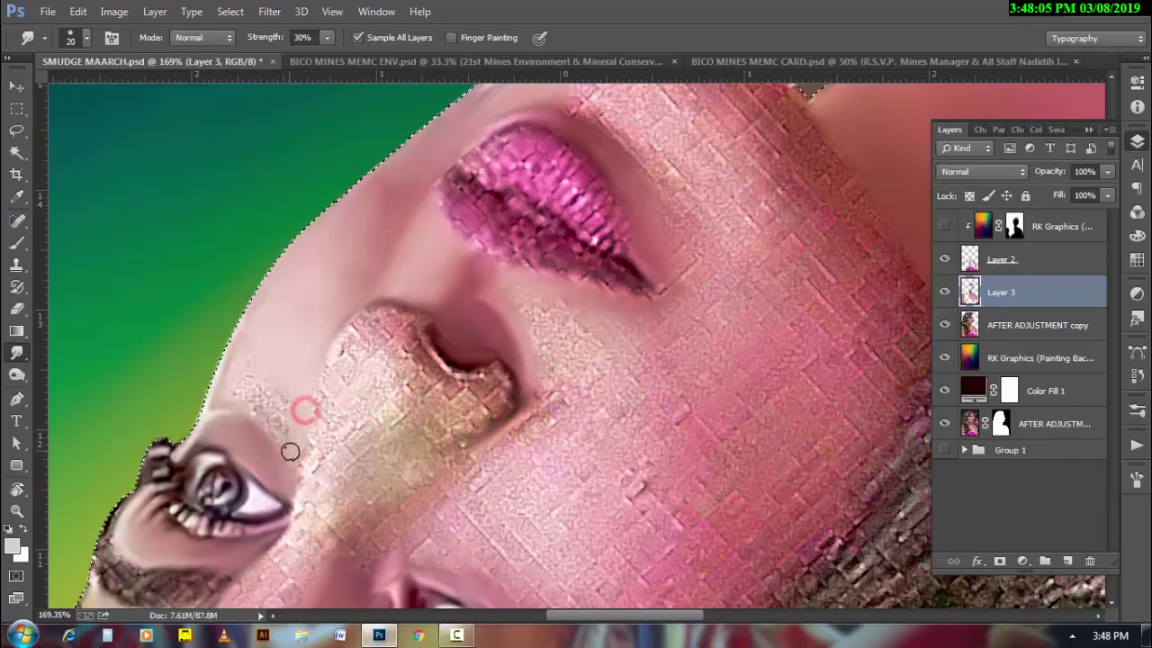
{"action": "key", "text": "bracketright"}
{"action": "key", "text": "bracketright"}
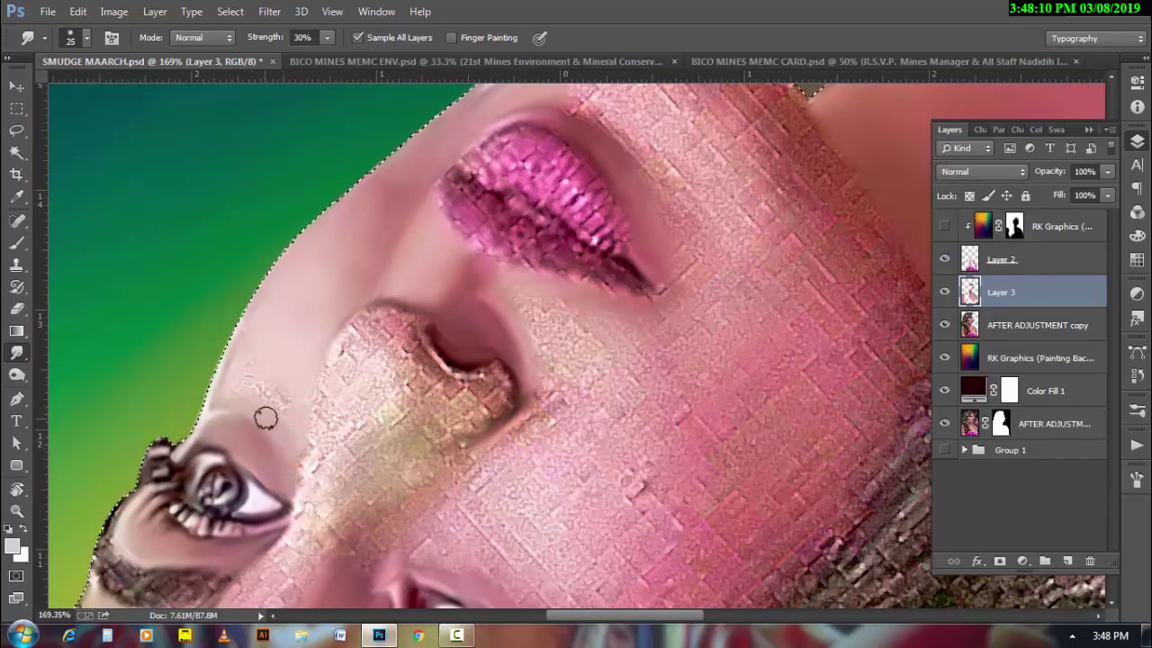
{"action": "key", "text": "bracketleft"}
{"action": "left_click_drag", "start_coordinate": [272, 433], "coordinate": [286, 460]}
{"action": "left_click_drag", "start_coordinate": [268, 414], "coordinate": [297, 366]}
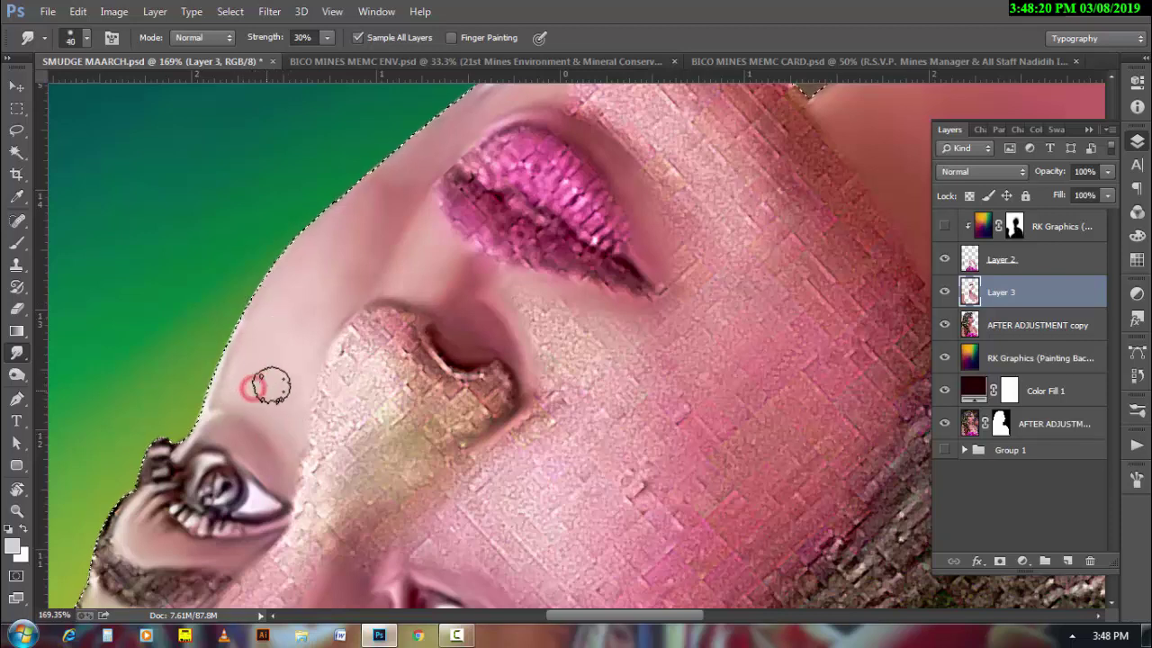
- Smooth the nose bridge edge and the skin by the inner eye corner
{"action": "key", "text": "bracketright"}
{"action": "key", "text": "bracketright"}
{"action": "key", "text": "bracketright"}
{"action": "left_click_drag", "start_coordinate": [322, 308], "coordinate": [334, 239]}
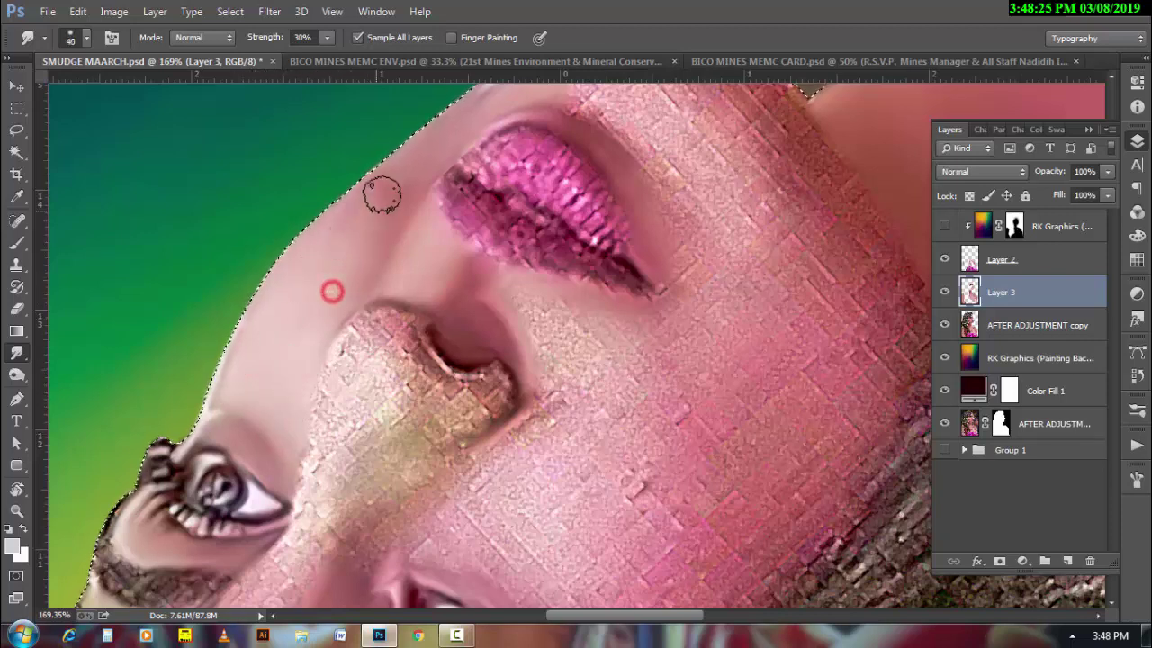
{"action": "left_click_drag", "start_coordinate": [329, 290], "coordinate": [360, 231]}
{"action": "key", "text": "bracketleft"}
{"action": "key", "text": "bracketleft"}
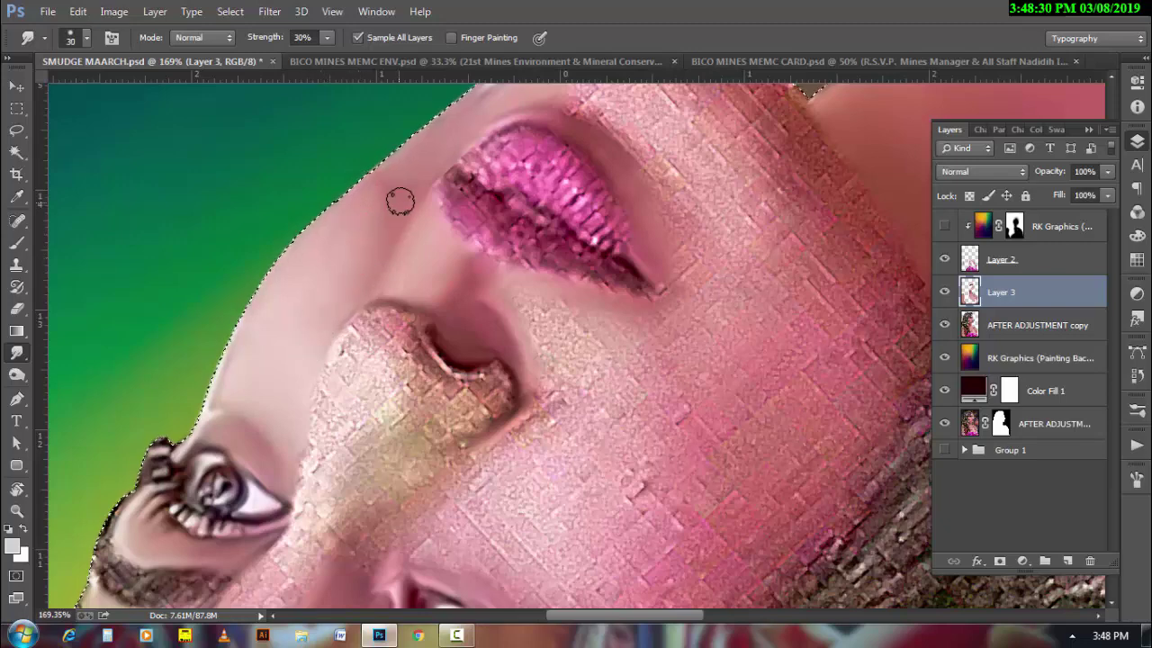
{"action": "key", "text": "bracketleft"}
{"action": "scroll", "coordinate": [432, 207], "scroll_direction": "down", "scroll_amount": 2}
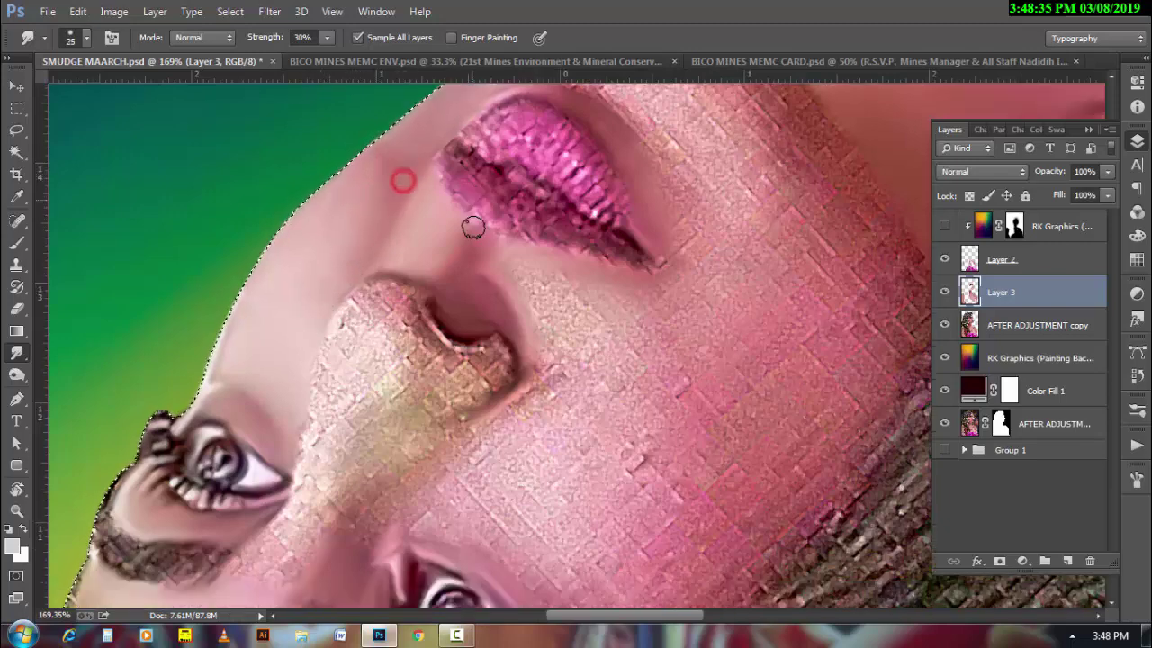
{"action": "scroll", "coordinate": [471, 226], "scroll_direction": "down", "scroll_amount": 2}
{"action": "mouse_move", "coordinate": [297, 463]}
{"action": "left_mouse_down"}
{"action": "mouse_move", "coordinate": [293, 442]}
{"action": "mouse_move", "coordinate": [314, 471]}
{"action": "mouse_move", "coordinate": [283, 506]}
{"action": "left_mouse_up"}
{"action": "key", "text": "bracketright"}
{"action": "key", "text": "bracketleft"}
{"action": "left_click_drag", "start_coordinate": [355, 491], "coordinate": [374, 470]}
- Soften the nostril edge and blend it into the surrounding skin
{"action": "key", "text": "bracketright"}
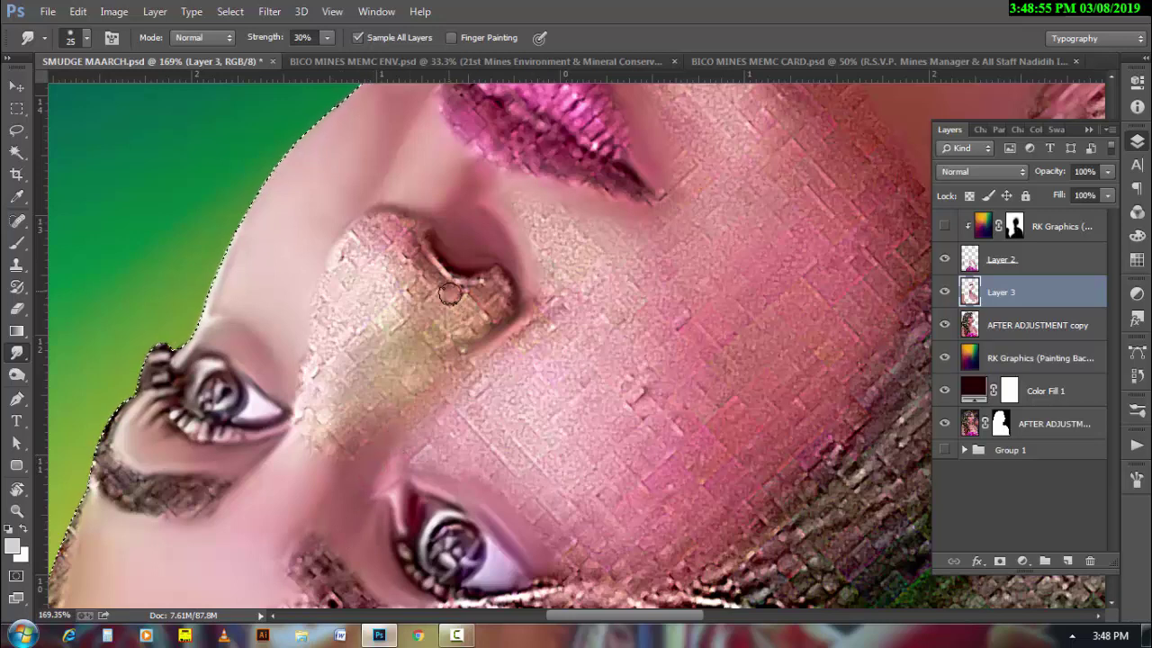
{"action": "left_click_drag", "start_coordinate": [434, 288], "coordinate": [413, 267]}
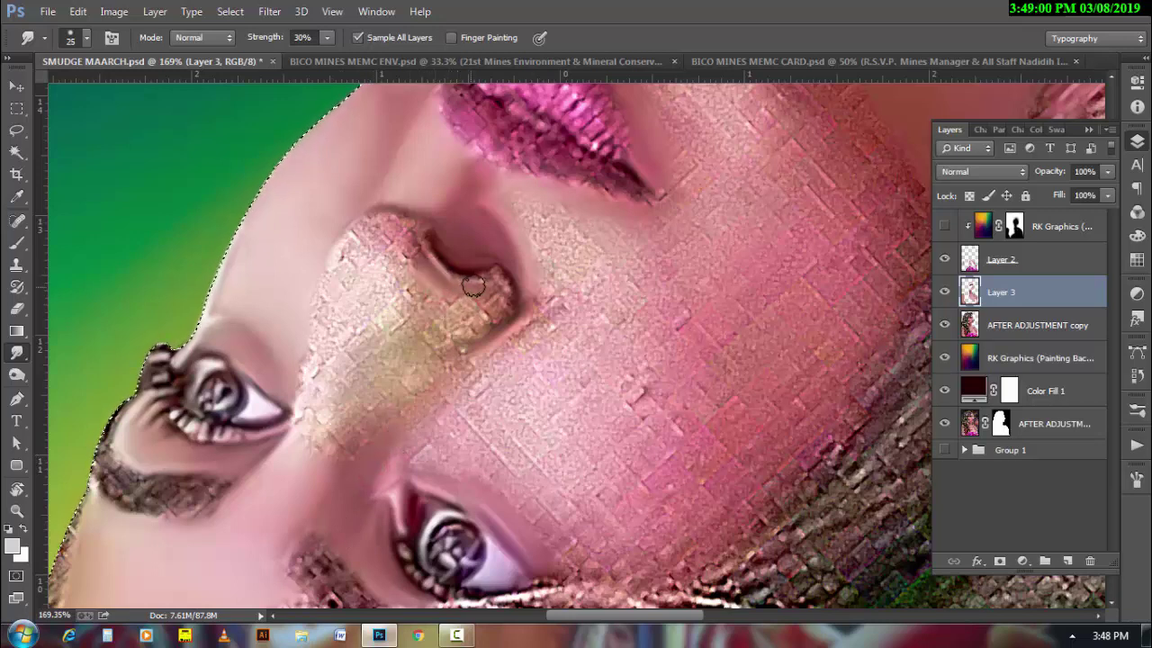
{"action": "key", "text": "bracketleft"}
{"action": "left_click_drag", "start_coordinate": [486, 294], "coordinate": [496, 278]}
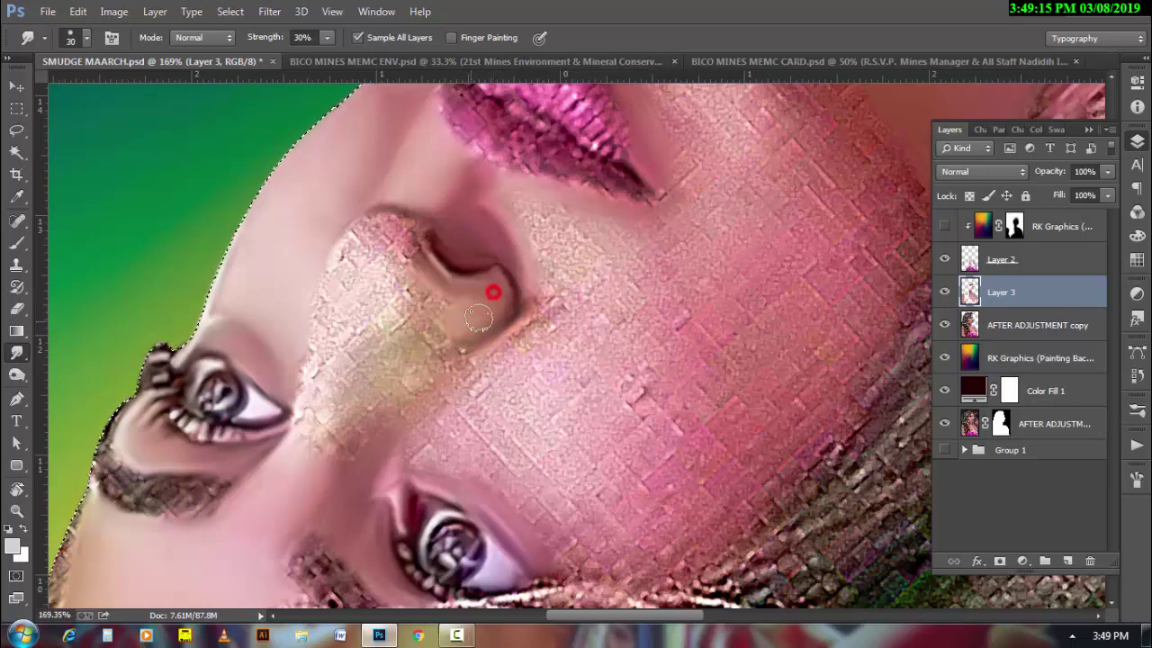
{"action": "left_click_drag", "start_coordinate": [416, 307], "coordinate": [384, 288]}
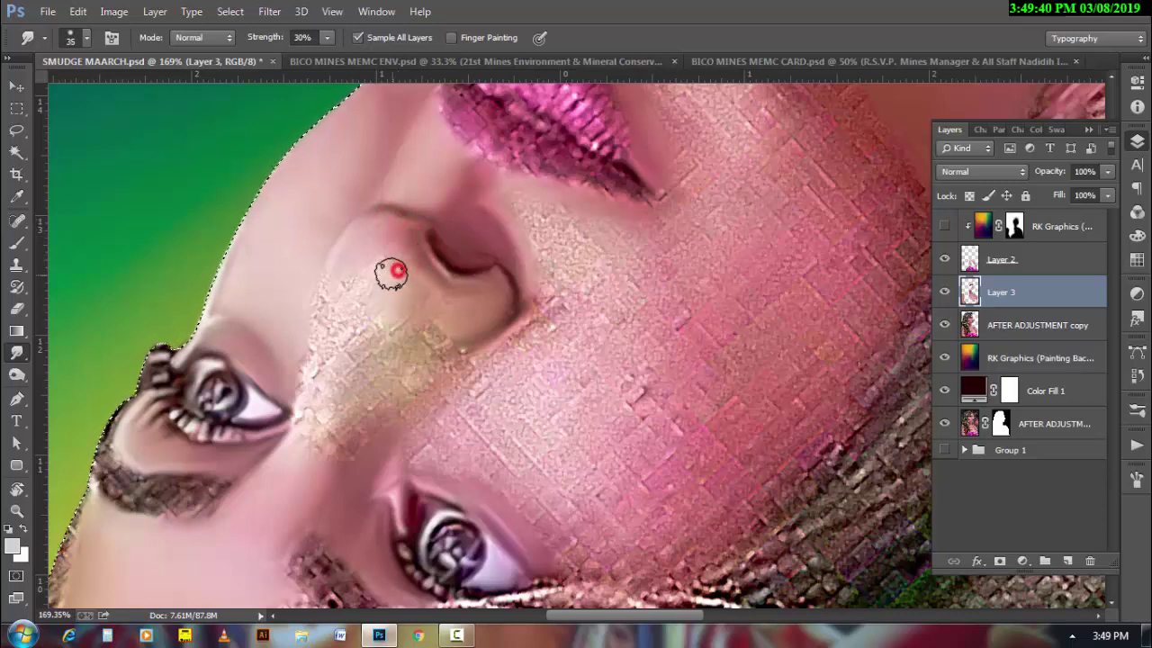
{"action": "mouse_move", "coordinate": [391, 275]}
{"action": "left_mouse_down"}
{"action": "mouse_move", "coordinate": [393, 285]}
{"action": "mouse_move", "coordinate": [363, 267]}
{"action": "mouse_move", "coordinate": [385, 264]}
{"action": "mouse_move", "coordinate": [419, 327]}
{"action": "mouse_move", "coordinate": [439, 316]}
{"action": "left_mouse_up"}
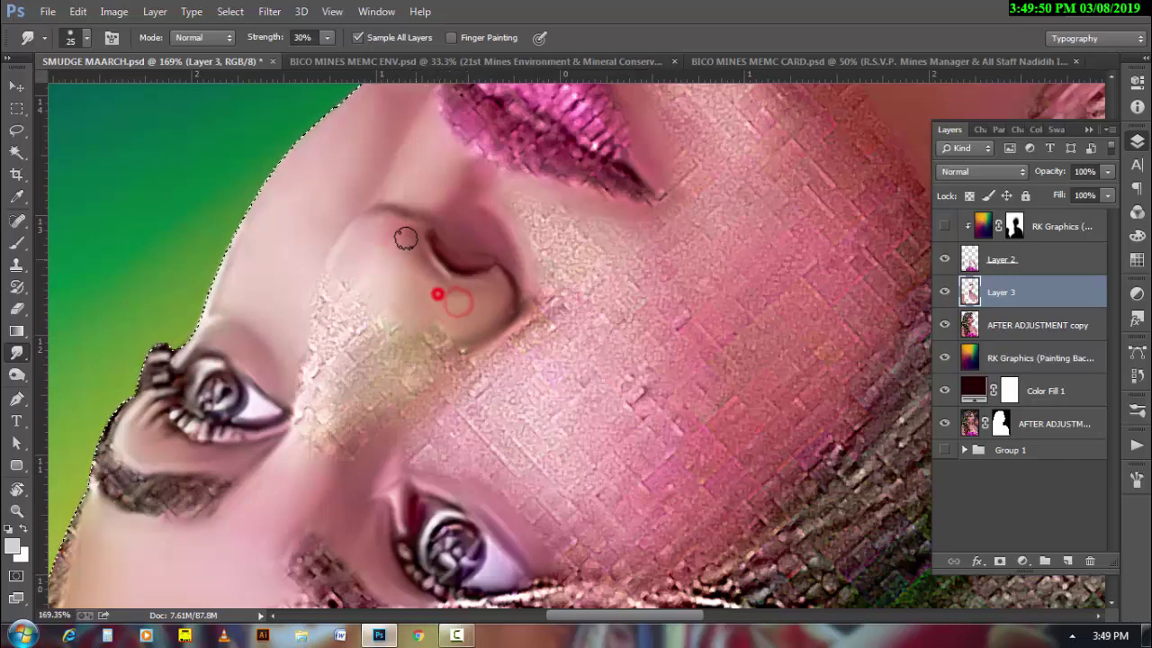
{"action": "left_click_drag", "start_coordinate": [405, 236], "coordinate": [368, 247]}
- Smudge the skin at the eye corner, then rotate the canvas to a new angle
{"action": "key", "text": "bracketright"}
{"action": "mouse_move", "coordinate": [324, 379]}
{"action": "left_mouse_down"}
{"action": "mouse_move", "coordinate": [317, 415]}
{"action": "mouse_move", "coordinate": [335, 462]}
{"action": "mouse_move", "coordinate": [347, 420]}
{"action": "mouse_move", "coordinate": [326, 423]}
{"action": "left_mouse_up"}
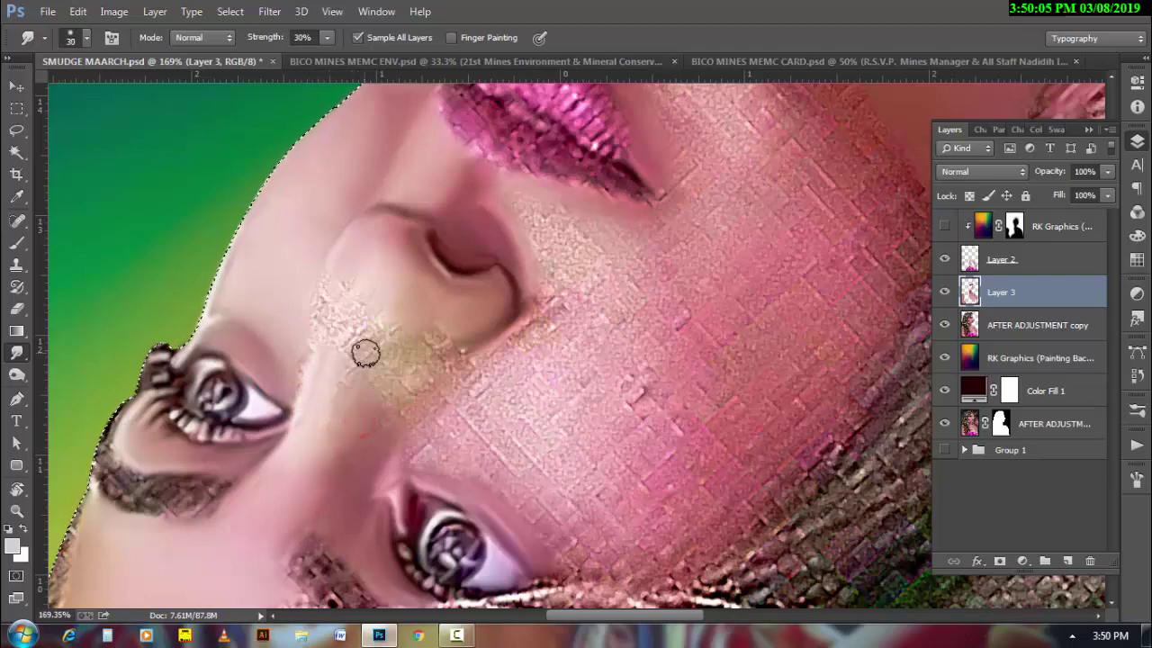
{"action": "key", "text": "r"}
{"action": "mouse_move", "coordinate": [412, 441]}
{"action": "left_mouse_down"}
{"action": "mouse_move", "coordinate": [389, 447]}
{"action": "mouse_move", "coordinate": [415, 178]}
{"action": "mouse_move", "coordinate": [441, 180]}
{"action": "left_mouse_up"}
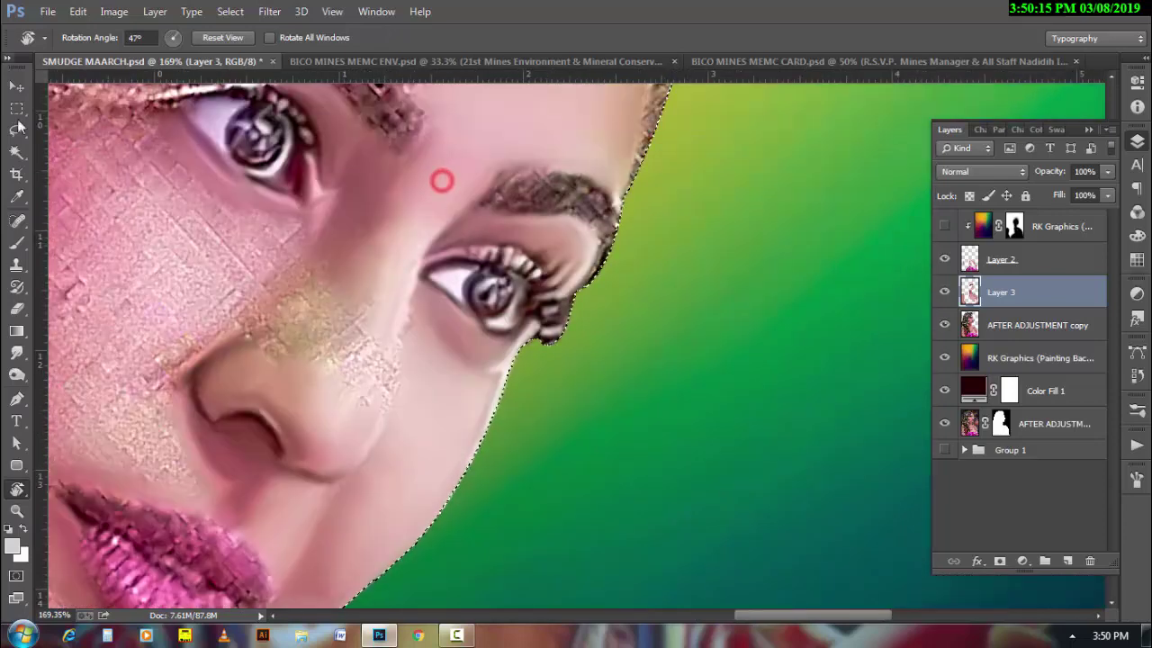
- Back in Smudge, blend the skin along the nose bridge and beside the nose
{"action": "key", "text": "r"}
{"action": "left_click_drag", "start_coordinate": [306, 333], "coordinate": [340, 265]}
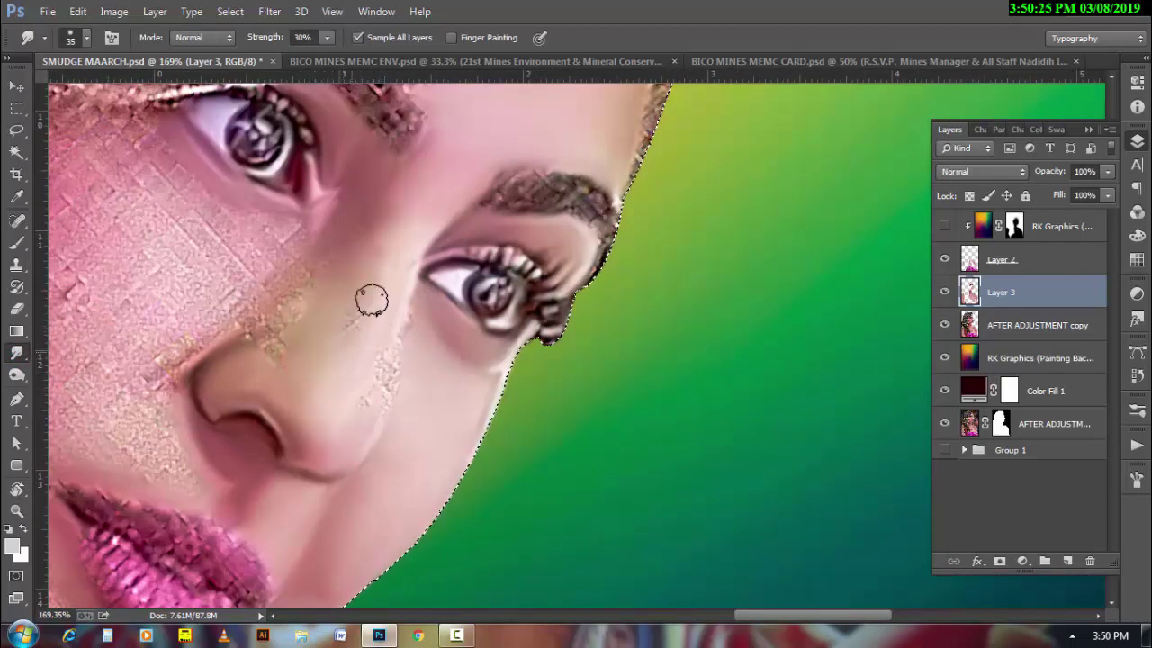
{"action": "left_click_drag", "start_coordinate": [375, 286], "coordinate": [391, 226]}
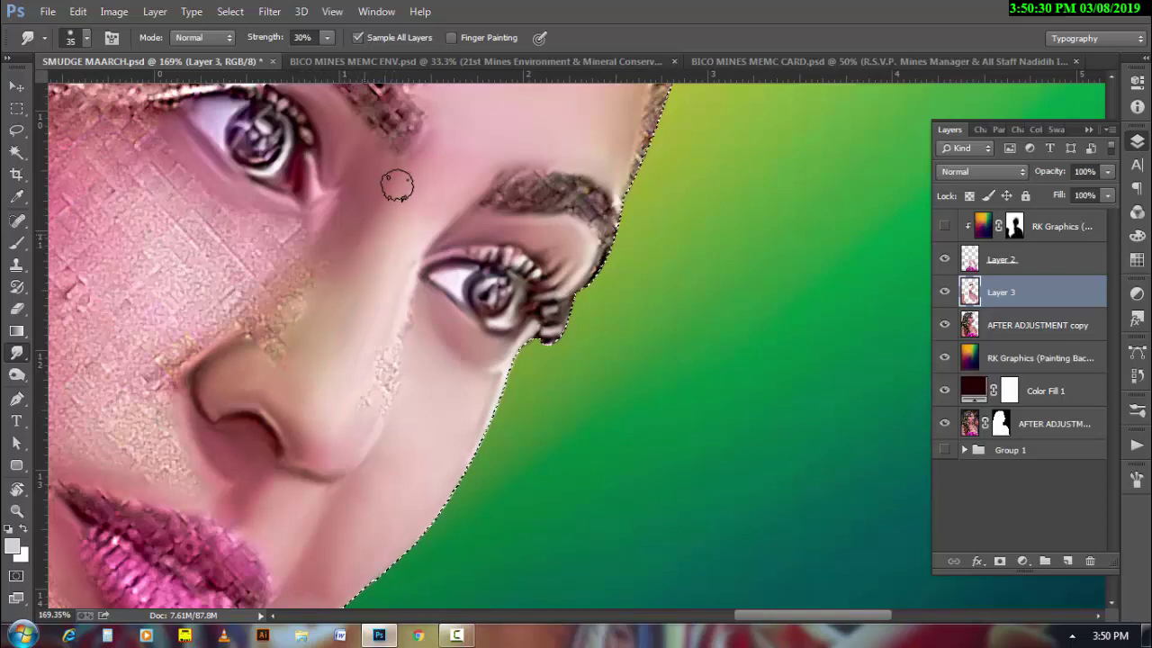
{"action": "key", "text": "bracketleft"}
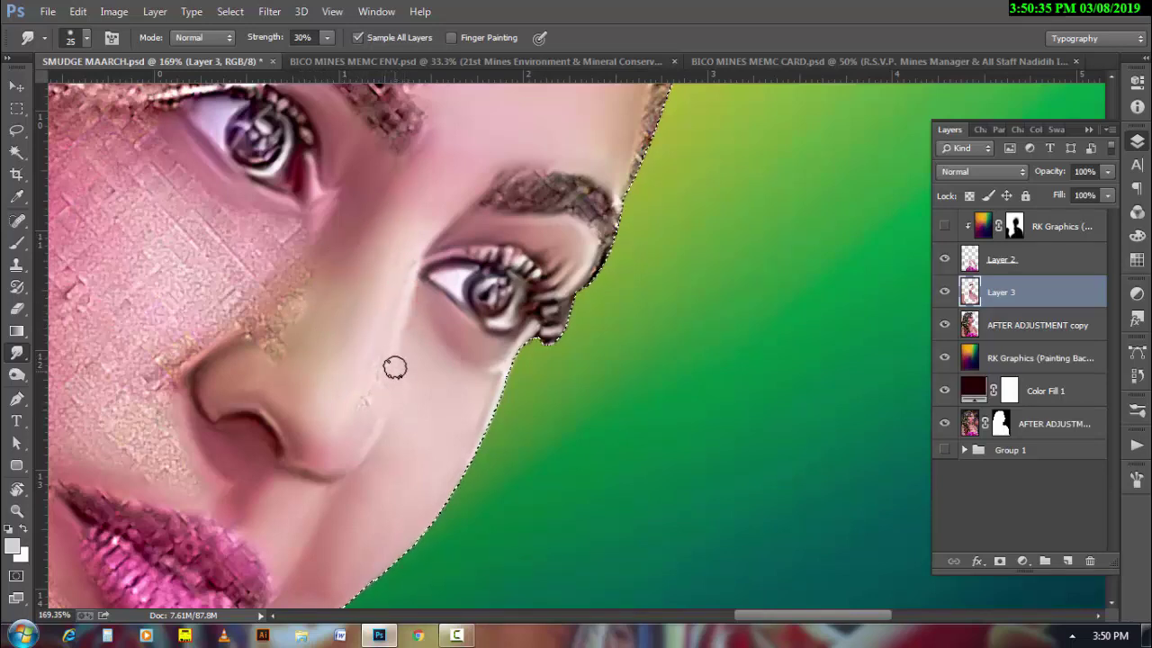
{"action": "key", "text": "bracketright"}
{"action": "mouse_move", "coordinate": [388, 339]}
{"action": "left_mouse_down"}
{"action": "mouse_move", "coordinate": [377, 361]}
{"action": "mouse_move", "coordinate": [398, 271]}
{"action": "left_mouse_up"}
- Reshape the left nostril, soften the nose's outer edge and smooth the skin under the nose
{"action": "key", "text": "bracketleft"}
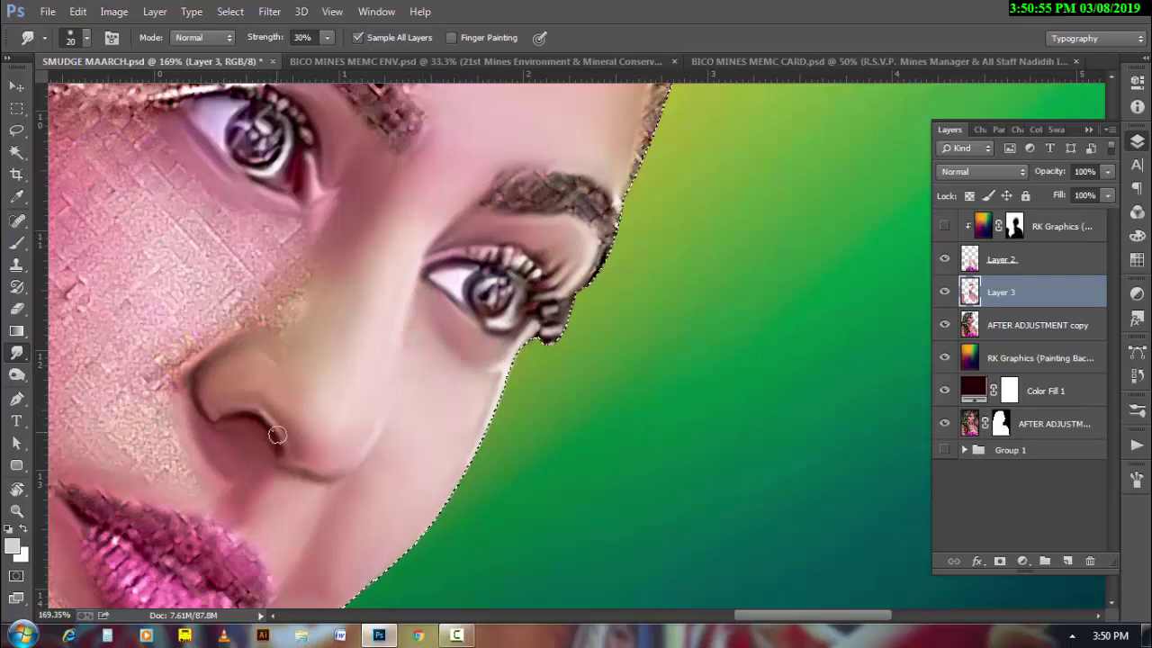
{"action": "mouse_move", "coordinate": [261, 416]}
{"action": "left_mouse_down"}
{"action": "mouse_move", "coordinate": [245, 407]}
{"action": "mouse_move", "coordinate": [216, 415]}
{"action": "left_mouse_up"}
{"action": "key", "text": "bracketright"}
{"action": "left_click_drag", "start_coordinate": [198, 375], "coordinate": [196, 396]}
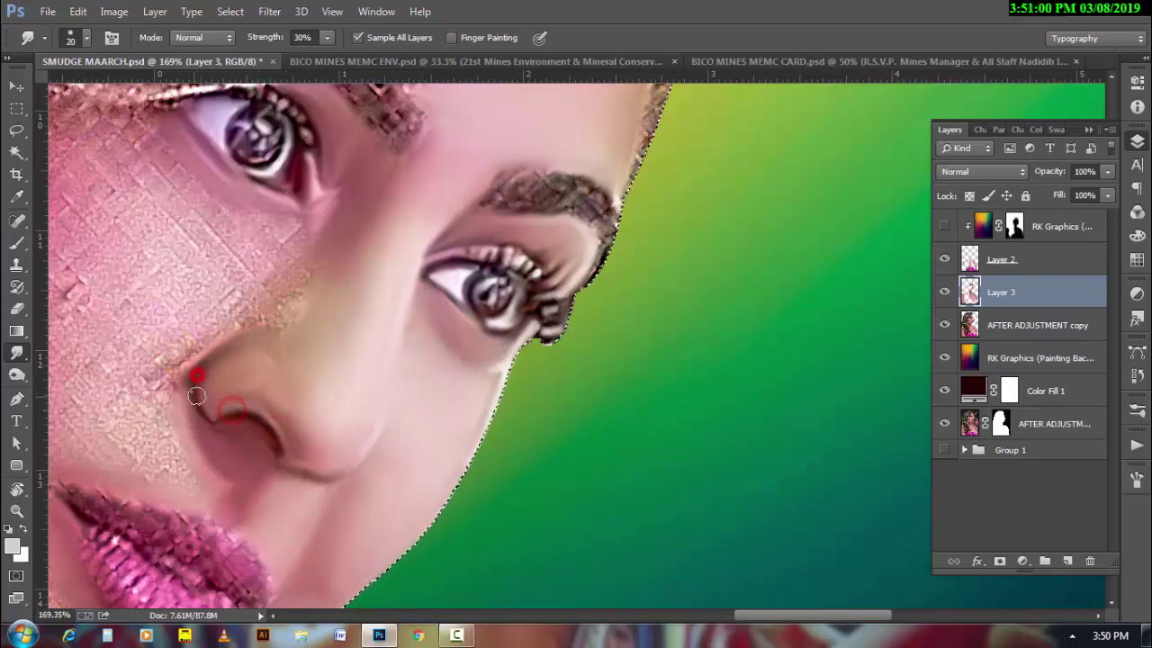
{"action": "key", "text": "bracketright"}
{"action": "left_click_drag", "start_coordinate": [260, 330], "coordinate": [334, 246]}
{"action": "key", "text": "bracketleft"}
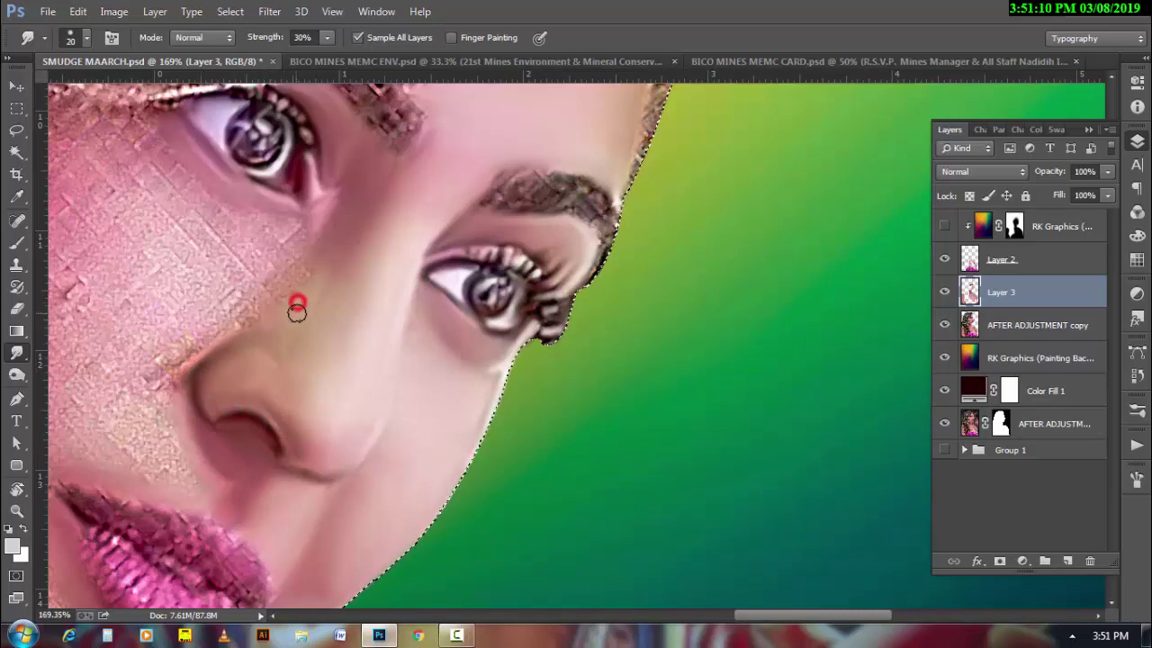
{"action": "left_click_drag", "start_coordinate": [323, 470], "coordinate": [270, 439]}
{"action": "key", "text": "bracketright"}
- Smudge the textured cheek beside the nose smooth with a large brush
{"action": "scroll", "coordinate": [423, 340], "scroll_direction": "up", "scroll_amount": 2}
{"action": "scroll", "coordinate": [423, 351], "scroll_direction": "down", "scroll_amount": 2}
{"action": "scroll", "coordinate": [441, 432], "scroll_direction": "down", "scroll_amount": 2}
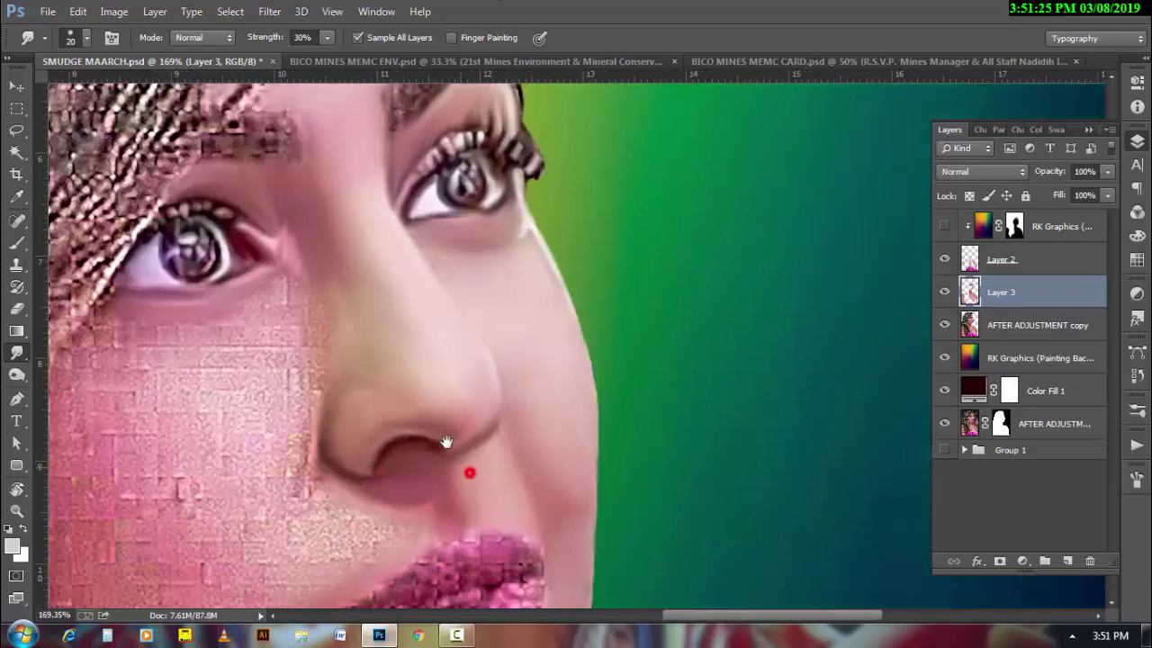
{"action": "scroll", "coordinate": [411, 363], "scroll_direction": "down", "scroll_amount": 2}
{"action": "key", "text": "bracketleft"}
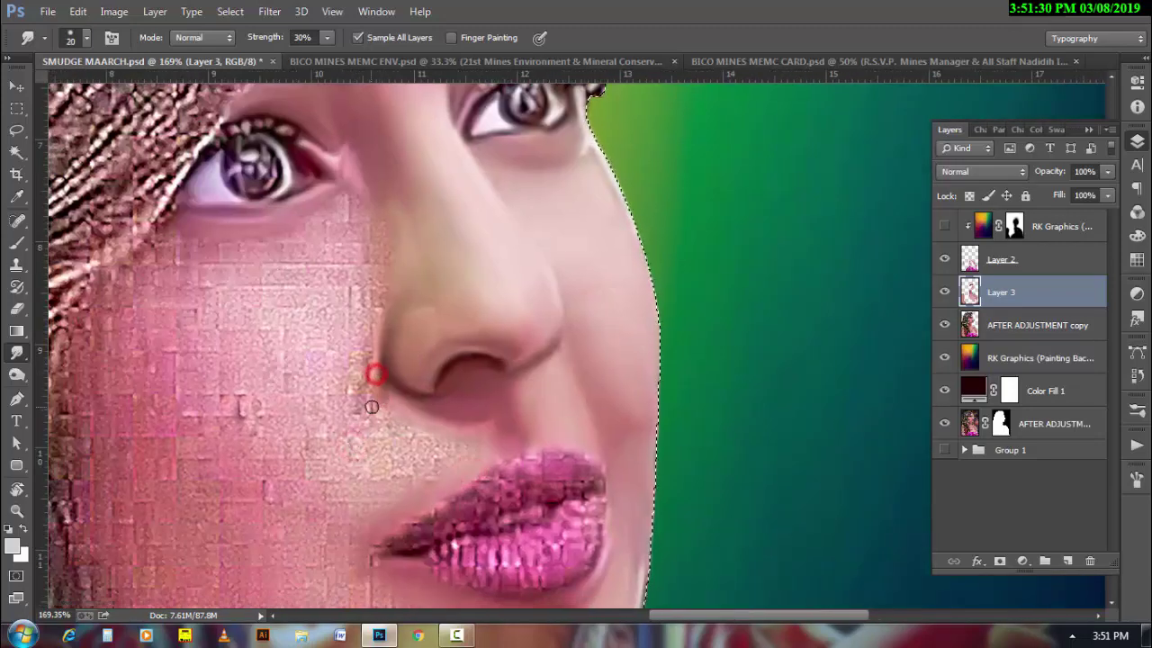
{"action": "key", "text": "bracketright"}
{"action": "key", "text": "bracketright"}
{"action": "key", "text": "bracketright"}
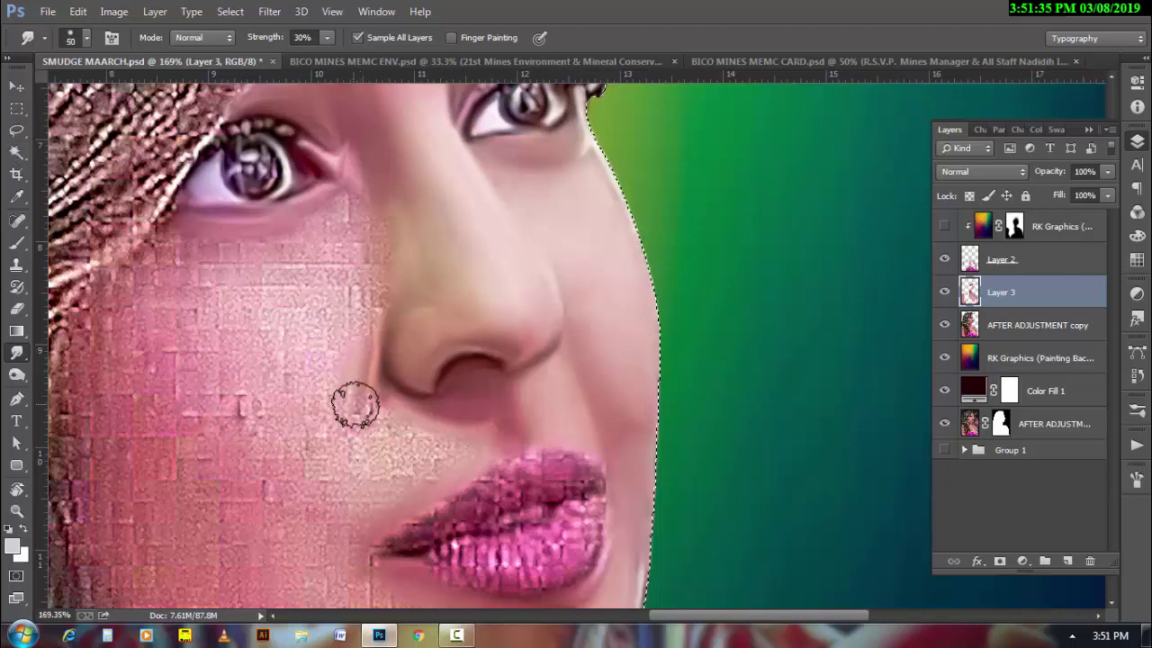
{"action": "left_click_drag", "start_coordinate": [354, 406], "coordinate": [360, 329]}
{"action": "left_click_drag", "start_coordinate": [358, 404], "coordinate": [334, 513]}
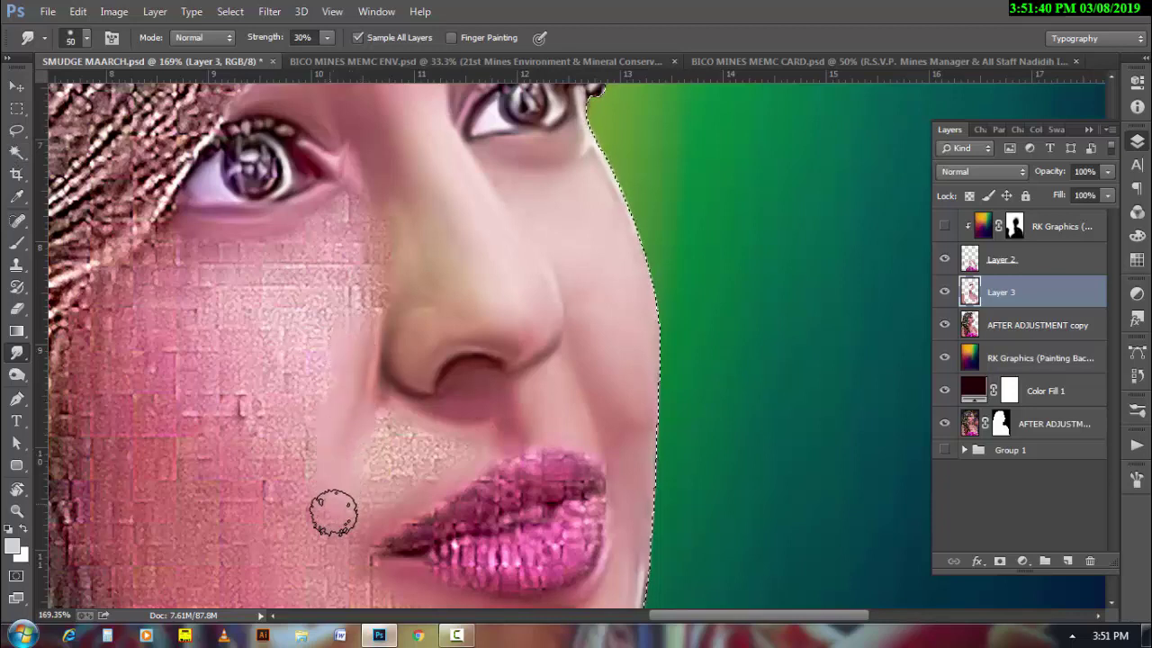
- Smooth the cheek under the eye, adjusting brush size between strokes
{"action": "key", "text": "bracketright"}
{"action": "mouse_move", "coordinate": [154, 268]}
{"action": "left_mouse_down"}
{"action": "mouse_move", "coordinate": [98, 319]}
{"action": "mouse_move", "coordinate": [141, 329]}
{"action": "mouse_move", "coordinate": [114, 404]}
{"action": "left_mouse_up"}
{"action": "key", "text": "bracketleft"}
{"action": "key", "text": "bracketleft"}
{"action": "key", "text": "bracketleft"}
{"action": "mouse_move", "coordinate": [180, 298]}
{"action": "left_mouse_down"}
{"action": "mouse_move", "coordinate": [158, 261]}
{"action": "mouse_move", "coordinate": [206, 257]}
{"action": "mouse_move", "coordinate": [154, 296]}
{"action": "mouse_move", "coordinate": [159, 447]}
{"action": "mouse_move", "coordinate": [301, 450]}
{"action": "mouse_move", "coordinate": [306, 257]}
{"action": "mouse_move", "coordinate": [314, 321]}
{"action": "mouse_move", "coordinate": [212, 342]}
{"action": "mouse_move", "coordinate": [201, 380]}
{"action": "mouse_move", "coordinate": [301, 393]}
{"action": "mouse_move", "coordinate": [249, 398]}
{"action": "mouse_move", "coordinate": [360, 326]}
{"action": "mouse_move", "coordinate": [354, 209]}
{"action": "left_mouse_up"}
{"action": "key", "text": "bracketright"}
{"action": "key", "text": "bracketright"}
{"action": "key", "text": "bracketright"}
{"action": "key", "text": "bracketright"}
{"action": "key", "text": "bracketleft"}
{"action": "key", "text": "bracketleft"}
{"action": "key", "text": "bracketleft"}
{"action": "key", "text": "bracketleft"}
{"action": "key", "text": "bracketleft"}
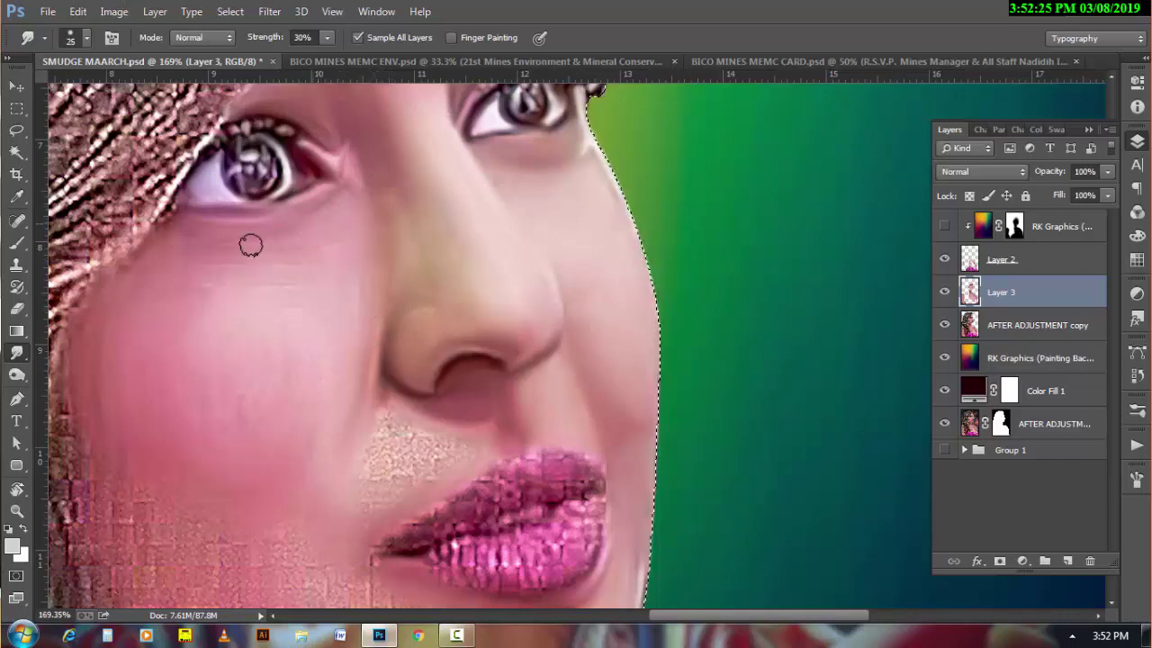
- Soften the skin just under and below the left eye
{"action": "left_click_drag", "start_coordinate": [290, 221], "coordinate": [193, 218]}
{"action": "key", "text": "bracketleft"}
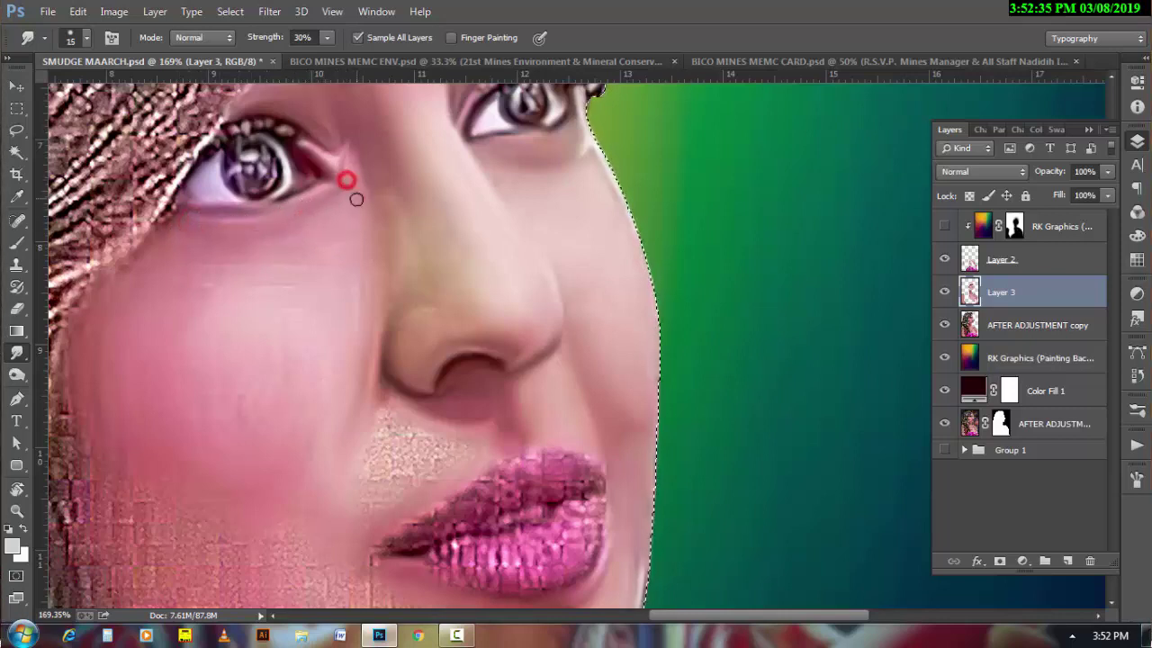
{"action": "key", "text": "bracketright"}
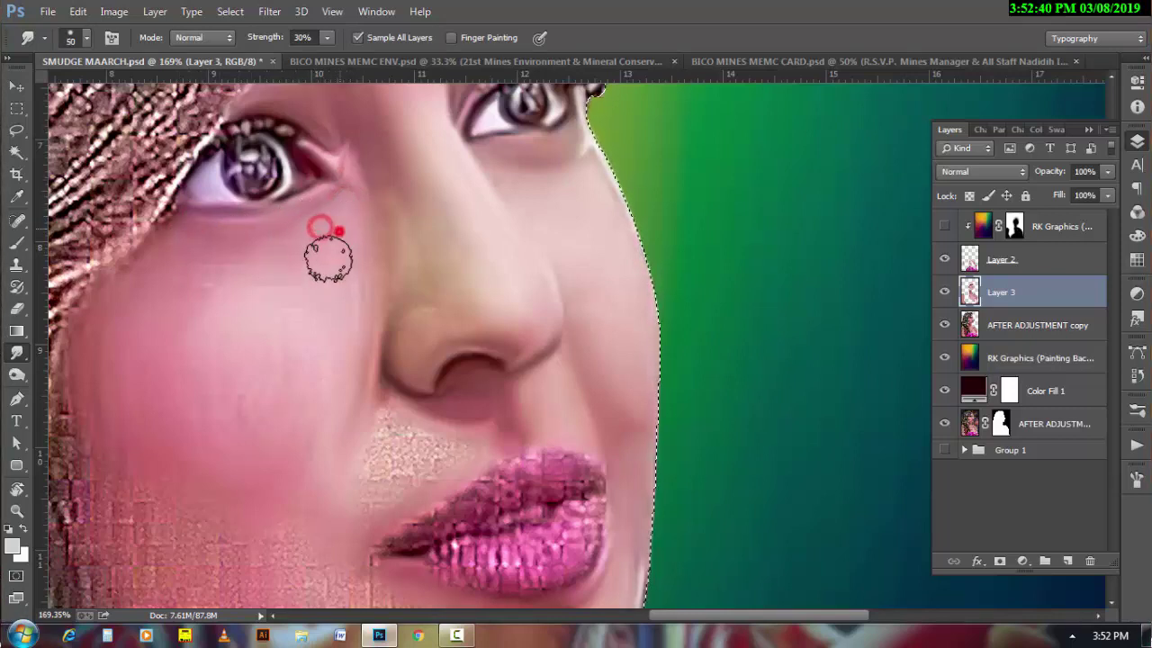
{"action": "left_click_drag", "start_coordinate": [322, 228], "coordinate": [352, 244]}
{"action": "key", "text": "bracketright"}
{"action": "mouse_move", "coordinate": [306, 359]}
{"action": "left_mouse_down"}
{"action": "mouse_move", "coordinate": [226, 258]}
{"action": "mouse_move", "coordinate": [120, 367]}
{"action": "mouse_move", "coordinate": [201, 381]}
{"action": "mouse_move", "coordinate": [193, 386]}
{"action": "mouse_move", "coordinate": [264, 348]}
{"action": "mouse_move", "coordinate": [209, 304]}
{"action": "left_mouse_up"}
{"action": "key", "text": "bracketright"}
{"action": "key", "text": "bracketright"}
{"action": "key", "text": "bracketright"}
{"action": "key", "text": "bracketright"}
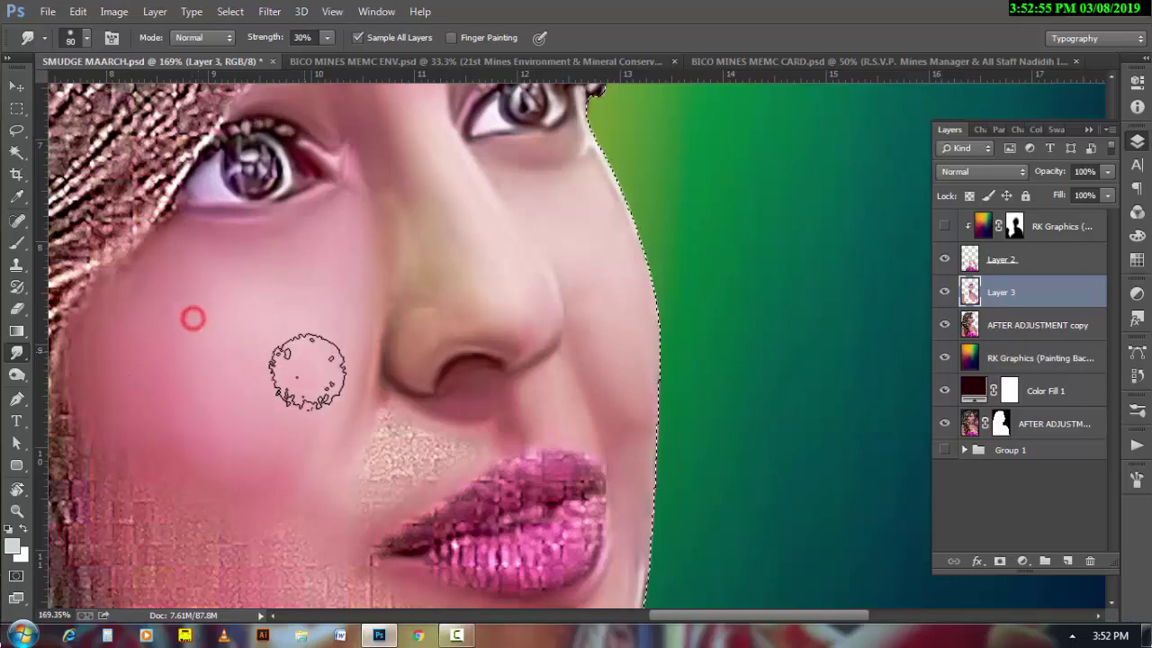
- Smooth the lower cheek and chin texture, blending the chin skin upward
{"action": "left_click_drag", "start_coordinate": [296, 531], "coordinate": [363, 333]}
{"action": "key", "text": "bracketleft"}
{"action": "key", "text": "bracketleft"}
{"action": "key", "text": "bracketleft"}
{"action": "mouse_move", "coordinate": [301, 505]}
{"action": "left_mouse_down"}
{"action": "mouse_move", "coordinate": [334, 540]}
{"action": "mouse_move", "coordinate": [216, 493]}
{"action": "mouse_move", "coordinate": [369, 528]}
{"action": "left_mouse_up"}
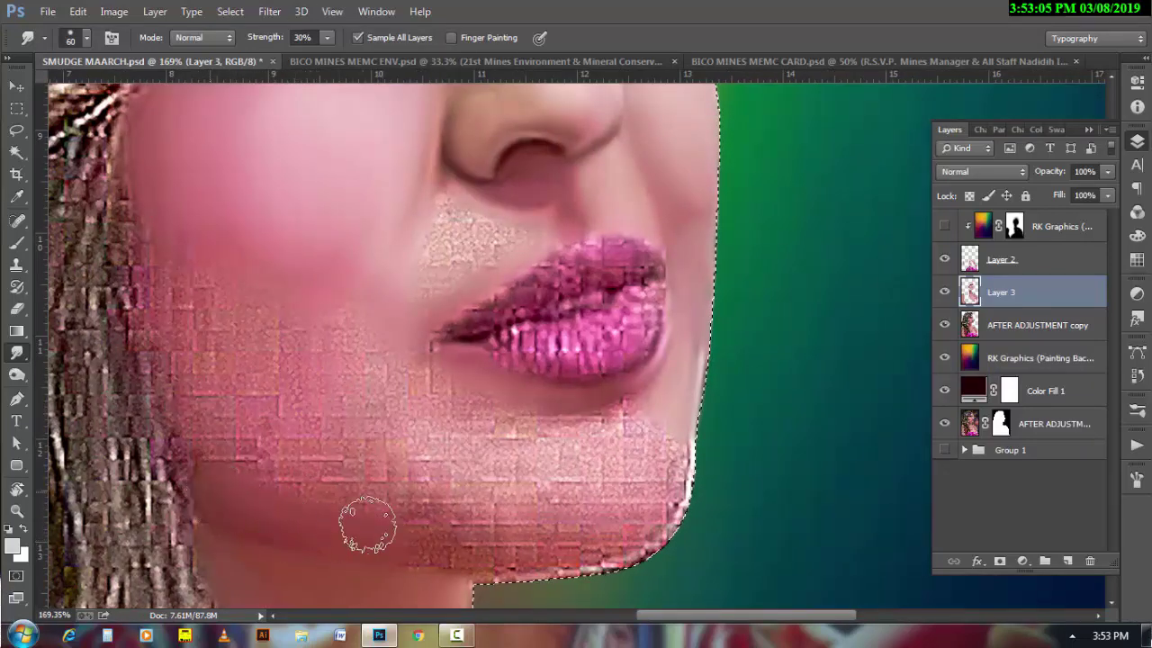
{"action": "key", "text": "p"}
{"action": "key", "text": "p"}
{"action": "left_click", "coordinate": [16, 353]}
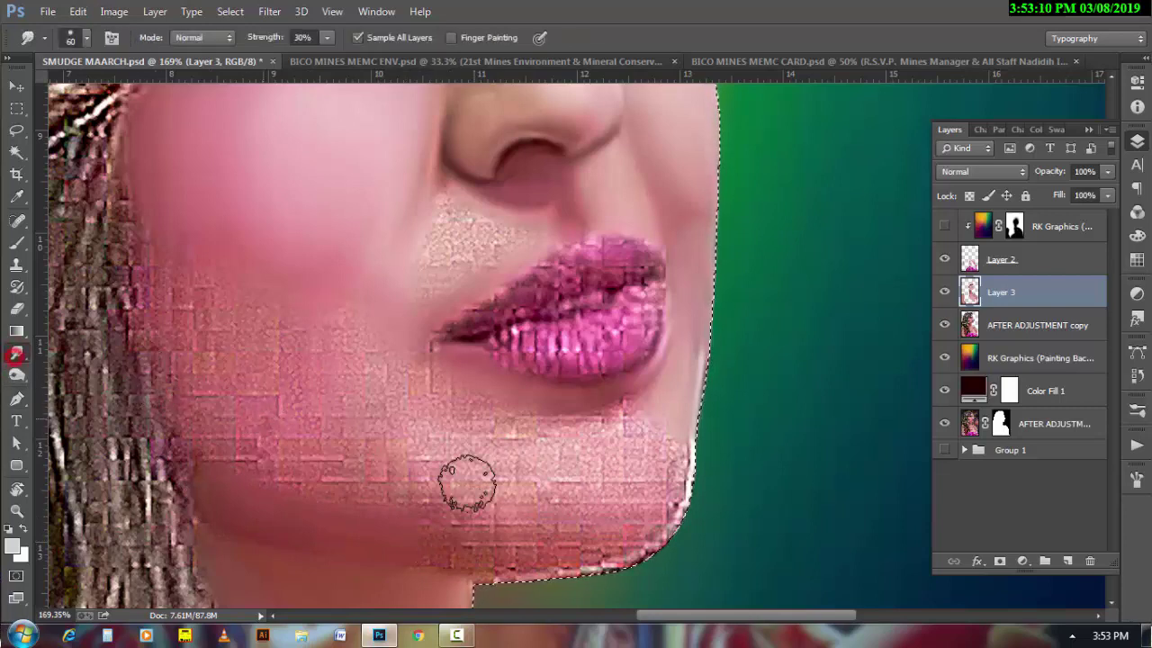
{"action": "left_click_drag", "start_coordinate": [441, 535], "coordinate": [515, 559]}
{"action": "mouse_move", "coordinate": [410, 518]}
{"action": "left_mouse_down"}
{"action": "mouse_move", "coordinate": [410, 457]}
{"action": "mouse_move", "coordinate": [432, 431]}
{"action": "mouse_move", "coordinate": [442, 496]}
{"action": "left_mouse_up"}
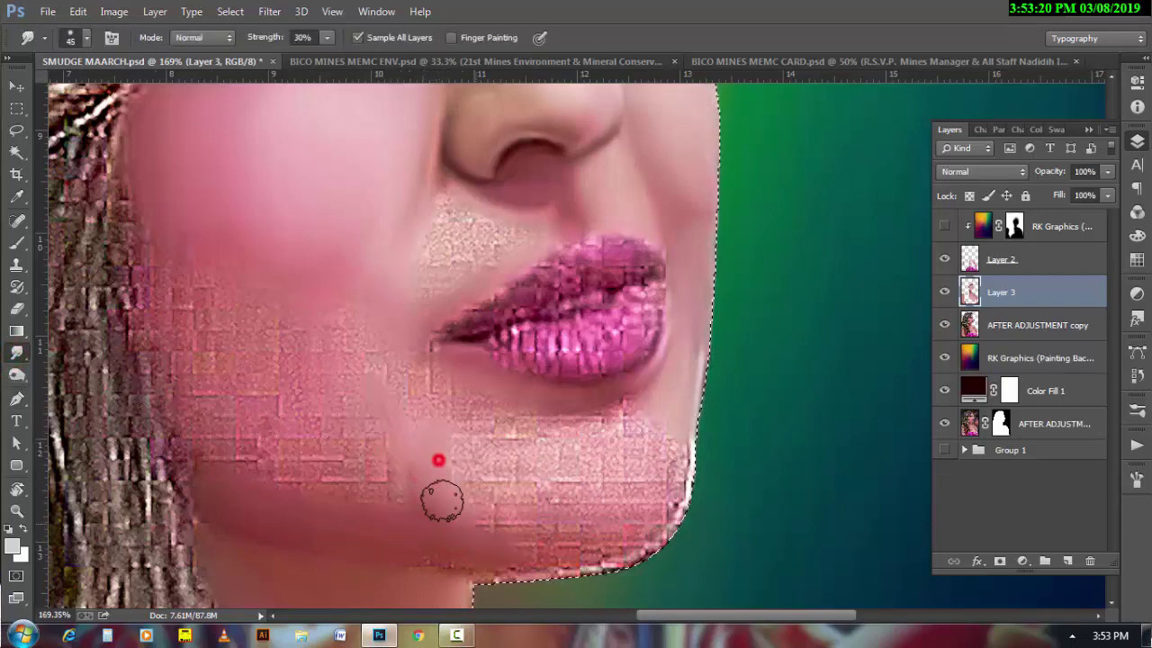
{"action": "mouse_move", "coordinate": [481, 558]}
{"action": "left_mouse_down"}
{"action": "mouse_move", "coordinate": [532, 576]}
{"action": "mouse_move", "coordinate": [550, 561]}
{"action": "mouse_move", "coordinate": [471, 522]}
{"action": "mouse_move", "coordinate": [617, 514]}
{"action": "left_mouse_up"}
{"action": "left_click_drag", "start_coordinate": [438, 439], "coordinate": [527, 423]}
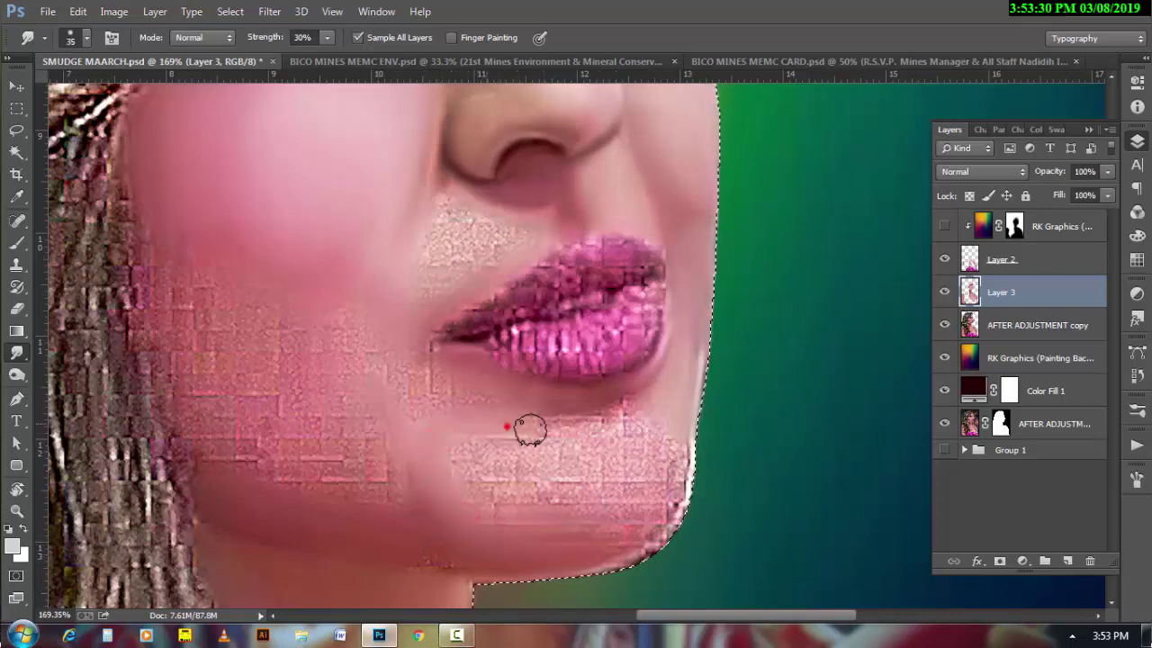
- Smooth the skin along the chin edge and lower jaw
{"action": "key", "text": "["}
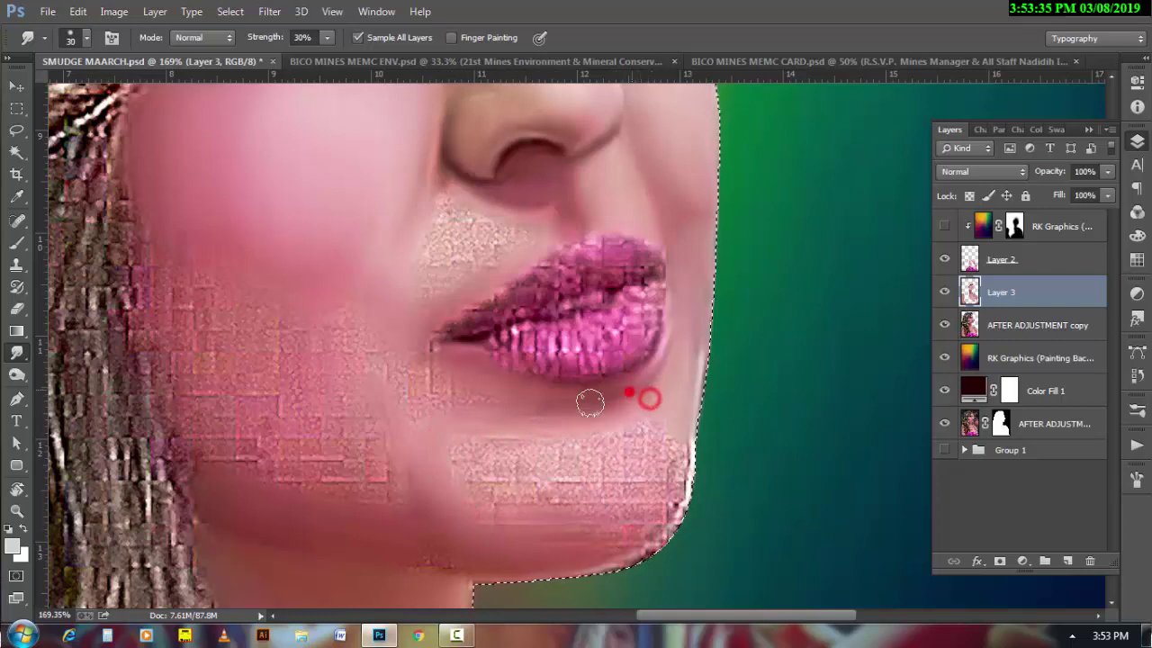
{"action": "key", "text": "]"}
{"action": "key", "text": "]"}
{"action": "key", "text": "]"}
{"action": "left_click_drag", "start_coordinate": [637, 383], "coordinate": [653, 452]}
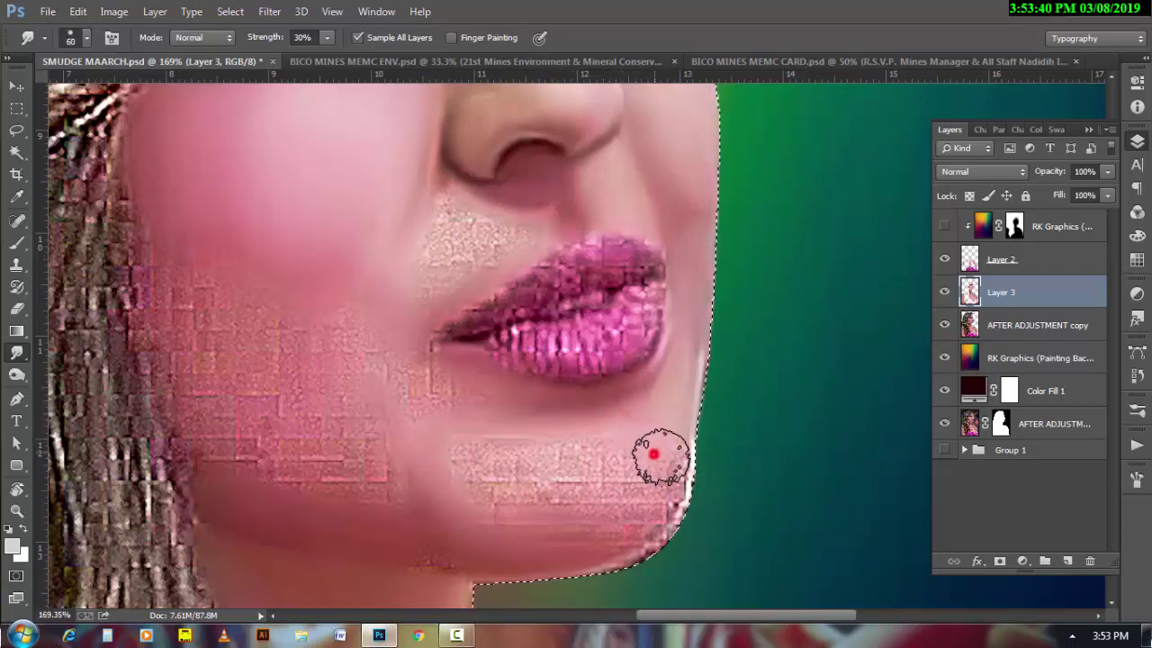
{"action": "mouse_move", "coordinate": [580, 558]}
{"action": "left_mouse_down"}
{"action": "mouse_move", "coordinate": [629, 507]}
{"action": "mouse_move", "coordinate": [514, 514]}
{"action": "mouse_move", "coordinate": [476, 450]}
{"action": "mouse_move", "coordinate": [462, 469]}
{"action": "mouse_move", "coordinate": [636, 489]}
{"action": "mouse_move", "coordinate": [579, 501]}
{"action": "mouse_move", "coordinate": [494, 473]}
{"action": "mouse_move", "coordinate": [468, 496]}
{"action": "mouse_move", "coordinate": [535, 489]}
{"action": "mouse_move", "coordinate": [372, 475]}
{"action": "mouse_move", "coordinate": [330, 399]}
{"action": "mouse_move", "coordinate": [290, 466]}
{"action": "mouse_move", "coordinate": [222, 463]}
{"action": "mouse_move", "coordinate": [257, 406]}
{"action": "left_mouse_up"}
{"action": "key", "text": "]"}
{"action": "key", "text": "]"}
{"action": "key", "text": "]"}
{"action": "key", "text": "["}
{"action": "key", "text": "["}
{"action": "key", "text": "["}
- Smooth the left cheek and blend small spots on the chin with a smaller brush
{"action": "mouse_move", "coordinate": [177, 339]}
{"action": "left_mouse_down"}
{"action": "mouse_move", "coordinate": [206, 269]}
{"action": "mouse_move", "coordinate": [322, 380]}
{"action": "mouse_move", "coordinate": [226, 352]}
{"action": "mouse_move", "coordinate": [226, 419]}
{"action": "mouse_move", "coordinate": [212, 344]}
{"action": "left_mouse_up"}
{"action": "key", "text": "]"}
{"action": "key", "text": "]"}
{"action": "key", "text": "bracketleft"}
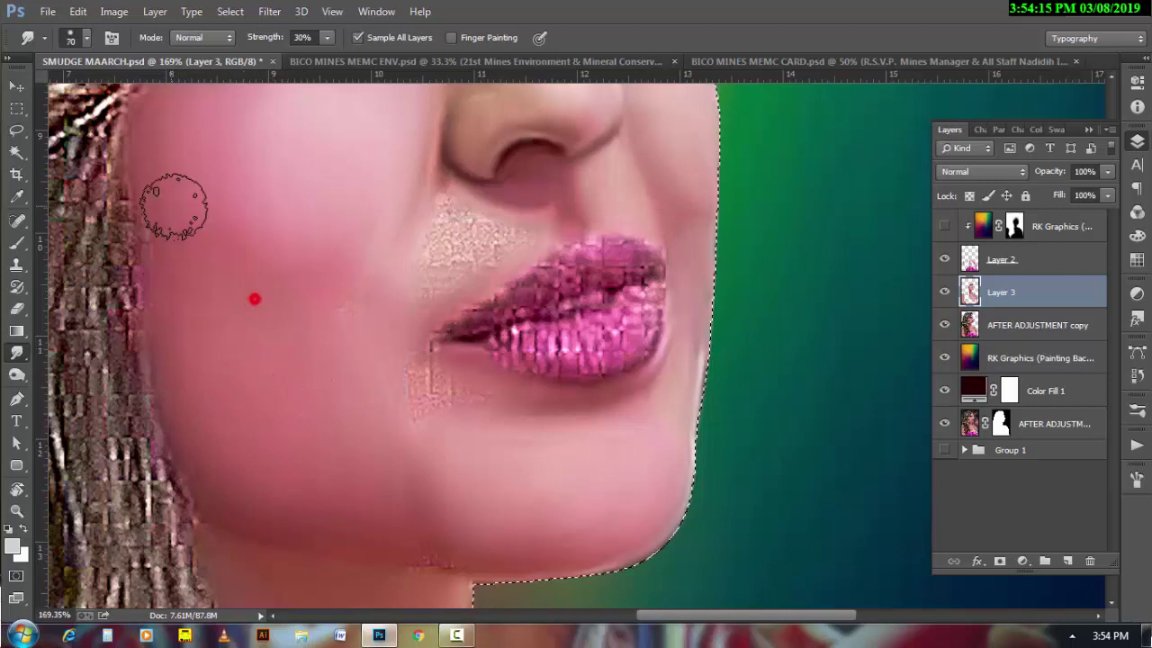
{"action": "key", "text": "bracketleft"}
{"action": "key", "text": "bracketleft"}
{"action": "key", "text": "bracketleft"}
{"action": "left_click", "coordinate": [373, 417]}
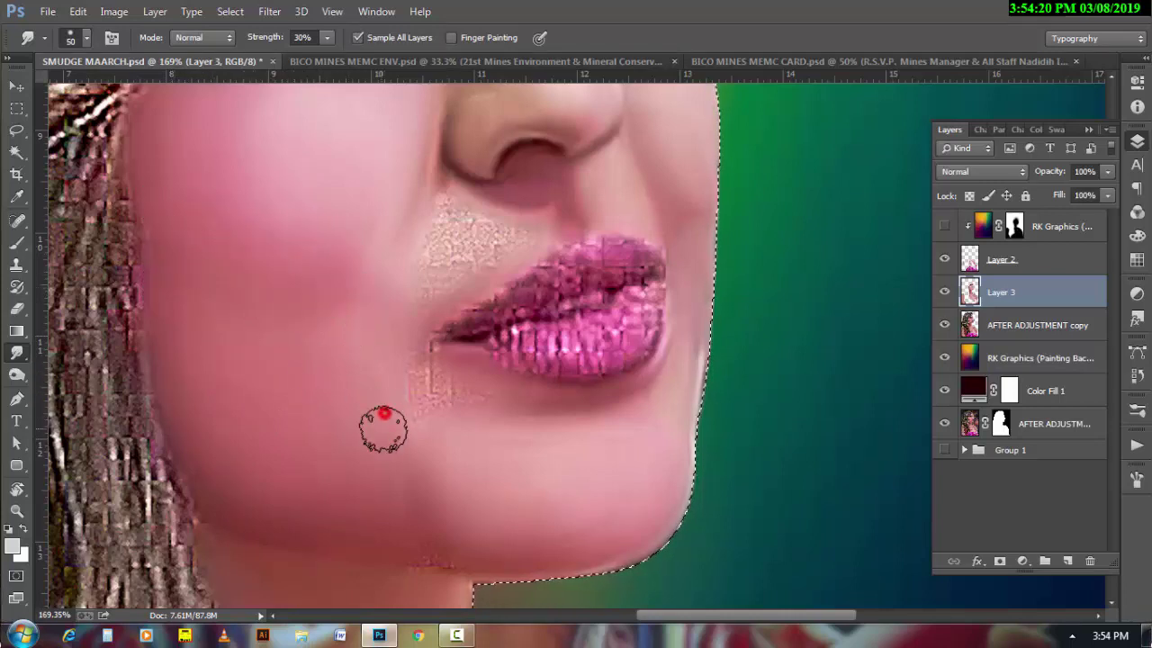
{"action": "left_click", "coordinate": [419, 527]}
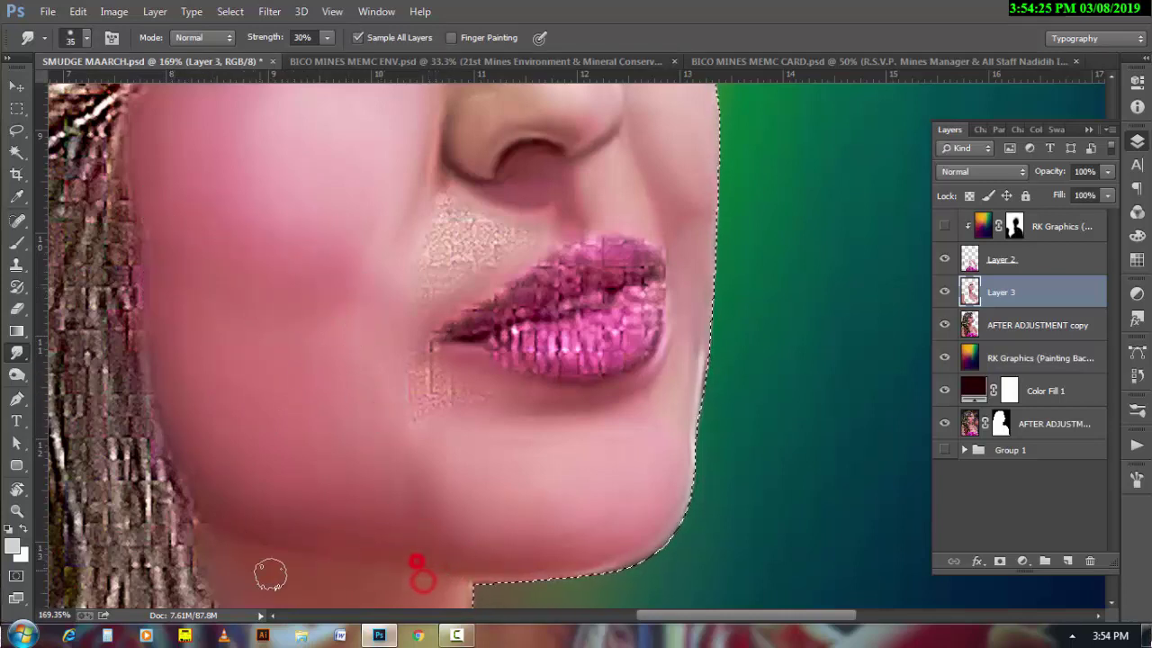
{"action": "key", "text": "bracketleft"}
- Blend the skin beside the lips and smudge away the sparkly patch above the lip
{"action": "left_click_drag", "start_coordinate": [411, 404], "coordinate": [443, 403]}
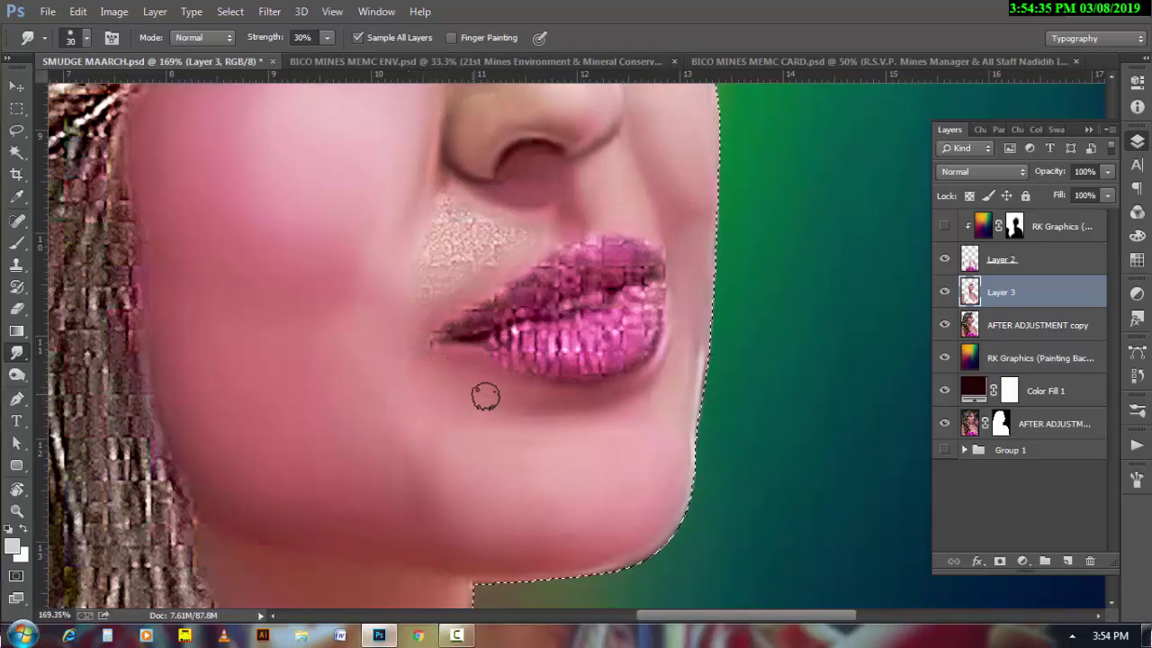
{"action": "left_click_drag", "start_coordinate": [514, 399], "coordinate": [441, 369]}
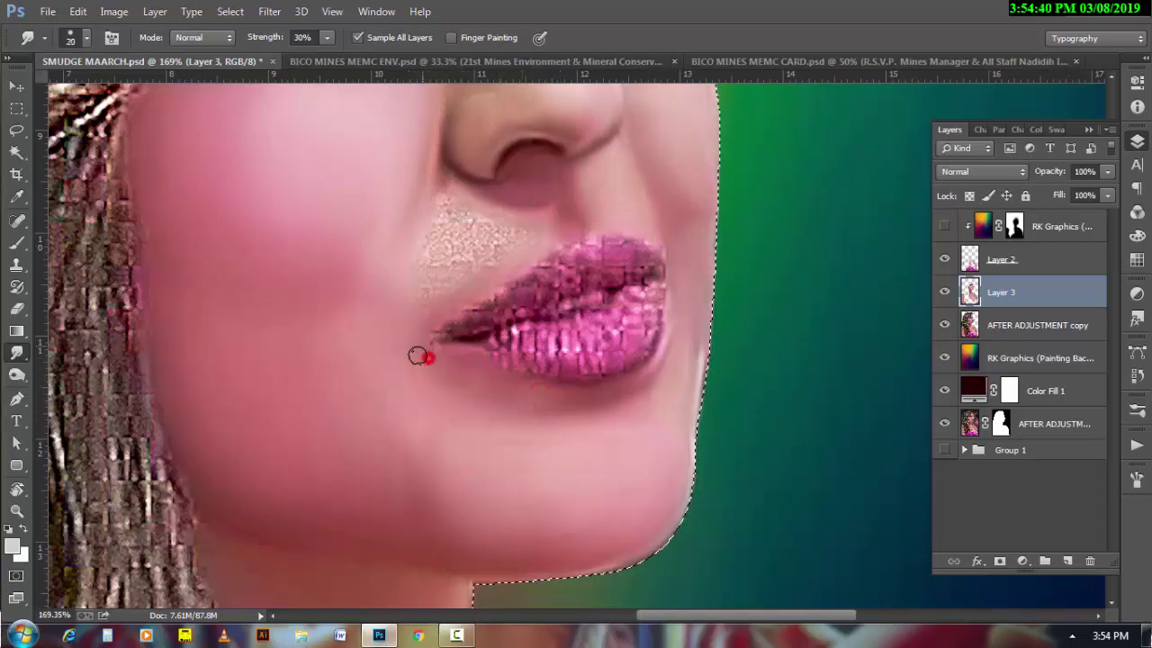
{"action": "key", "text": "bracketright"}
{"action": "key", "text": "bracketright"}
{"action": "key", "text": "bracketright"}
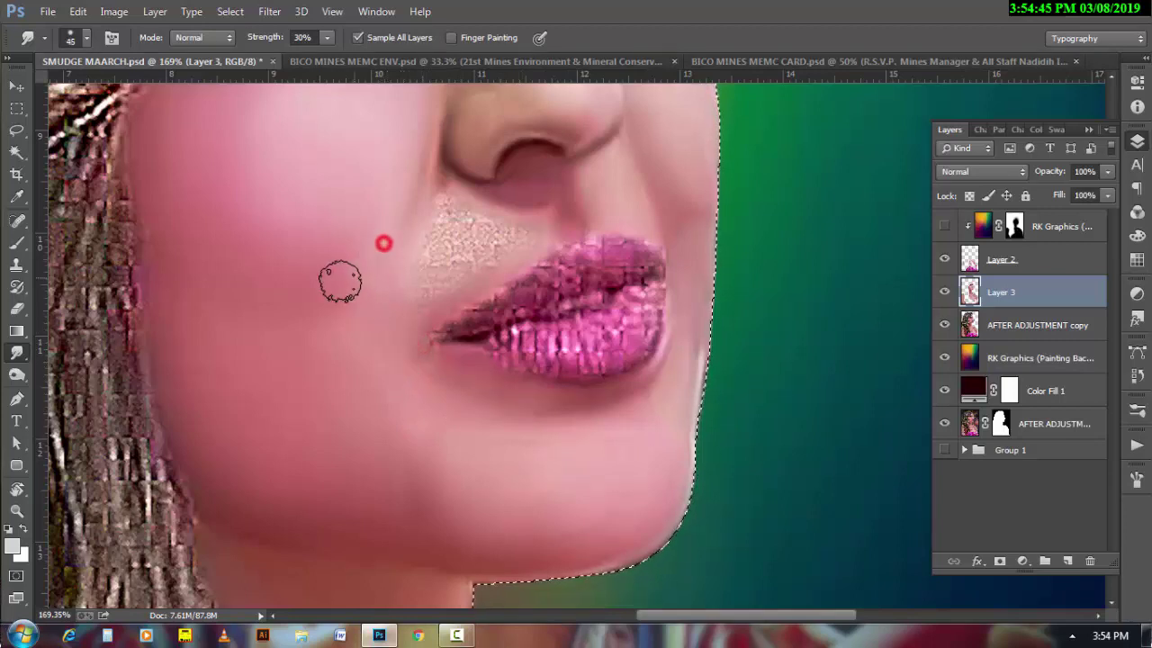
{"action": "mouse_move", "coordinate": [419, 297]}
{"action": "left_mouse_down"}
{"action": "mouse_move", "coordinate": [427, 250]}
{"action": "mouse_move", "coordinate": [473, 275]}
{"action": "mouse_move", "coordinate": [443, 249]}
{"action": "left_mouse_up"}
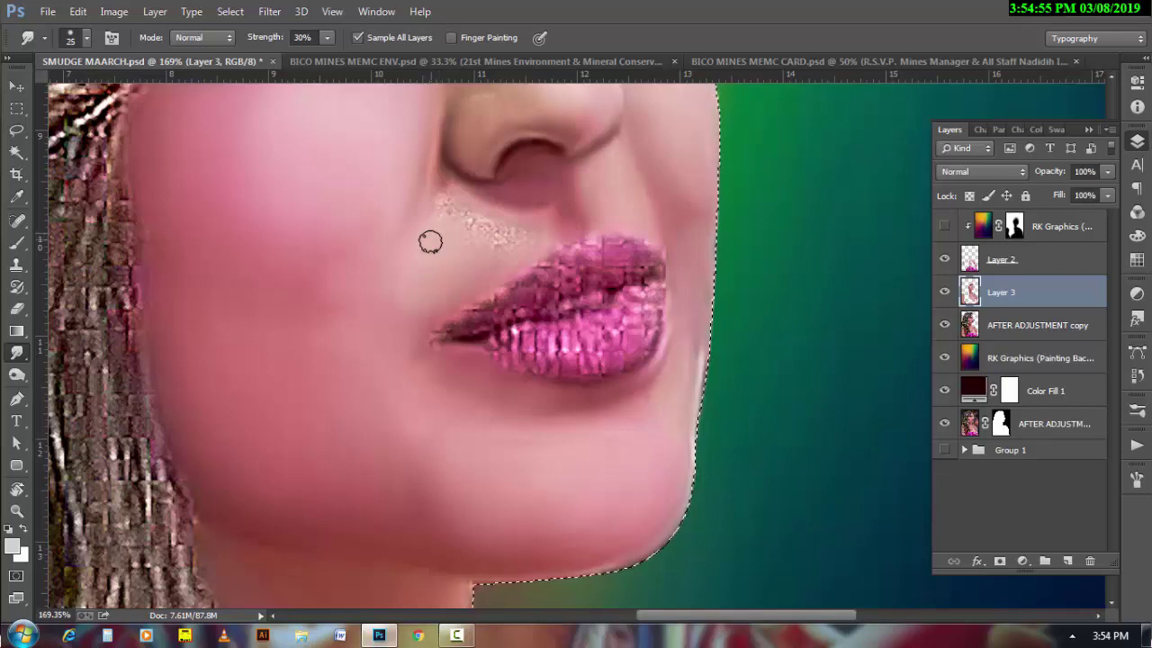
{"action": "left_click_drag", "start_coordinate": [442, 197], "coordinate": [481, 222]}
{"action": "mouse_move", "coordinate": [481, 221]}
{"action": "left_mouse_down"}
{"action": "mouse_move", "coordinate": [517, 234]}
{"action": "mouse_move", "coordinate": [504, 252]}
{"action": "left_mouse_up"}
- Smooth the skin around the upper lip, cheek and chin, then zoom out
{"action": "key", "text": "bracketright"}
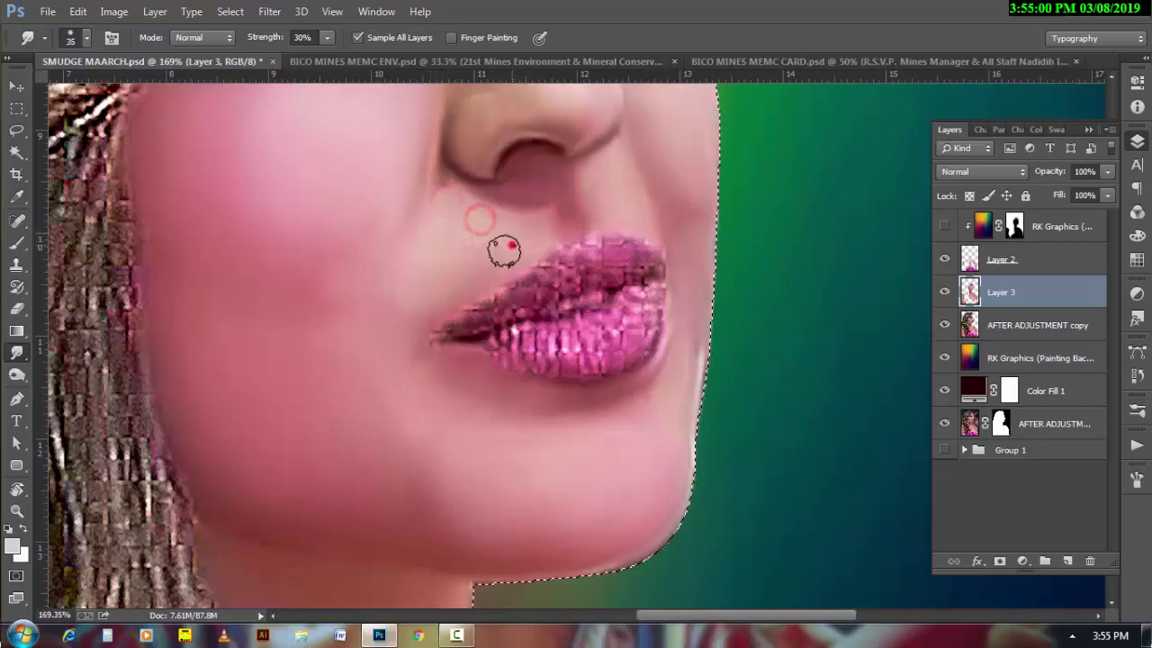
{"action": "key", "text": "bracketright"}
{"action": "mouse_move", "coordinate": [441, 226]}
{"action": "left_mouse_down"}
{"action": "mouse_move", "coordinate": [417, 272]}
{"action": "mouse_move", "coordinate": [471, 262]}
{"action": "mouse_move", "coordinate": [413, 258]}
{"action": "mouse_move", "coordinate": [409, 226]}
{"action": "left_mouse_up"}
{"action": "left_click_drag", "start_coordinate": [381, 267], "coordinate": [386, 232]}
{"action": "mouse_move", "coordinate": [381, 185]}
{"action": "left_mouse_down"}
{"action": "mouse_move", "coordinate": [327, 282]}
{"action": "mouse_move", "coordinate": [291, 231]}
{"action": "left_mouse_up"}
{"action": "key", "text": "bracketright"}
{"action": "key", "text": "bracketright"}
{"action": "key", "text": "bracketright"}
{"action": "key", "text": "bracketleft"}
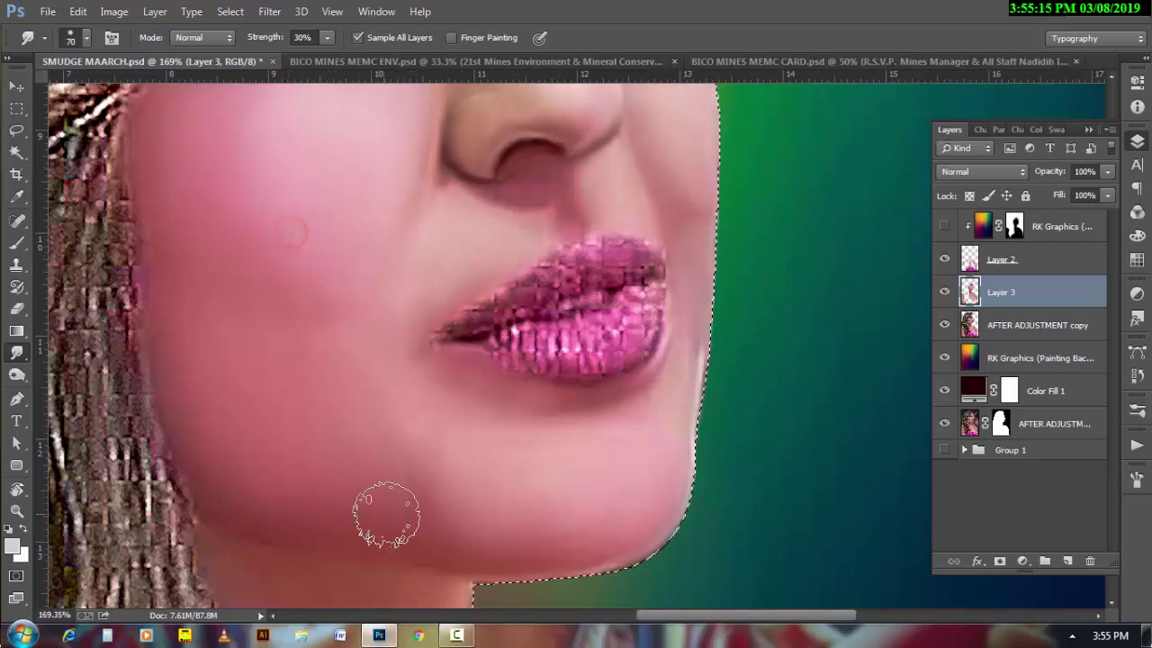
{"action": "mouse_move", "coordinate": [377, 493]}
{"action": "left_mouse_down"}
{"action": "mouse_move", "coordinate": [422, 481]}
{"action": "mouse_move", "coordinate": [445, 528]}
{"action": "mouse_move", "coordinate": [386, 504]}
{"action": "left_mouse_up"}
{"action": "key", "text": "bracketright"}
{"action": "key", "text": "bracketright"}
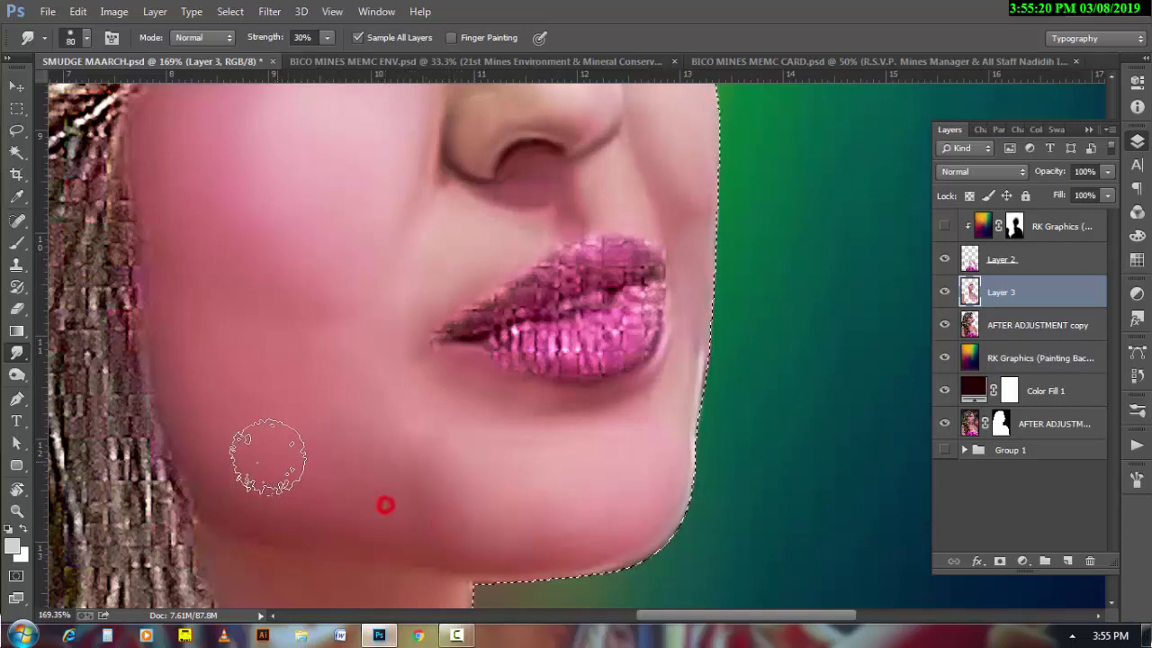
{"action": "key", "text": "ctrl+minus"}
- Rotate the canvas sideways and smudge the cheek edge smooth
{"action": "key", "text": "r"}
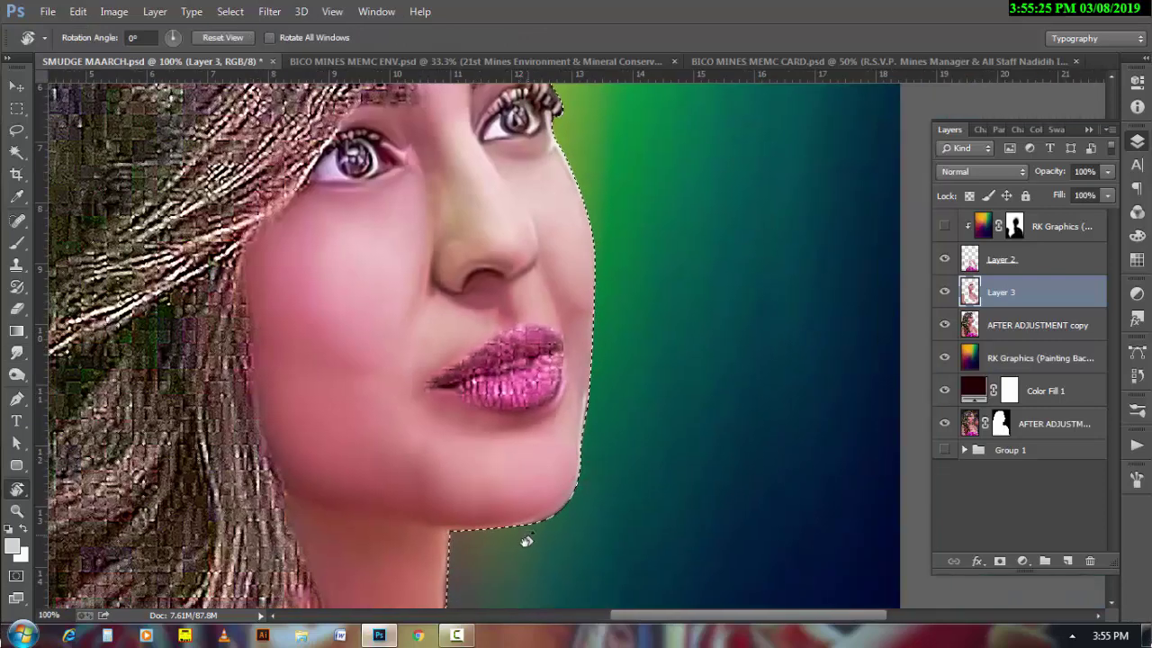
{"action": "left_click_drag", "start_coordinate": [491, 537], "coordinate": [267, 243]}
{"action": "left_click_drag", "start_coordinate": [547, 327], "coordinate": [448, 416]}
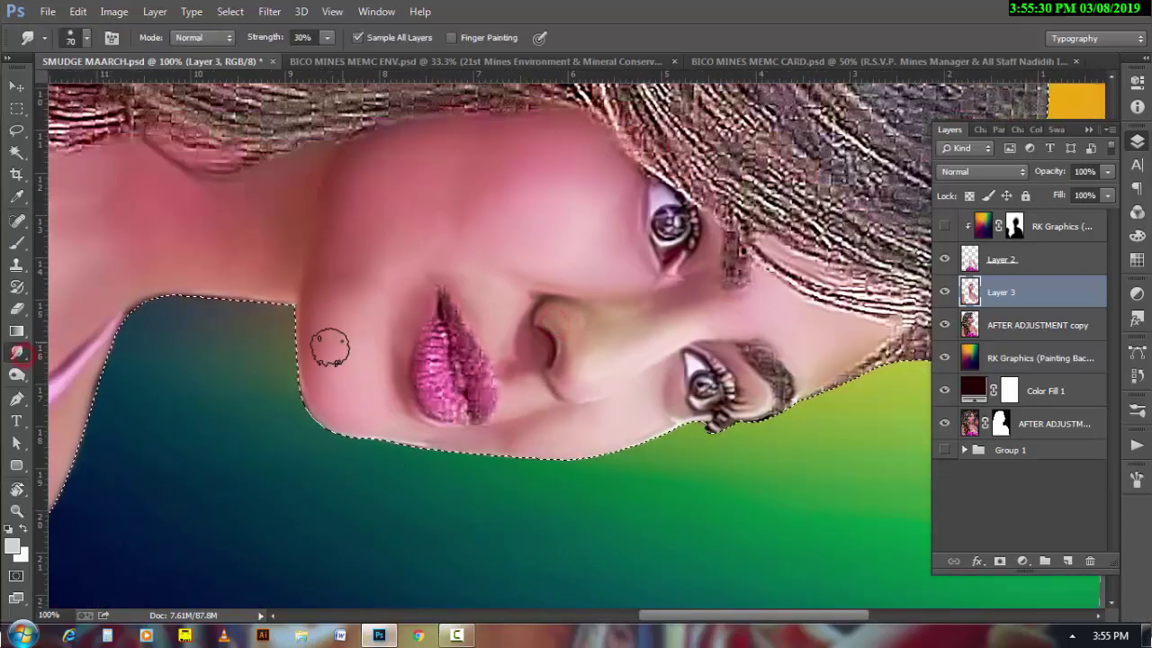
{"action": "mouse_move", "coordinate": [320, 315]}
{"action": "left_mouse_down"}
{"action": "mouse_move", "coordinate": [324, 367]}
{"action": "mouse_move", "coordinate": [372, 423]}
{"action": "left_mouse_up"}
{"action": "key", "text": "bracketleft"}
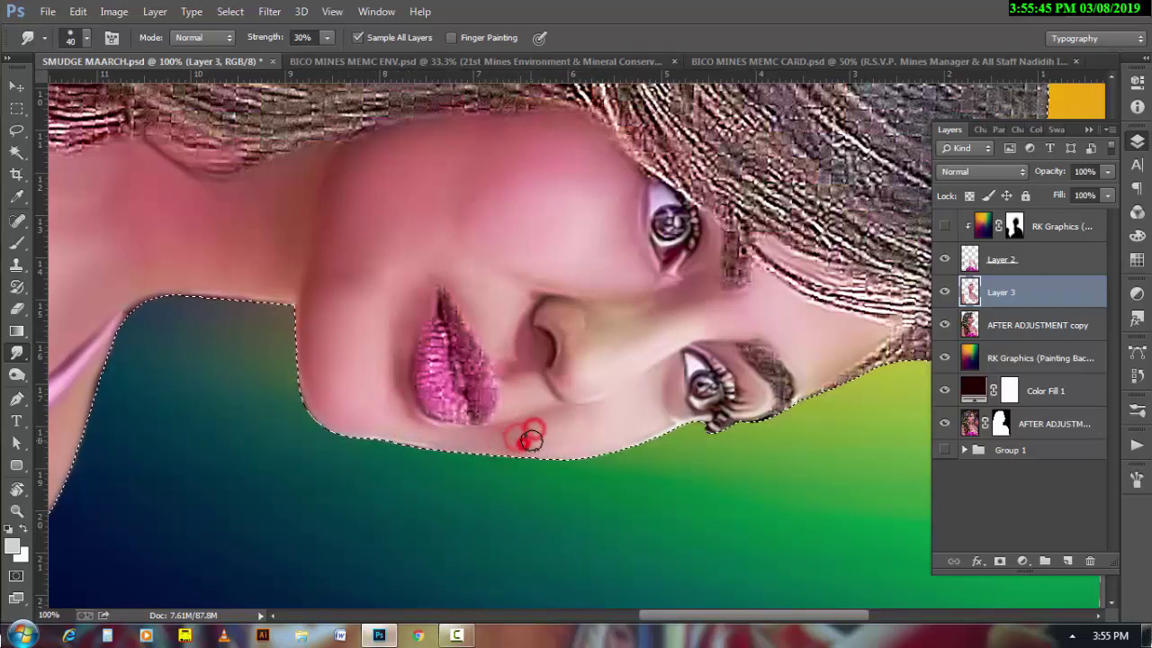
{"action": "mouse_move", "coordinate": [361, 290]}
{"action": "left_mouse_down"}
{"action": "mouse_move", "coordinate": [334, 299]}
{"action": "mouse_move", "coordinate": [411, 210]}
{"action": "left_mouse_up"}
{"action": "key", "text": "bracketright"}
{"action": "key", "text": "bracketright"}
{"action": "mouse_move", "coordinate": [445, 172]}
{"action": "left_mouse_down"}
{"action": "mouse_move", "coordinate": [411, 211]}
{"action": "mouse_move", "coordinate": [494, 240]}
{"action": "mouse_move", "coordinate": [540, 190]}
{"action": "mouse_move", "coordinate": [513, 236]}
{"action": "mouse_move", "coordinate": [533, 162]}
{"action": "mouse_move", "coordinate": [445, 135]}
{"action": "mouse_move", "coordinate": [352, 232]}
{"action": "mouse_move", "coordinate": [351, 194]}
{"action": "left_mouse_up"}
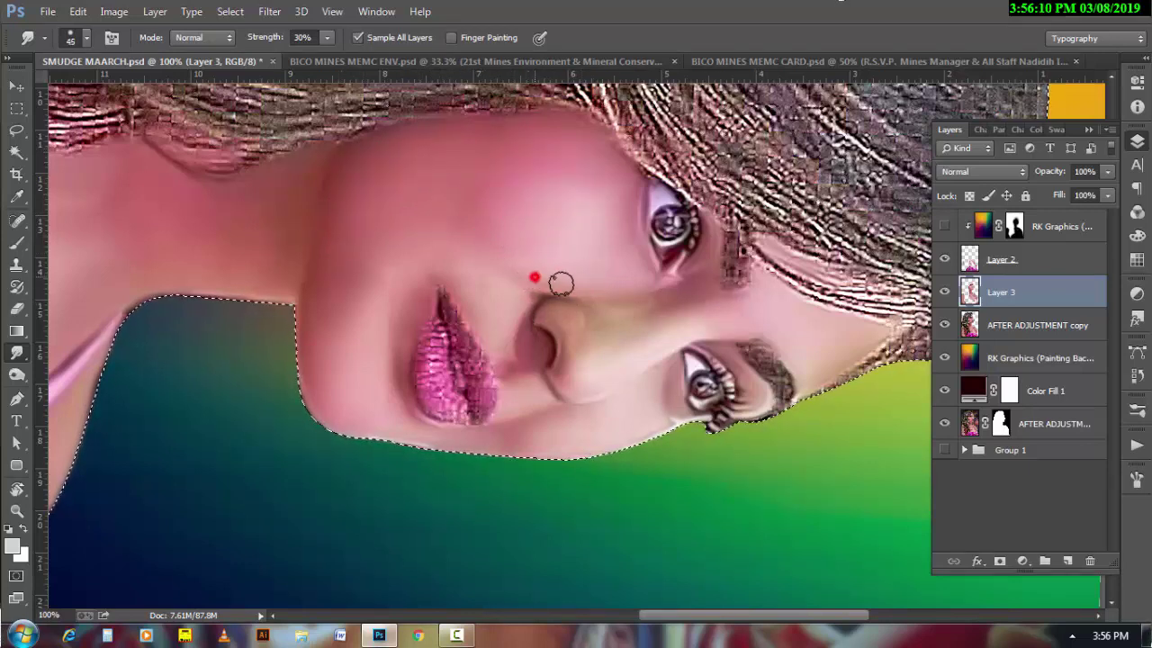
- Blend the nose bridge, nose and skin below the eye, then turn the face upright
{"action": "mouse_move", "coordinate": [561, 283]}
{"action": "left_mouse_down"}
{"action": "mouse_move", "coordinate": [612, 280]}
{"action": "mouse_move", "coordinate": [607, 288]}
{"action": "left_mouse_up"}
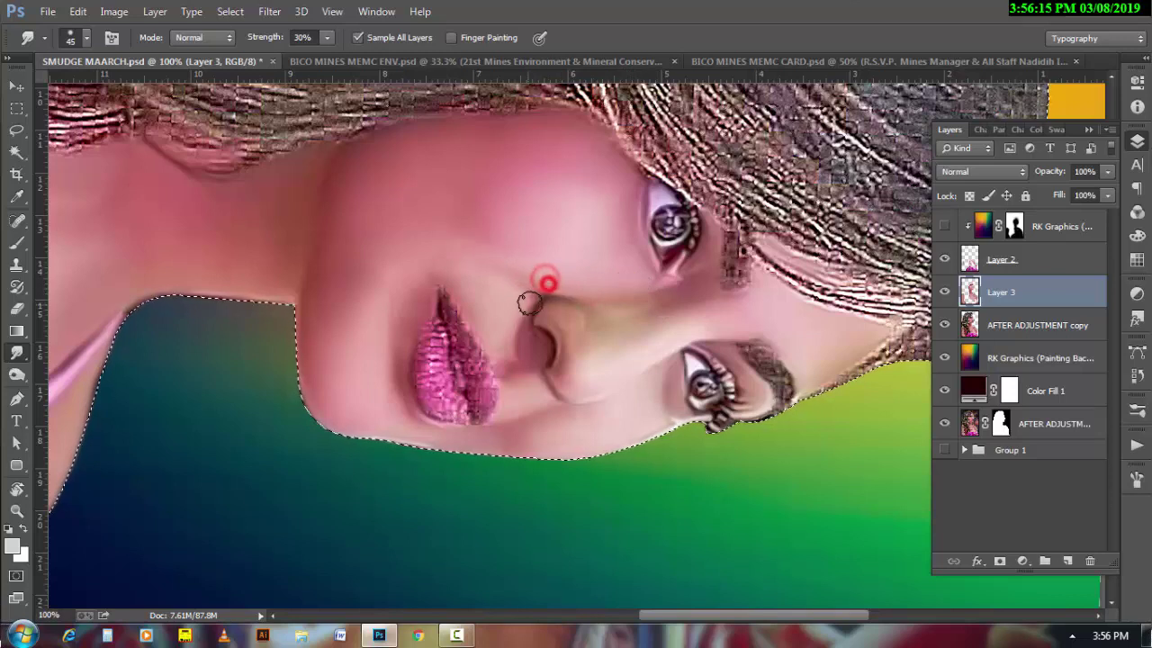
{"action": "key", "text": "bracketright"}
{"action": "left_click", "coordinate": [408, 291]}
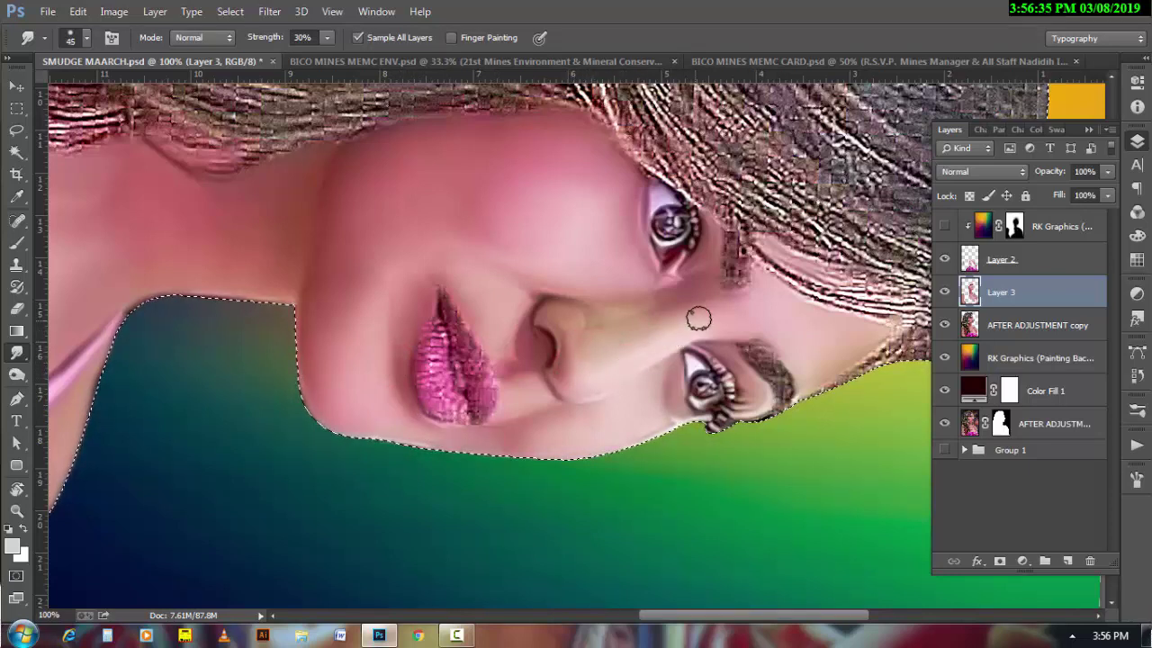
{"action": "mouse_move", "coordinate": [645, 327]}
{"action": "left_mouse_down"}
{"action": "mouse_move", "coordinate": [717, 313]}
{"action": "mouse_move", "coordinate": [768, 331]}
{"action": "left_mouse_up"}
{"action": "key", "text": "bracketleft"}
{"action": "key", "text": "bracketleft"}
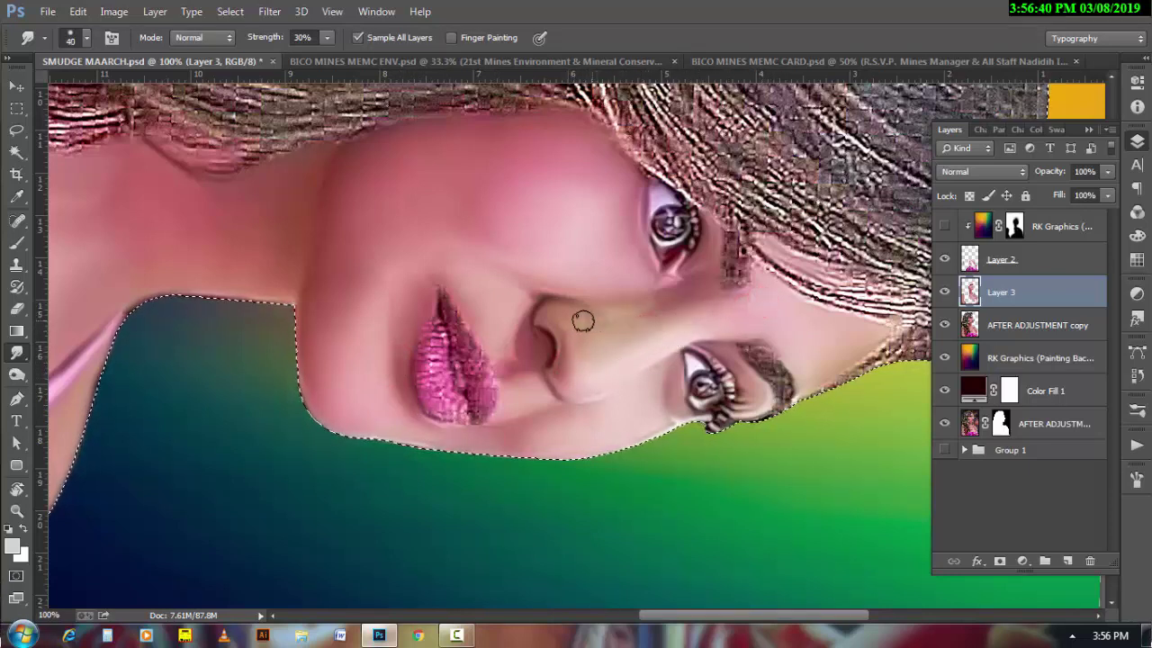
{"action": "mouse_move", "coordinate": [579, 316]}
{"action": "left_mouse_down"}
{"action": "mouse_move", "coordinate": [547, 317]}
{"action": "mouse_move", "coordinate": [638, 303]}
{"action": "mouse_move", "coordinate": [674, 270]}
{"action": "left_mouse_up"}
{"action": "key", "text": "bracketleft"}
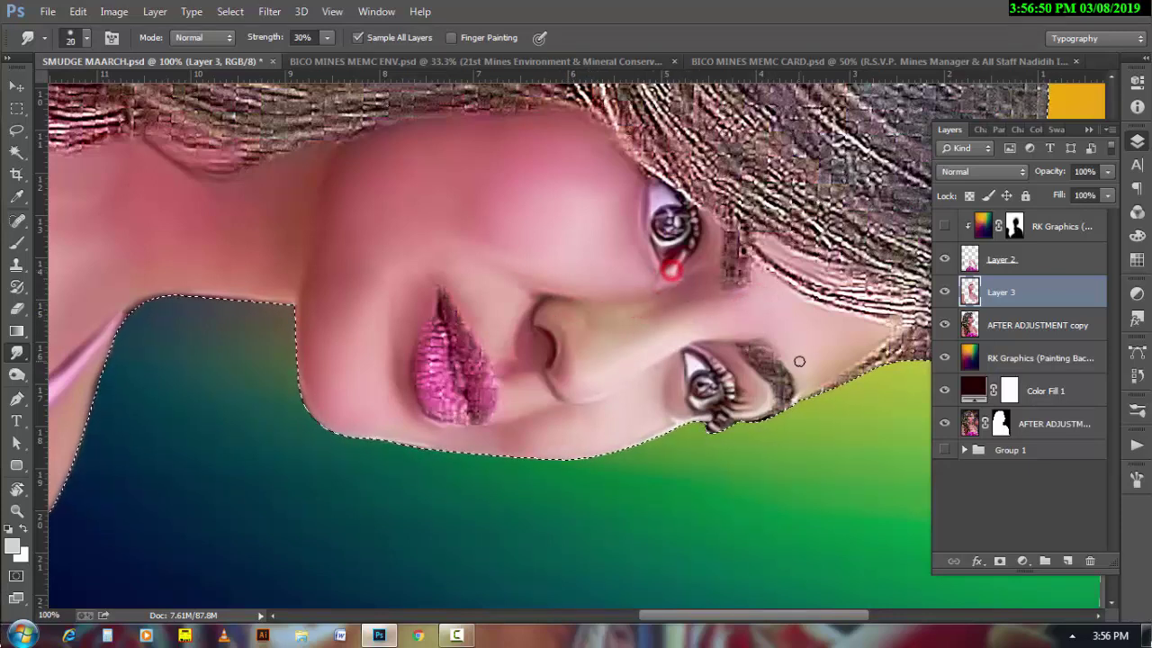
{"action": "key", "text": "bracketright"}
{"action": "left_click_drag", "start_coordinate": [752, 401], "coordinate": [745, 413]}
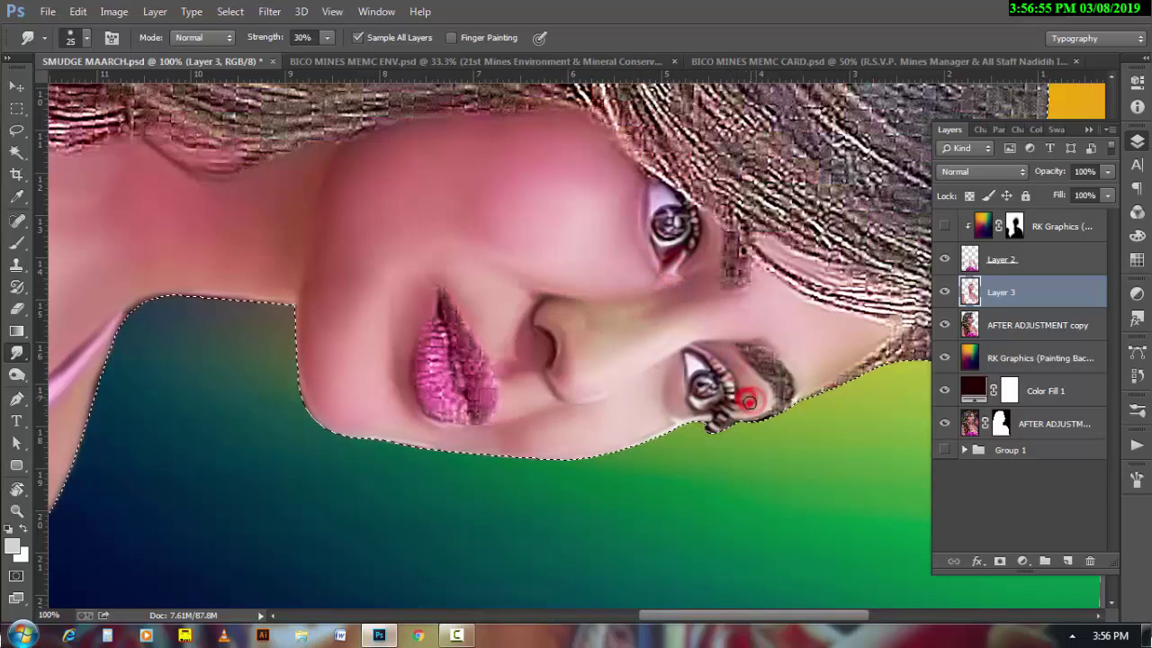
{"action": "left_click_drag", "start_coordinate": [512, 345], "coordinate": [492, 408]}
- Deselect, then blend the cheek and chin skin with brush sizes from 50 to 100
{"action": "key", "text": "ctrl+d"}
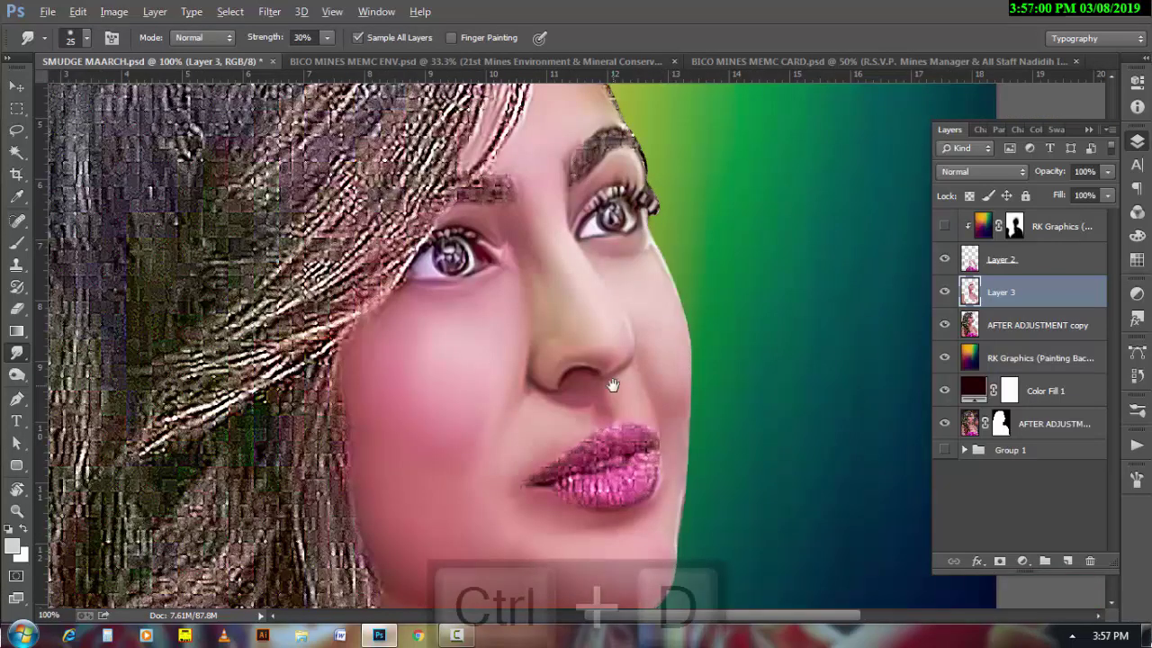
{"action": "scroll", "coordinate": [610, 387], "scroll_direction": "down", "scroll_amount": 2}
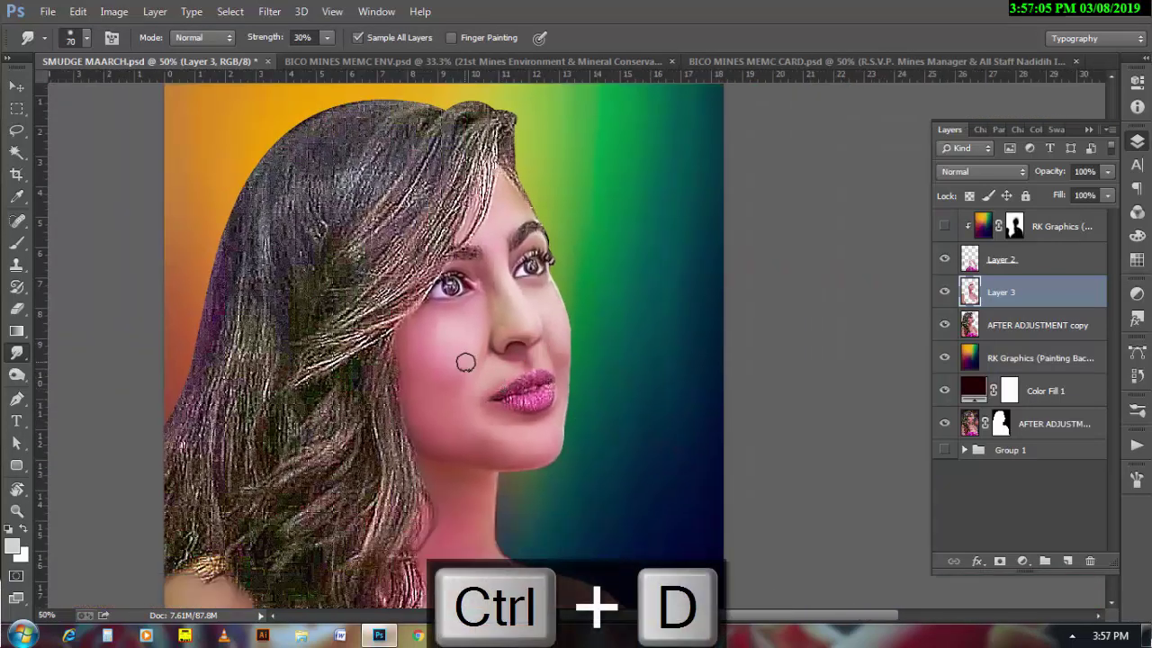
{"action": "mouse_move", "coordinate": [465, 361]}
{"action": "left_mouse_down"}
{"action": "mouse_move", "coordinate": [423, 350]}
{"action": "mouse_move", "coordinate": [473, 390]}
{"action": "left_mouse_up"}
{"action": "key", "text": "bracketright"}
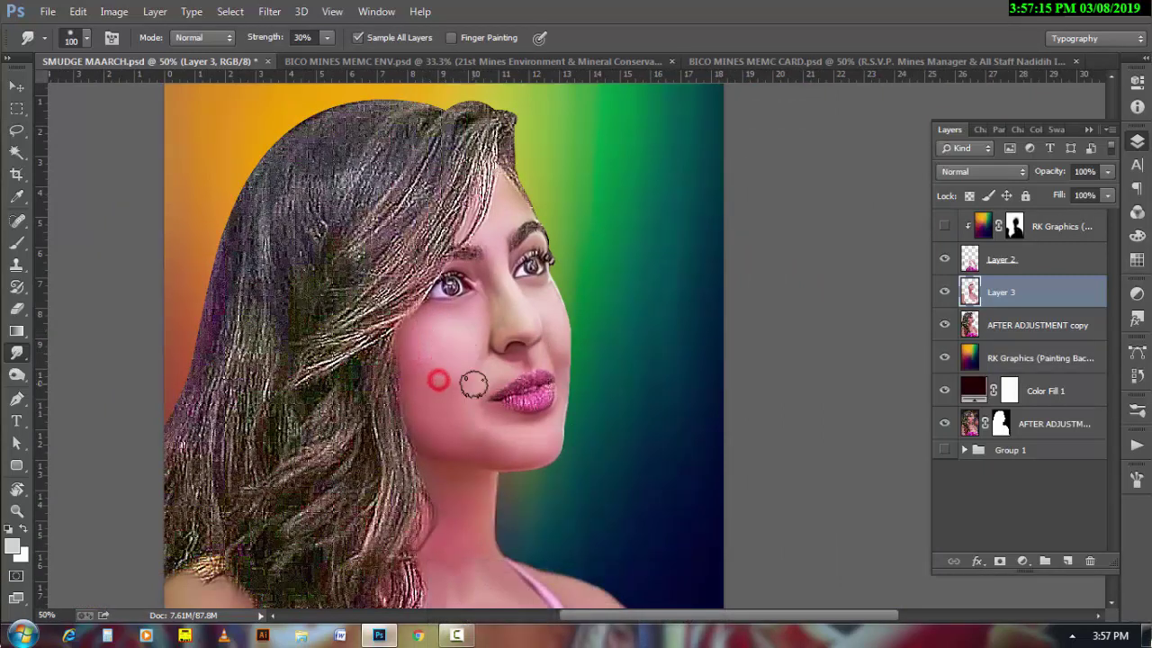
{"action": "left_click_drag", "start_coordinate": [403, 372], "coordinate": [432, 386]}
{"action": "key", "text": "bracketleft"}
{"action": "key", "text": "bracketleft"}
{"action": "key", "text": "bracketleft"}
{"action": "mouse_move", "coordinate": [424, 329]}
{"action": "left_mouse_down"}
{"action": "mouse_move", "coordinate": [502, 455]}
{"action": "mouse_move", "coordinate": [525, 462]}
{"action": "mouse_move", "coordinate": [451, 424]}
{"action": "mouse_move", "coordinate": [509, 450]}
{"action": "mouse_move", "coordinate": [501, 405]}
{"action": "mouse_move", "coordinate": [523, 426]}
{"action": "left_mouse_up"}
{"action": "key", "text": "bracketright"}
{"action": "key", "text": "bracketleft"}
{"action": "key", "text": "bracketleft"}
{"action": "key", "text": "bracketleft"}
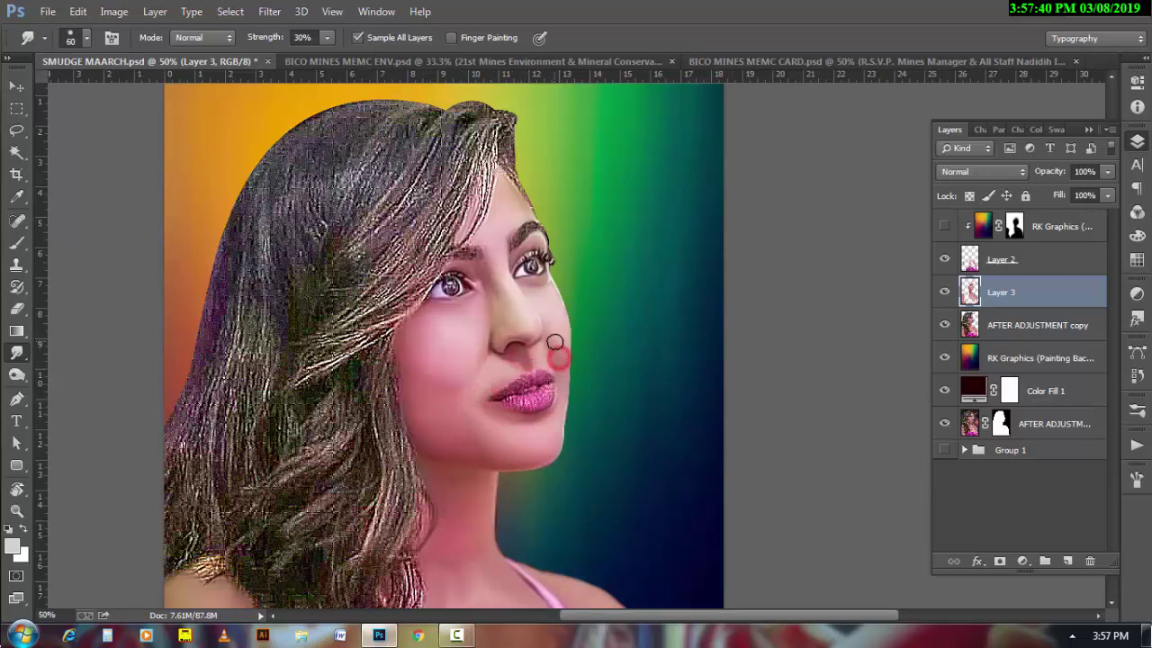
{"action": "mouse_move", "coordinate": [554, 342]}
{"action": "left_mouse_down"}
{"action": "mouse_move", "coordinate": [558, 356]}
{"action": "mouse_move", "coordinate": [549, 335]}
{"action": "left_mouse_up"}
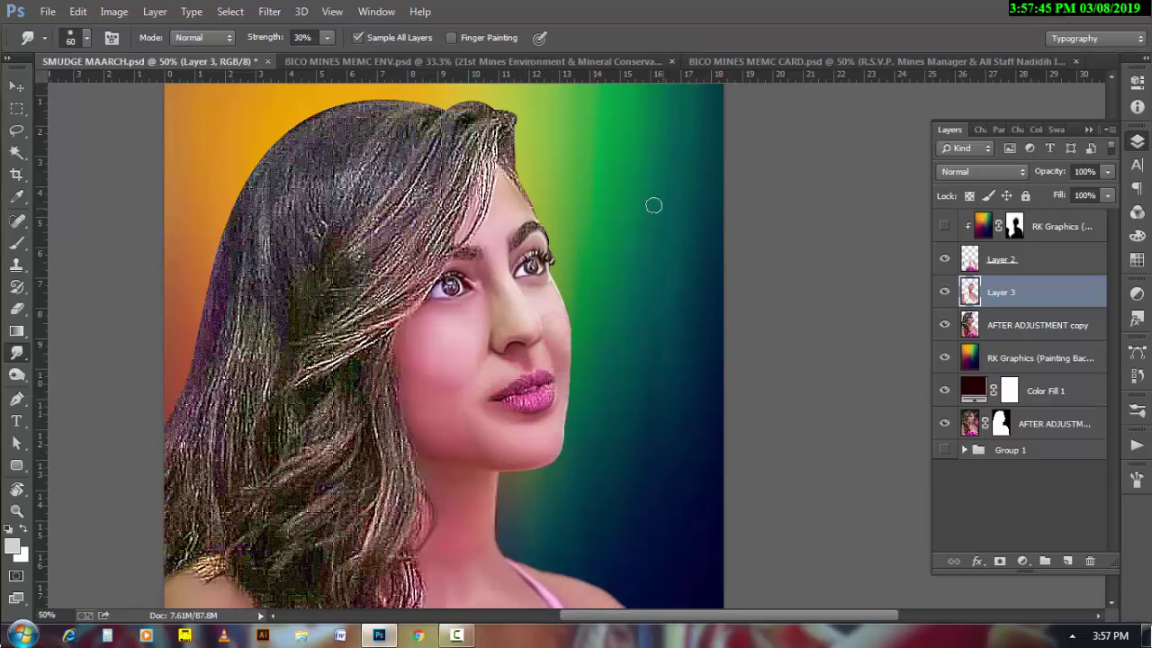
{"action": "mouse_move", "coordinate": [467, 372]}
{"action": "left_mouse_down"}
{"action": "mouse_move", "coordinate": [473, 363]}
{"action": "mouse_move", "coordinate": [489, 386]}
{"action": "mouse_move", "coordinate": [422, 367]}
{"action": "left_mouse_up"}
- Add Layer 4, zoom in on the lips, and smear the rough upper-right lip at 40% strength
{"action": "left_click", "coordinate": [1068, 560]}
{"action": "key", "text": "4"}
{"action": "left_click", "coordinate": [556, 405], "text": "ctrl"}
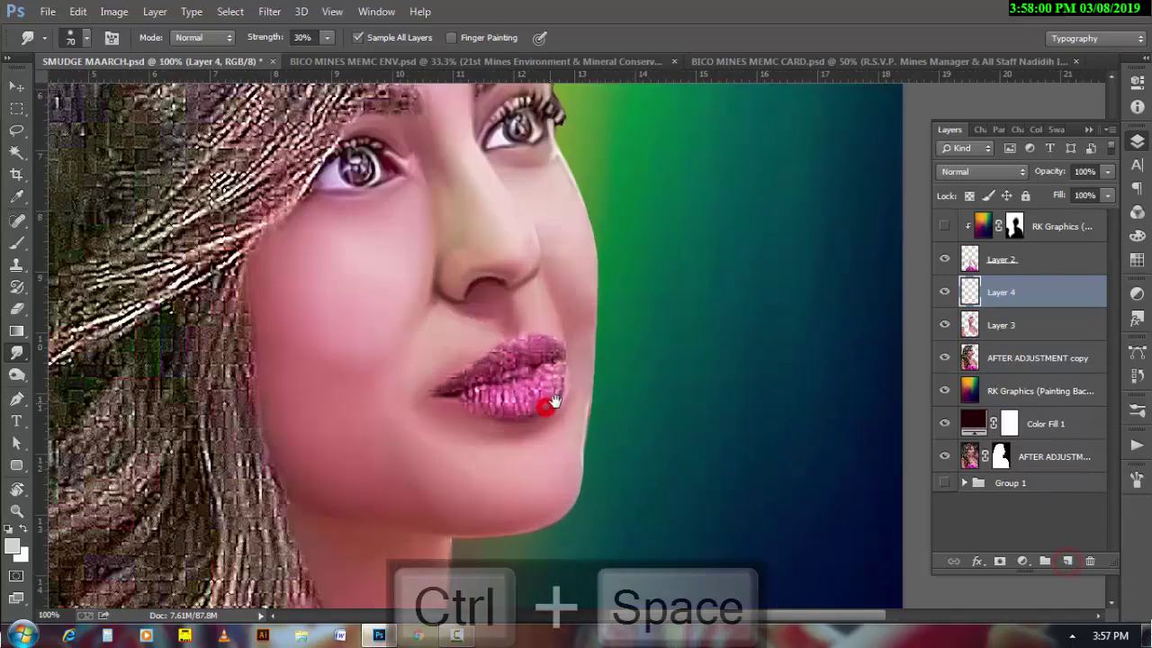
{"action": "left_click", "coordinate": [534, 405], "text": "ctrl"}
{"action": "key", "text": "bracketleft"}
{"action": "key", "text": "bracketleft"}
{"action": "key", "text": "bracketleft"}
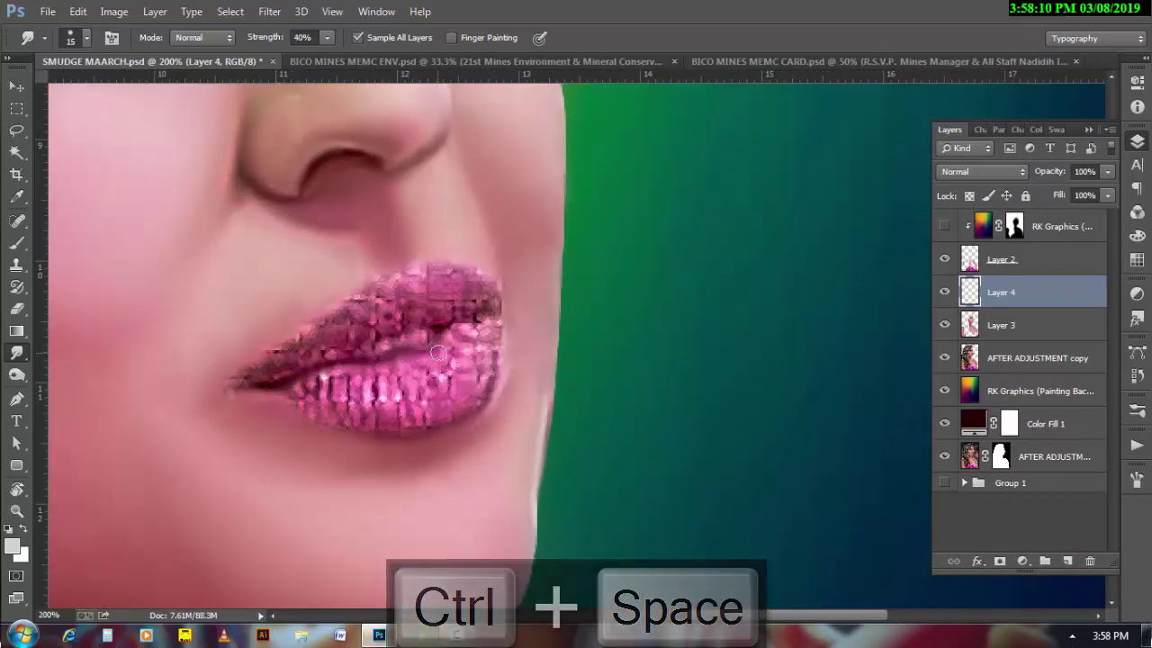
{"action": "mouse_move", "coordinate": [437, 343]}
{"action": "left_mouse_down"}
{"action": "mouse_move", "coordinate": [484, 324]}
{"action": "mouse_move", "coordinate": [475, 397]}
{"action": "left_mouse_up"}
{"action": "key", "text": "bracketleft"}
- Smooth the lower lip into glossy streaks with a size 10-15 brush, including its right corner
{"action": "left_click", "coordinate": [290, 411]}
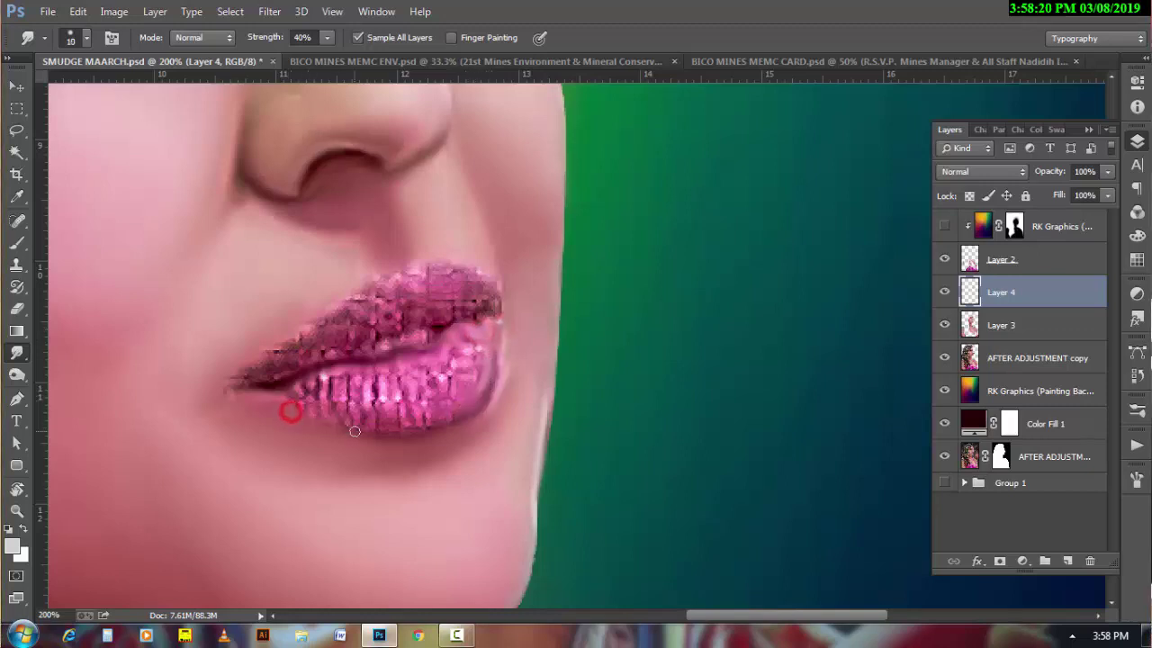
{"action": "left_click", "coordinate": [405, 434]}
{"action": "mouse_move", "coordinate": [301, 411]}
{"action": "left_mouse_down"}
{"action": "mouse_move", "coordinate": [333, 382]}
{"action": "mouse_move", "coordinate": [354, 414]}
{"action": "left_mouse_up"}
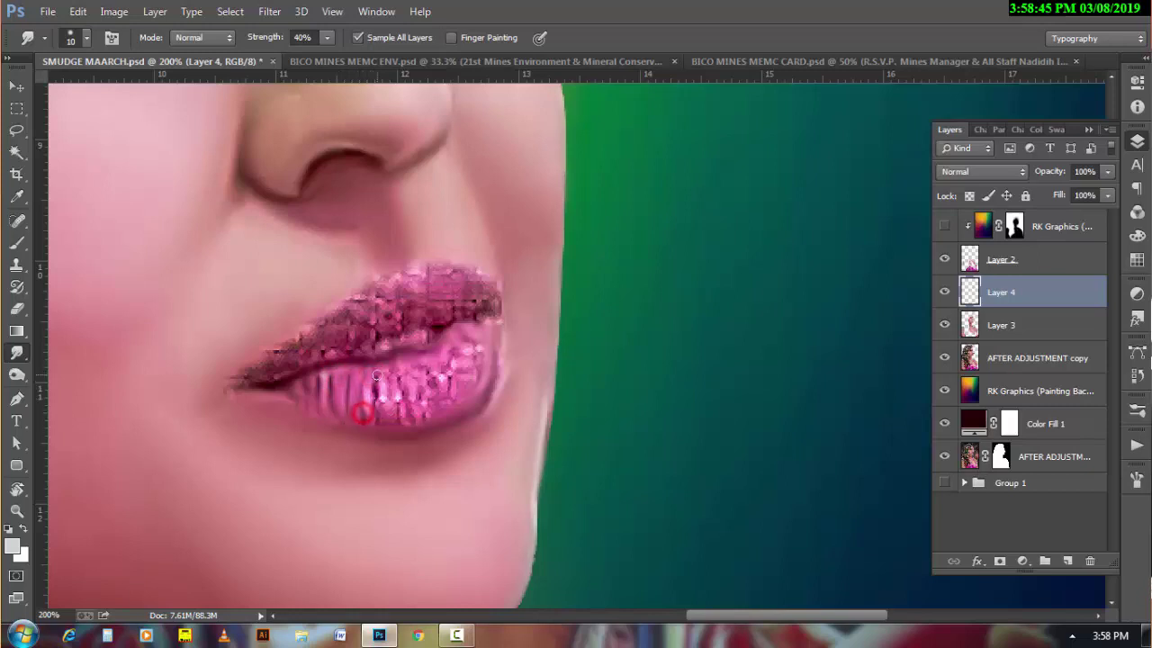
{"action": "mouse_move", "coordinate": [382, 396]}
{"action": "left_mouse_down"}
{"action": "mouse_move", "coordinate": [379, 420]}
{"action": "mouse_move", "coordinate": [398, 378]}
{"action": "mouse_move", "coordinate": [383, 393]}
{"action": "mouse_move", "coordinate": [482, 350]}
{"action": "mouse_move", "coordinate": [475, 371]}
{"action": "mouse_move", "coordinate": [442, 372]}
{"action": "mouse_move", "coordinate": [454, 399]}
{"action": "mouse_move", "coordinate": [468, 390]}
{"action": "left_mouse_up"}
{"action": "left_click_drag", "start_coordinate": [400, 378], "coordinate": [410, 365]}
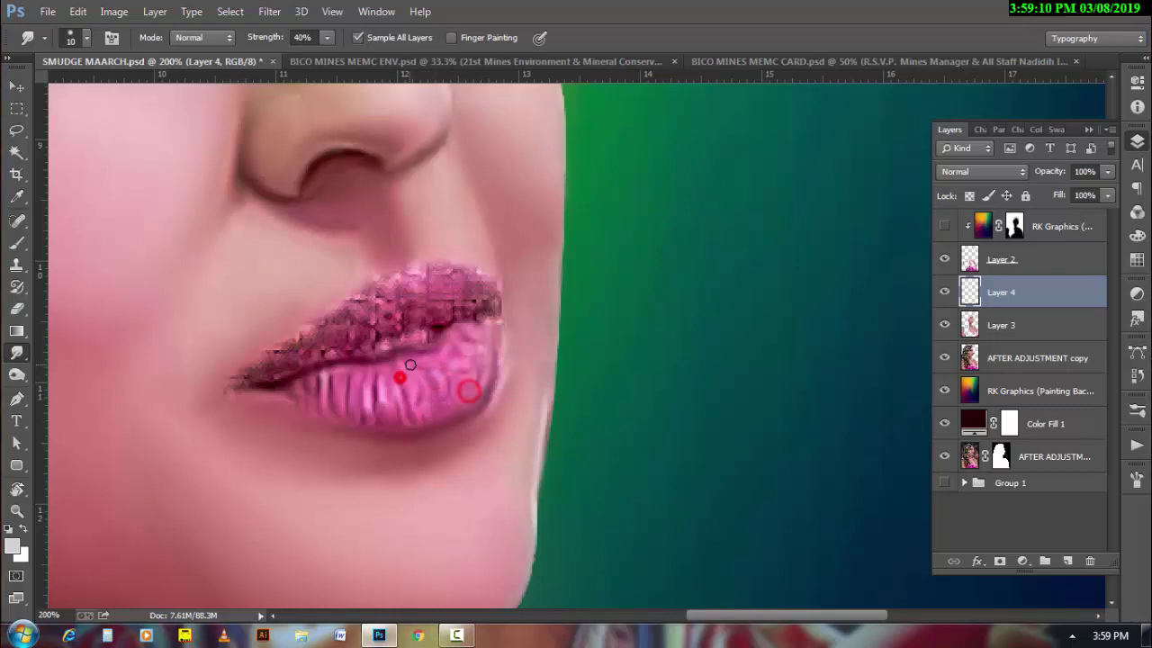
{"action": "key", "text": "bracketright"}
{"action": "mouse_move", "coordinate": [430, 422]}
{"action": "left_mouse_down"}
{"action": "mouse_move", "coordinate": [403, 428]}
{"action": "mouse_move", "coordinate": [470, 391]}
{"action": "mouse_move", "coordinate": [507, 348]}
{"action": "mouse_move", "coordinate": [488, 393]}
{"action": "left_mouse_up"}
{"action": "left_click_drag", "start_coordinate": [491, 334], "coordinate": [494, 347]}
{"action": "mouse_move", "coordinate": [489, 393]}
{"action": "left_mouse_down"}
{"action": "mouse_move", "coordinate": [510, 365]}
{"action": "mouse_move", "coordinate": [509, 334]}
{"action": "left_mouse_up"}
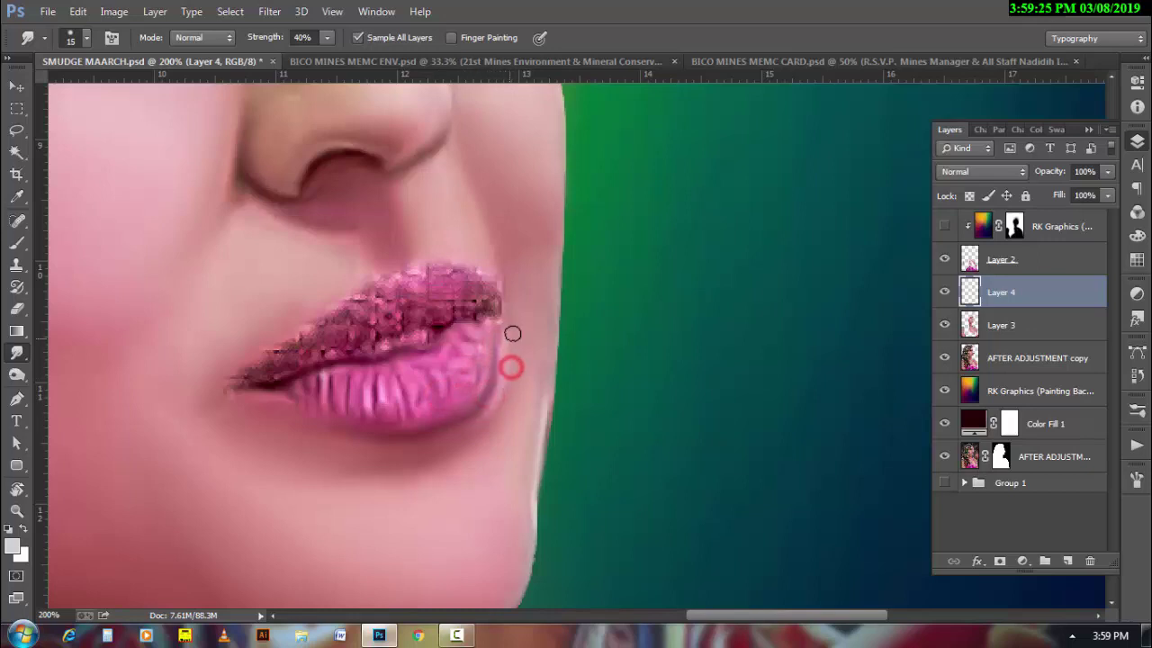
- Smooth and reshape the upper lip's edge, corners and right peak
{"action": "left_click_drag", "start_coordinate": [344, 288], "coordinate": [261, 350]}
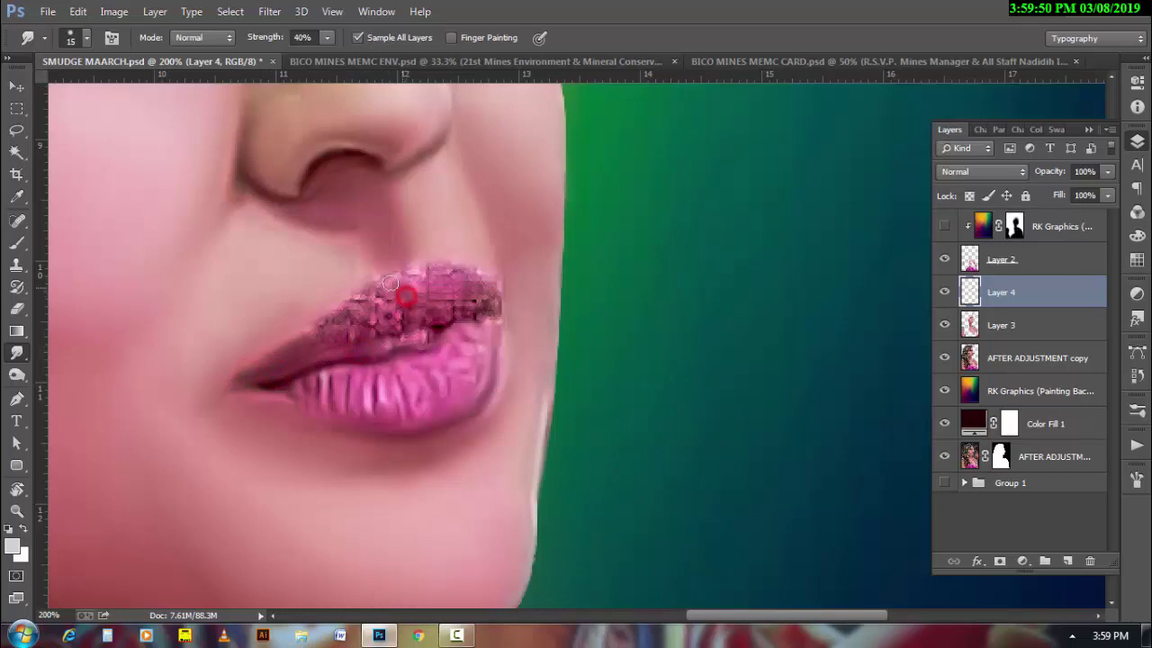
{"action": "mouse_move", "coordinate": [370, 299]}
{"action": "left_mouse_down"}
{"action": "mouse_move", "coordinate": [315, 333]}
{"action": "mouse_move", "coordinate": [374, 305]}
{"action": "left_mouse_up"}
{"action": "left_click_drag", "start_coordinate": [392, 344], "coordinate": [413, 341]}
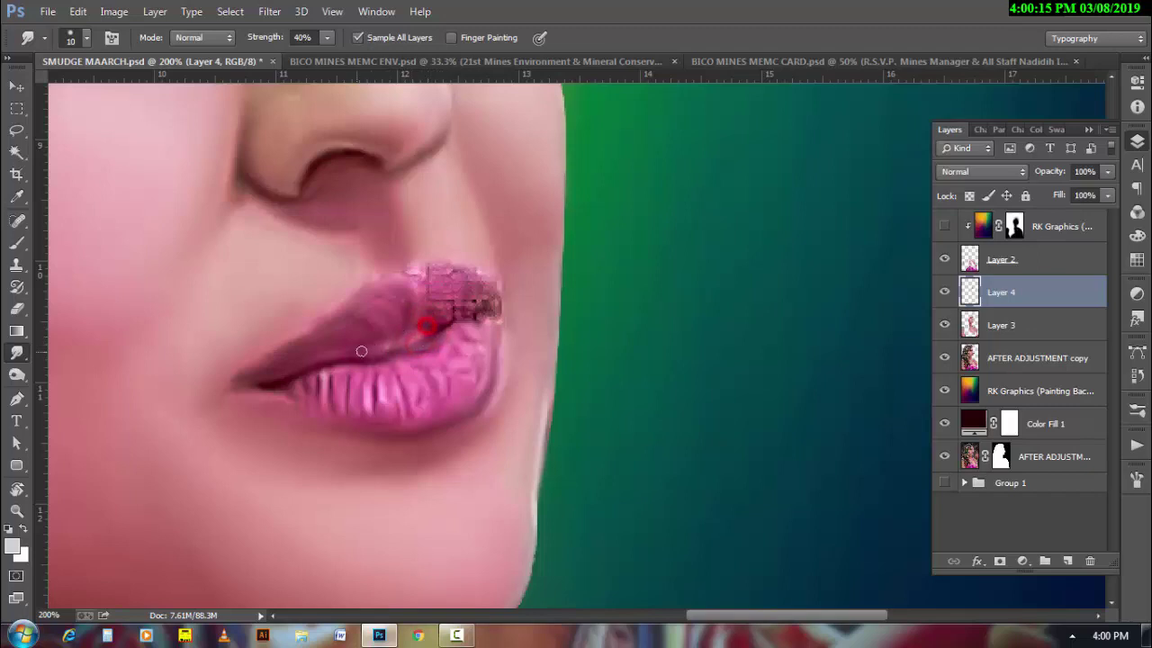
{"action": "left_click_drag", "start_coordinate": [492, 324], "coordinate": [495, 295]}
{"action": "mouse_move", "coordinate": [404, 255]}
{"action": "left_mouse_down"}
{"action": "mouse_move", "coordinate": [429, 257]}
{"action": "mouse_move", "coordinate": [411, 274]}
{"action": "mouse_move", "coordinate": [420, 284]}
{"action": "mouse_move", "coordinate": [422, 270]}
{"action": "mouse_move", "coordinate": [450, 267]}
{"action": "mouse_move", "coordinate": [459, 312]}
{"action": "left_mouse_up"}
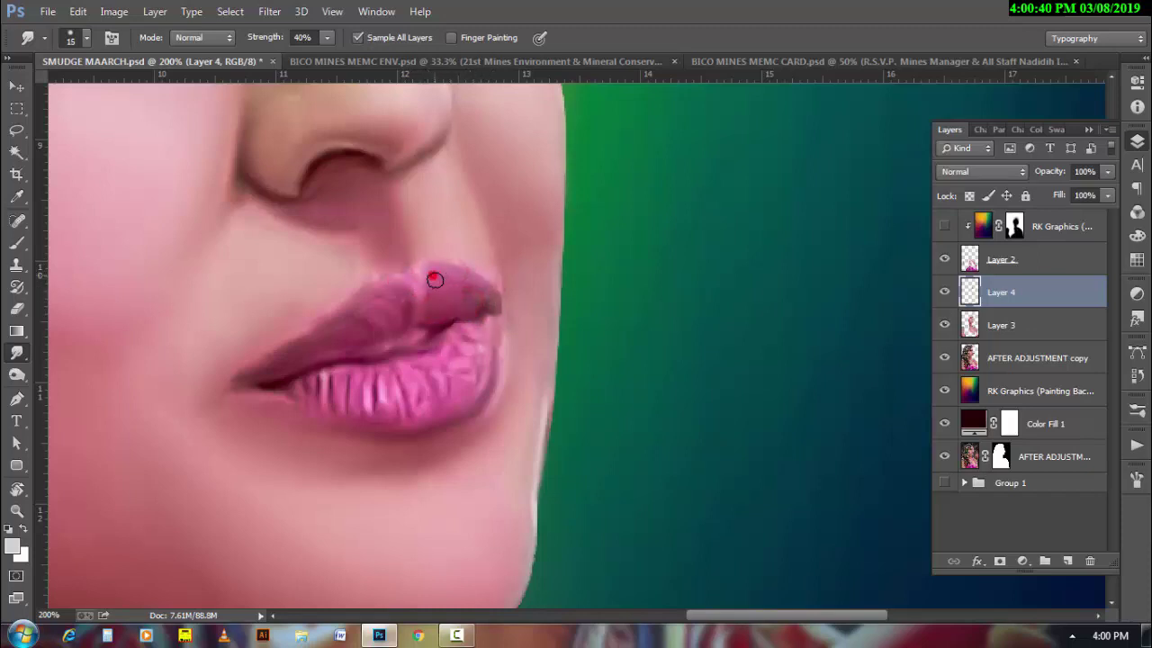
{"action": "mouse_move", "coordinate": [435, 280]}
{"action": "left_mouse_down"}
{"action": "mouse_move", "coordinate": [462, 286]}
{"action": "mouse_move", "coordinate": [360, 271]}
{"action": "mouse_move", "coordinate": [412, 296]}
{"action": "left_mouse_up"}
{"action": "mouse_move", "coordinate": [406, 326]}
{"action": "left_mouse_down"}
{"action": "mouse_move", "coordinate": [375, 303]}
{"action": "mouse_move", "coordinate": [415, 312]}
{"action": "mouse_move", "coordinate": [360, 260]}
{"action": "mouse_move", "coordinate": [404, 272]}
{"action": "mouse_move", "coordinate": [418, 311]}
{"action": "left_mouse_up"}
{"action": "mouse_move", "coordinate": [412, 270]}
{"action": "left_mouse_down"}
{"action": "mouse_move", "coordinate": [419, 303]}
{"action": "mouse_move", "coordinate": [453, 321]}
{"action": "mouse_move", "coordinate": [486, 306]}
{"action": "left_mouse_up"}
{"action": "left_click_drag", "start_coordinate": [462, 264], "coordinate": [501, 289]}
- Rework the lower lip's upper-left edge and right side with a size 15 brush
{"action": "key", "text": "bracketright"}
{"action": "mouse_move", "coordinate": [373, 376]}
{"action": "left_mouse_down"}
{"action": "mouse_move", "coordinate": [297, 392]}
{"action": "mouse_move", "coordinate": [335, 393]}
{"action": "mouse_move", "coordinate": [377, 369]}
{"action": "mouse_move", "coordinate": [404, 376]}
{"action": "left_mouse_up"}
{"action": "key", "text": "bracketright"}
{"action": "mouse_move", "coordinate": [450, 327]}
{"action": "left_mouse_down"}
{"action": "mouse_move", "coordinate": [490, 349]}
{"action": "mouse_move", "coordinate": [443, 411]}
{"action": "mouse_move", "coordinate": [504, 380]}
{"action": "left_mouse_up"}
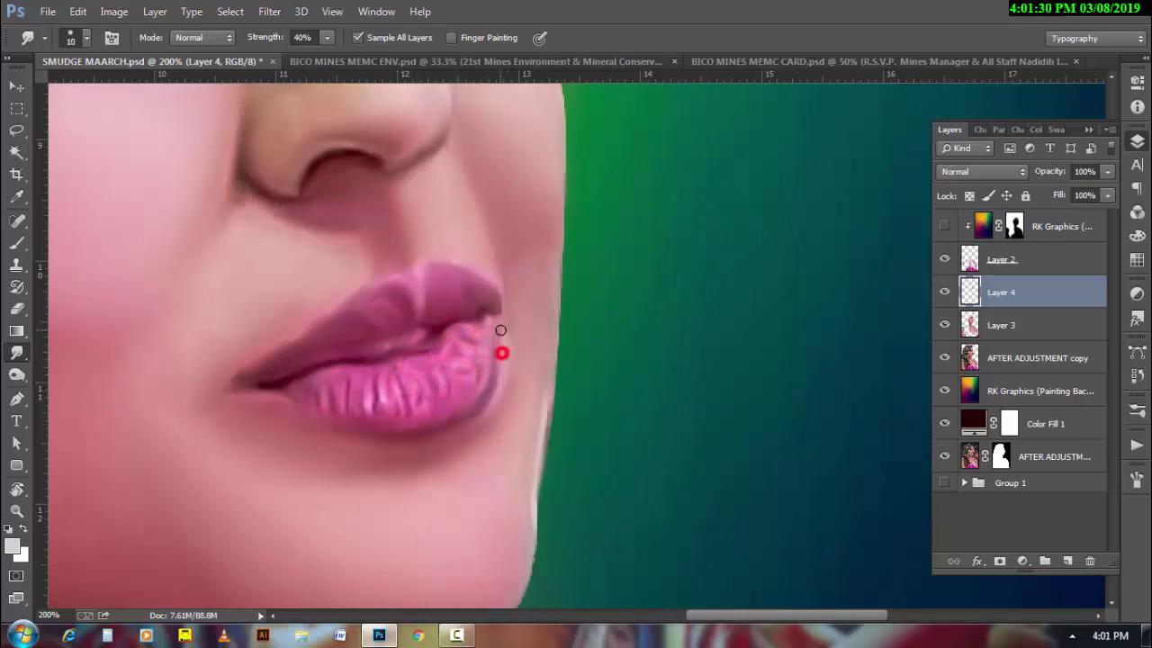
{"action": "mouse_move", "coordinate": [501, 330]}
{"action": "left_mouse_down"}
{"action": "mouse_move", "coordinate": [502, 353]}
{"action": "mouse_move", "coordinate": [504, 327]}
{"action": "mouse_move", "coordinate": [468, 374]}
{"action": "left_mouse_up"}
{"action": "key", "text": "bracketleft"}
{"action": "key", "text": "bracketleft"}
- Zoom out, hide the RK Graphics layer, save SMUDGE MAARCH.psd, and open brush presets on Layer 2
{"action": "scroll", "coordinate": [547, 397], "scroll_direction": "down", "scroll_amount": 1}
{"action": "scroll", "coordinate": [540, 399], "scroll_direction": "down", "scroll_amount": 1}
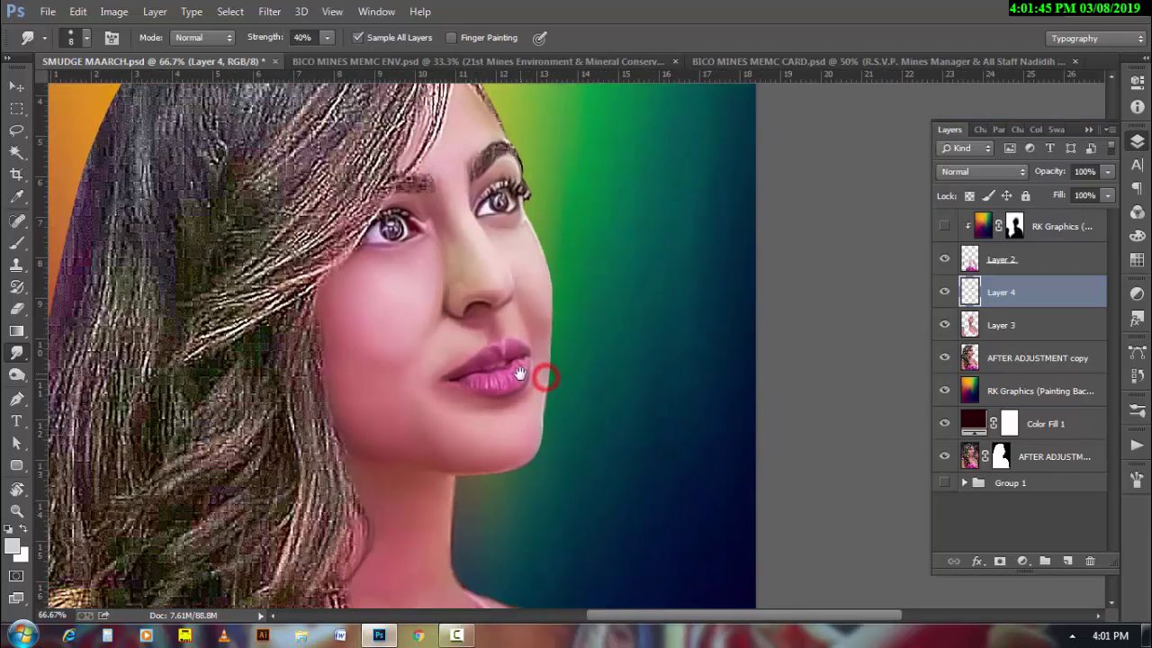
{"action": "scroll", "coordinate": [534, 400], "scroll_direction": "down", "scroll_amount": 1}
{"action": "scroll", "coordinate": [546, 432], "scroll_direction": "down", "scroll_amount": 1}
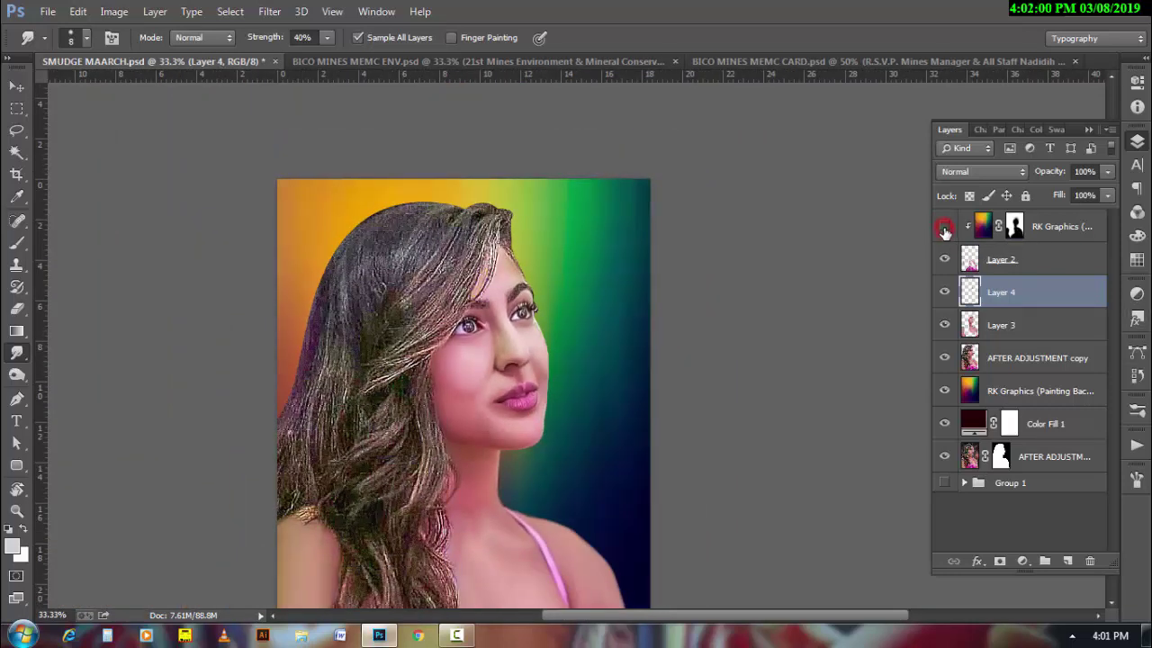
{"action": "left_click", "coordinate": [944, 229]}
{"action": "key", "text": "ctrl+s"}
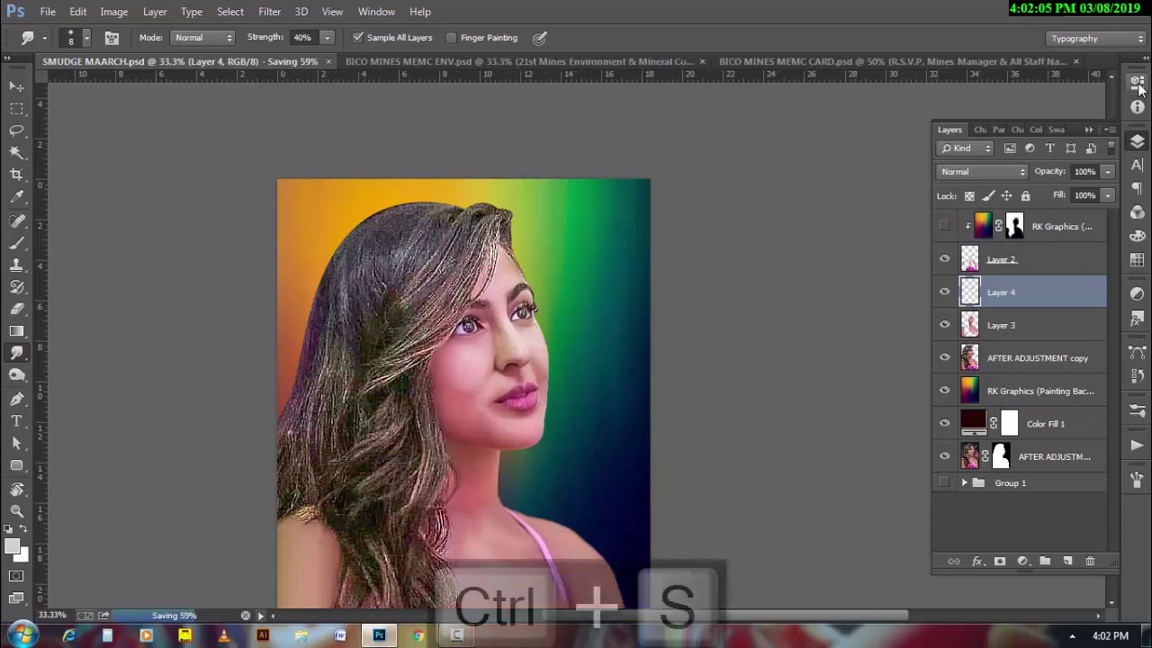
{"action": "left_click", "coordinate": [1069, 259]}
{"action": "right_click", "coordinate": [834, 410]}
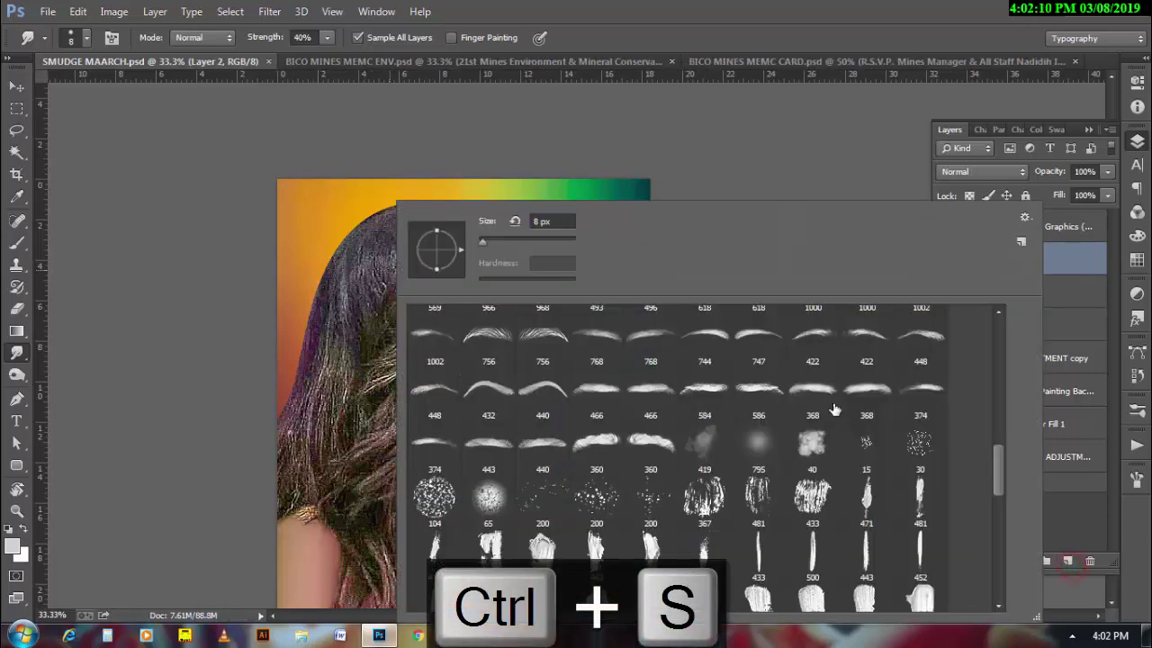
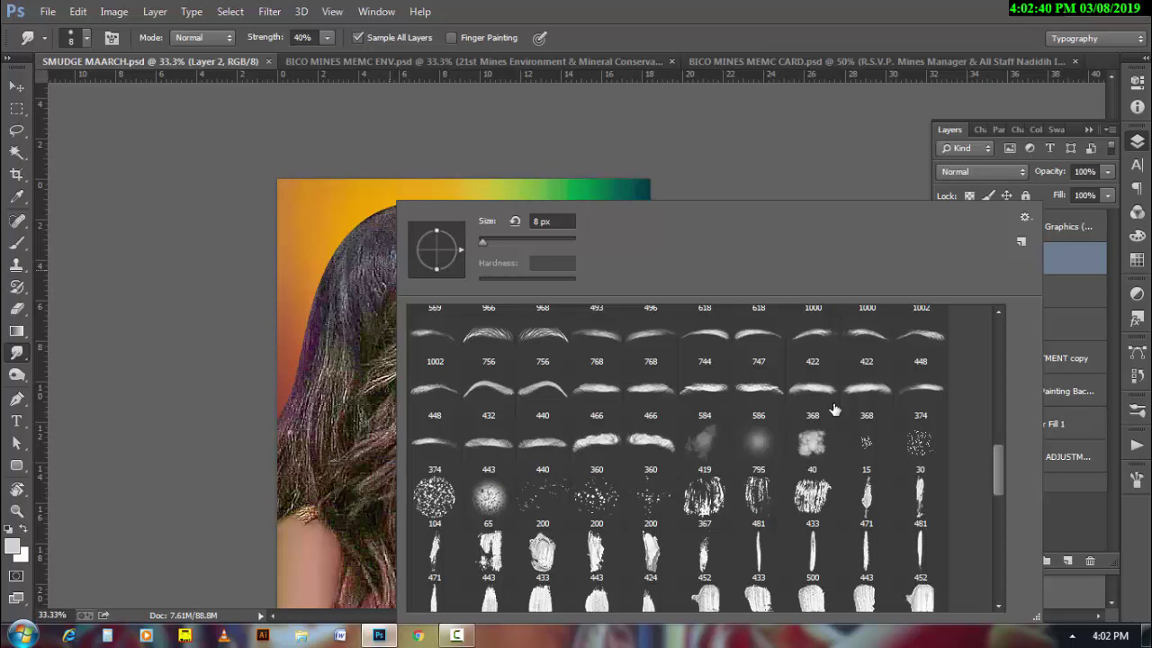
- Choose a new smudge brush preset, zoom to 200% on the hair top, and rotate the view about 60°
{"action": "left_click_drag", "start_coordinate": [998, 464], "coordinate": [1004, 323]}
{"action": "left_click", "coordinate": [540, 380]}
{"action": "left_click", "coordinate": [589, 36]}
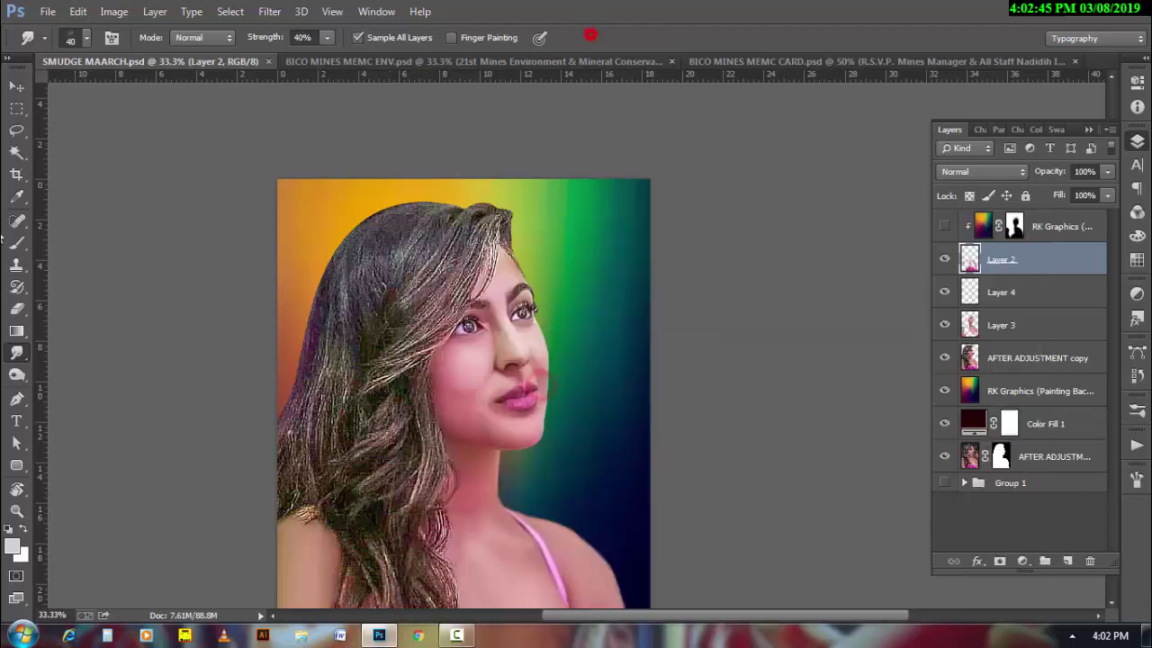
{"action": "left_click", "coordinate": [513, 244], "text": "ctrl"}
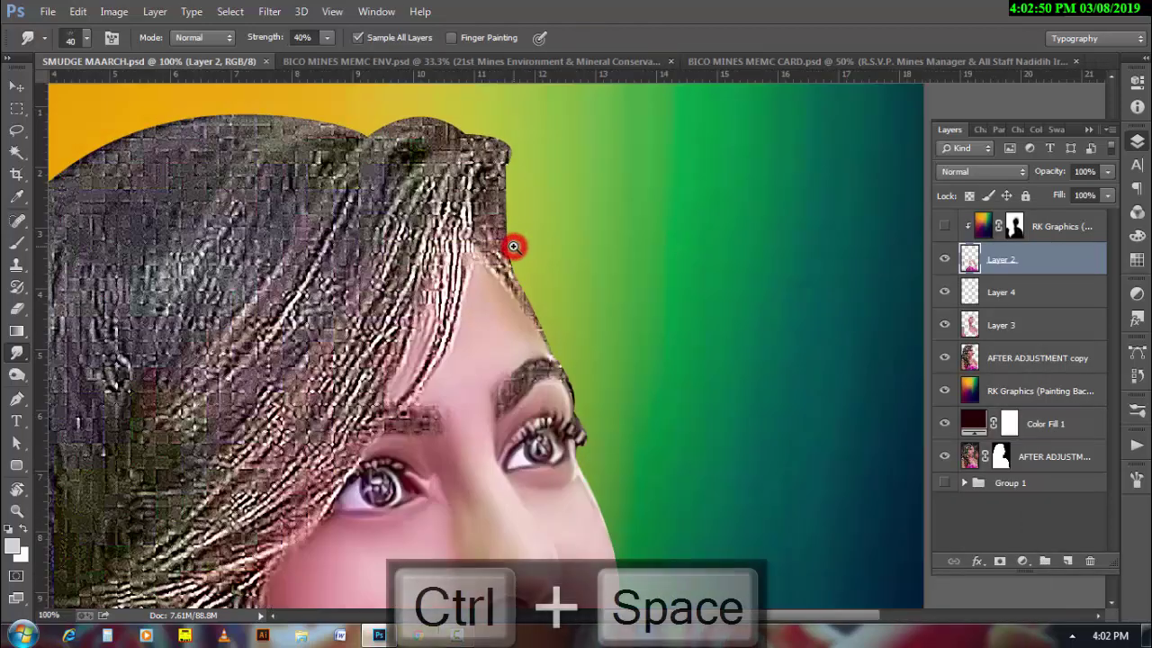
{"action": "left_click", "coordinate": [513, 244], "text": "ctrl"}
{"action": "key", "text": "r"}
{"action": "mouse_move", "coordinate": [438, 440]}
{"action": "left_mouse_down"}
{"action": "mouse_move", "coordinate": [281, 198]}
{"action": "mouse_move", "coordinate": [324, 153]}
{"action": "left_mouse_up"}
{"action": "left_click", "coordinate": [16, 352]}
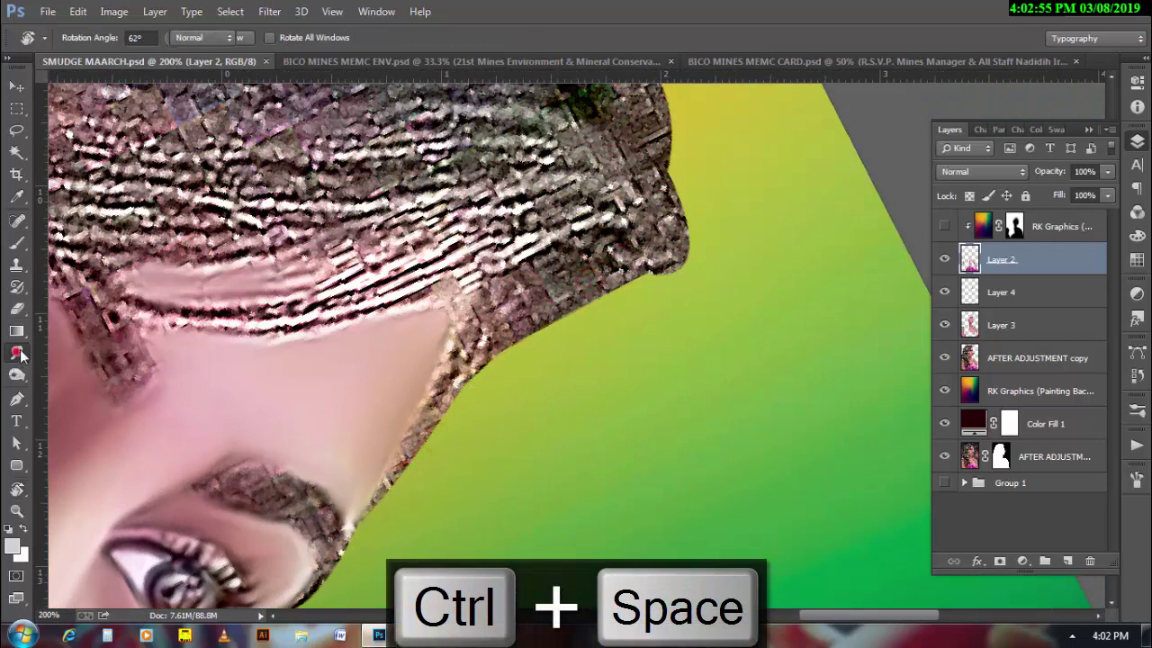
- Smudge the forehead hair edge with brushes 25, 20 and 15, then blend the eye-corner lashes
{"action": "key", "text": "bracketleft"}
{"action": "key", "text": "bracketleft"}
{"action": "key", "text": "bracketleft"}
{"action": "left_click_drag", "start_coordinate": [477, 293], "coordinate": [441, 405]}
{"action": "key", "text": "bracketleft"}
{"action": "mouse_move", "coordinate": [433, 410]}
{"action": "left_mouse_down"}
{"action": "mouse_move", "coordinate": [383, 491]}
{"action": "mouse_move", "coordinate": [464, 313]}
{"action": "mouse_move", "coordinate": [466, 330]}
{"action": "mouse_move", "coordinate": [489, 300]}
{"action": "left_mouse_up"}
{"action": "key", "text": "bracketleft"}
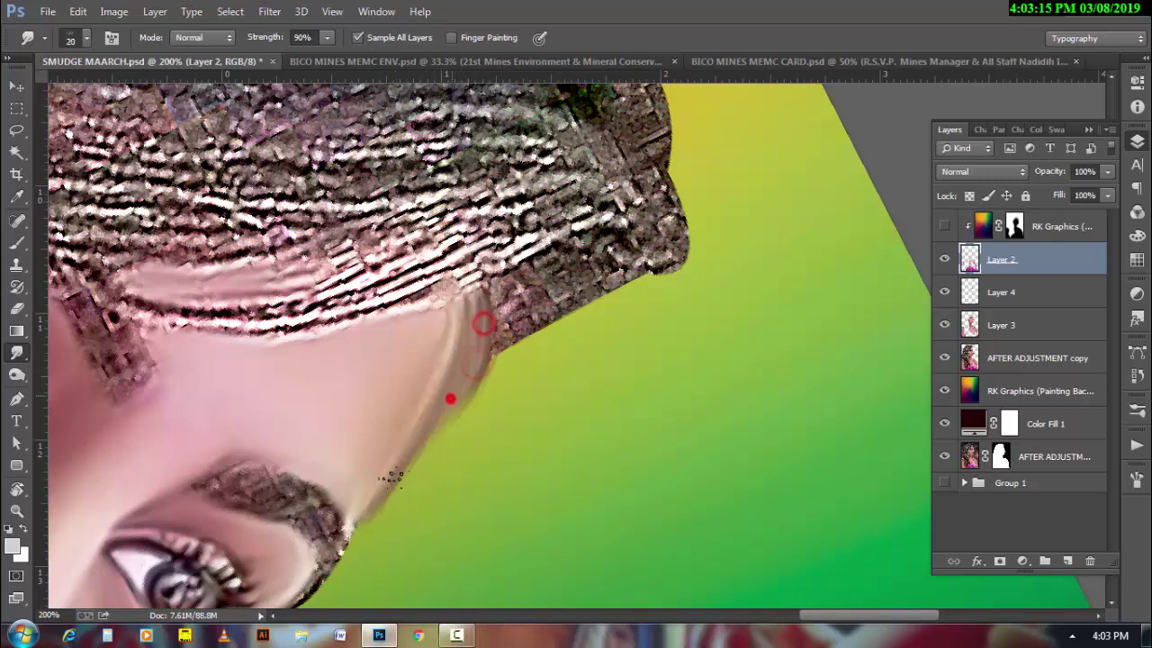
{"action": "left_click_drag", "start_coordinate": [450, 398], "coordinate": [402, 469]}
{"action": "left_click_drag", "start_coordinate": [514, 465], "coordinate": [622, 380]}
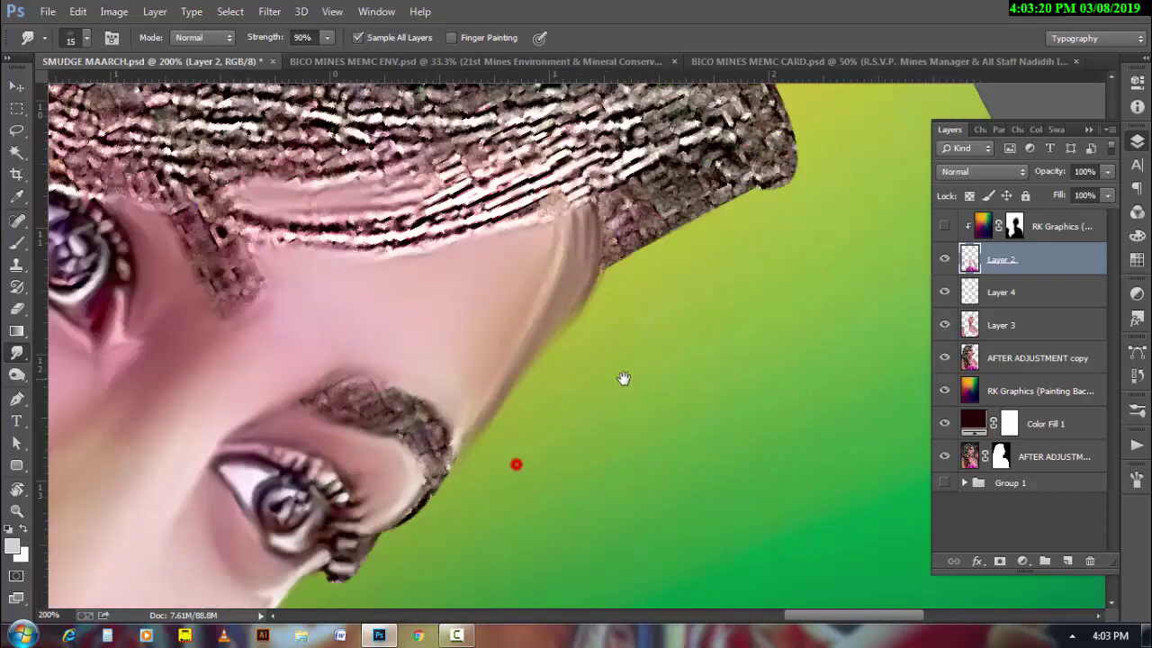
{"action": "left_click_drag", "start_coordinate": [691, 300], "coordinate": [718, 210]}
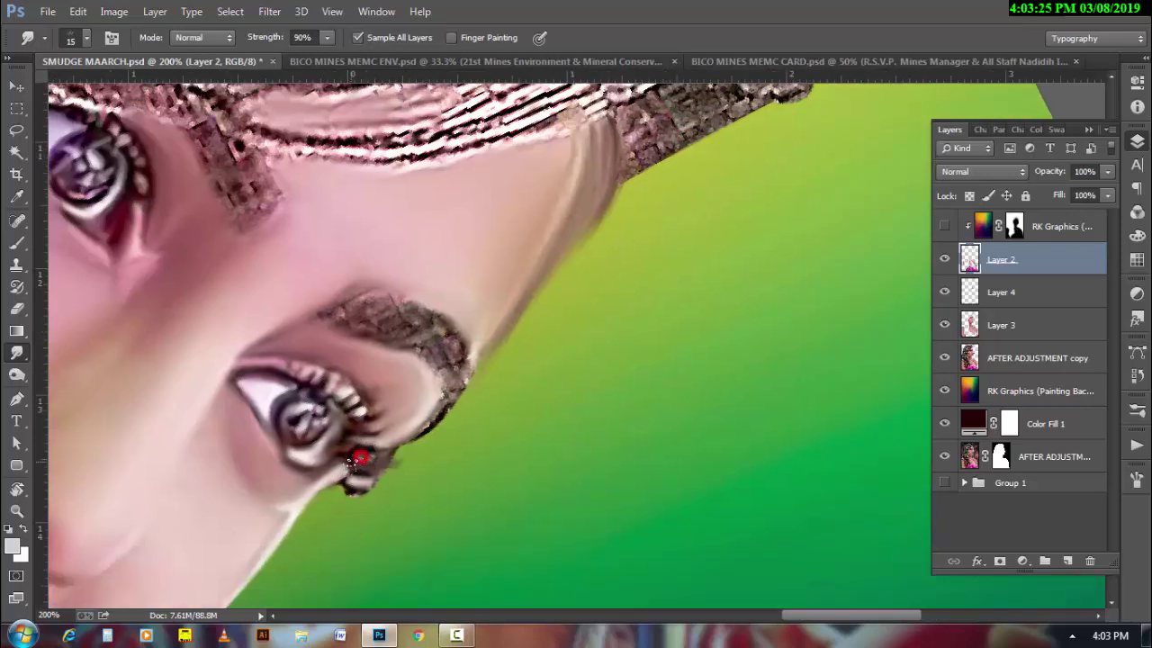
{"action": "mouse_move", "coordinate": [360, 458]}
{"action": "left_mouse_down"}
{"action": "mouse_move", "coordinate": [351, 477]}
{"action": "mouse_move", "coordinate": [379, 454]}
{"action": "left_mouse_up"}
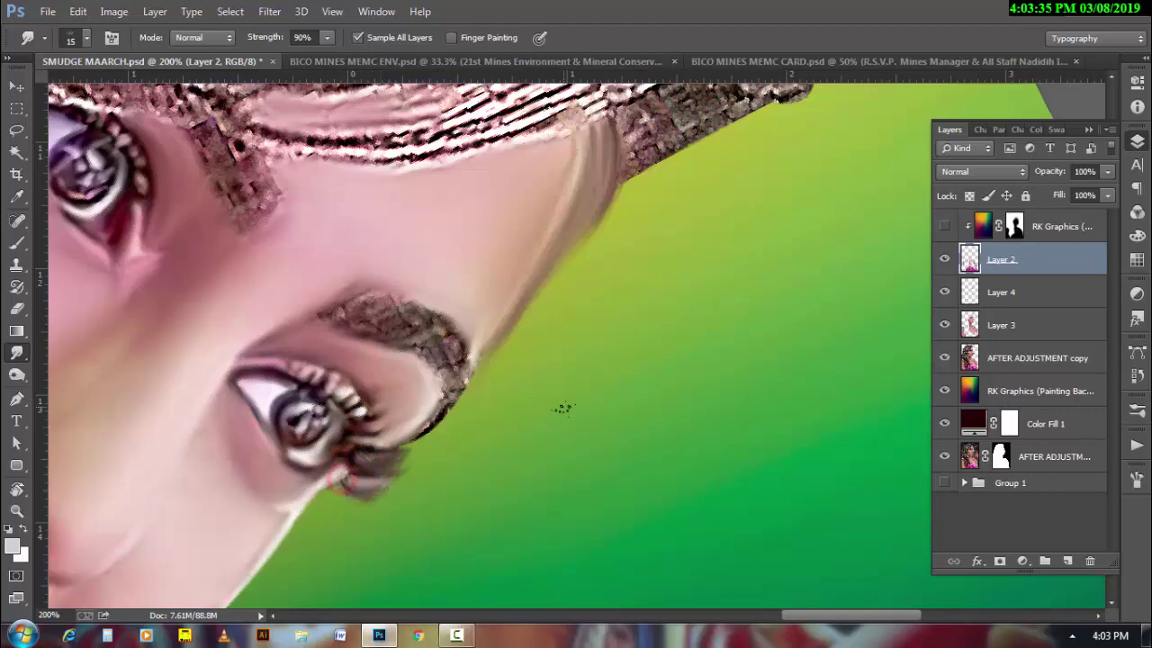
- Rotate the view to about 150° over the top of the hair and save the document
{"action": "left_click_drag", "start_coordinate": [561, 406], "coordinate": [622, 470]}
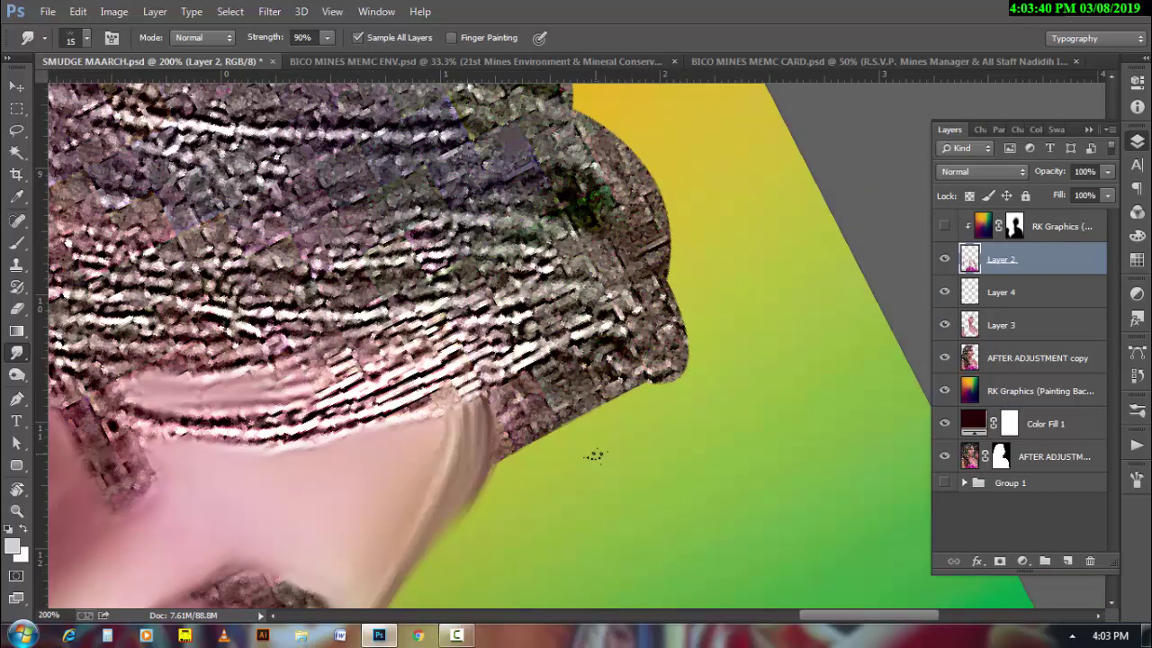
{"action": "key", "text": "r"}
{"action": "left_click_drag", "start_coordinate": [549, 489], "coordinate": [419, 398]}
{"action": "key", "text": "ctrl+s"}
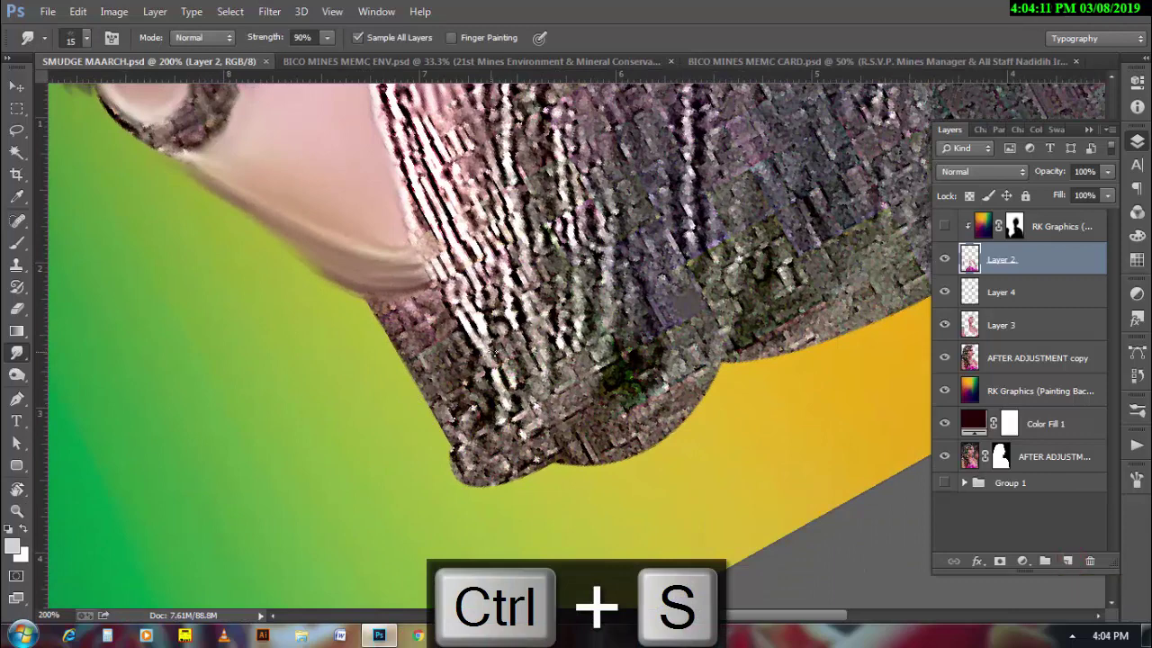
- With a 25 brush, smudge the bottom-left knit hair edge into smooth strands
{"action": "key", "text": "bracketright"}
{"action": "left_click_drag", "start_coordinate": [463, 455], "coordinate": [483, 421]}
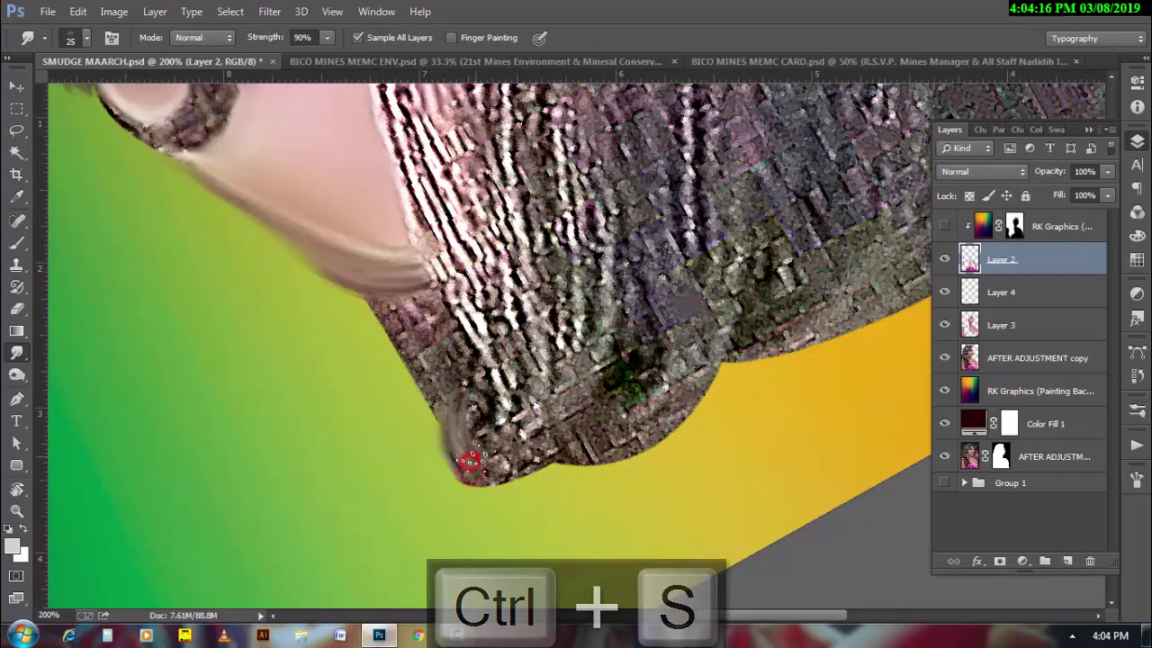
{"action": "left_click_drag", "start_coordinate": [488, 380], "coordinate": [459, 405]}
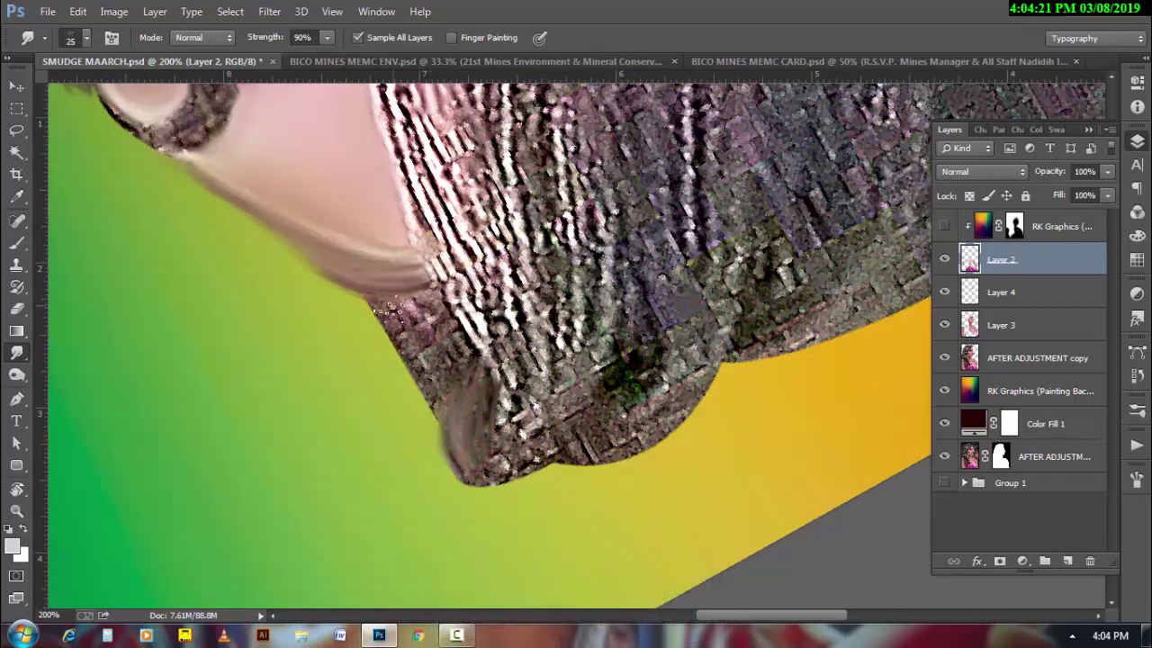
{"action": "mouse_move", "coordinate": [388, 308]}
{"action": "left_mouse_down"}
{"action": "mouse_move", "coordinate": [423, 394]}
{"action": "mouse_move", "coordinate": [450, 347]}
{"action": "mouse_move", "coordinate": [415, 320]}
{"action": "left_mouse_up"}
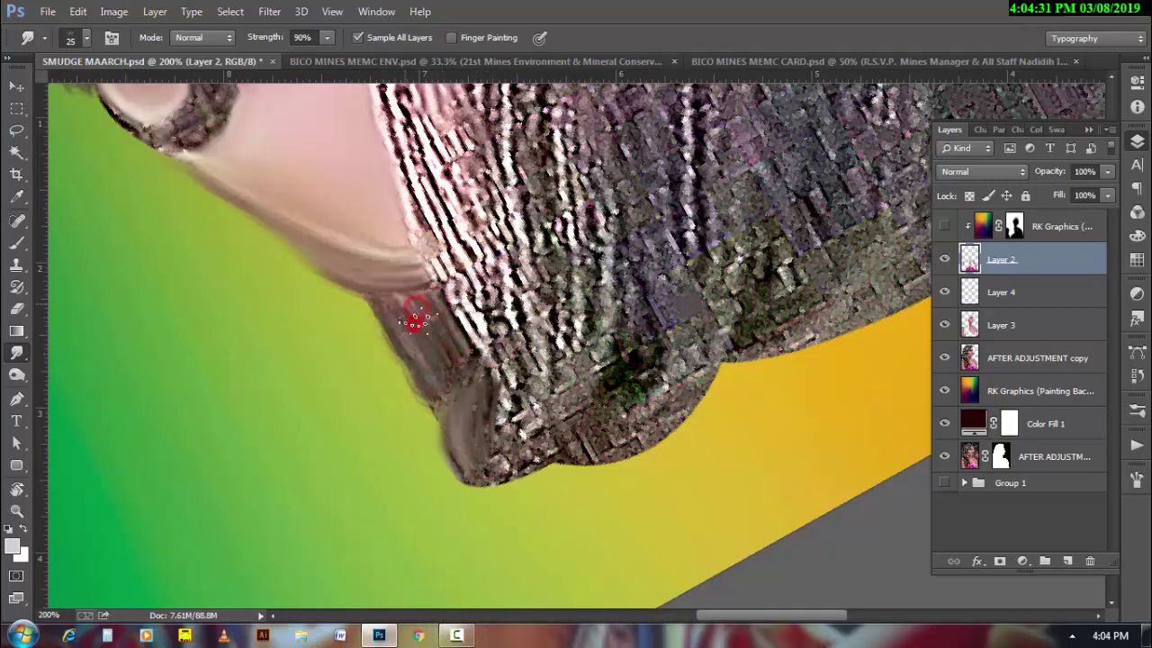
{"action": "mouse_move", "coordinate": [446, 441]}
{"action": "left_mouse_down"}
{"action": "mouse_move", "coordinate": [481, 334]}
{"action": "mouse_move", "coordinate": [513, 445]}
{"action": "mouse_move", "coordinate": [501, 333]}
{"action": "mouse_move", "coordinate": [502, 483]}
{"action": "mouse_move", "coordinate": [507, 458]}
{"action": "mouse_move", "coordinate": [522, 466]}
{"action": "mouse_move", "coordinate": [530, 429]}
{"action": "mouse_move", "coordinate": [540, 430]}
{"action": "left_mouse_up"}
- Smudge the lower-left strands at size 20, then draw new strands upward from the tip at size 30
{"action": "key", "text": "bracketleft"}
{"action": "left_click_drag", "start_coordinate": [457, 483], "coordinate": [437, 301]}
{"action": "key", "text": "bracketright"}
{"action": "left_click_drag", "start_coordinate": [541, 456], "coordinate": [601, 256]}
{"action": "left_click_drag", "start_coordinate": [568, 407], "coordinate": [614, 176]}
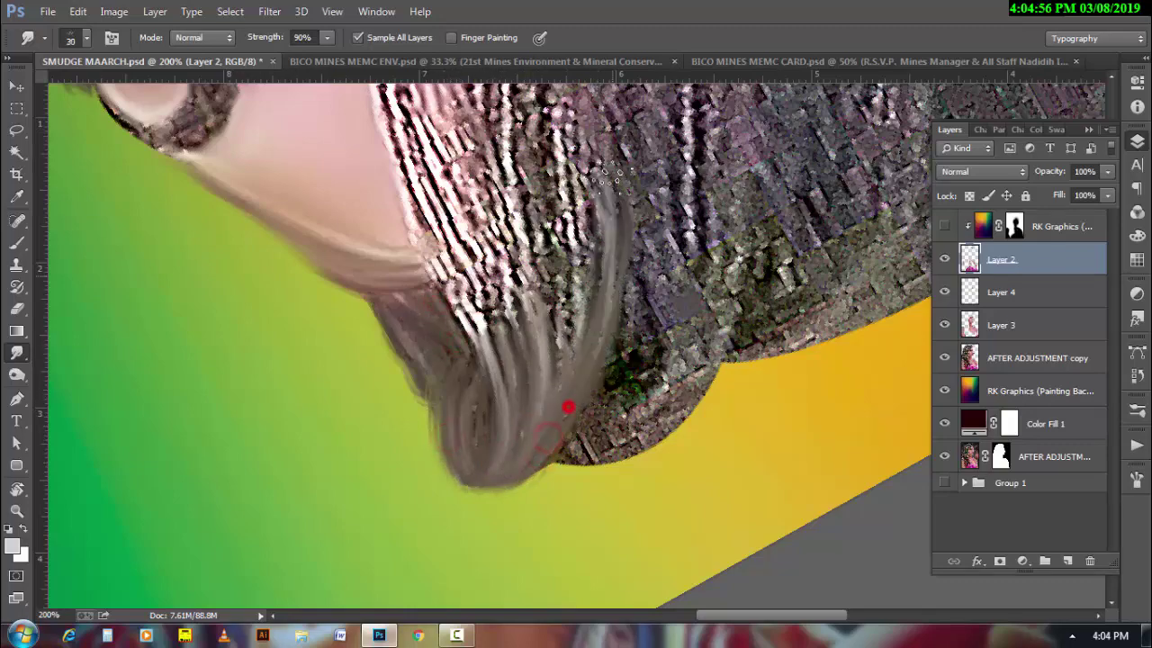
- Turn the view roughly upside-down and spread grey hair tones down the left hair edge with brushes 25–30
{"action": "key", "text": "r"}
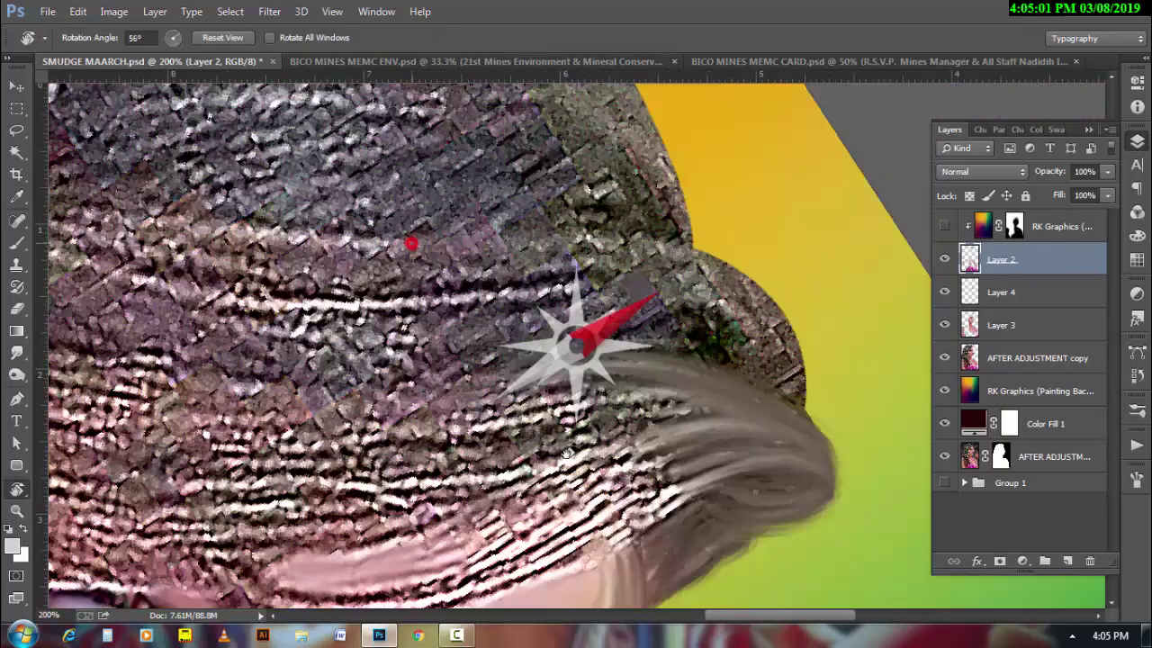
{"action": "mouse_move", "coordinate": [567, 407]}
{"action": "left_mouse_down"}
{"action": "mouse_move", "coordinate": [534, 365]}
{"action": "mouse_move", "coordinate": [369, 356]}
{"action": "left_mouse_up"}
{"action": "left_click", "coordinate": [18, 352]}
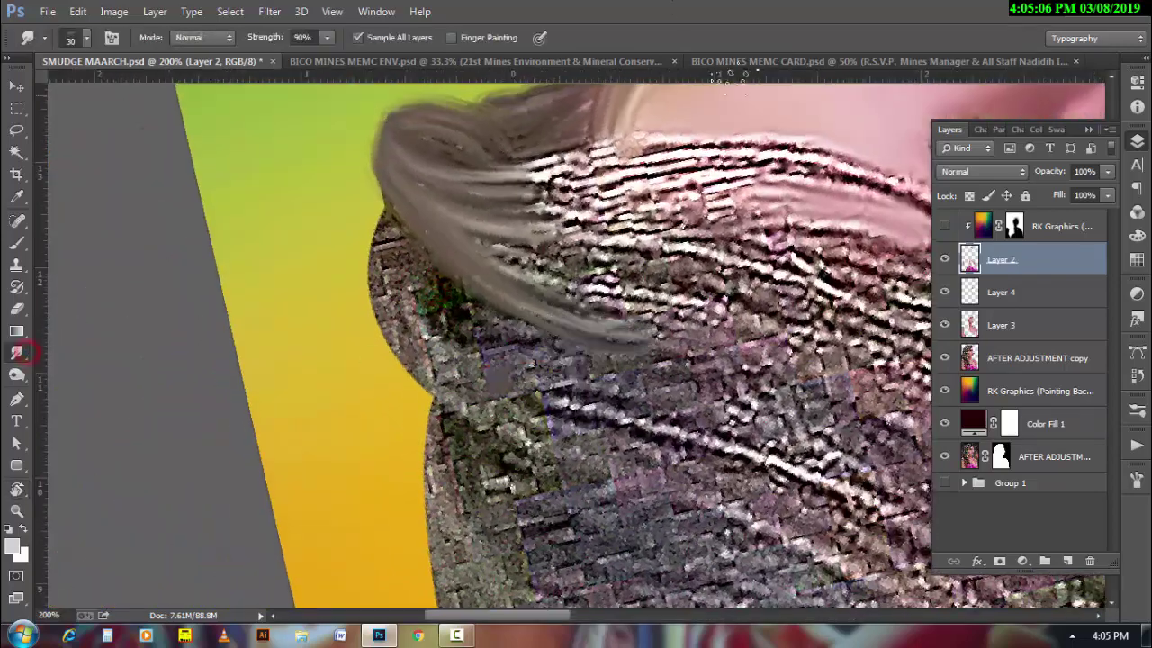
{"action": "key", "text": "bracketright"}
{"action": "key", "text": "bracketright"}
{"action": "mouse_move", "coordinate": [384, 214]}
{"action": "left_mouse_down"}
{"action": "mouse_move", "coordinate": [367, 243]}
{"action": "mouse_move", "coordinate": [373, 298]}
{"action": "left_mouse_up"}
{"action": "mouse_move", "coordinate": [405, 341]}
{"action": "left_mouse_down"}
{"action": "mouse_move", "coordinate": [488, 342]}
{"action": "mouse_move", "coordinate": [450, 302]}
{"action": "mouse_move", "coordinate": [450, 368]}
{"action": "mouse_move", "coordinate": [393, 244]}
{"action": "mouse_move", "coordinate": [467, 340]}
{"action": "left_mouse_up"}
{"action": "key", "text": "bracketright"}
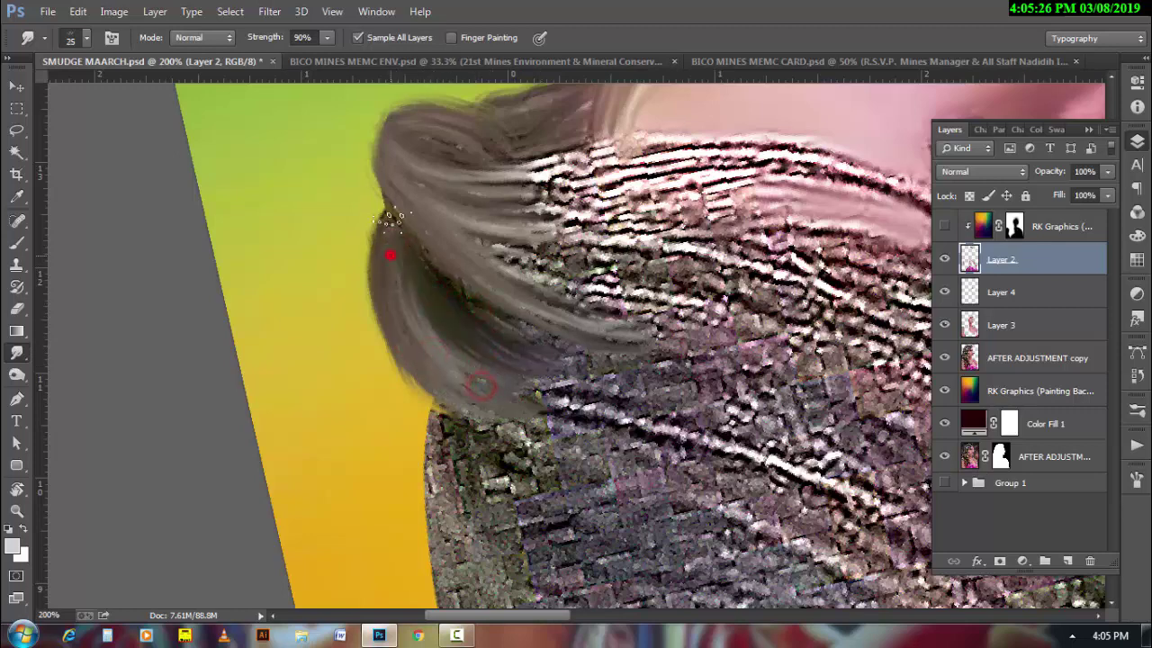
{"action": "mouse_move", "coordinate": [378, 209]}
{"action": "left_mouse_down"}
{"action": "mouse_move", "coordinate": [378, 290]}
{"action": "mouse_move", "coordinate": [437, 457]}
{"action": "mouse_move", "coordinate": [450, 405]}
{"action": "mouse_move", "coordinate": [501, 404]}
{"action": "mouse_move", "coordinate": [570, 375]}
{"action": "left_mouse_up"}
- Rotate the view to about -28° and streak the speckled hair upward along the face edge
{"action": "key", "text": "r"}
{"action": "mouse_move", "coordinate": [425, 240]}
{"action": "left_mouse_down"}
{"action": "mouse_move", "coordinate": [345, 227]}
{"action": "mouse_move", "coordinate": [423, 135]}
{"action": "left_mouse_up"}
{"action": "scroll", "coordinate": [270, 360], "scroll_direction": "up", "scroll_amount": 2}
{"action": "left_click", "coordinate": [20, 356]}
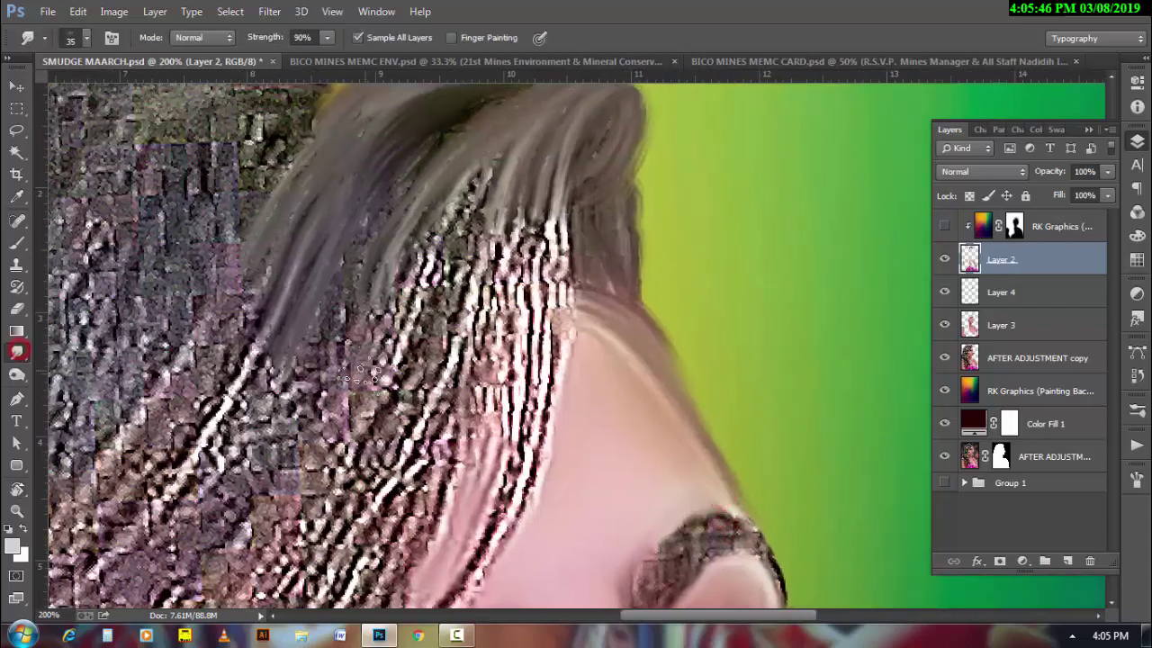
{"action": "left_click_drag", "start_coordinate": [459, 459], "coordinate": [504, 324]}
{"action": "left_click_drag", "start_coordinate": [501, 471], "coordinate": [562, 270]}
{"action": "mouse_move", "coordinate": [533, 367]}
{"action": "left_mouse_down"}
{"action": "mouse_move", "coordinate": [540, 158]}
{"action": "mouse_move", "coordinate": [560, 124]}
{"action": "left_mouse_up"}
- With brushes 35–40, pull hair strands down the face edge and toward the crown
{"action": "key", "text": "bracketleft"}
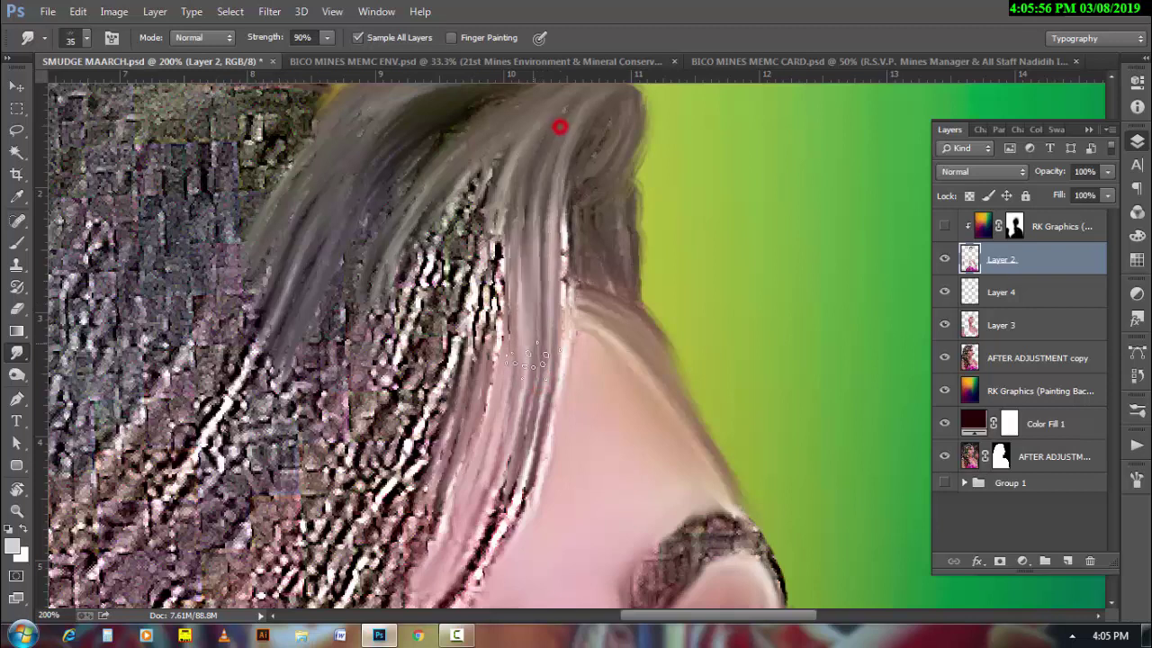
{"action": "mouse_move", "coordinate": [537, 402]}
{"action": "left_mouse_down"}
{"action": "mouse_move", "coordinate": [554, 155]}
{"action": "mouse_move", "coordinate": [486, 553]}
{"action": "left_mouse_up"}
{"action": "key", "text": "bracketright"}
{"action": "left_click_drag", "start_coordinate": [514, 475], "coordinate": [432, 612]}
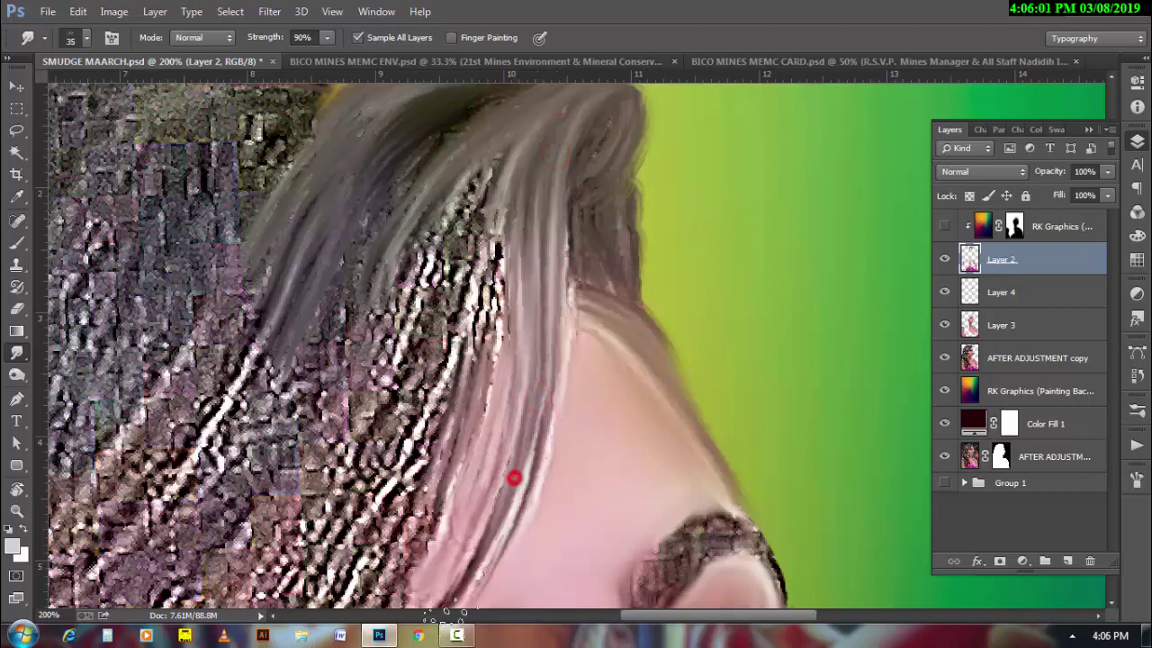
{"action": "left_click_drag", "start_coordinate": [506, 506], "coordinate": [431, 608]}
{"action": "left_click_drag", "start_coordinate": [452, 450], "coordinate": [383, 603]}
{"action": "left_click_drag", "start_coordinate": [422, 531], "coordinate": [504, 302]}
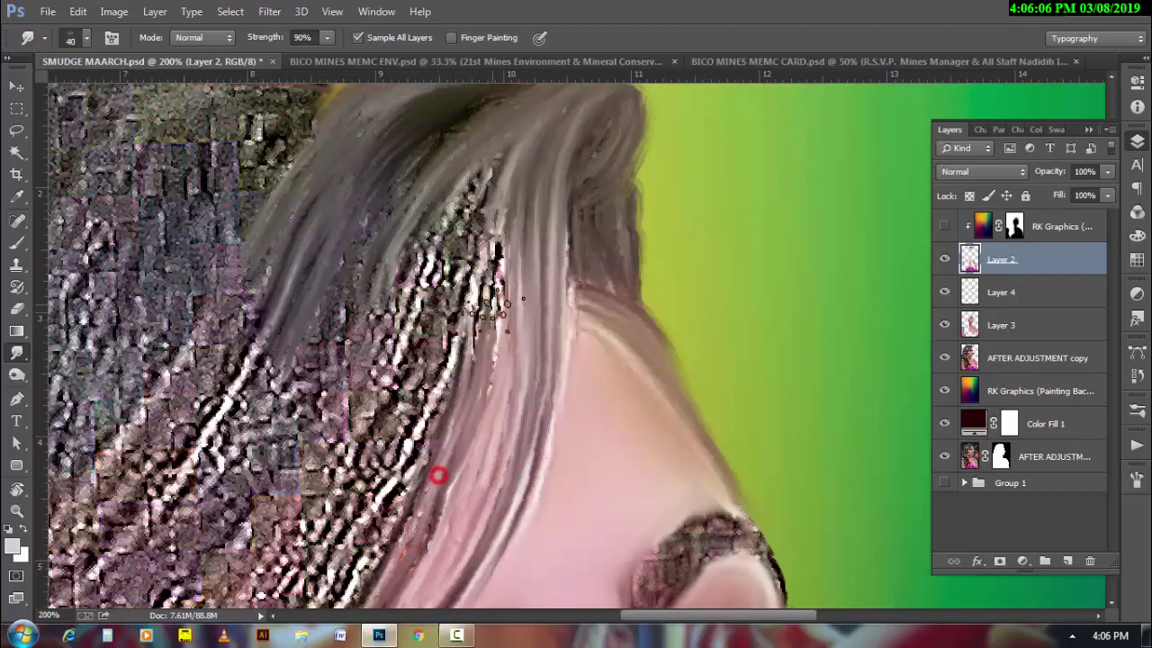
{"action": "mouse_move", "coordinate": [440, 475]}
{"action": "left_mouse_down"}
{"action": "mouse_move", "coordinate": [513, 170]}
{"action": "mouse_move", "coordinate": [454, 454]}
{"action": "left_mouse_up"}
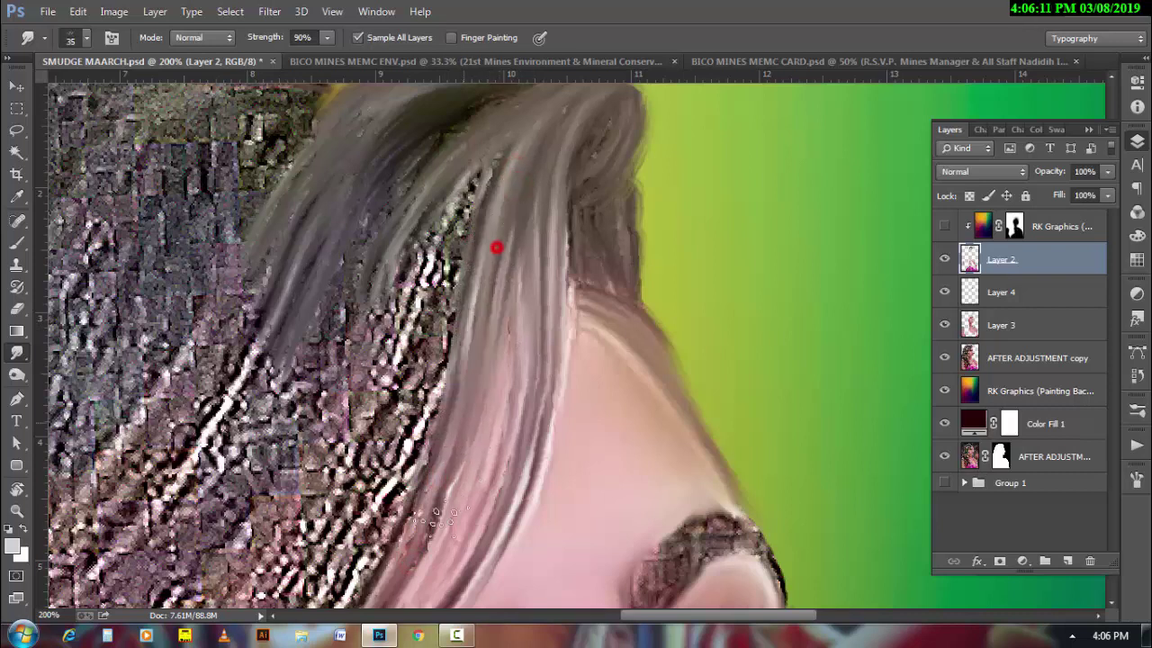
- Reshape the face-edge strands and smooth the remaining textured hair with a 30 brush
{"action": "left_click_drag", "start_coordinate": [495, 246], "coordinate": [423, 558]}
{"action": "mouse_move", "coordinate": [438, 492]}
{"action": "left_mouse_down"}
{"action": "mouse_move", "coordinate": [391, 265]}
{"action": "mouse_move", "coordinate": [306, 450]}
{"action": "mouse_move", "coordinate": [207, 603]}
{"action": "left_mouse_up"}
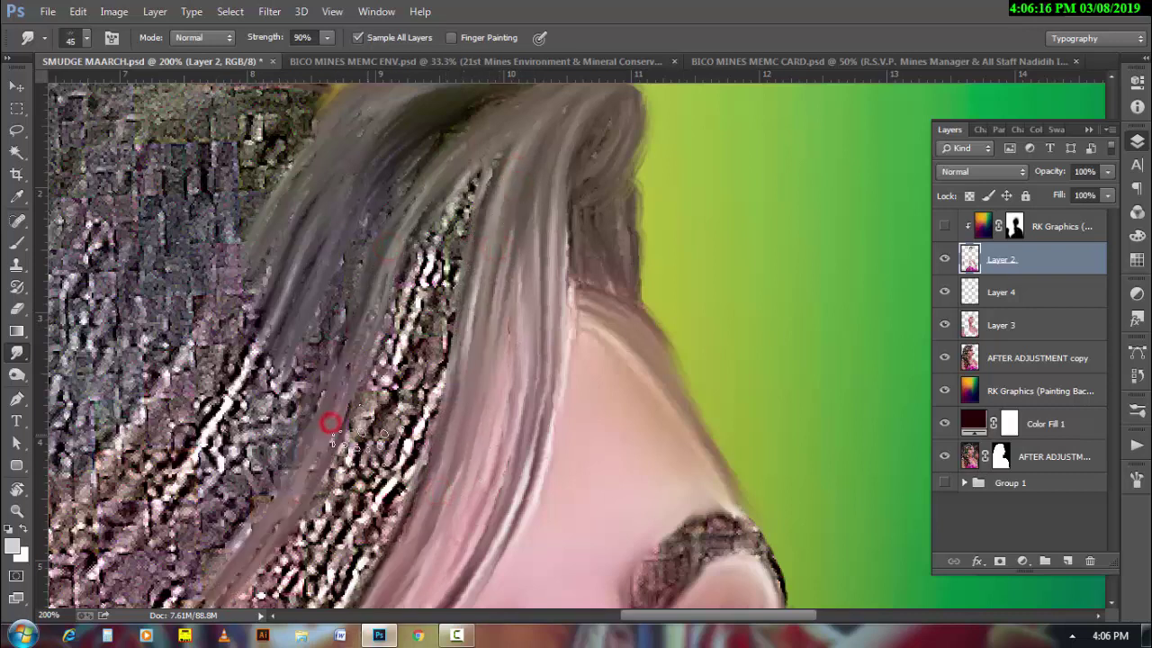
{"action": "left_click_drag", "start_coordinate": [365, 441], "coordinate": [270, 608]}
{"action": "left_click_drag", "start_coordinate": [407, 436], "coordinate": [324, 608]}
{"action": "key", "text": "bracketleft"}
{"action": "left_click_drag", "start_coordinate": [483, 168], "coordinate": [387, 369]}
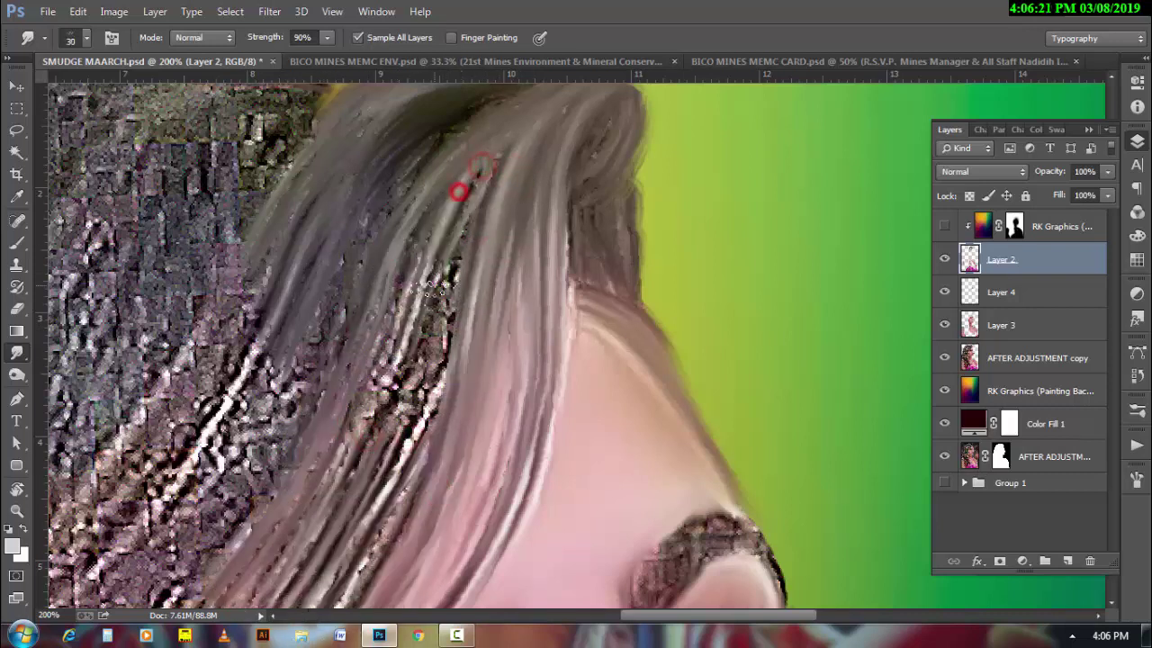
{"action": "left_click_drag", "start_coordinate": [463, 188], "coordinate": [333, 472]}
{"action": "left_click_drag", "start_coordinate": [432, 264], "coordinate": [342, 459]}
{"action": "left_click_drag", "start_coordinate": [444, 219], "coordinate": [423, 468]}
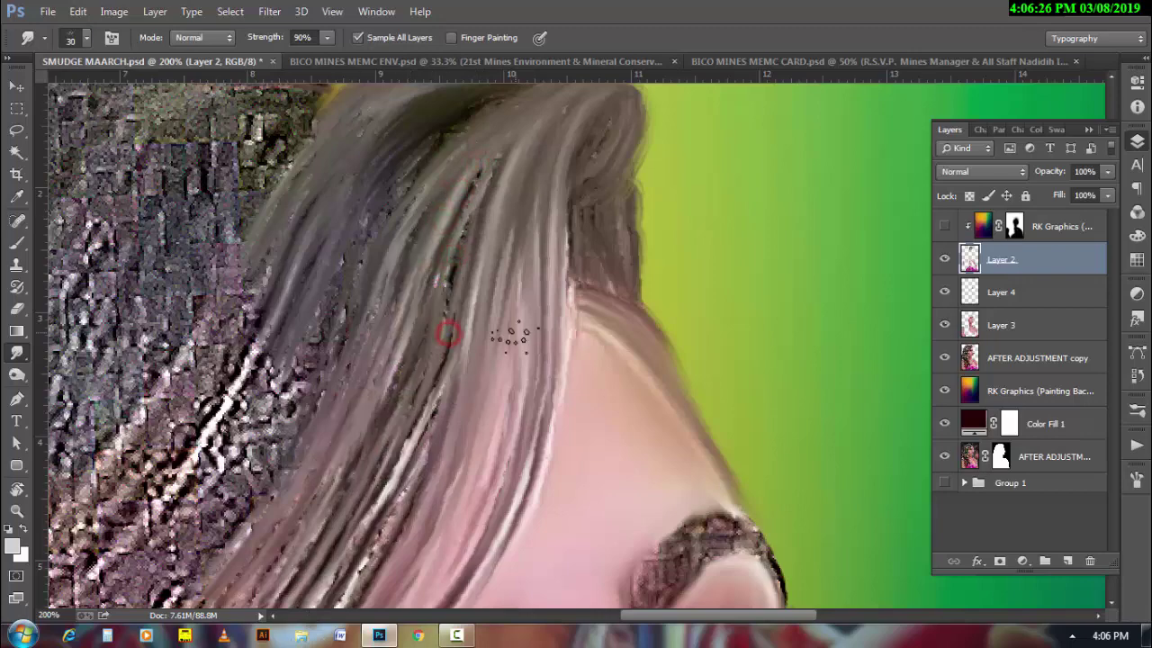
{"action": "key", "text": "ctrl+minus"}
- Rotate the view to about -26° and smudge the hair left of the eye downward at sizes 45–50
{"action": "key", "text": "r"}
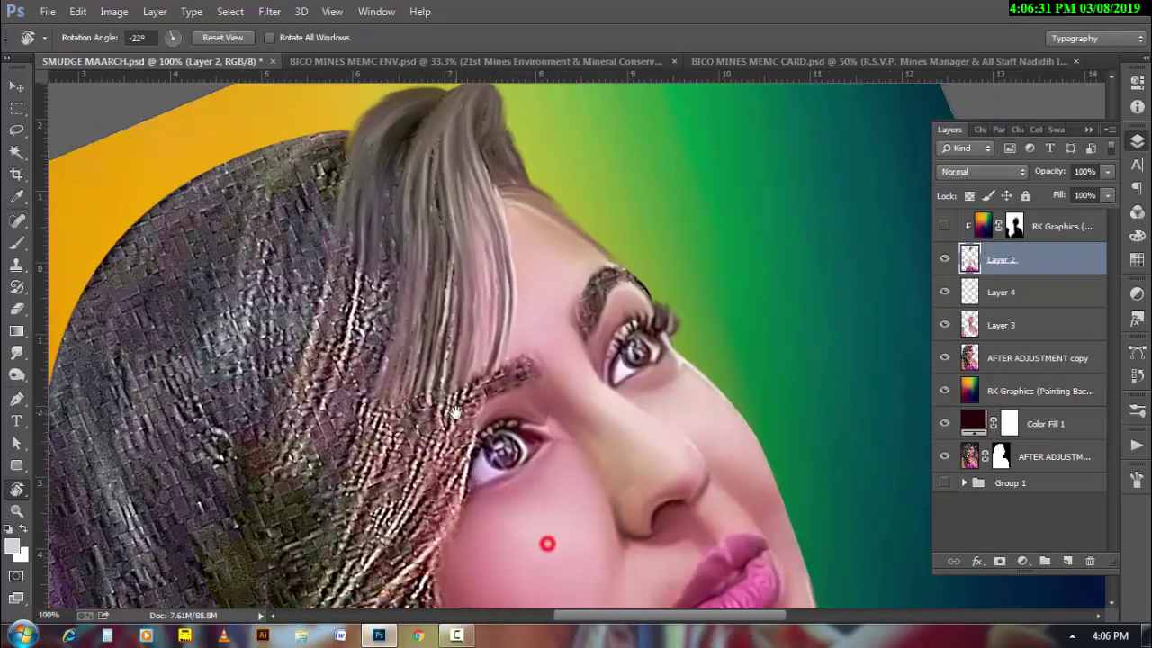
{"action": "left_click_drag", "start_coordinate": [378, 421], "coordinate": [146, 365]}
{"action": "left_click", "coordinate": [18, 352]}
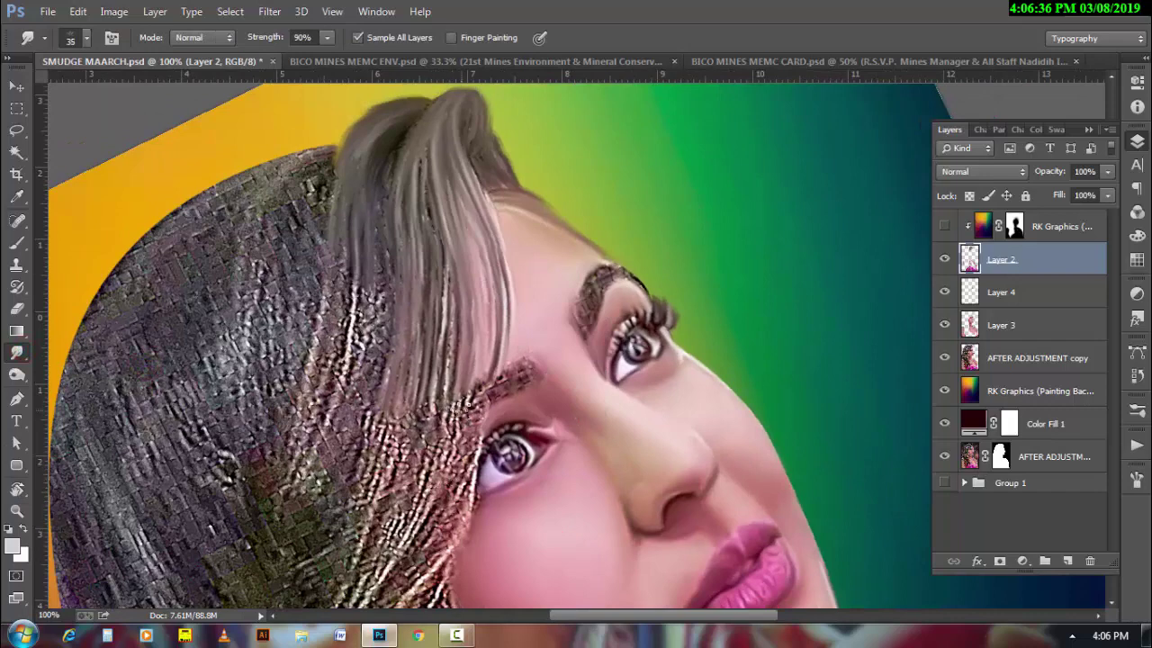
{"action": "left_click_drag", "start_coordinate": [457, 385], "coordinate": [405, 527]}
{"action": "key", "text": "bracketright"}
{"action": "left_click_drag", "start_coordinate": [450, 400], "coordinate": [396, 518]}
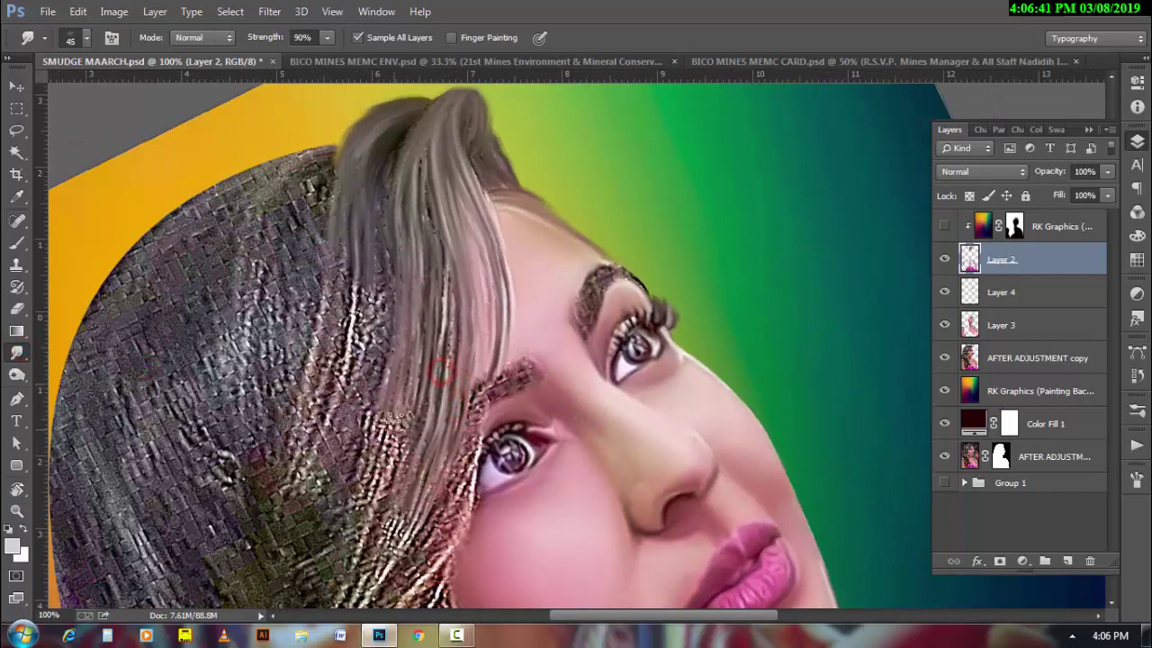
{"action": "key", "text": "bracketright"}
{"action": "mouse_move", "coordinate": [400, 387]}
{"action": "left_mouse_down"}
{"action": "mouse_move", "coordinate": [360, 485]}
{"action": "mouse_move", "coordinate": [342, 602]}
{"action": "mouse_move", "coordinate": [360, 603]}
{"action": "left_mouse_up"}
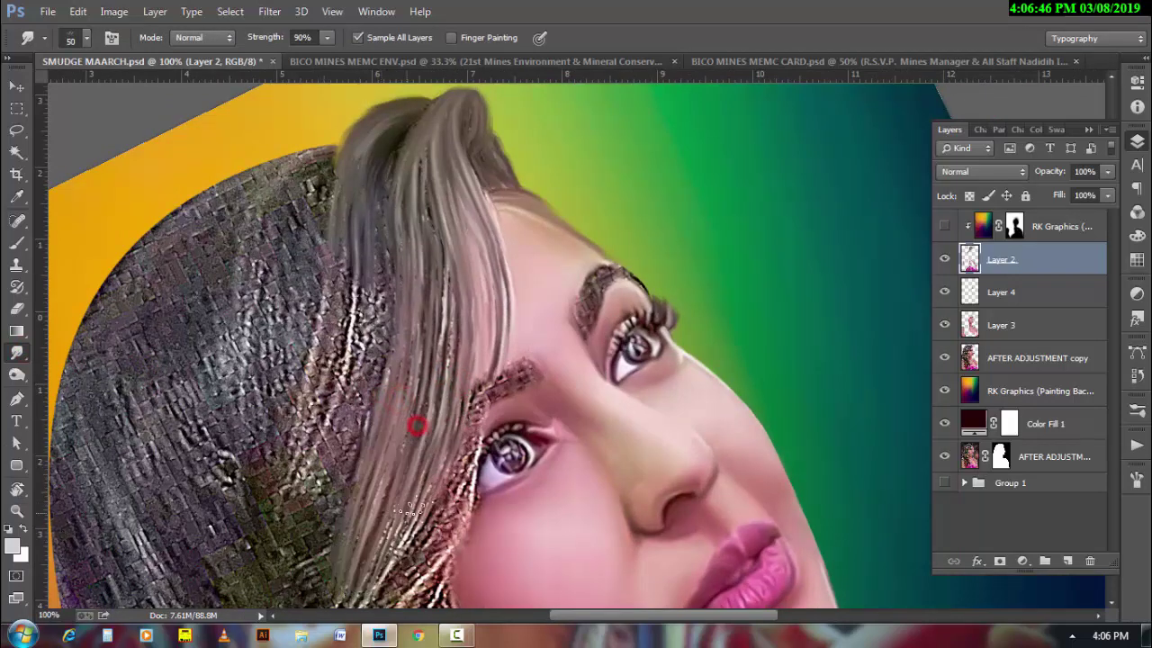
{"action": "left_click_drag", "start_coordinate": [417, 427], "coordinate": [365, 603]}
- Smudge strands along the hair edge by the eye, near the head top, and along the scarf
{"action": "key", "text": "bracketright"}
{"action": "key", "text": "bracketright"}
{"action": "key", "text": "bracketright"}
{"action": "mouse_move", "coordinate": [496, 364]}
{"action": "left_mouse_down"}
{"action": "mouse_move", "coordinate": [414, 563]}
{"action": "mouse_move", "coordinate": [438, 573]}
{"action": "left_mouse_up"}
{"action": "key", "text": "bracketright"}
{"action": "key", "text": "bracketright"}
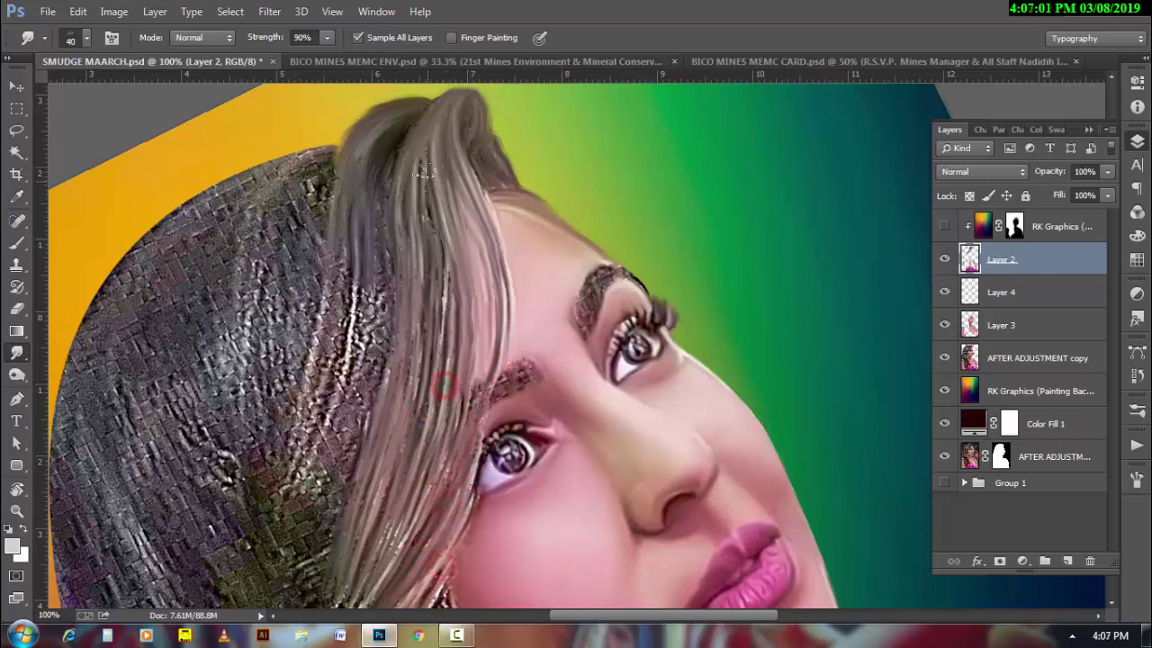
{"action": "left_click_drag", "start_coordinate": [422, 144], "coordinate": [406, 175]}
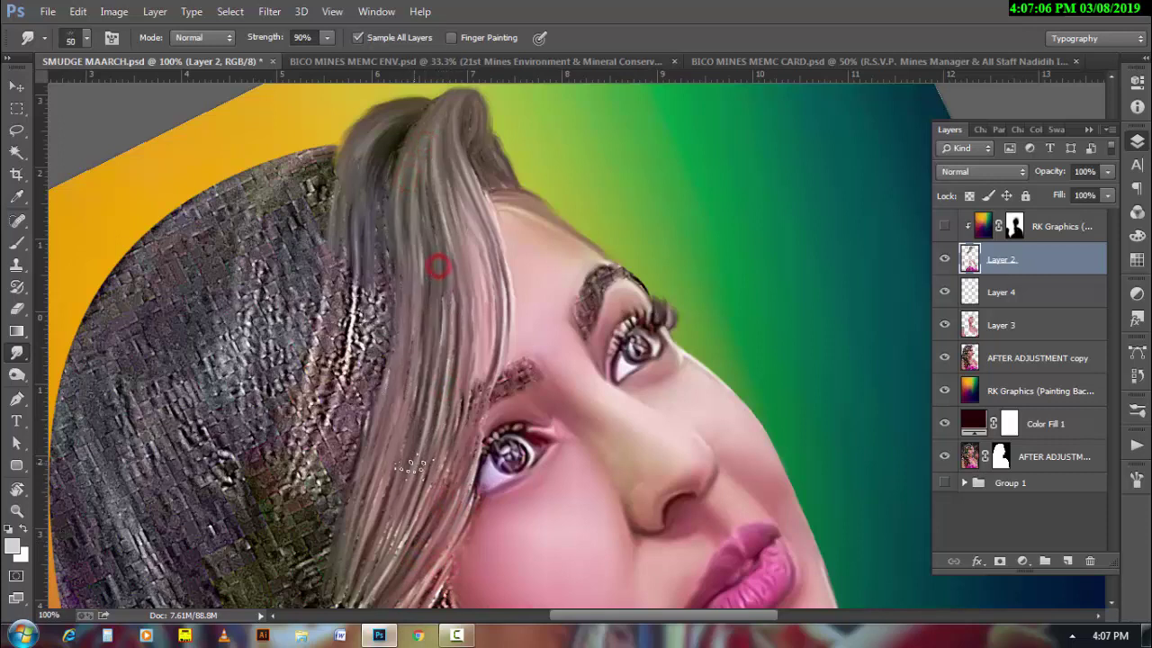
{"action": "left_click_drag", "start_coordinate": [436, 266], "coordinate": [347, 586]}
{"action": "key", "text": "bracketleft"}
{"action": "key", "text": "bracketright"}
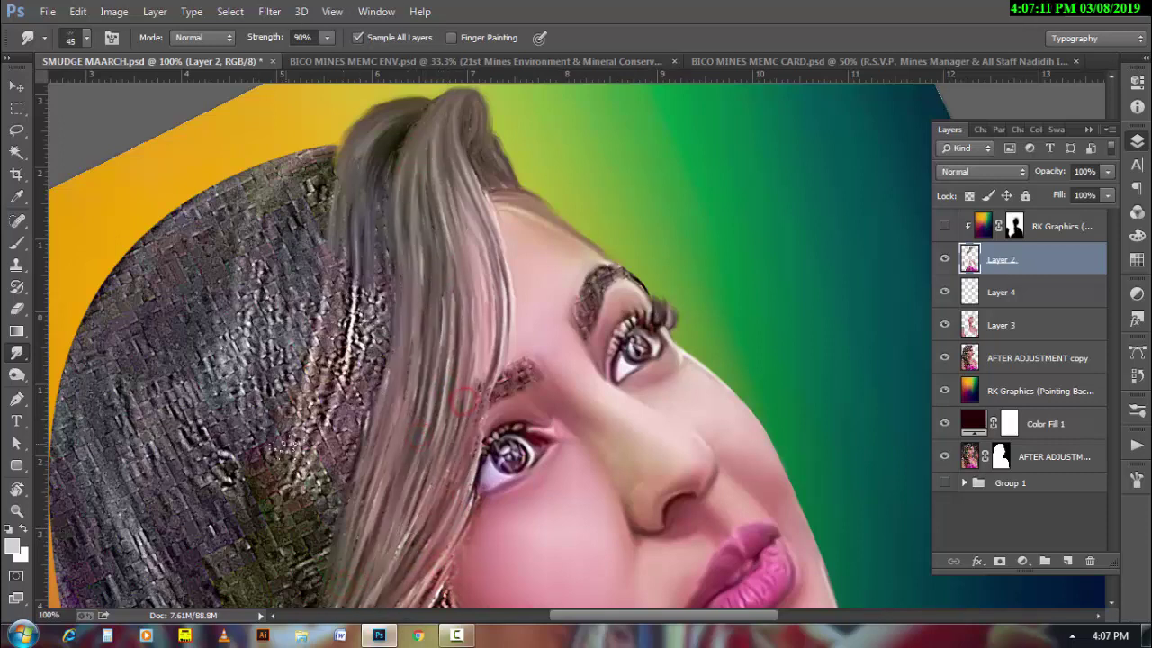
{"action": "mouse_move", "coordinate": [297, 486]}
{"action": "left_mouse_down"}
{"action": "mouse_move", "coordinate": [283, 399]}
{"action": "mouse_move", "coordinate": [347, 339]}
{"action": "mouse_move", "coordinate": [326, 465]}
{"action": "mouse_move", "coordinate": [358, 394]}
{"action": "left_mouse_up"}
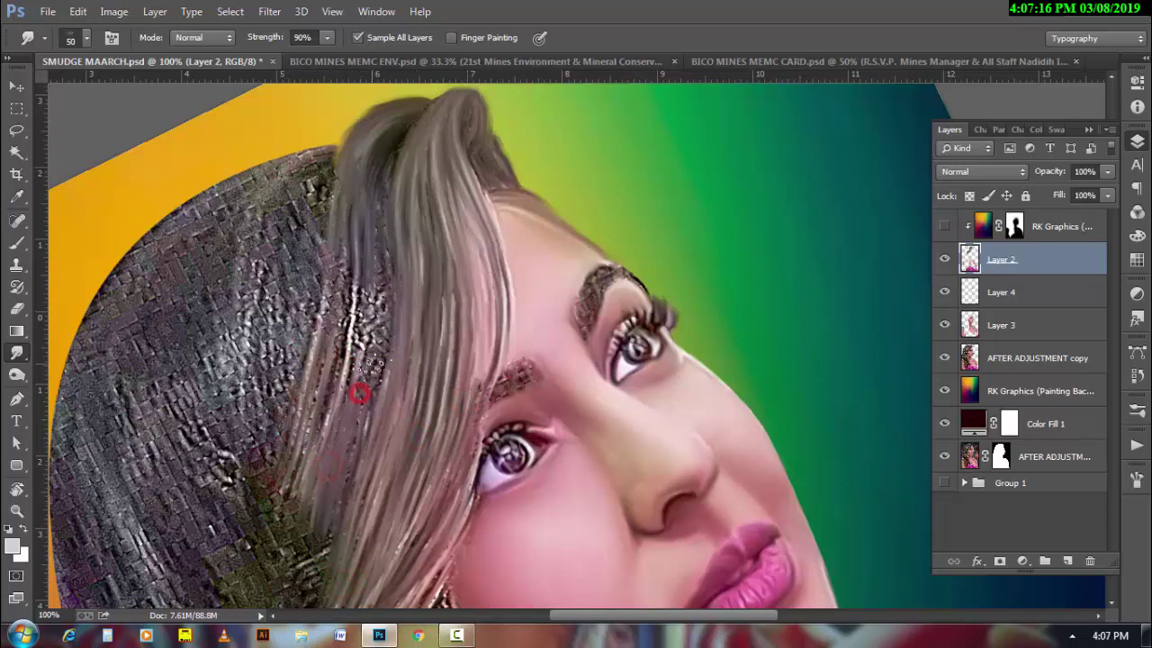
- Smooth the hair-edge strands beside the face, temple and eye with a 50 brush
{"action": "left_click_drag", "start_coordinate": [337, 281], "coordinate": [336, 385]}
{"action": "left_click_drag", "start_coordinate": [334, 244], "coordinate": [323, 419]}
{"action": "left_click_drag", "start_coordinate": [369, 265], "coordinate": [378, 387]}
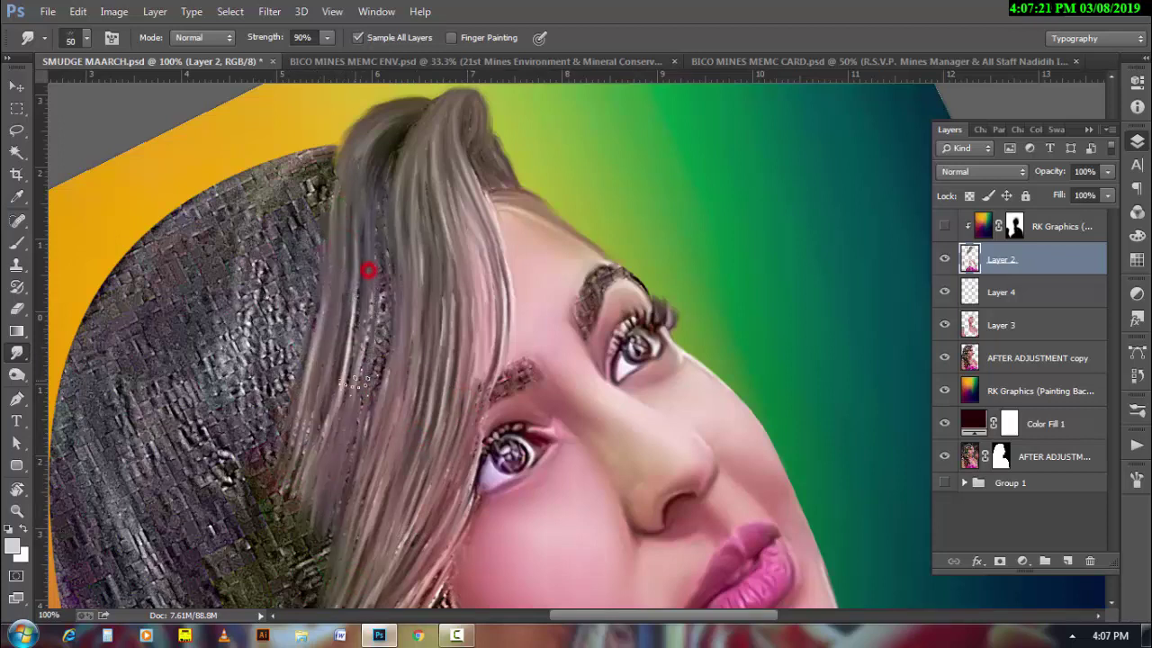
{"action": "mouse_move", "coordinate": [381, 205]}
{"action": "left_mouse_down"}
{"action": "mouse_move", "coordinate": [369, 423]}
{"action": "mouse_move", "coordinate": [302, 504]}
{"action": "mouse_move", "coordinate": [320, 576]}
{"action": "left_mouse_up"}
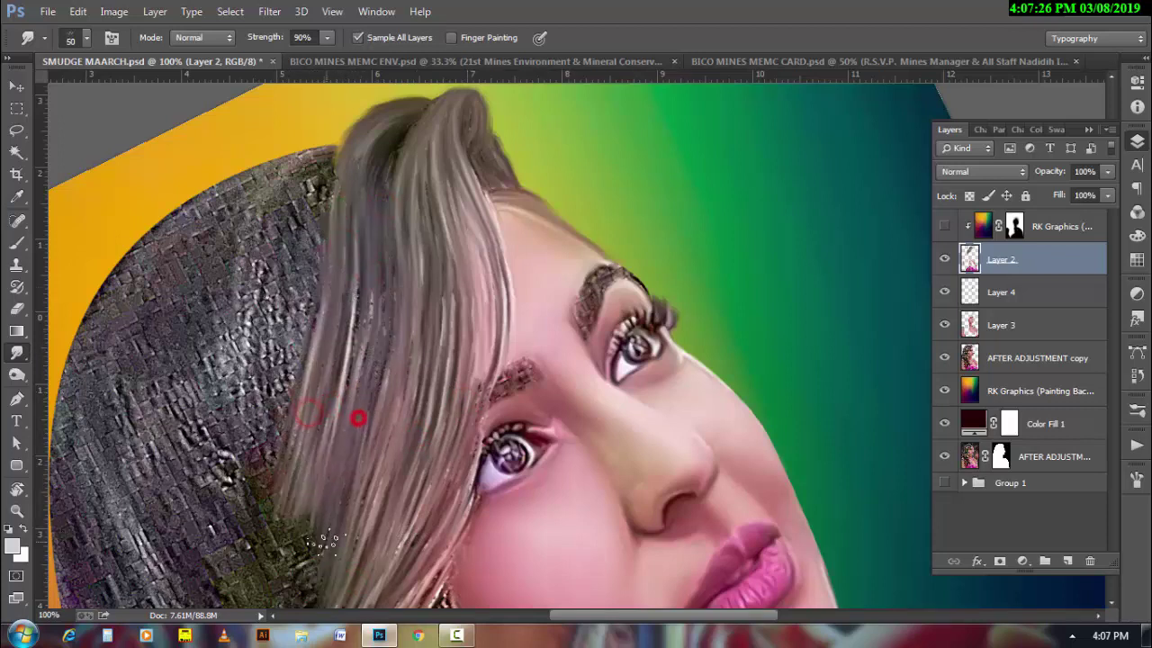
{"action": "mouse_move", "coordinate": [357, 417]}
{"action": "left_mouse_down"}
{"action": "mouse_move", "coordinate": [310, 522]}
{"action": "mouse_move", "coordinate": [284, 529]}
{"action": "left_mouse_up"}
{"action": "left_click_drag", "start_coordinate": [349, 276], "coordinate": [352, 148]}
{"action": "key", "text": "bracketleft"}
{"action": "key", "text": "bracketright"}
{"action": "mouse_move", "coordinate": [360, 274]}
{"action": "left_mouse_down"}
{"action": "mouse_move", "coordinate": [344, 387]}
{"action": "mouse_move", "coordinate": [360, 378]}
{"action": "left_mouse_up"}
{"action": "left_click_drag", "start_coordinate": [355, 306], "coordinate": [342, 419]}
- Pull the hair beside the neck into long diagonal strands
{"action": "left_click_drag", "start_coordinate": [426, 353], "coordinate": [501, 270]}
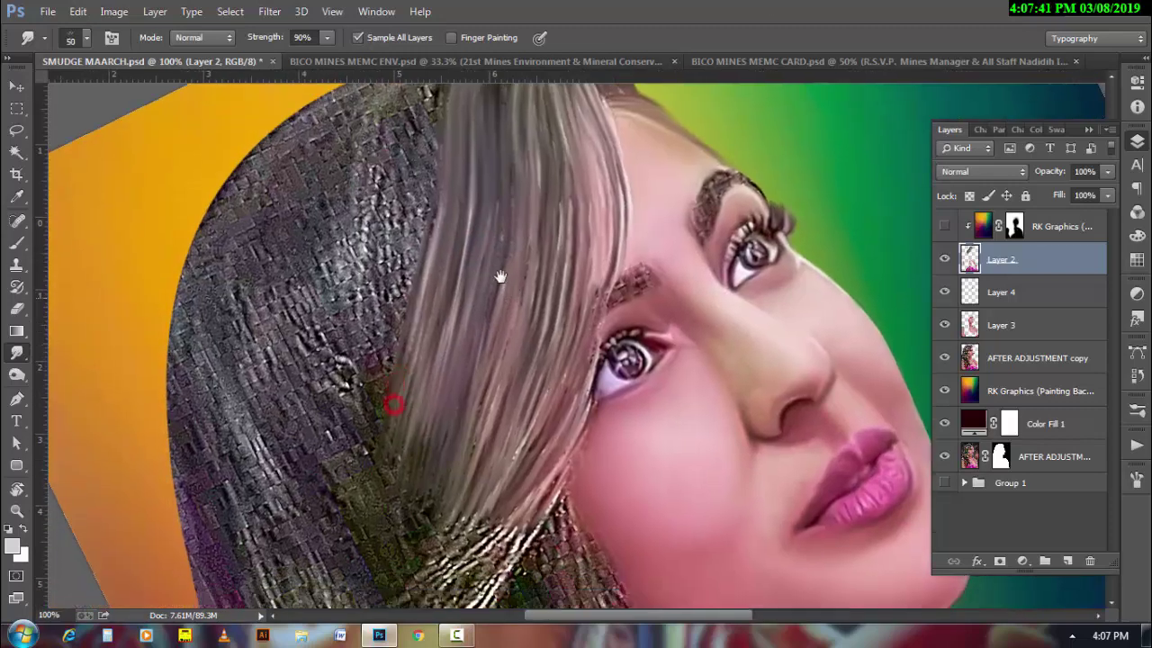
{"action": "mouse_move", "coordinate": [441, 419]}
{"action": "left_mouse_down"}
{"action": "mouse_move", "coordinate": [419, 491]}
{"action": "mouse_move", "coordinate": [396, 513]}
{"action": "left_mouse_up"}
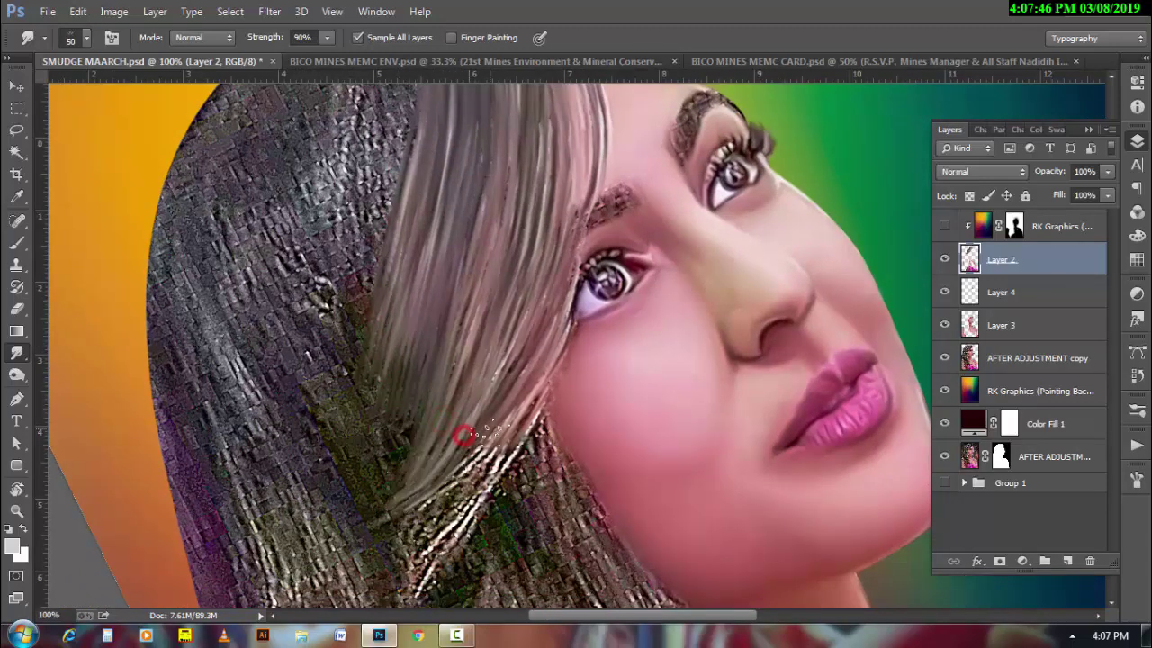
{"action": "left_click_drag", "start_coordinate": [490, 428], "coordinate": [423, 531]}
{"action": "left_click_drag", "start_coordinate": [530, 423], "coordinate": [461, 540]}
{"action": "left_click_drag", "start_coordinate": [484, 467], "coordinate": [423, 553]}
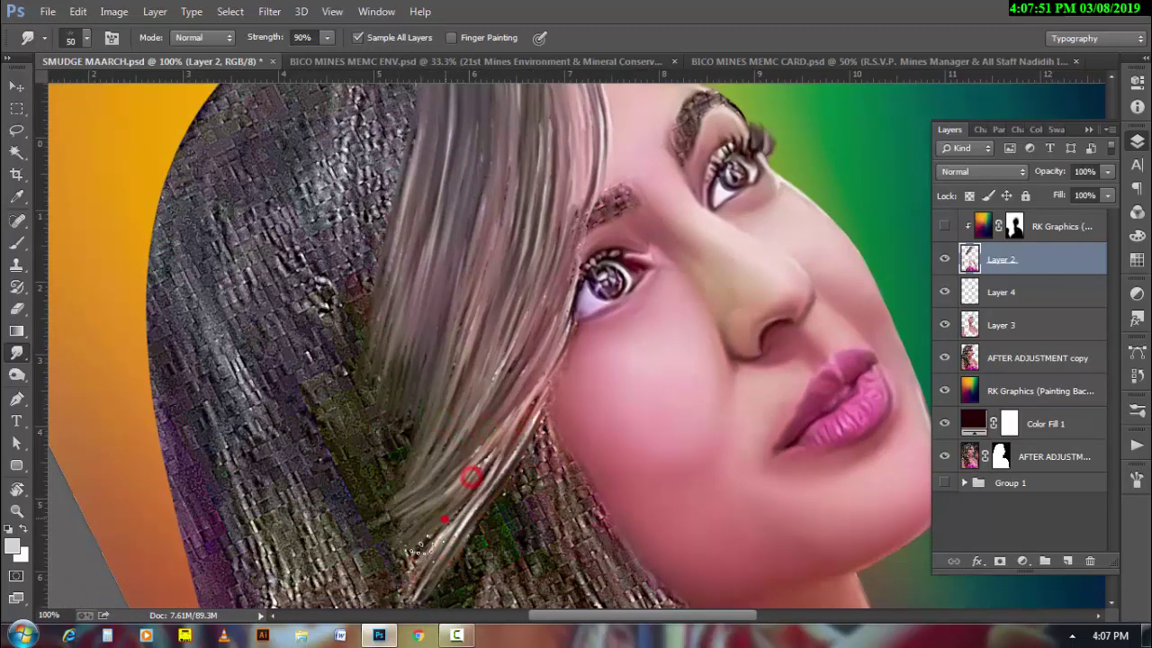
{"action": "left_click_drag", "start_coordinate": [477, 469], "coordinate": [444, 517]}
{"action": "left_click_drag", "start_coordinate": [473, 441], "coordinate": [310, 270]}
{"action": "left_click_drag", "start_coordinate": [346, 391], "coordinate": [302, 513]}
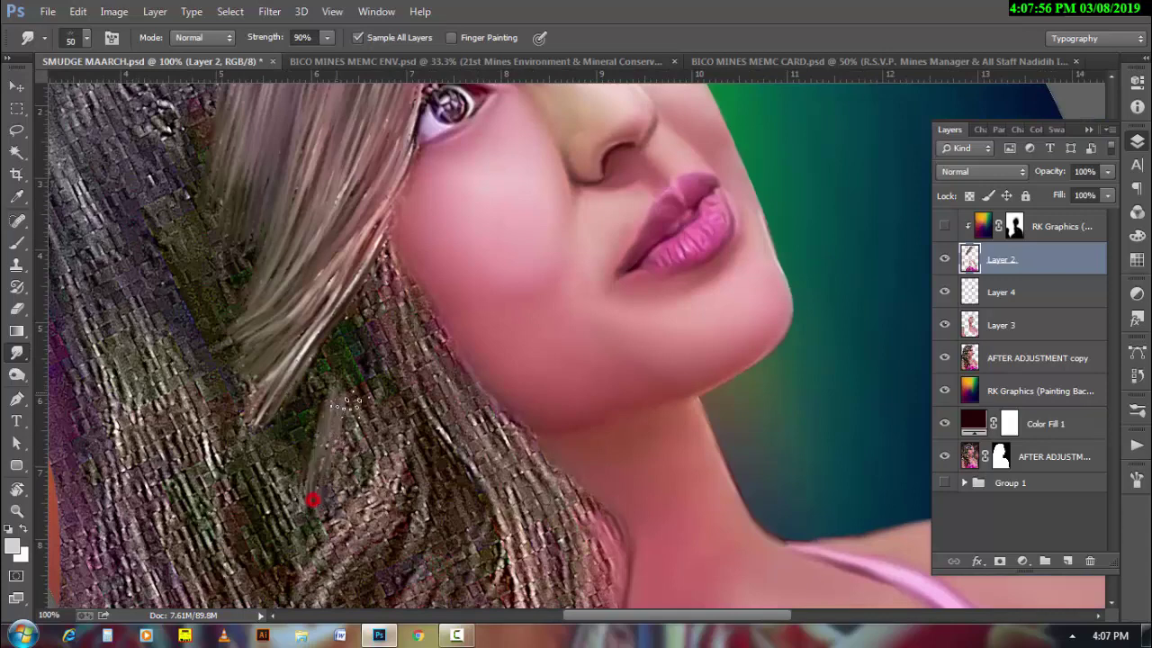
{"action": "left_click_drag", "start_coordinate": [355, 371], "coordinate": [319, 518]}
{"action": "left_click_drag", "start_coordinate": [383, 405], "coordinate": [346, 490]}
- Extend the strands down past the neck and reshape them, enlarging the brush to 45
{"action": "mouse_move", "coordinate": [351, 364]}
{"action": "left_mouse_down"}
{"action": "mouse_move", "coordinate": [387, 491]}
{"action": "mouse_move", "coordinate": [410, 499]}
{"action": "left_mouse_up"}
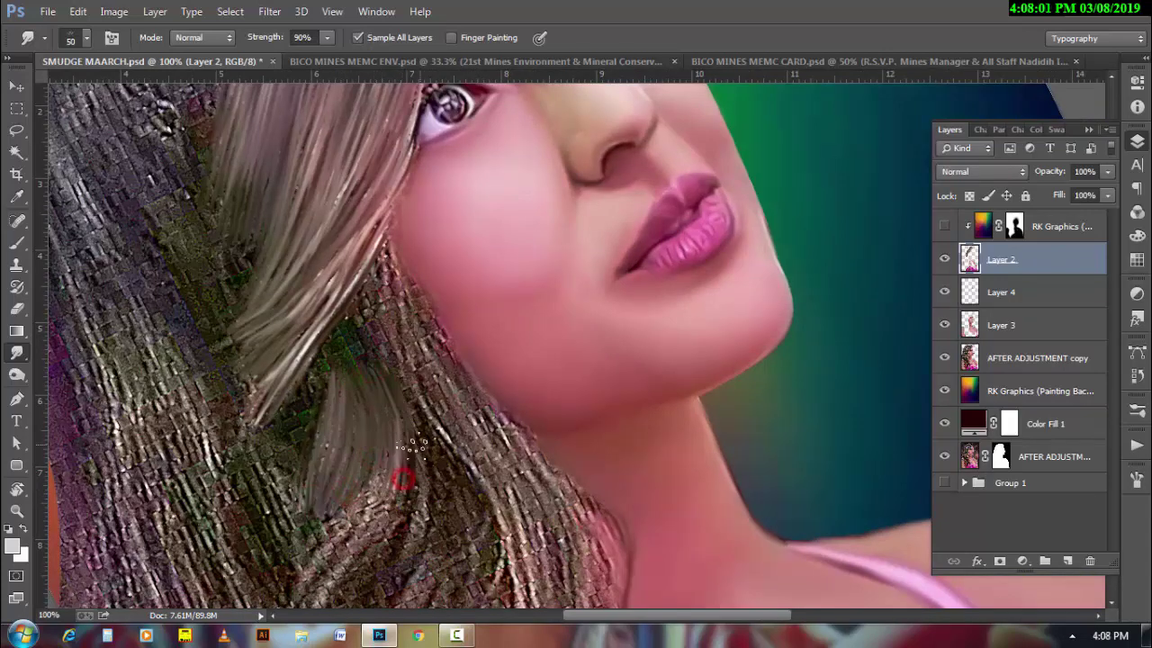
{"action": "left_click_drag", "start_coordinate": [419, 427], "coordinate": [400, 581]}
{"action": "mouse_move", "coordinate": [436, 513]}
{"action": "left_mouse_down"}
{"action": "mouse_move", "coordinate": [423, 598]}
{"action": "mouse_move", "coordinate": [468, 607]}
{"action": "left_mouse_up"}
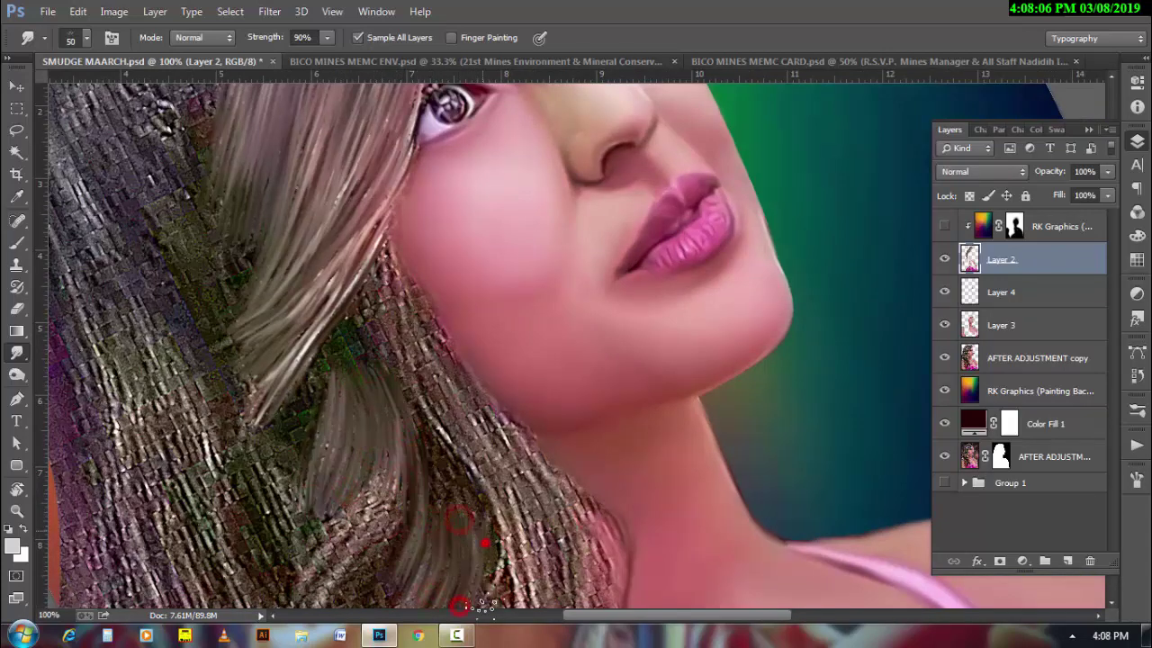
{"action": "left_click_drag", "start_coordinate": [481, 509], "coordinate": [508, 603]}
{"action": "left_click_drag", "start_coordinate": [436, 432], "coordinate": [490, 531]}
{"action": "left_click_drag", "start_coordinate": [396, 351], "coordinate": [441, 437]}
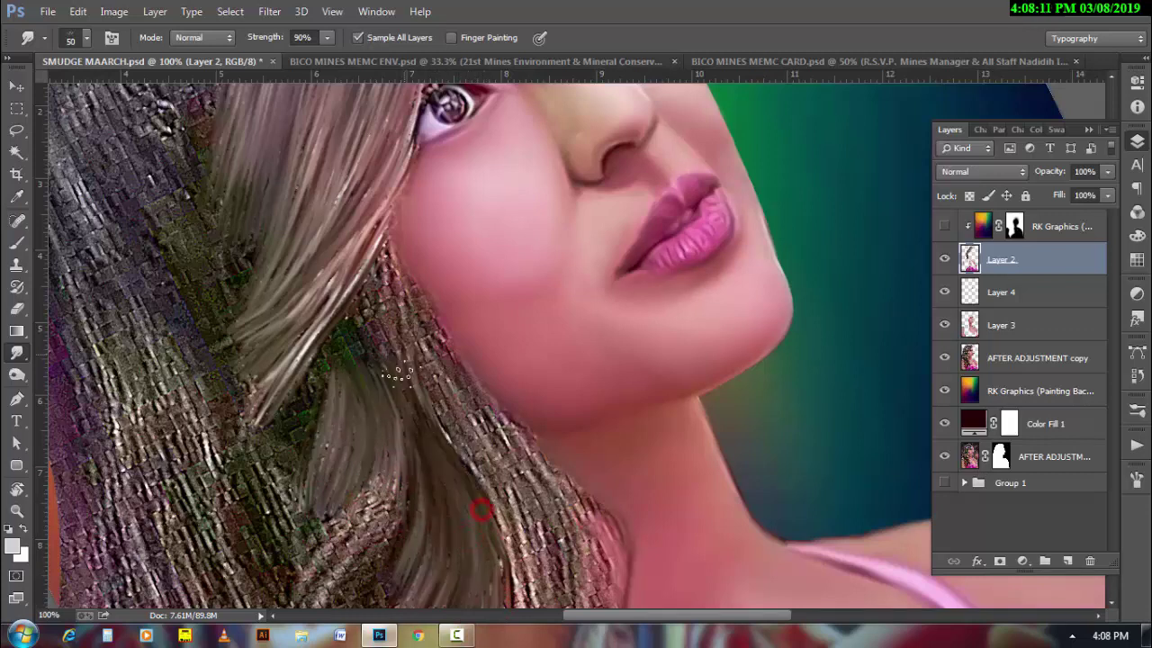
{"action": "left_click_drag", "start_coordinate": [383, 306], "coordinate": [410, 365]}
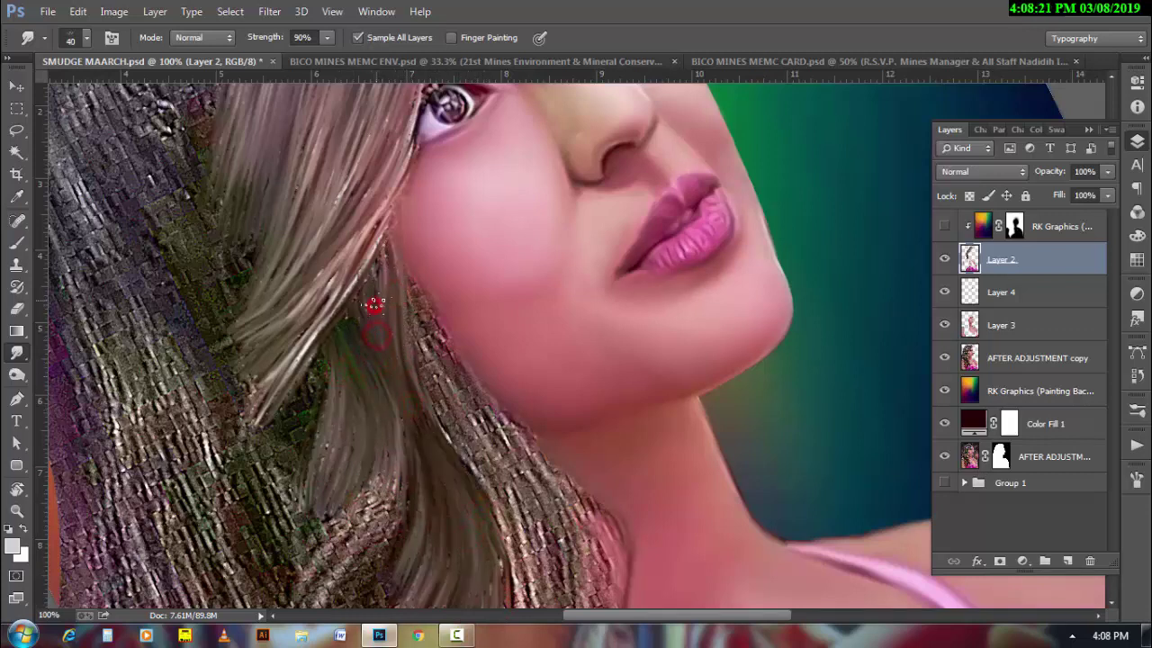
{"action": "key", "text": "bracketright"}
{"action": "mouse_move", "coordinate": [381, 245]}
{"action": "left_mouse_down"}
{"action": "mouse_move", "coordinate": [404, 396]}
{"action": "mouse_move", "coordinate": [322, 598]}
{"action": "left_mouse_up"}
- Pull the hair strands below the cheek downward and smooth their lower ends
{"action": "scroll", "coordinate": [455, 493], "scroll_direction": "down", "scroll_amount": 3}
{"action": "left_click_drag", "start_coordinate": [382, 394], "coordinate": [288, 589]}
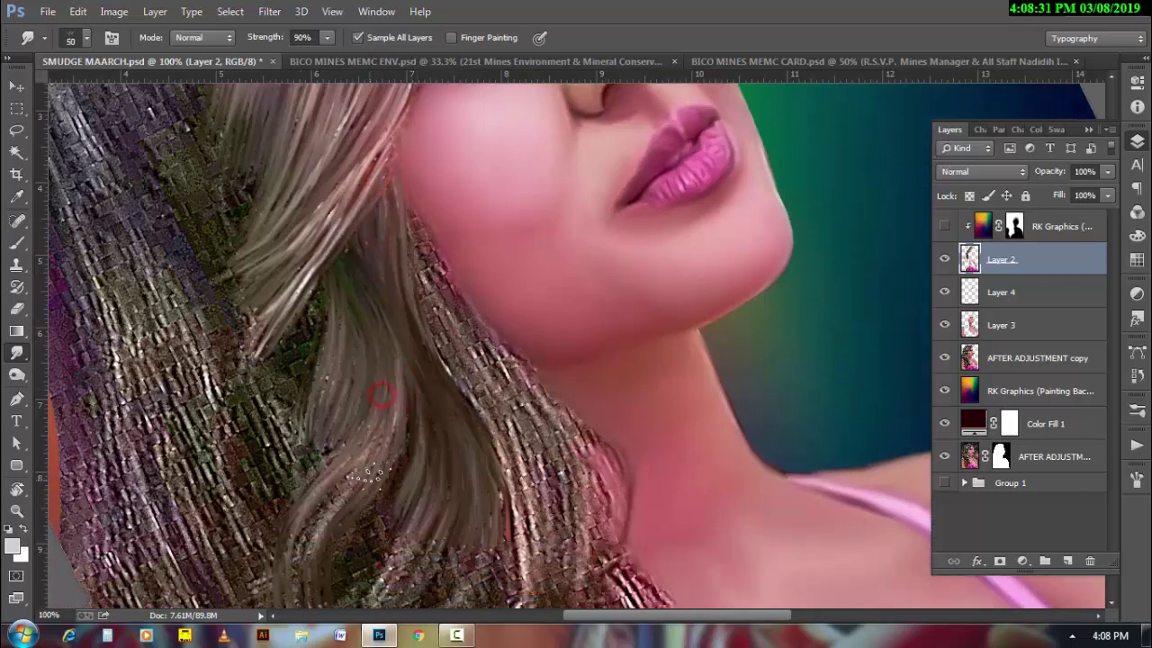
{"action": "left_click_drag", "start_coordinate": [376, 438], "coordinate": [303, 610]}
{"action": "left_click_drag", "start_coordinate": [376, 455], "coordinate": [304, 603]}
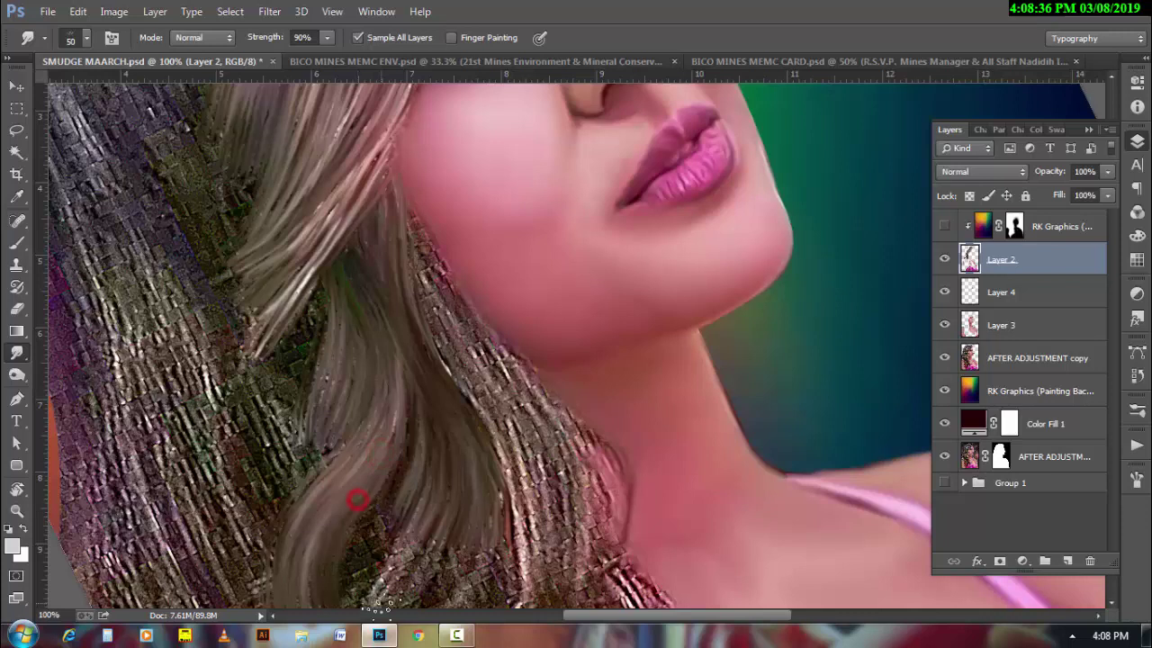
{"action": "left_click_drag", "start_coordinate": [409, 421], "coordinate": [353, 603]}
{"action": "mouse_move", "coordinate": [399, 502]}
{"action": "left_mouse_down"}
{"action": "mouse_move", "coordinate": [377, 604]}
{"action": "mouse_move", "coordinate": [400, 604]}
{"action": "left_mouse_up"}
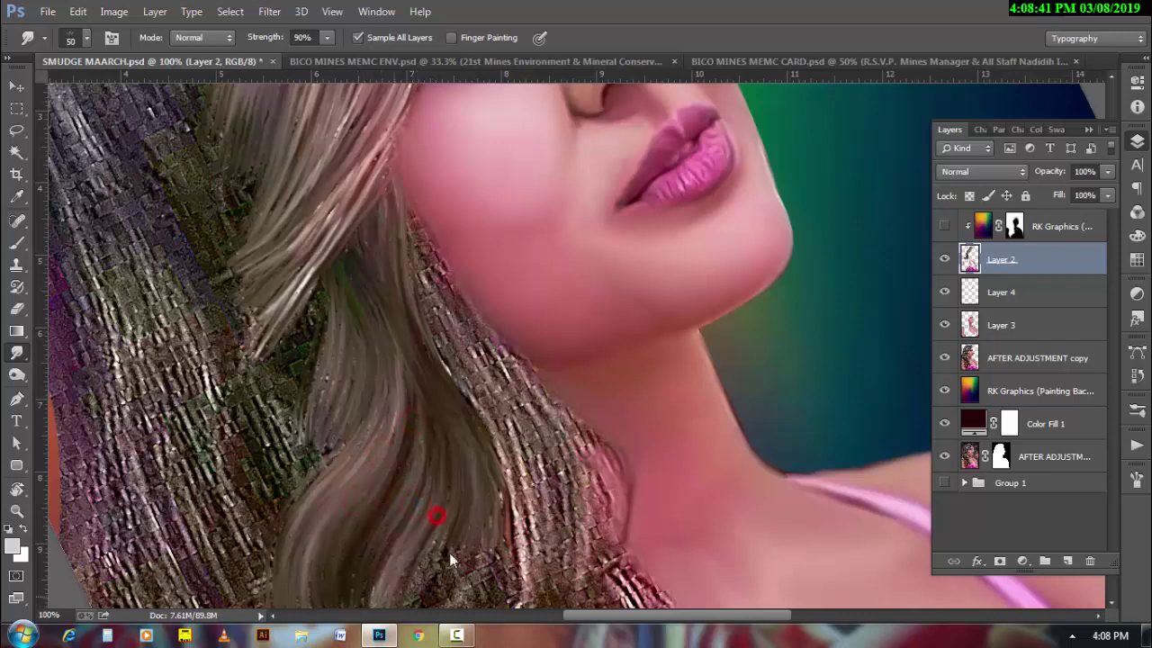
{"action": "left_click_drag", "start_coordinate": [439, 518], "coordinate": [423, 607]}
{"action": "mouse_move", "coordinate": [465, 539]}
{"action": "left_mouse_down"}
{"action": "mouse_move", "coordinate": [450, 610]}
{"action": "mouse_move", "coordinate": [477, 608]}
{"action": "left_mouse_up"}
- Sweep the neck-side hair down-right and smooth the mosaic strands along the jaw and neck
{"action": "left_click_drag", "start_coordinate": [496, 491], "coordinate": [508, 610]}
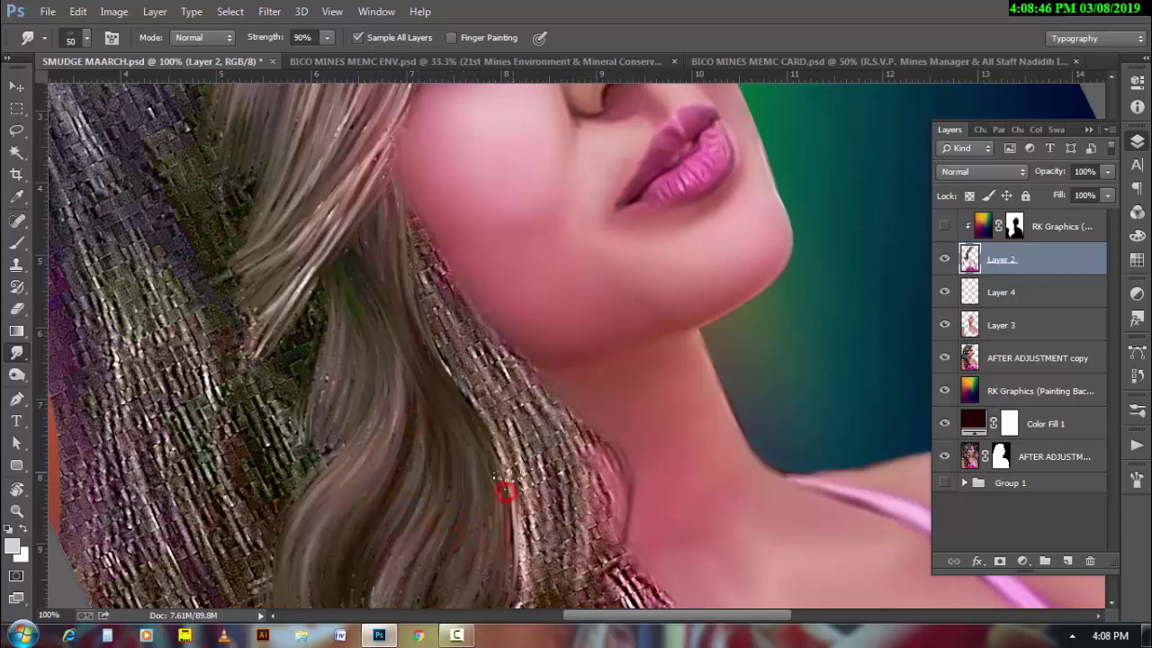
{"action": "left_click_drag", "start_coordinate": [512, 472], "coordinate": [523, 610]}
{"action": "left_click_drag", "start_coordinate": [530, 490], "coordinate": [540, 612]}
{"action": "mouse_move", "coordinate": [540, 470]}
{"action": "left_mouse_down"}
{"action": "mouse_move", "coordinate": [563, 612]}
{"action": "mouse_move", "coordinate": [590, 612]}
{"action": "left_mouse_up"}
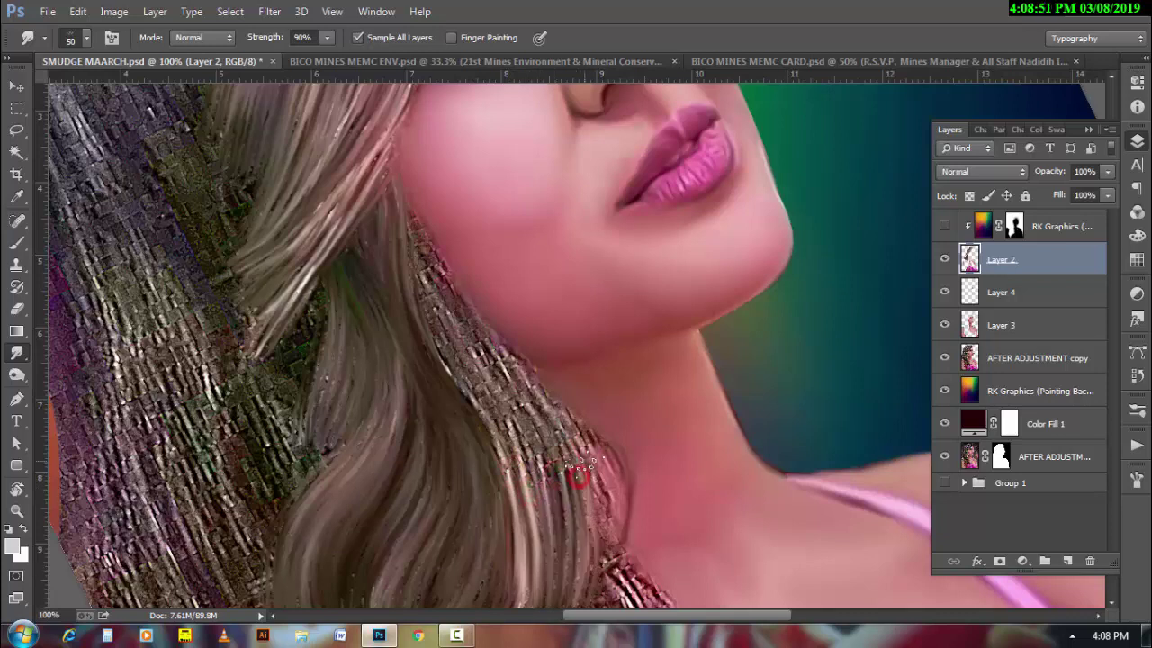
{"action": "left_click_drag", "start_coordinate": [581, 455], "coordinate": [611, 566]}
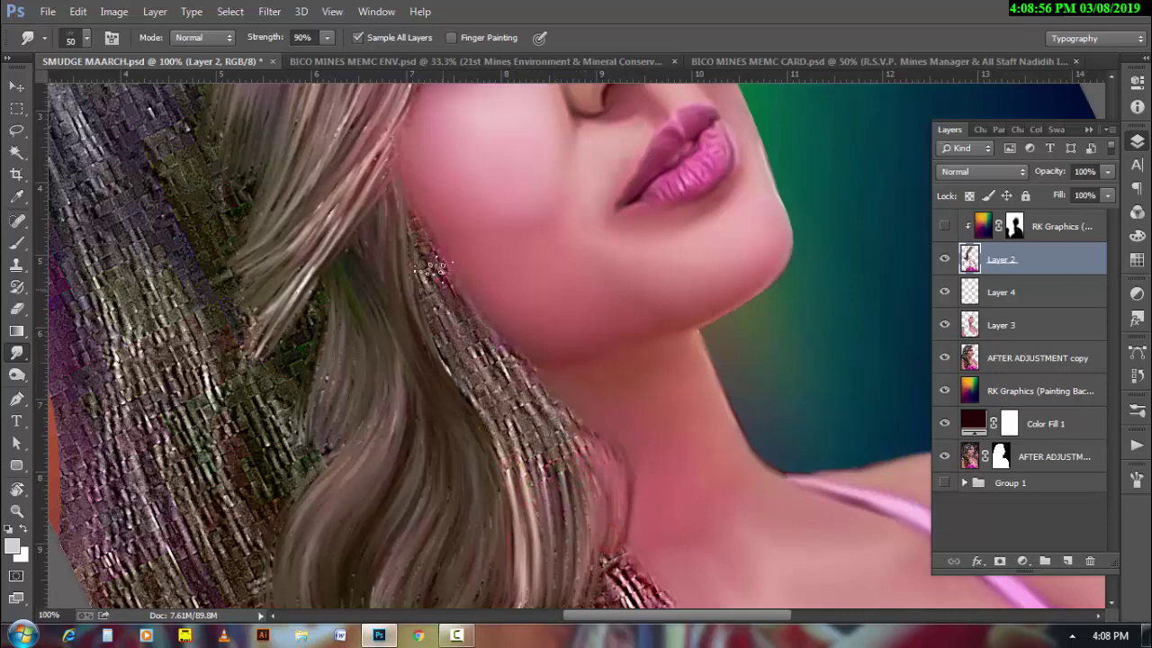
{"action": "mouse_move", "coordinate": [411, 206]}
{"action": "left_mouse_down"}
{"action": "mouse_move", "coordinate": [520, 382]}
{"action": "mouse_move", "coordinate": [536, 369]}
{"action": "left_mouse_up"}
{"action": "mouse_move", "coordinate": [427, 300]}
{"action": "left_mouse_down"}
{"action": "mouse_move", "coordinate": [518, 504]}
{"action": "mouse_move", "coordinate": [513, 423]}
{"action": "mouse_move", "coordinate": [545, 520]}
{"action": "left_mouse_up"}
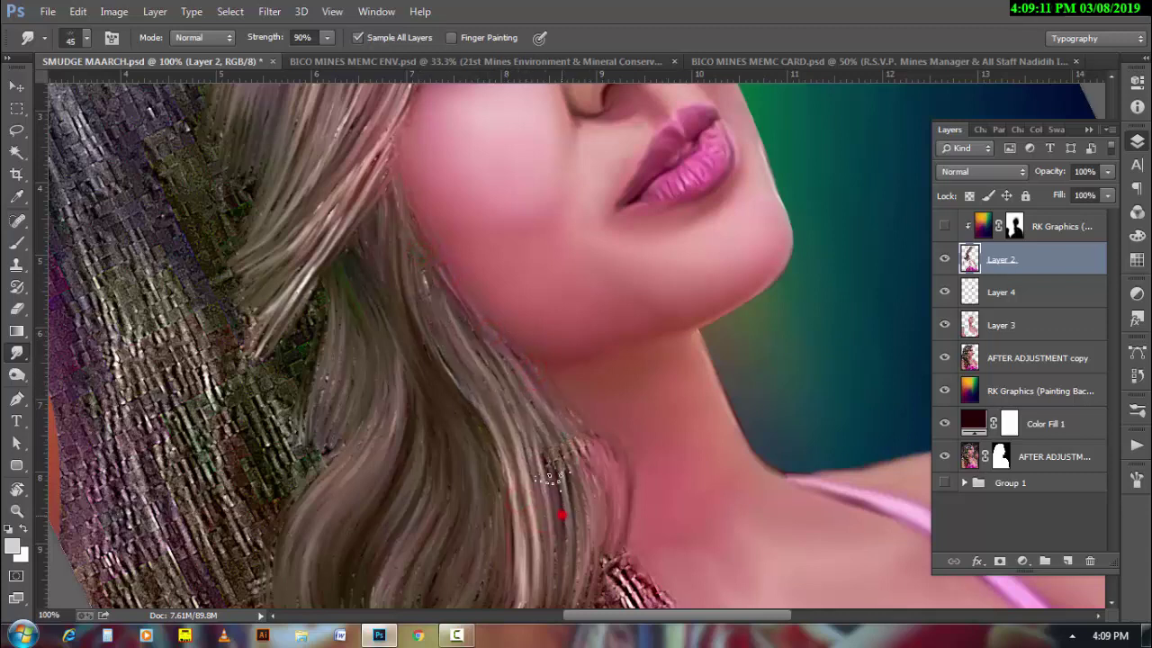
{"action": "left_click_drag", "start_coordinate": [526, 405], "coordinate": [562, 517]}
{"action": "mouse_move", "coordinate": [558, 419]}
{"action": "left_mouse_down"}
{"action": "mouse_move", "coordinate": [585, 495]}
{"action": "mouse_move", "coordinate": [599, 484]}
{"action": "left_mouse_up"}
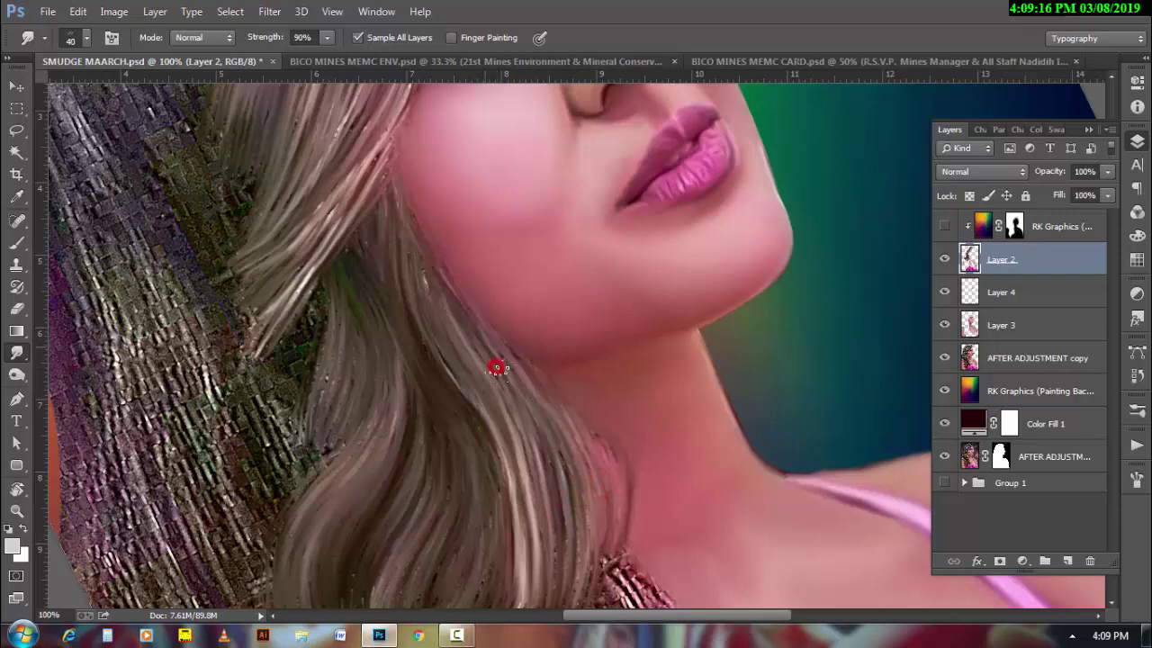
{"action": "mouse_move", "coordinate": [393, 168]}
{"action": "left_mouse_down"}
{"action": "mouse_move", "coordinate": [381, 180]}
{"action": "mouse_move", "coordinate": [393, 123]}
{"action": "left_mouse_up"}
{"action": "scroll", "coordinate": [402, 496], "scroll_direction": "down", "scroll_amount": 5}
- Drag dark hair strands down over the mosaic patch toward the shoulder
{"action": "left_click_drag", "start_coordinate": [403, 495], "coordinate": [397, 410]}
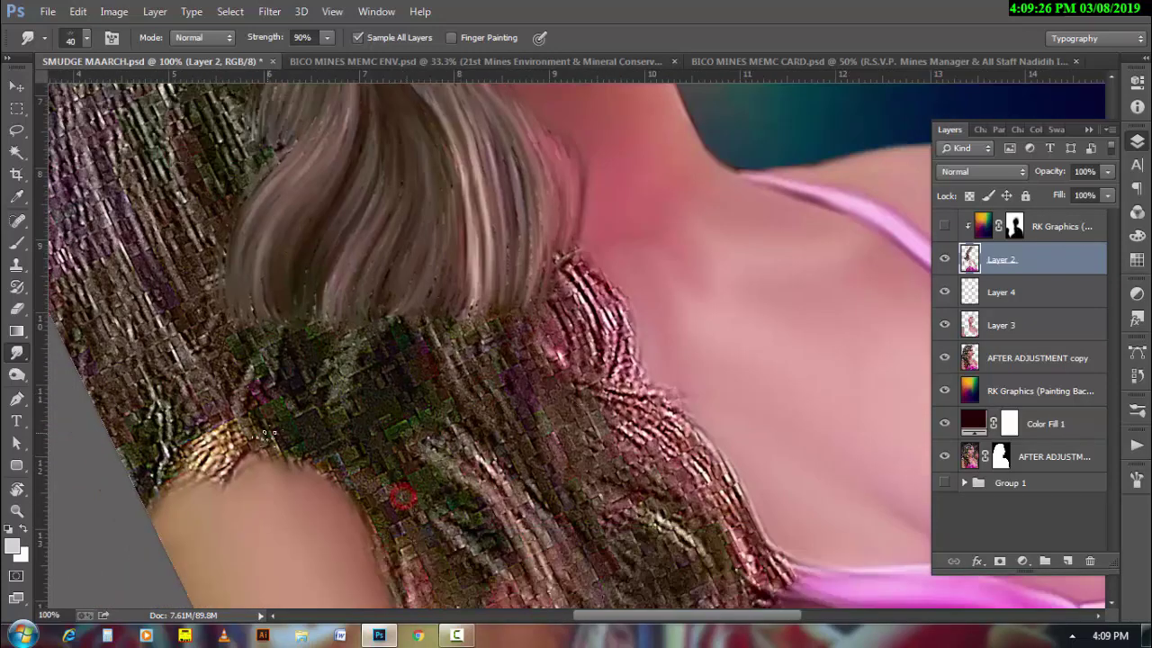
{"action": "left_click_drag", "start_coordinate": [253, 323], "coordinate": [287, 421]}
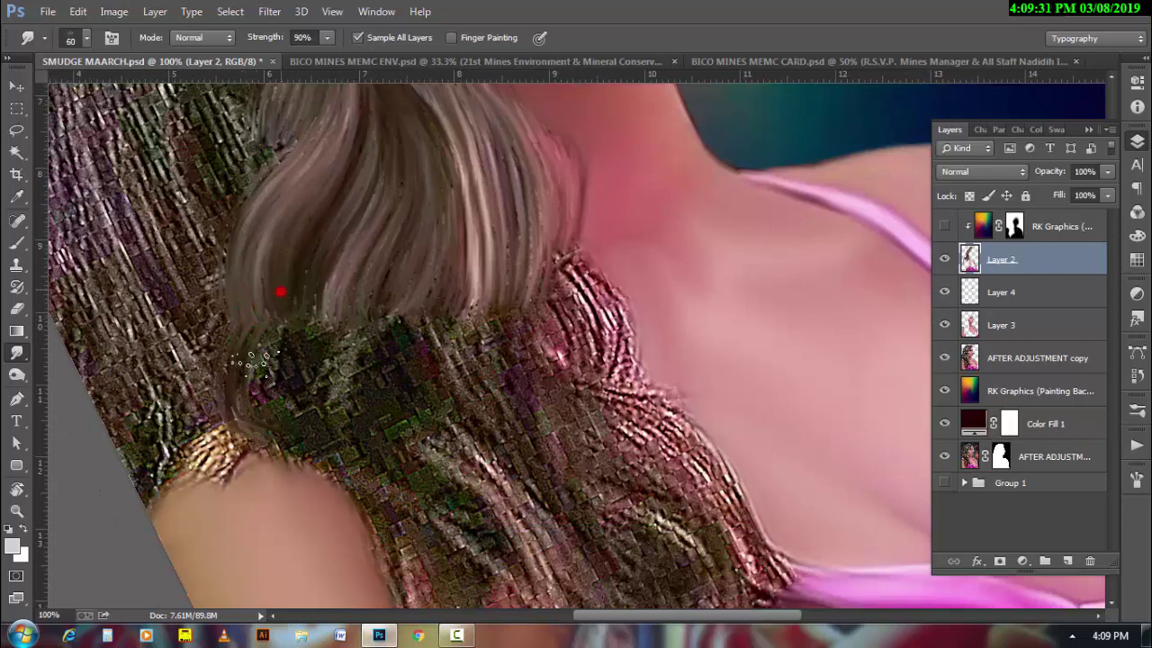
{"action": "mouse_move", "coordinate": [281, 315]}
{"action": "left_mouse_down"}
{"action": "mouse_move", "coordinate": [256, 421]}
{"action": "mouse_move", "coordinate": [279, 414]}
{"action": "mouse_move", "coordinate": [230, 454]}
{"action": "mouse_move", "coordinate": [333, 464]}
{"action": "left_mouse_up"}
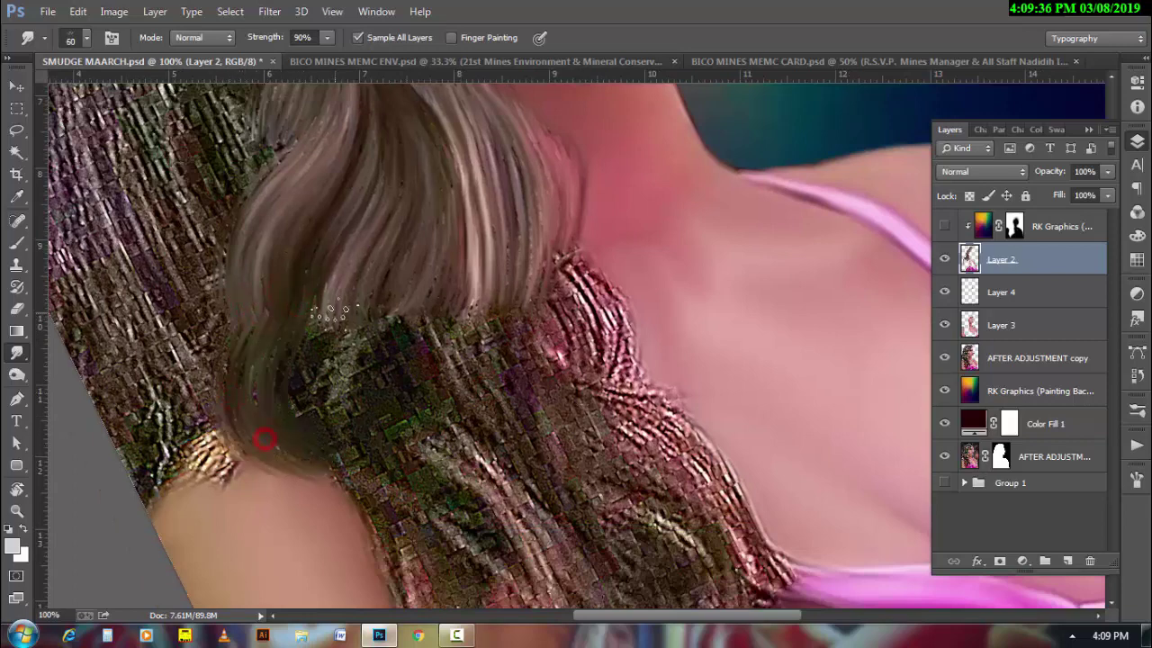
{"action": "mouse_move", "coordinate": [333, 301]}
{"action": "left_mouse_down"}
{"action": "mouse_move", "coordinate": [301, 414]}
{"action": "mouse_move", "coordinate": [319, 445]}
{"action": "mouse_move", "coordinate": [423, 495]}
{"action": "left_mouse_up"}
{"action": "left_click_drag", "start_coordinate": [409, 306], "coordinate": [360, 468]}
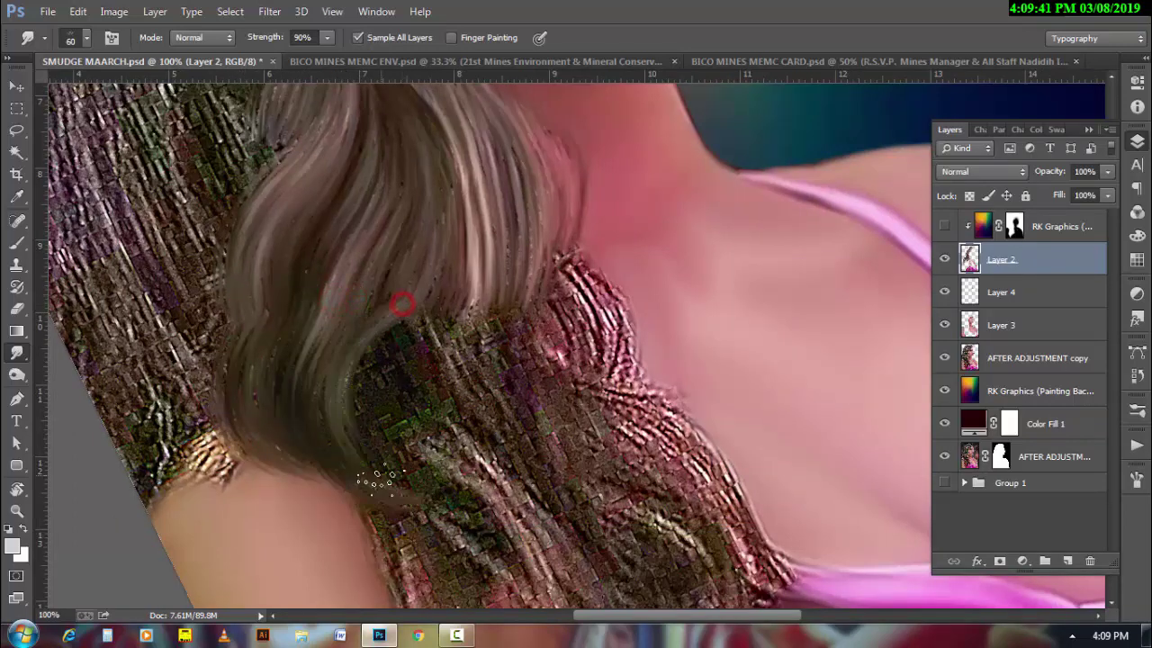
- Pull new hair strands diagonally across the mosaic and onto the dress
{"action": "left_click_drag", "start_coordinate": [423, 430], "coordinate": [476, 471]}
{"action": "left_click_drag", "start_coordinate": [378, 360], "coordinate": [472, 475]}
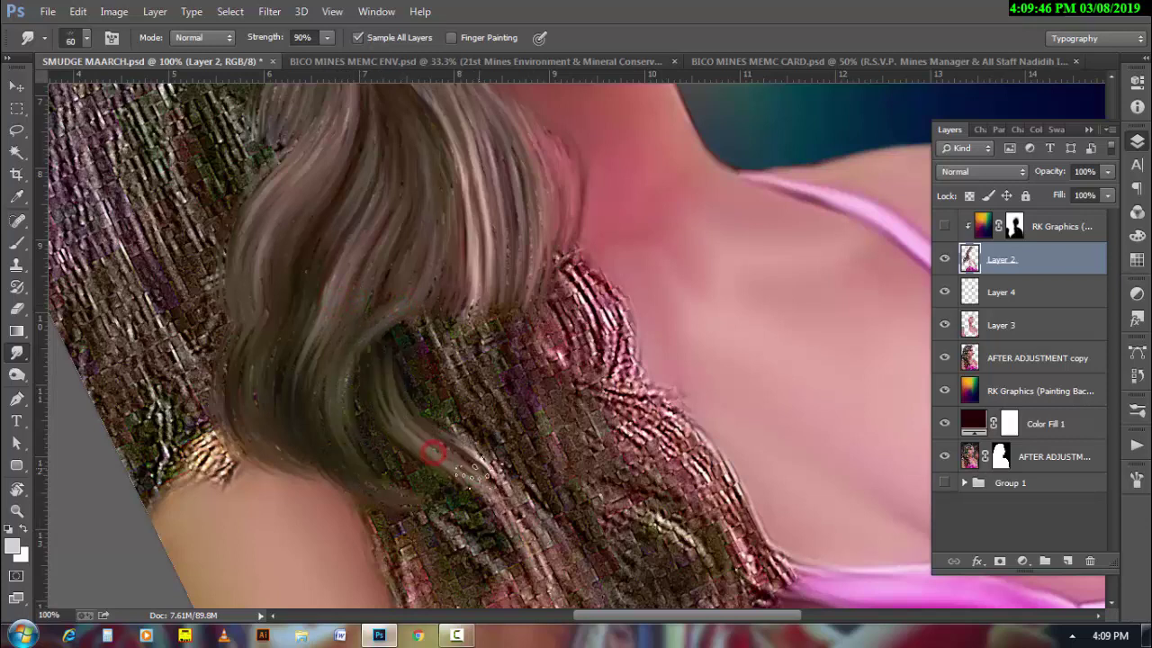
{"action": "mouse_move", "coordinate": [389, 347]}
{"action": "left_mouse_down"}
{"action": "mouse_move", "coordinate": [477, 461]}
{"action": "mouse_move", "coordinate": [458, 428]}
{"action": "left_mouse_up"}
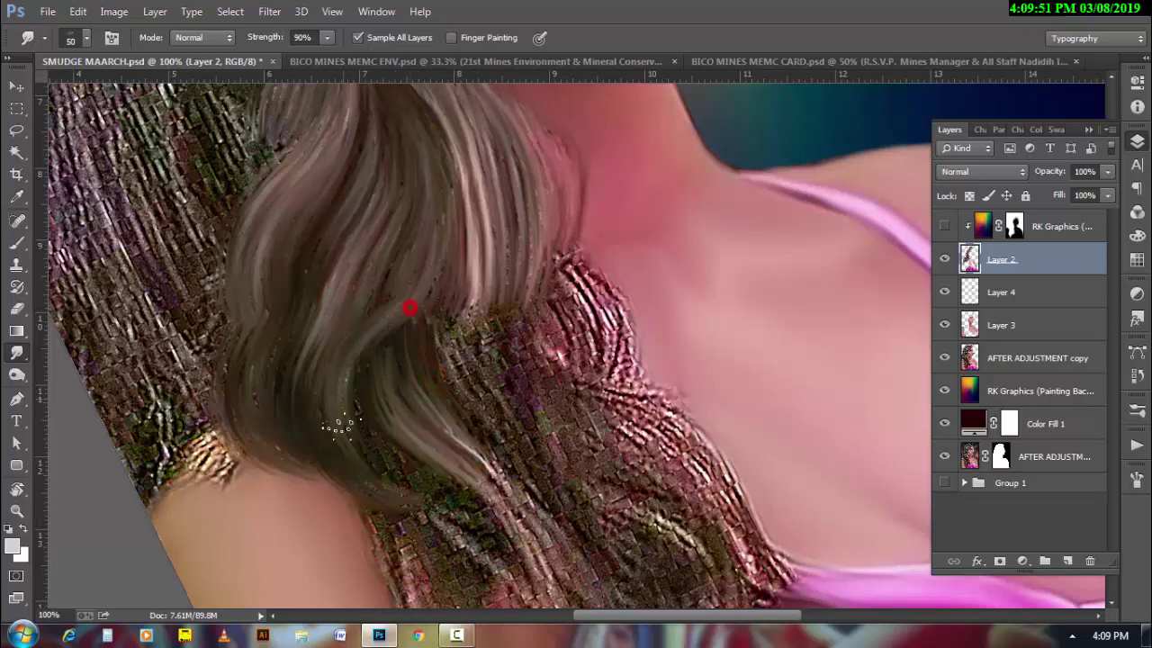
{"action": "left_click_drag", "start_coordinate": [358, 412], "coordinate": [494, 562]}
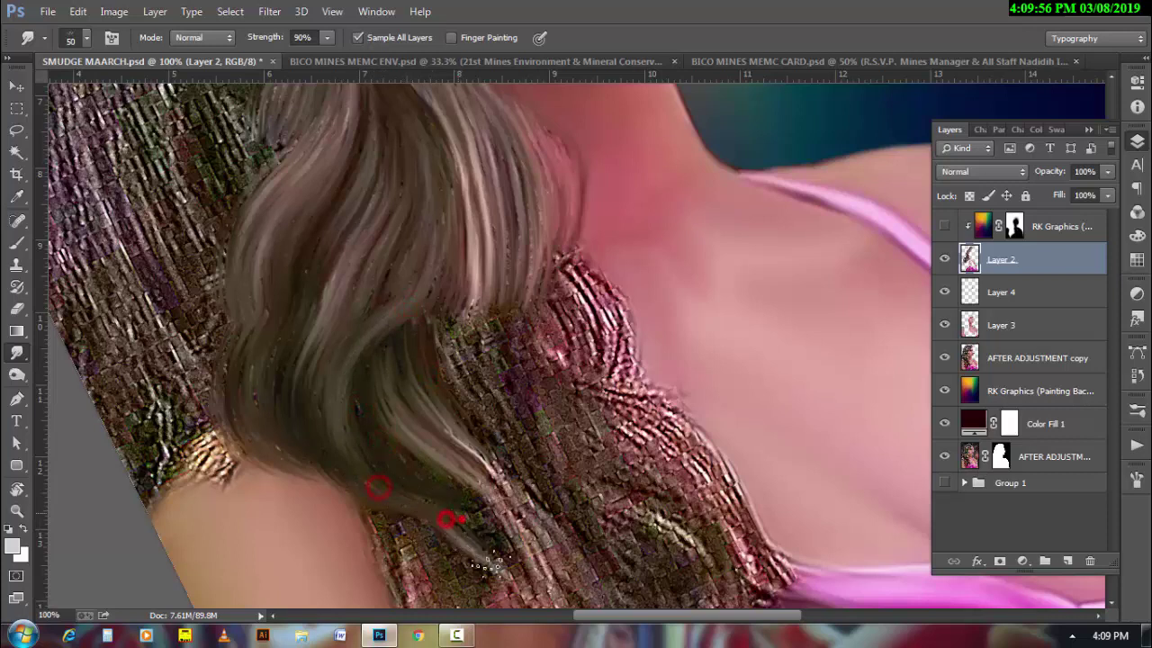
{"action": "mouse_move", "coordinate": [450, 513]}
{"action": "left_mouse_down"}
{"action": "mouse_move", "coordinate": [517, 592]}
{"action": "mouse_move", "coordinate": [557, 595]}
{"action": "left_mouse_up"}
{"action": "left_click_drag", "start_coordinate": [493, 485], "coordinate": [578, 589]}
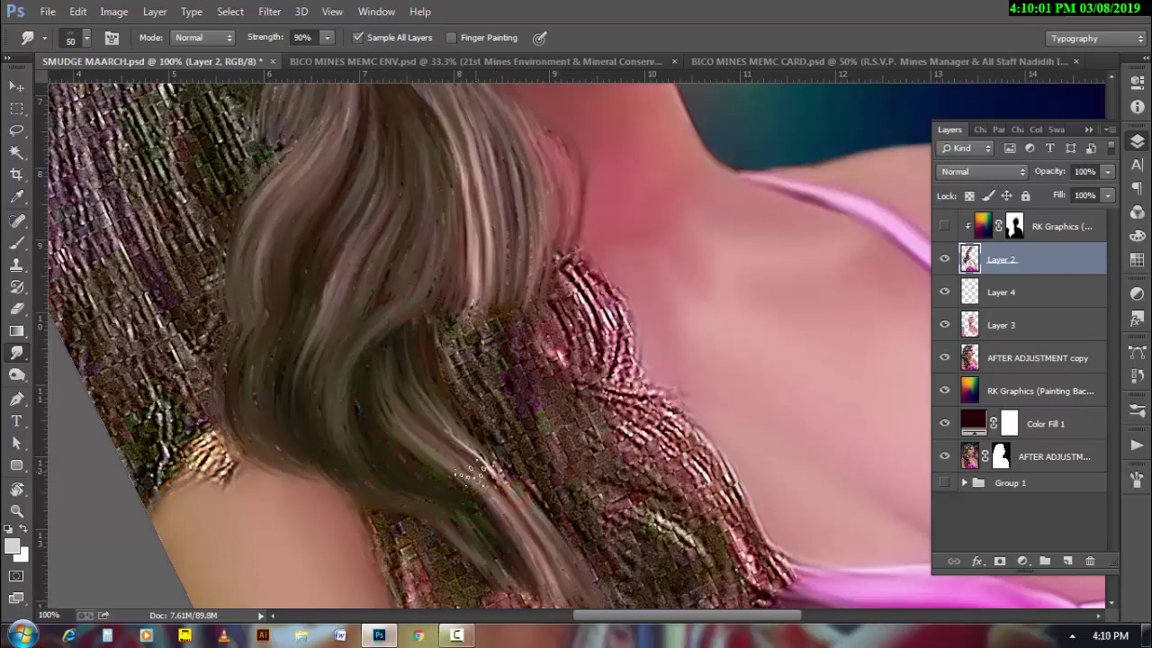
{"action": "left_click_drag", "start_coordinate": [495, 475], "coordinate": [506, 487]}
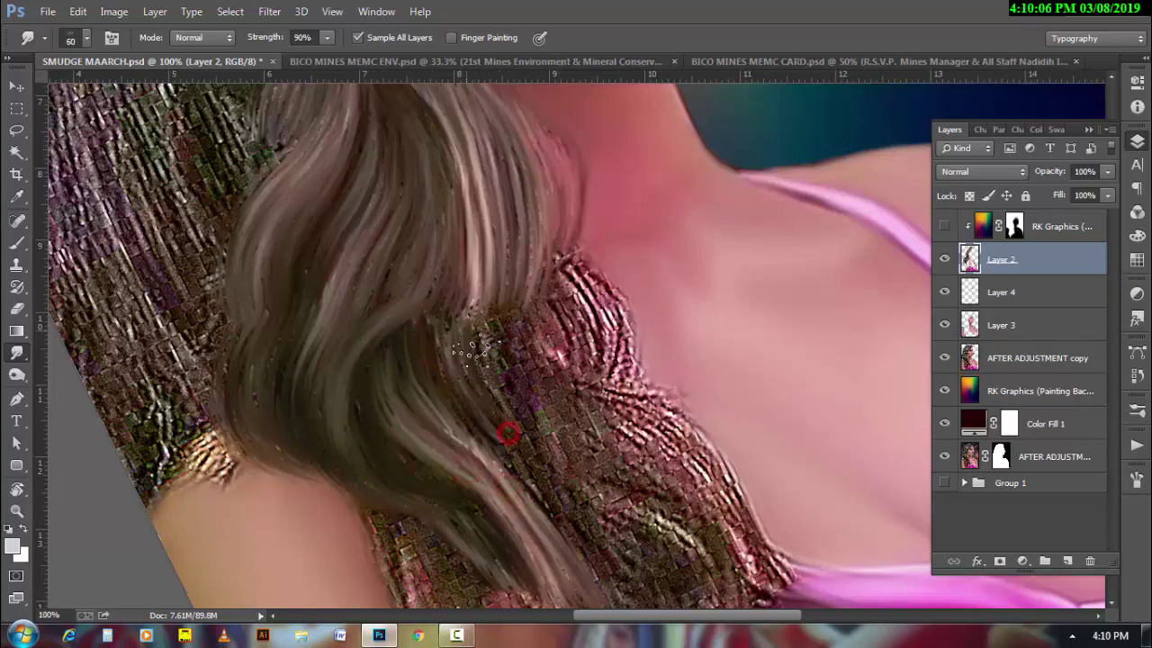
- Extend the hair edge down toward the chest, turning dress texture into strands
{"action": "left_click_drag", "start_coordinate": [468, 335], "coordinate": [531, 436]}
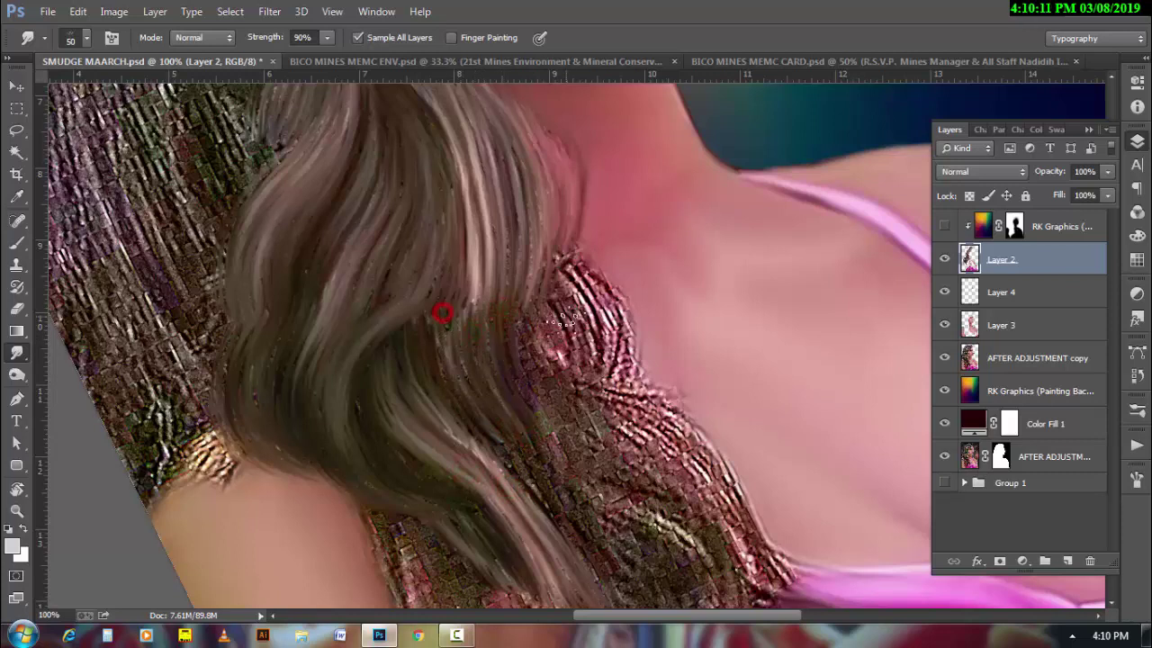
{"action": "mouse_move", "coordinate": [532, 306]}
{"action": "left_mouse_down"}
{"action": "mouse_move", "coordinate": [549, 364]}
{"action": "mouse_move", "coordinate": [663, 401]}
{"action": "left_mouse_up"}
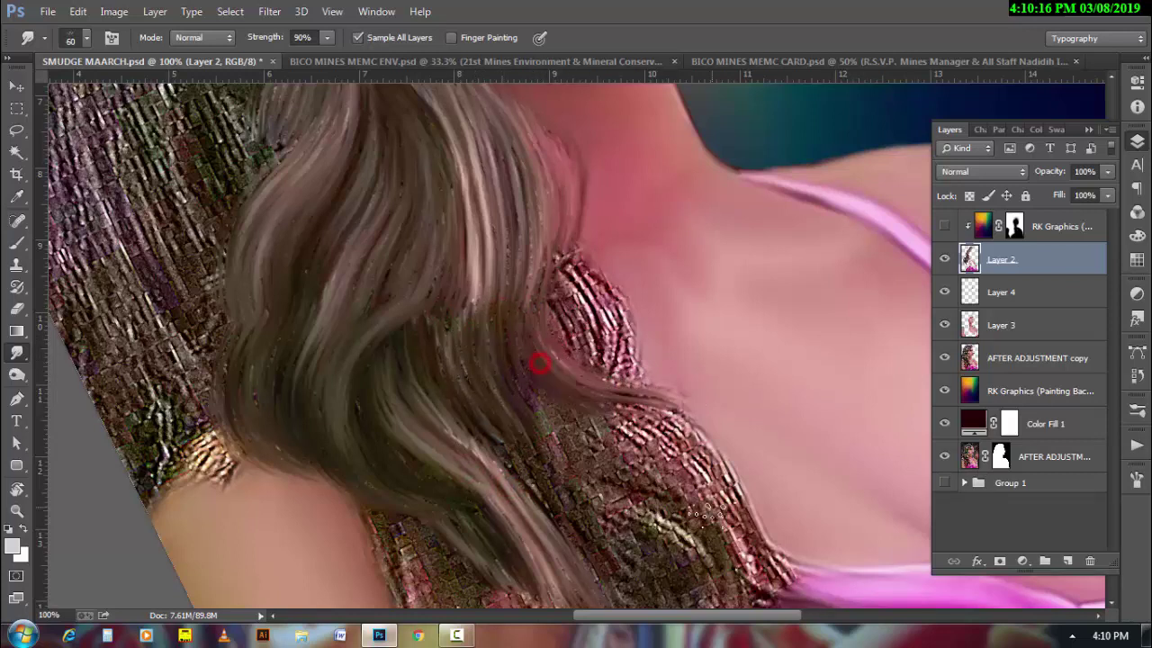
{"action": "left_click_drag", "start_coordinate": [539, 363], "coordinate": [761, 565]}
{"action": "left_click_drag", "start_coordinate": [650, 410], "coordinate": [738, 534]}
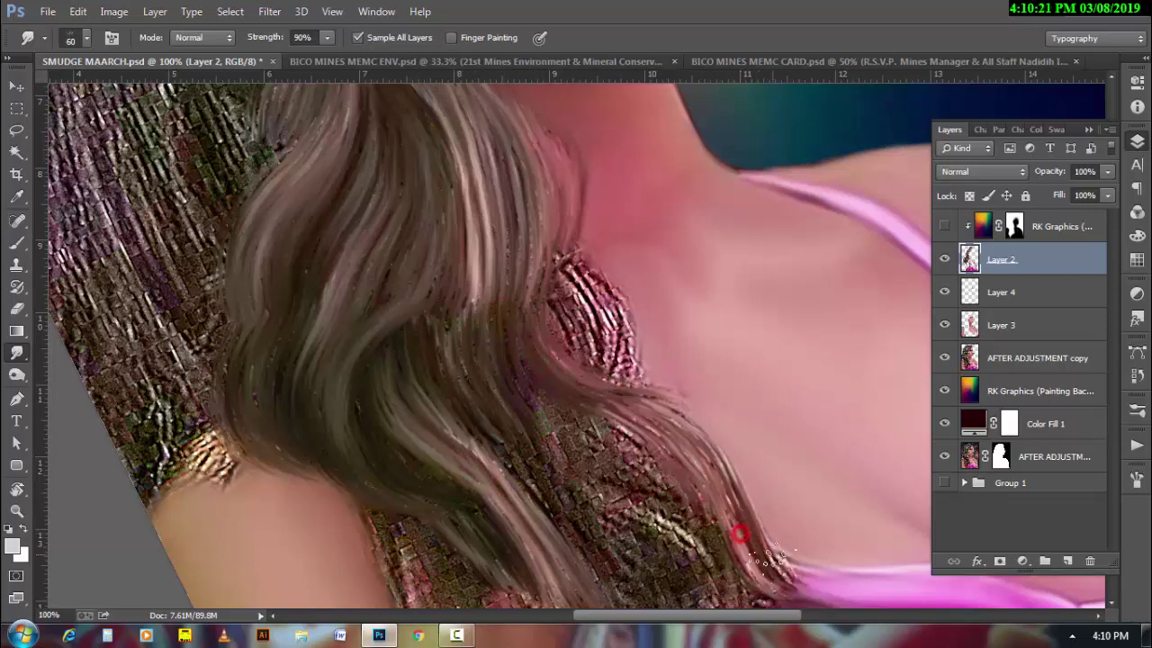
{"action": "left_click_drag", "start_coordinate": [562, 474], "coordinate": [734, 604]}
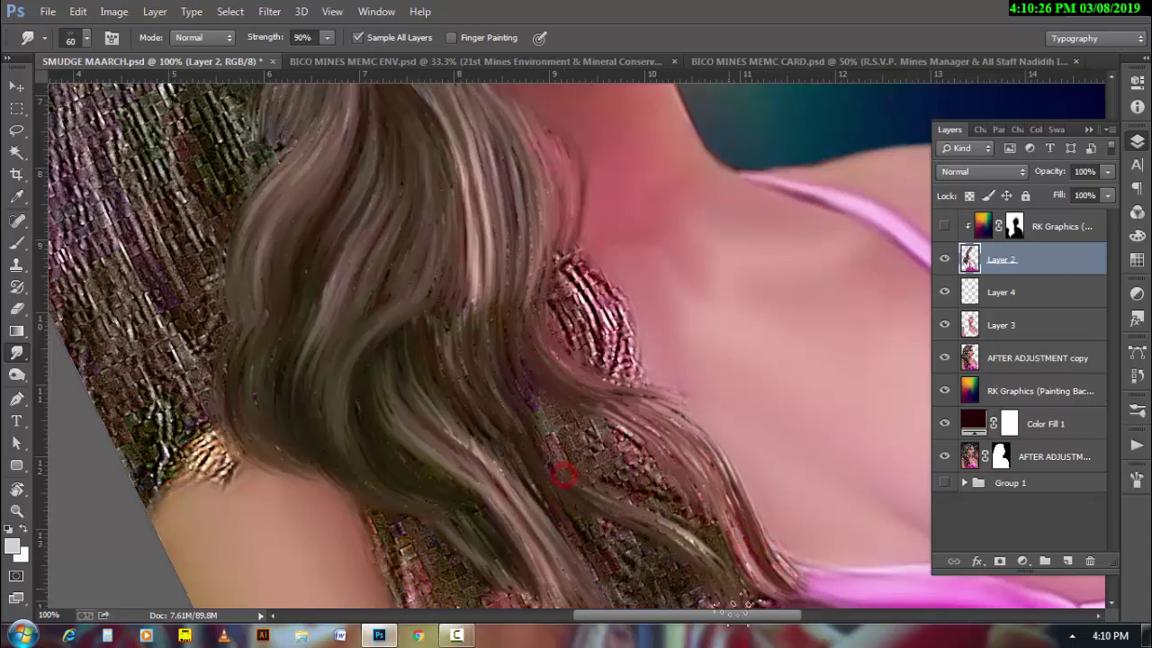
{"action": "left_click_drag", "start_coordinate": [596, 466], "coordinate": [729, 574]}
{"action": "mouse_move", "coordinate": [558, 413]}
{"action": "left_mouse_down"}
{"action": "mouse_move", "coordinate": [632, 473]}
{"action": "mouse_move", "coordinate": [662, 480]}
{"action": "left_mouse_up"}
- With a slightly smaller brush, smooth speckled strands beside the neck into flowing hair
{"action": "key", "text": "bracketleft"}
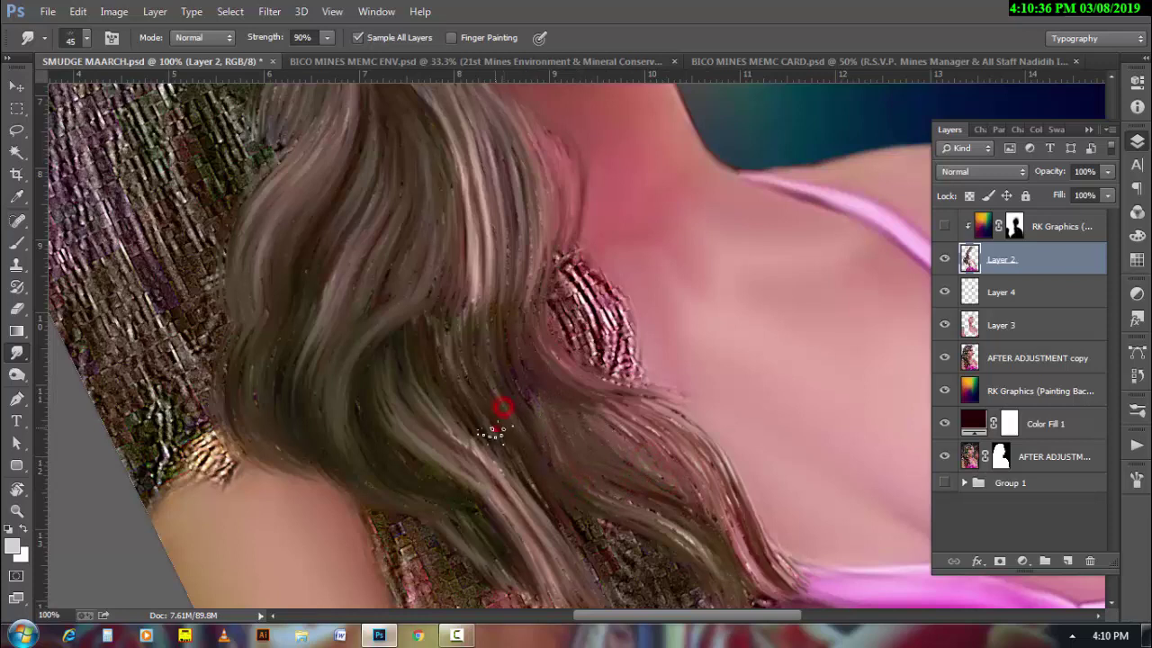
{"action": "left_click_drag", "start_coordinate": [480, 261], "coordinate": [468, 351]}
{"action": "left_click_drag", "start_coordinate": [507, 243], "coordinate": [513, 252]}
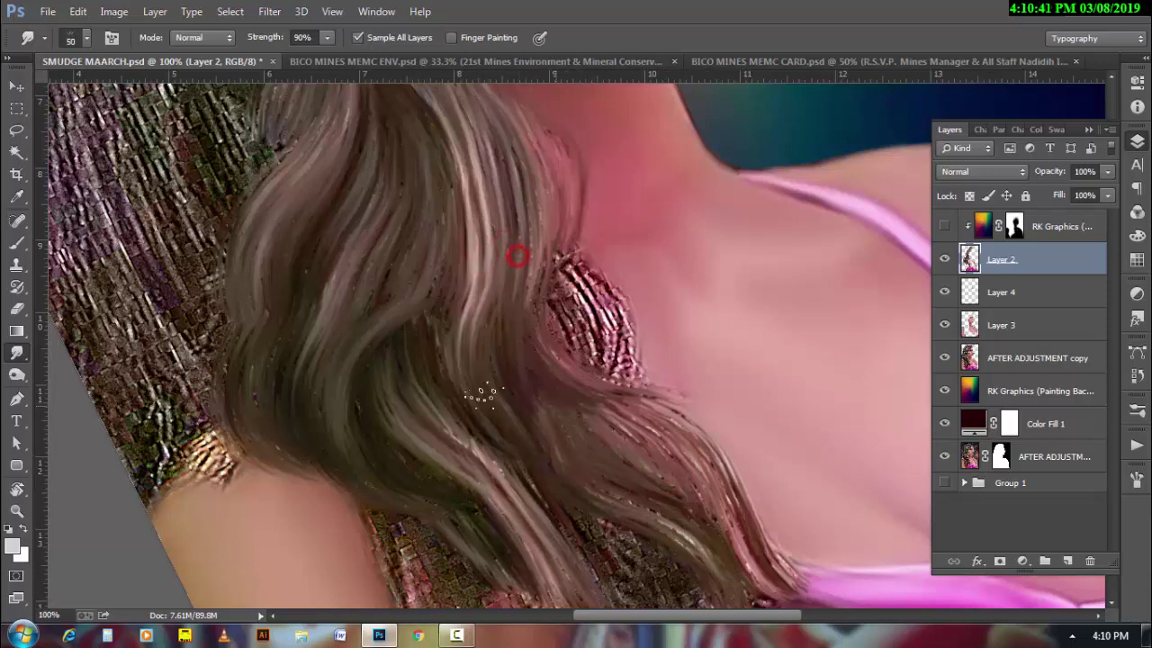
{"action": "left_click_drag", "start_coordinate": [549, 301], "coordinate": [589, 360]}
{"action": "mouse_move", "coordinate": [562, 260]}
{"action": "left_mouse_down"}
{"action": "mouse_move", "coordinate": [607, 374]}
{"action": "mouse_move", "coordinate": [630, 382]}
{"action": "left_mouse_up"}
{"action": "left_click_drag", "start_coordinate": [560, 267], "coordinate": [638, 351]}
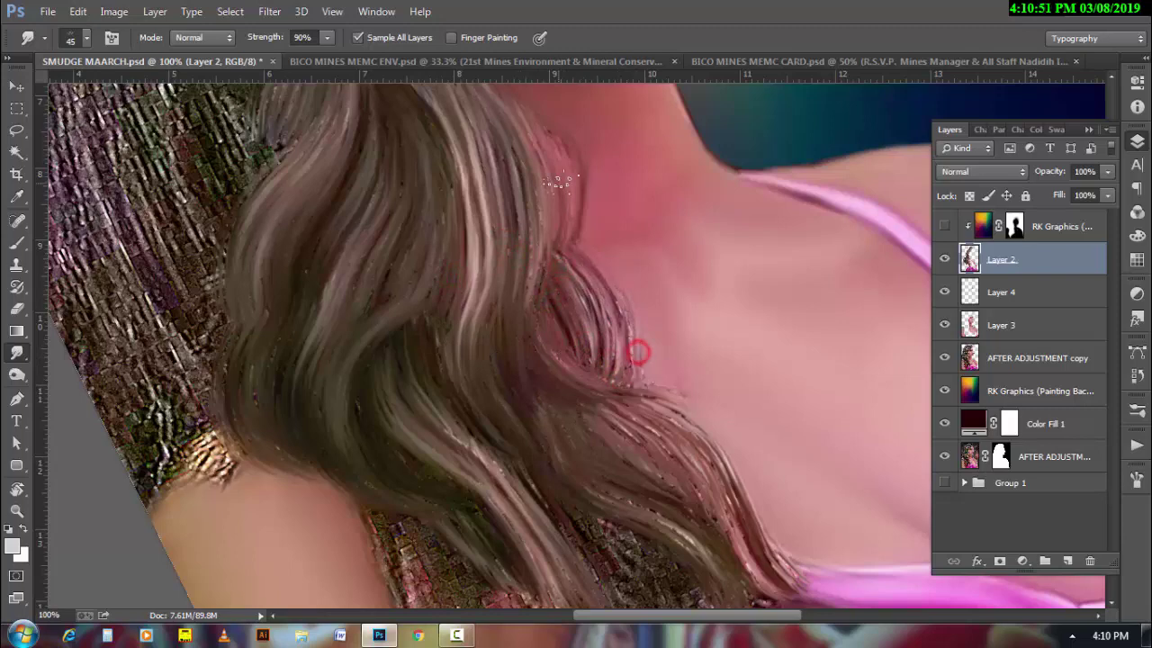
{"action": "left_click_drag", "start_coordinate": [424, 362], "coordinate": [378, 295]}
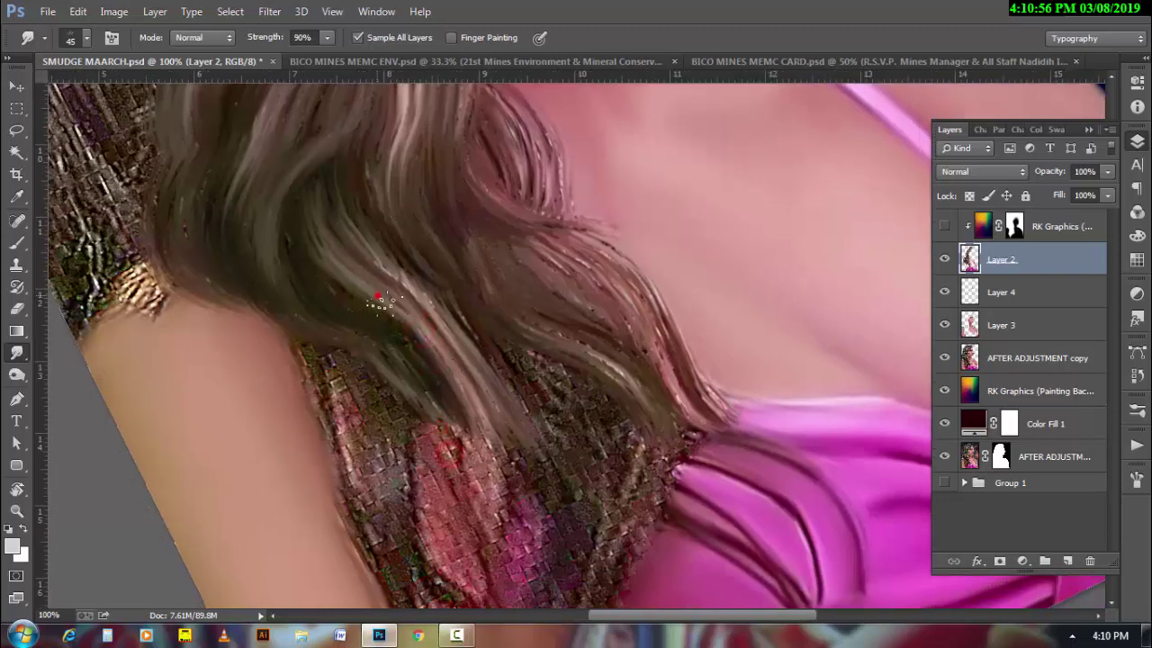
- Smooth the shoulder edge and pull hair strands down over the dress edge
{"action": "scroll", "coordinate": [514, 475], "scroll_direction": "down", "scroll_amount": 1}
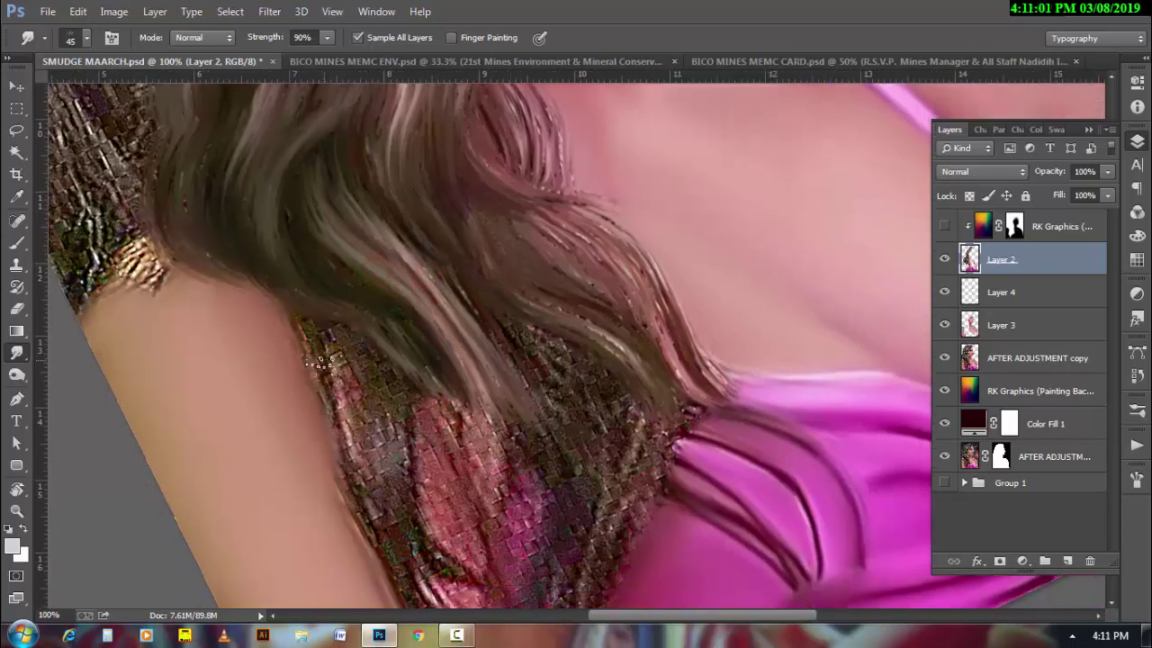
{"action": "key", "text": "bracketright"}
{"action": "left_click_drag", "start_coordinate": [311, 337], "coordinate": [322, 430]}
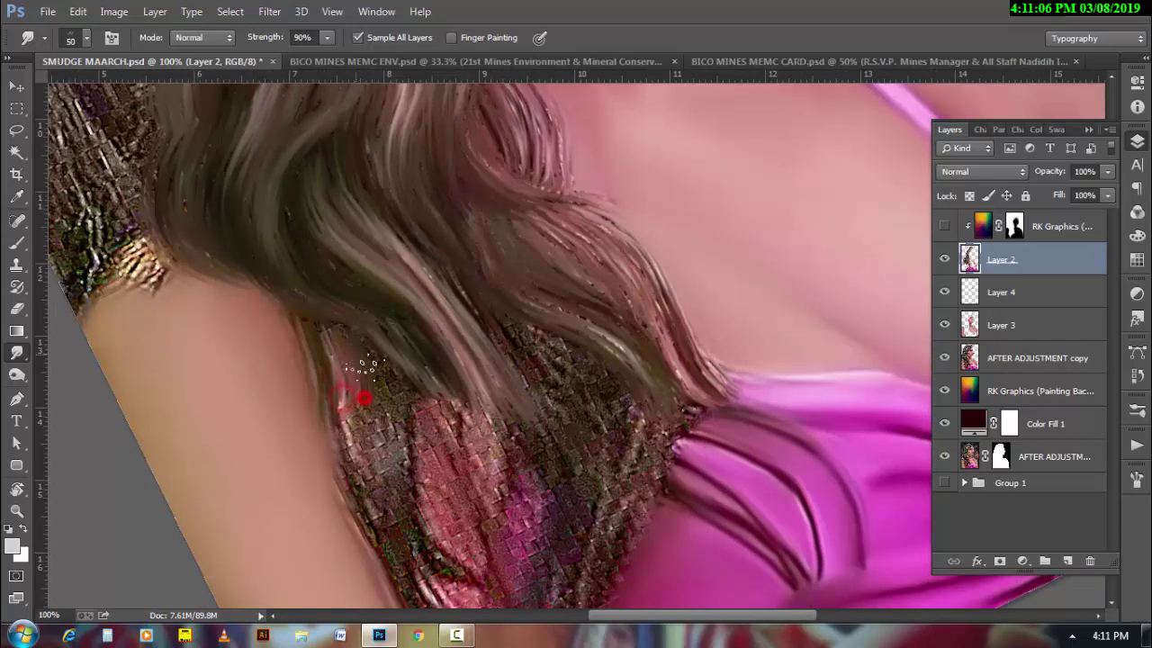
{"action": "left_click_drag", "start_coordinate": [329, 344], "coordinate": [380, 417]}
{"action": "key", "text": "bracketright"}
{"action": "left_click_drag", "start_coordinate": [338, 364], "coordinate": [382, 546]}
{"action": "key", "text": "bracketleft"}
- Smudge hair down-right along the dress edge and over the lower dress texture
{"action": "mouse_move", "coordinate": [378, 418]}
{"action": "left_mouse_down"}
{"action": "mouse_move", "coordinate": [410, 584]}
{"action": "mouse_move", "coordinate": [450, 580]}
{"action": "left_mouse_up"}
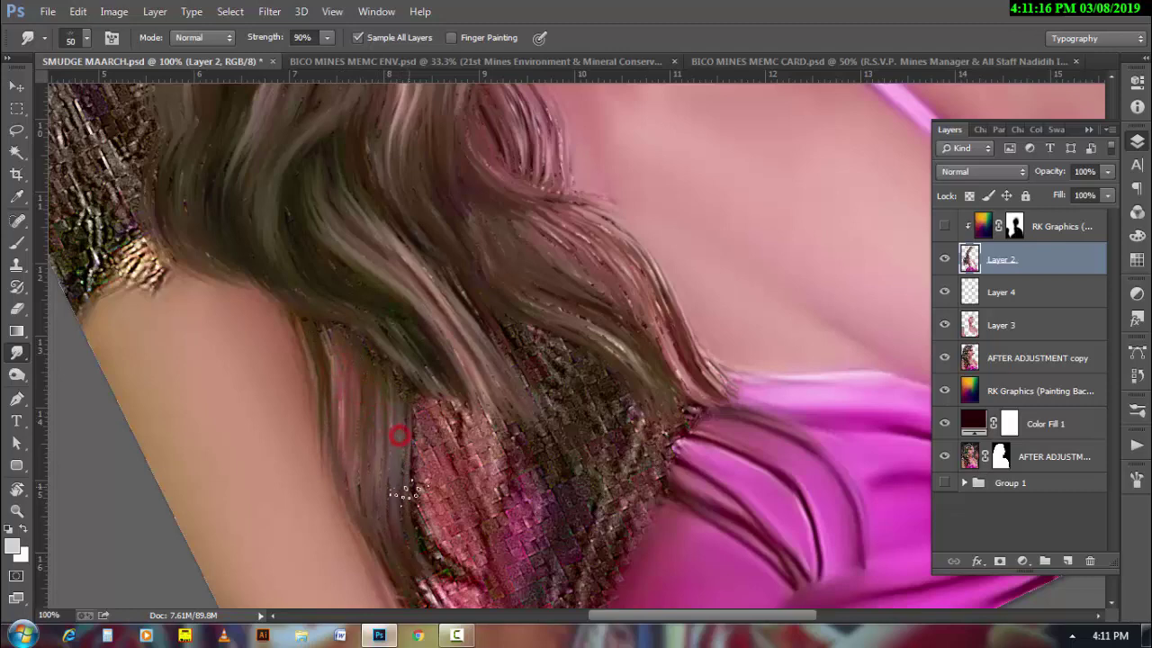
{"action": "mouse_move", "coordinate": [405, 486]}
{"action": "left_mouse_down"}
{"action": "mouse_move", "coordinate": [504, 594]}
{"action": "mouse_move", "coordinate": [441, 558]}
{"action": "left_mouse_up"}
{"action": "mouse_move", "coordinate": [431, 376]}
{"action": "left_mouse_down"}
{"action": "mouse_move", "coordinate": [473, 410]}
{"action": "mouse_move", "coordinate": [504, 540]}
{"action": "left_mouse_up"}
{"action": "left_click_drag", "start_coordinate": [477, 387], "coordinate": [513, 486]}
{"action": "left_click_drag", "start_coordinate": [424, 459], "coordinate": [311, 329]}
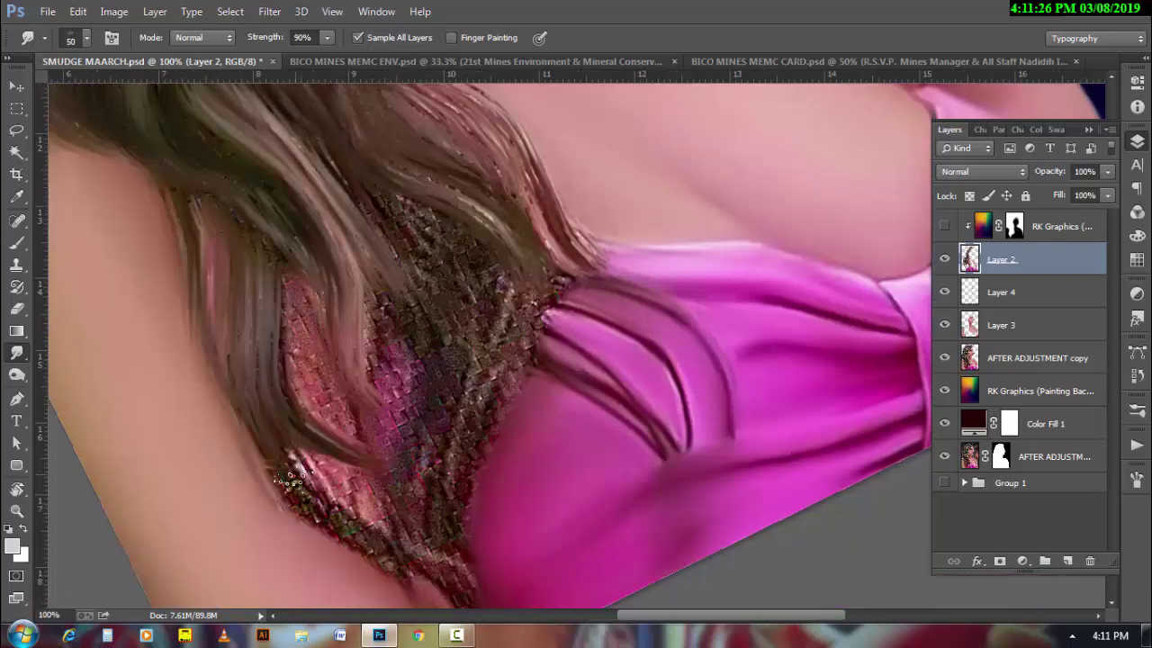
{"action": "mouse_move", "coordinate": [270, 455]}
{"action": "left_mouse_down"}
{"action": "mouse_move", "coordinate": [293, 499]}
{"action": "mouse_move", "coordinate": [338, 513]}
{"action": "mouse_move", "coordinate": [396, 567]}
{"action": "left_mouse_up"}
{"action": "left_click_drag", "start_coordinate": [335, 510], "coordinate": [423, 585]}
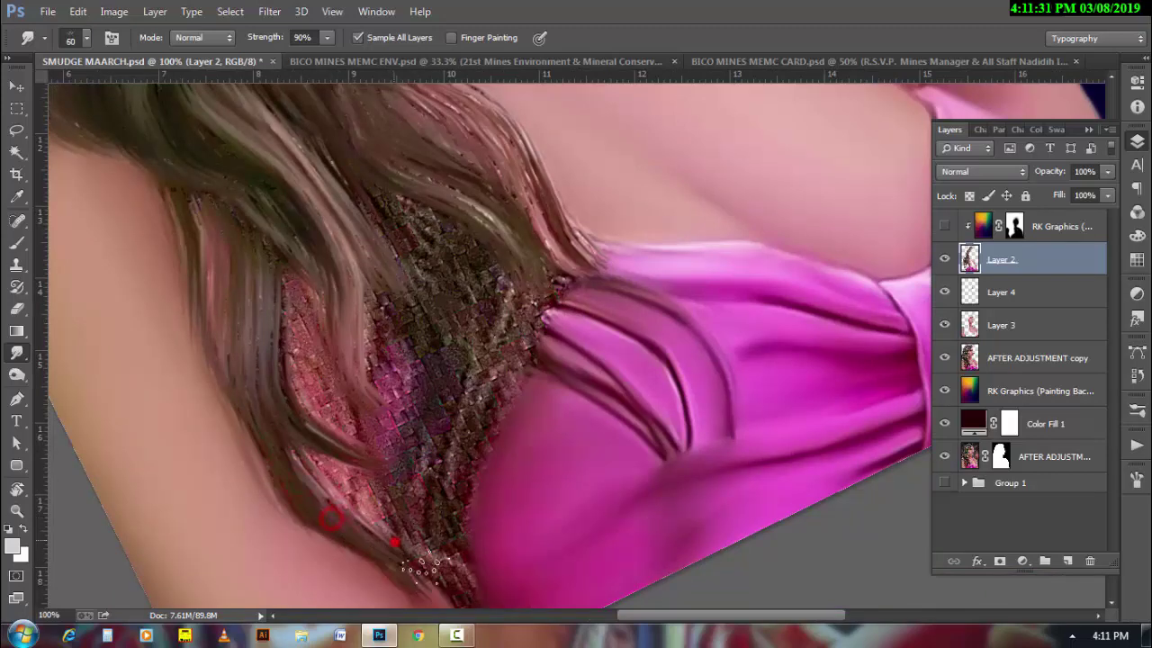
{"action": "left_click_drag", "start_coordinate": [400, 545], "coordinate": [468, 594]}
- With a larger brush, pull several long hair streaks down across the dress
{"action": "key", "text": "bracketright"}
{"action": "left_click_drag", "start_coordinate": [385, 292], "coordinate": [405, 436]}
{"action": "left_click_drag", "start_coordinate": [396, 340], "coordinate": [398, 530]}
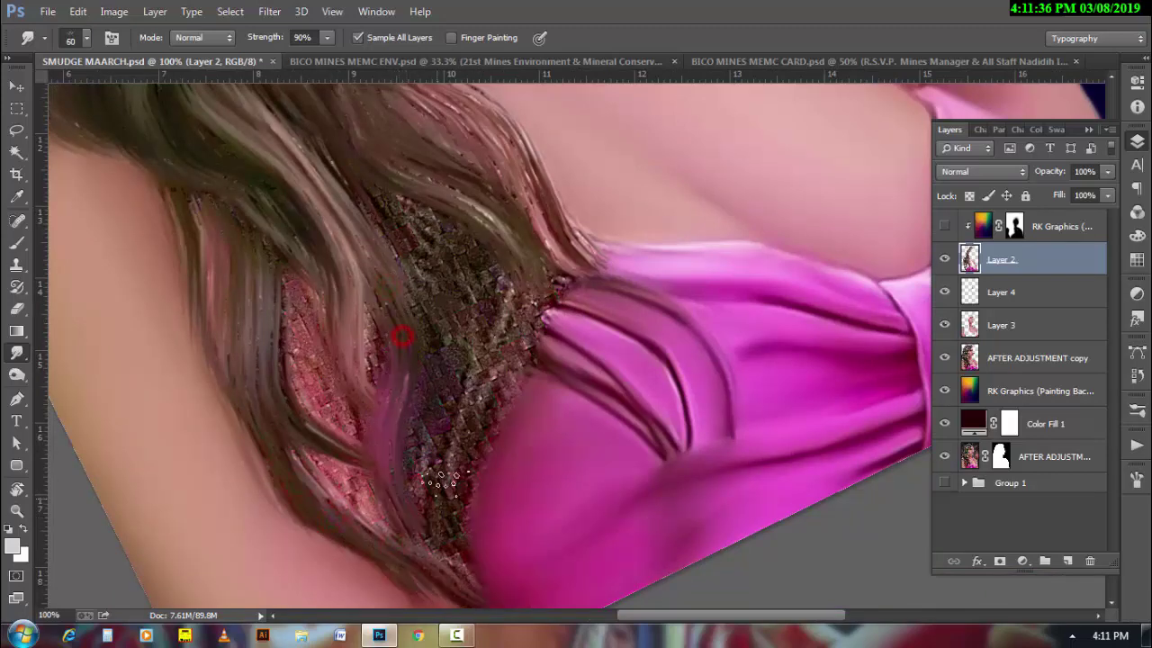
{"action": "mouse_move", "coordinate": [433, 338]}
{"action": "left_mouse_down"}
{"action": "mouse_move", "coordinate": [421, 461]}
{"action": "mouse_move", "coordinate": [468, 396]}
{"action": "left_mouse_up"}
{"action": "left_click_drag", "start_coordinate": [465, 329], "coordinate": [445, 531]}
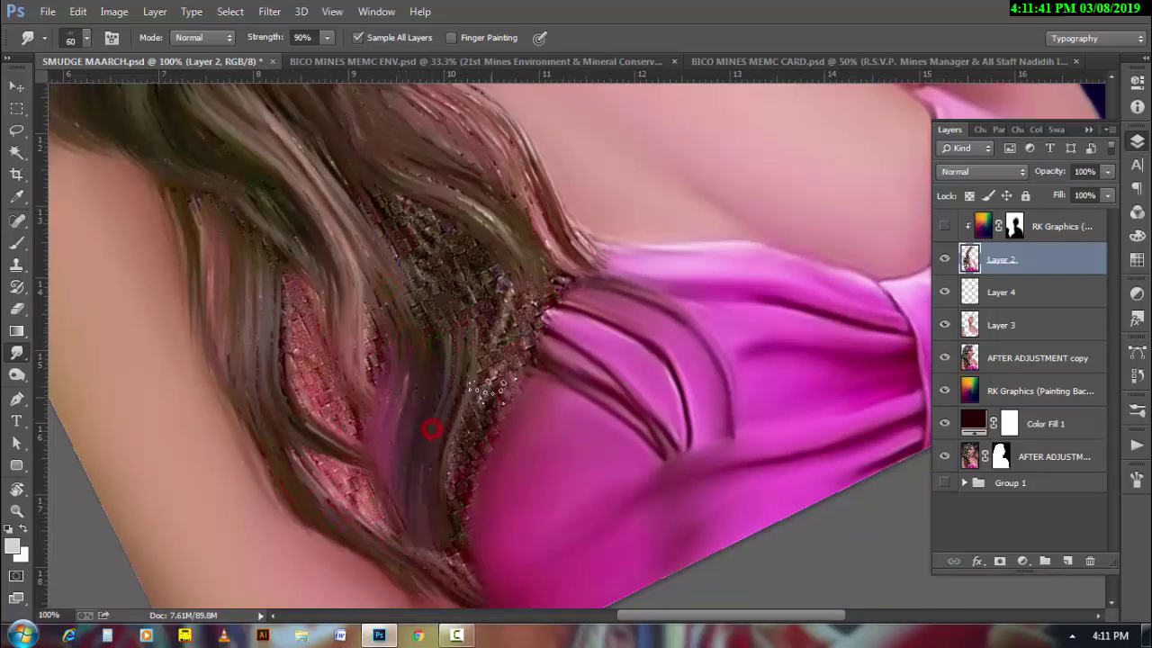
{"action": "left_click_drag", "start_coordinate": [493, 376], "coordinate": [461, 580]}
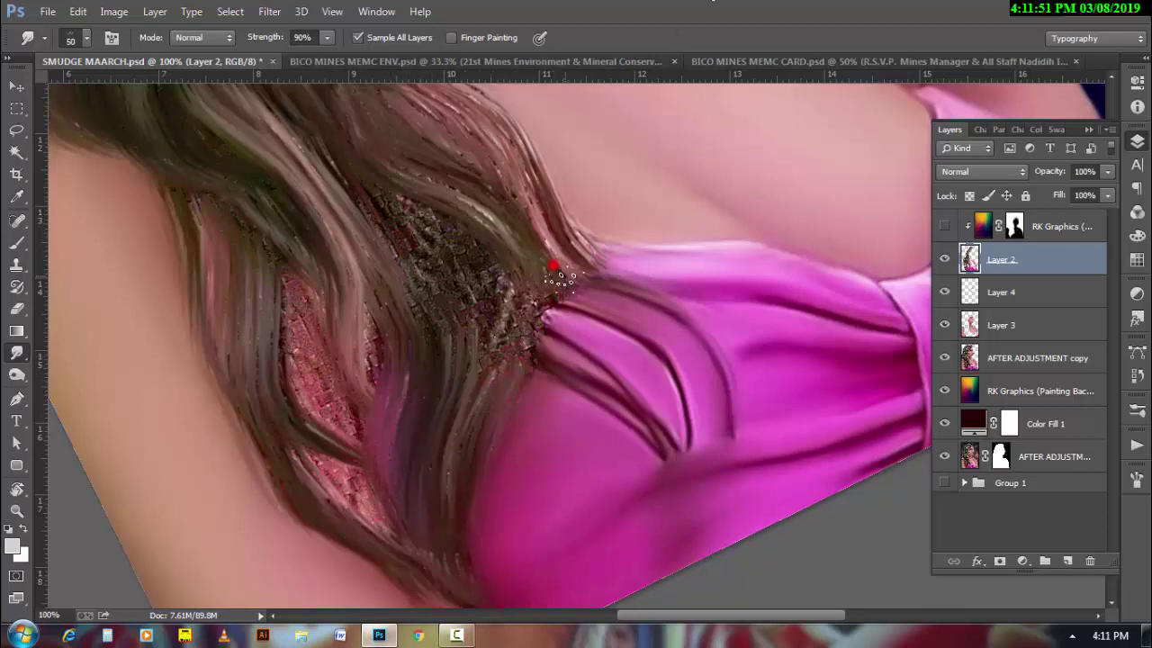
{"action": "left_click_drag", "start_coordinate": [538, 314], "coordinate": [517, 378]}
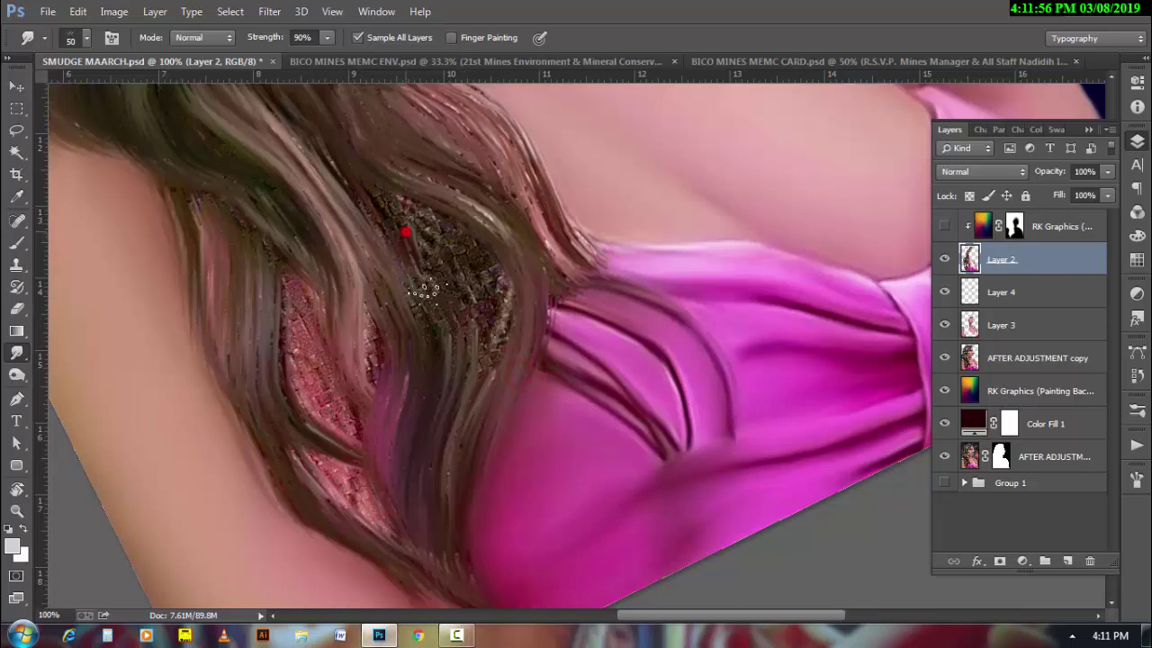
- Smooth the dark textured hair patch and blend the reddish area upward into hair
{"action": "left_click_drag", "start_coordinate": [427, 290], "coordinate": [453, 360]}
{"action": "mouse_move", "coordinate": [413, 234]}
{"action": "left_mouse_down"}
{"action": "mouse_move", "coordinate": [459, 329]}
{"action": "mouse_move", "coordinate": [477, 315]}
{"action": "left_mouse_up"}
{"action": "left_click_drag", "start_coordinate": [474, 397], "coordinate": [488, 297]}
{"action": "mouse_move", "coordinate": [401, 238]}
{"action": "left_mouse_down"}
{"action": "mouse_move", "coordinate": [392, 329]}
{"action": "mouse_move", "coordinate": [367, 393]}
{"action": "left_mouse_up"}
{"action": "left_click_drag", "start_coordinate": [347, 432], "coordinate": [297, 335]}
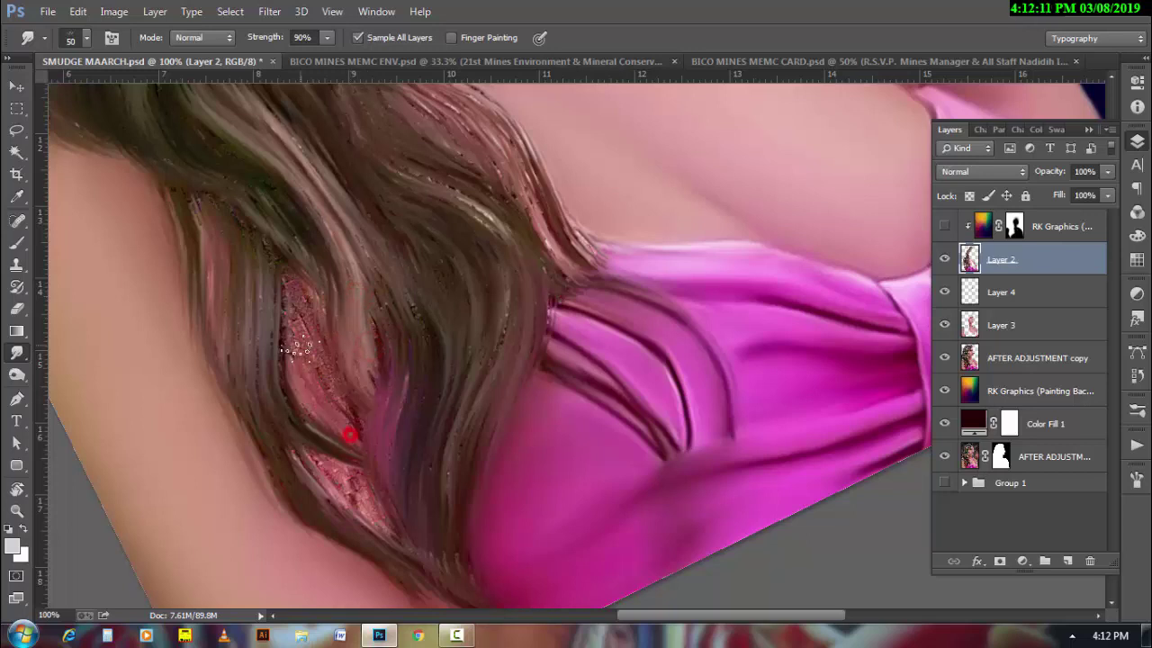
{"action": "left_click_drag", "start_coordinate": [330, 399], "coordinate": [297, 336]}
{"action": "left_click_drag", "start_coordinate": [321, 467], "coordinate": [404, 509]}
- Pan to the lower dress edge and rotate the canvas to follow the hair
{"action": "scroll", "coordinate": [401, 393], "scroll_direction": "down", "scroll_amount": 3}
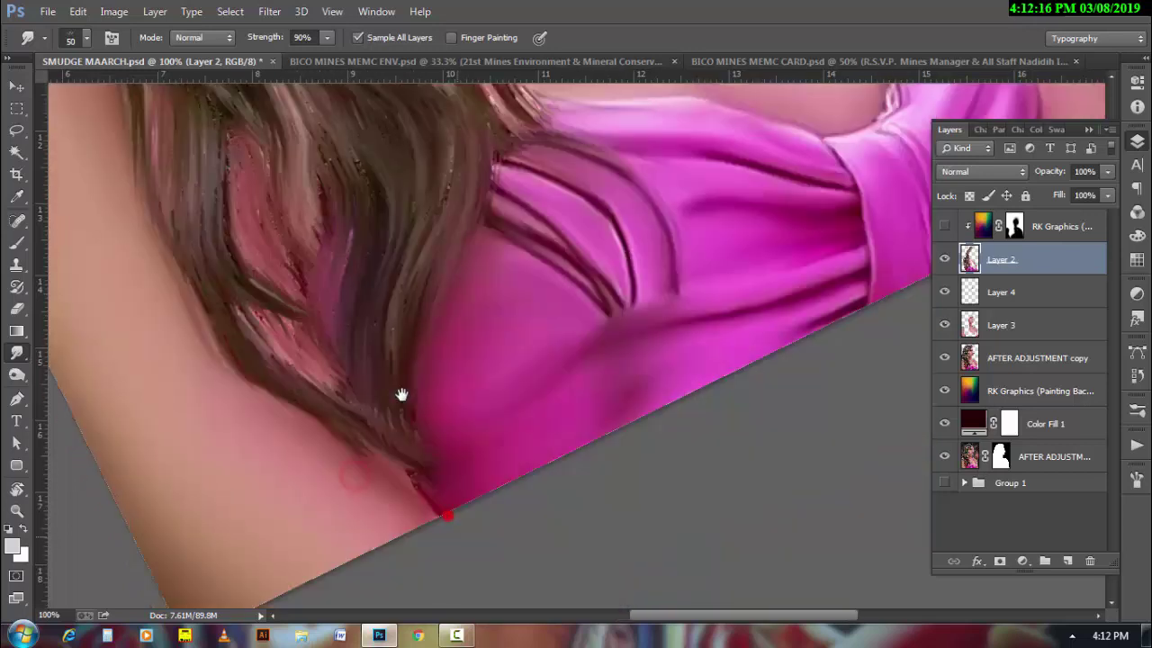
{"action": "left_click_drag", "start_coordinate": [362, 366], "coordinate": [362, 431]}
{"action": "scroll", "coordinate": [499, 441], "scroll_direction": "up", "scroll_amount": 5}
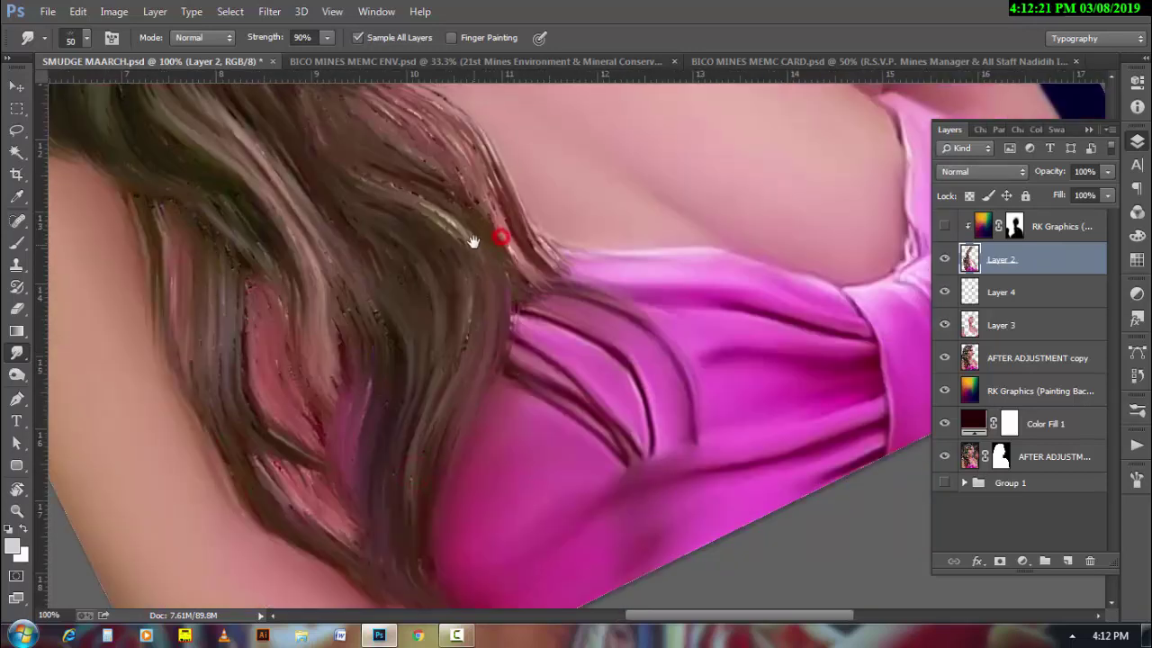
{"action": "scroll", "coordinate": [489, 240], "scroll_direction": "up", "scroll_amount": 3}
{"action": "key", "text": "r"}
{"action": "left_click_drag", "start_coordinate": [475, 341], "coordinate": [303, 257]}
- Redo a discarded stroke as a smooth curl and smudge strands up along the neck
{"action": "left_click", "coordinate": [17, 352]}
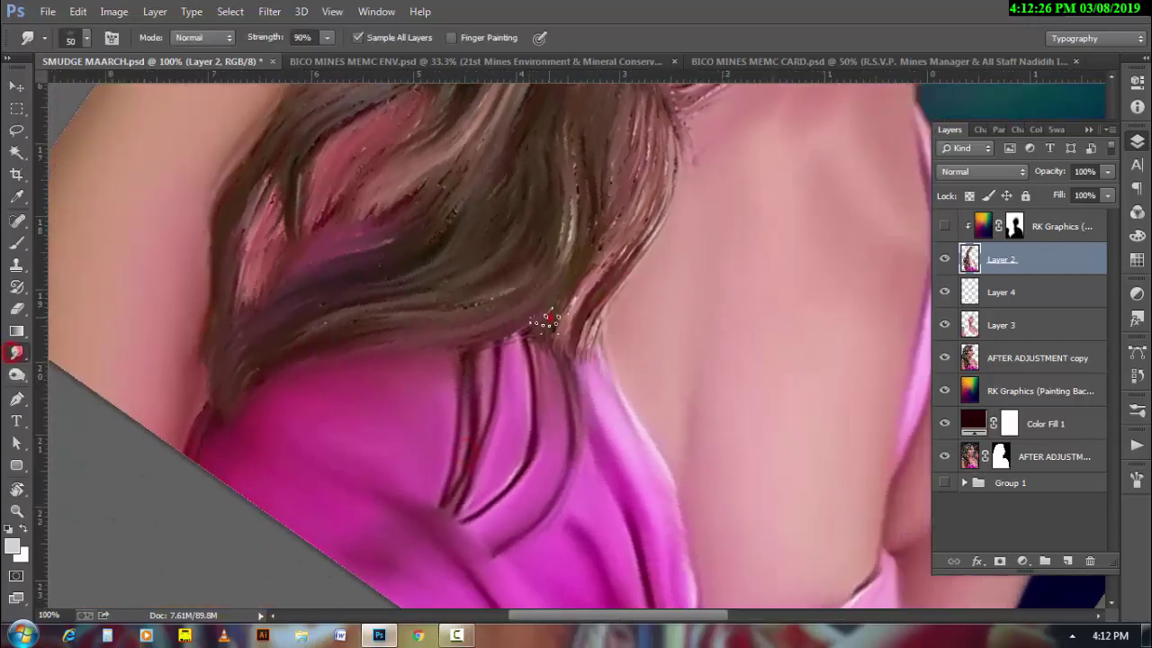
{"action": "left_click_drag", "start_coordinate": [550, 319], "coordinate": [576, 369]}
{"action": "key", "text": "ctrl+z"}
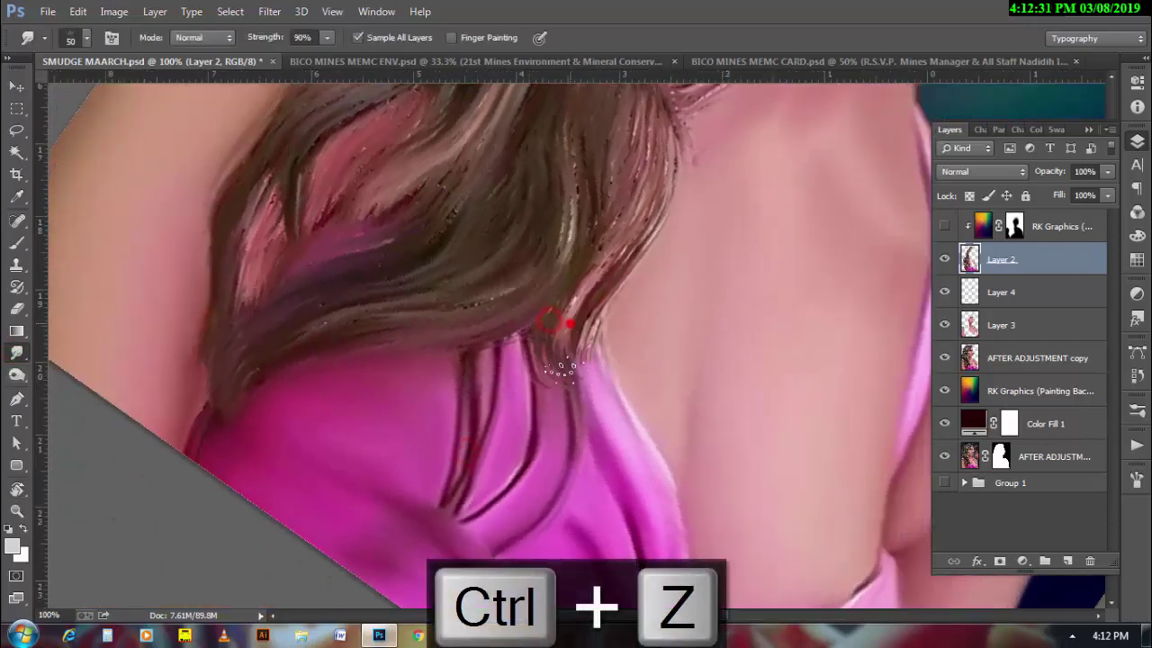
{"action": "left_click_drag", "start_coordinate": [570, 321], "coordinate": [580, 369]}
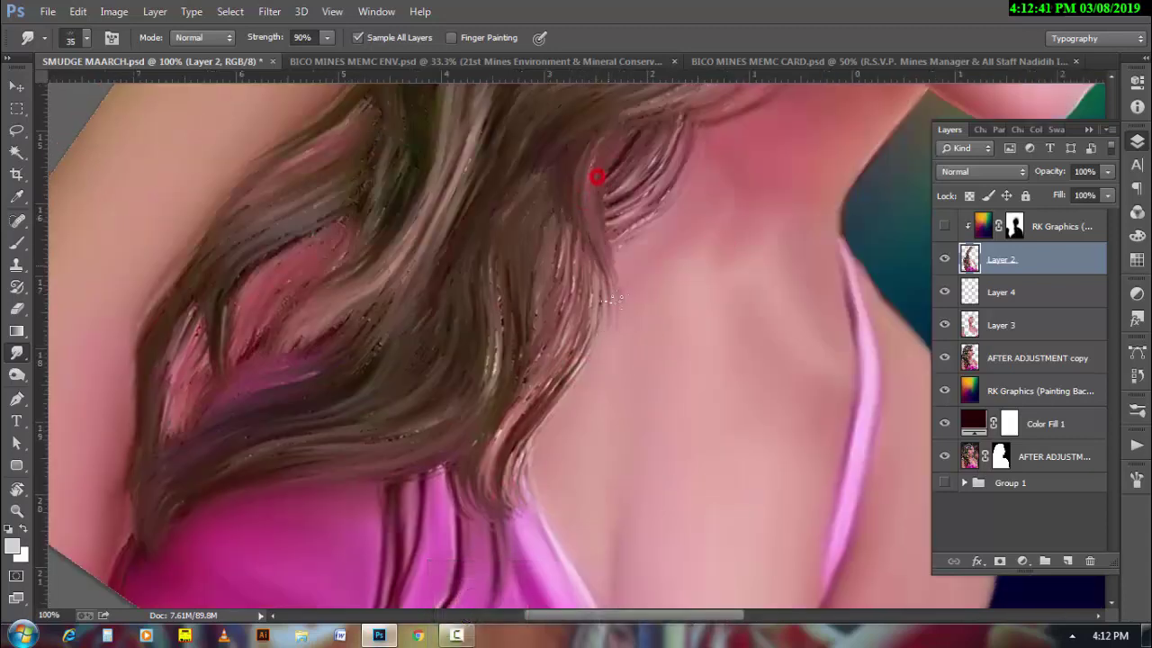
{"action": "key", "text": "bracketright"}
{"action": "mouse_move", "coordinate": [544, 389]}
{"action": "left_mouse_down"}
{"action": "mouse_move", "coordinate": [527, 368]}
{"action": "mouse_move", "coordinate": [537, 309]}
{"action": "left_mouse_up"}
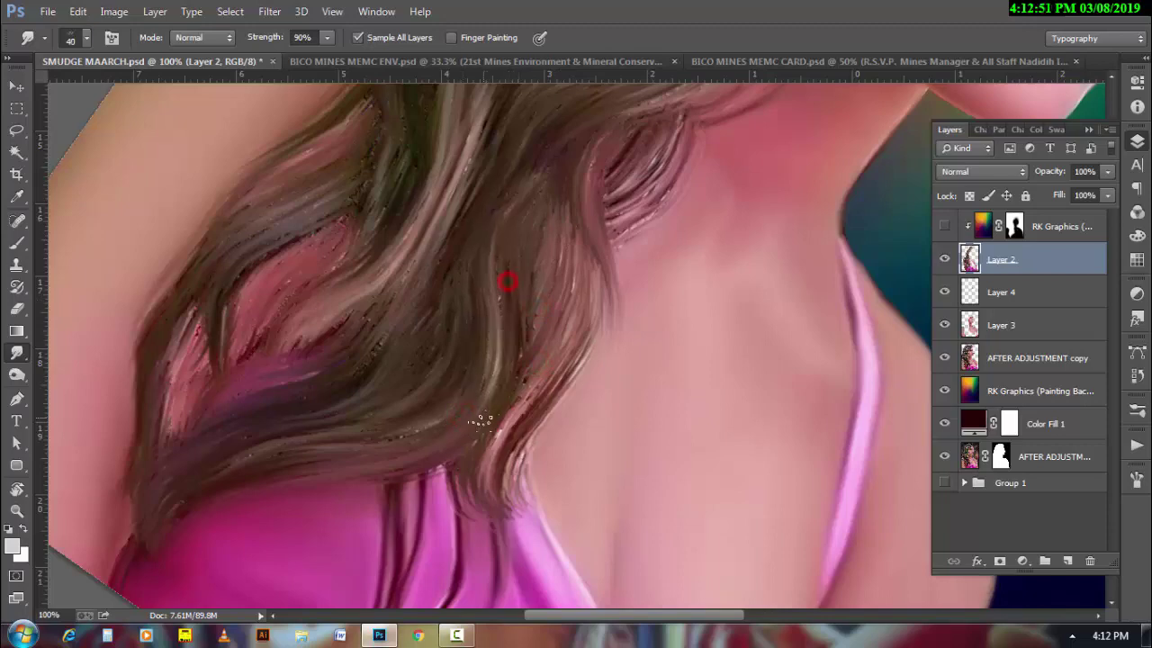
- Rotate the canvas so the hair falls naturally and smudge the strands upward
{"action": "left_click_drag", "start_coordinate": [483, 420], "coordinate": [612, 412]}
{"action": "key", "text": "r"}
{"action": "left_click_drag", "start_coordinate": [539, 342], "coordinate": [313, 270]}
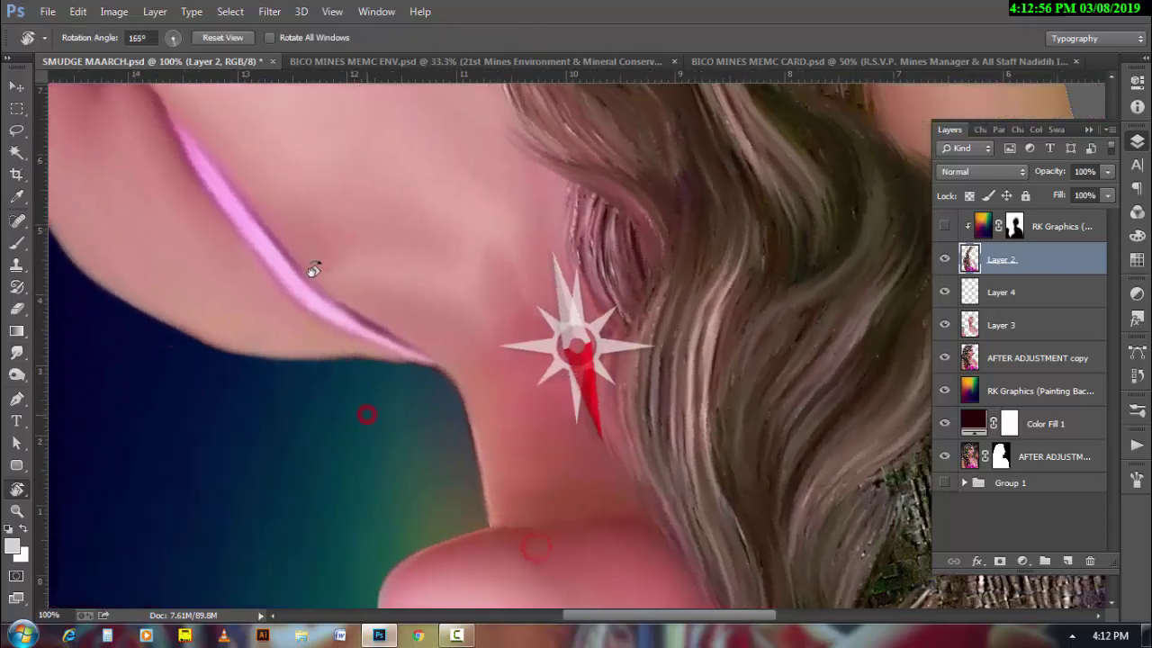
{"action": "left_click_drag", "start_coordinate": [659, 454], "coordinate": [665, 297]}
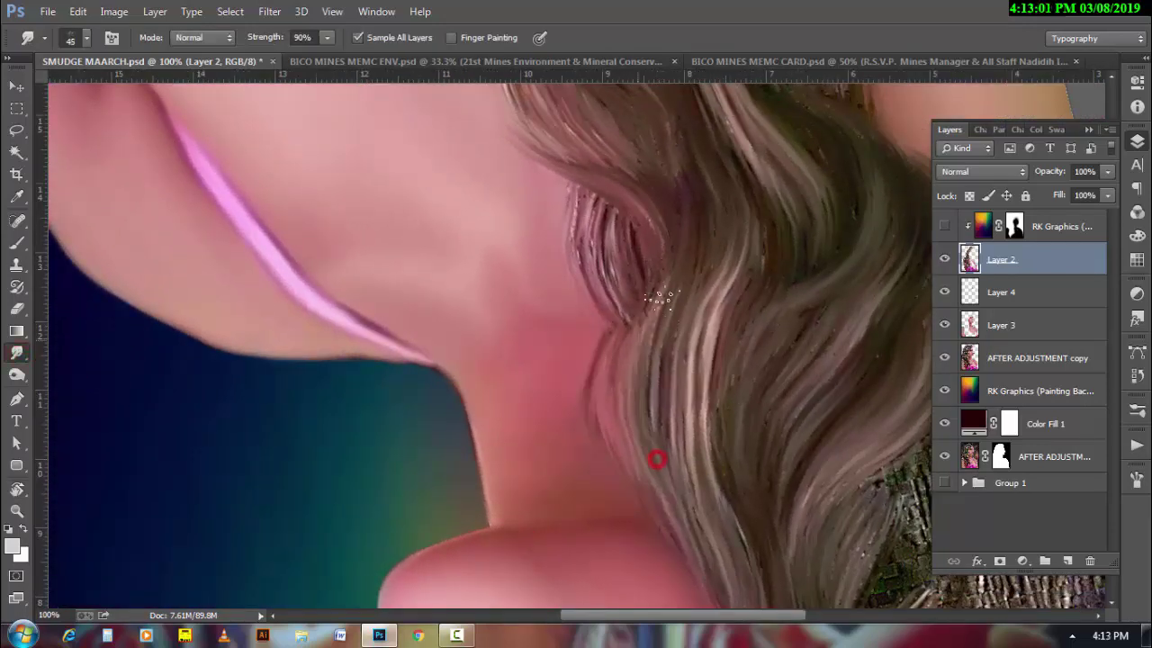
{"action": "left_click_drag", "start_coordinate": [635, 362], "coordinate": [669, 303]}
{"action": "key", "text": "bracketright"}
{"action": "mouse_move", "coordinate": [670, 464]}
{"action": "left_mouse_down"}
{"action": "mouse_move", "coordinate": [707, 226]}
{"action": "mouse_move", "coordinate": [668, 468]}
{"action": "left_mouse_up"}
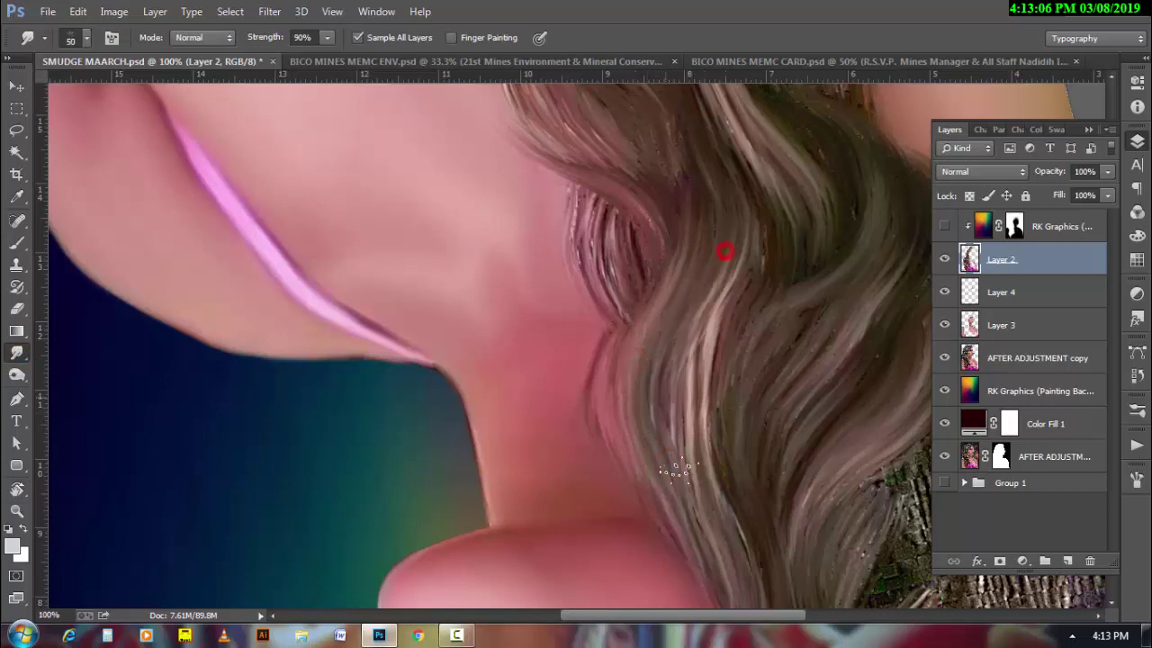
- Smooth the hair below the curl with short upward strokes, re-centring the rotated view
{"action": "left_click_drag", "start_coordinate": [738, 275], "coordinate": [664, 498]}
{"action": "key", "text": "bracketleft"}
{"action": "left_click_drag", "start_coordinate": [647, 456], "coordinate": [704, 559]}
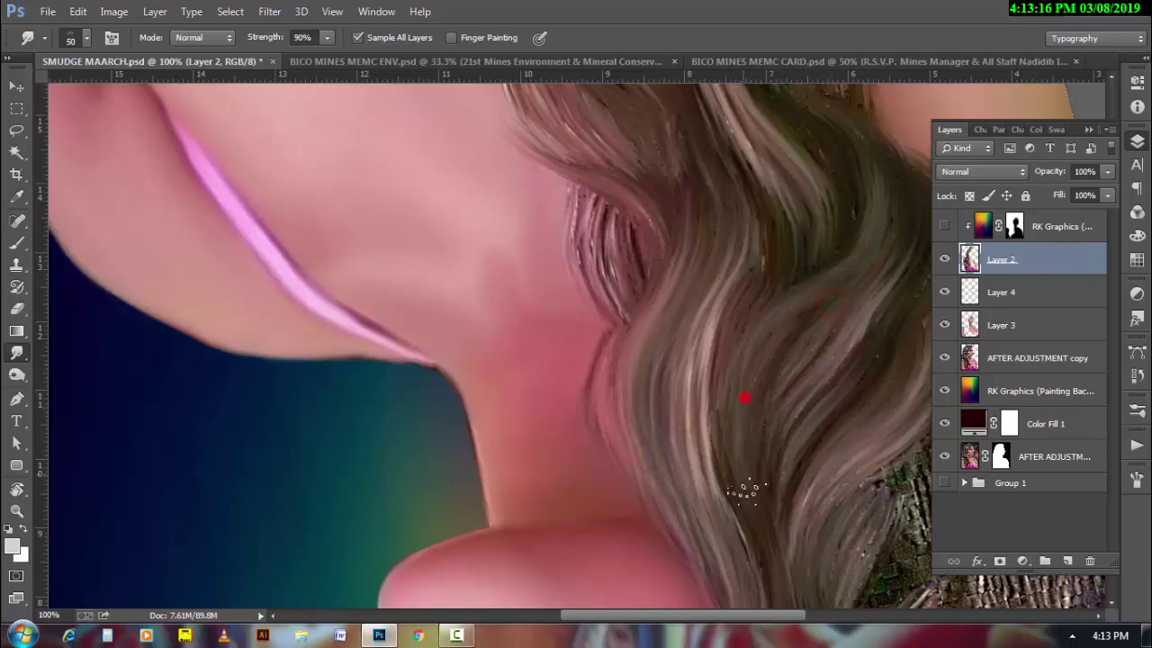
{"action": "left_click_drag", "start_coordinate": [814, 302], "coordinate": [604, 422]}
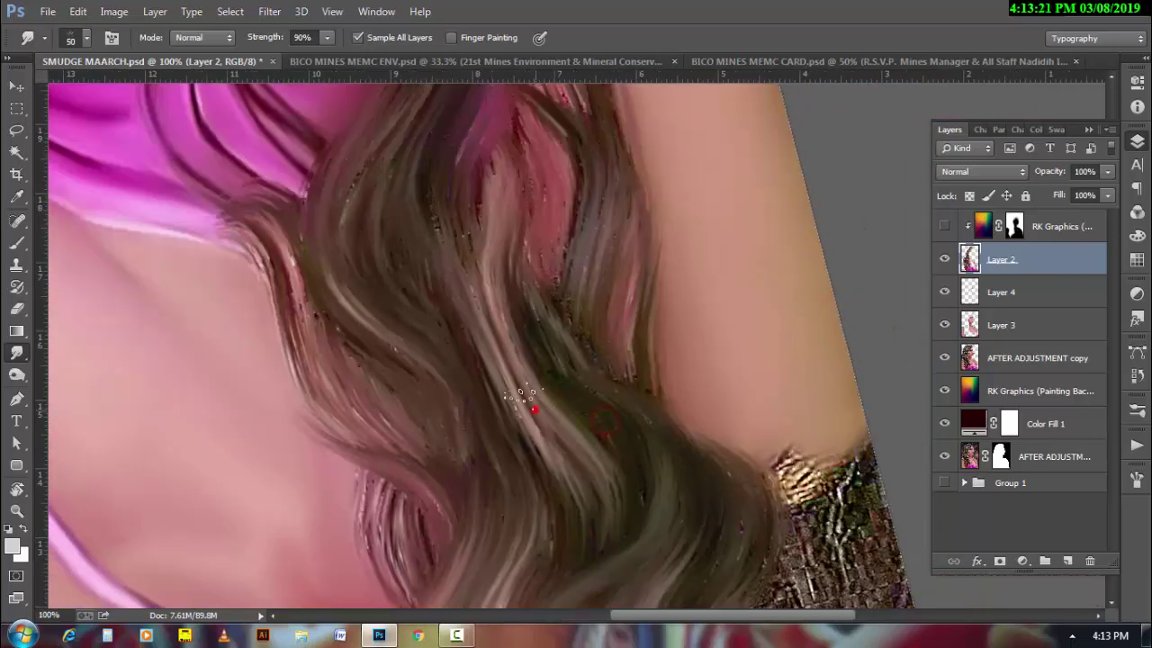
{"action": "left_click_drag", "start_coordinate": [520, 396], "coordinate": [497, 347]}
{"action": "left_click_drag", "start_coordinate": [486, 306], "coordinate": [481, 261]}
{"action": "mouse_move", "coordinate": [568, 360]}
{"action": "left_mouse_down"}
{"action": "mouse_move", "coordinate": [537, 269]}
{"action": "mouse_move", "coordinate": [561, 369]}
{"action": "left_mouse_up"}
{"action": "left_click_drag", "start_coordinate": [536, 538], "coordinate": [535, 393]}
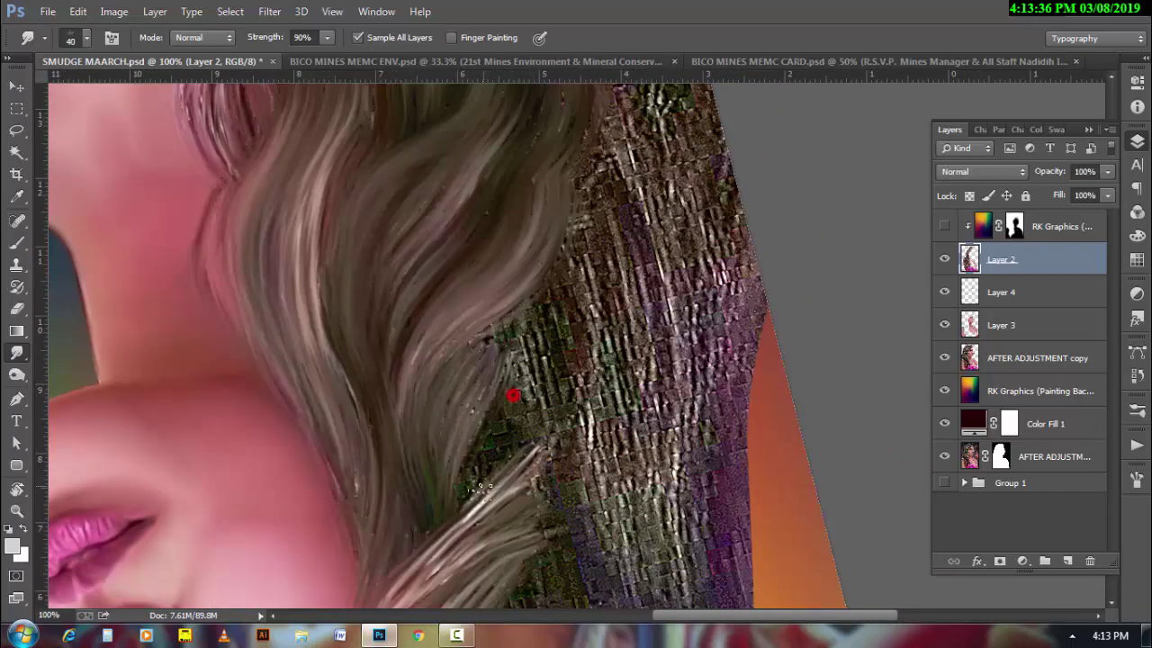
- Pull hair through the green mosaic and streak the purple mosaic strip
{"action": "left_click_drag", "start_coordinate": [479, 489], "coordinate": [472, 486]}
{"action": "mouse_move", "coordinate": [538, 438]}
{"action": "left_mouse_down"}
{"action": "mouse_move", "coordinate": [522, 329]}
{"action": "mouse_move", "coordinate": [542, 299]}
{"action": "left_mouse_up"}
{"action": "key", "text": "bracketright"}
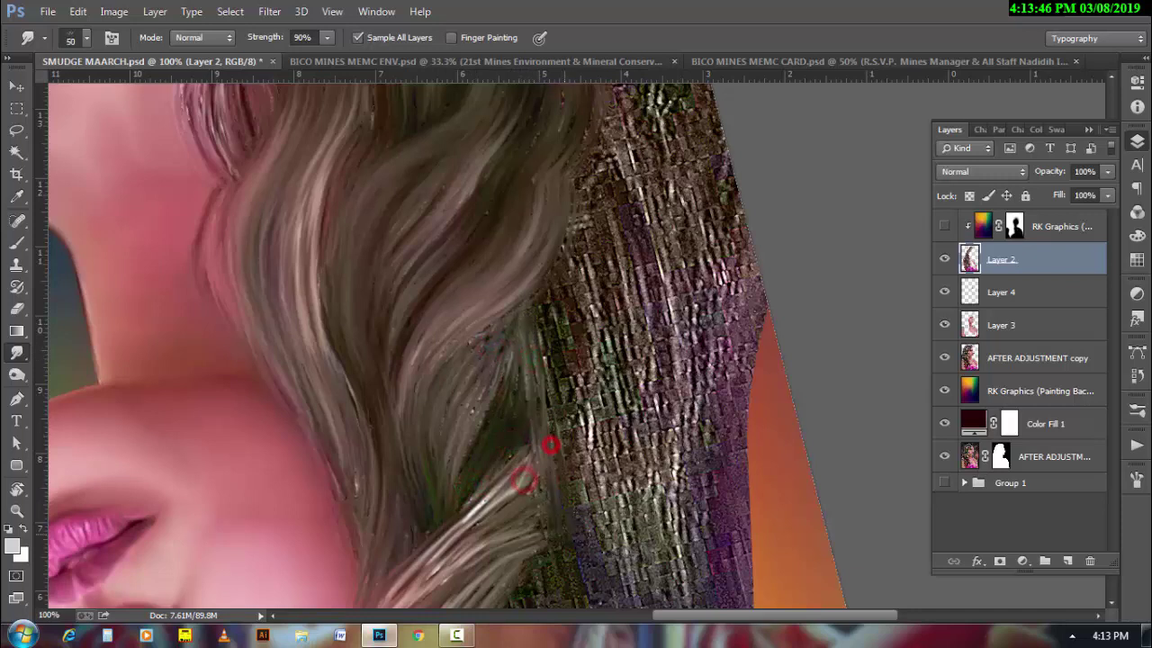
{"action": "left_click_drag", "start_coordinate": [591, 540], "coordinate": [590, 423]}
{"action": "left_click_drag", "start_coordinate": [621, 563], "coordinate": [621, 396]}
{"action": "mouse_move", "coordinate": [661, 590]}
{"action": "left_mouse_down"}
{"action": "mouse_move", "coordinate": [666, 468]}
{"action": "mouse_move", "coordinate": [714, 594]}
{"action": "mouse_move", "coordinate": [720, 423]}
{"action": "left_mouse_up"}
{"action": "left_click_drag", "start_coordinate": [736, 608], "coordinate": [733, 459]}
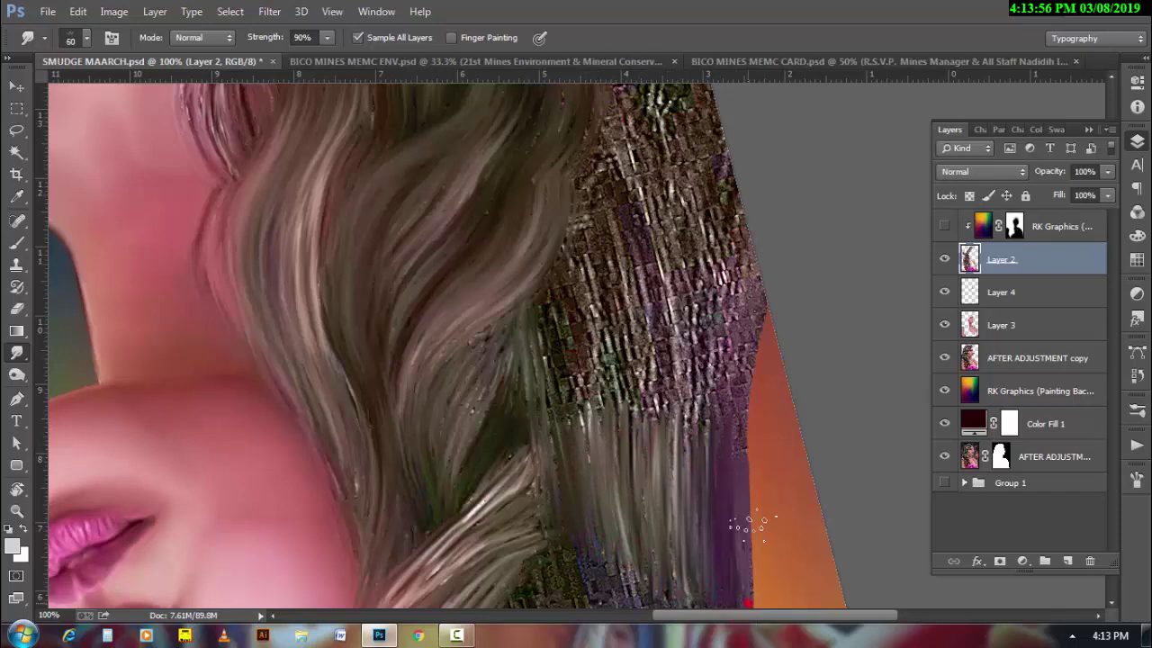
{"action": "left_click_drag", "start_coordinate": [751, 527], "coordinate": [763, 468]}
- Rotate to the other side and streak the pixelated hair near the shoulder
{"action": "mouse_move", "coordinate": [747, 612]}
{"action": "left_mouse_down"}
{"action": "mouse_move", "coordinate": [749, 248]}
{"action": "mouse_move", "coordinate": [231, 284]}
{"action": "mouse_move", "coordinate": [275, 275]}
{"action": "left_mouse_up"}
{"action": "key", "text": "r"}
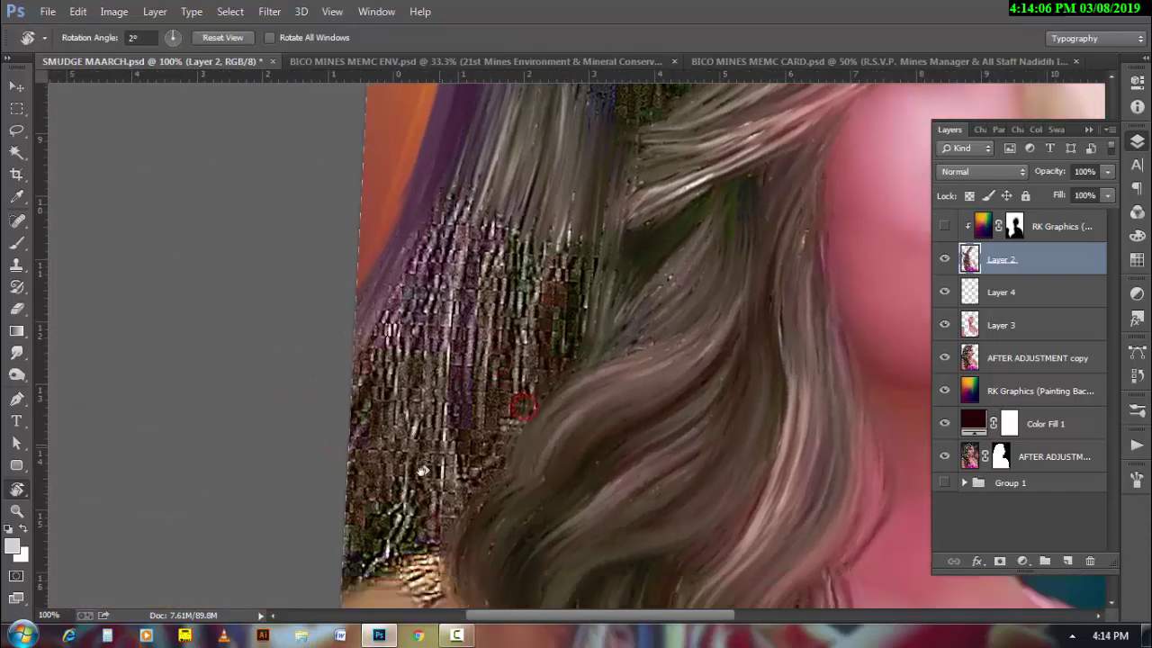
{"action": "left_click", "coordinate": [16, 353]}
{"action": "scroll", "coordinate": [489, 489], "scroll_direction": "down", "scroll_amount": 1}
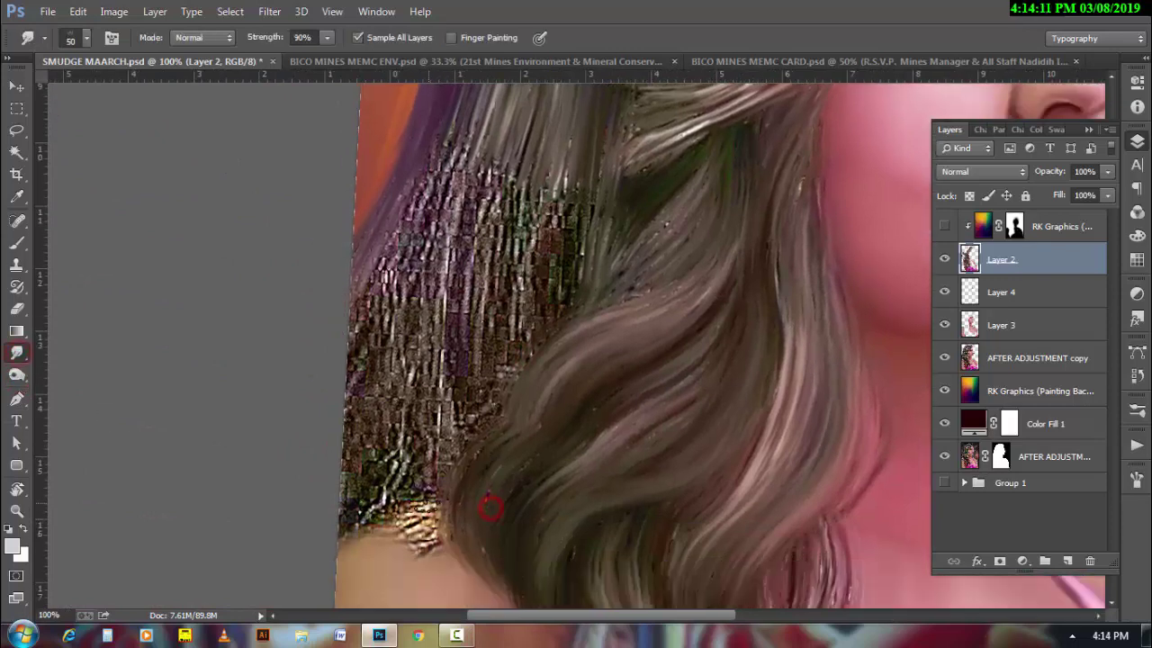
{"action": "mouse_move", "coordinate": [425, 547]}
{"action": "left_mouse_down"}
{"action": "mouse_move", "coordinate": [429, 528]}
{"action": "mouse_move", "coordinate": [431, 543]}
{"action": "mouse_move", "coordinate": [373, 528]}
{"action": "mouse_move", "coordinate": [406, 426]}
{"action": "mouse_move", "coordinate": [407, 320]}
{"action": "left_mouse_up"}
{"action": "left_click_drag", "start_coordinate": [401, 454], "coordinate": [351, 531]}
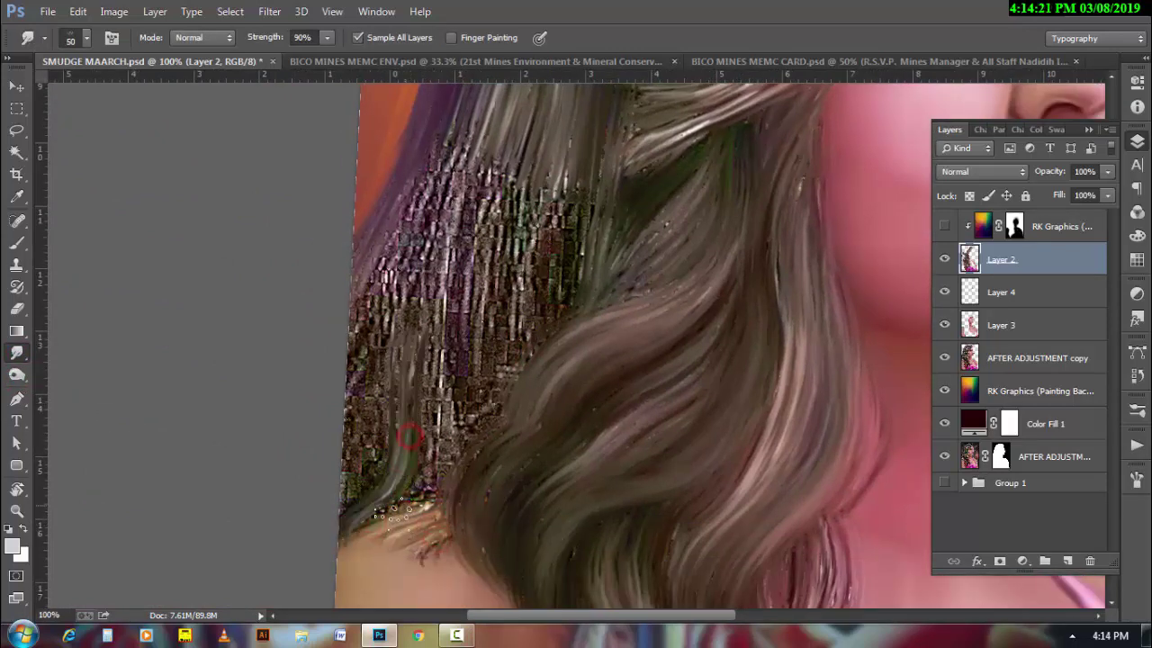
{"action": "left_click_drag", "start_coordinate": [423, 423], "coordinate": [372, 522]}
- Streak the hair up and down-left, smoothing the purple blocky texture along the left edge
{"action": "left_click_drag", "start_coordinate": [447, 460], "coordinate": [441, 310]}
{"action": "mouse_move", "coordinate": [466, 456]}
{"action": "left_mouse_down"}
{"action": "mouse_move", "coordinate": [476, 420]}
{"action": "mouse_move", "coordinate": [468, 305]}
{"action": "left_mouse_up"}
{"action": "left_click_drag", "start_coordinate": [468, 387], "coordinate": [464, 243]}
{"action": "left_click_drag", "start_coordinate": [401, 270], "coordinate": [356, 396]}
{"action": "mouse_move", "coordinate": [432, 212]}
{"action": "left_mouse_down"}
{"action": "mouse_move", "coordinate": [476, 124]}
{"action": "mouse_move", "coordinate": [400, 360]}
{"action": "left_mouse_up"}
{"action": "mouse_move", "coordinate": [441, 315]}
{"action": "left_mouse_down"}
{"action": "mouse_move", "coordinate": [468, 143]}
{"action": "mouse_move", "coordinate": [346, 324]}
{"action": "mouse_move", "coordinate": [348, 381]}
{"action": "left_mouse_up"}
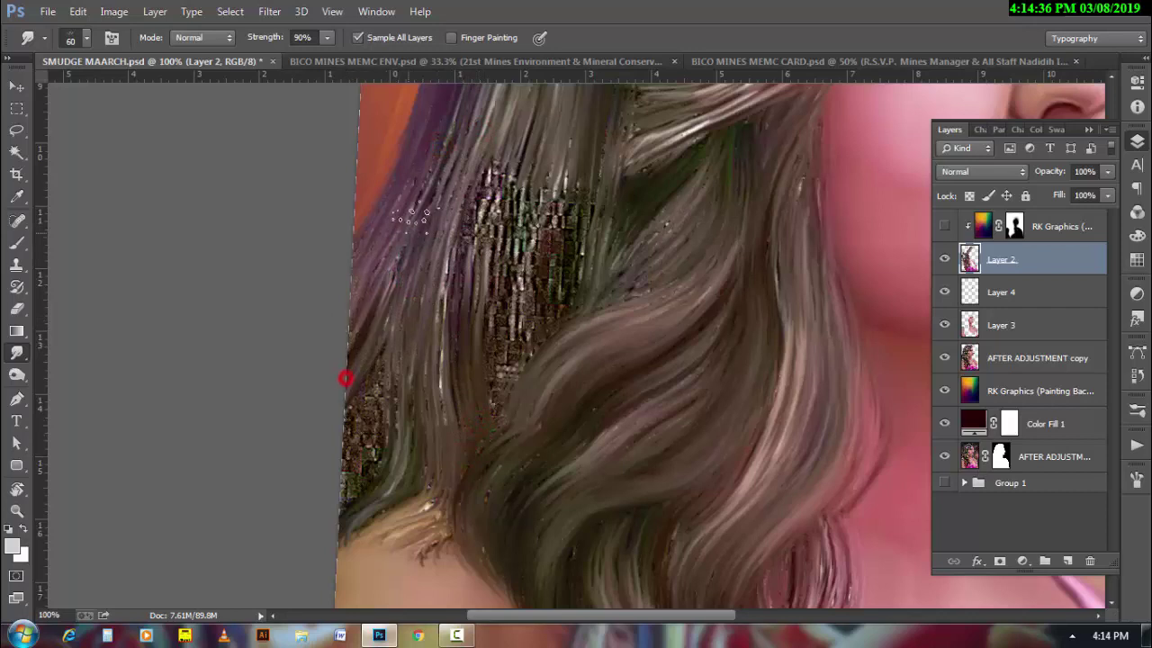
{"action": "mouse_move", "coordinate": [432, 153]}
{"action": "left_mouse_down"}
{"action": "mouse_move", "coordinate": [347, 383]}
{"action": "mouse_move", "coordinate": [365, 441]}
{"action": "mouse_move", "coordinate": [349, 493]}
{"action": "mouse_move", "coordinate": [389, 423]}
{"action": "mouse_move", "coordinate": [418, 297]}
{"action": "left_mouse_up"}
{"action": "mouse_move", "coordinate": [524, 324]}
{"action": "left_mouse_down"}
{"action": "mouse_move", "coordinate": [495, 404]}
{"action": "mouse_move", "coordinate": [499, 288]}
{"action": "mouse_move", "coordinate": [527, 148]}
{"action": "mouse_move", "coordinate": [477, 306]}
{"action": "mouse_move", "coordinate": [477, 198]}
{"action": "left_mouse_up"}
- With a larger brush, smear away remaining blocky texture into upward strands
{"action": "key", "text": "]"}
{"action": "left_click_drag", "start_coordinate": [491, 158], "coordinate": [468, 306]}
{"action": "mouse_move", "coordinate": [555, 173]}
{"action": "left_mouse_down"}
{"action": "mouse_move", "coordinate": [529, 335]}
{"action": "mouse_move", "coordinate": [546, 319]}
{"action": "mouse_move", "coordinate": [579, 168]}
{"action": "mouse_move", "coordinate": [584, 296]}
{"action": "mouse_move", "coordinate": [570, 157]}
{"action": "left_mouse_up"}
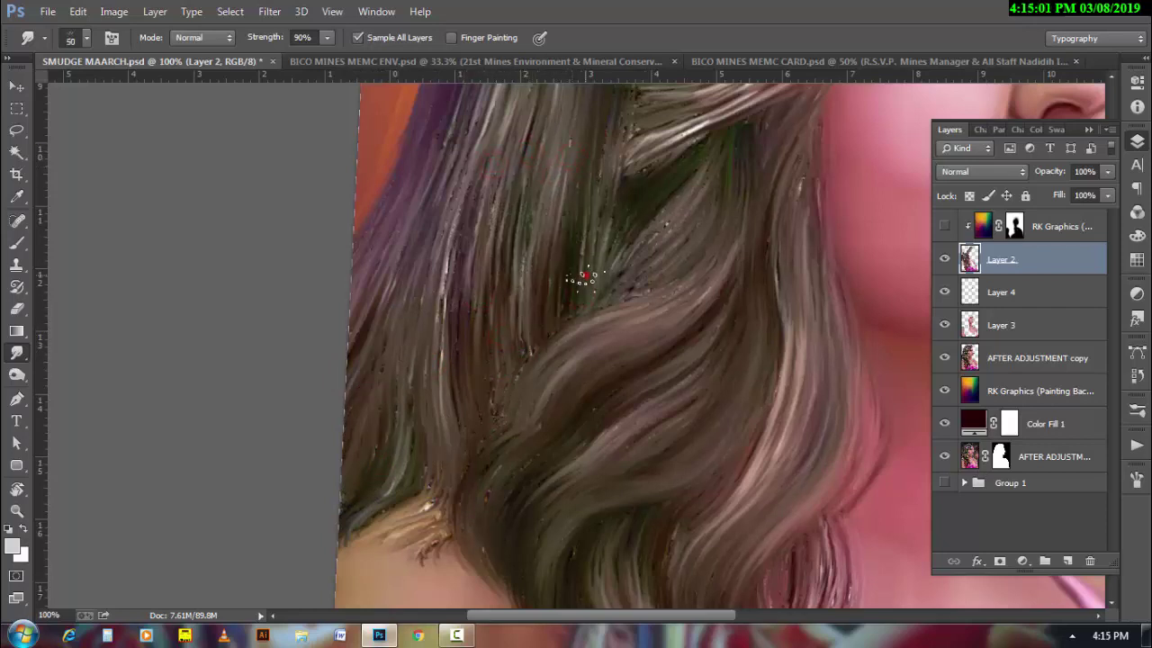
{"action": "left_click_drag", "start_coordinate": [583, 279], "coordinate": [623, 101]}
{"action": "left_click_drag", "start_coordinate": [438, 303], "coordinate": [409, 287]}
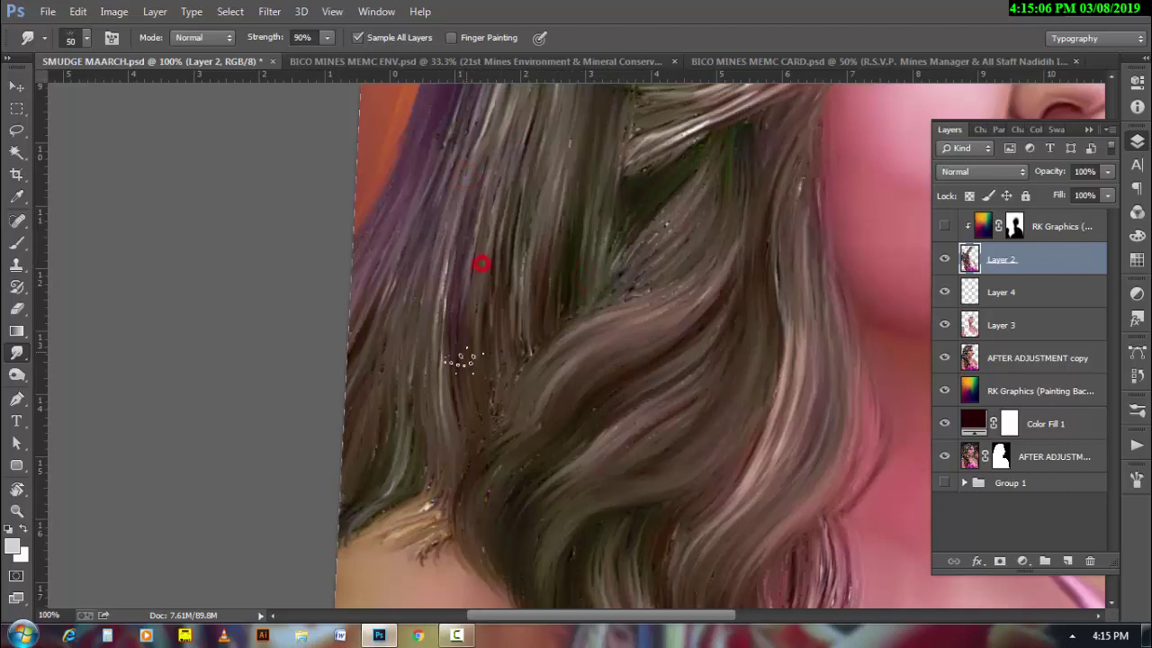
{"action": "left_click_drag", "start_coordinate": [538, 204], "coordinate": [537, 203]}
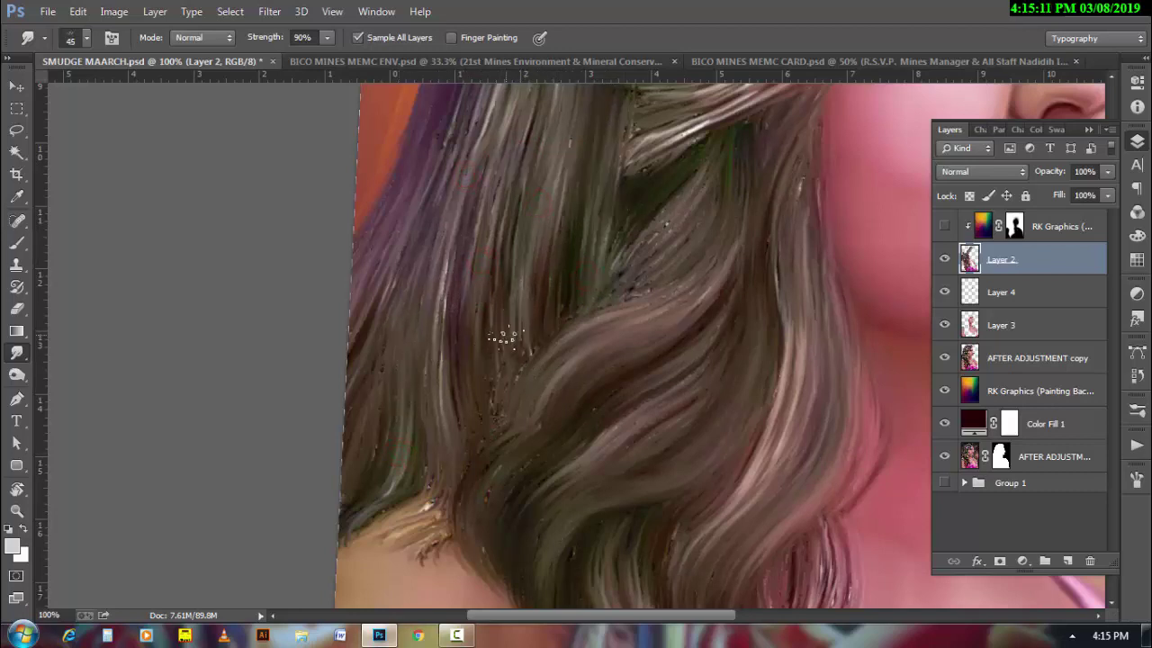
- Pull the lower hair ends down-left and soften the hair edge beside the neck
{"action": "left_click_drag", "start_coordinate": [441, 450], "coordinate": [428, 540]}
{"action": "mouse_move", "coordinate": [442, 471]}
{"action": "left_mouse_down"}
{"action": "mouse_move", "coordinate": [418, 540]}
{"action": "mouse_move", "coordinate": [445, 558]}
{"action": "mouse_move", "coordinate": [360, 540]}
{"action": "left_mouse_up"}
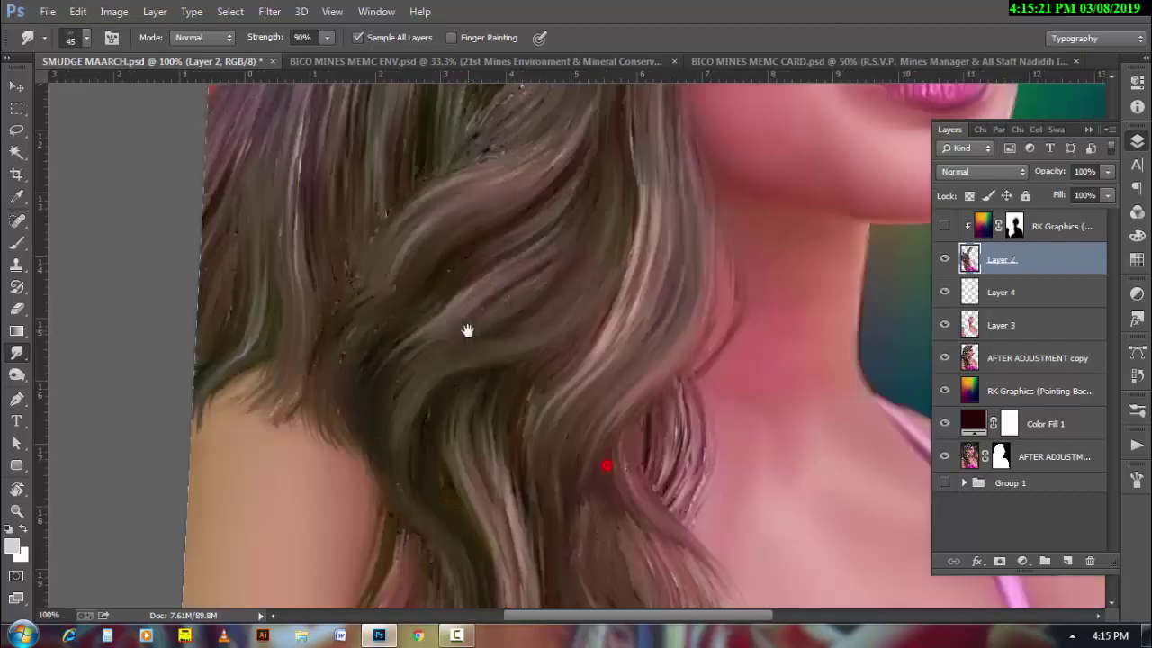
{"action": "left_click_drag", "start_coordinate": [468, 540], "coordinate": [297, 305]}
{"action": "left_click_drag", "start_coordinate": [369, 391], "coordinate": [335, 494]}
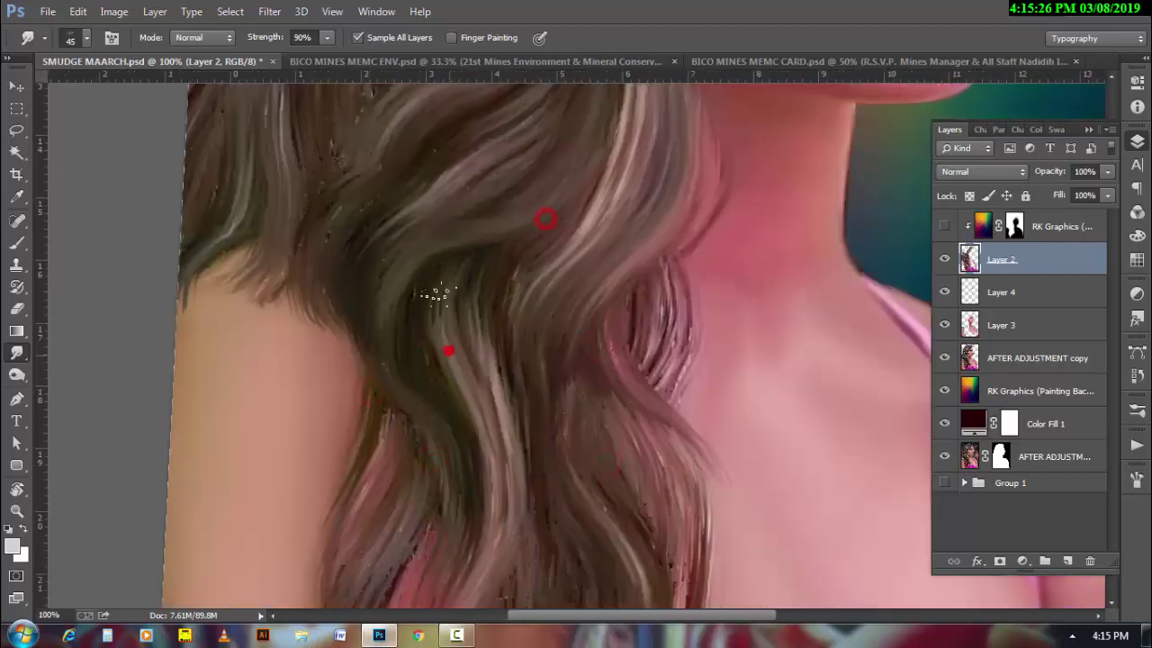
{"action": "mouse_move", "coordinate": [433, 292]}
{"action": "left_mouse_down"}
{"action": "mouse_move", "coordinate": [401, 434]}
{"action": "mouse_move", "coordinate": [439, 316]}
{"action": "left_mouse_up"}
- Smooth the pixelated hair into long vertical strands, enlarging the brush to 50
{"action": "left_click_drag", "start_coordinate": [410, 105], "coordinate": [439, 361]}
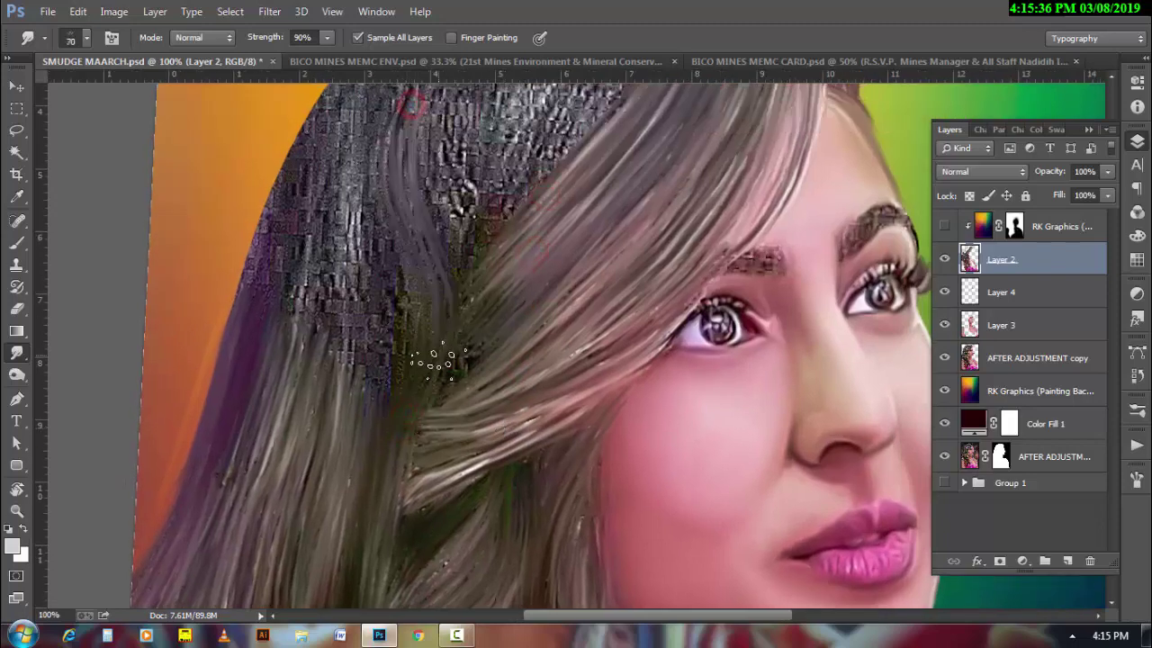
{"action": "left_click_drag", "start_coordinate": [396, 149], "coordinate": [440, 367]}
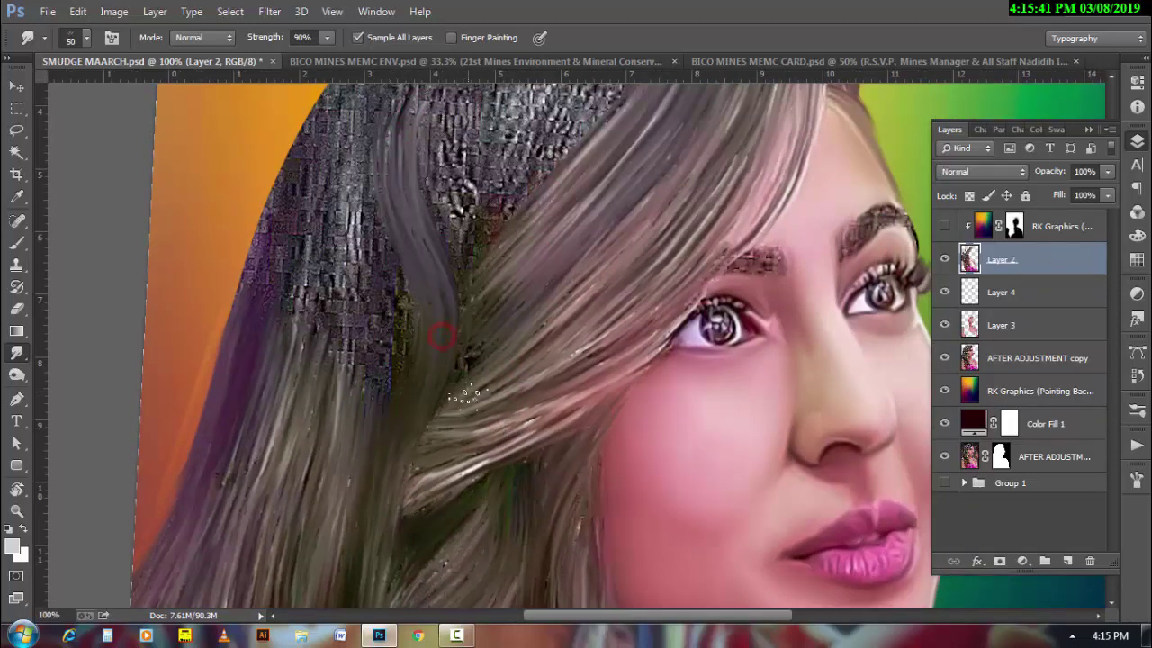
{"action": "key", "text": "]"}
{"action": "left_click_drag", "start_coordinate": [367, 433], "coordinate": [381, 310]}
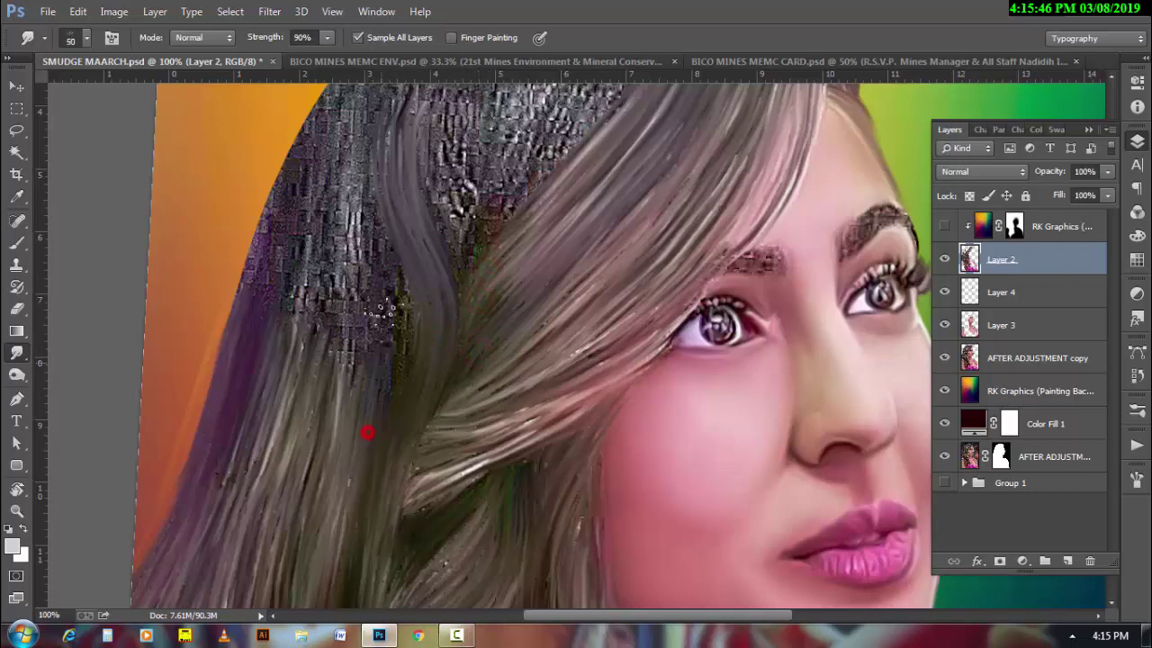
{"action": "left_click_drag", "start_coordinate": [362, 245], "coordinate": [355, 121]}
{"action": "left_click_drag", "start_coordinate": [367, 269], "coordinate": [360, 149]}
{"action": "left_click_drag", "start_coordinate": [352, 226], "coordinate": [376, 418]}
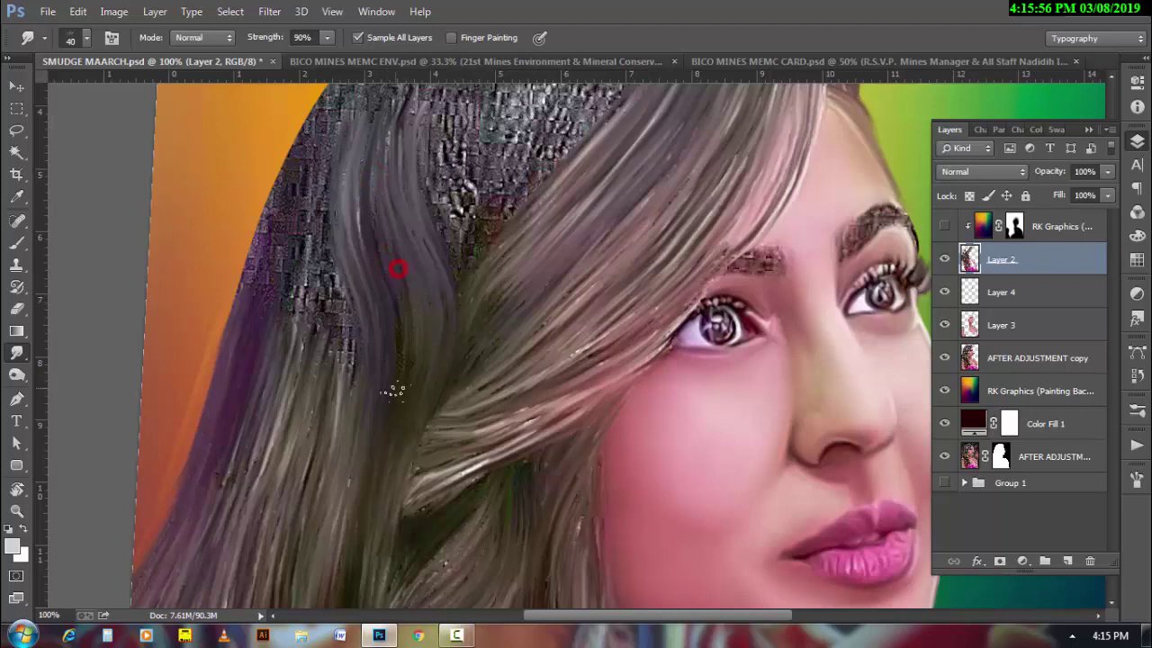
- Smooth the blocky dark hair along the left edge, then rotate the view upside down
{"action": "mouse_move", "coordinate": [330, 295]}
{"action": "left_mouse_down"}
{"action": "mouse_move", "coordinate": [335, 389]}
{"action": "mouse_move", "coordinate": [346, 393]}
{"action": "left_mouse_up"}
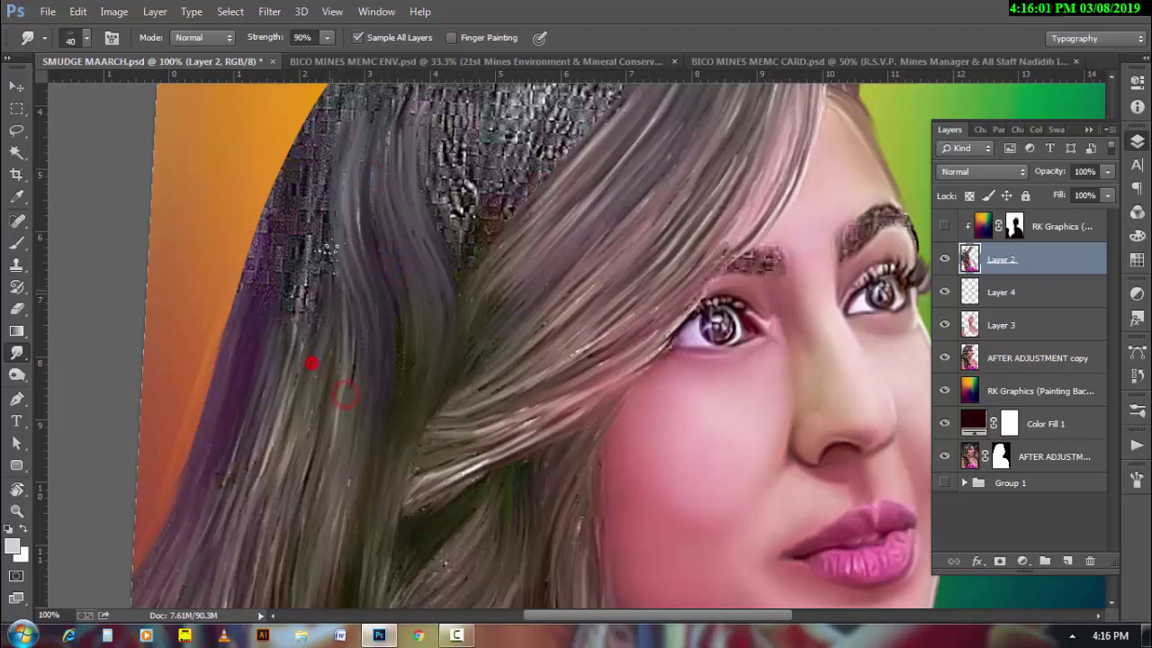
{"action": "left_click_drag", "start_coordinate": [306, 288], "coordinate": [315, 194]}
{"action": "mouse_move", "coordinate": [293, 342]}
{"action": "left_mouse_down"}
{"action": "mouse_move", "coordinate": [315, 180]}
{"action": "mouse_move", "coordinate": [340, 196]}
{"action": "mouse_move", "coordinate": [278, 369]}
{"action": "left_mouse_up"}
{"action": "scroll", "coordinate": [351, 292], "scroll_direction": "up", "scroll_amount": 3}
{"action": "mouse_move", "coordinate": [236, 435]}
{"action": "left_mouse_down"}
{"action": "mouse_move", "coordinate": [290, 243]}
{"action": "mouse_move", "coordinate": [321, 207]}
{"action": "left_mouse_up"}
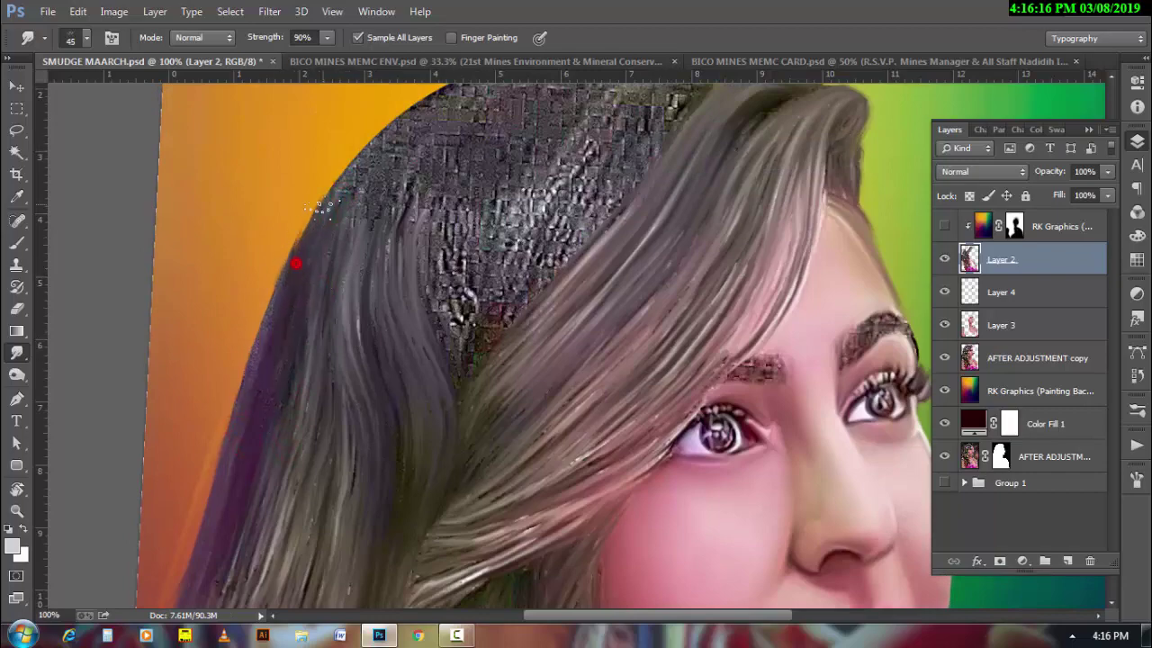
{"action": "key", "text": "r"}
{"action": "left_click_drag", "start_coordinate": [462, 372], "coordinate": [276, 346]}
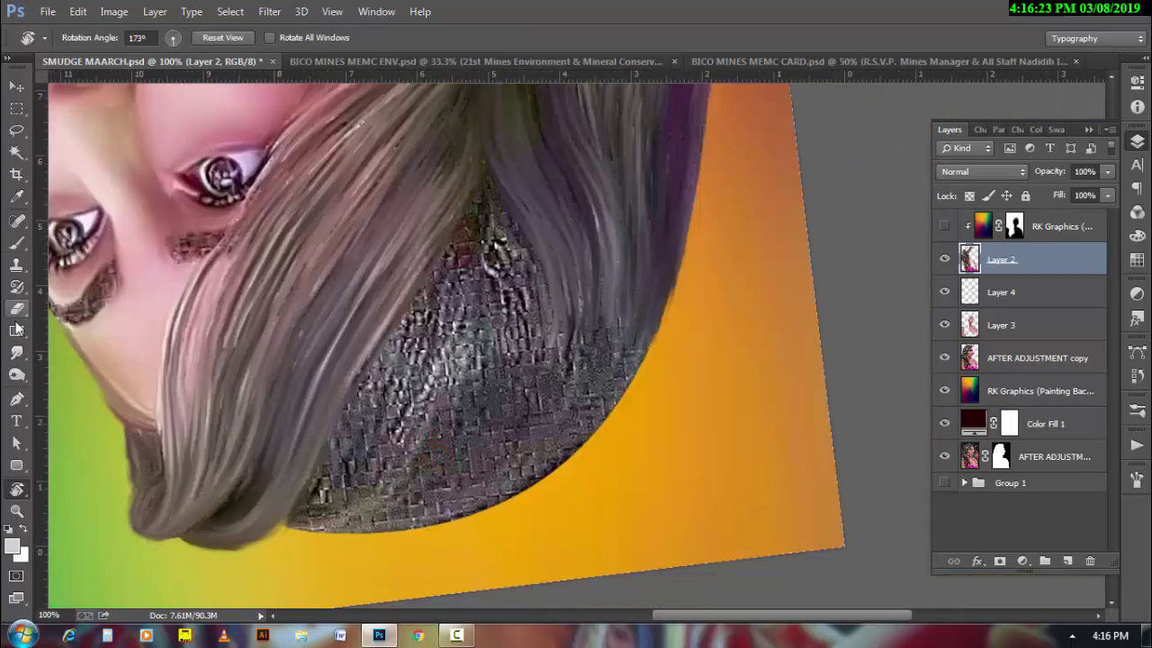
- Smudge the pixelated dark hair into streaks, working rightward and upward across the patch
{"action": "left_click", "coordinate": [16, 353]}
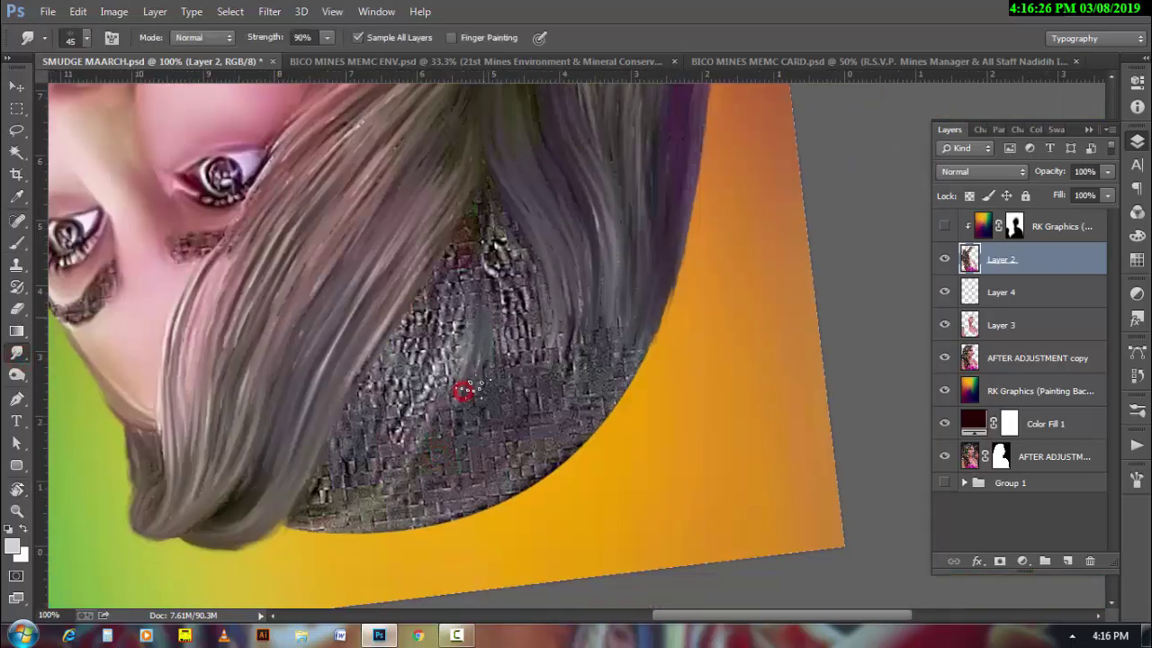
{"action": "mouse_move", "coordinate": [458, 386]}
{"action": "left_mouse_down"}
{"action": "mouse_move", "coordinate": [490, 306]}
{"action": "mouse_move", "coordinate": [507, 378]}
{"action": "left_mouse_up"}
{"action": "left_click_drag", "start_coordinate": [518, 286], "coordinate": [524, 378]}
{"action": "mouse_move", "coordinate": [552, 303]}
{"action": "left_mouse_down"}
{"action": "mouse_move", "coordinate": [563, 387]}
{"action": "mouse_move", "coordinate": [576, 396]}
{"action": "left_mouse_up"}
{"action": "mouse_move", "coordinate": [594, 302]}
{"action": "left_mouse_down"}
{"action": "mouse_move", "coordinate": [583, 398]}
{"action": "mouse_move", "coordinate": [625, 378]}
{"action": "left_mouse_up"}
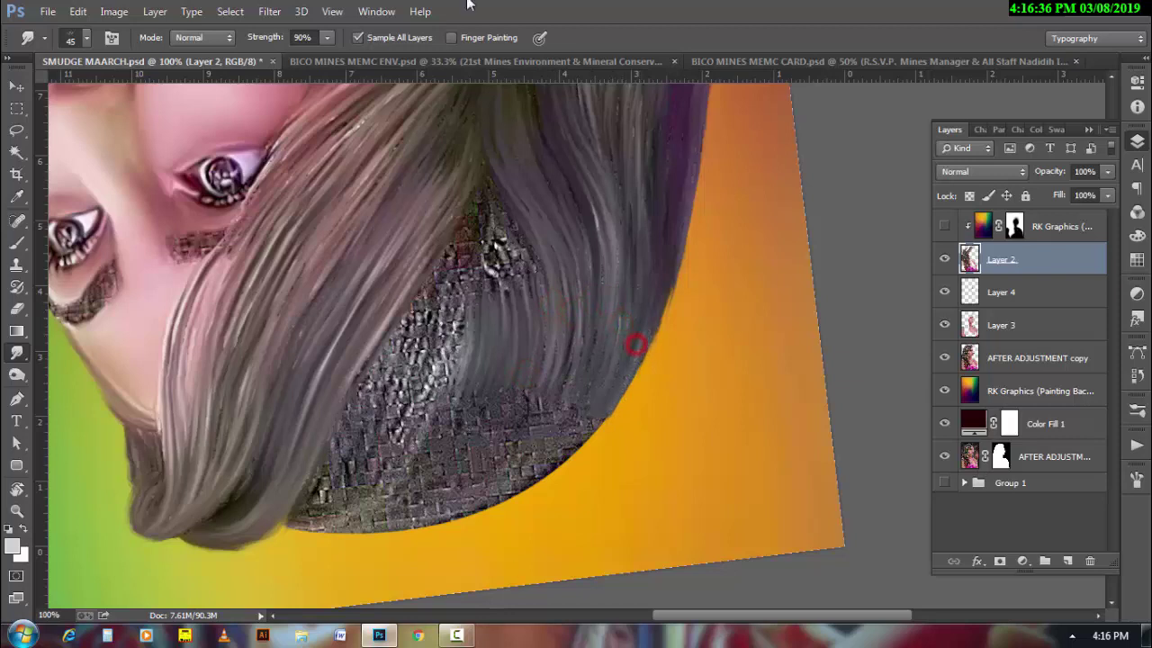
{"action": "left_click_drag", "start_coordinate": [452, 309], "coordinate": [483, 189]}
{"action": "left_click_drag", "start_coordinate": [491, 292], "coordinate": [497, 238]}
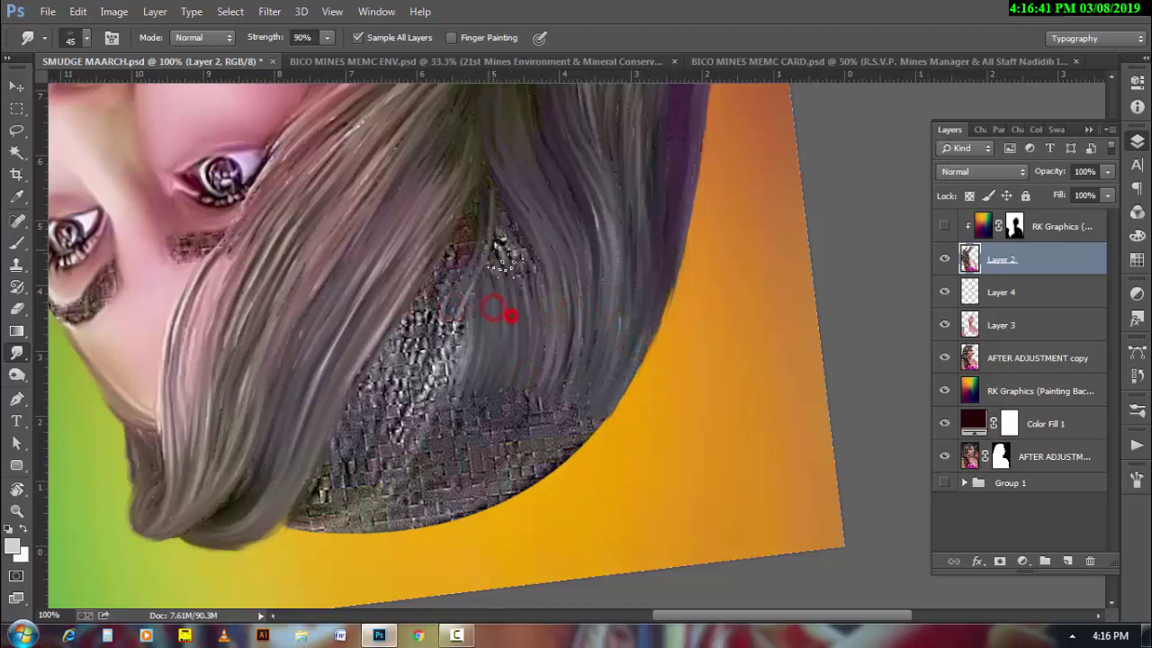
{"action": "left_click_drag", "start_coordinate": [509, 316], "coordinate": [517, 216]}
{"action": "left_click_drag", "start_coordinate": [532, 297], "coordinate": [531, 267]}
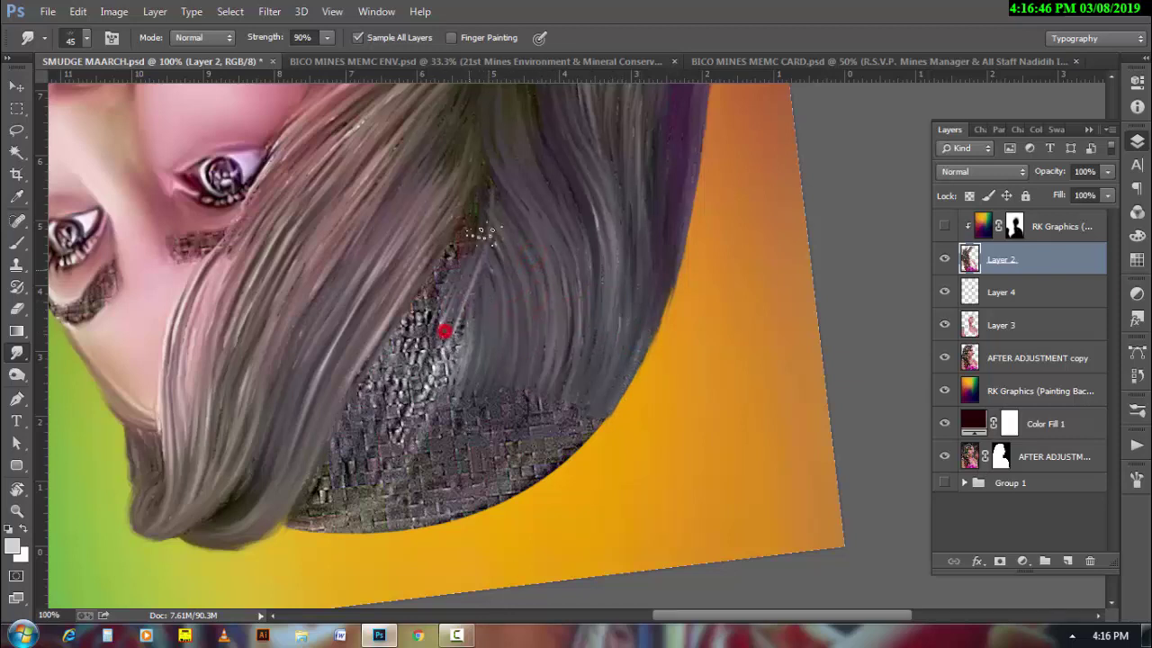
{"action": "left_click_drag", "start_coordinate": [444, 331], "coordinate": [483, 193]}
- Streak the lower pixelated hair diagonally upward and smooth its edge against the yellow
{"action": "left_click_drag", "start_coordinate": [416, 421], "coordinate": [458, 324]}
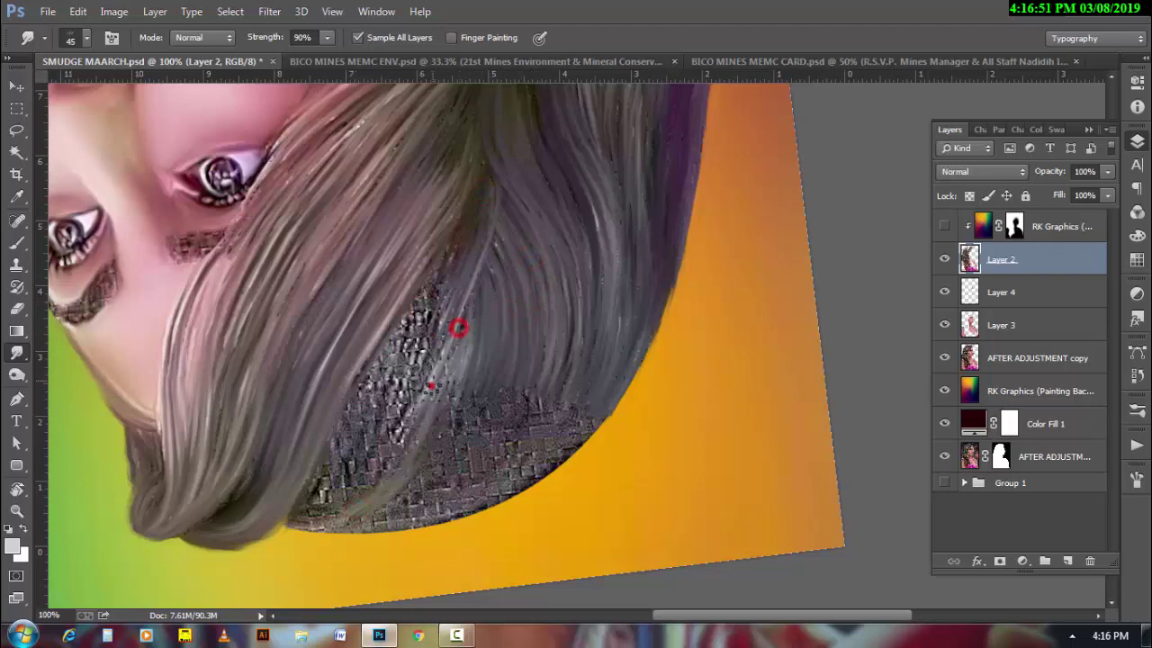
{"action": "left_click_drag", "start_coordinate": [382, 476], "coordinate": [437, 378]}
{"action": "mouse_move", "coordinate": [378, 425]}
{"action": "left_mouse_down"}
{"action": "mouse_move", "coordinate": [413, 345]}
{"action": "mouse_move", "coordinate": [442, 314]}
{"action": "mouse_move", "coordinate": [432, 276]}
{"action": "left_mouse_up"}
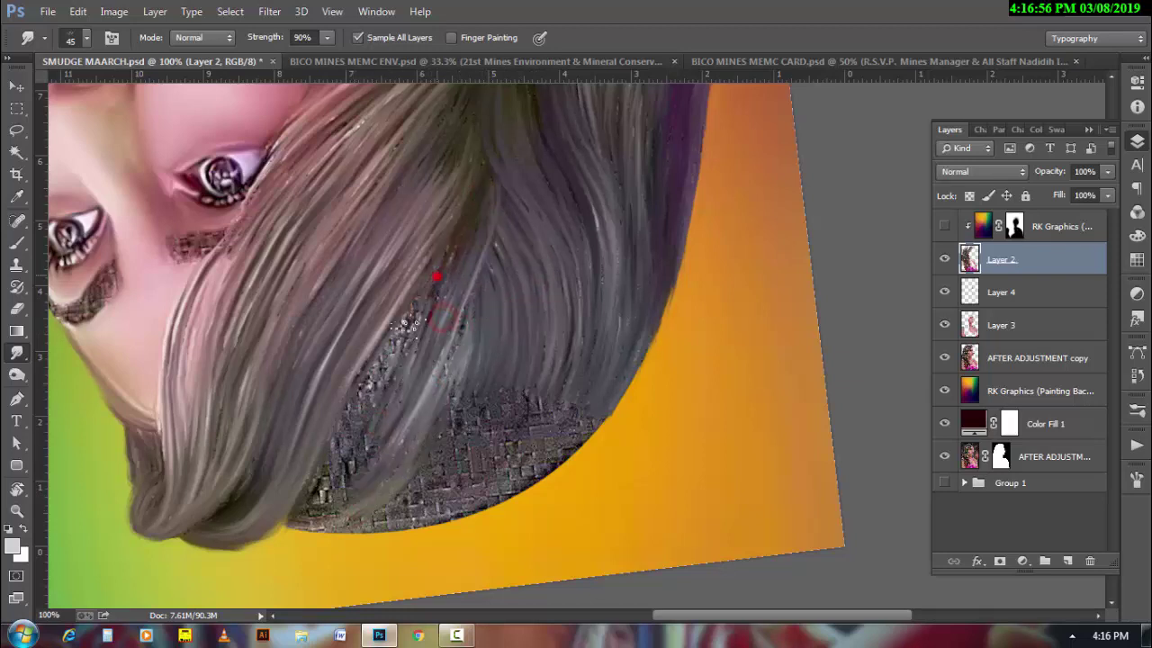
{"action": "left_click_drag", "start_coordinate": [369, 405], "coordinate": [382, 349]}
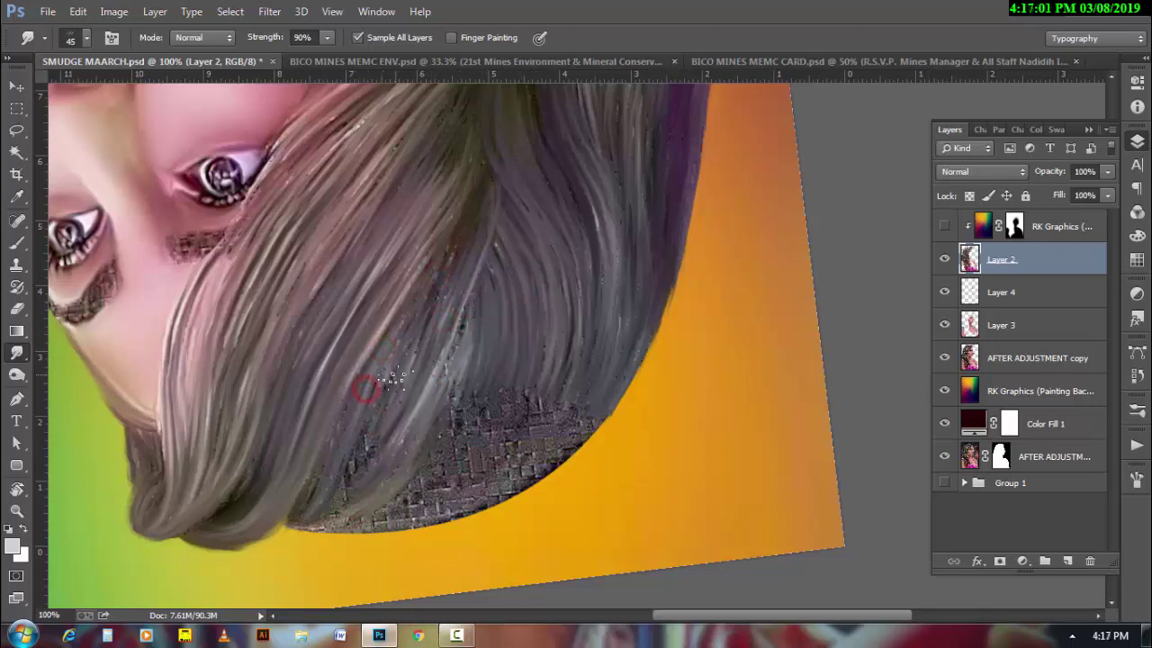
{"action": "left_click_drag", "start_coordinate": [346, 476], "coordinate": [386, 381]}
{"action": "left_click_drag", "start_coordinate": [373, 491], "coordinate": [383, 453]}
{"action": "left_click_drag", "start_coordinate": [333, 531], "coordinate": [379, 502]}
{"action": "left_click", "coordinate": [331, 529]}
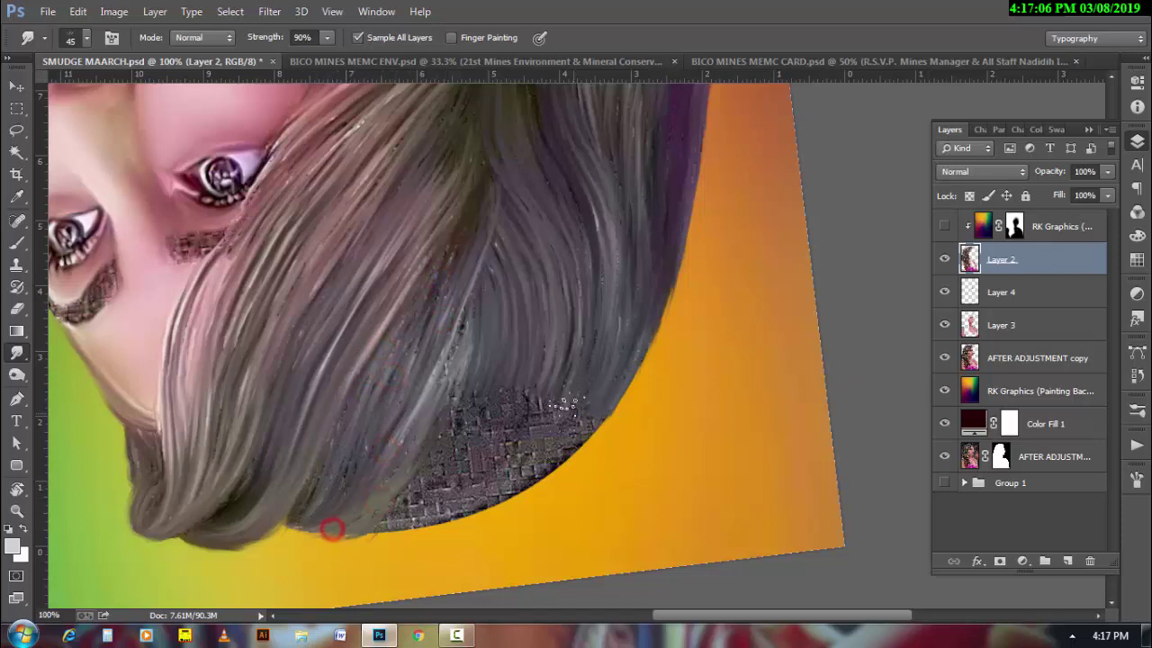
{"action": "left_click_drag", "start_coordinate": [546, 394], "coordinate": [479, 484]}
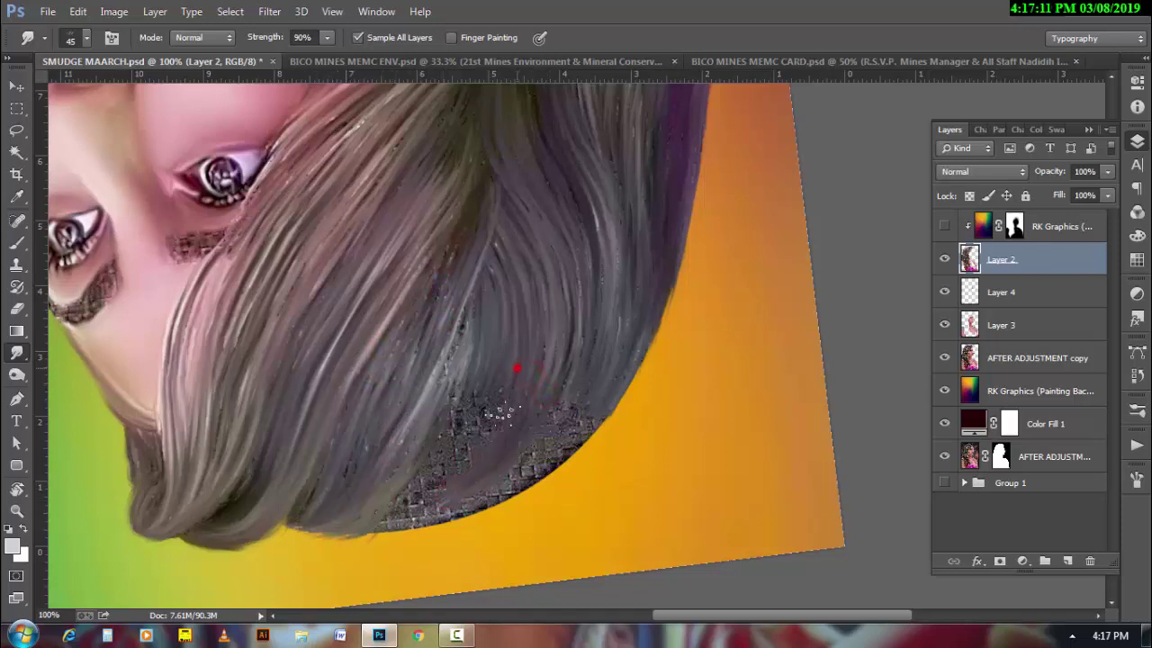
{"action": "left_click_drag", "start_coordinate": [466, 393], "coordinate": [407, 495]}
{"action": "mouse_move", "coordinate": [560, 402]}
{"action": "left_mouse_down"}
{"action": "mouse_move", "coordinate": [522, 468]}
{"action": "mouse_move", "coordinate": [540, 472]}
{"action": "left_mouse_up"}
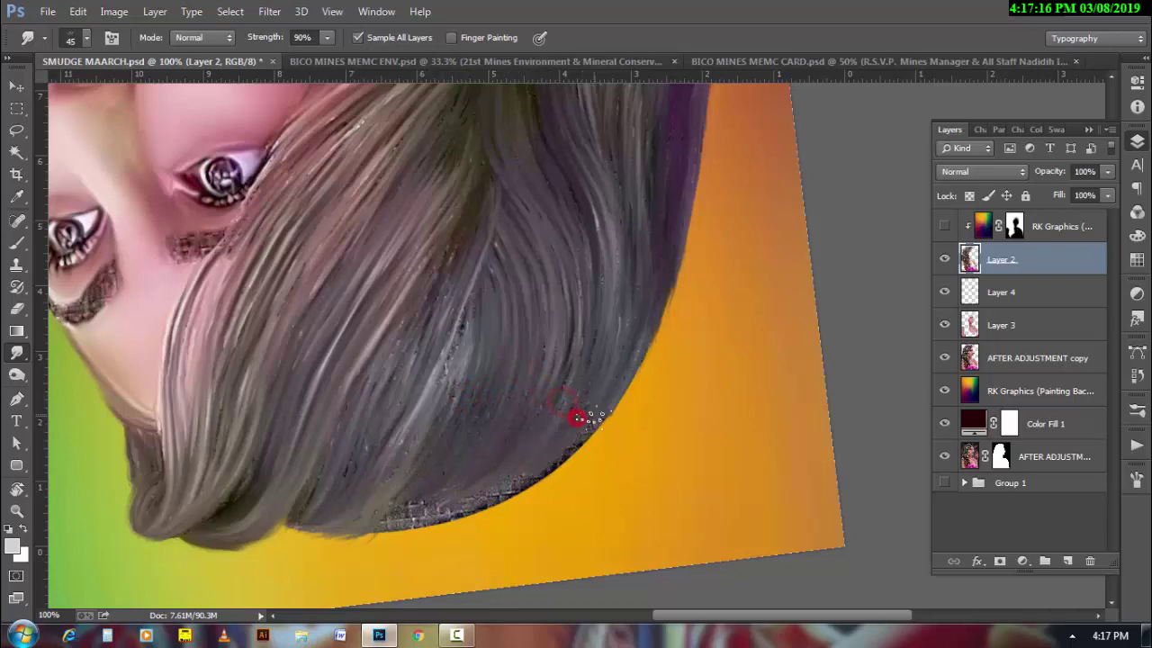
- Rotate the view to 70° and smudge the speckled crown hair edge smooth with a slightly larger brush
{"action": "key", "text": "r"}
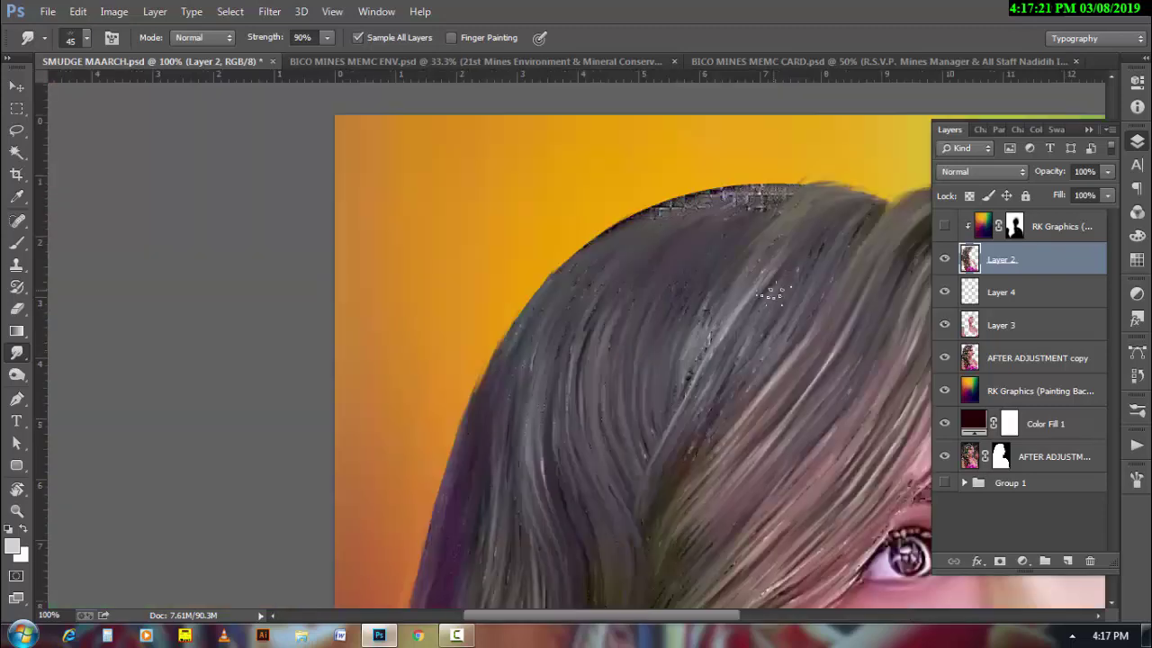
{"action": "left_click_drag", "start_coordinate": [668, 234], "coordinate": [372, 368]}
{"action": "mouse_move", "coordinate": [471, 514]}
{"action": "left_mouse_down"}
{"action": "mouse_move", "coordinate": [312, 390]}
{"action": "mouse_move", "coordinate": [312, 295]}
{"action": "left_mouse_up"}
{"action": "left_click", "coordinate": [16, 353]}
{"action": "left_click_drag", "start_coordinate": [576, 264], "coordinate": [560, 360]}
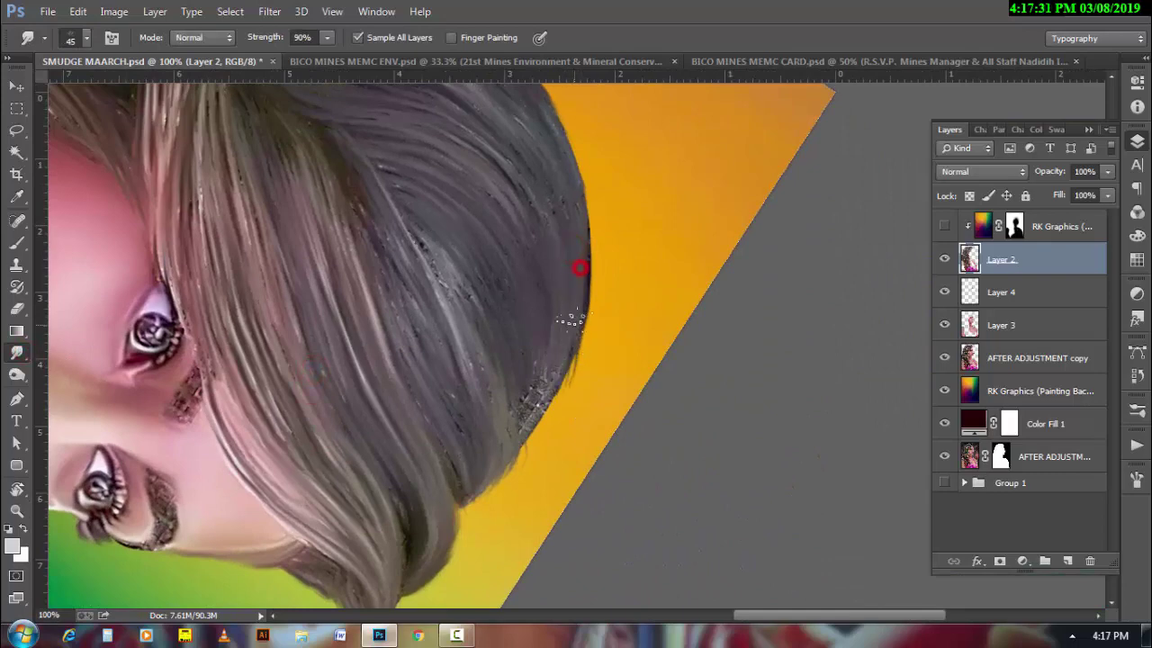
{"action": "left_click_drag", "start_coordinate": [561, 315], "coordinate": [499, 465]}
{"action": "left_click_drag", "start_coordinate": [457, 332], "coordinate": [464, 472]}
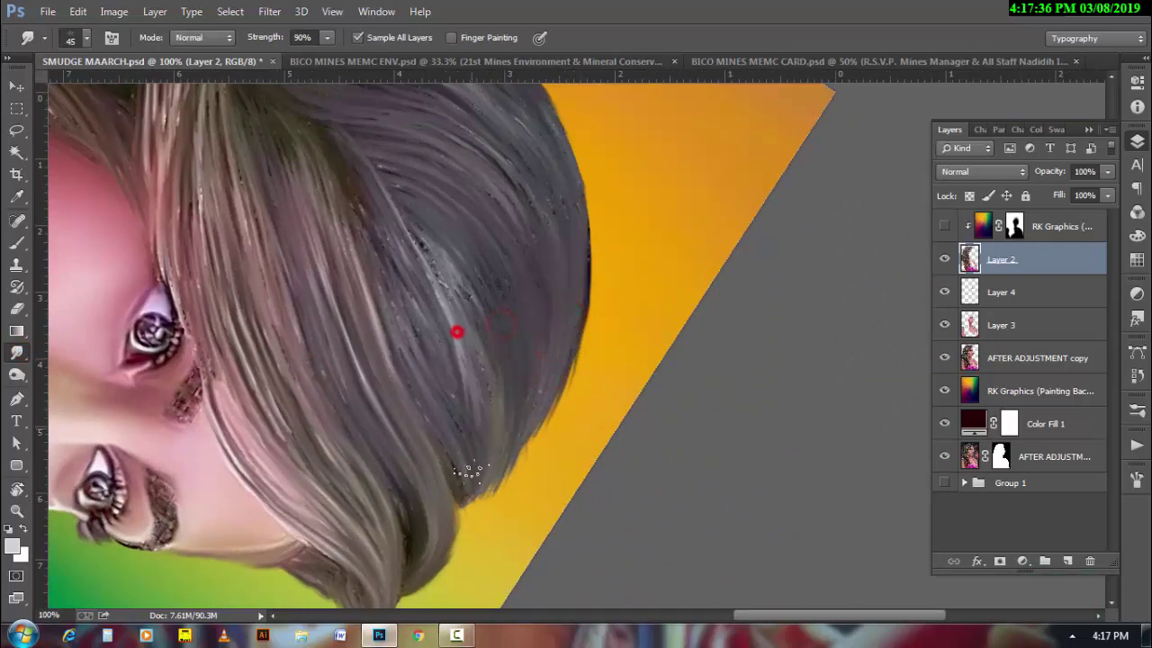
{"action": "left_click_drag", "start_coordinate": [441, 319], "coordinate": [482, 498]}
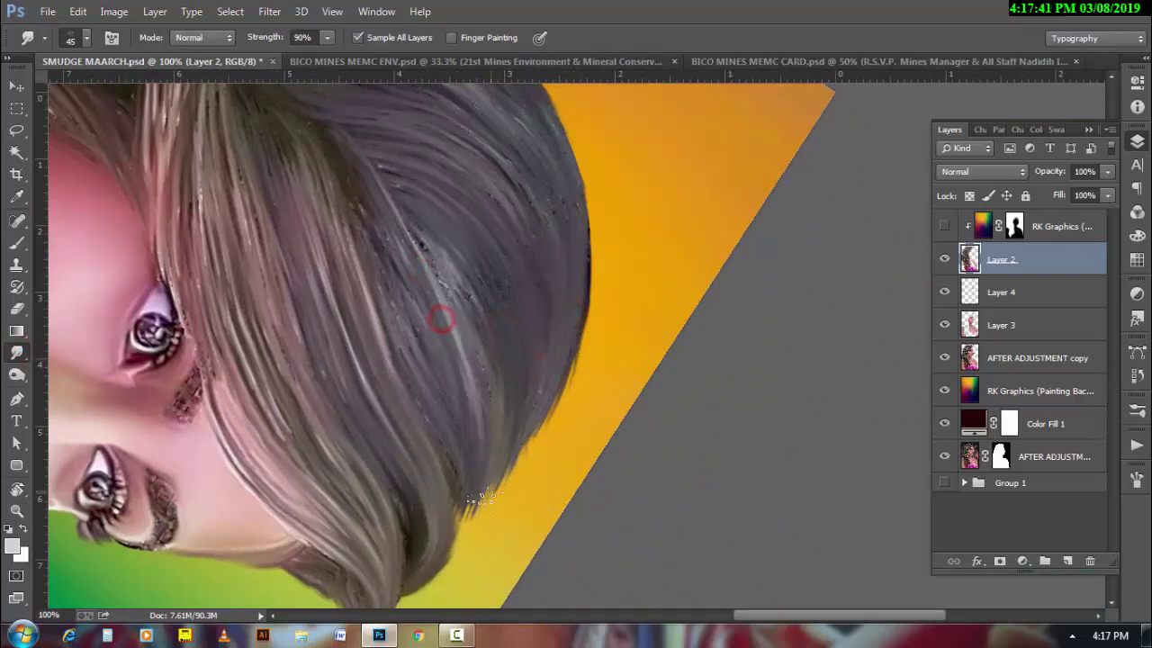
{"action": "key", "text": "]"}
{"action": "left_click_drag", "start_coordinate": [437, 468], "coordinate": [458, 522]}
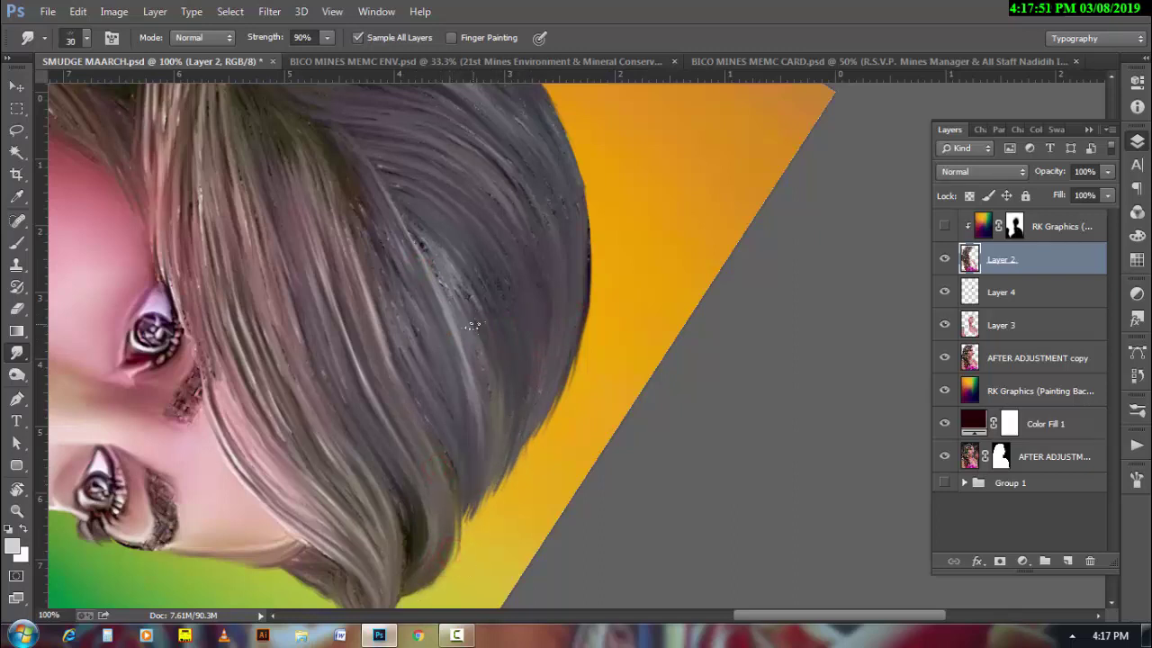
{"action": "left_click_drag", "start_coordinate": [400, 338], "coordinate": [400, 279]}
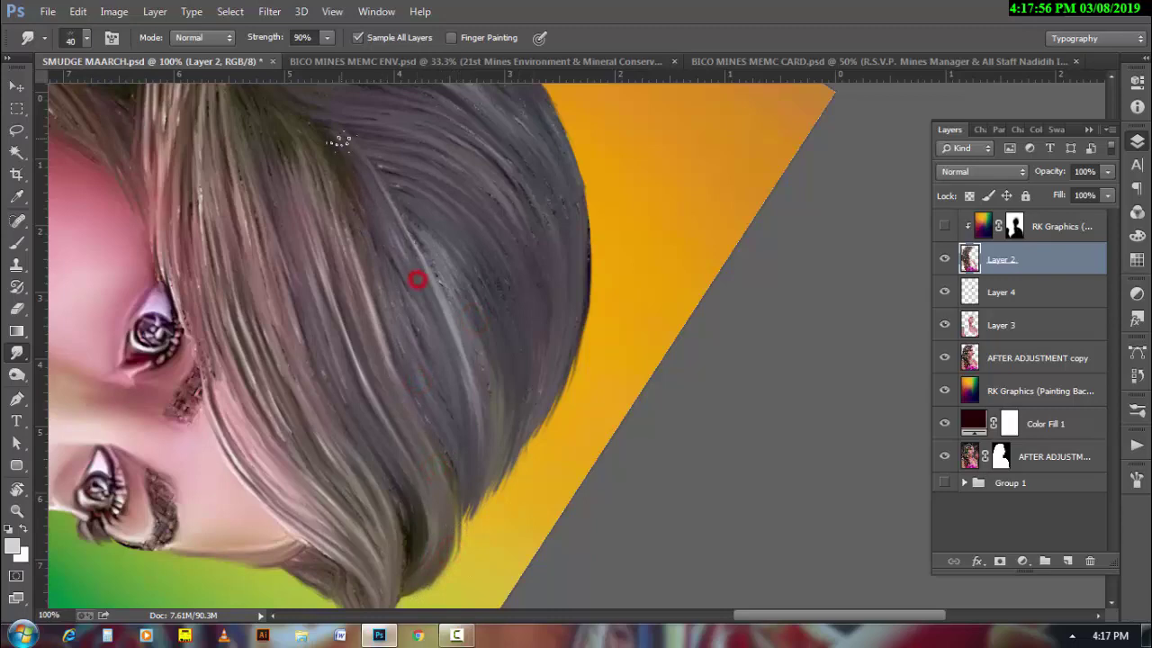
{"action": "scroll", "coordinate": [366, 263], "scroll_direction": "up", "scroll_amount": 3}
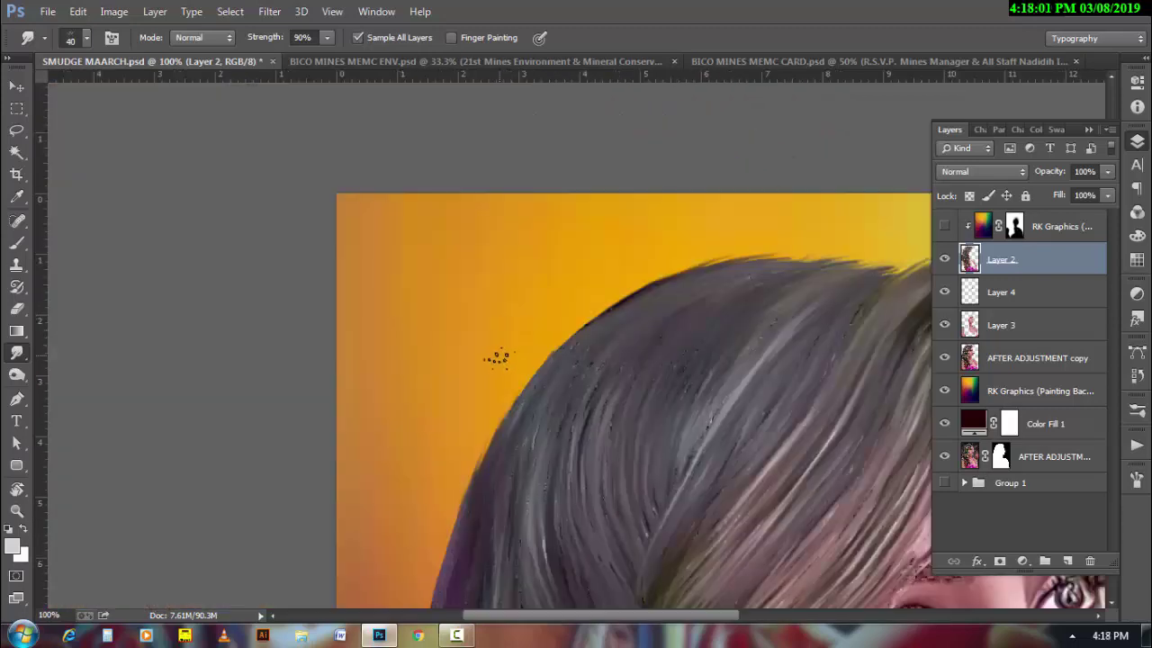
- Smudge the lower hair rim and its purple tip out into the orange background
{"action": "key", "text": "r"}
{"action": "left_click_drag", "start_coordinate": [496, 355], "coordinate": [375, 345]}
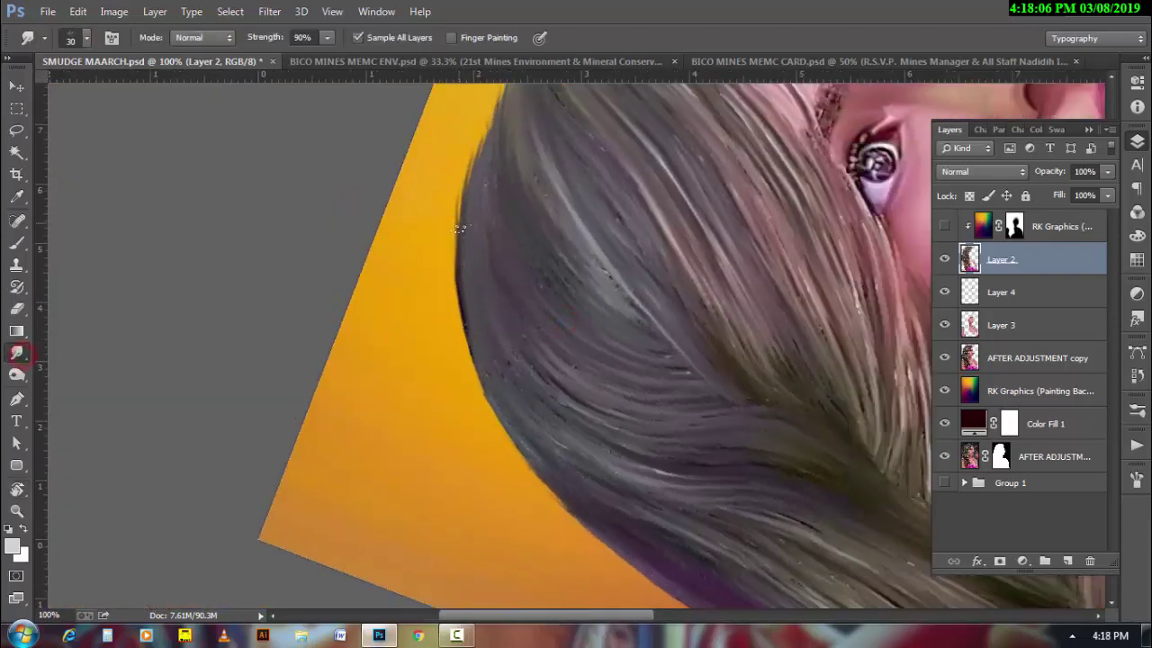
{"action": "left_click_drag", "start_coordinate": [460, 283], "coordinate": [475, 360]}
{"action": "left_click_drag", "start_coordinate": [471, 315], "coordinate": [509, 428]}
{"action": "left_click_drag", "start_coordinate": [593, 531], "coordinate": [547, 480]}
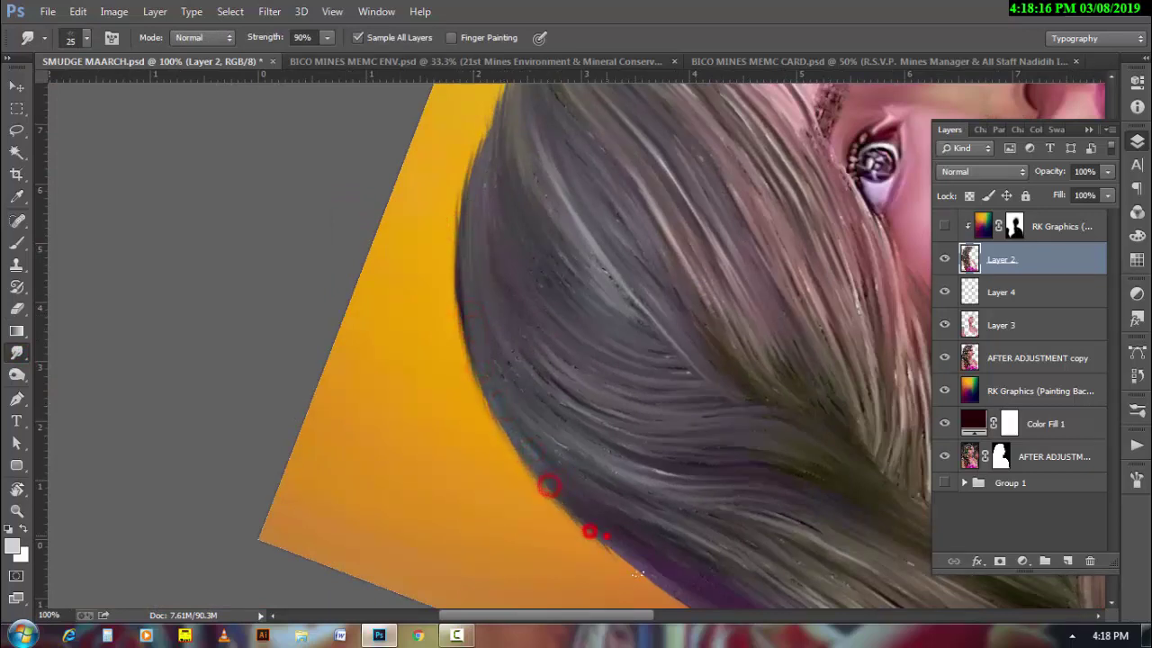
{"action": "left_click_drag", "start_coordinate": [605, 536], "coordinate": [634, 558]}
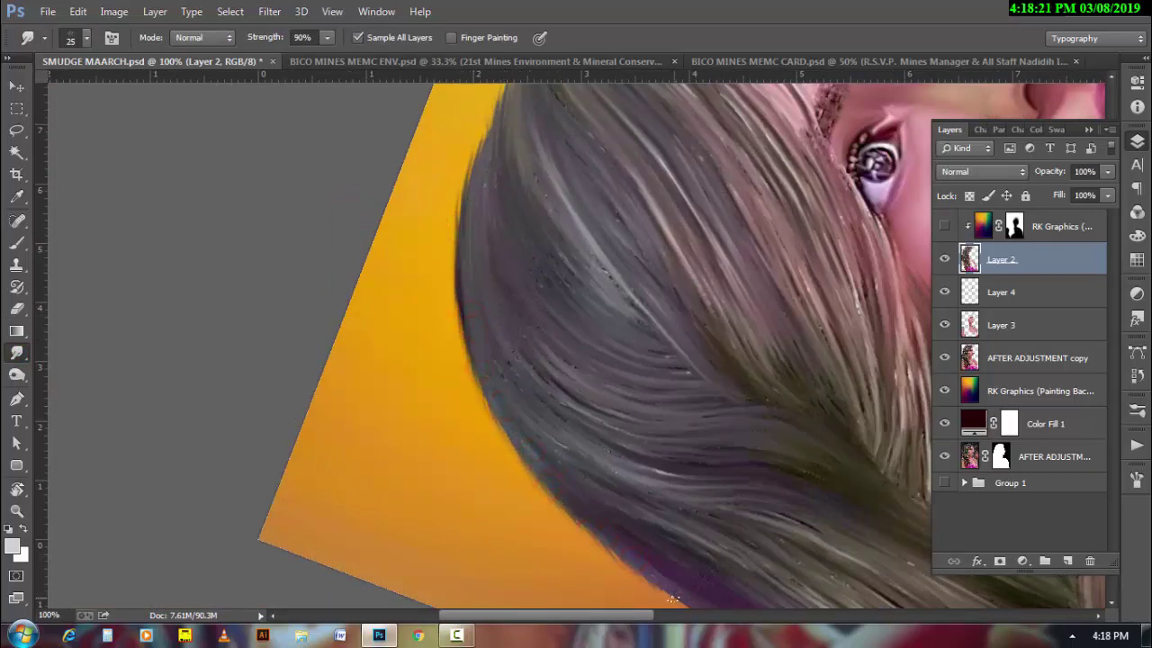
{"action": "left_click_drag", "start_coordinate": [581, 393], "coordinate": [381, 283]}
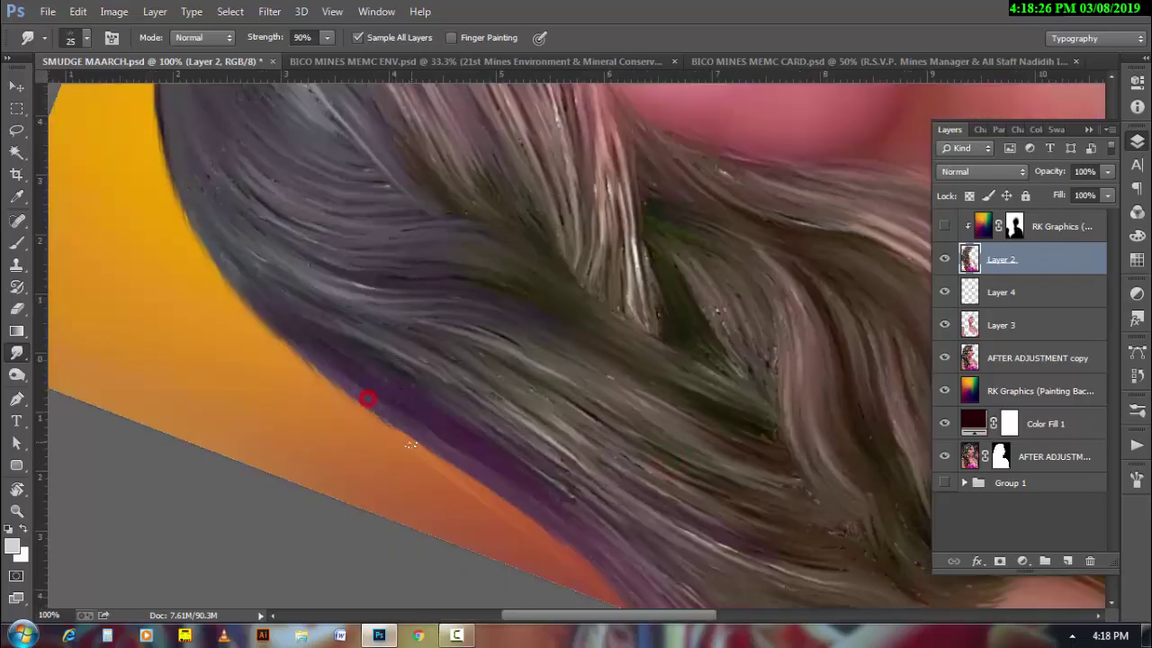
{"action": "left_click_drag", "start_coordinate": [410, 445], "coordinate": [470, 483]}
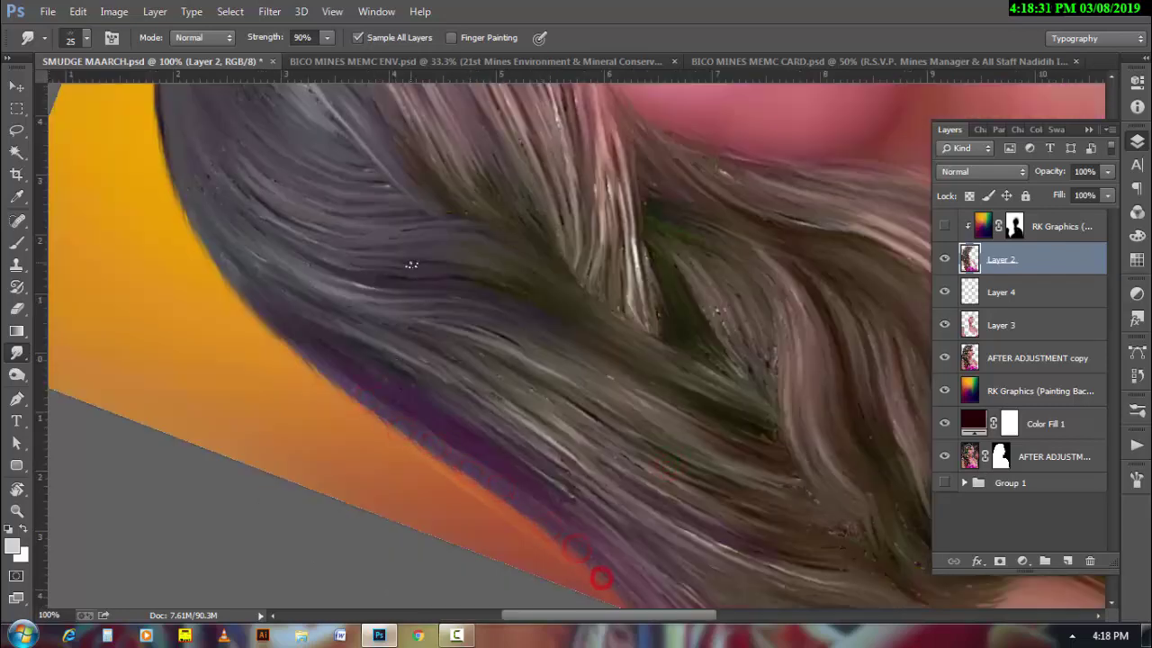
{"action": "key", "text": "r"}
{"action": "left_click_drag", "start_coordinate": [411, 265], "coordinate": [445, 472]}
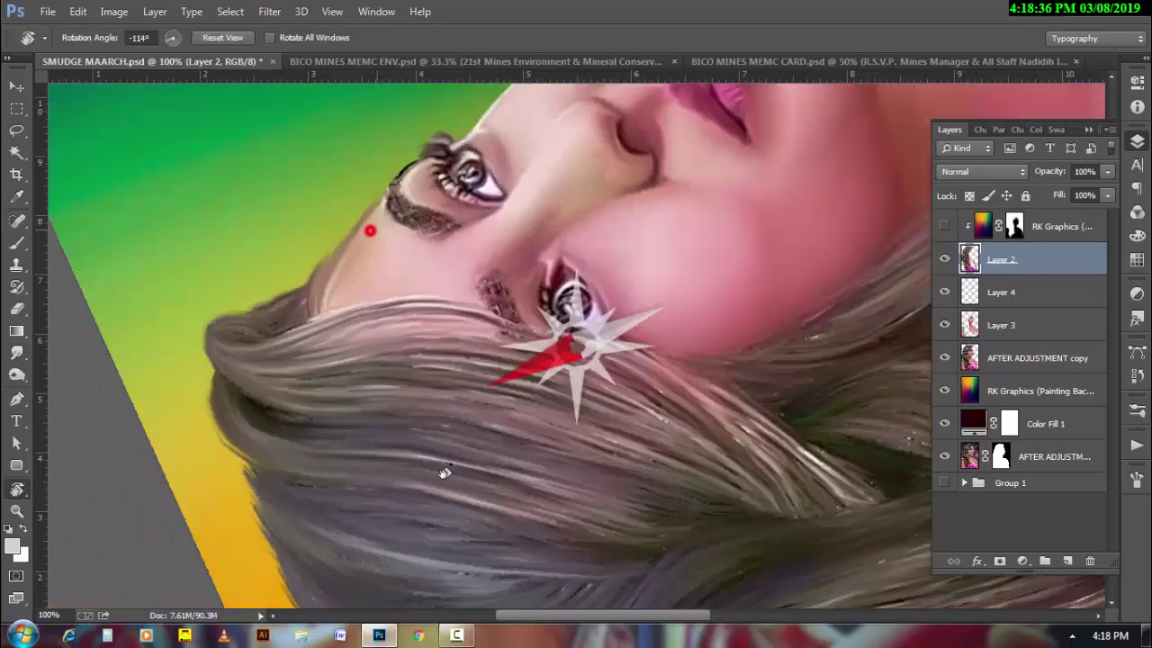
- Smooth the hair lock tip along the chin and the hair edge atop the head
{"action": "mouse_move", "coordinate": [444, 473]}
{"action": "left_mouse_down"}
{"action": "mouse_move", "coordinate": [468, 334]}
{"action": "mouse_move", "coordinate": [518, 392]}
{"action": "left_mouse_up"}
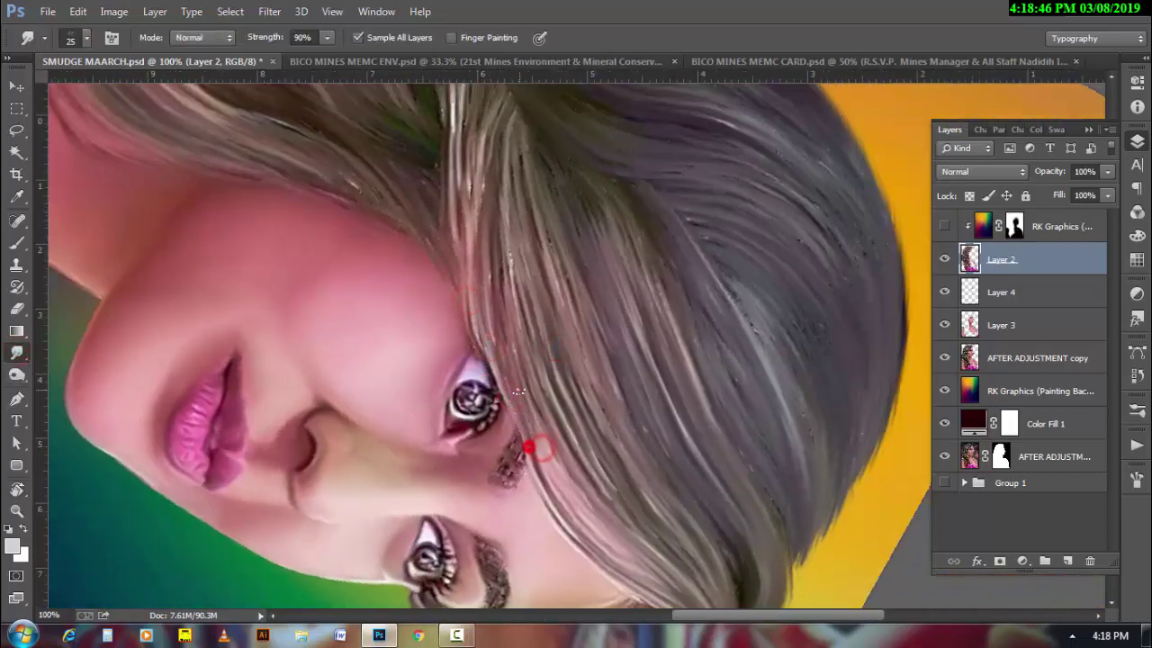
{"action": "left_click_drag", "start_coordinate": [471, 267], "coordinate": [651, 505]}
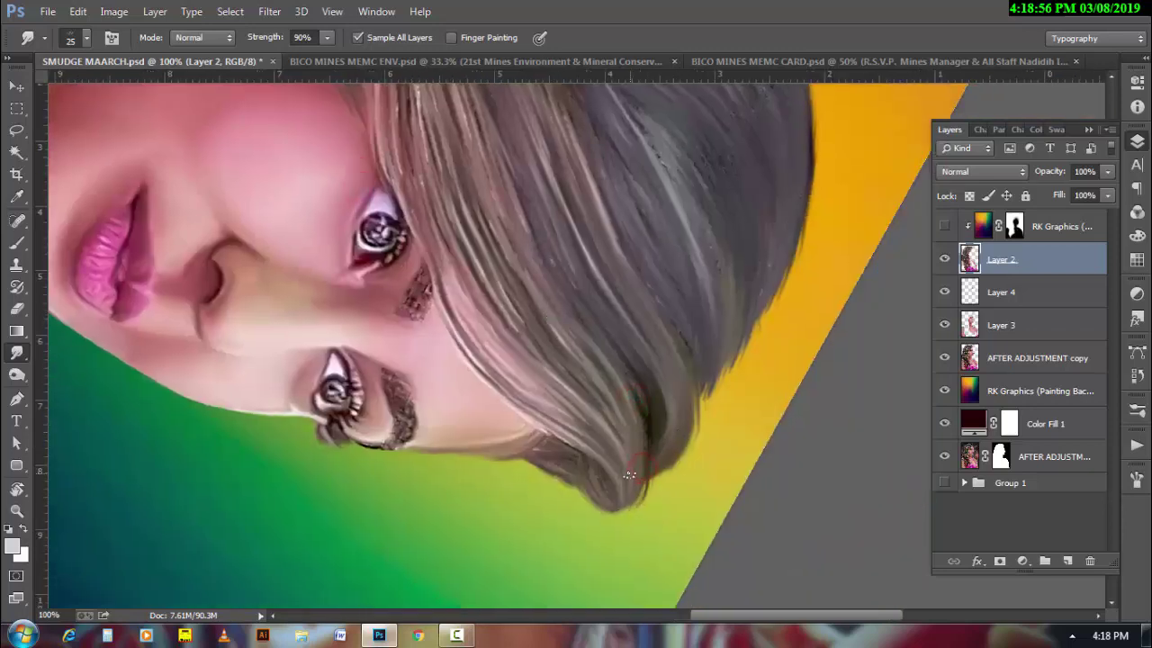
{"action": "left_click_drag", "start_coordinate": [673, 463], "coordinate": [684, 450]}
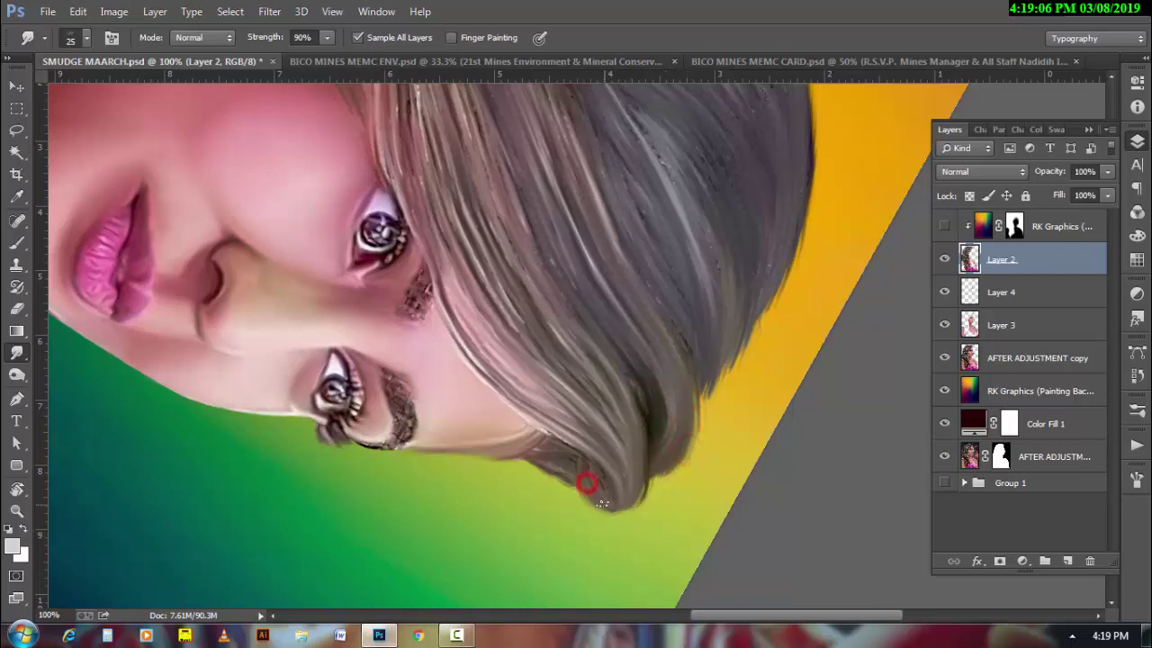
{"action": "left_click_drag", "start_coordinate": [558, 469], "coordinate": [476, 449]}
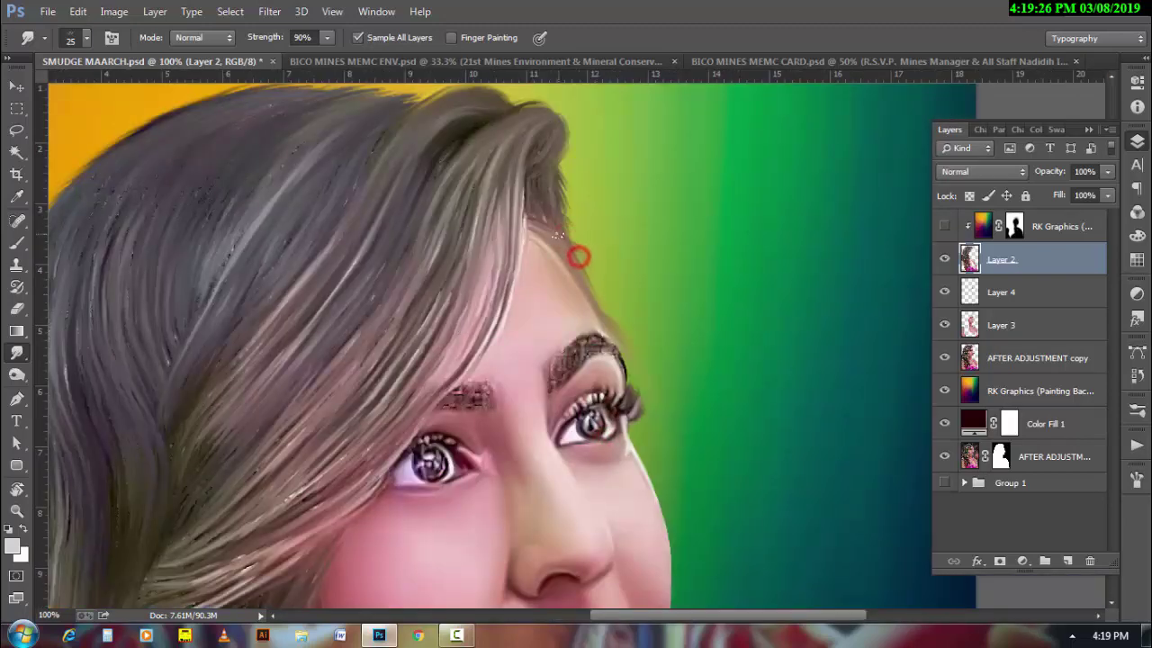
{"action": "left_click_drag", "start_coordinate": [578, 249], "coordinate": [539, 217]}
- Blend the cheek below the left eye and reshape the right eyebrow into hair-like strokes
{"action": "left_click_drag", "start_coordinate": [401, 426], "coordinate": [476, 356]}
{"action": "left_click_drag", "start_coordinate": [438, 433], "coordinate": [475, 380]}
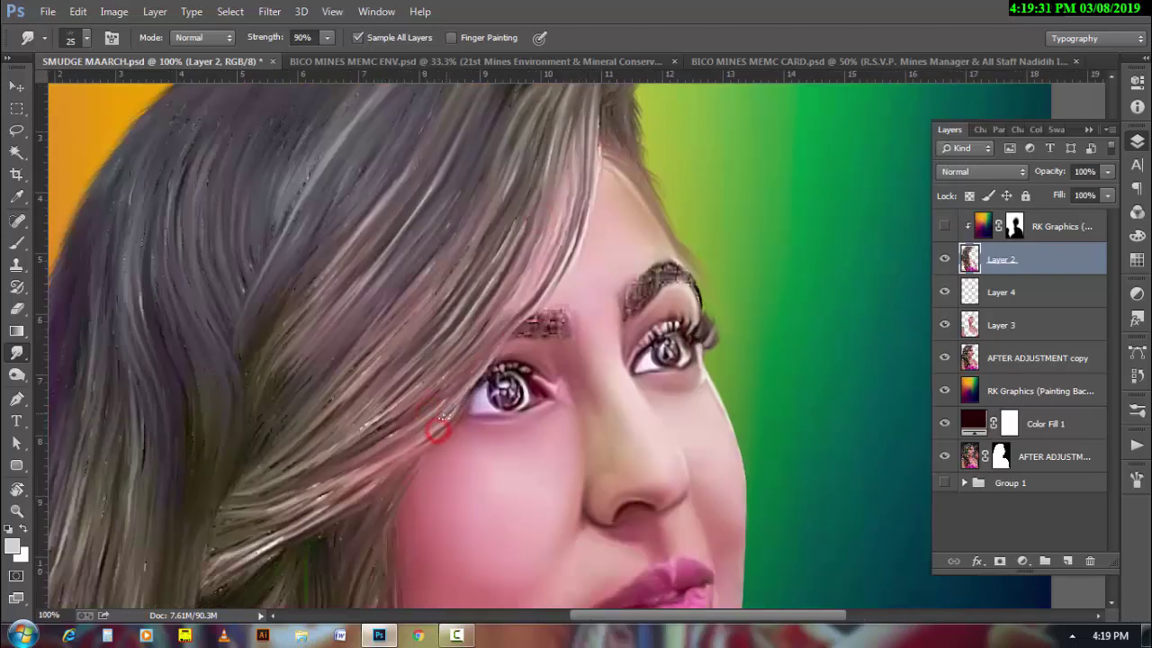
{"action": "left_click_drag", "start_coordinate": [505, 493], "coordinate": [447, 354]}
{"action": "left_click_drag", "start_coordinate": [540, 180], "coordinate": [556, 272]}
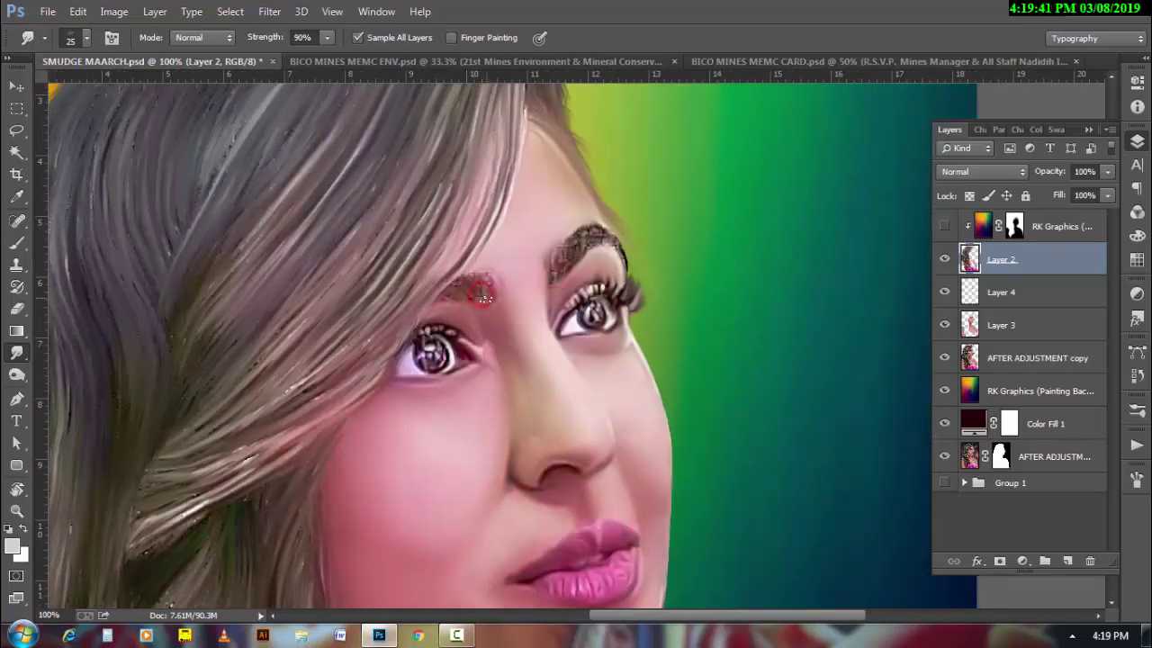
{"action": "mouse_move", "coordinate": [554, 276]}
{"action": "left_mouse_down"}
{"action": "mouse_move", "coordinate": [561, 260]}
{"action": "mouse_move", "coordinate": [609, 241]}
{"action": "left_mouse_up"}
{"action": "scroll", "coordinate": [495, 514], "scroll_direction": "down", "scroll_amount": 4}
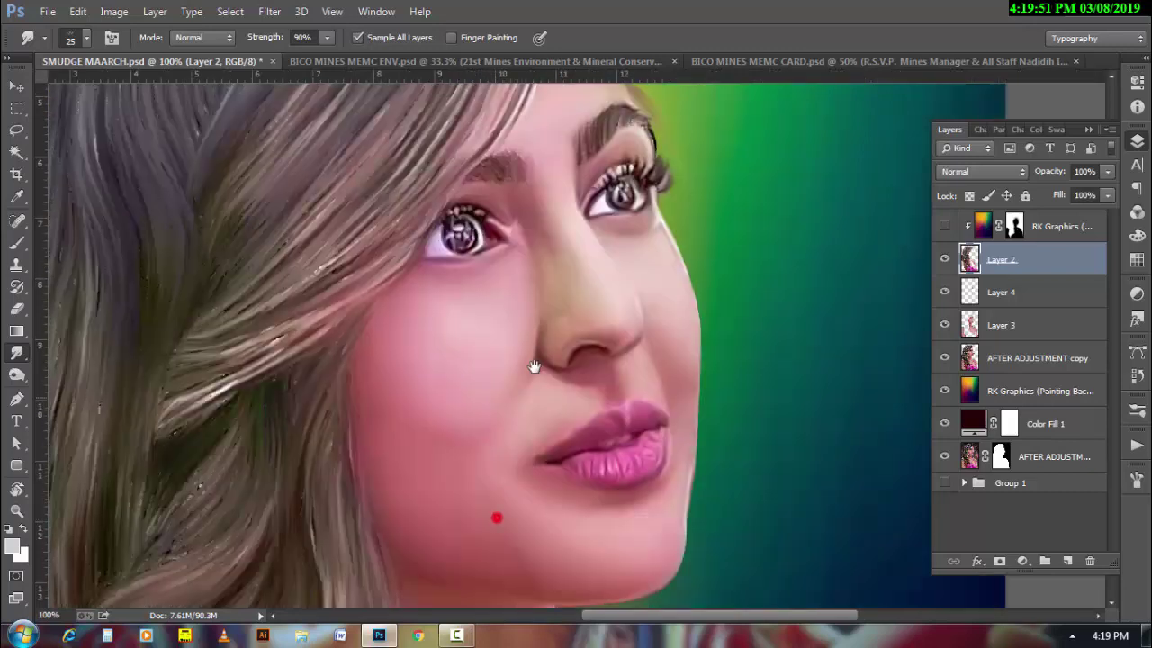
{"action": "scroll", "coordinate": [498, 518], "scroll_direction": "down", "scroll_amount": 1}
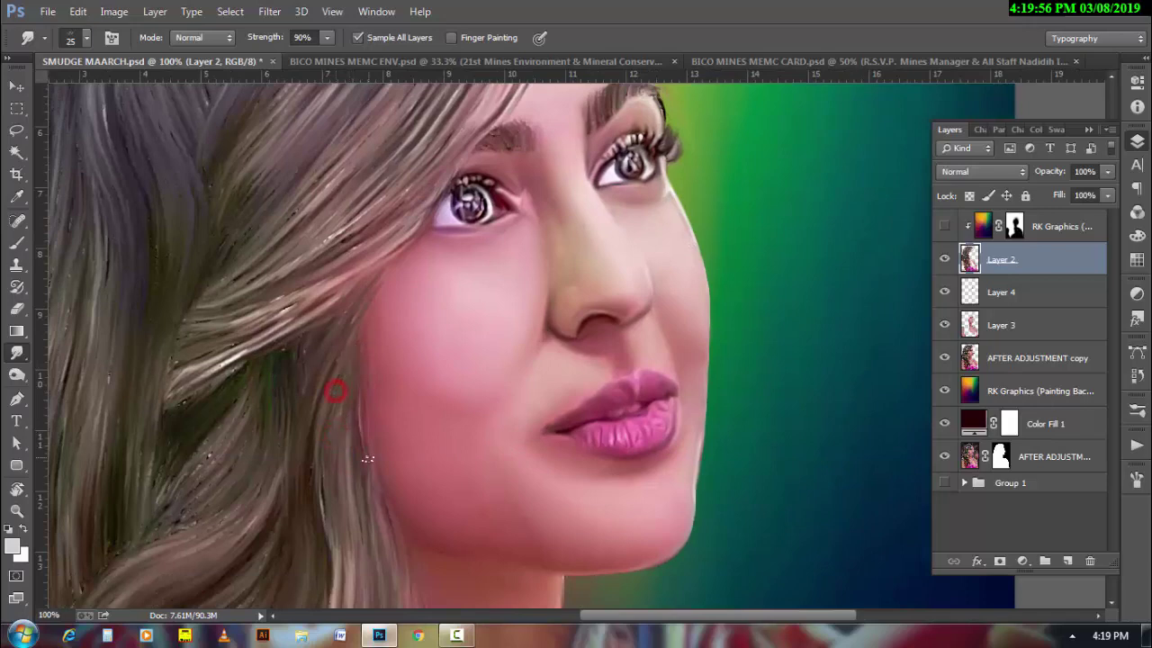
- Zoom out to the full portrait and save the document
{"action": "left_click", "coordinate": [631, 468], "text": "alt"}
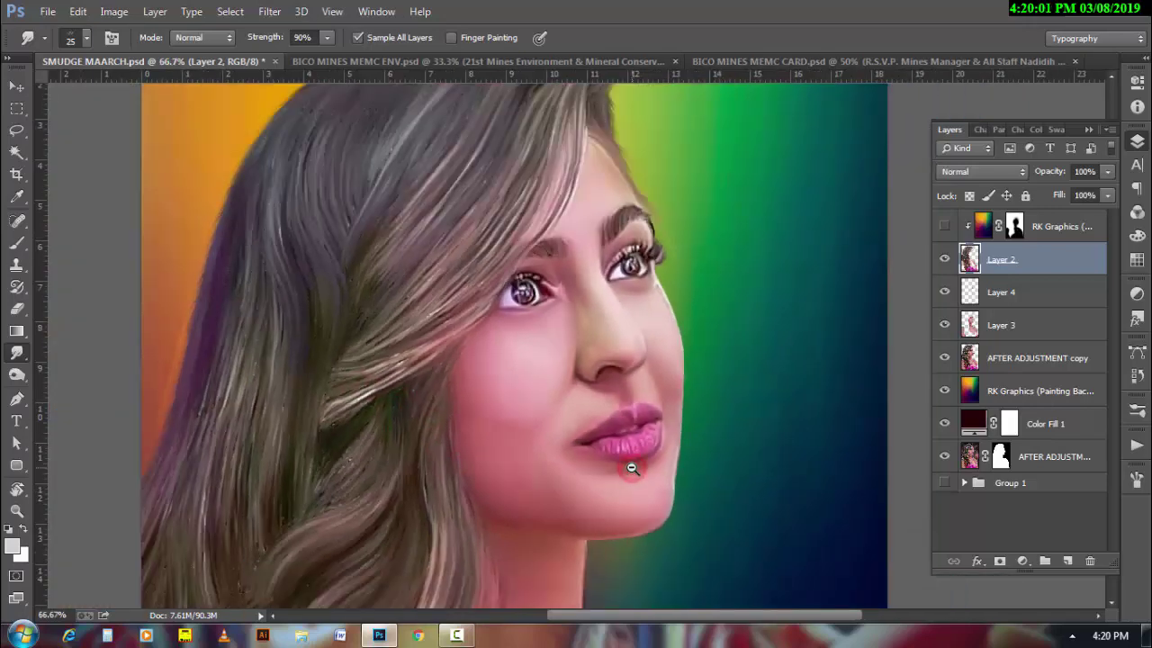
{"action": "left_click", "coordinate": [632, 468], "text": "alt"}
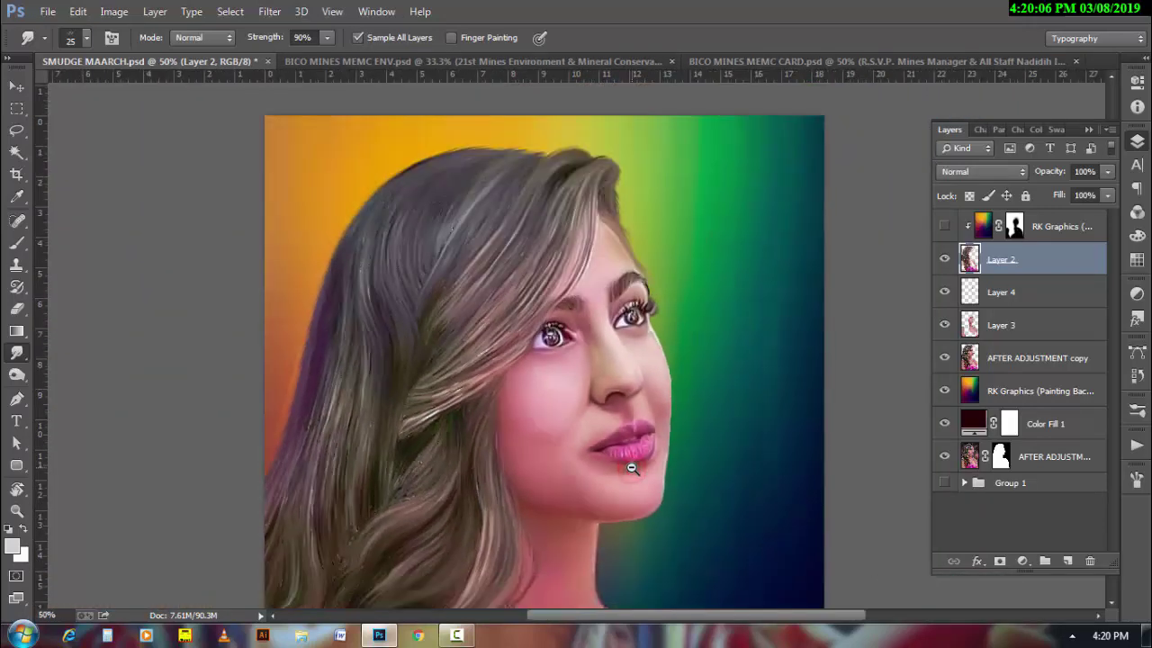
{"action": "left_click", "coordinate": [632, 468], "text": "alt"}
{"action": "left_click_drag", "start_coordinate": [612, 545], "coordinate": [549, 468]}
{"action": "key", "text": "ctrl+s"}
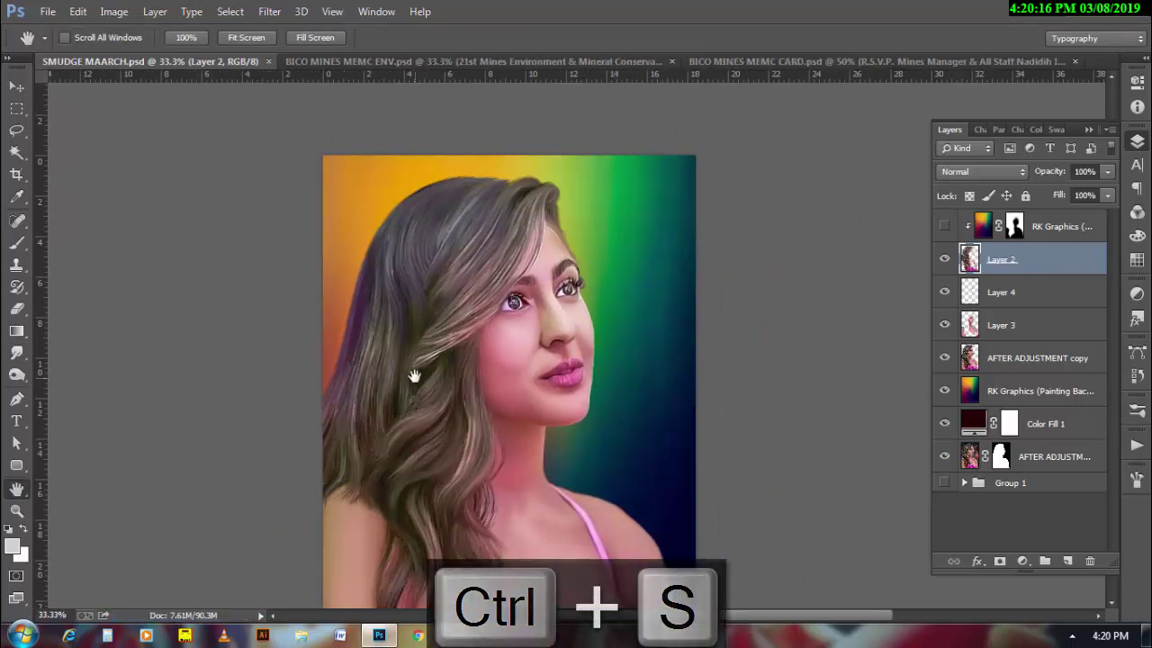
- Group Layer 2 through AFTER ADJUSTMENT copy into Group 2 and duplicate it as Group 2 copy
{"action": "left_click", "coordinate": [1048, 357], "text": "shift"}
{"action": "key", "text": "ctrl+g"}
{"action": "key", "text": "ctrl+z"}
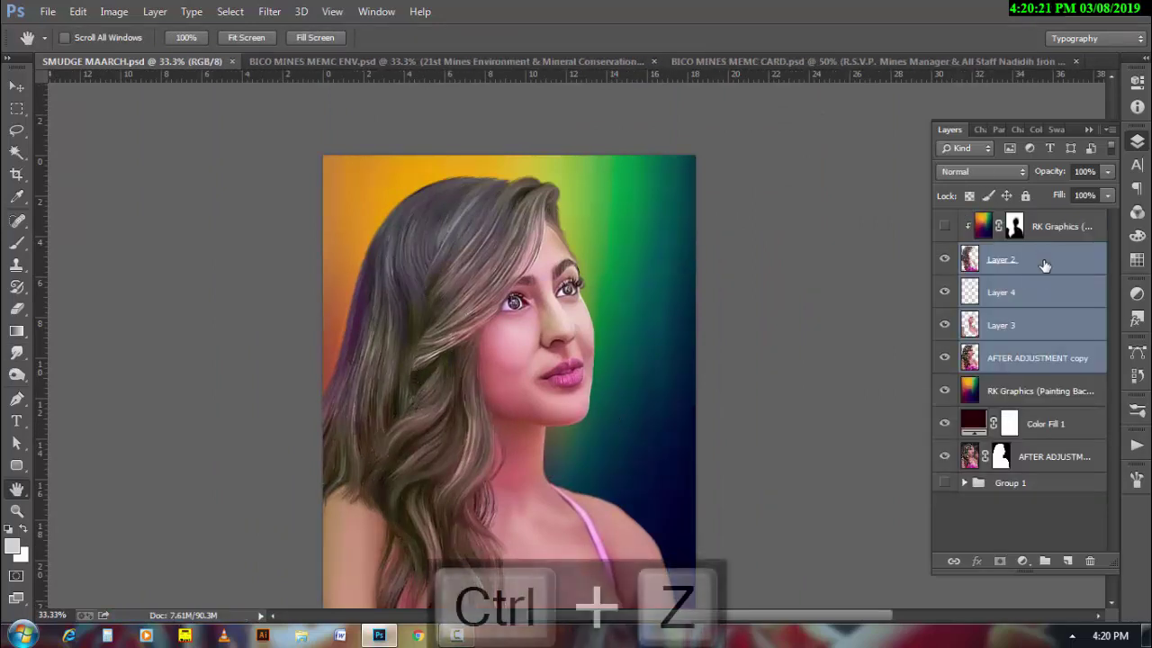
{"action": "key", "text": "ctrl+z"}
{"action": "left_click", "coordinate": [1035, 258]}
{"action": "left_click", "coordinate": [1017, 360], "text": "shift"}
{"action": "key", "text": "ctrl+g"}
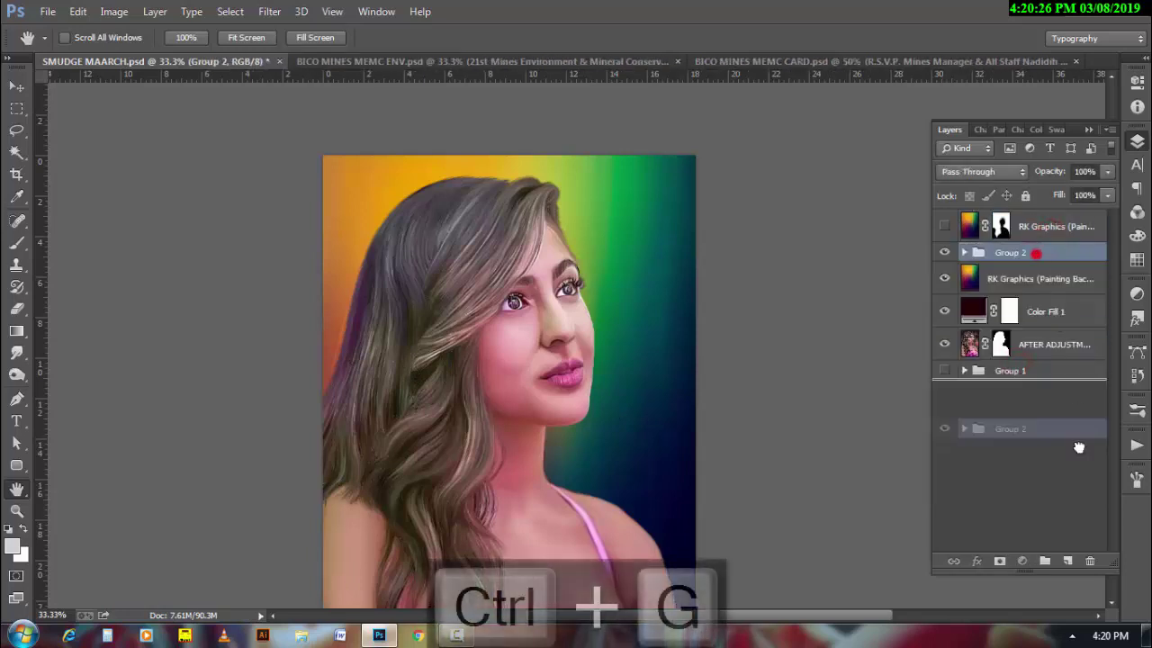
{"action": "left_click_drag", "start_coordinate": [1035, 253], "coordinate": [1067, 560]}
{"action": "right_click", "coordinate": [1026, 253]}
- Convert Group 2 copy to a Smart Object, clip the rainbow layer to it, and ready a 50% black brush
{"action": "left_click", "coordinate": [905, 254]}
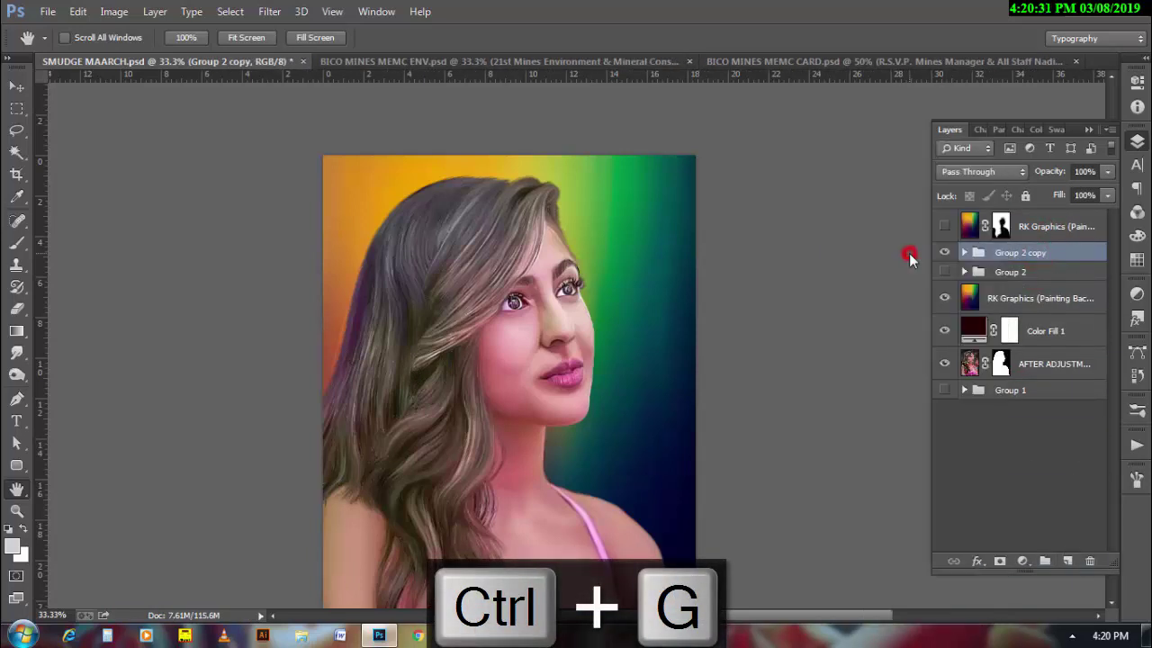
{"action": "left_click", "coordinate": [945, 232], "text": "alt"}
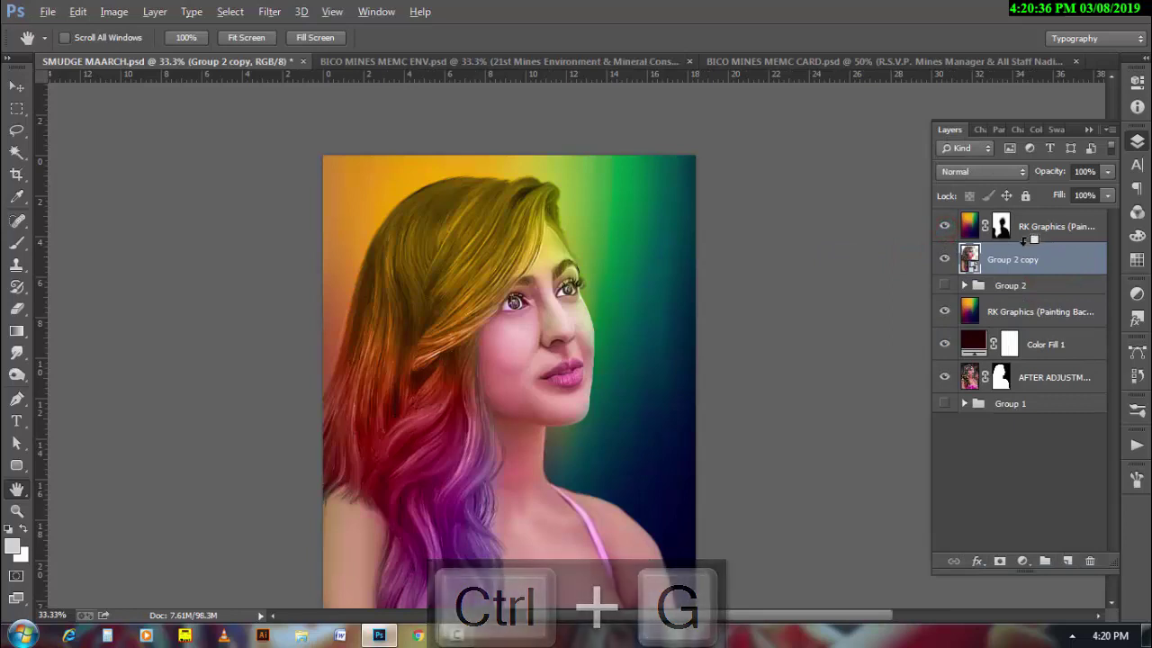
{"action": "left_click_drag", "start_coordinate": [628, 436], "coordinate": [634, 376]}
{"action": "key", "text": "alt+bracketright"}
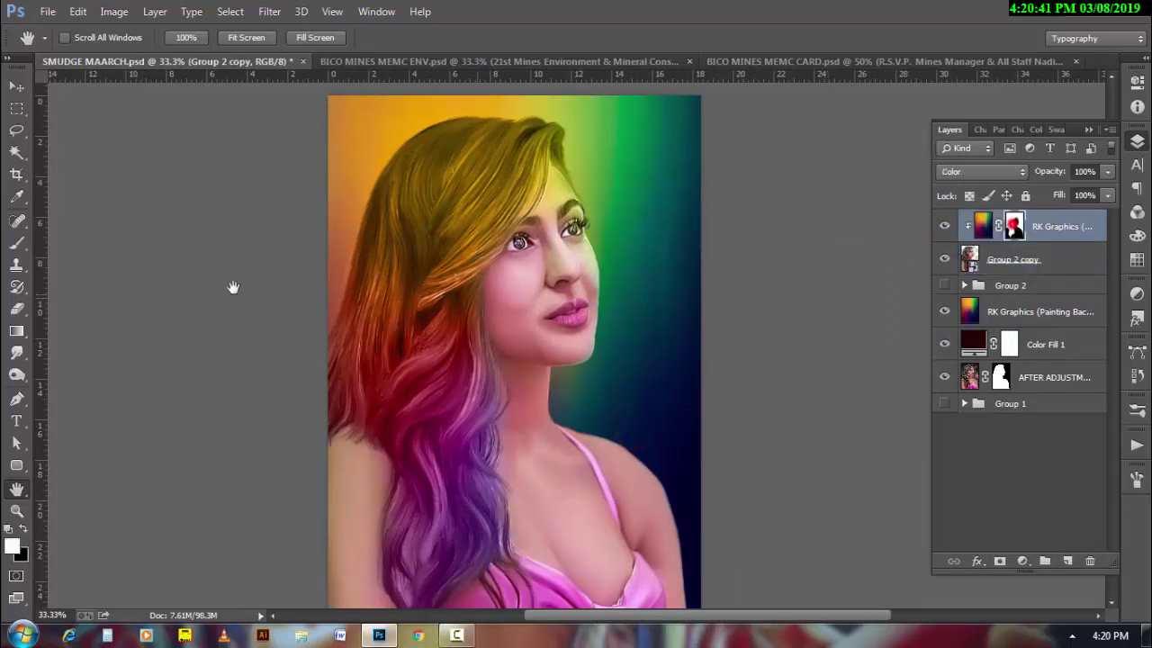
{"action": "key", "text": "b"}
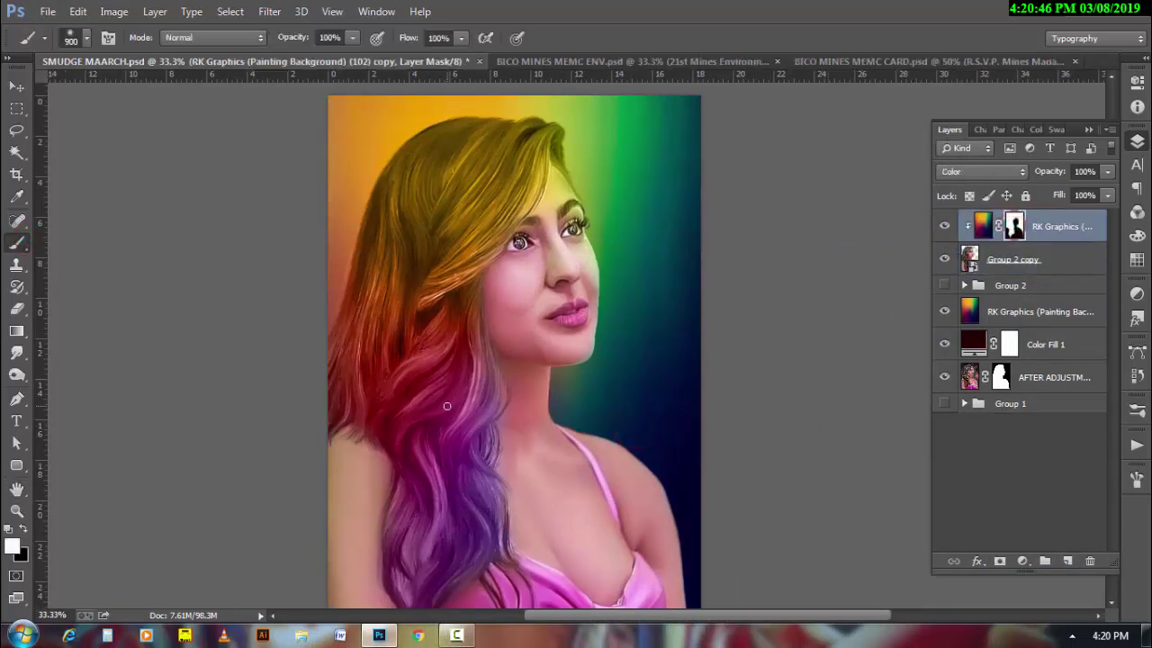
{"action": "key", "text": "x"}
{"action": "key", "text": "5"}
- Mask the rainbow tint off the lower hair, cheek and chest
{"action": "left_click_drag", "start_coordinate": [450, 476], "coordinate": [424, 424]}
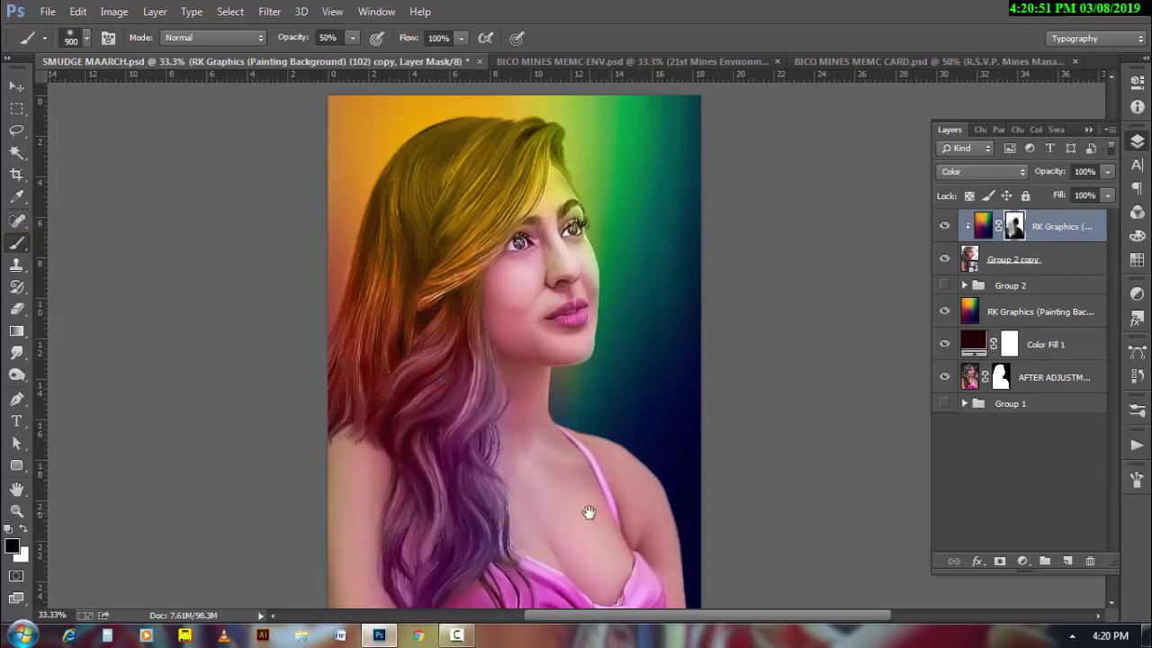
{"action": "left_click_drag", "start_coordinate": [589, 513], "coordinate": [581, 458]}
{"action": "left_click", "coordinate": [488, 239]}
{"action": "left_click", "coordinate": [564, 478]}
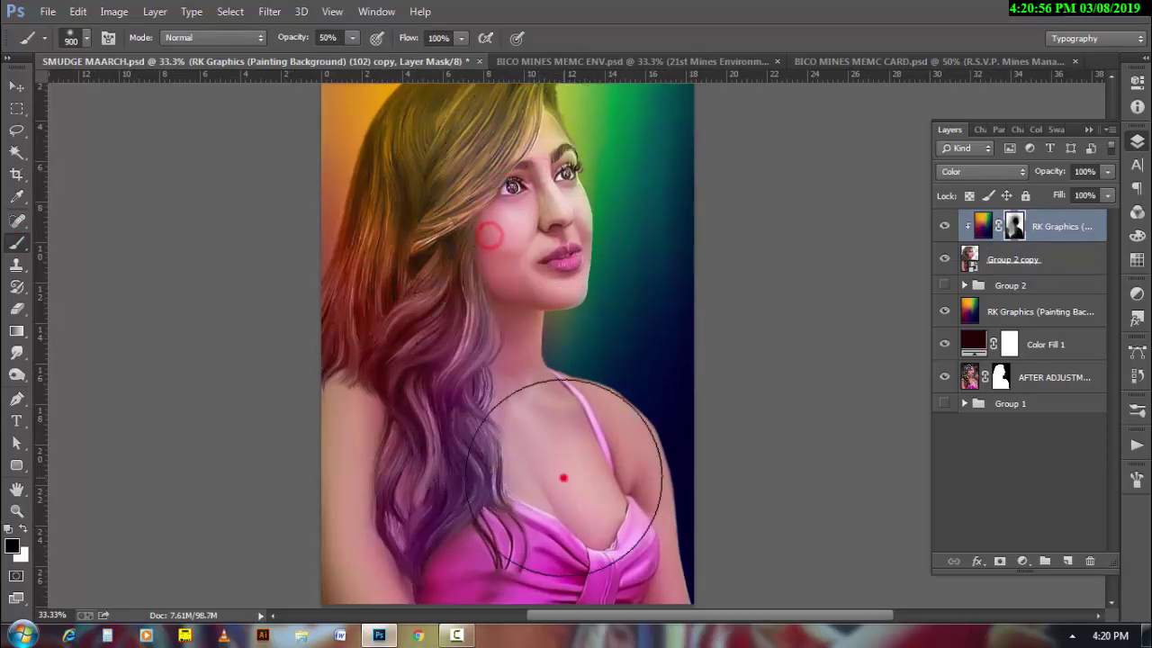
{"action": "left_click", "coordinate": [1035, 259]}
- Rasterize Group 2 copy and check the Smudge brush settings
{"action": "key", "text": "ctrl+plus"}
{"action": "key", "text": "ctrl+plus"}
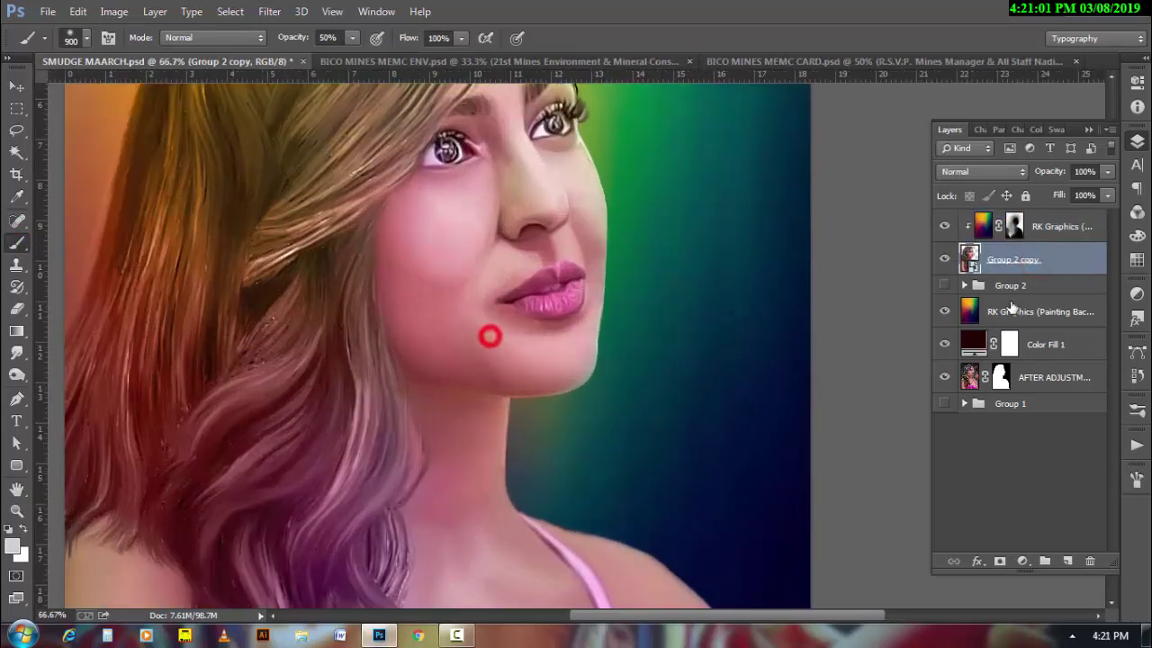
{"action": "right_click", "coordinate": [1017, 259]}
{"action": "left_click", "coordinate": [753, 260]}
{"action": "left_click", "coordinate": [16, 353]}
{"action": "right_click", "coordinate": [640, 86]}
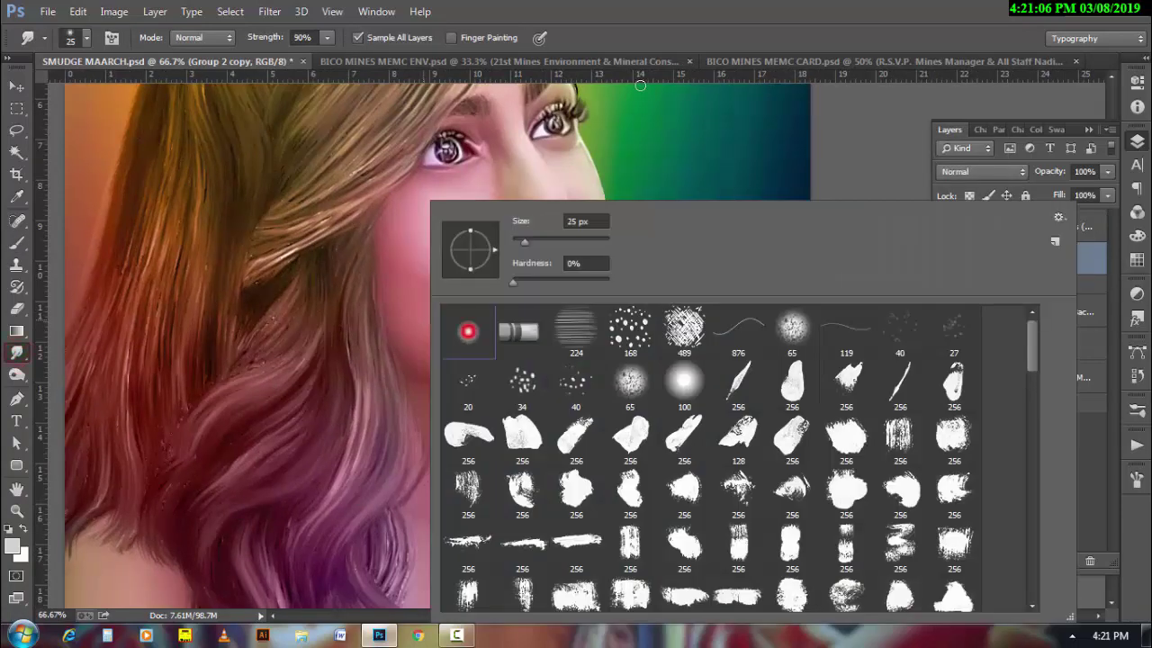
{"action": "left_click", "coordinate": [630, 42]}
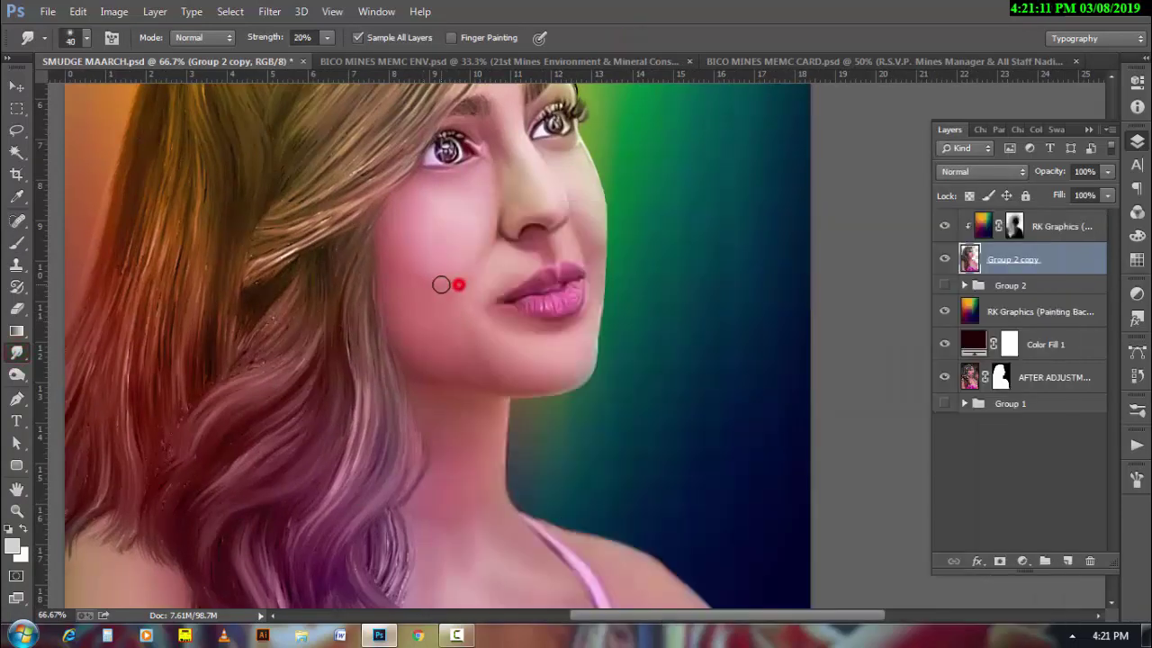
- With the rainbow layer hidden, try smudging the cheek near the mouth, undo, and show it again
{"action": "key", "text": "ctrl+z"}
{"action": "left_click", "coordinate": [945, 226]}
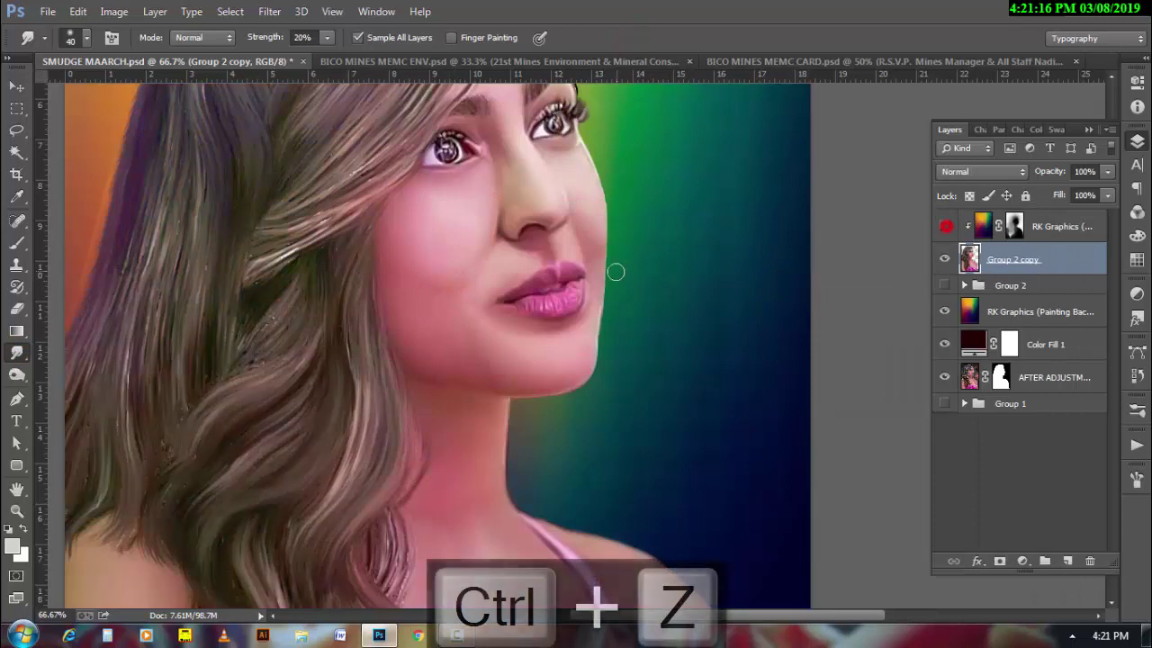
{"action": "left_click", "coordinate": [424, 278]}
{"action": "key", "text": "ctrl+z"}
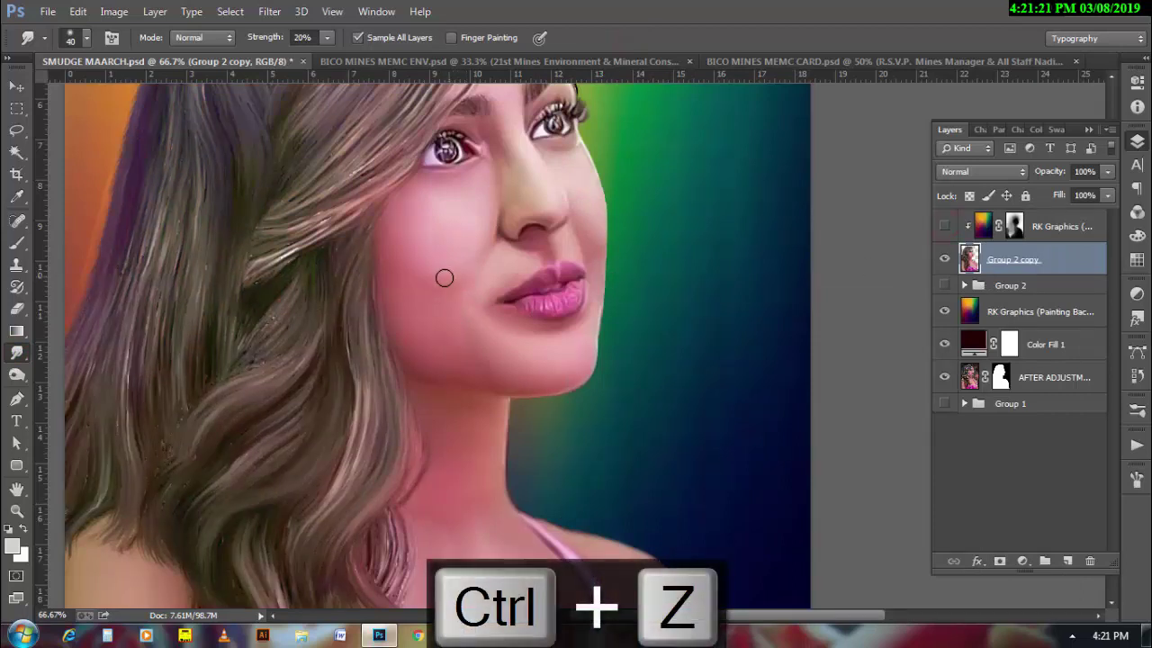
{"action": "left_click", "coordinate": [439, 277]}
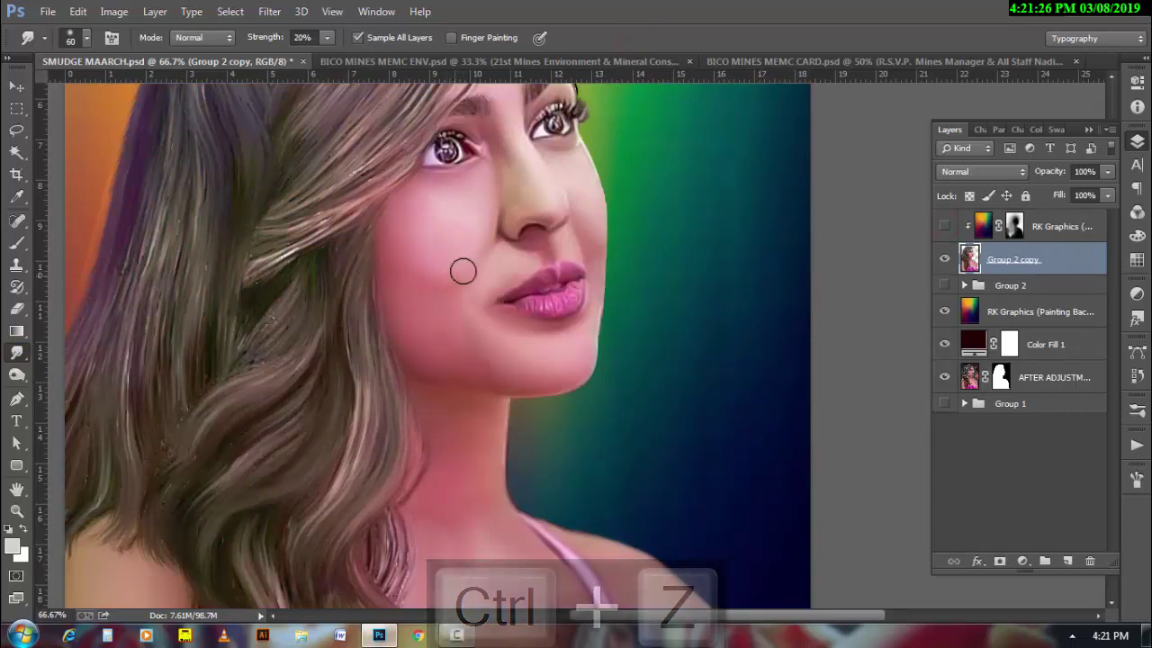
{"action": "key", "text": "ctrl+alt+z"}
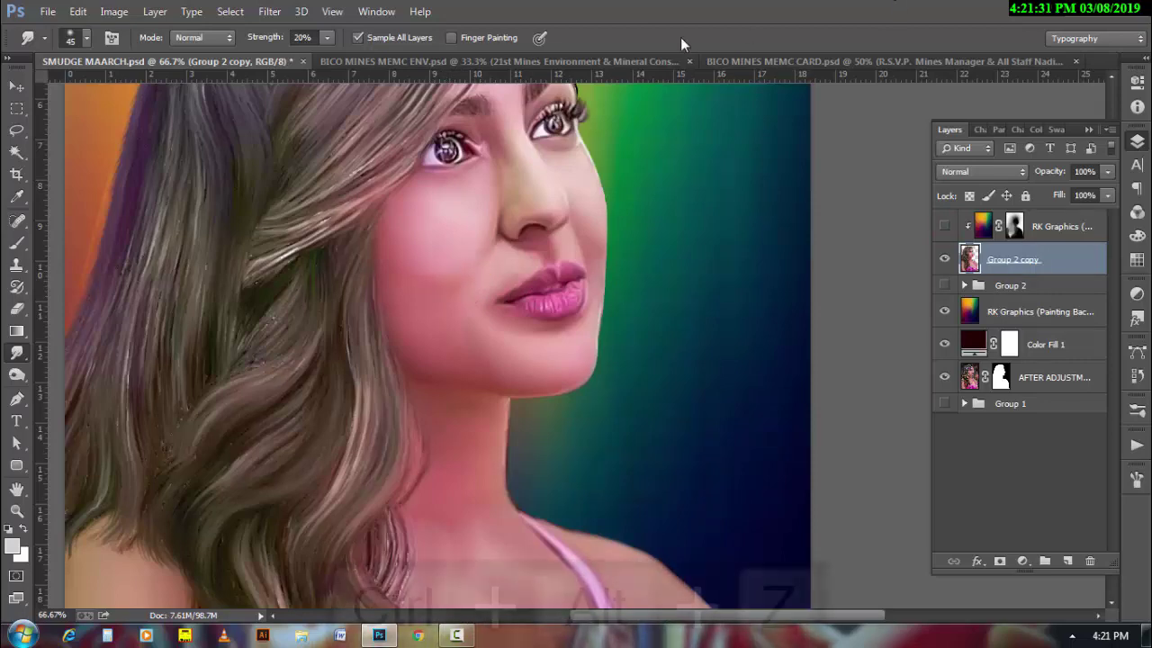
{"action": "left_click", "coordinate": [944, 226]}
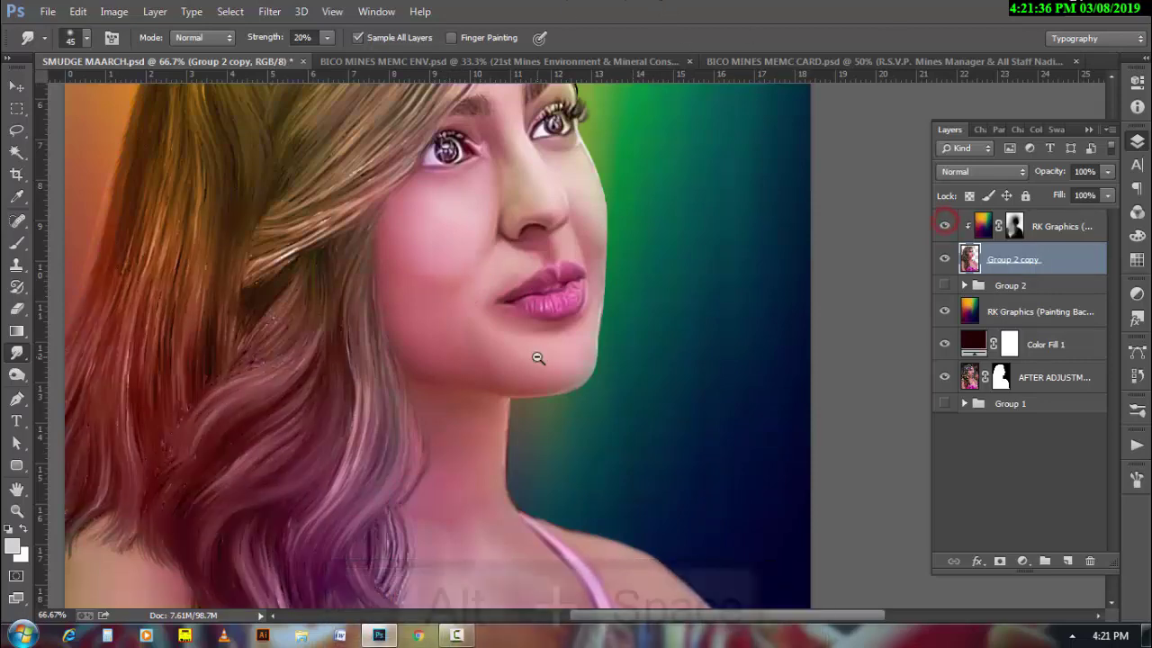
- Duplicate Group 2 copy as Group 2 copy 2 and launch Sharpener Pro 3 Output Sharpener
{"action": "left_click", "coordinate": [538, 358], "text": "alt"}
{"action": "left_click", "coordinate": [537, 358], "text": "alt"}
{"action": "left_click", "coordinate": [580, 282], "text": "alt"}
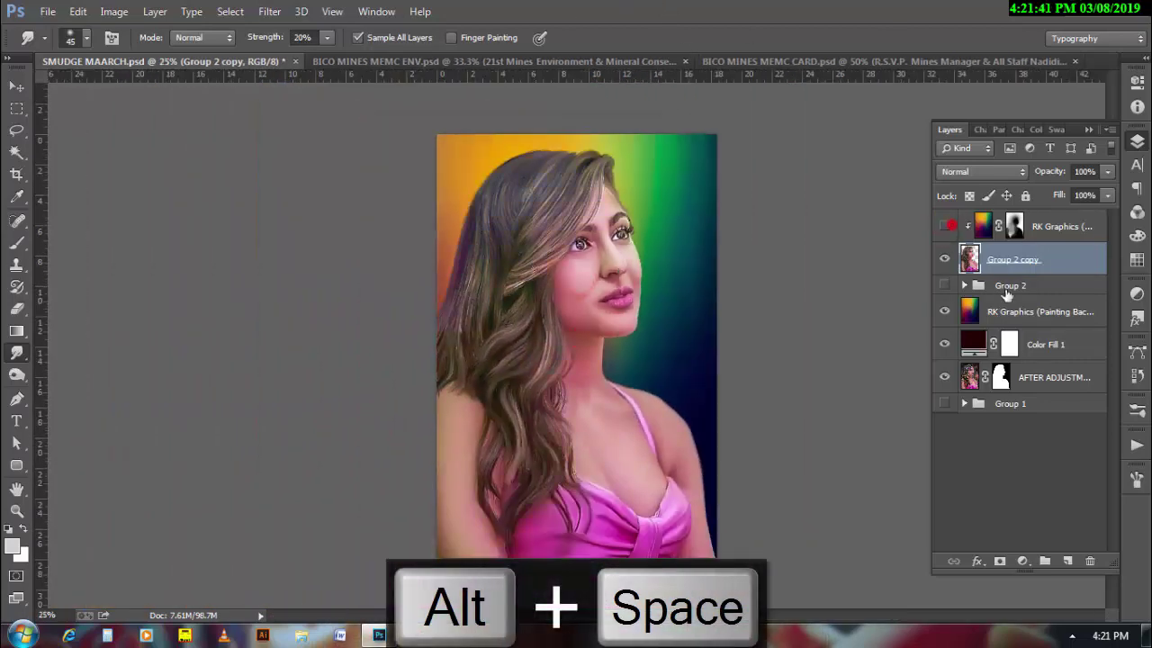
{"action": "left_click_drag", "start_coordinate": [1036, 261], "coordinate": [1068, 561]}
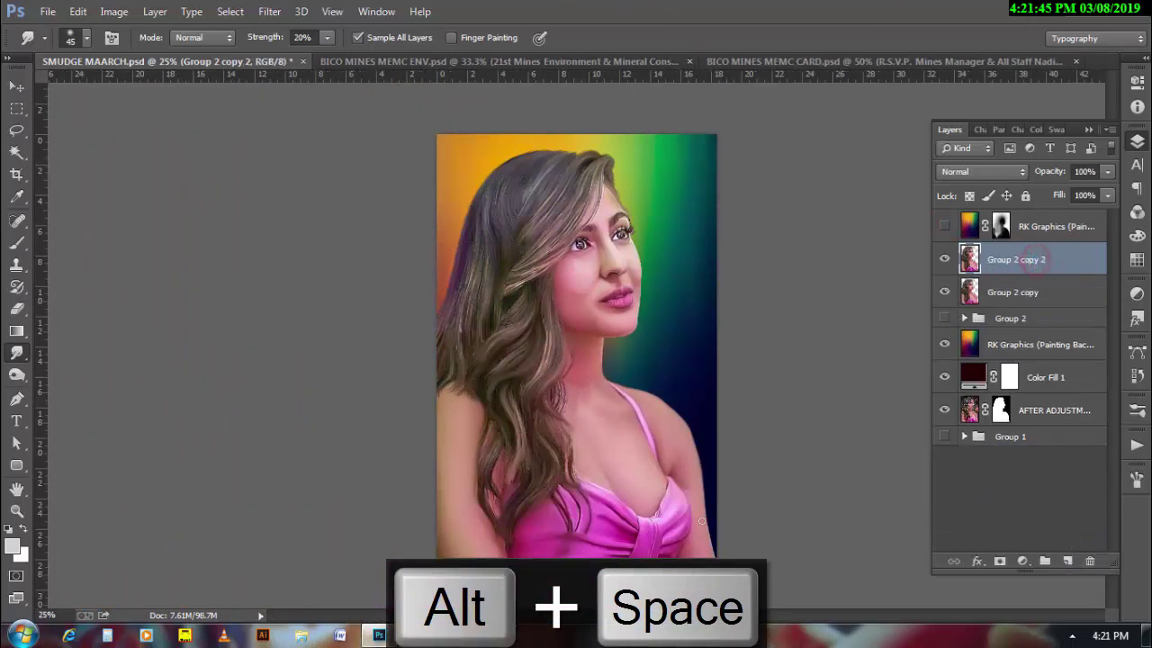
{"action": "left_click", "coordinate": [270, 11]}
{"action": "left_click", "coordinate": [608, 461]}
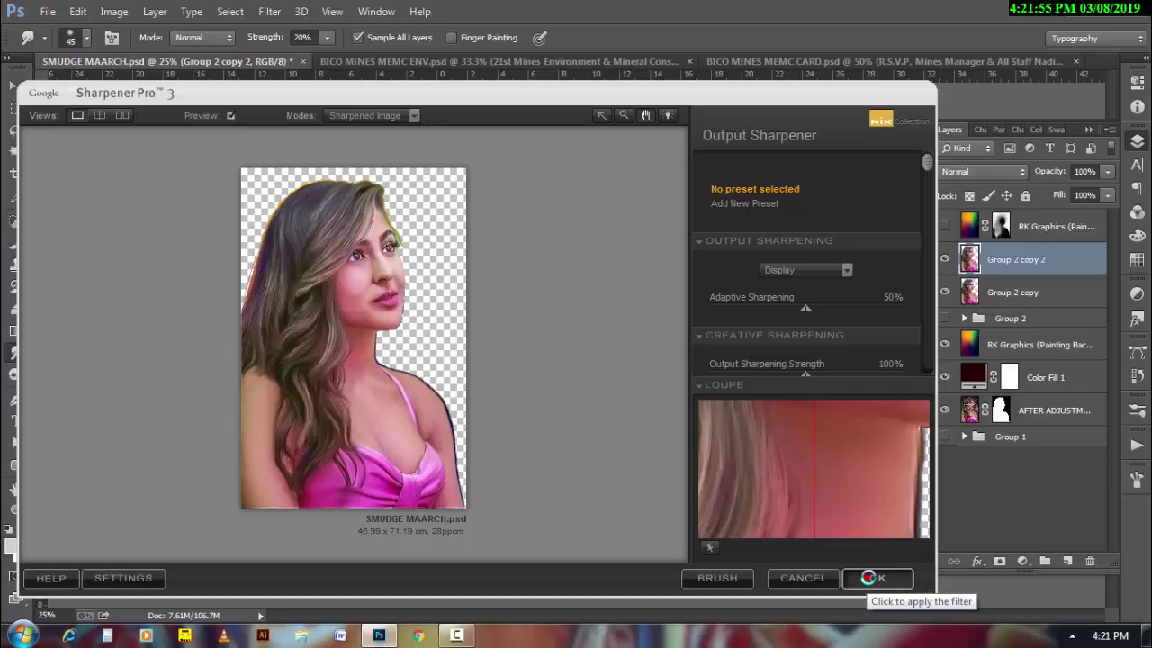
- Apply the Output Sharpener as a new layer, then duplicate it and apply Oil Paint
{"action": "left_click", "coordinate": [870, 578]}
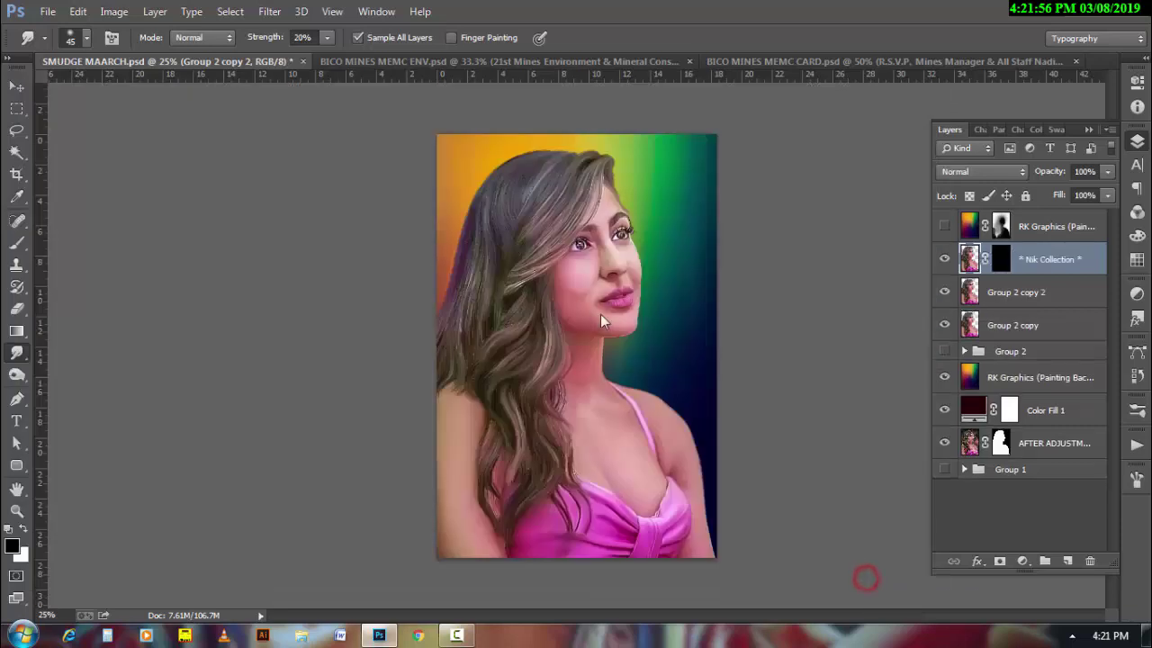
{"action": "left_click", "coordinate": [648, 260], "text": "ctrl"}
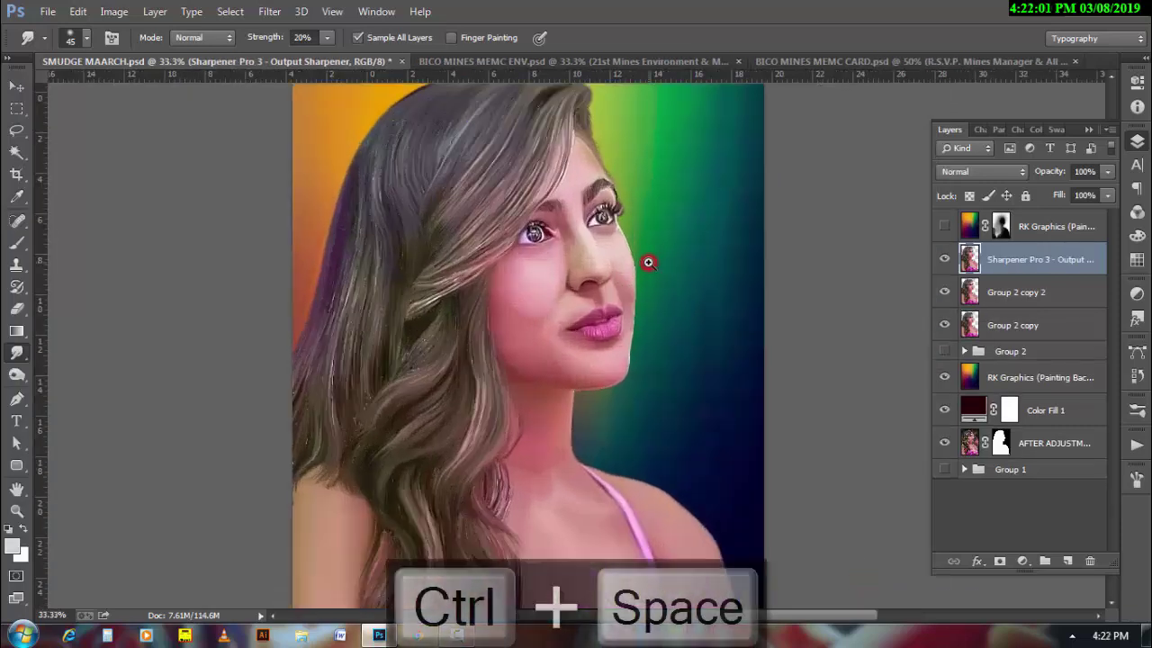
{"action": "left_click", "coordinate": [648, 260], "text": "ctrl"}
{"action": "key", "text": "ctrl+j"}
{"action": "left_click", "coordinate": [269, 10]}
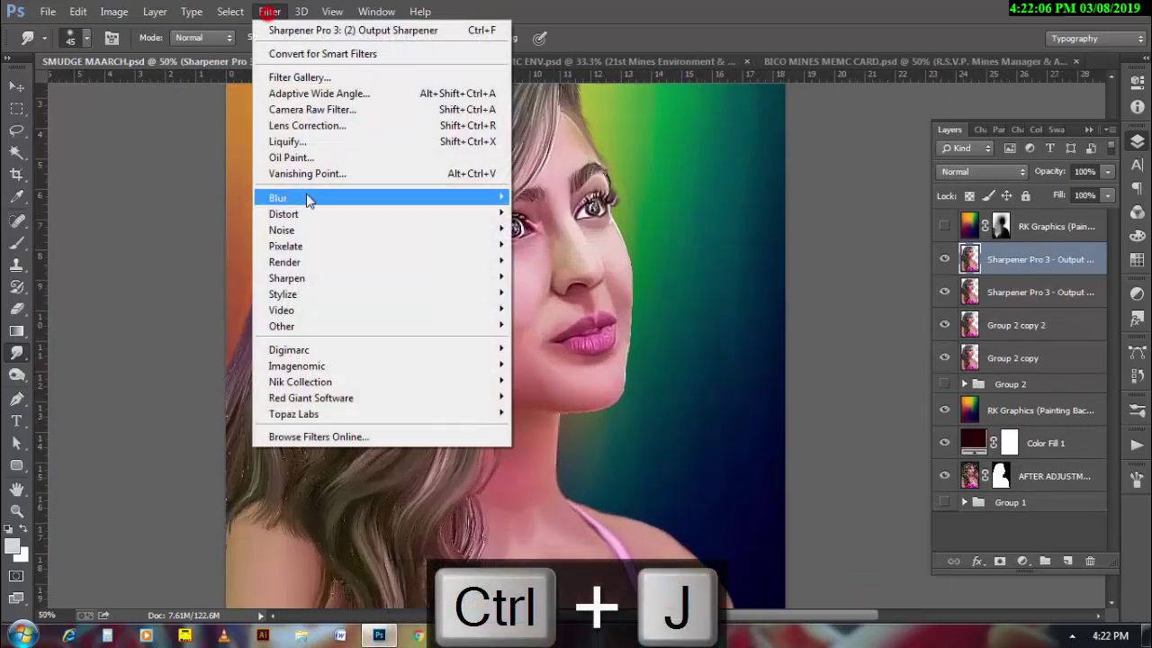
{"action": "left_click", "coordinate": [309, 159]}
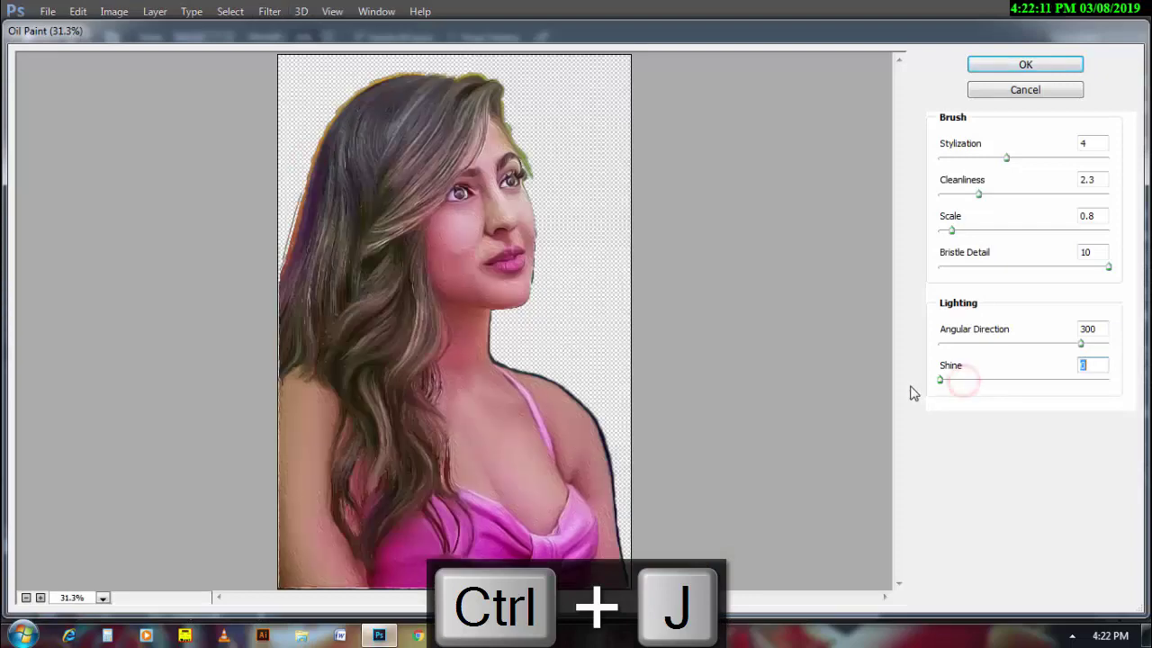
{"action": "left_click", "coordinate": [988, 64]}
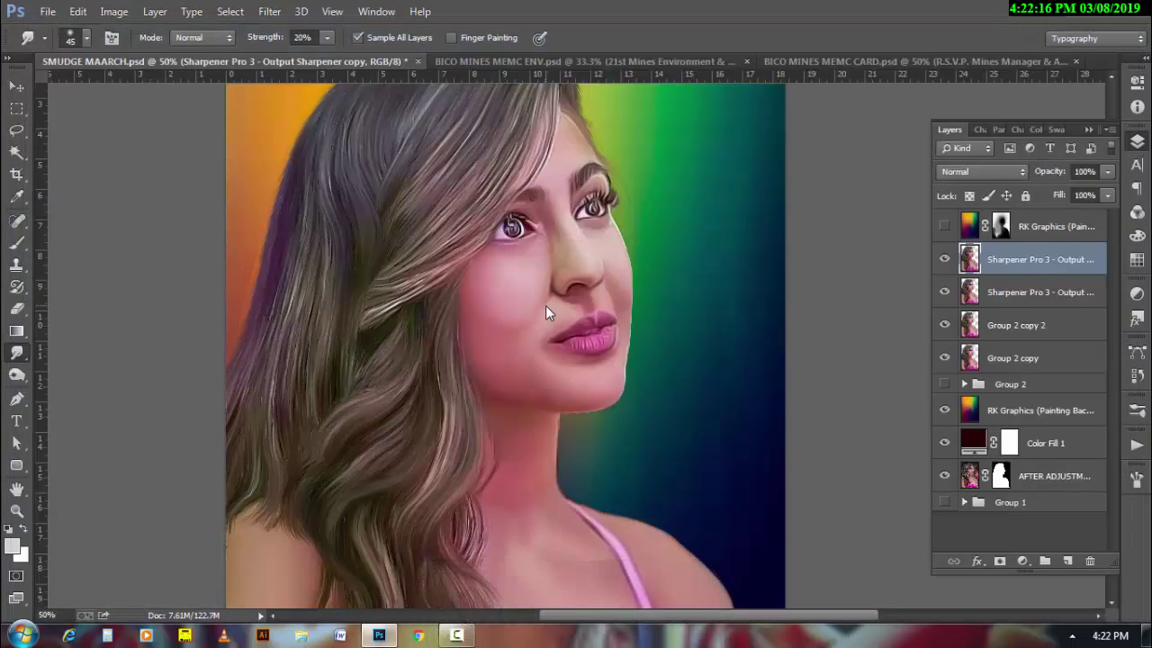
- Hide that copy and apply Oil Paint with Stylization 10, Cleanliness 10 to a new sharpened-layer copy
{"action": "mouse_move", "coordinate": [600, 245]}
{"action": "left_mouse_down"}
{"action": "mouse_move", "coordinate": [561, 363]}
{"action": "mouse_move", "coordinate": [580, 312]}
{"action": "left_mouse_up"}
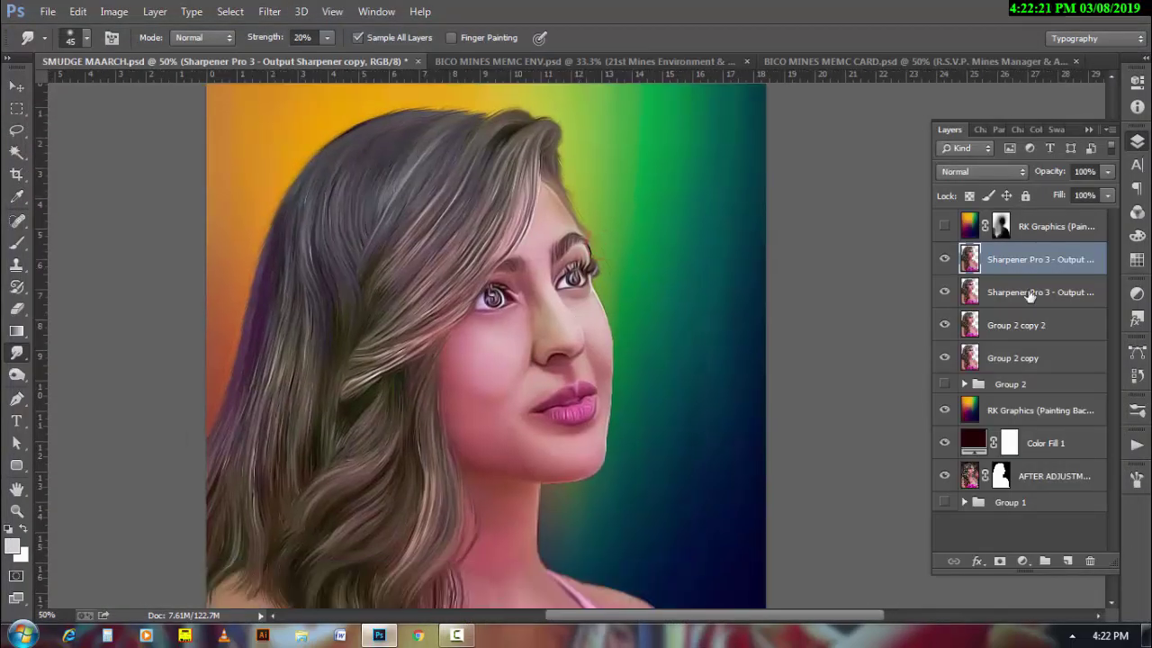
{"action": "left_click", "coordinate": [944, 259]}
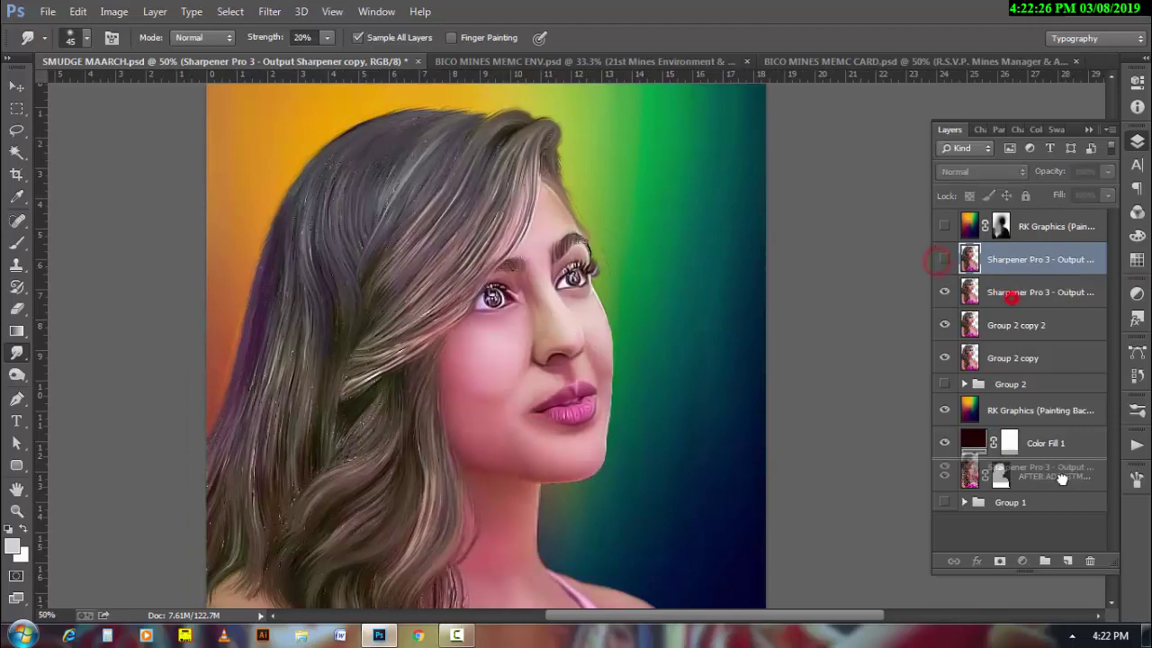
{"action": "left_click", "coordinate": [993, 292]}
{"action": "key", "text": "ctrl+j"}
{"action": "left_click", "coordinate": [269, 11]}
{"action": "left_click", "coordinate": [306, 163]}
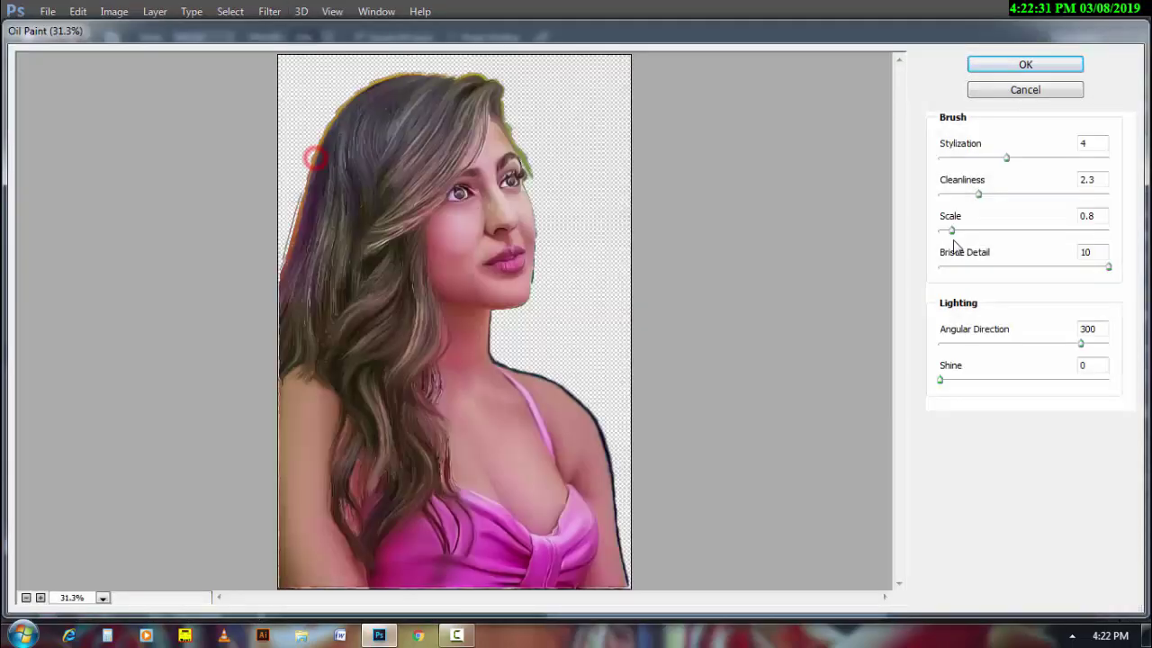
{"action": "left_click", "coordinate": [392, 178], "text": "ctrl"}
{"action": "left_click_drag", "start_coordinate": [350, 265], "coordinate": [360, 260]}
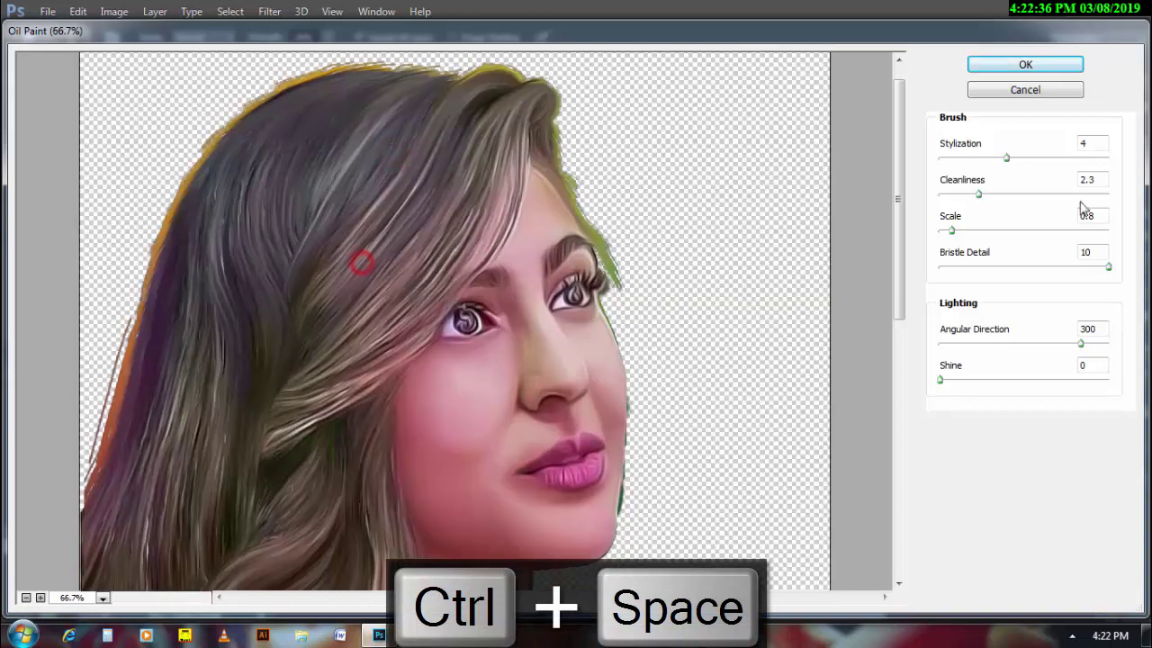
{"action": "left_click", "coordinate": [977, 195]}
{"action": "type", "text": "10"}
{"action": "left_click", "coordinate": [1003, 157]}
{"action": "type", "text": "10"}
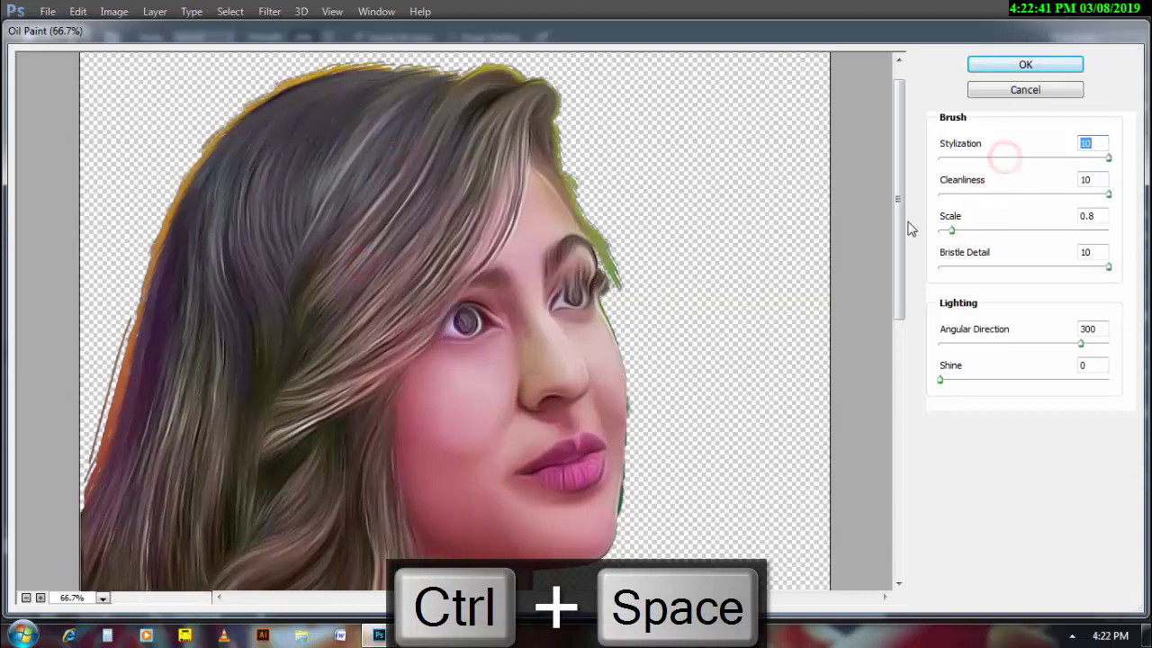
{"action": "left_click", "coordinate": [1045, 65]}
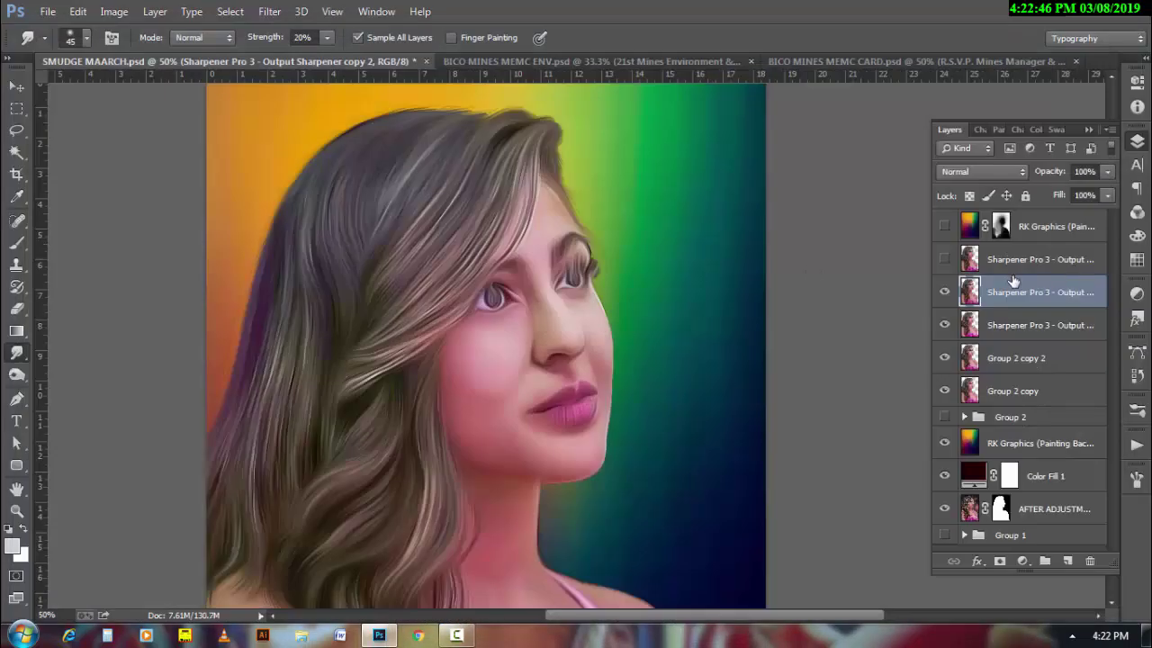
- Move the copy 2 oil-paint layer up, hide it behind a black mask, and set a small white brush
{"action": "left_click_drag", "start_coordinate": [1028, 293], "coordinate": [1022, 255]}
{"action": "left_click", "coordinate": [945, 292]}
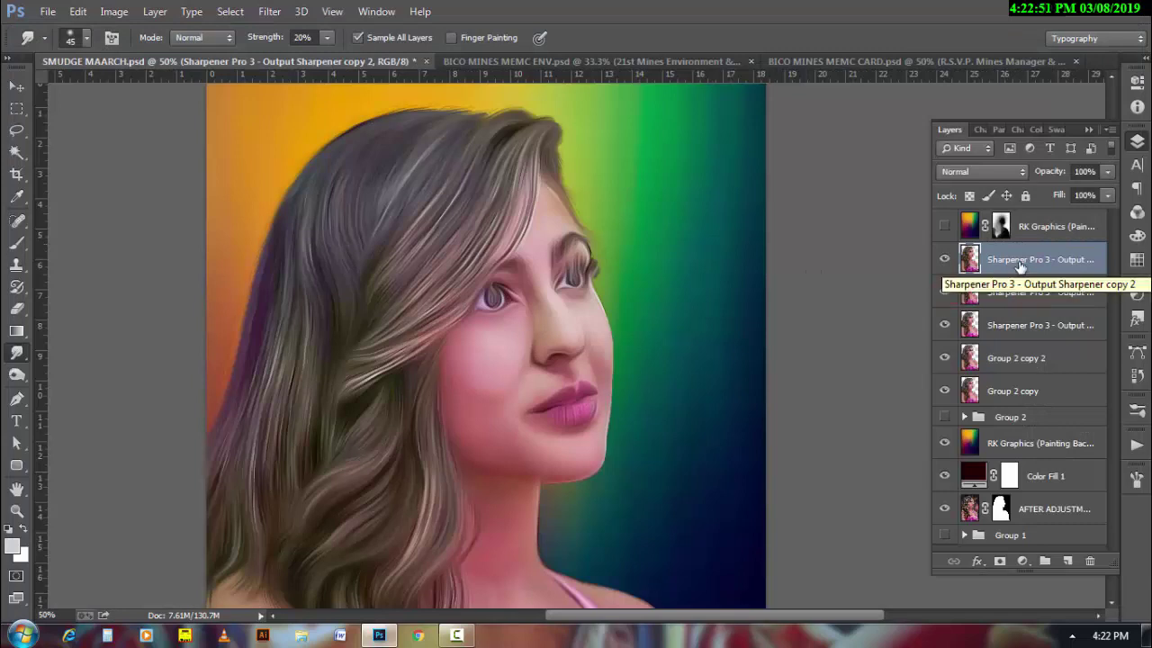
{"action": "left_click", "coordinate": [999, 561], "text": "alt"}
{"action": "left_click", "coordinate": [12, 244]}
{"action": "key", "text": "x"}
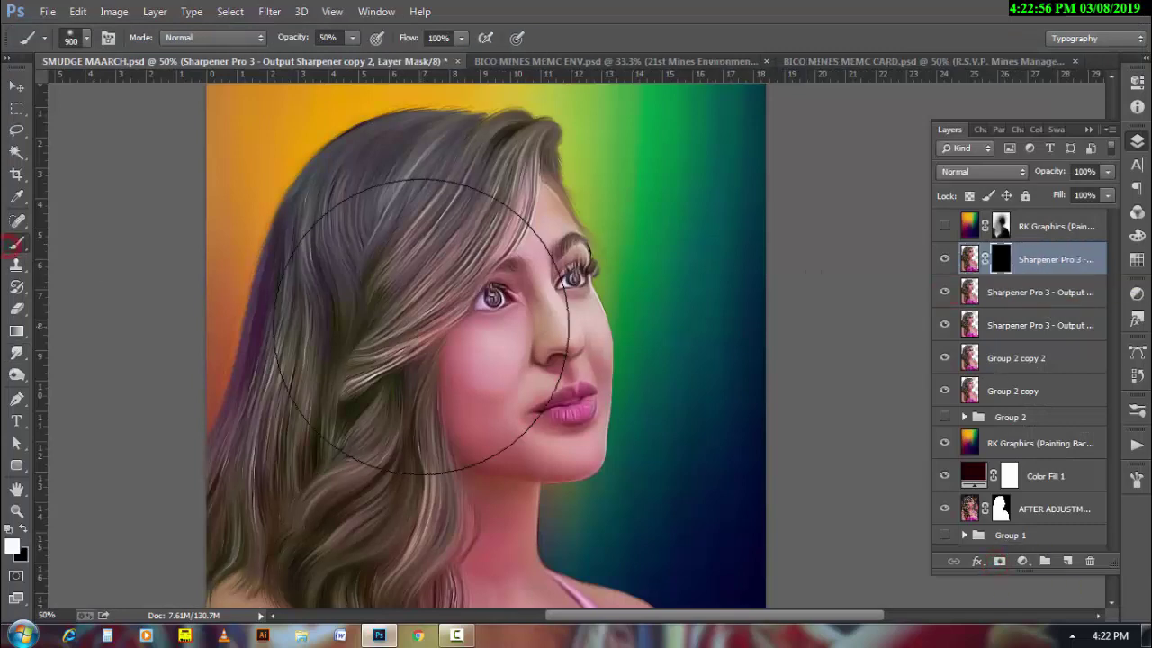
{"action": "left_click_drag", "start_coordinate": [514, 168], "coordinate": [445, 309]}
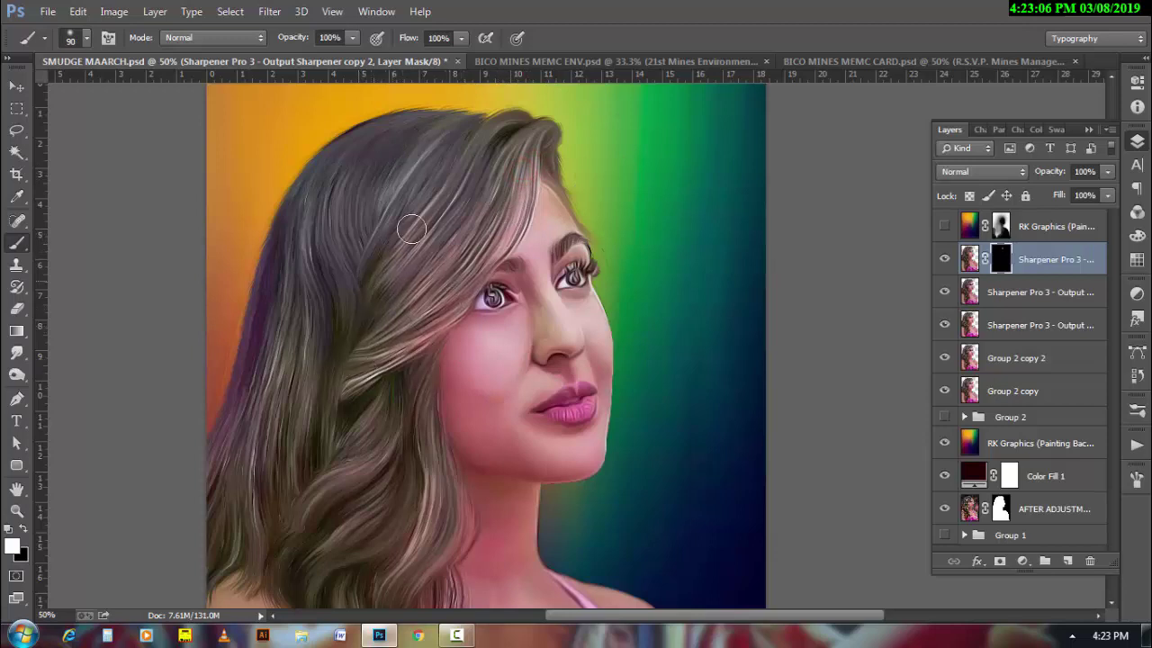
{"action": "left_click_drag", "start_coordinate": [345, 256], "coordinate": [296, 303]}
- Paint the oil-paint effect back onto the left hair, lower strands and hair beside the neck
{"action": "left_click_drag", "start_coordinate": [229, 440], "coordinate": [224, 541]}
{"action": "left_click_drag", "start_coordinate": [428, 477], "coordinate": [453, 506]}
{"action": "key", "text": "bracketright"}
{"action": "key", "text": "bracketright"}
{"action": "scroll", "coordinate": [434, 494], "scroll_direction": "down", "scroll_amount": 2}
{"action": "scroll", "coordinate": [434, 494], "scroll_direction": "down", "scroll_amount": 1}
{"action": "key", "text": "bracketleft"}
{"action": "key", "text": "bracketleft"}
{"action": "left_click", "coordinate": [342, 429]}
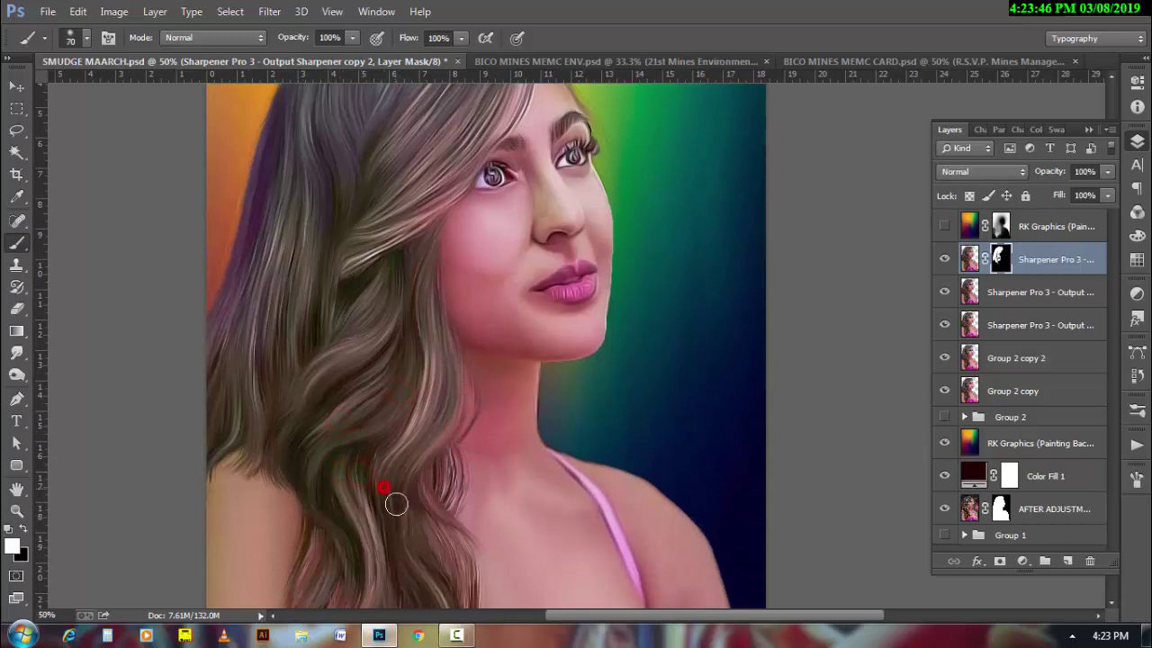
{"action": "scroll", "coordinate": [425, 484], "scroll_direction": "down", "scroll_amount": 4}
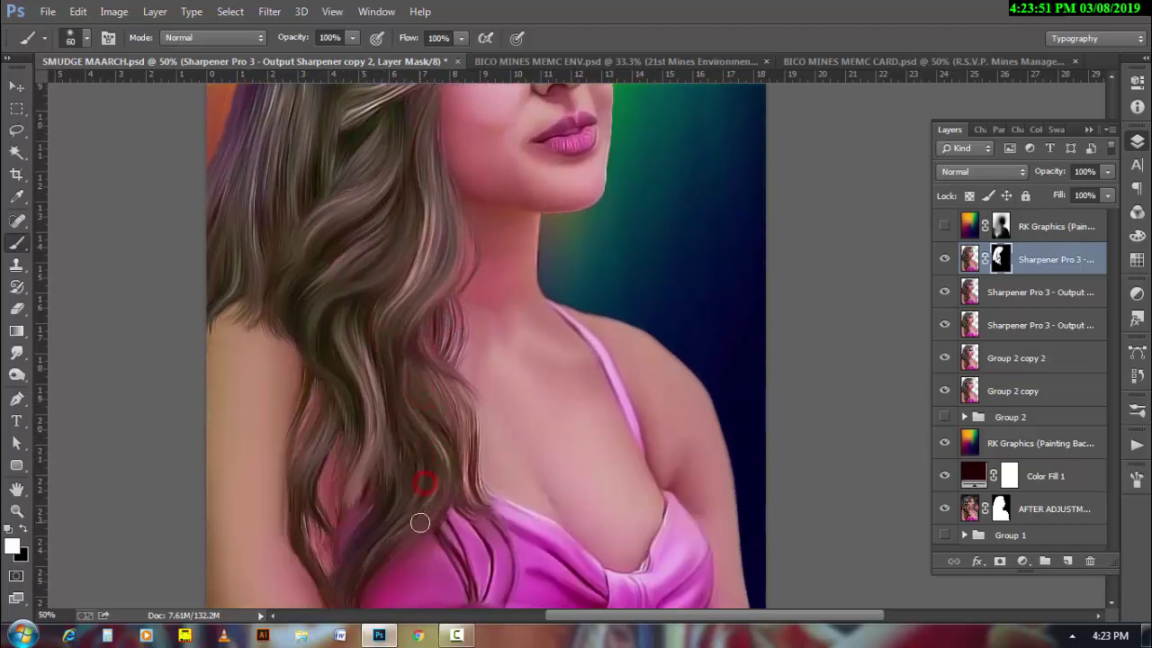
{"action": "left_click_drag", "start_coordinate": [368, 444], "coordinate": [387, 477]}
{"action": "left_click_drag", "start_coordinate": [468, 419], "coordinate": [454, 450]}
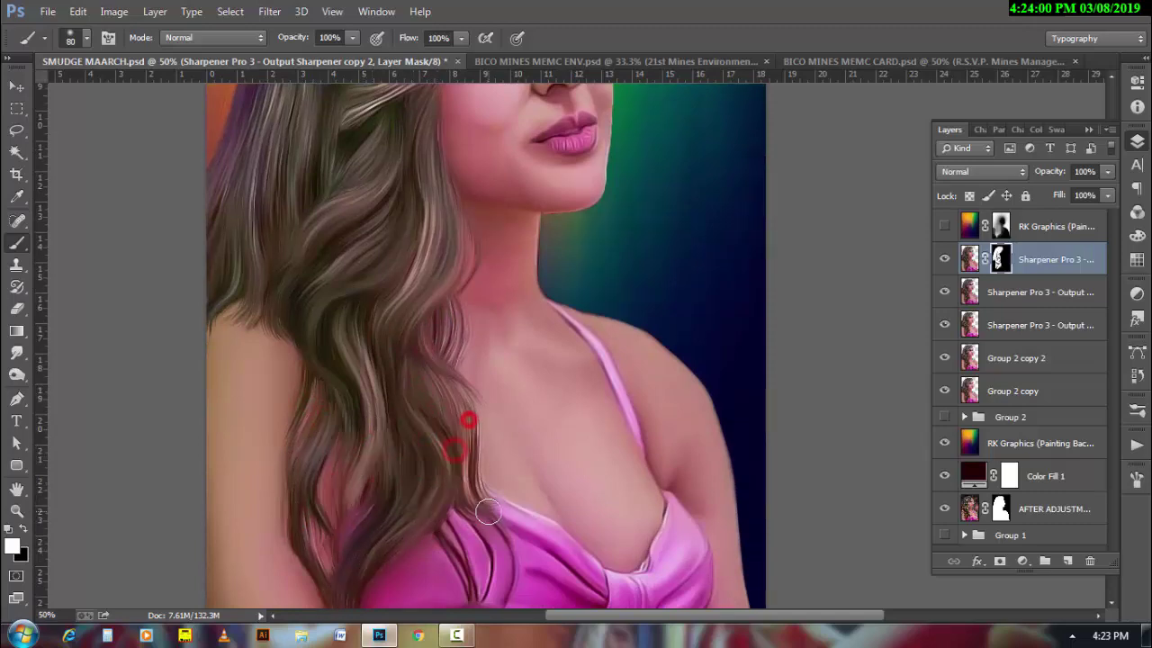
- Reveal the oil-paint effect on the dress crease and folds
{"action": "left_click", "coordinate": [575, 395], "text": "alt"}
{"action": "left_click_drag", "start_coordinate": [533, 520], "coordinate": [494, 331]}
{"action": "left_click", "coordinate": [438, 478], "text": "ctrl"}
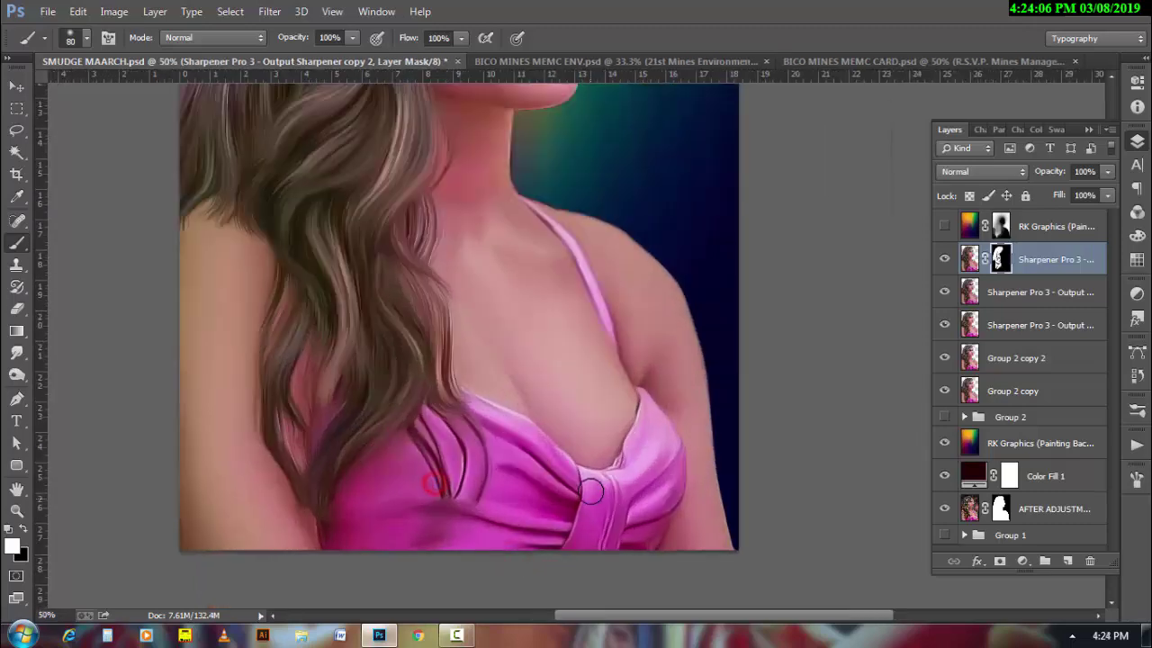
{"action": "mouse_move", "coordinate": [594, 527]}
{"action": "left_mouse_down"}
{"action": "mouse_move", "coordinate": [612, 472]}
{"action": "mouse_move", "coordinate": [663, 442]}
{"action": "left_mouse_up"}
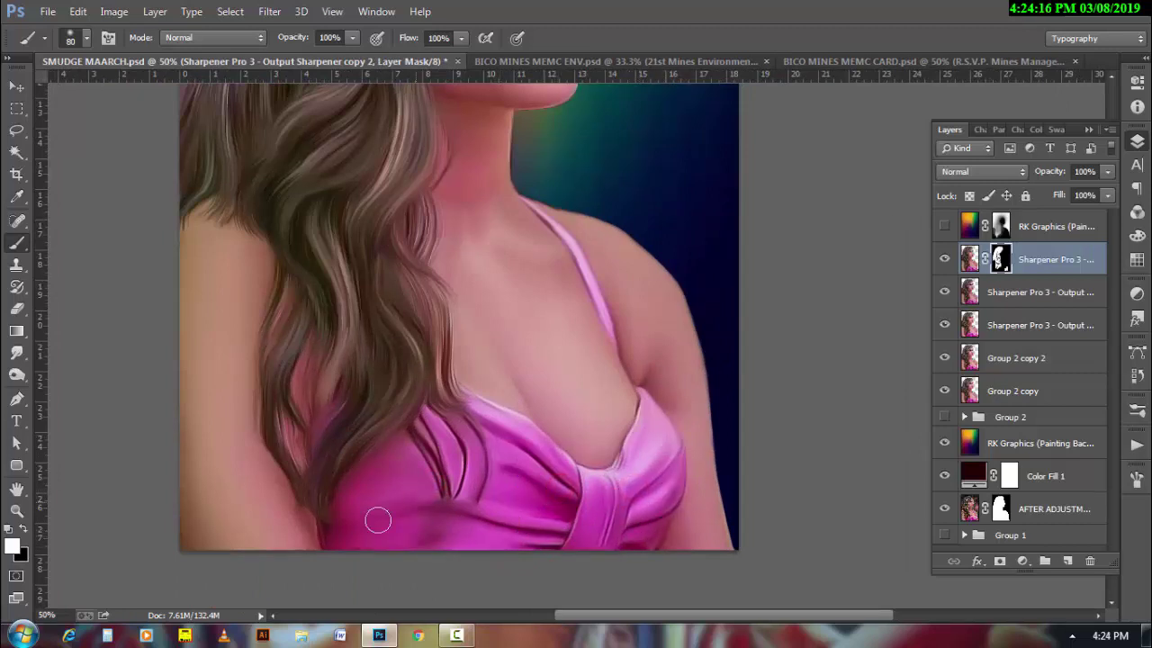
{"action": "left_click_drag", "start_coordinate": [502, 454], "coordinate": [482, 412]}
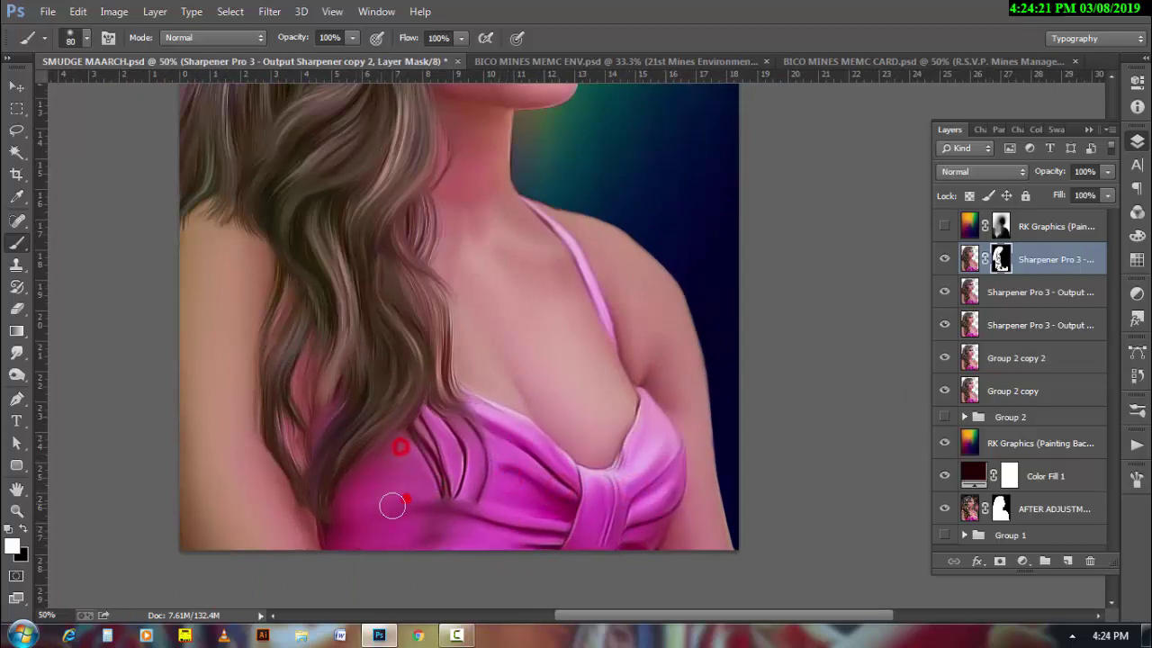
{"action": "left_click_drag", "start_coordinate": [392, 506], "coordinate": [412, 493]}
- Delete the top rainbow layer's mask, show it in Soft Light, and lower its fill to about 68%
{"action": "left_click", "coordinate": [514, 330], "text": "alt"}
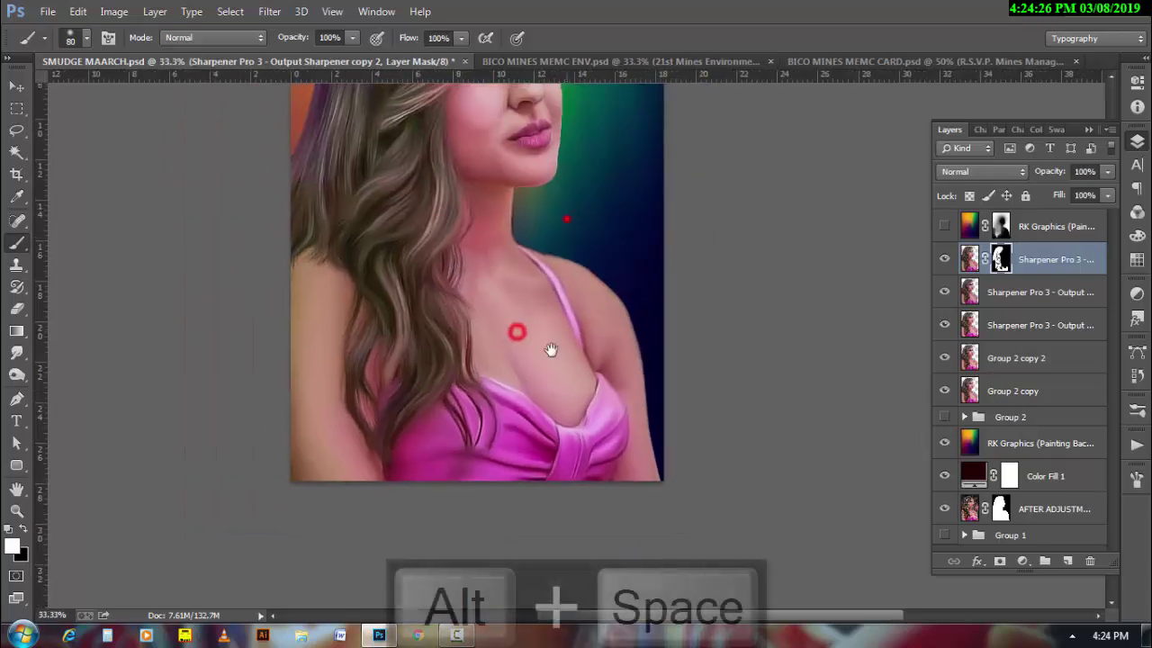
{"action": "right_click", "coordinate": [1001, 226]}
{"action": "left_click", "coordinate": [1001, 264]}
{"action": "left_click", "coordinate": [945, 228]}
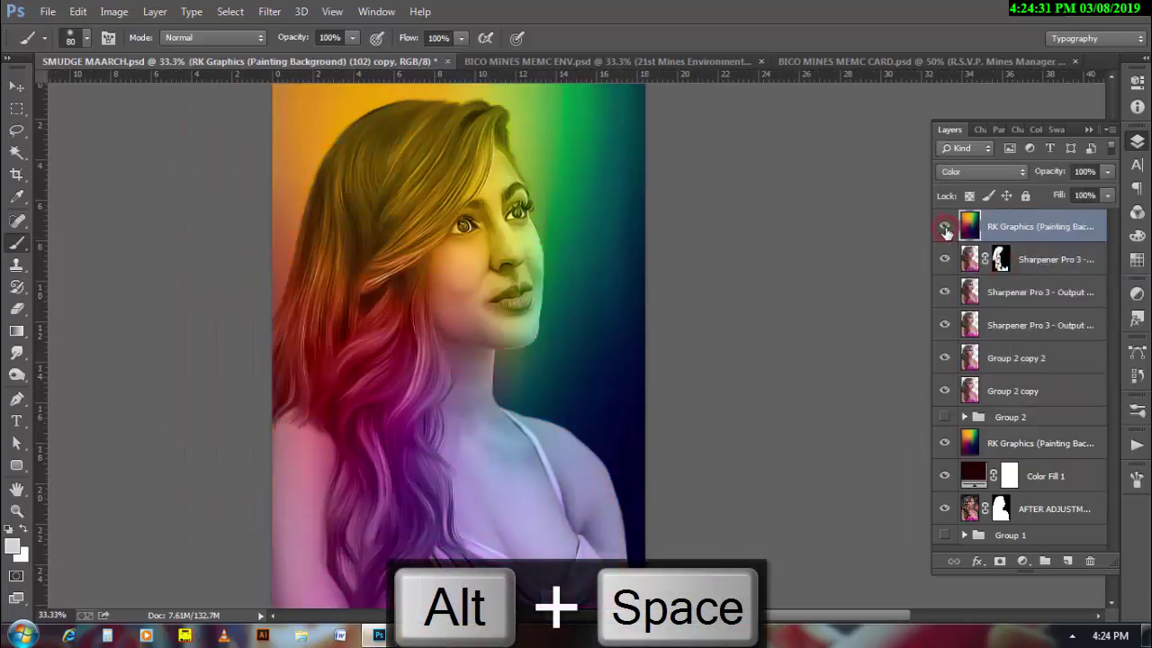
{"action": "left_click", "coordinate": [981, 171]}
{"action": "left_click", "coordinate": [972, 407]}
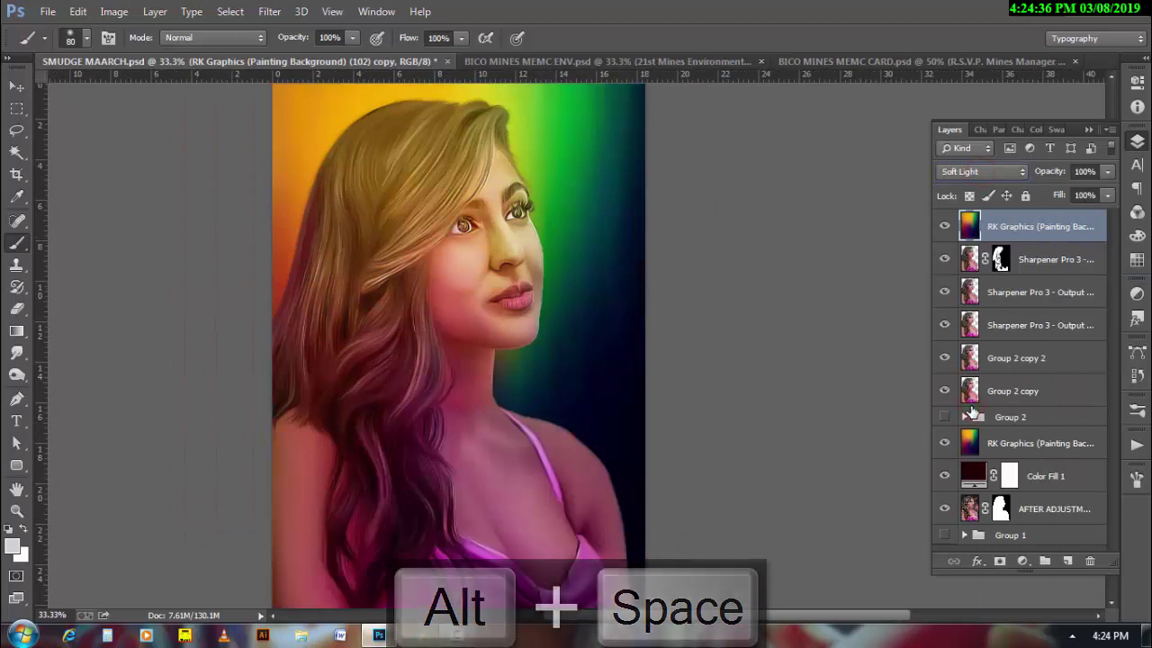
{"action": "left_click_drag", "start_coordinate": [1058, 198], "coordinate": [1026, 200]}
- Add a white mask to the rainbow layer and paint the tint off the nose, eyes and cheek
{"action": "left_click", "coordinate": [1000, 561]}
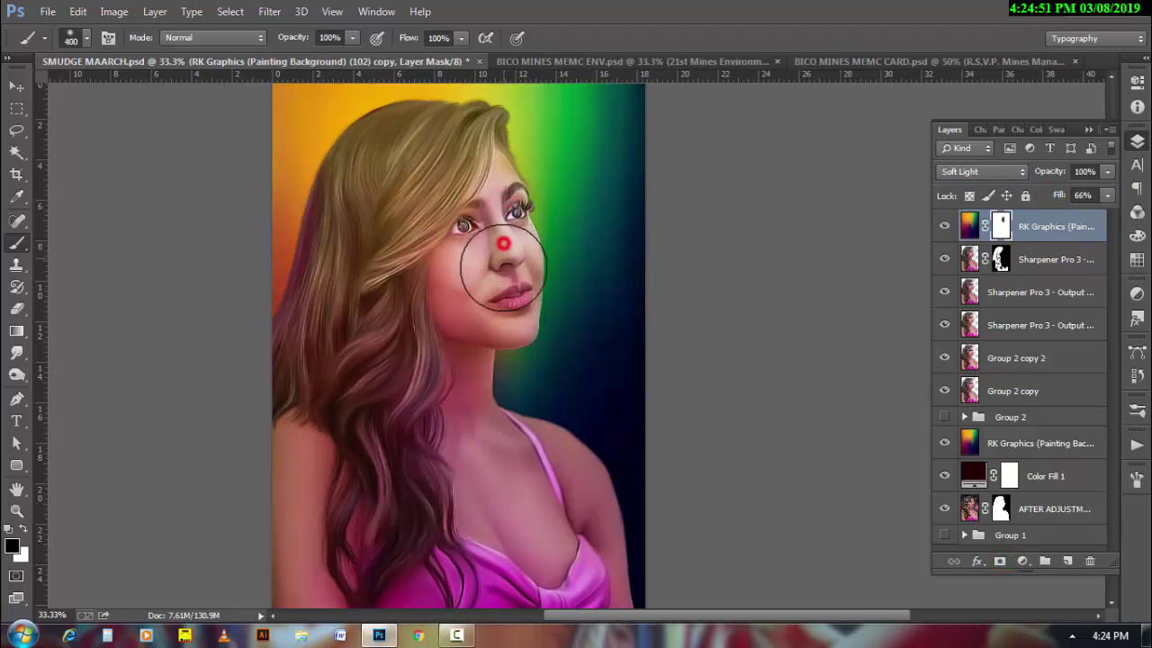
{"action": "left_click_drag", "start_coordinate": [504, 225], "coordinate": [510, 298]}
{"action": "key", "text": "bracketleft"}
{"action": "key", "text": "bracketleft"}
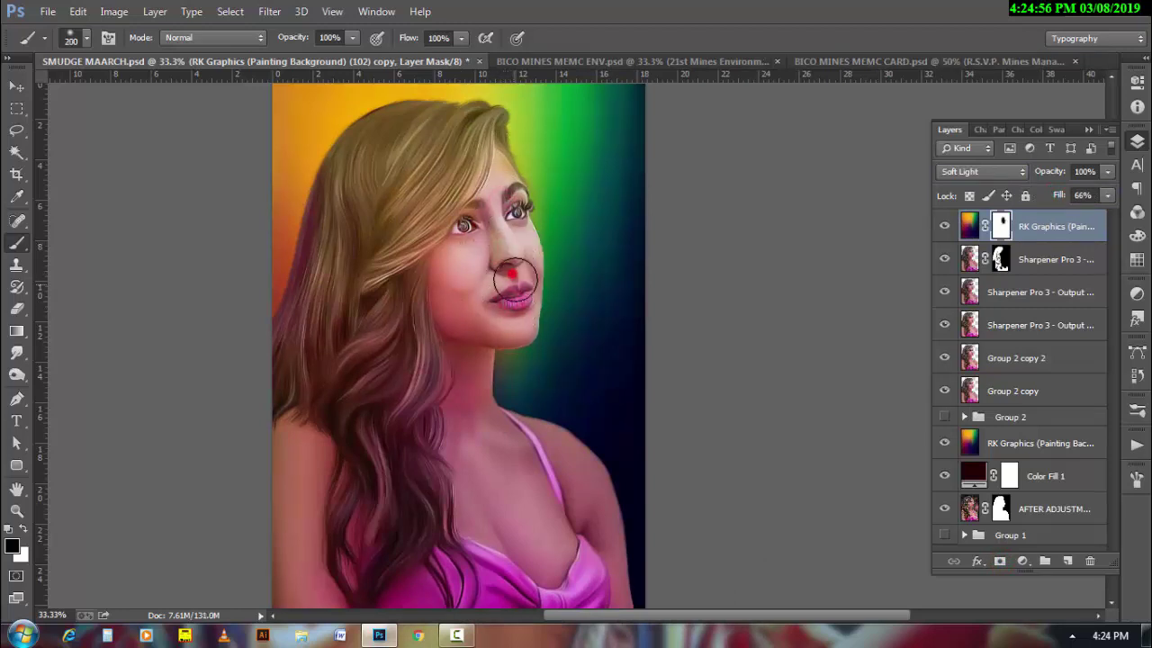
{"action": "left_click_drag", "start_coordinate": [511, 217], "coordinate": [476, 261]}
{"action": "left_click", "coordinate": [476, 260]}
{"action": "key", "text": "bracketright"}
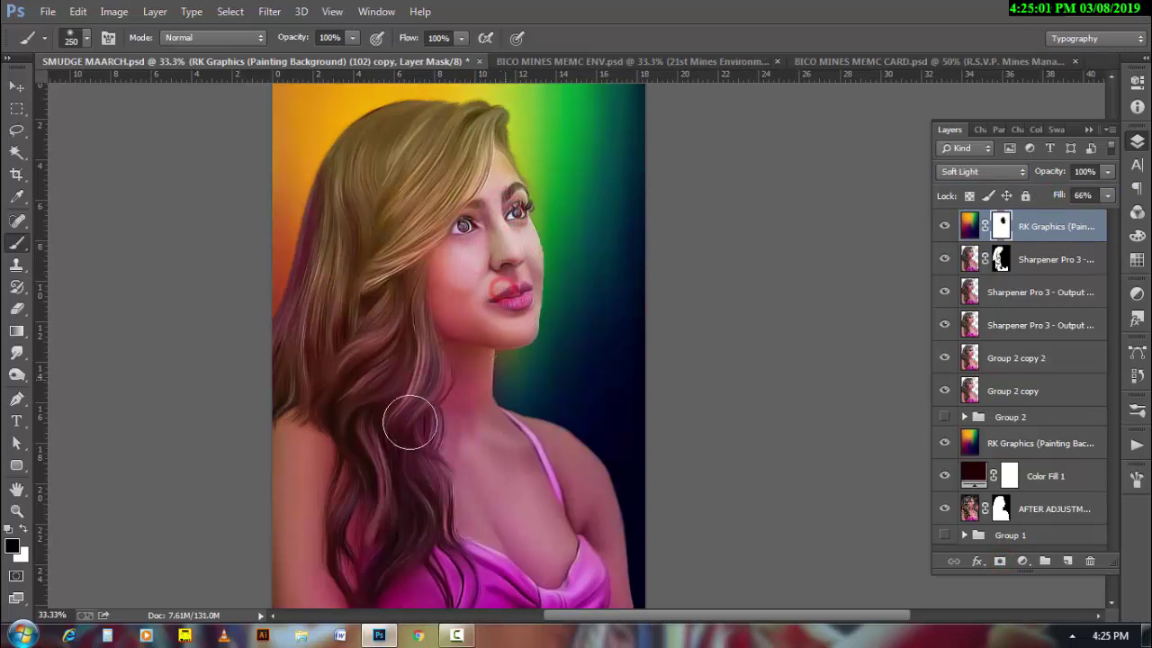
- Mask the rainbow tint off the chest and shoulder, and soften it over the left hair and arm
{"action": "scroll", "coordinate": [495, 483], "scroll_direction": "down", "scroll_amount": 2}
{"action": "key", "text": "bracketright"}
{"action": "key", "text": "bracketright"}
{"action": "key", "text": "bracketright"}
{"action": "left_click_drag", "start_coordinate": [497, 415], "coordinate": [553, 476]}
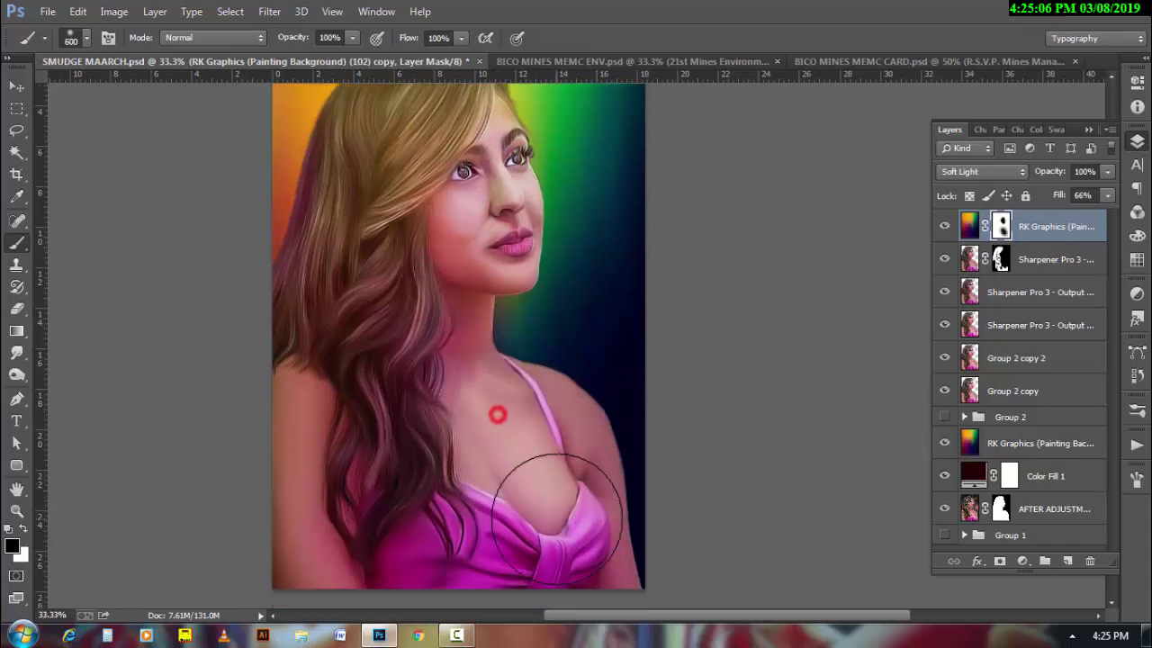
{"action": "left_click_drag", "start_coordinate": [276, 417], "coordinate": [270, 476]}
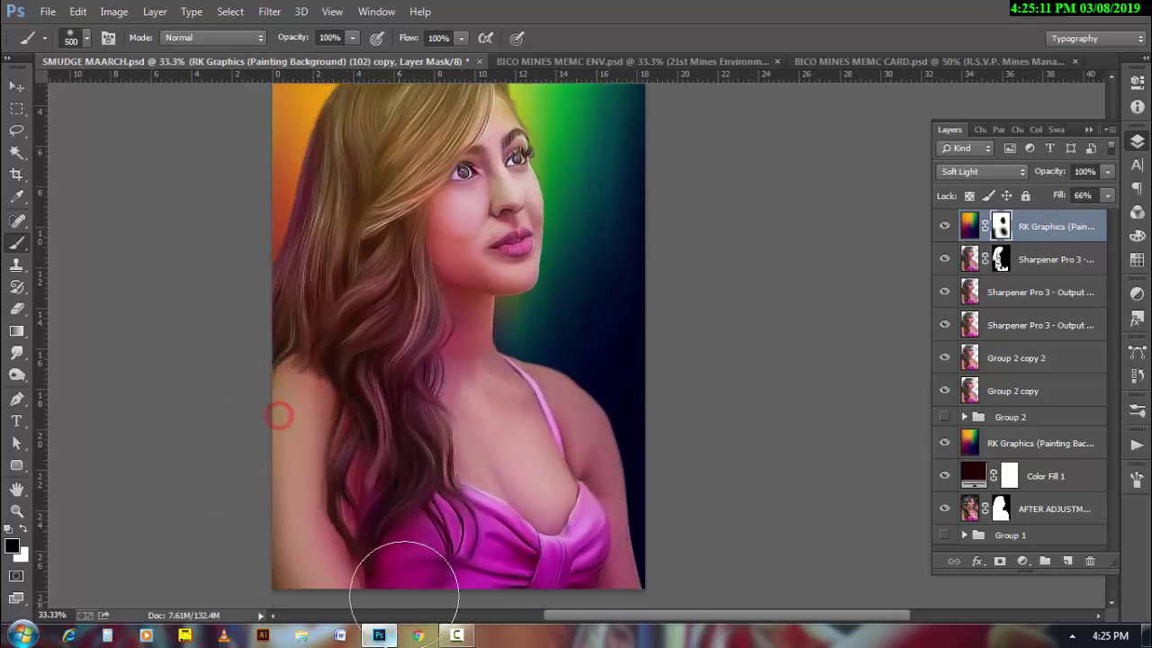
{"action": "key", "text": "5"}
{"action": "key", "text": "bracketright"}
{"action": "mouse_move", "coordinate": [339, 436]}
{"action": "left_mouse_down"}
{"action": "mouse_move", "coordinate": [346, 491]}
{"action": "mouse_move", "coordinate": [604, 412]}
{"action": "left_mouse_up"}
{"action": "left_click_drag", "start_coordinate": [524, 457], "coordinate": [540, 463]}
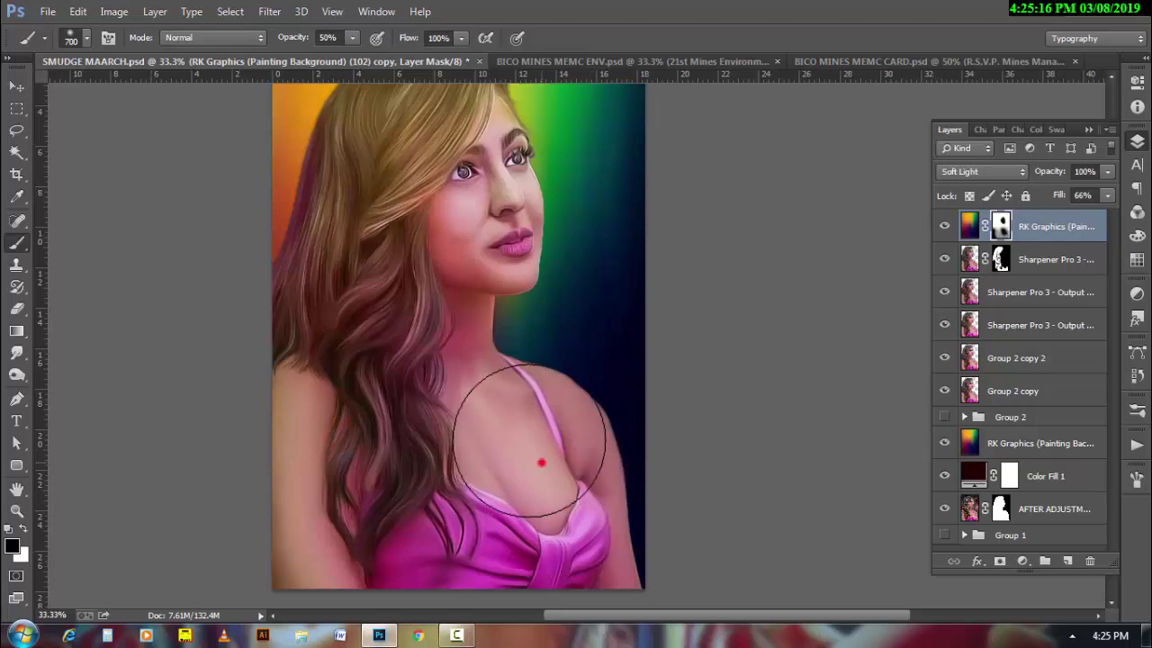
{"action": "key", "text": "bracketleft"}
{"action": "key", "text": "bracketleft"}
{"action": "key", "text": "bracketleft"}
{"action": "key", "text": "bracketleft"}
{"action": "key", "text": "bracketleft"}
{"action": "key", "text": "bracketright"}
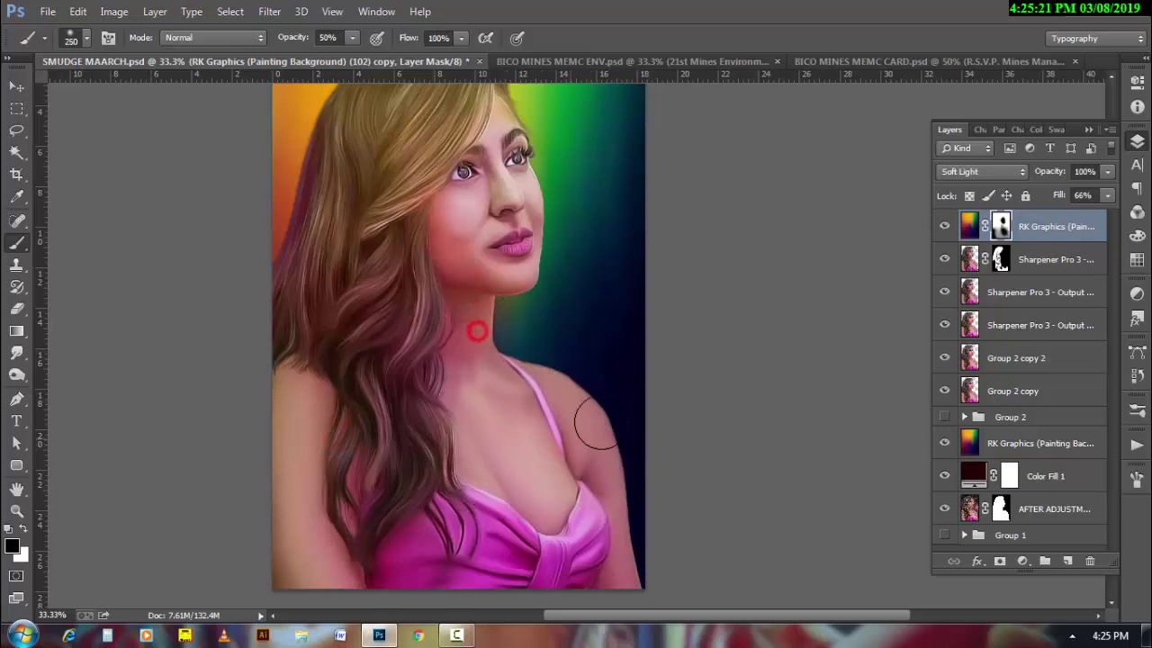
{"action": "mouse_move", "coordinate": [548, 328]}
{"action": "left_mouse_down"}
{"action": "mouse_move", "coordinate": [642, 329]}
{"action": "mouse_move", "coordinate": [574, 378]}
{"action": "left_mouse_up"}
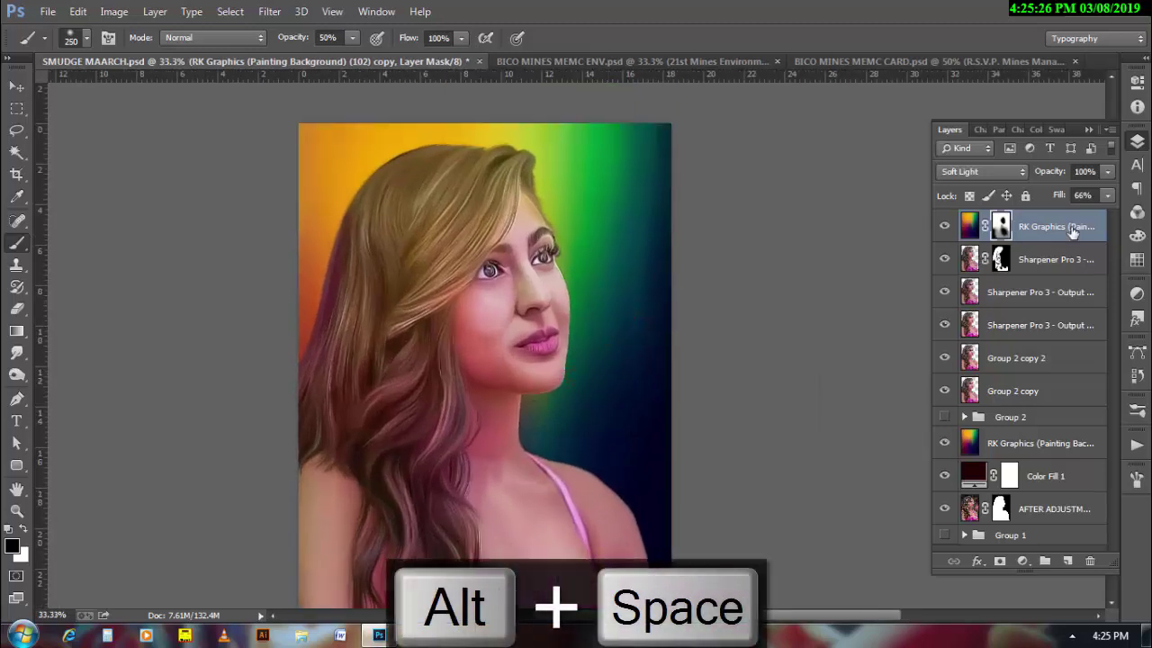
- Add a Hue/Saturation adjustment with its hue shifted to -29
{"action": "left_click", "coordinate": [1022, 560]}
{"action": "left_click", "coordinate": [1027, 358]}
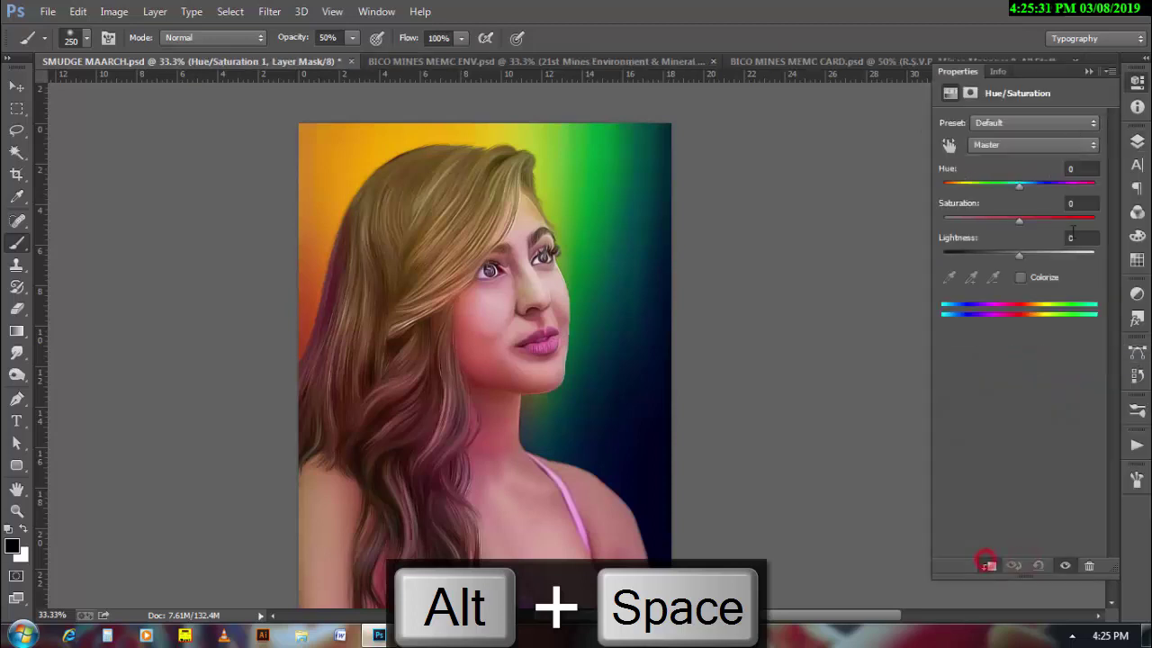
{"action": "left_click_drag", "start_coordinate": [1019, 185], "coordinate": [997, 187]}
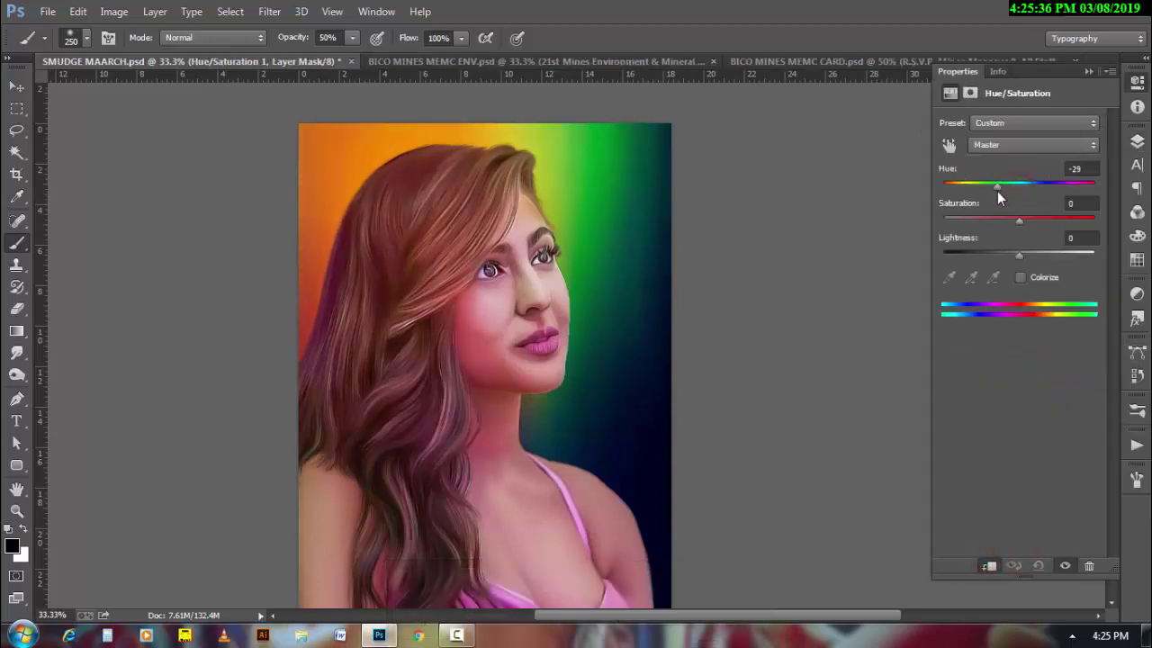
- Add a Soft Light Hue/Saturation 2 adjustment layer above Sharpener Pro 3
{"action": "left_click", "coordinate": [1137, 142]}
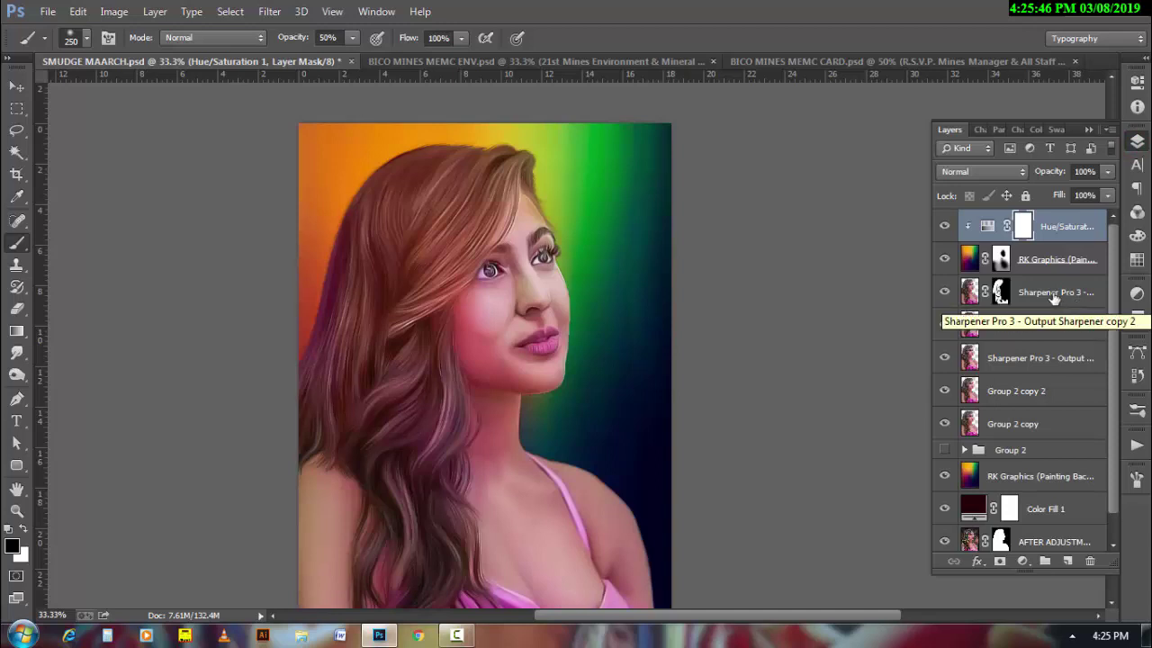
{"action": "left_click", "coordinate": [1054, 298]}
{"action": "left_click", "coordinate": [1021, 561]}
{"action": "left_click", "coordinate": [976, 354]}
{"action": "left_click", "coordinate": [1137, 142]}
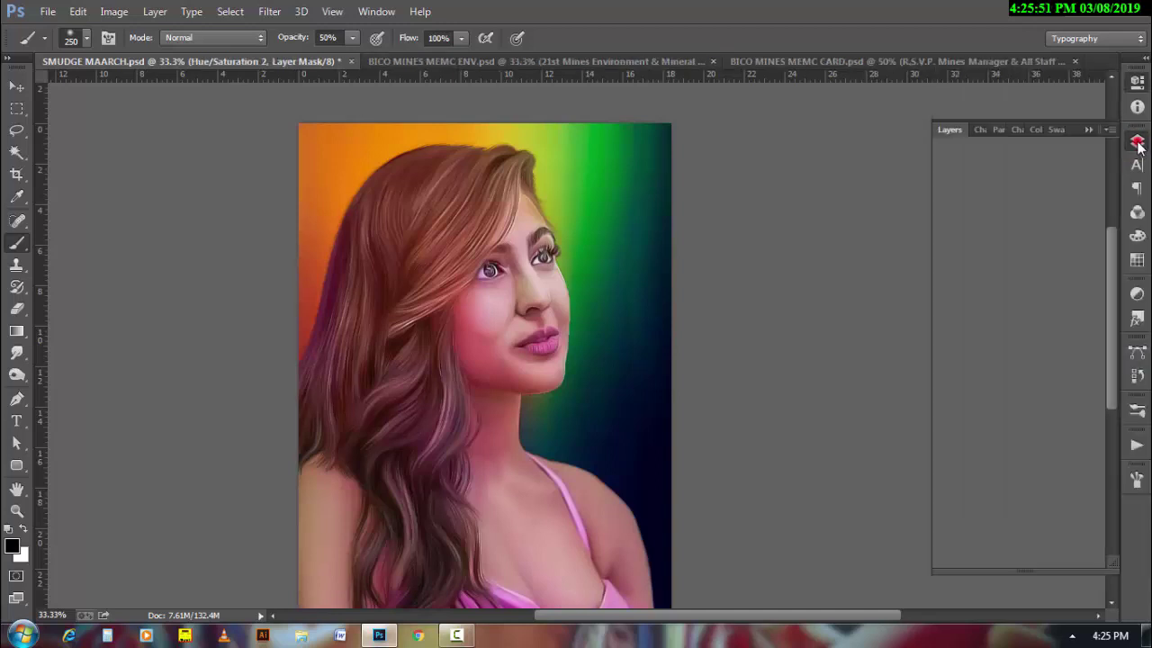
{"action": "left_click", "coordinate": [981, 171]}
{"action": "left_click", "coordinate": [963, 405]}
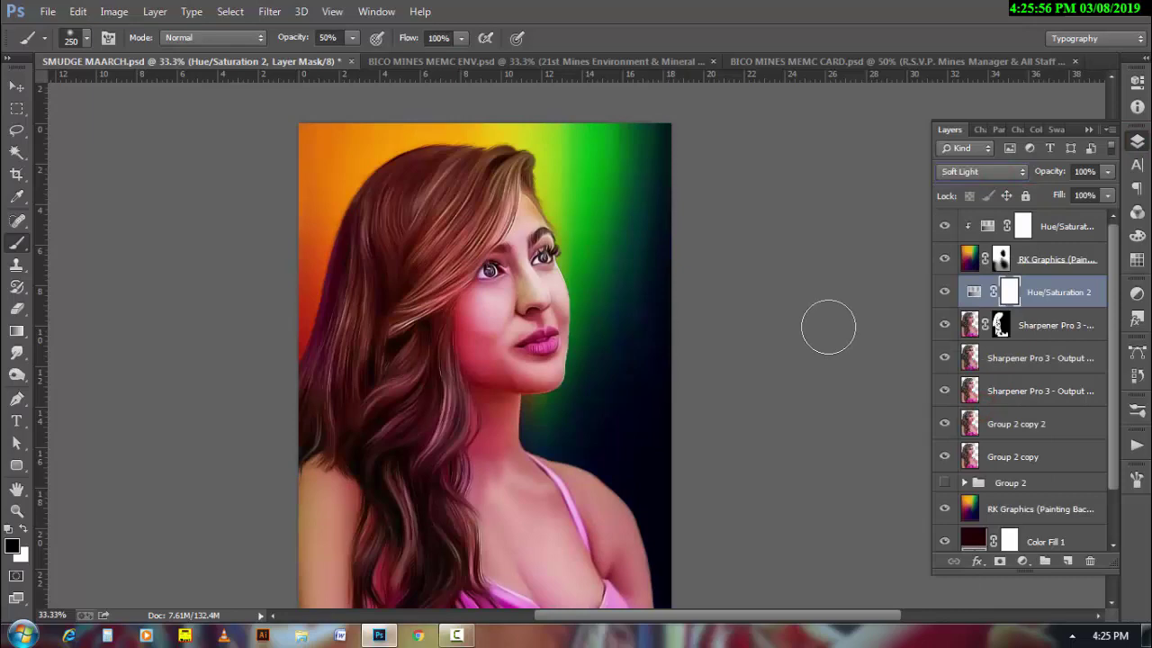
- Invert the Hue/Saturation 2 mask and paint white over the upper and lower lips
{"action": "key", "text": "ctrl+i"}
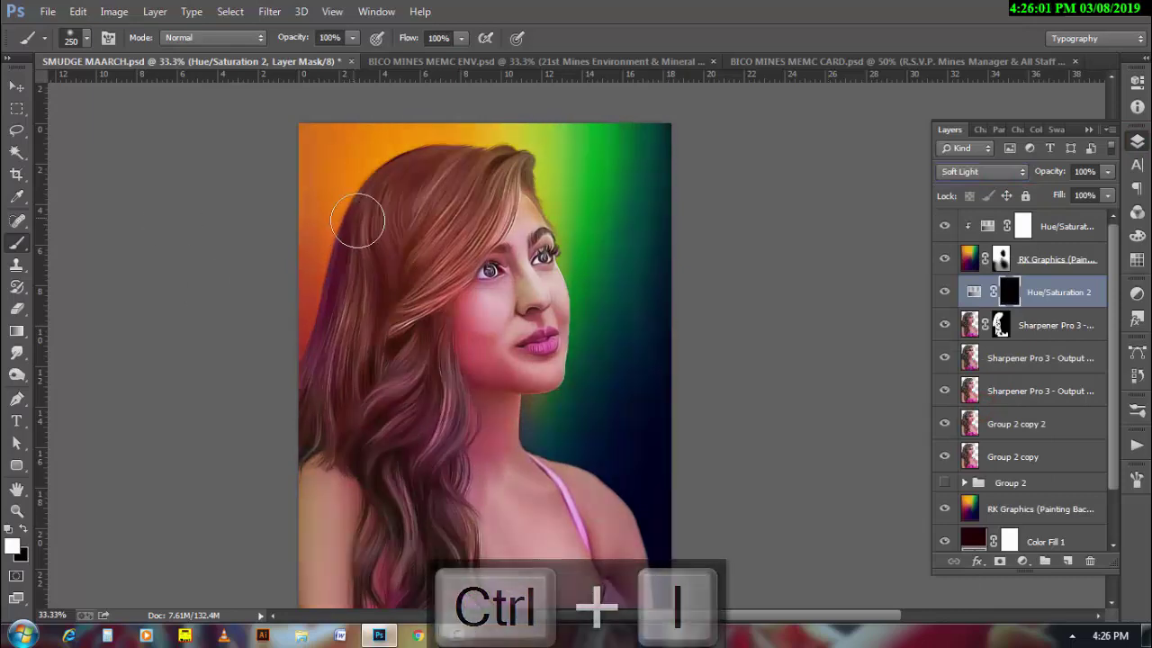
{"action": "key", "text": "x"}
{"action": "left_click_drag", "start_coordinate": [558, 367], "coordinate": [578, 354]}
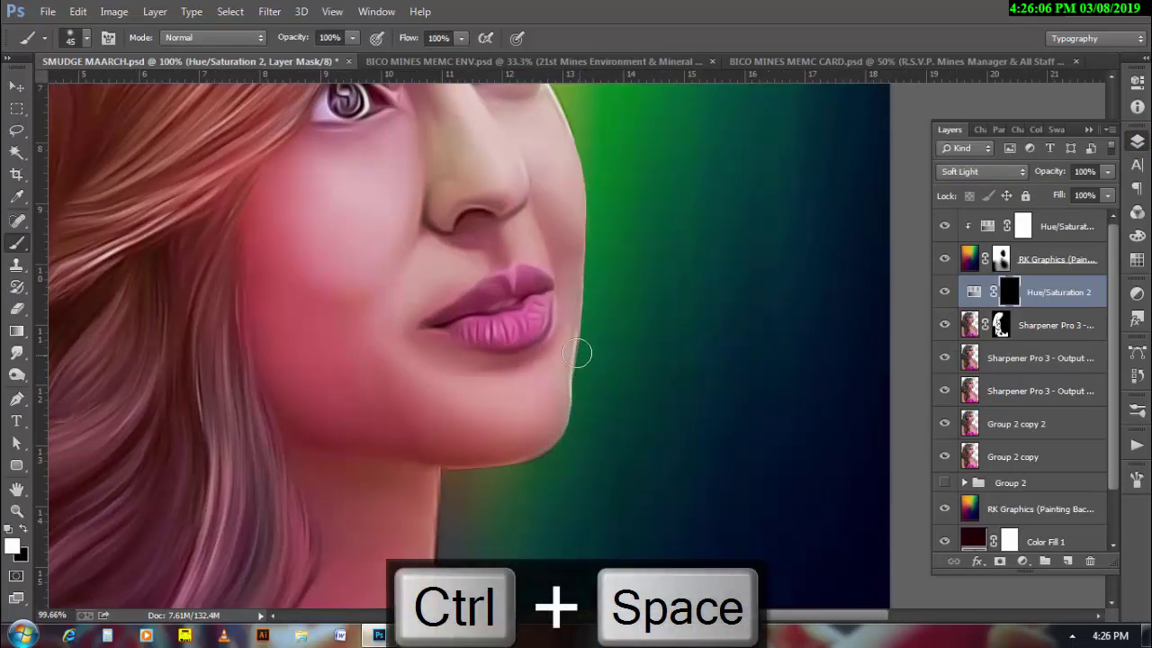
{"action": "left_click_drag", "start_coordinate": [485, 323], "coordinate": [542, 313]}
{"action": "left_click_drag", "start_coordinate": [469, 338], "coordinate": [540, 308]}
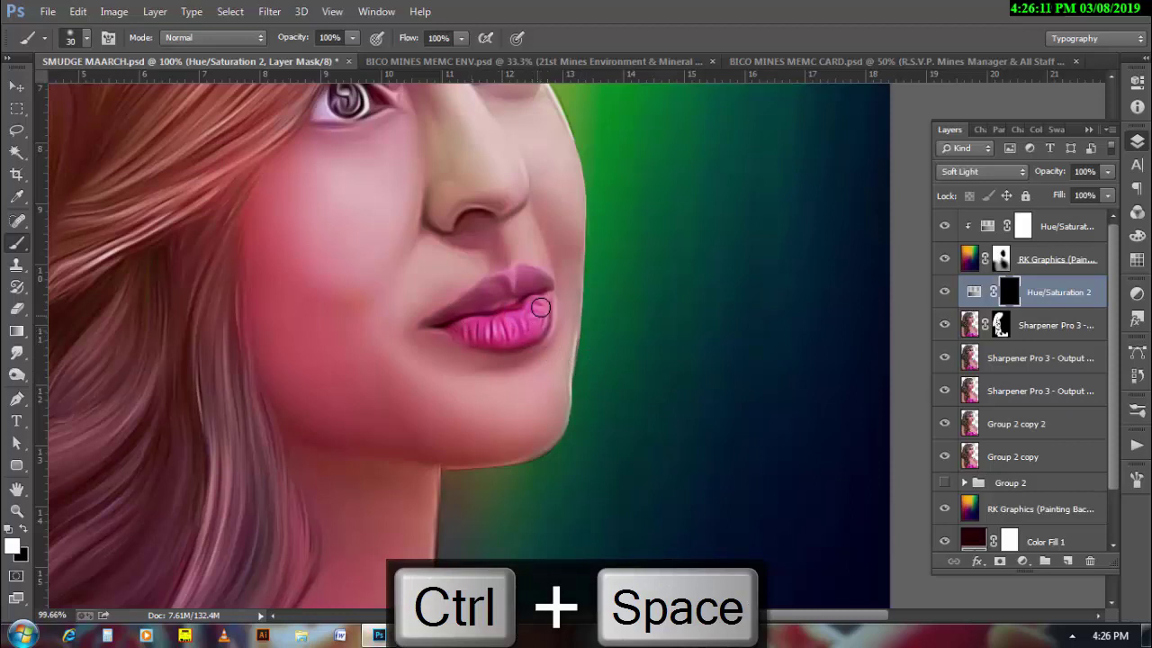
{"action": "left_click_drag", "start_coordinate": [428, 325], "coordinate": [528, 275]}
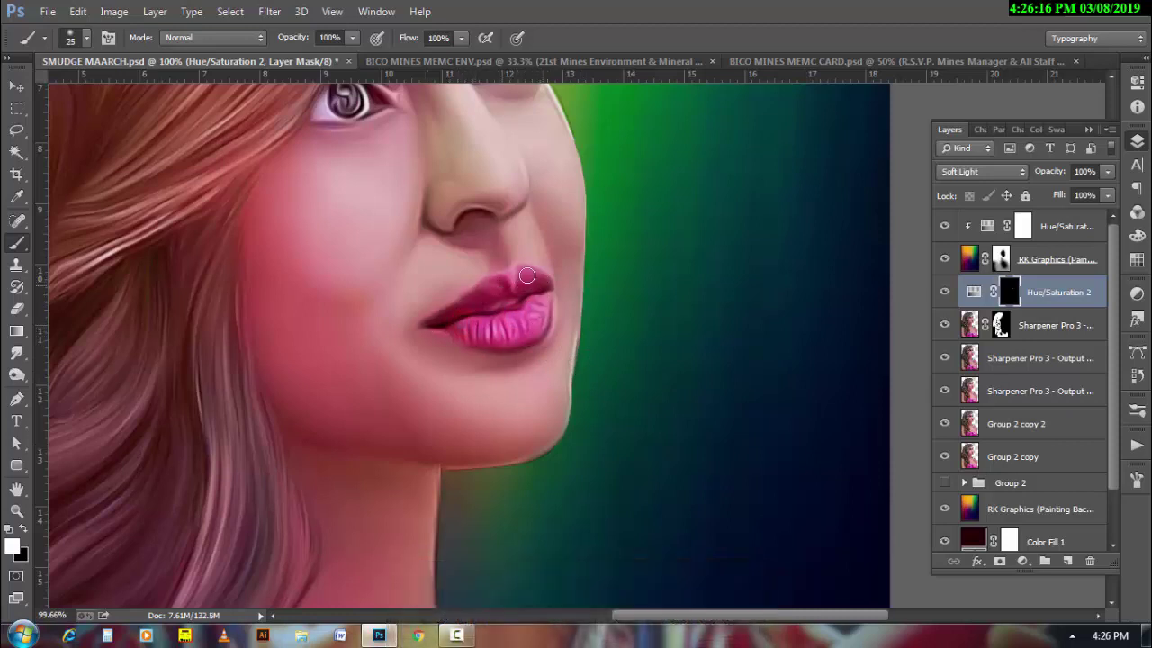
- Mask away lip red spots on Sharpener Pro 3 and a new white mask on its copy
{"action": "left_click", "coordinate": [997, 327]}
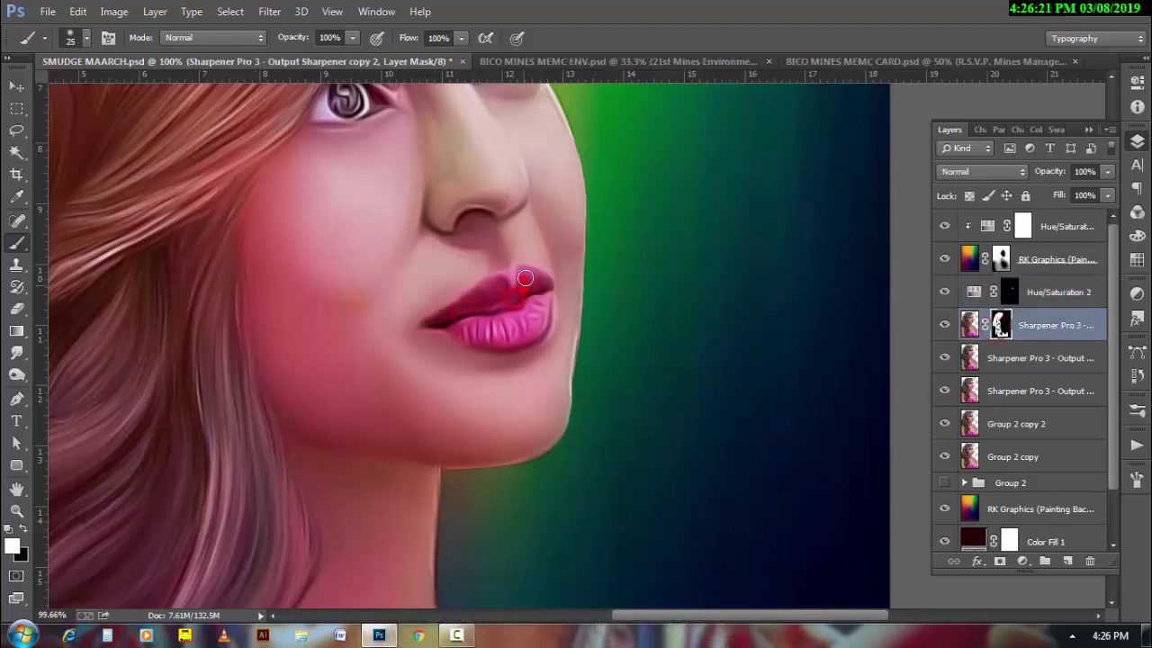
{"action": "left_click_drag", "start_coordinate": [489, 329], "coordinate": [532, 330]}
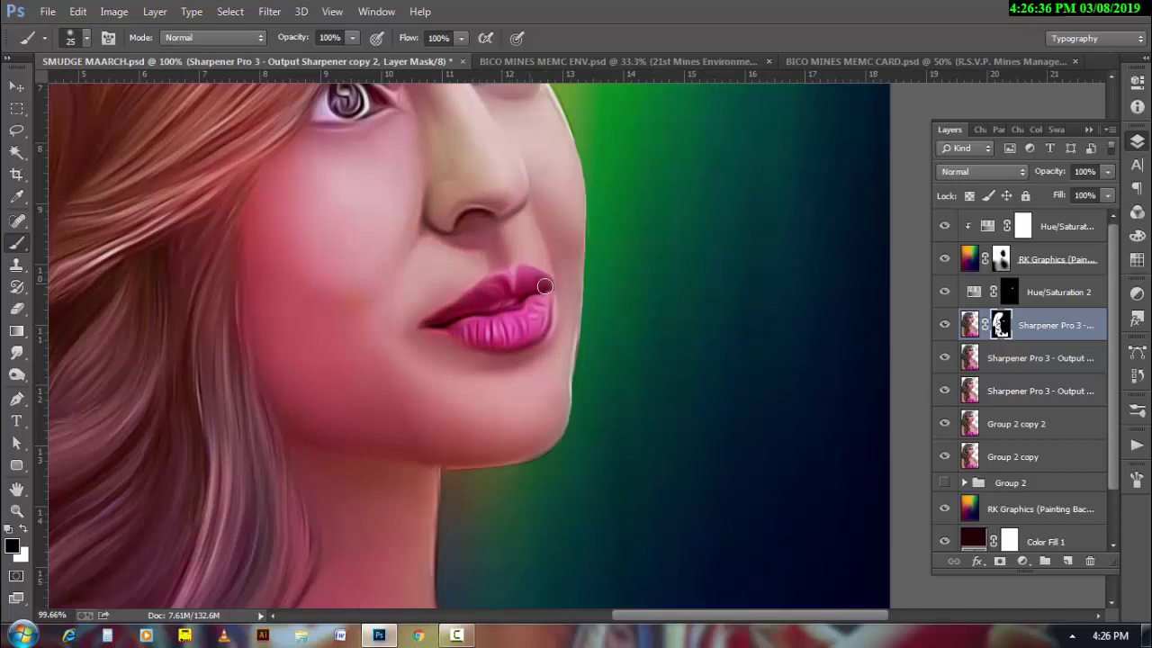
{"action": "left_click", "coordinate": [1039, 358]}
{"action": "left_click", "coordinate": [1000, 561]}
{"action": "left_click_drag", "start_coordinate": [511, 321], "coordinate": [507, 334]}
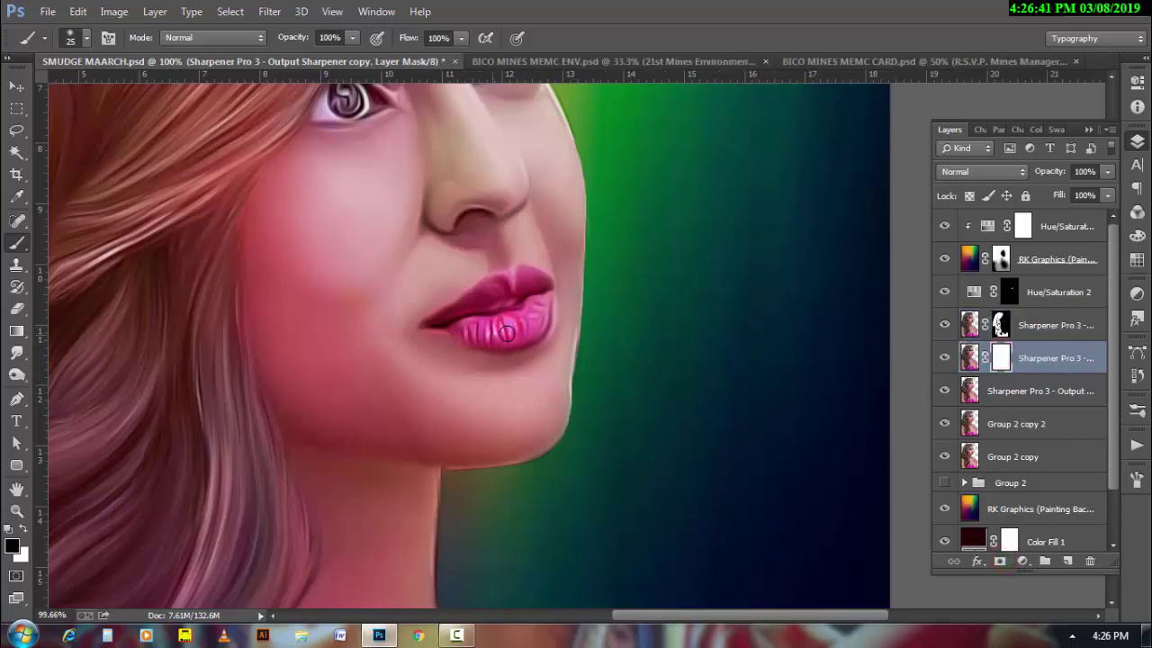
{"action": "left_click_drag", "start_coordinate": [542, 295], "coordinate": [506, 292]}
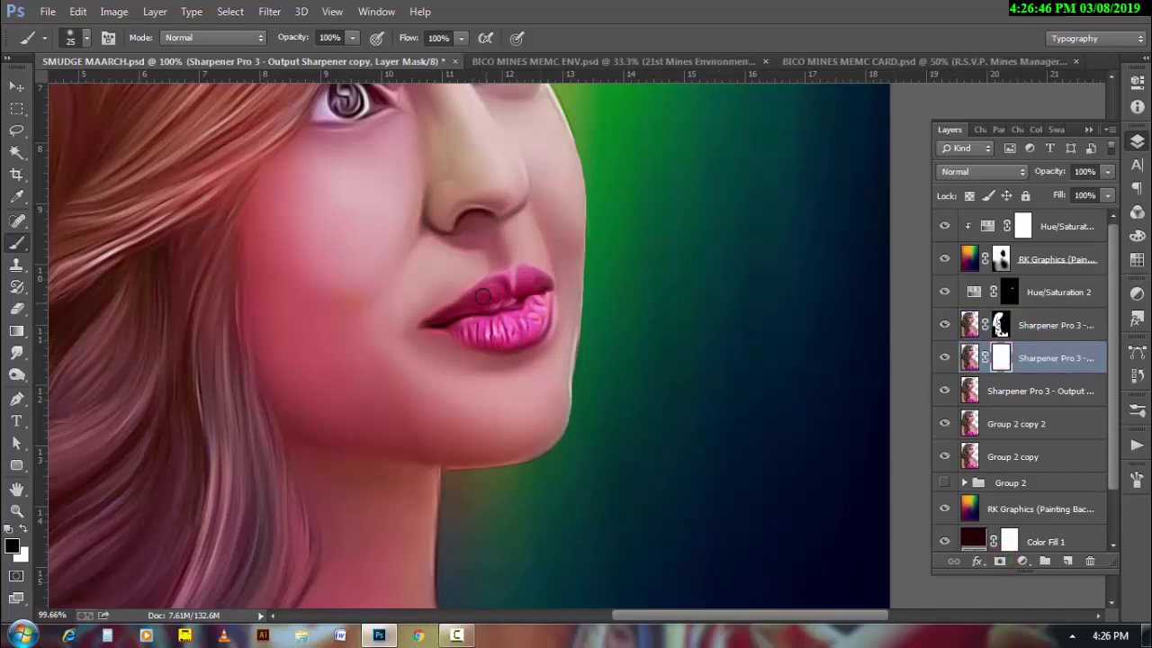
- Paint out the red dot above the lip corner, then undo the last few changes
{"action": "key", "text": "alt+bracketright"}
{"action": "key", "text": "alt+bracketright"}
{"action": "key", "text": "x"}
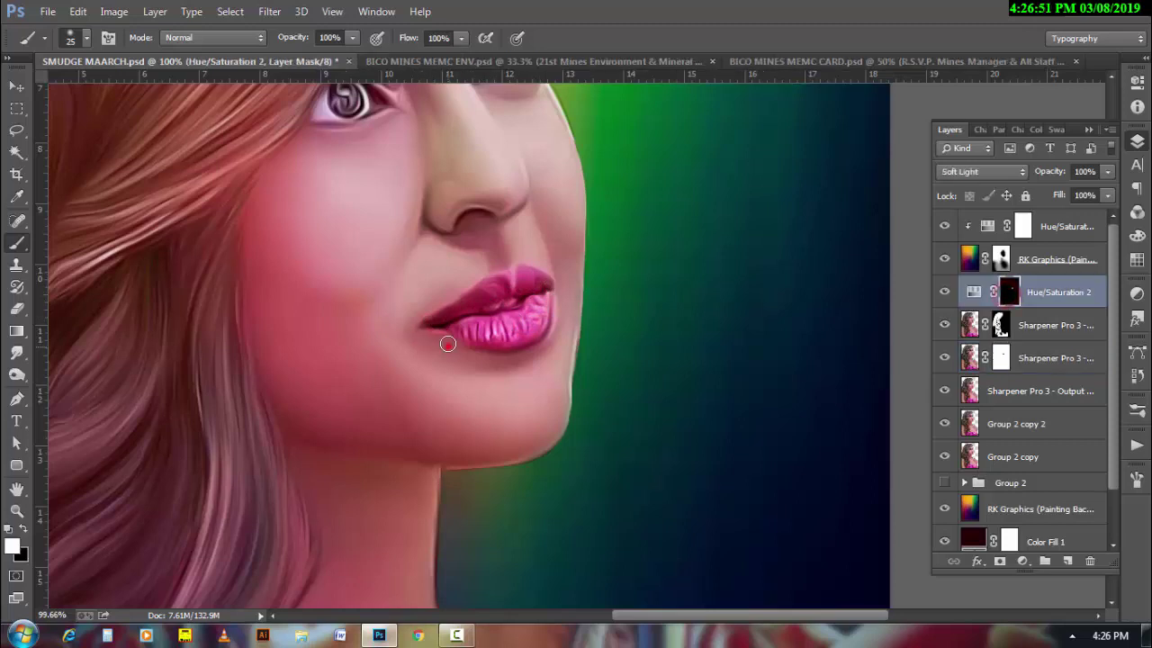
{"action": "key", "text": "x"}
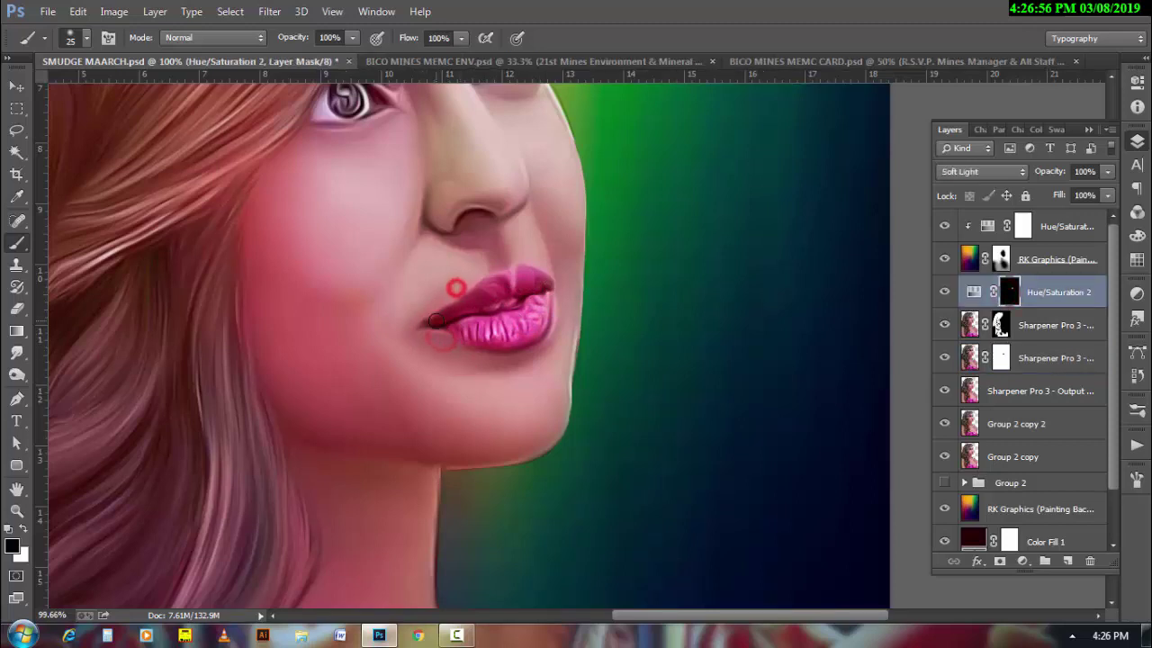
{"action": "key", "text": "x"}
{"action": "left_click", "coordinate": [436, 300]}
{"action": "left_click", "coordinate": [502, 332], "text": "alt"}
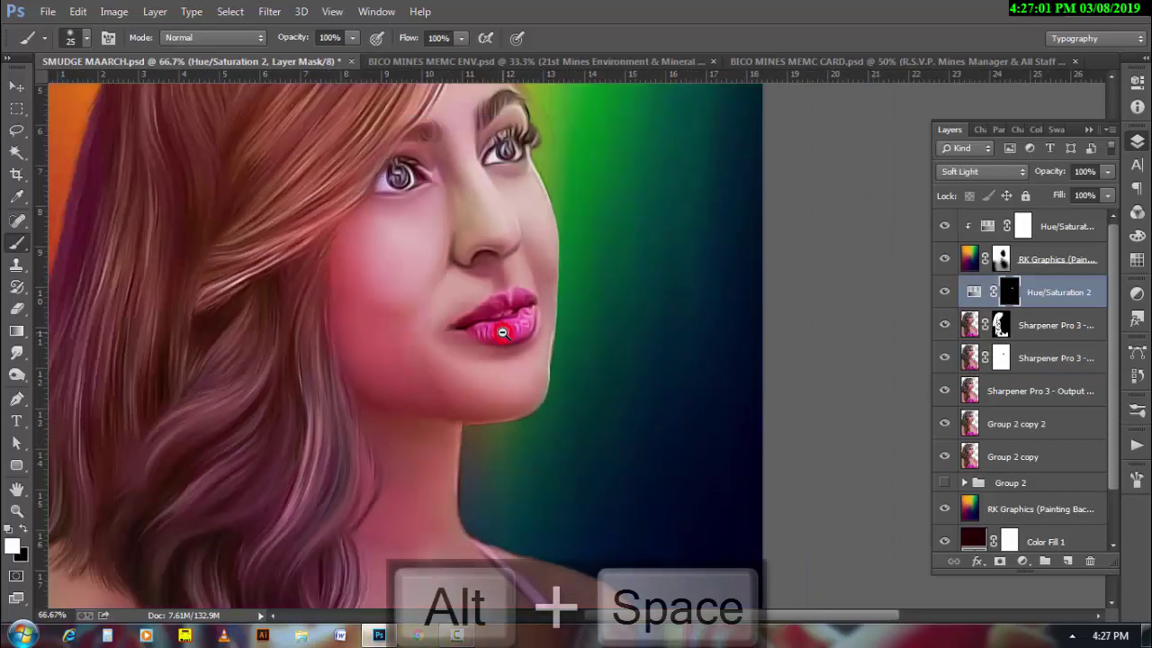
{"action": "left_click", "coordinate": [1000, 325]}
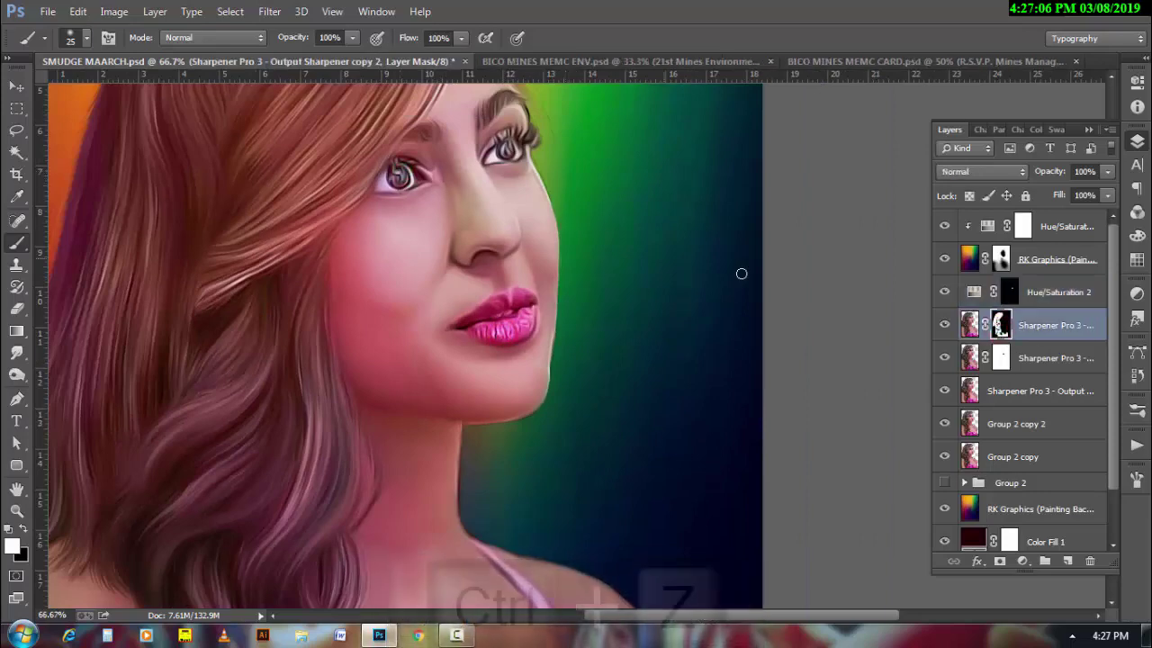
{"action": "key", "text": "ctrl+z"}
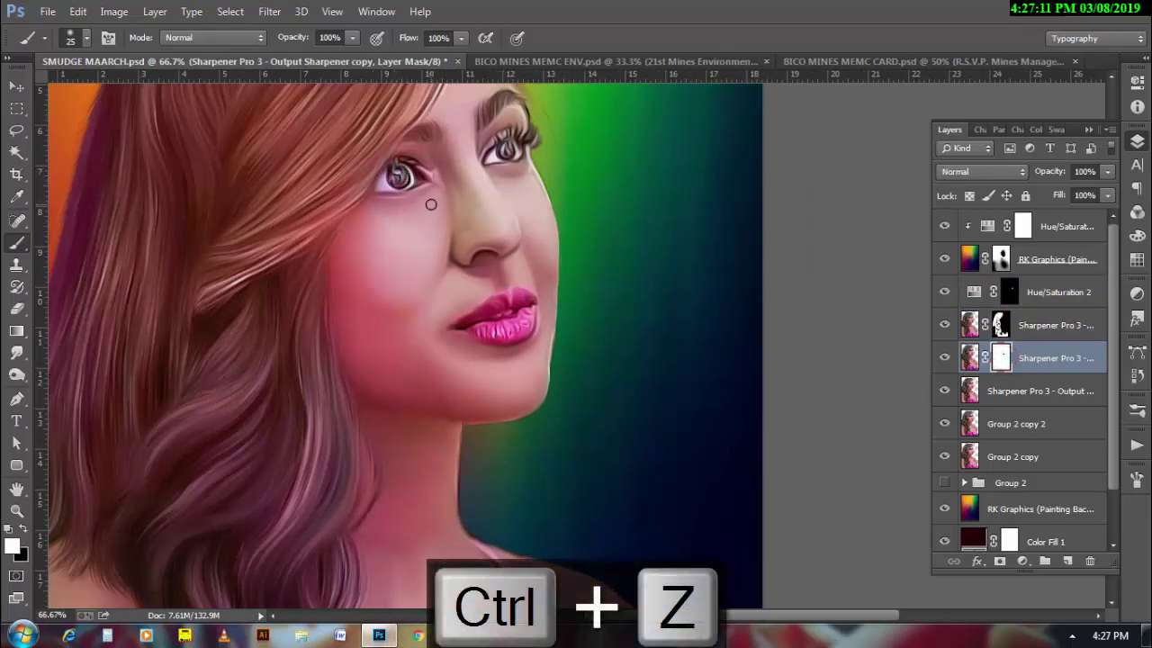
{"action": "key", "text": "x"}
{"action": "key", "text": "ctrl+z"}
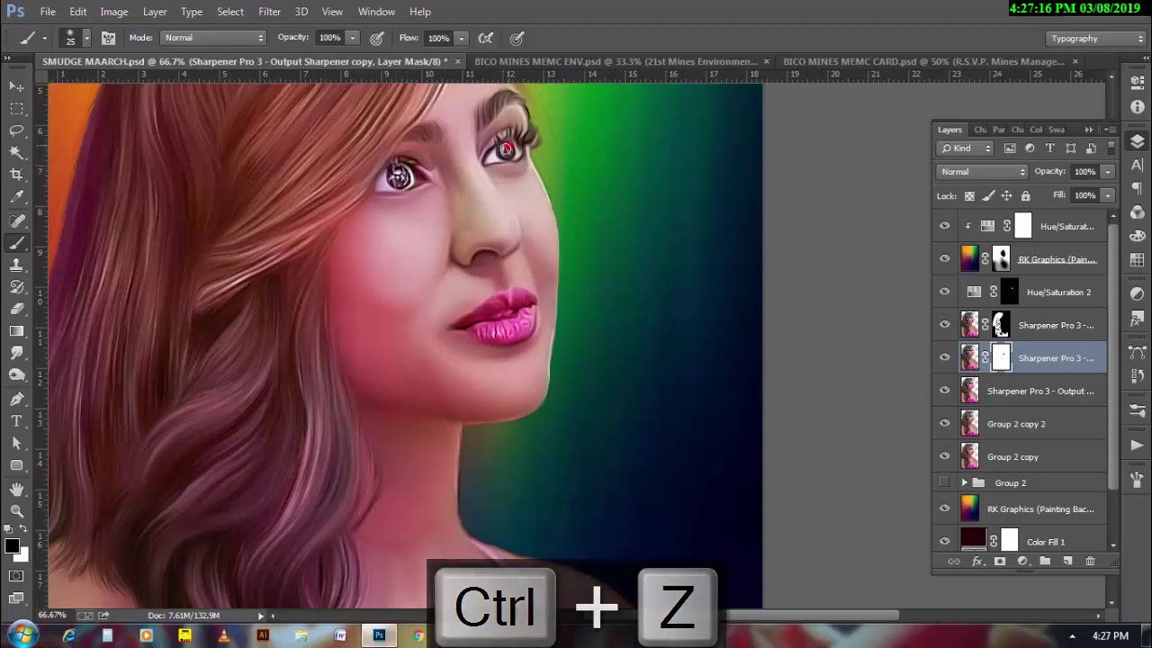
- On the Hue/Saturation 2 mask, paint white over the dress to reveal richer magenta
{"action": "key", "text": "alt+bracketright"}
{"action": "key", "text": "alt+bracketright"}
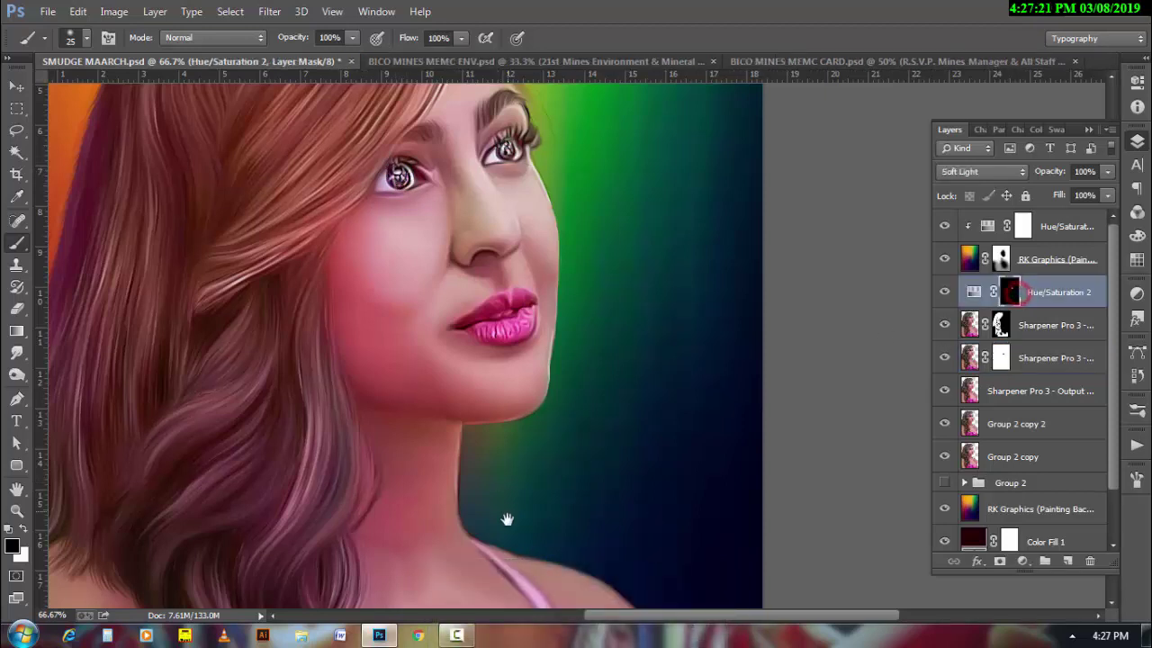
{"action": "left_click_drag", "start_coordinate": [507, 525], "coordinate": [449, 335]}
{"action": "key", "text": "x"}
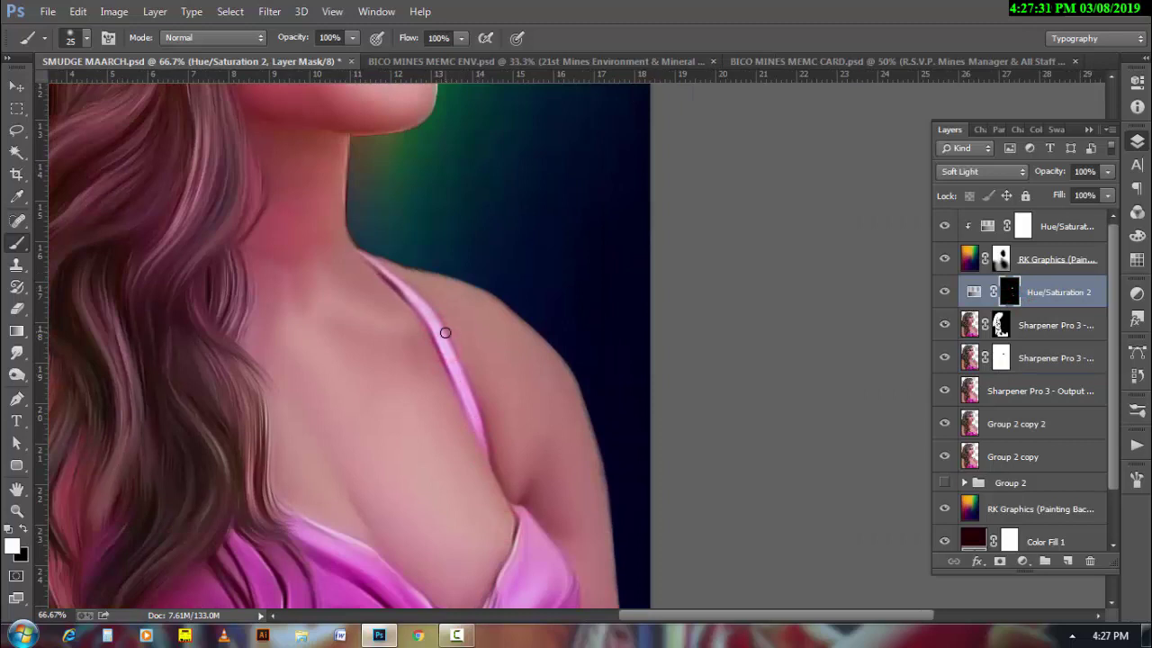
{"action": "scroll", "coordinate": [423, 308], "scroll_direction": "down", "scroll_amount": 5}
{"action": "key", "text": "bracketright"}
{"action": "key", "text": "bracketright"}
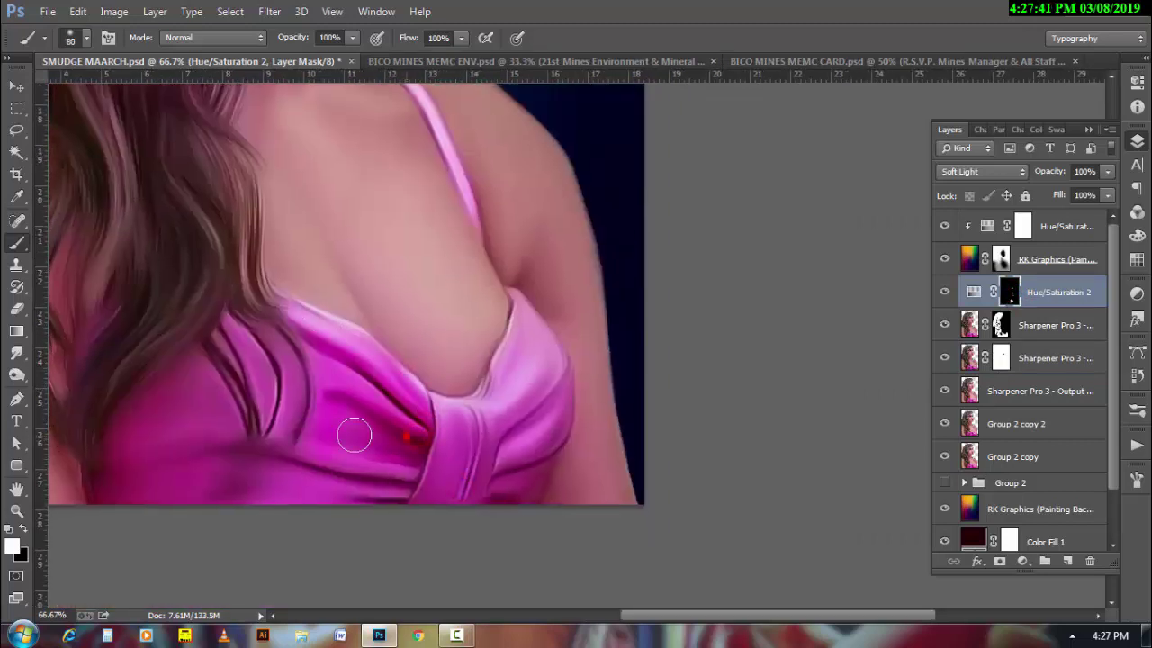
{"action": "key", "text": "bracketright"}
{"action": "key", "text": "bracketright"}
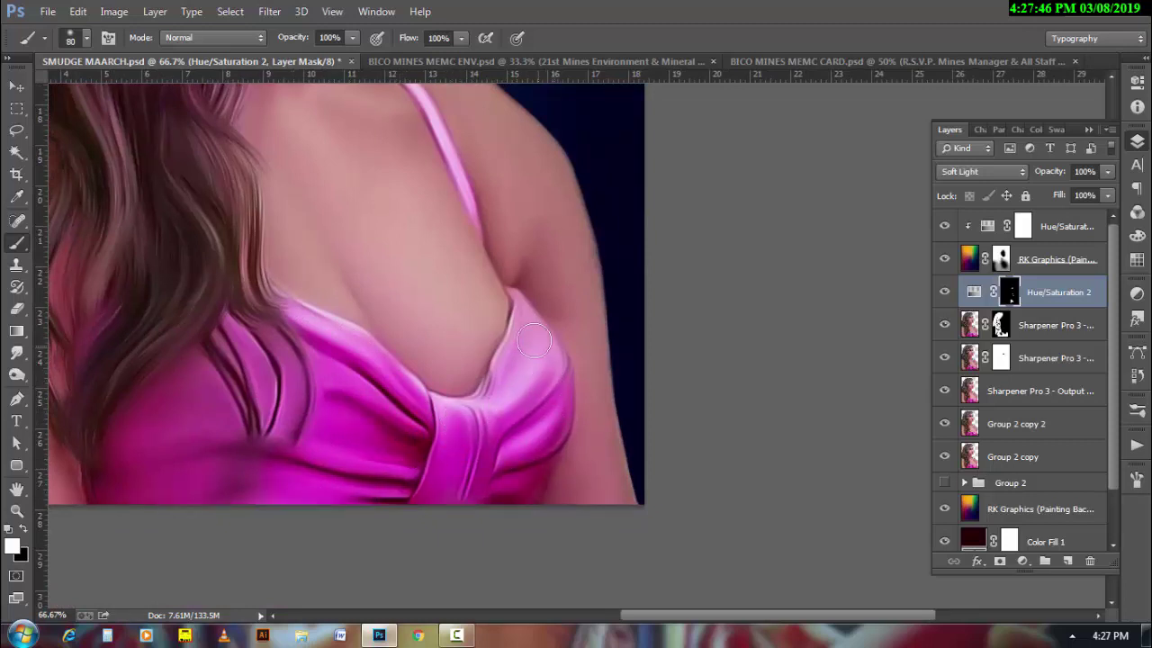
{"action": "left_click", "coordinate": [522, 340]}
{"action": "left_click", "coordinate": [291, 385]}
{"action": "key", "text": "bracketright"}
{"action": "key", "text": "bracketright"}
{"action": "key", "text": "bracketright"}
{"action": "left_click", "coordinate": [166, 447]}
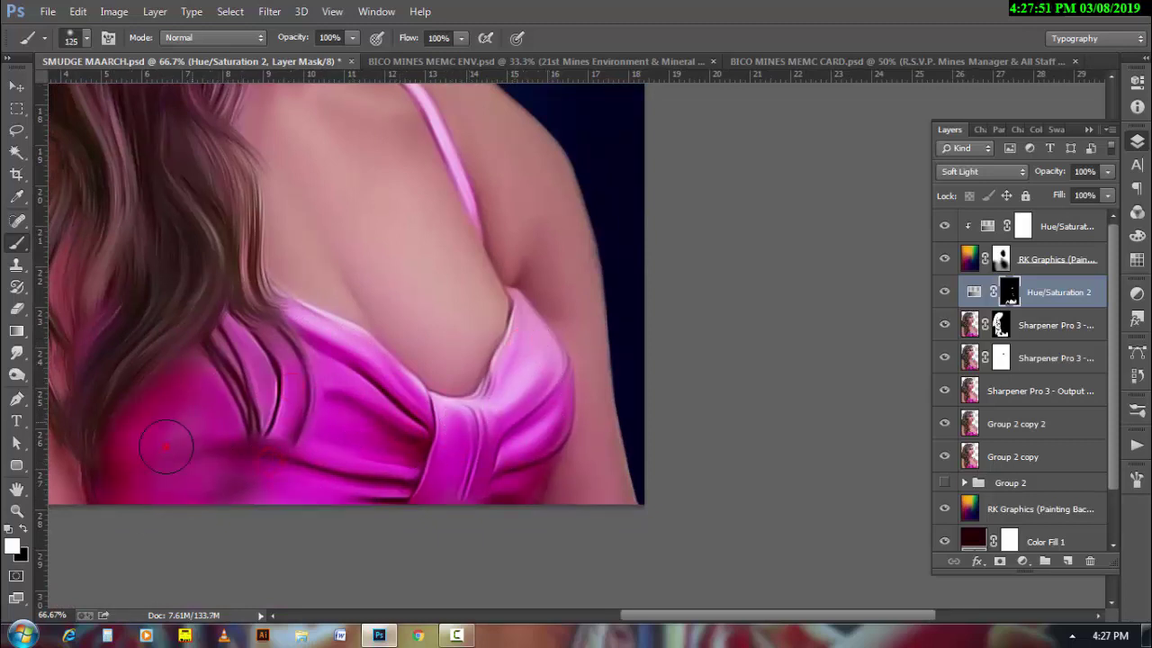
{"action": "key", "text": "bracketleft"}
{"action": "left_click", "coordinate": [264, 382]}
{"action": "left_click", "coordinate": [419, 445]}
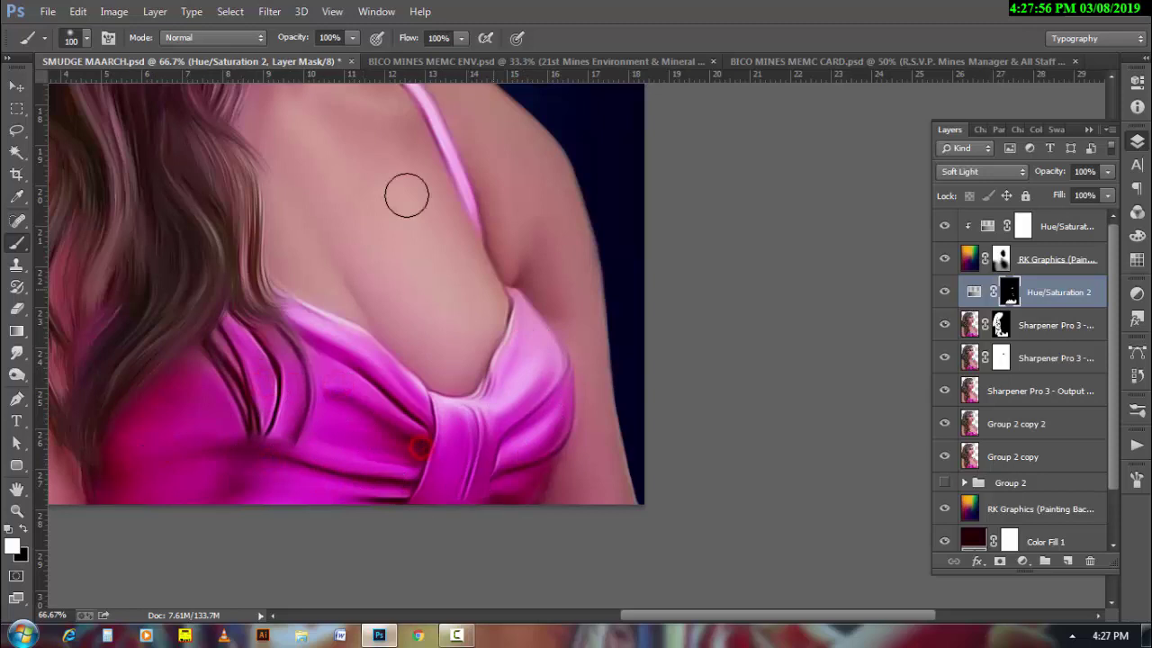
- Faintly brighten the neck and chest skin with the brush at 20% opacity
{"action": "key", "text": "ctrl+minus"}
{"action": "left_click", "coordinate": [461, 352]}
{"action": "key", "text": "2"}
{"action": "key", "text": "bracketleft"}
{"action": "left_click", "coordinate": [357, 286]}
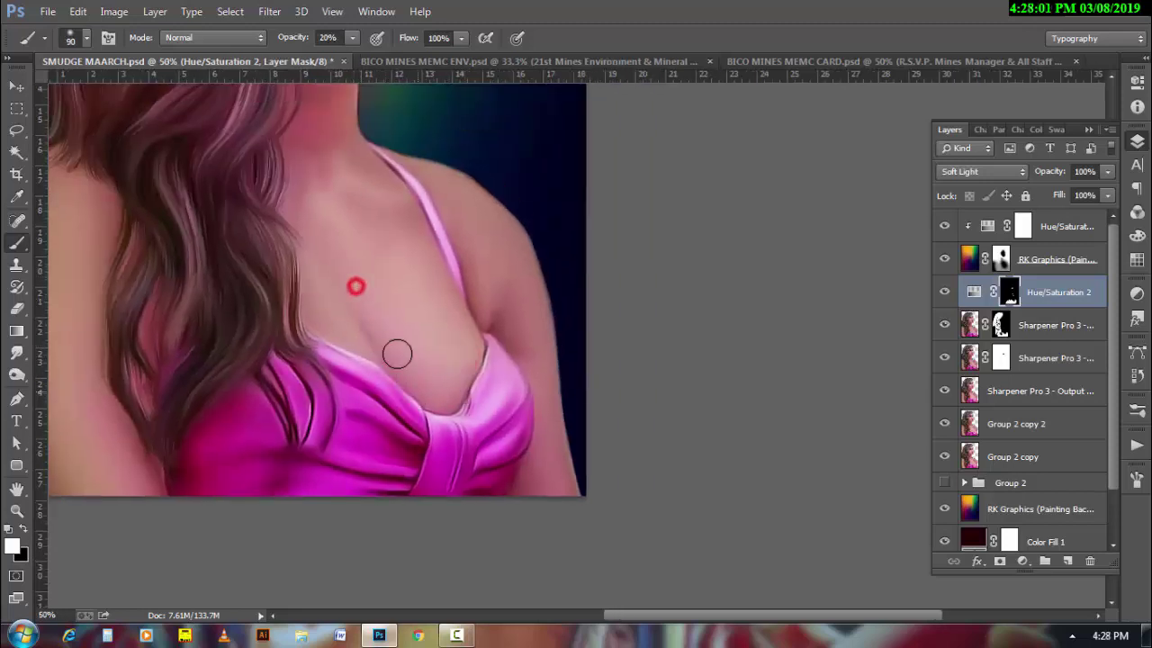
{"action": "left_click", "coordinate": [377, 319]}
{"action": "key", "text": "bracketright"}
{"action": "key", "text": "bracketright"}
{"action": "left_click", "coordinate": [440, 272]}
{"action": "left_click", "coordinate": [381, 211]}
{"action": "left_click", "coordinate": [315, 151]}
{"action": "left_click", "coordinate": [320, 275]}
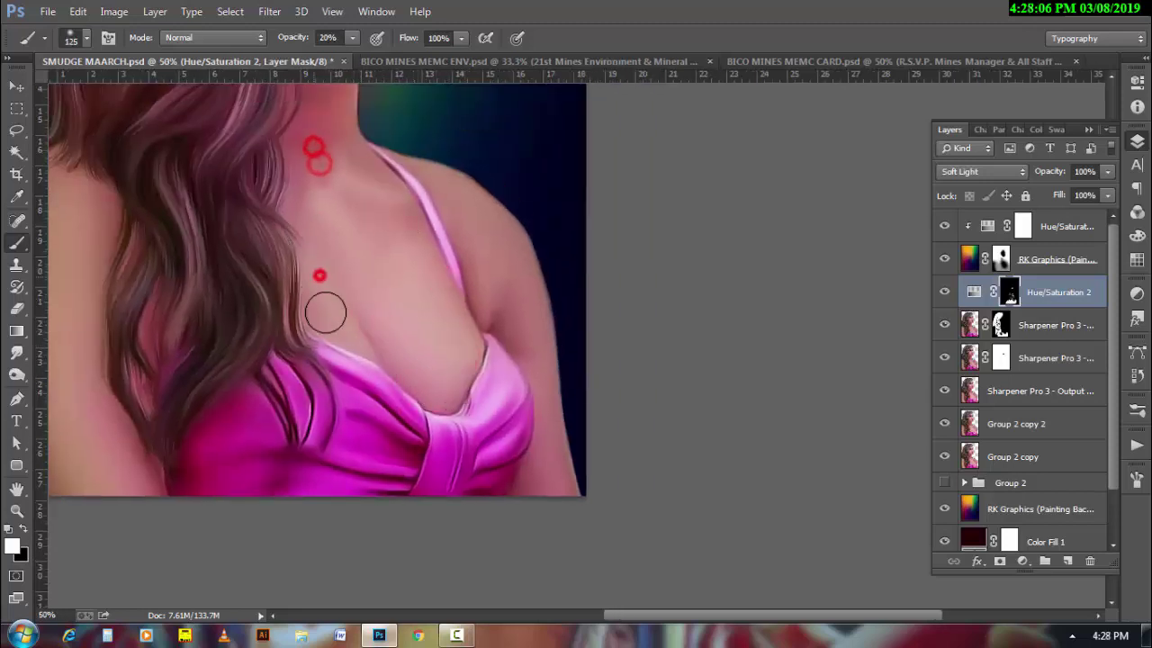
{"action": "left_click", "coordinate": [399, 367]}
- Dab the effect faintly onto the cheek and forehead, then compare Hue/Saturation 2 on and off
{"action": "key", "text": "bracketleft"}
{"action": "scroll", "coordinate": [259, 257], "scroll_direction": "up", "scroll_amount": 2}
{"action": "scroll", "coordinate": [298, 205], "scroll_direction": "up", "scroll_amount": 4}
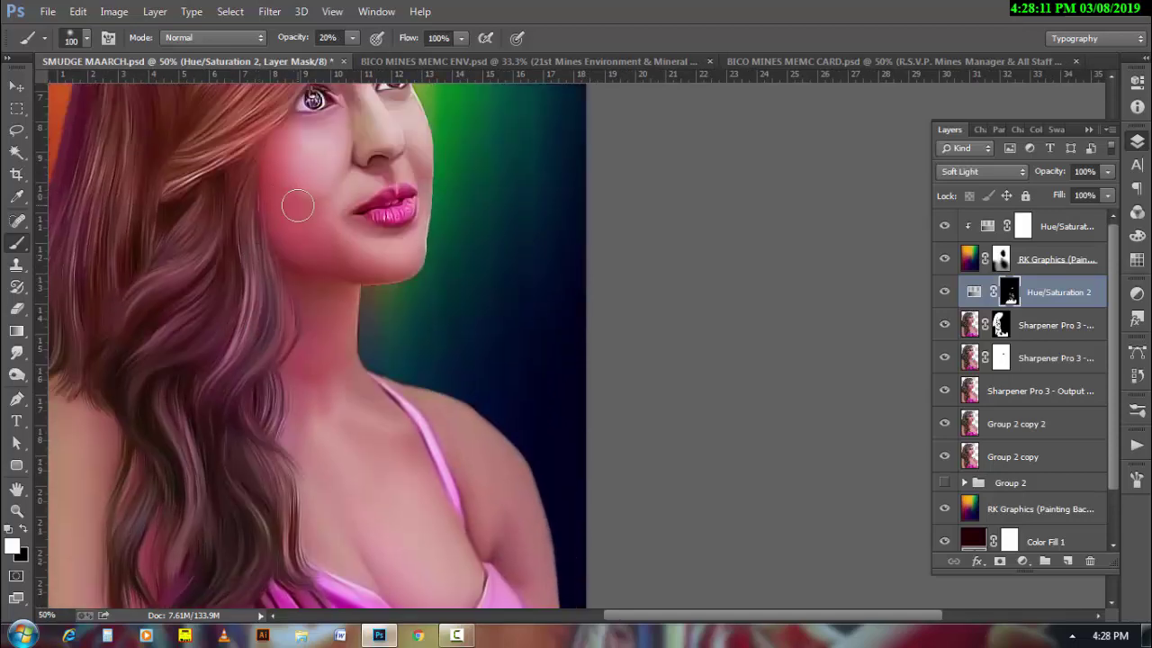
{"action": "left_click", "coordinate": [291, 177]}
{"action": "left_click", "coordinate": [303, 239]}
{"action": "scroll", "coordinate": [371, 162], "scroll_direction": "up", "scroll_amount": 3}
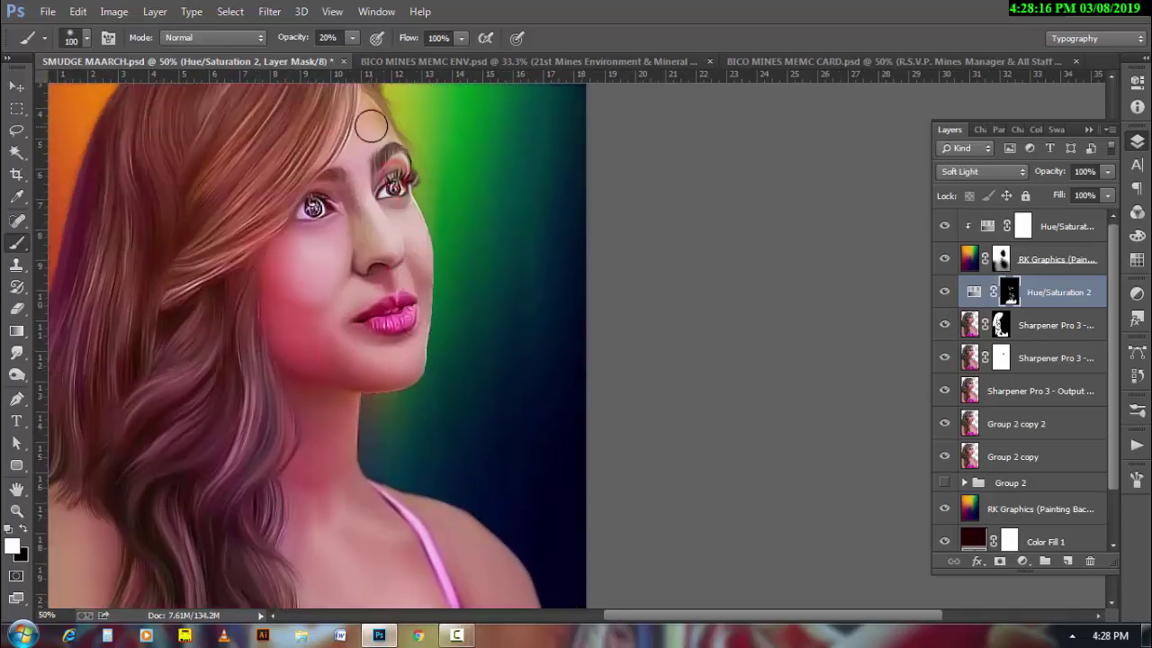
{"action": "left_click", "coordinate": [371, 126]}
{"action": "left_click", "coordinate": [437, 391], "text": "alt"}
{"action": "left_click_drag", "start_coordinate": [649, 444], "coordinate": [598, 414]}
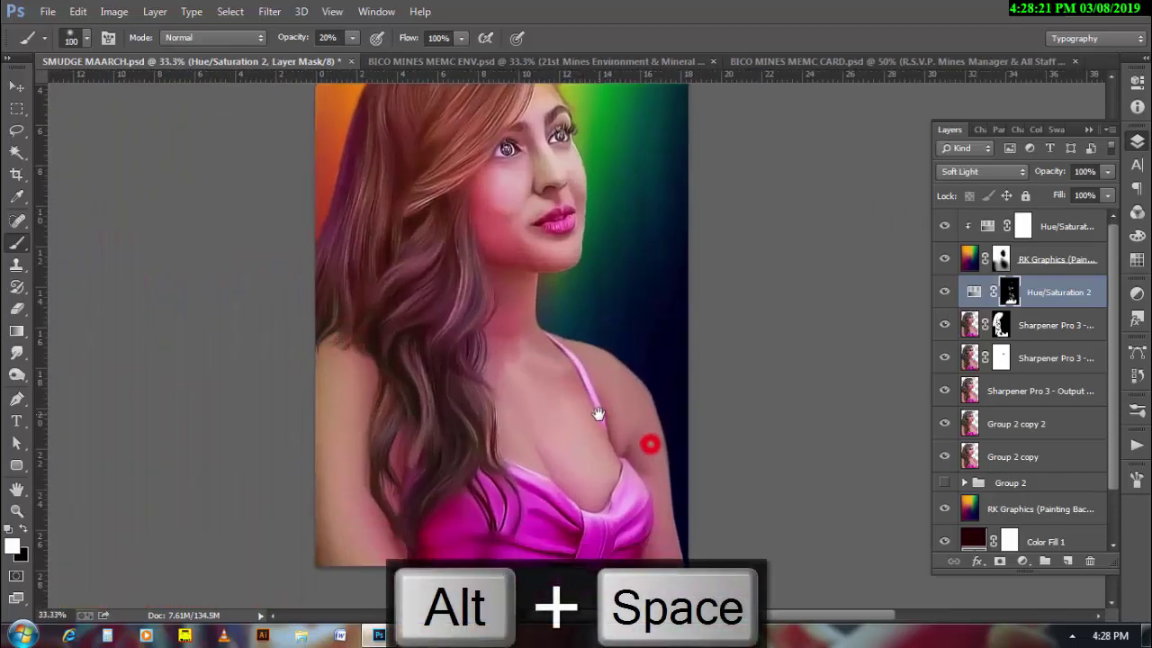
{"action": "left_click", "coordinate": [944, 292]}
{"action": "left_click", "coordinate": [944, 291]}
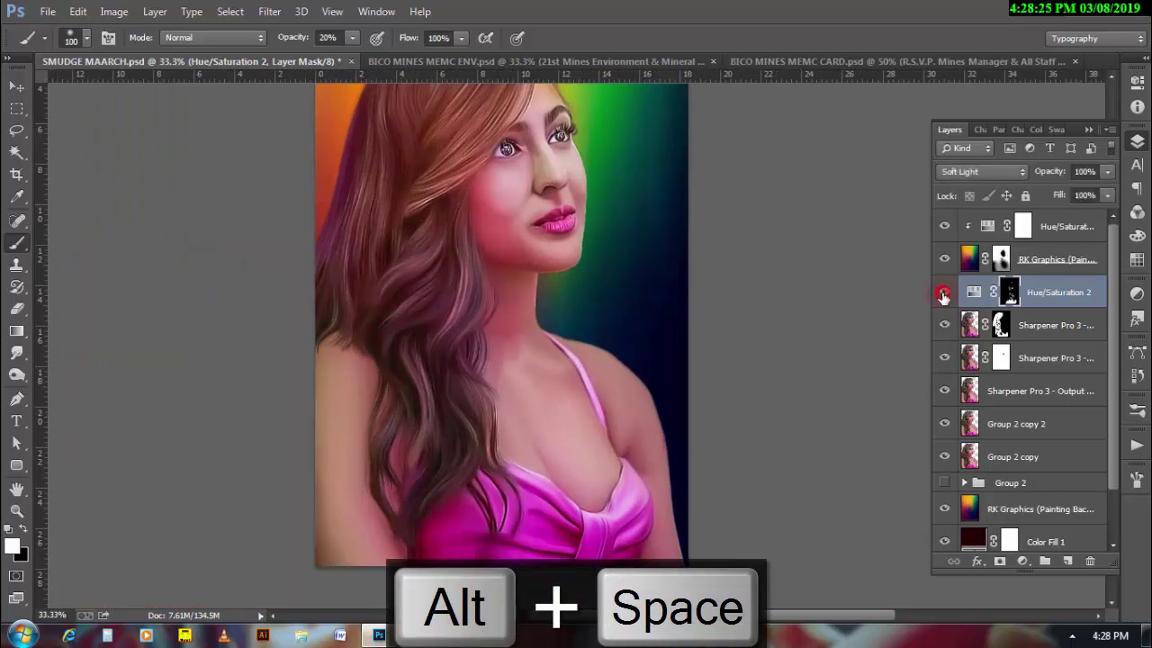
- Add a Hue/Saturation 3 adjustment layer at the top of the stack
{"action": "left_click", "coordinate": [1073, 234]}
{"action": "left_click", "coordinate": [1022, 560]}
{"action": "left_click", "coordinate": [1059, 356]}
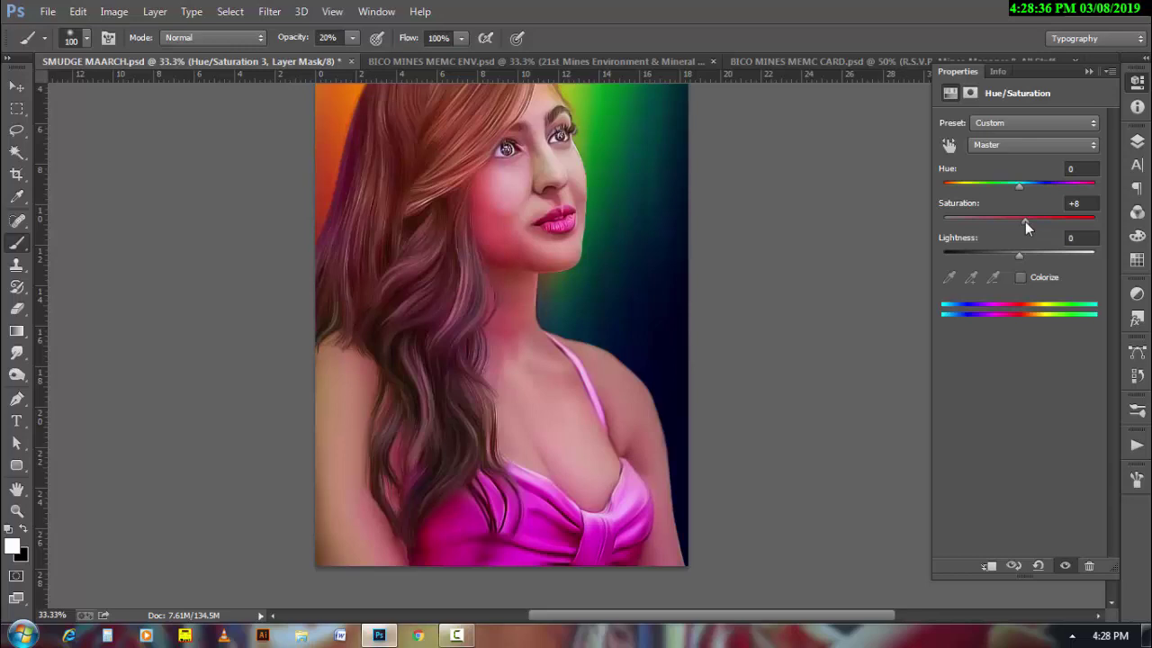
- Stamp all visible layers into a new merged Layer 5
{"action": "left_click", "coordinate": [656, 330]}
{"action": "key", "text": "h"}
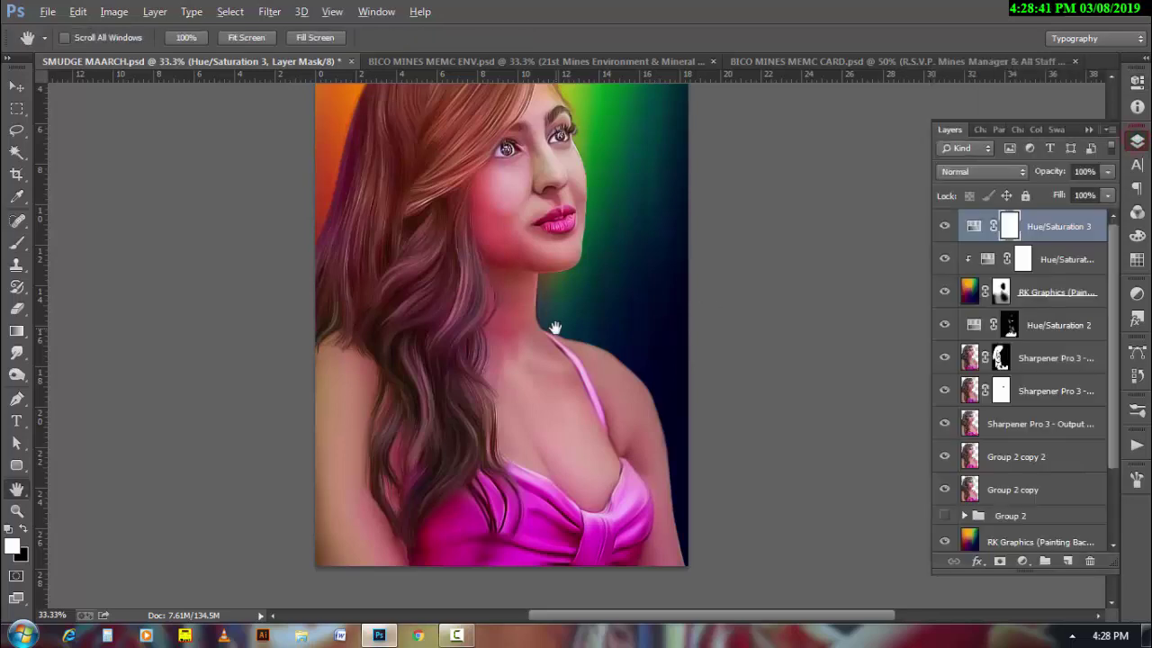
{"action": "key", "text": "ctrl+minus"}
{"action": "left_click", "coordinate": [659, 309], "text": "ctrl"}
{"action": "key", "text": "ctrl+shift+alt+e"}
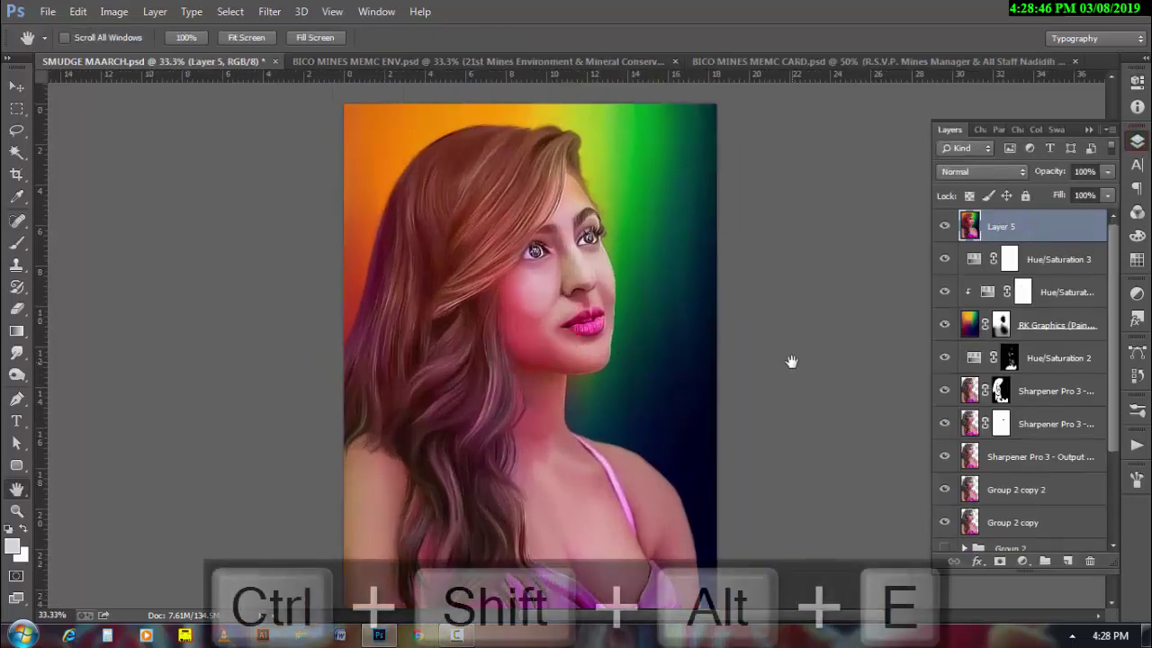
- Apply Camera Raw to Layer 5 with Highlights -27, Shadows +26 and a tone-curve tweak
{"action": "left_click", "coordinate": [269, 11]}
{"action": "left_click", "coordinate": [286, 110]}
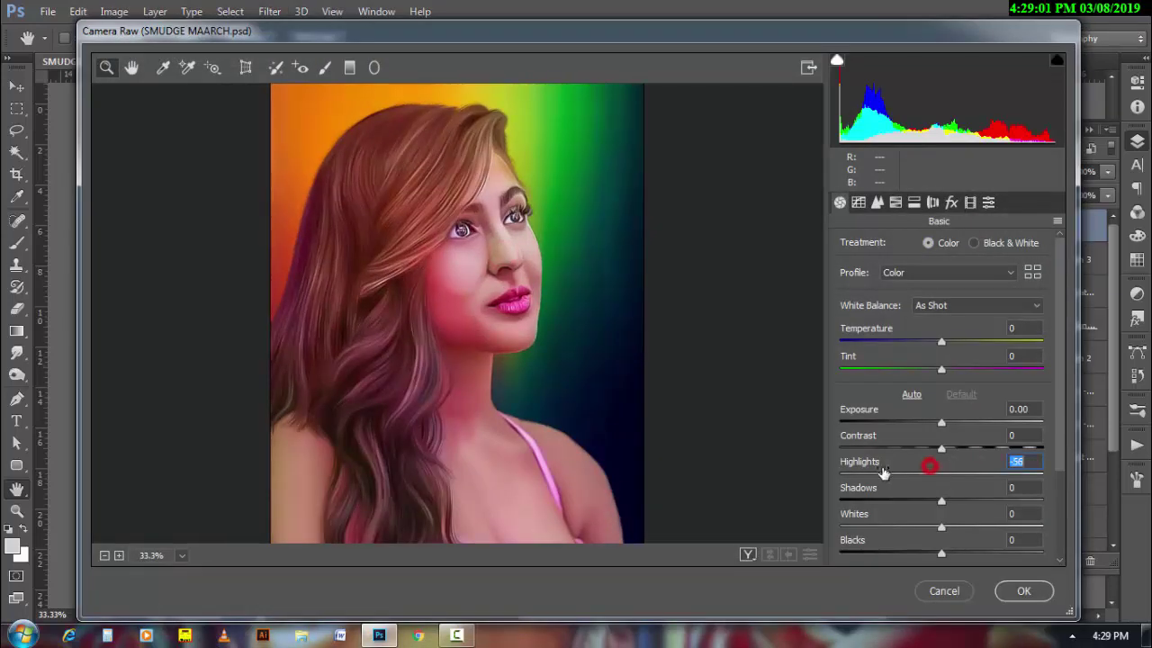
{"action": "left_click_drag", "start_coordinate": [883, 473], "coordinate": [872, 476]}
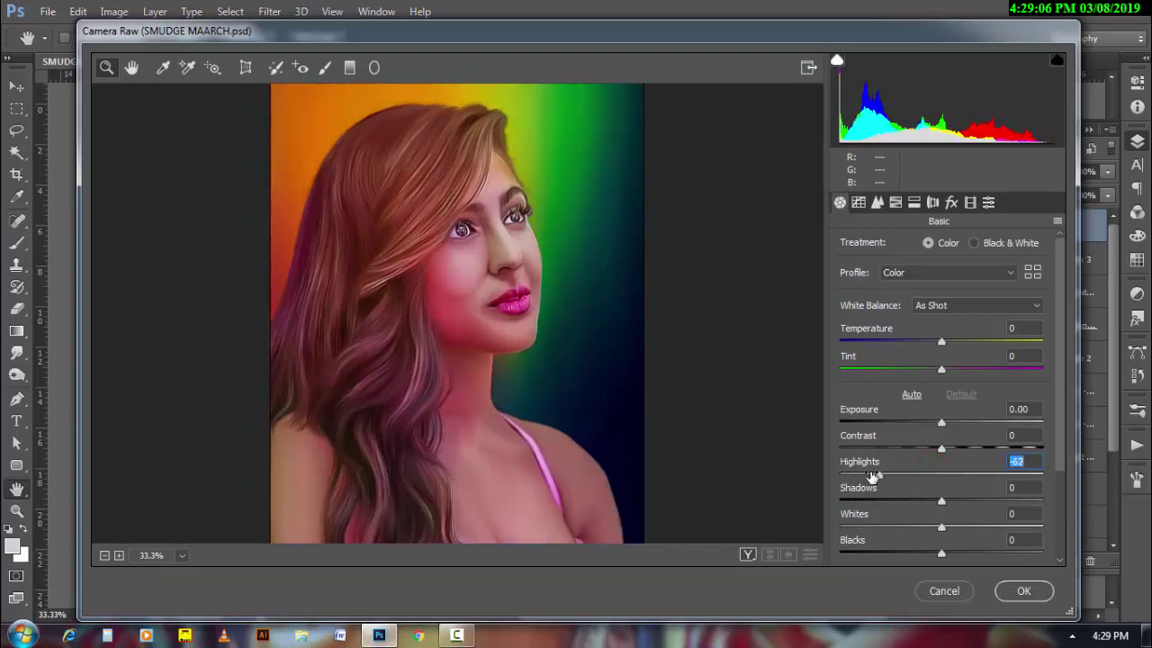
{"action": "left_click", "coordinate": [858, 202]}
{"action": "mouse_move", "coordinate": [978, 511]}
{"action": "left_mouse_down"}
{"action": "mouse_move", "coordinate": [926, 509]}
{"action": "mouse_move", "coordinate": [967, 533]}
{"action": "left_mouse_up"}
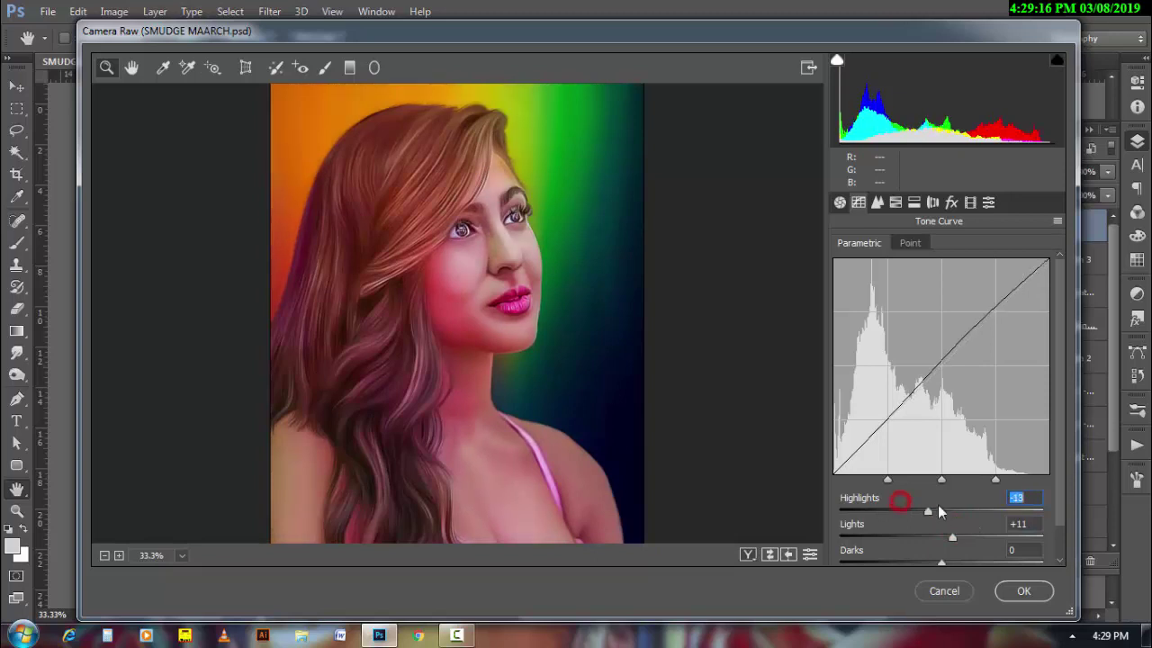
{"action": "mouse_move", "coordinate": [903, 504]}
{"action": "left_mouse_down"}
{"action": "mouse_move", "coordinate": [927, 510]}
{"action": "mouse_move", "coordinate": [979, 492]}
{"action": "left_mouse_up"}
{"action": "left_click", "coordinate": [839, 202]}
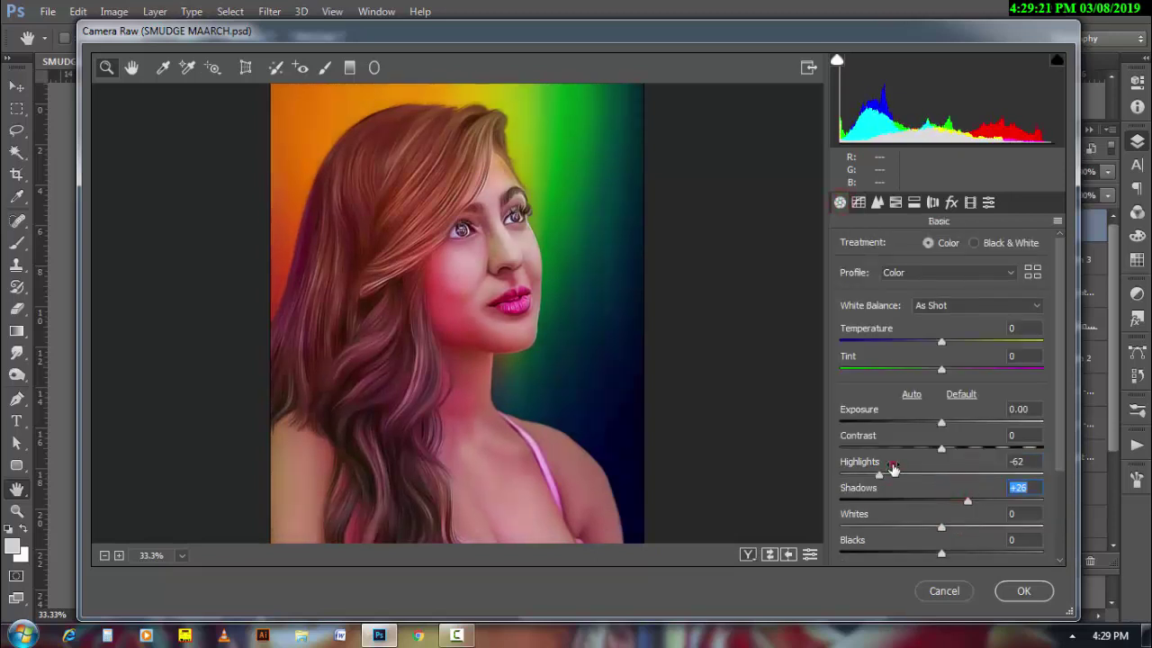
{"action": "left_click_drag", "start_coordinate": [892, 468], "coordinate": [921, 472]}
{"action": "left_click", "coordinate": [750, 556]}
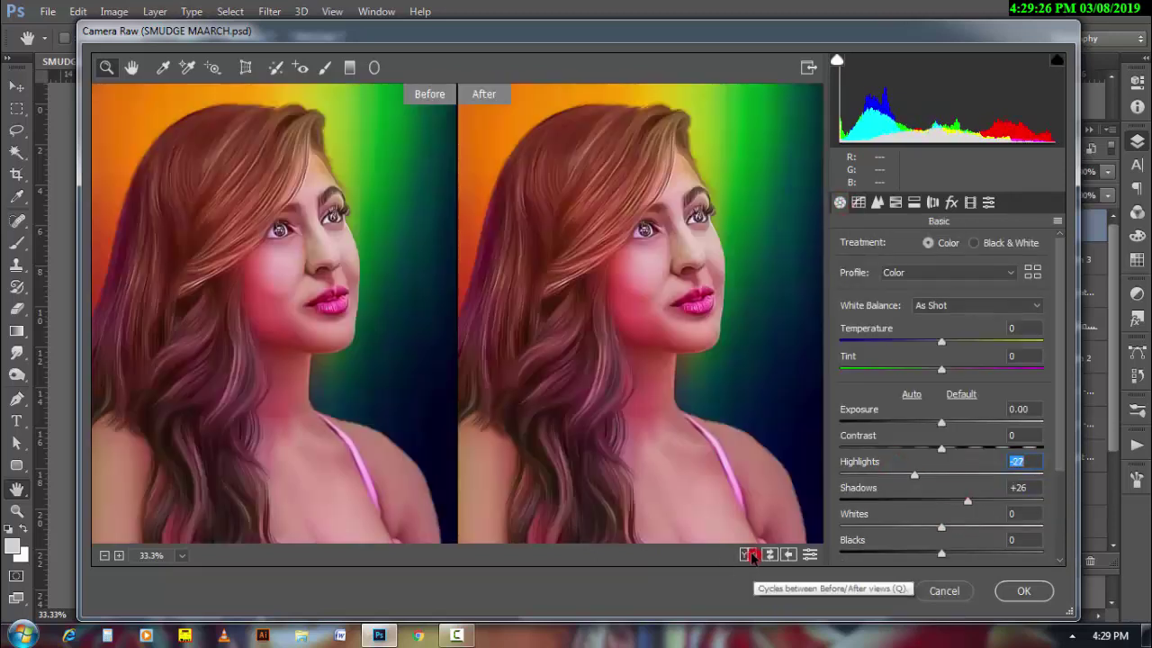
{"action": "left_click", "coordinate": [1023, 591]}
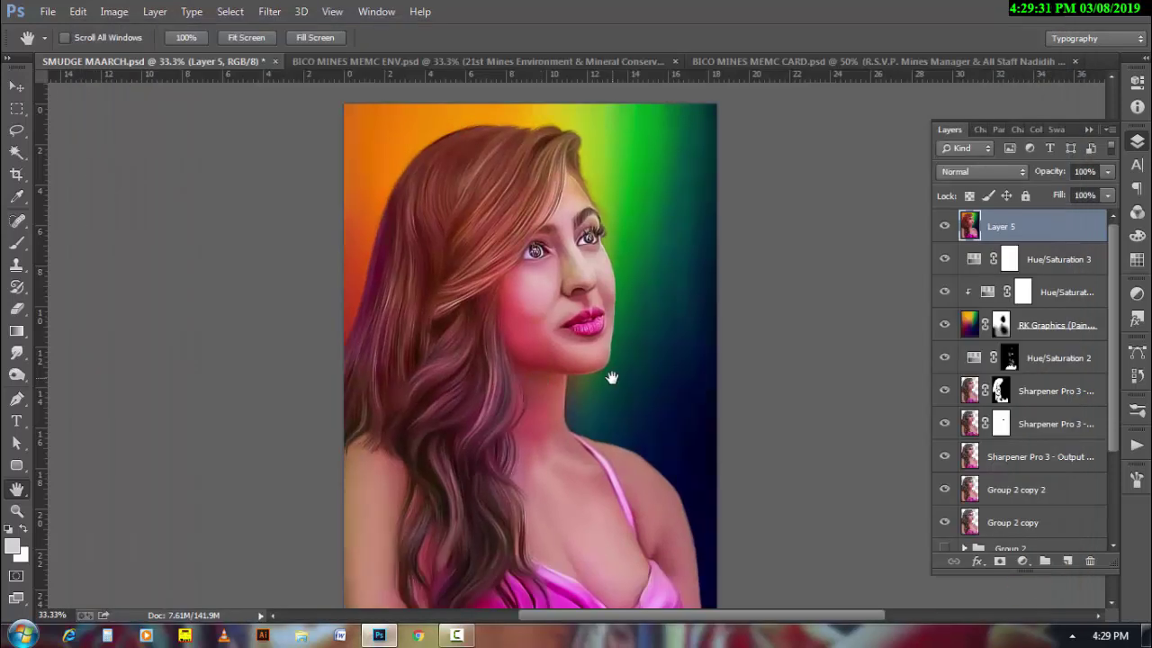
- Add a Color Balance layer: midtones toward red/green/yellow, highlights toward blue, shadows −8, −3, +9
{"action": "left_click", "coordinate": [1023, 561]}
{"action": "left_click", "coordinate": [1054, 378]}
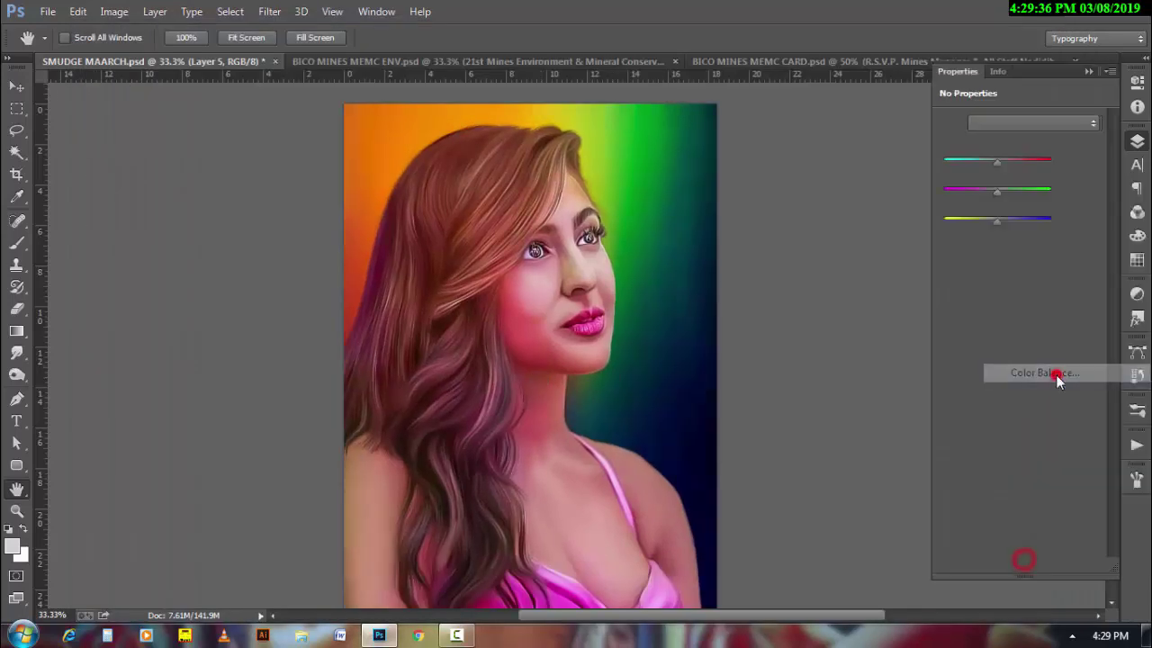
{"action": "left_click_drag", "start_coordinate": [984, 170], "coordinate": [1004, 169]}
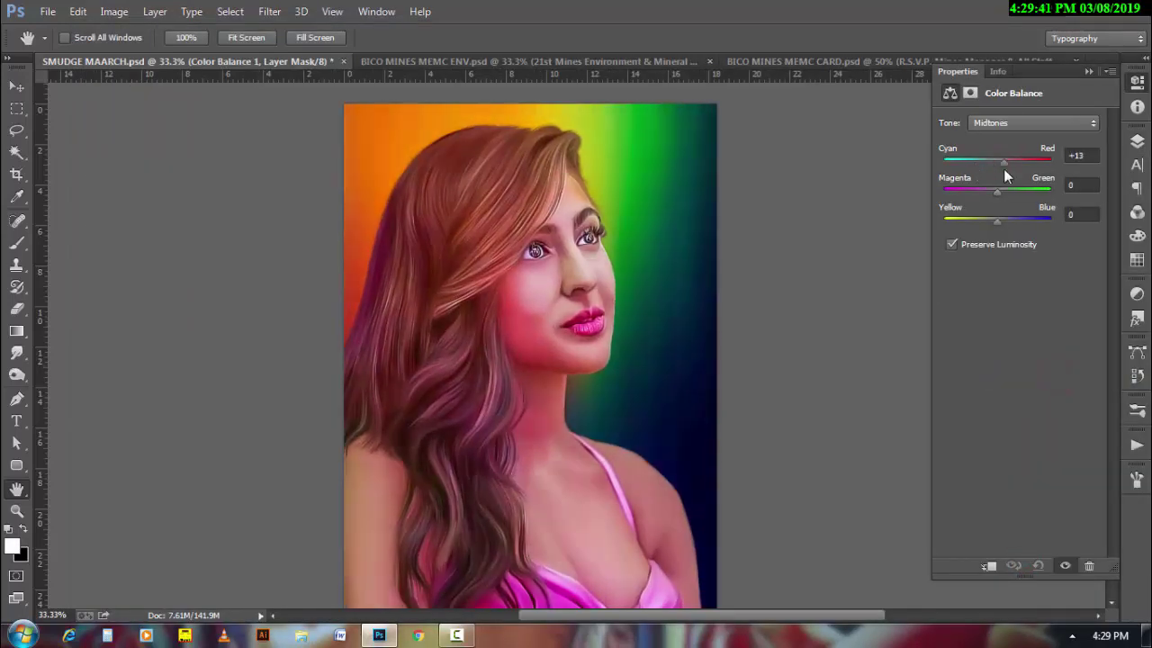
{"action": "left_click_drag", "start_coordinate": [997, 221], "coordinate": [1004, 193]}
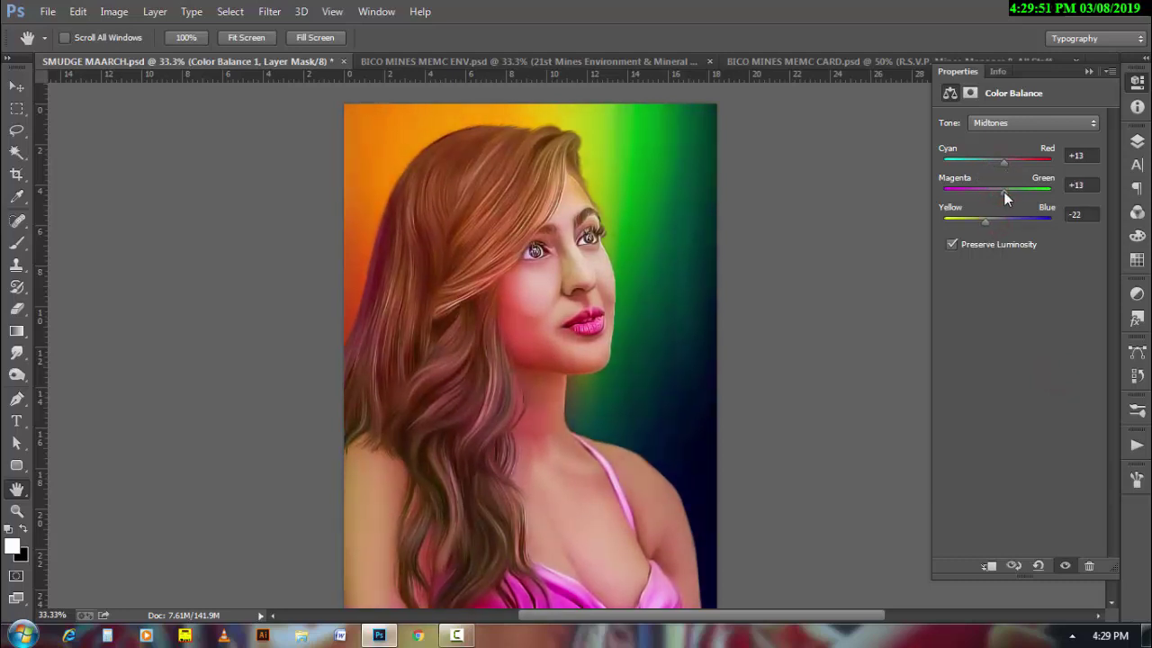
{"action": "left_click", "coordinate": [997, 123]}
{"action": "left_click", "coordinate": [997, 168]}
{"action": "mouse_move", "coordinate": [997, 221]}
{"action": "left_mouse_down"}
{"action": "mouse_move", "coordinate": [1020, 230]}
{"action": "mouse_move", "coordinate": [993, 196]}
{"action": "mouse_move", "coordinate": [1006, 200]}
{"action": "mouse_move", "coordinate": [1014, 164]}
{"action": "mouse_move", "coordinate": [998, 176]}
{"action": "left_mouse_up"}
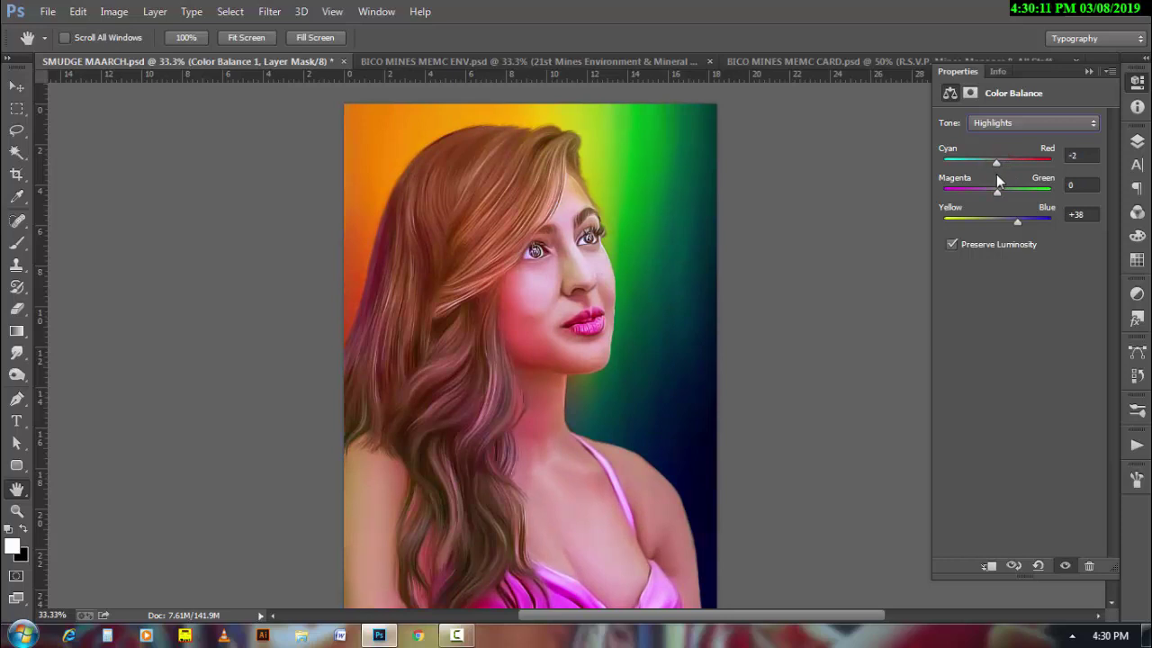
{"action": "left_click", "coordinate": [992, 122]}
{"action": "mouse_move", "coordinate": [996, 224]}
{"action": "left_mouse_down"}
{"action": "mouse_move", "coordinate": [1007, 221]}
{"action": "mouse_move", "coordinate": [994, 167]}
{"action": "left_mouse_up"}
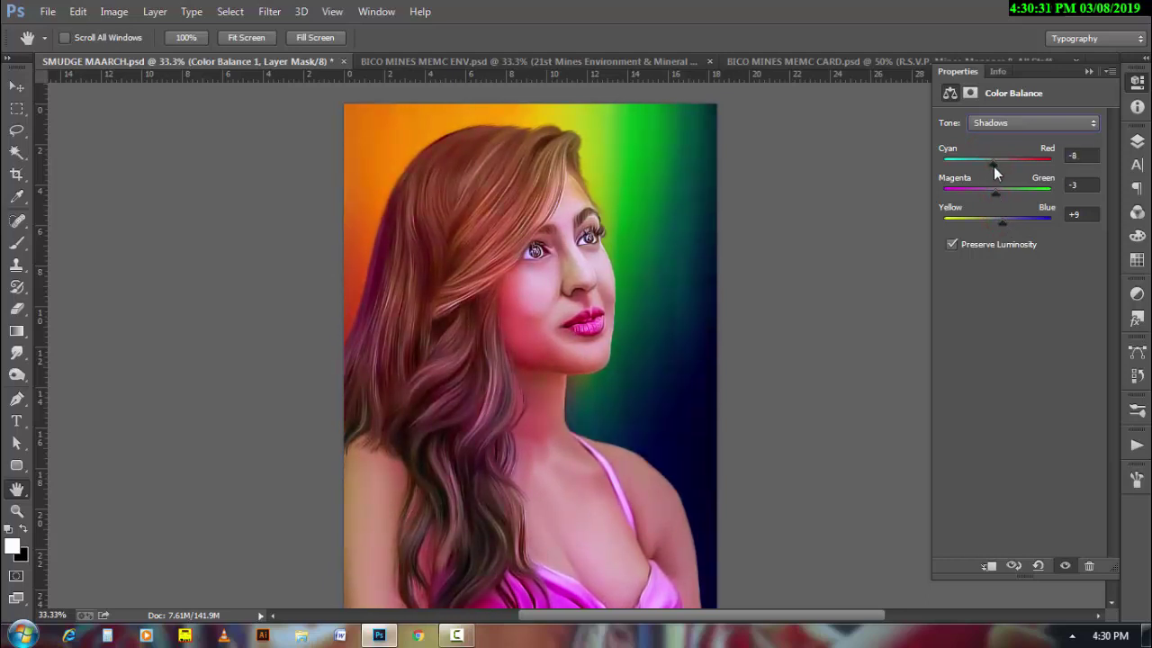
- Toggle Color Balance 1 off and on to compare the portrait before and after
{"action": "left_click", "coordinate": [1136, 142]}
{"action": "left_click", "coordinate": [945, 226]}
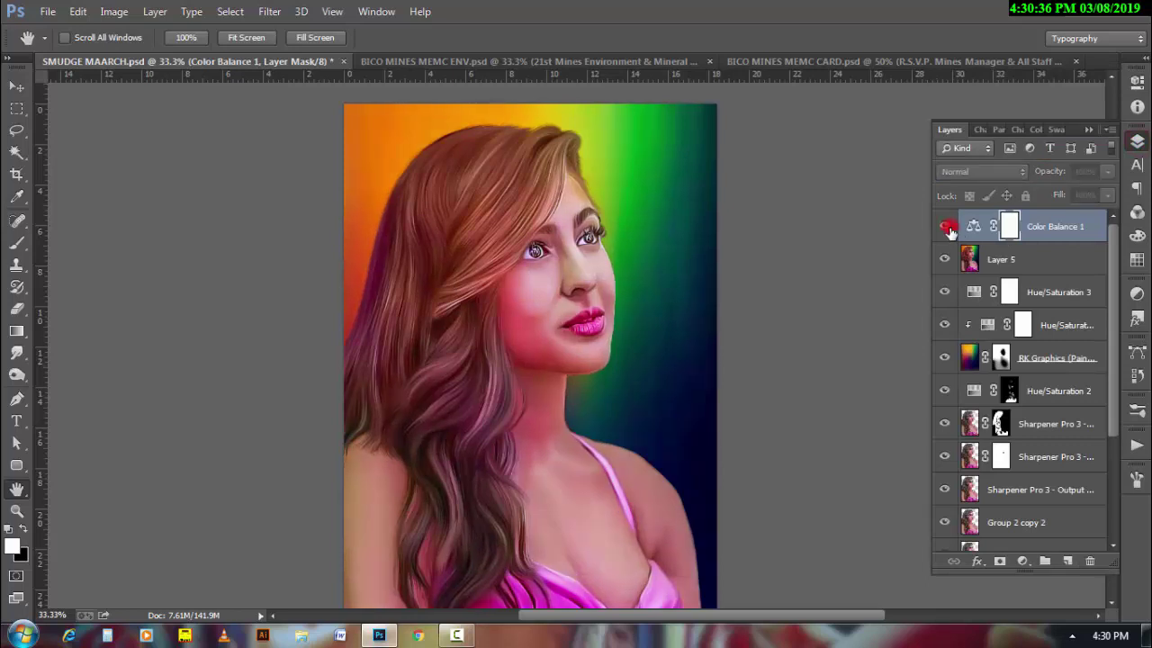
{"action": "left_click", "coordinate": [944, 227]}
{"action": "left_click", "coordinate": [654, 367], "text": "alt"}
{"action": "left_click", "coordinate": [654, 368], "text": "ctrl"}
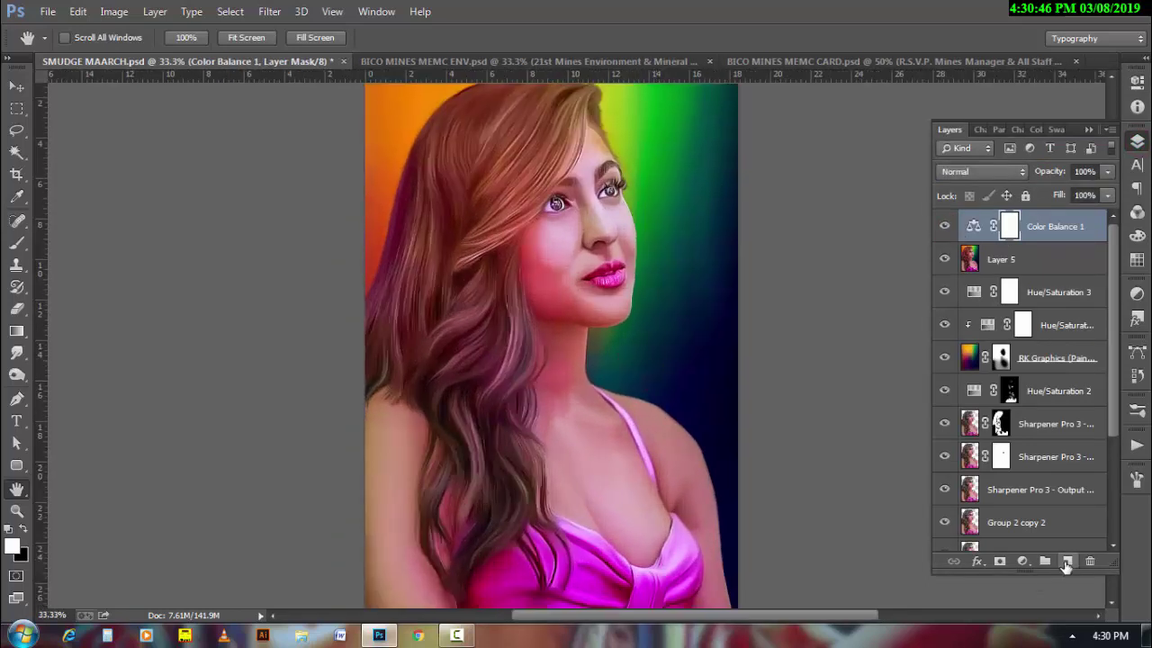
- Stamp all visible layers into Layer 6 and open its Camera Raw detail settings
{"action": "key", "text": "ctrl+shift+alt+e"}
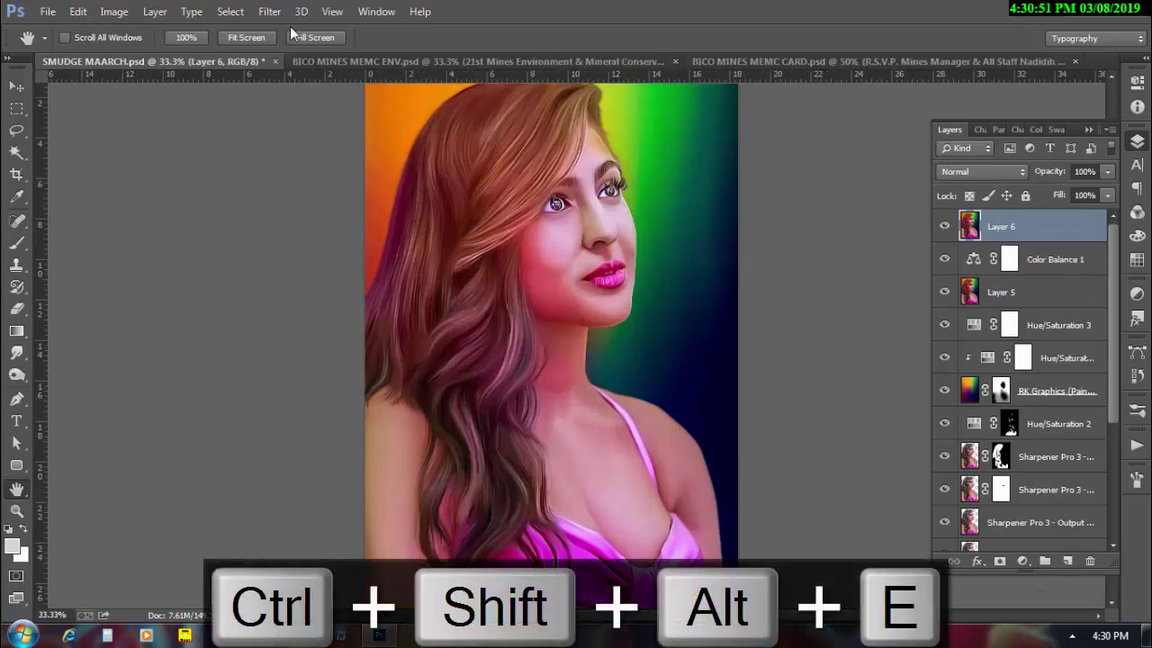
{"action": "left_click", "coordinate": [270, 10]}
{"action": "left_click", "coordinate": [295, 110]}
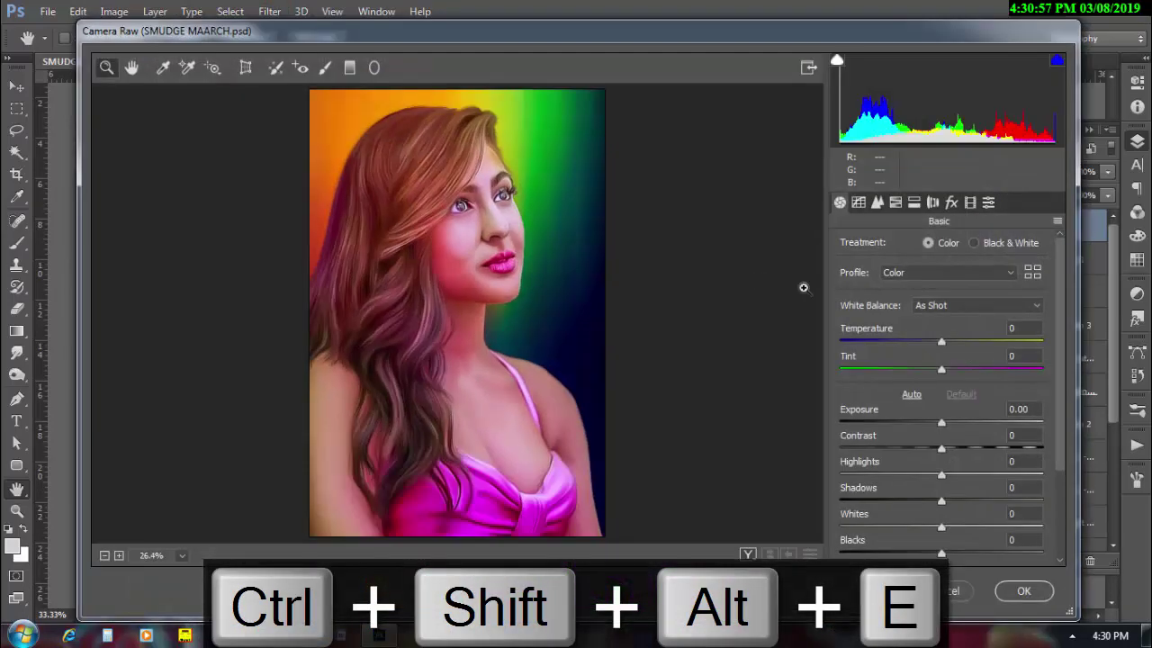
{"action": "left_click", "coordinate": [878, 201]}
- Apply Camera Raw luminance noise reduction of 60 and add a mask to Layer 6
{"action": "left_click_drag", "start_coordinate": [841, 412], "coordinate": [962, 412]}
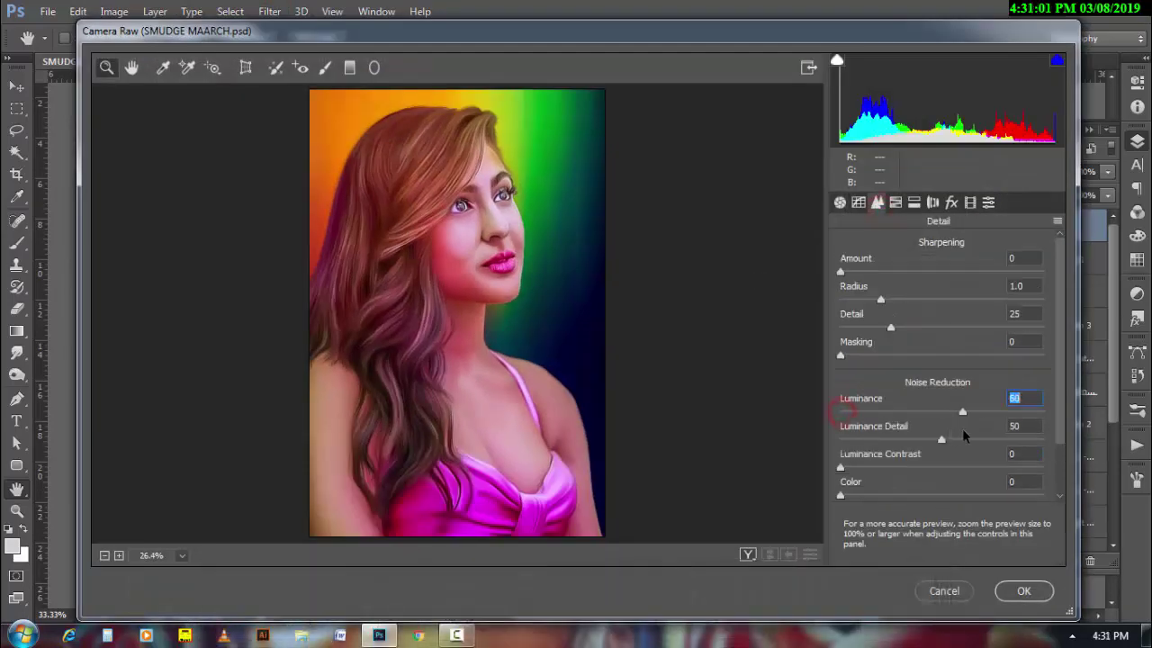
{"action": "left_click", "coordinate": [1034, 590]}
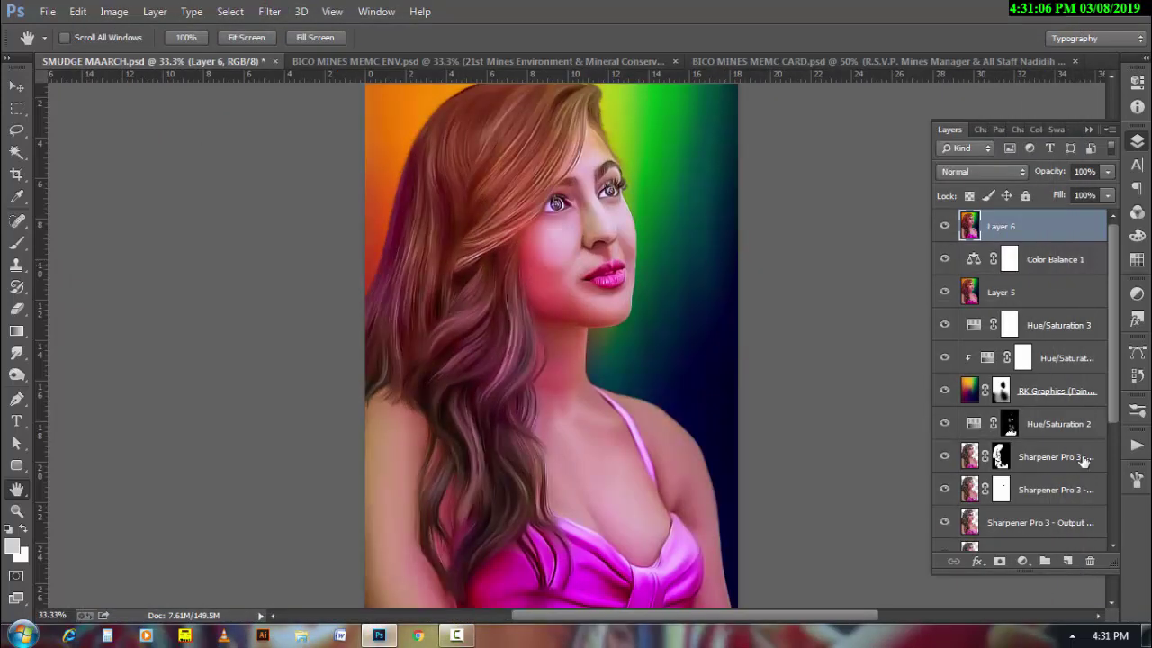
{"action": "left_click", "coordinate": [999, 561]}
{"action": "left_click", "coordinate": [16, 243]}
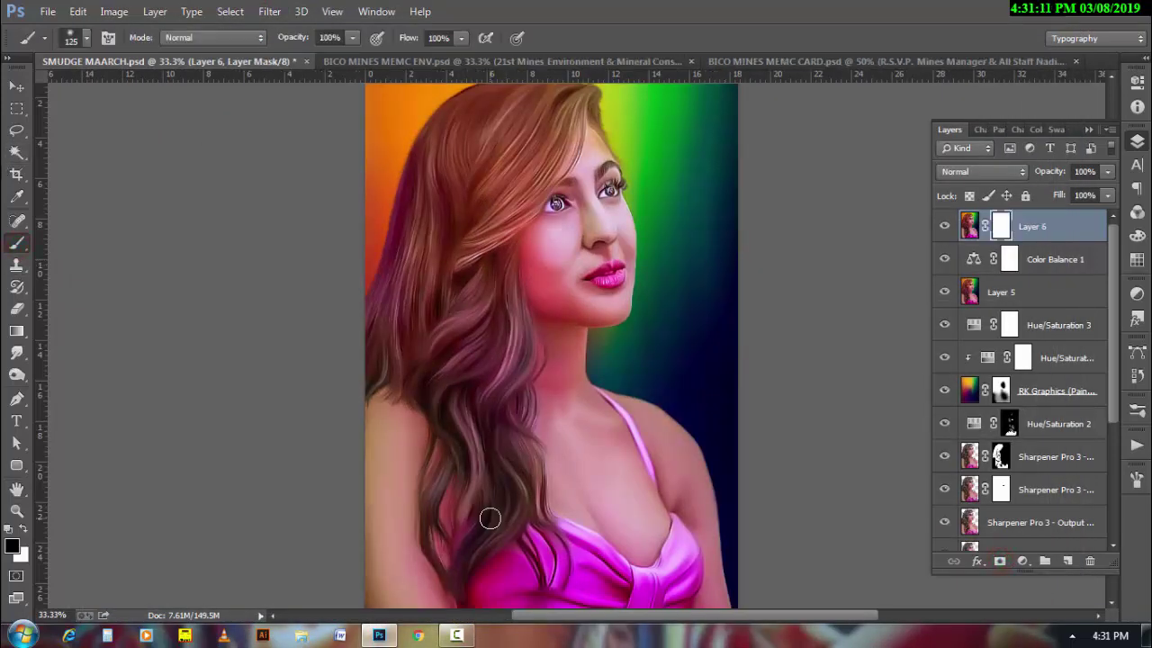
- Paint the mask black over the hair, then check the mask and pan the portrait
{"action": "key", "text": "bracketright"}
{"action": "key", "text": "bracketright"}
{"action": "scroll", "coordinate": [501, 225], "scroll_direction": "up", "scroll_amount": 1}
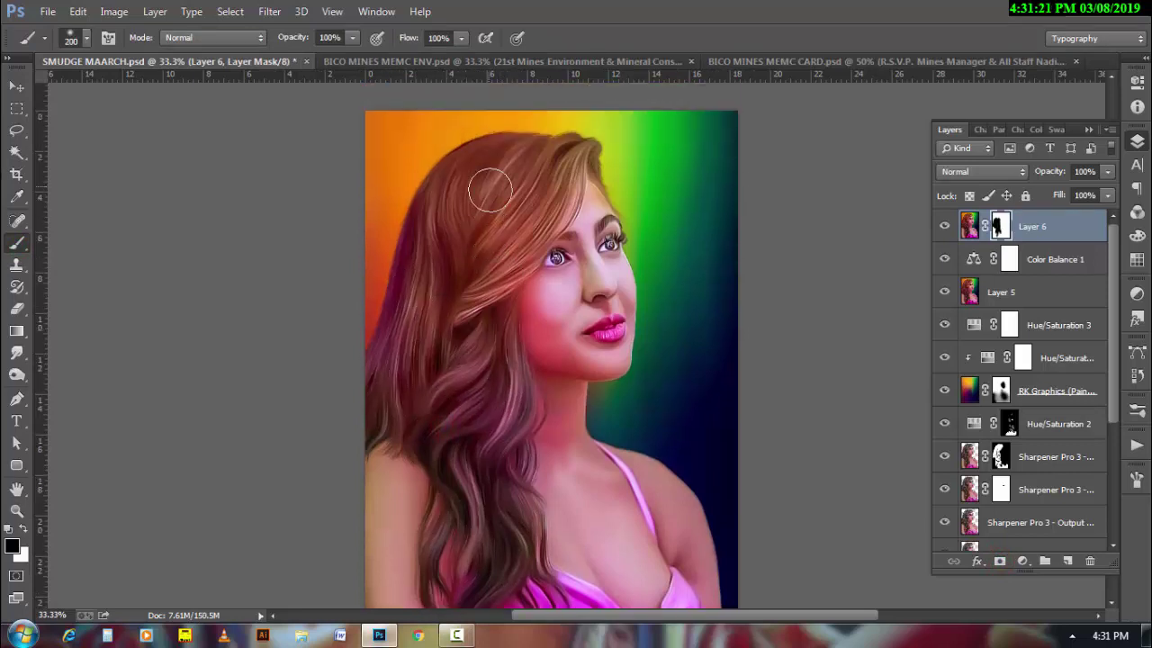
{"action": "left_click_drag", "start_coordinate": [519, 157], "coordinate": [440, 200]}
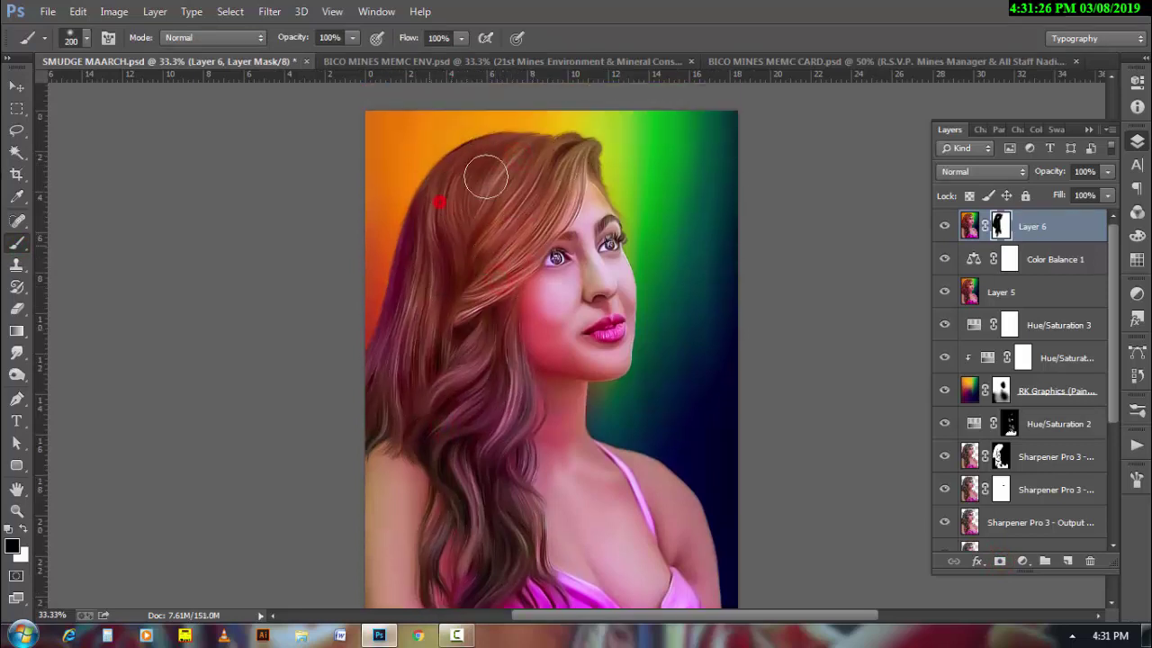
{"action": "left_click", "coordinate": [999, 226], "text": "alt"}
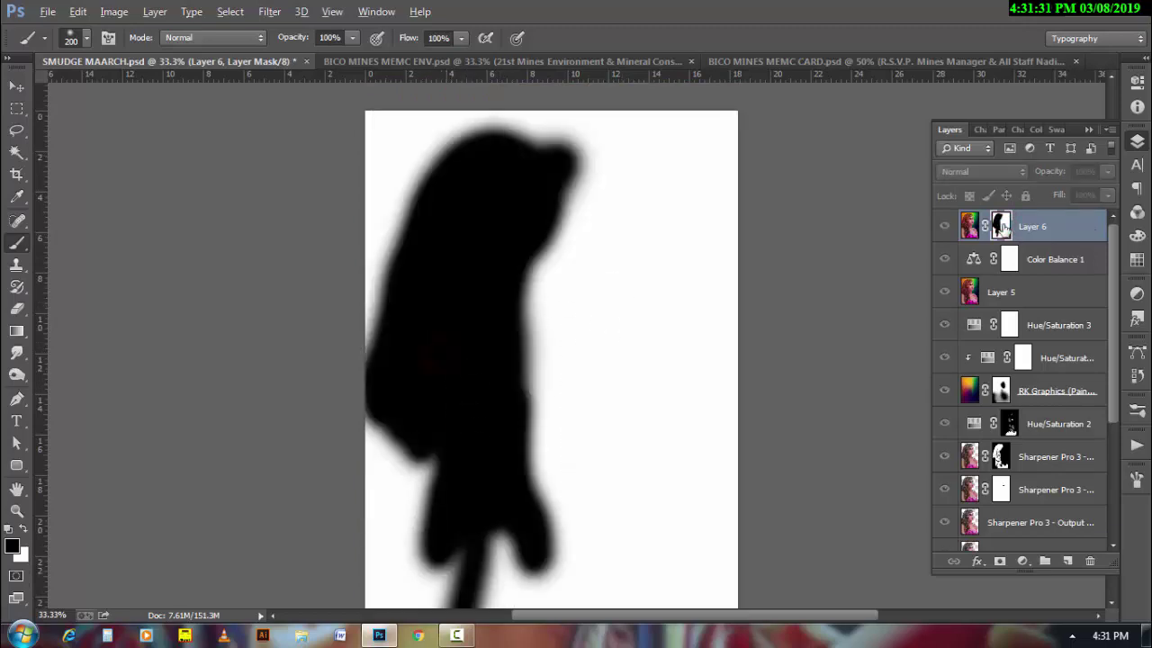
{"action": "left_click", "coordinate": [999, 226], "text": "alt"}
{"action": "key", "text": "bracketleft"}
{"action": "key", "text": "bracketleft"}
{"action": "key", "text": "bracketleft"}
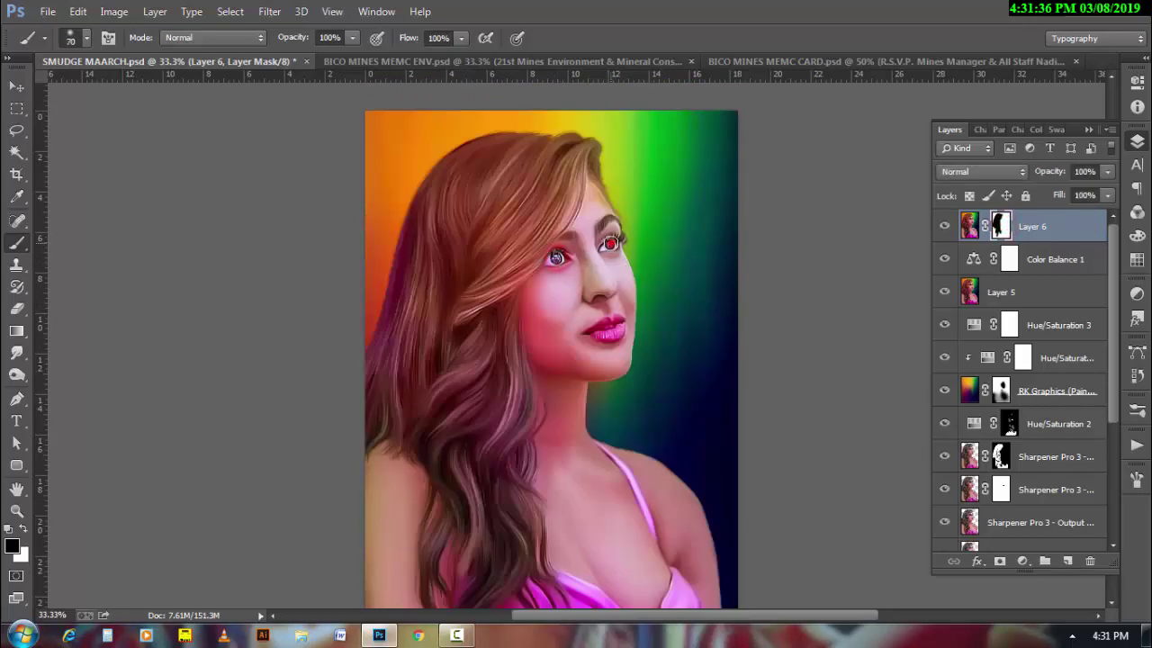
{"action": "left_click_drag", "start_coordinate": [688, 353], "coordinate": [644, 194]}
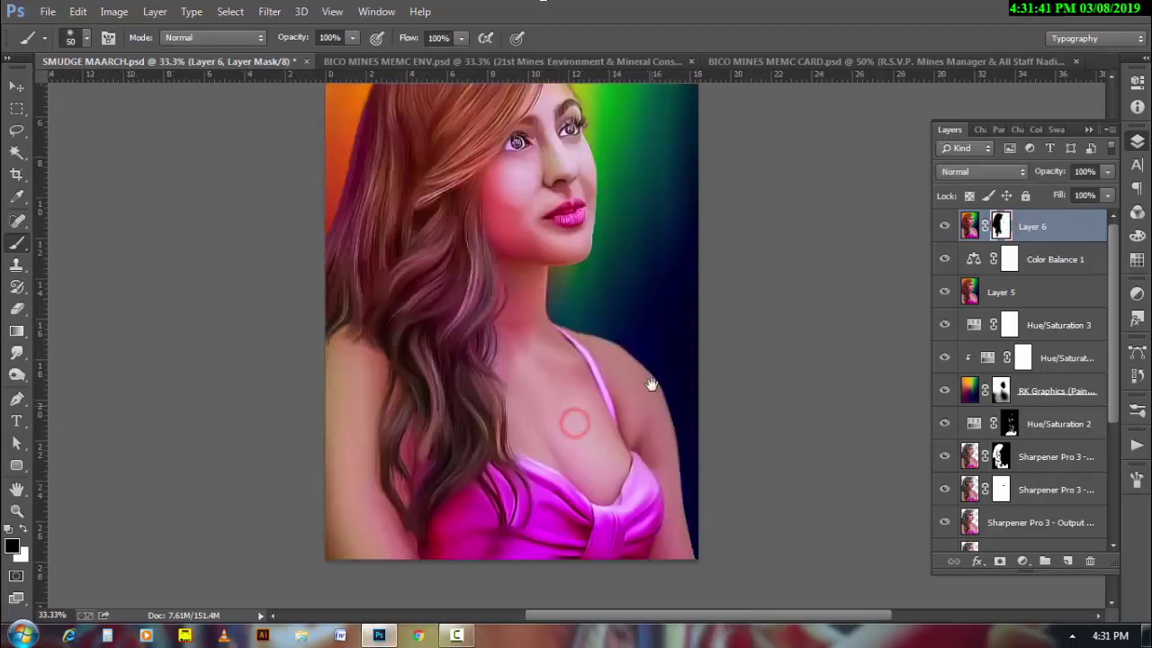
{"action": "left_click_drag", "start_coordinate": [653, 297], "coordinate": [662, 407]}
- Stamp visible layers into Layer 7, apply Portraiture smoothing, and add a fully hiding mask
{"action": "key", "text": "ctrl+shift+alt+e"}
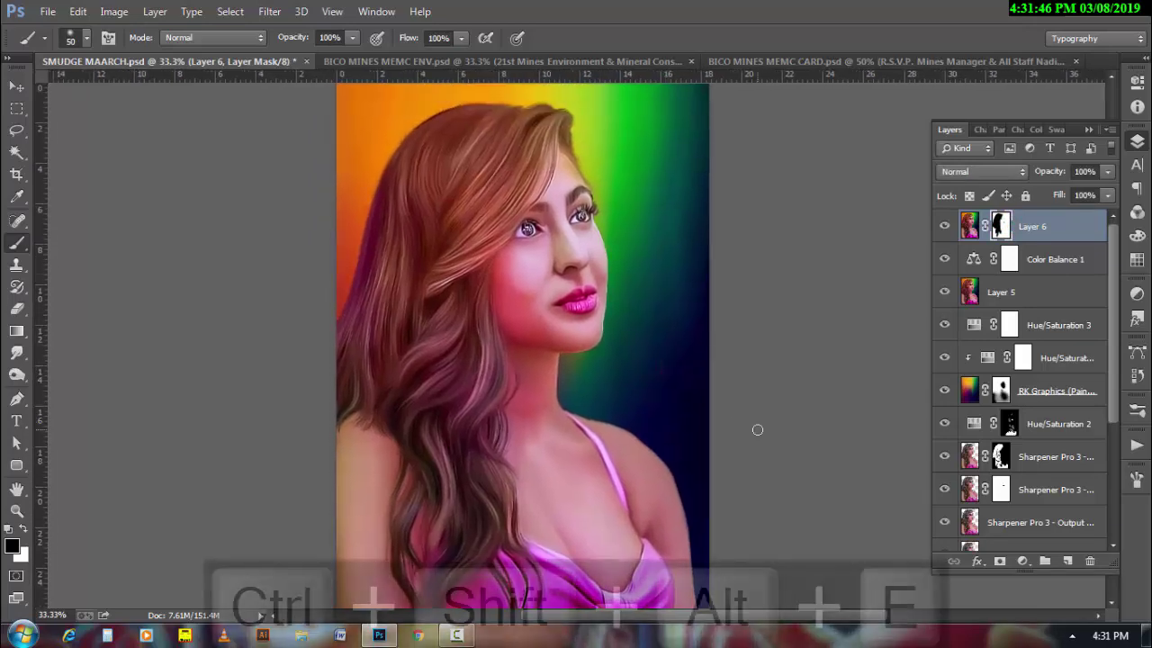
{"action": "left_click", "coordinate": [269, 11]}
{"action": "mouse_move", "coordinate": [297, 365]}
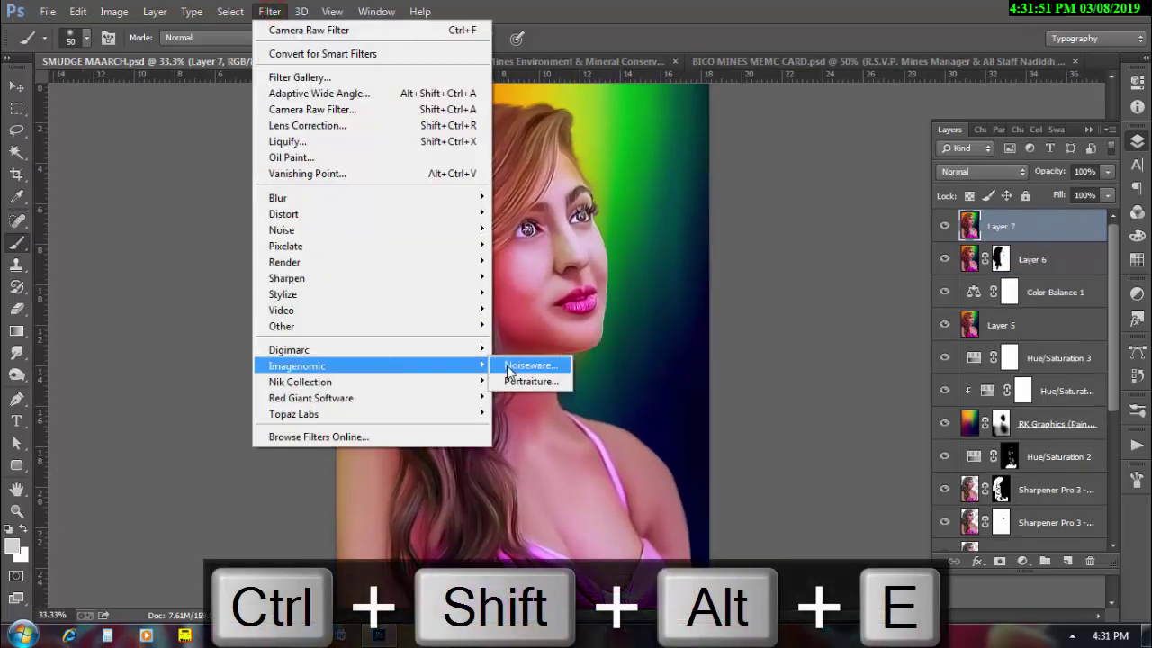
{"action": "left_click", "coordinate": [531, 366]}
{"action": "left_click", "coordinate": [1071, 69]}
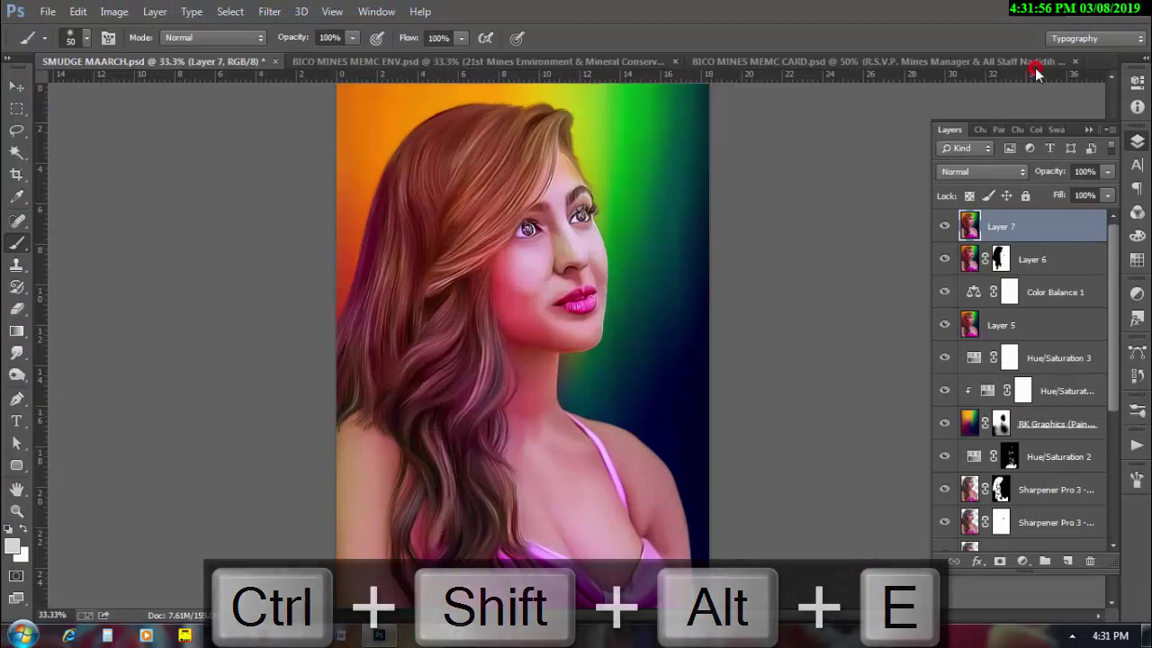
{"action": "left_click", "coordinate": [999, 561], "text": "alt"}
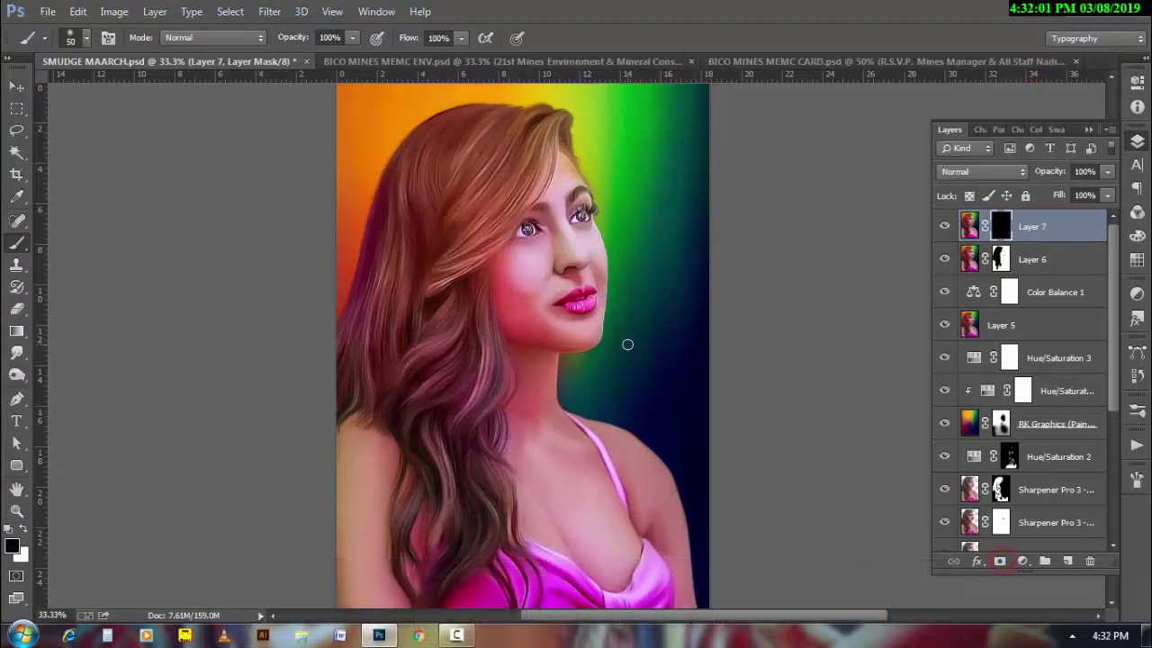
- Paint white on Layer 7's mask to reveal smoothing on the cheeks and chin
{"action": "mouse_move", "coordinate": [624, 342]}
{"action": "left_mouse_down"}
{"action": "mouse_move", "coordinate": [656, 360]}
{"action": "mouse_move", "coordinate": [486, 402]}
{"action": "left_mouse_up"}
{"action": "key", "text": "x"}
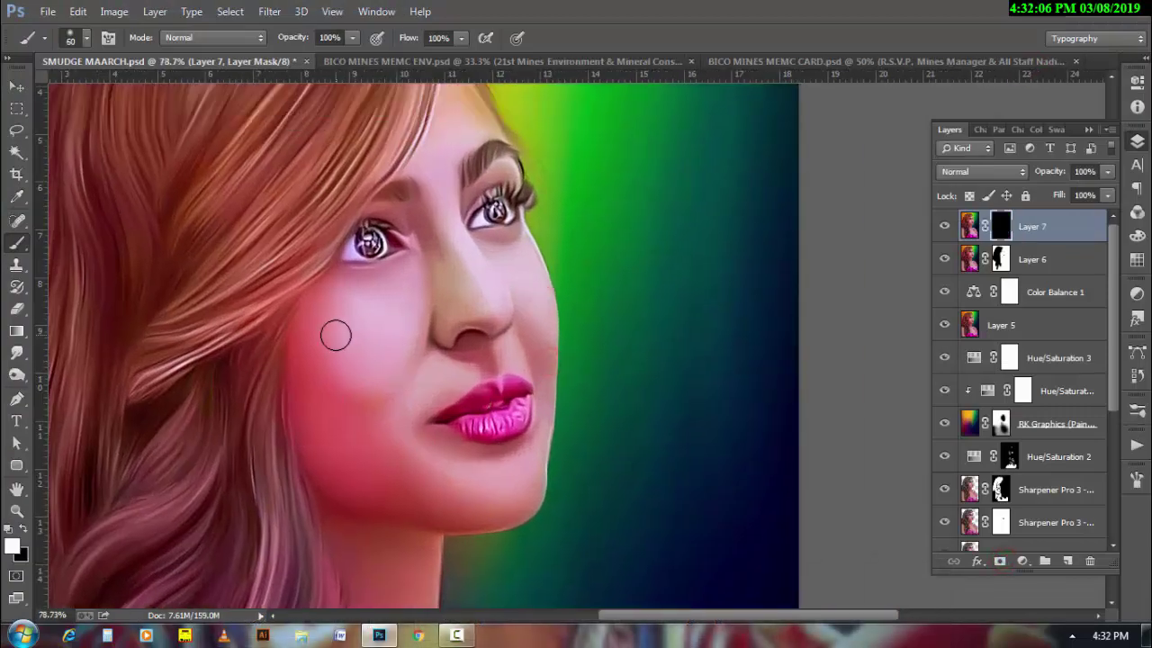
{"action": "key", "text": "bracketright"}
{"action": "key", "text": "bracketright"}
{"action": "key", "text": "bracketright"}
{"action": "left_click", "coordinate": [348, 302]}
{"action": "left_click", "coordinate": [364, 392]}
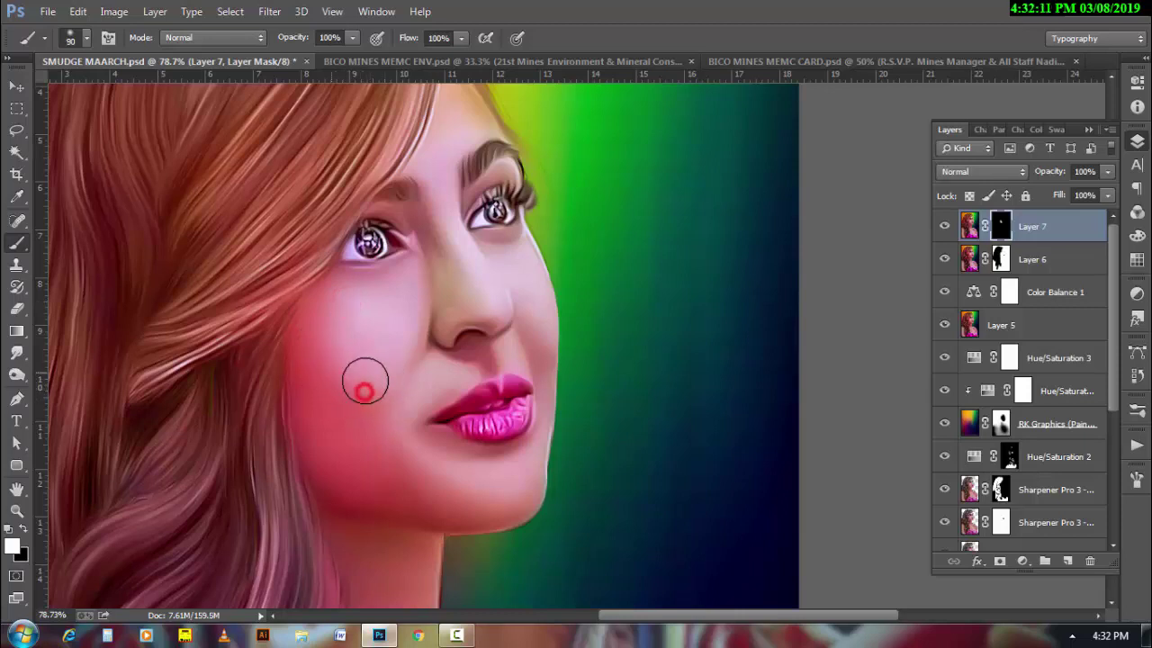
{"action": "key", "text": "bracketleft"}
{"action": "key", "text": "bracketleft"}
{"action": "key", "text": "bracketleft"}
{"action": "left_click", "coordinate": [373, 483]}
{"action": "left_click", "coordinate": [478, 471]}
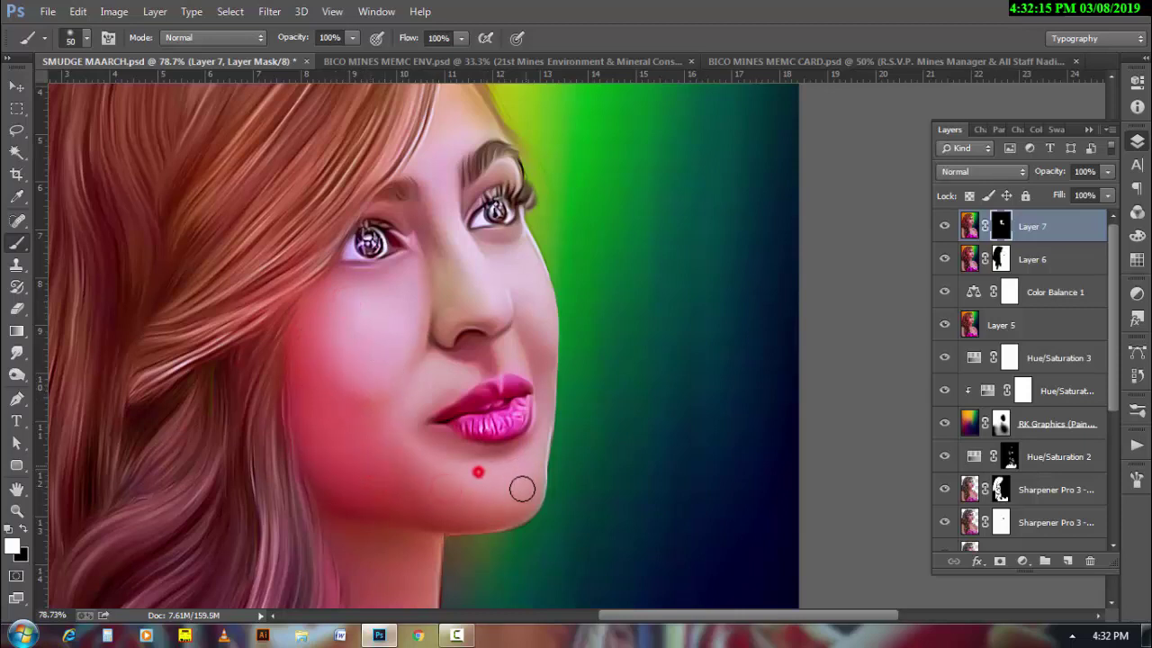
- Reveal the smoothing above the lip, along the nose and bridge, chin and lip corner
{"action": "left_click", "coordinate": [450, 368]}
{"action": "left_click", "coordinate": [447, 334]}
{"action": "left_click", "coordinate": [446, 292]}
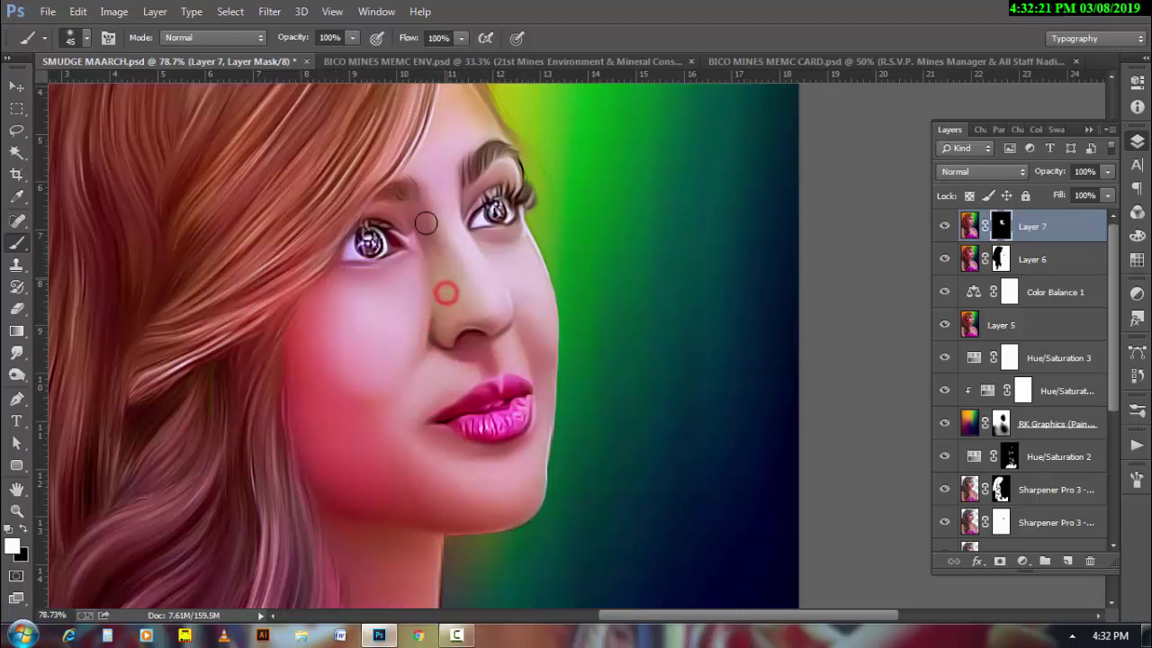
{"action": "left_click", "coordinate": [454, 232]}
{"action": "left_click", "coordinate": [512, 262]}
{"action": "key", "text": "bracketleft"}
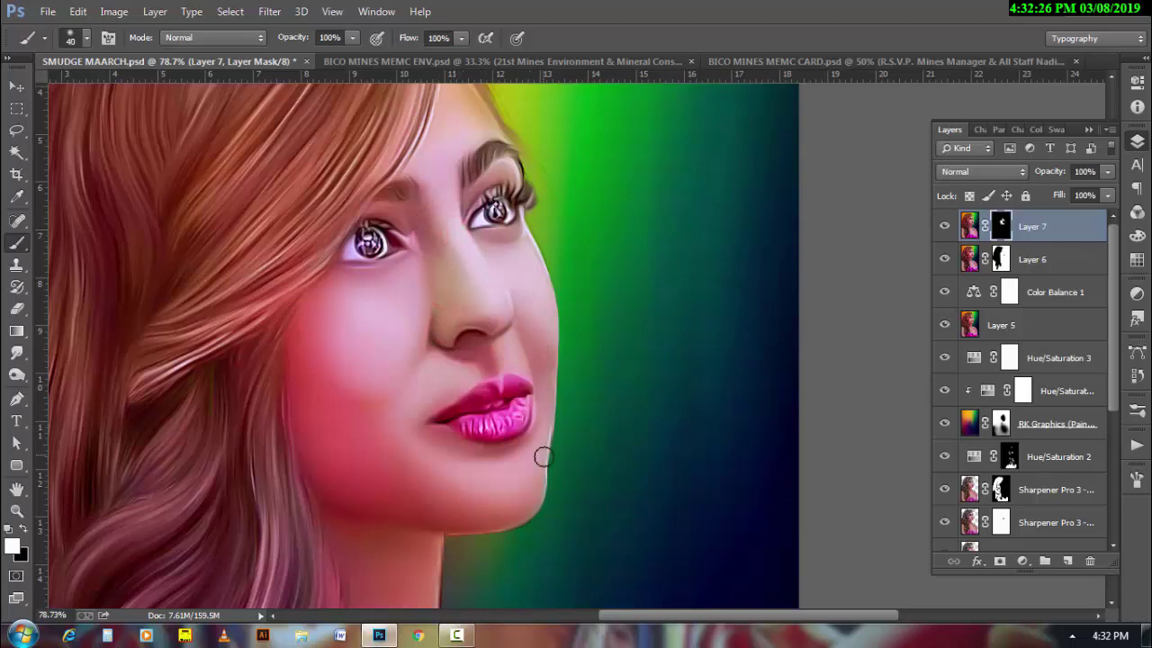
{"action": "left_click", "coordinate": [509, 468]}
{"action": "left_click", "coordinate": [442, 438]}
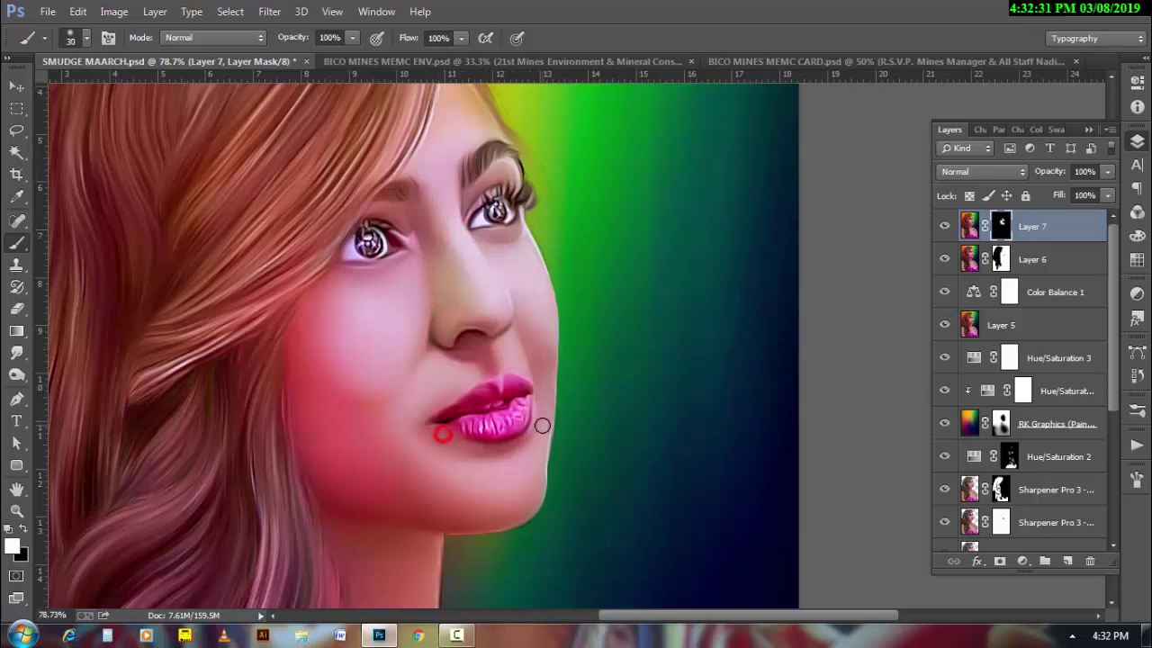
- Reveal the smoothed skin on the forehead with a larger brush
{"action": "scroll", "coordinate": [542, 423], "scroll_direction": "up", "scroll_amount": 2}
{"action": "key", "text": "bracketright"}
{"action": "key", "text": "bracketright"}
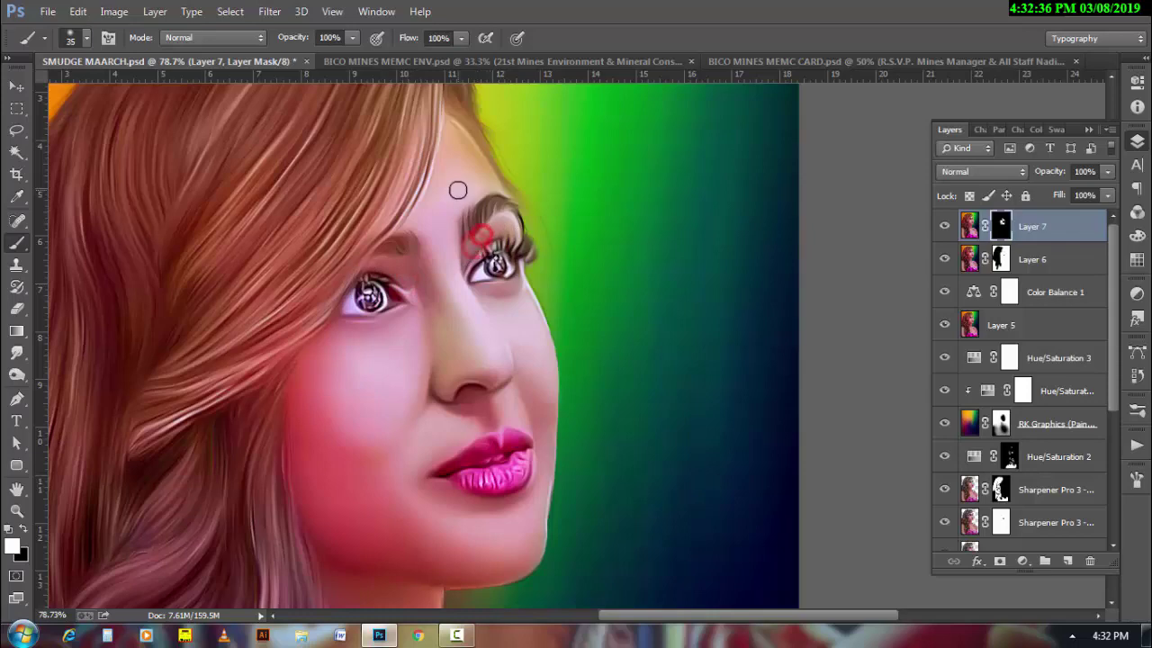
{"action": "left_click", "coordinate": [454, 194]}
{"action": "left_click", "coordinate": [457, 146]}
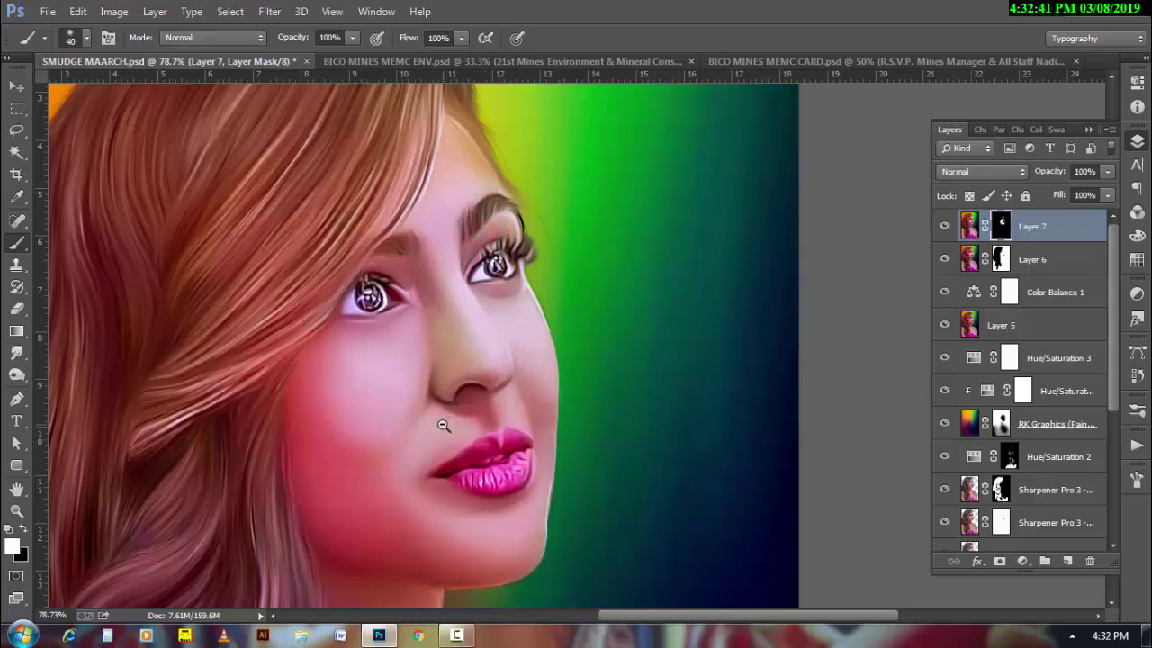
{"action": "key", "text": "ctrl+minus"}
{"action": "key", "text": "ctrl+minus"}
- Reveal the smoothed skin across the neck and chest at brush size 100
{"action": "scroll", "coordinate": [478, 494], "scroll_direction": "down", "scroll_amount": 3}
{"action": "left_click_drag", "start_coordinate": [441, 498], "coordinate": [438, 456]}
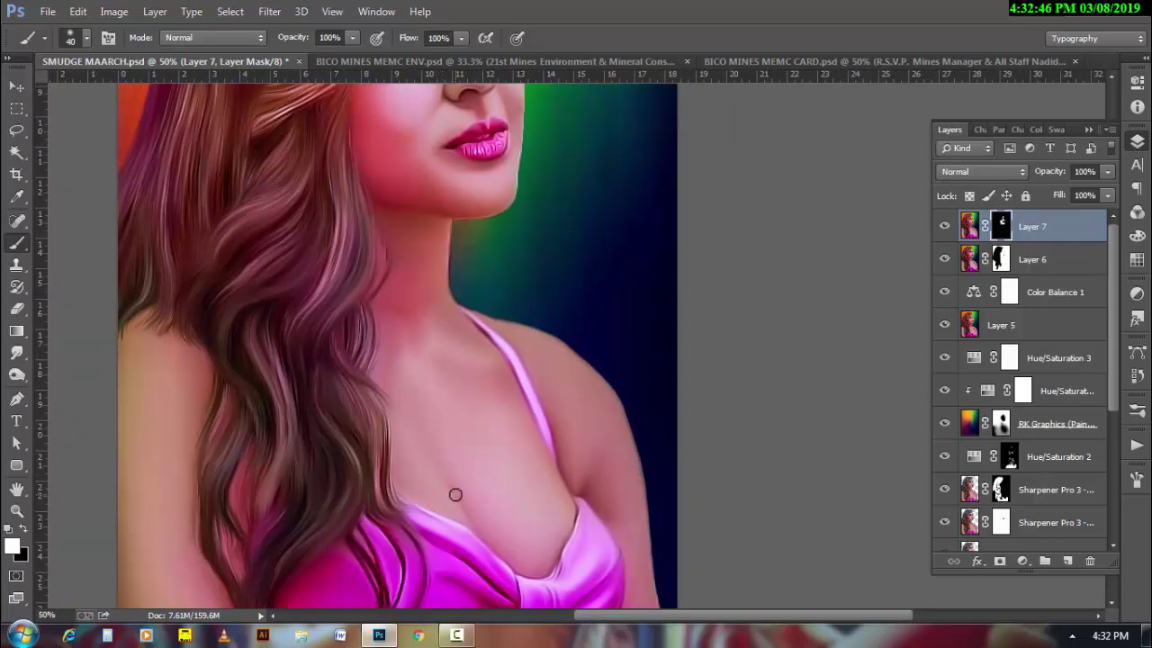
{"action": "key", "text": "bracketright"}
{"action": "key", "text": "bracketright"}
{"action": "key", "text": "bracketright"}
{"action": "left_click", "coordinate": [465, 470]}
{"action": "left_click", "coordinate": [469, 454]}
{"action": "key", "text": "bracketright"}
{"action": "left_click", "coordinate": [390, 378]}
{"action": "left_click", "coordinate": [434, 335]}
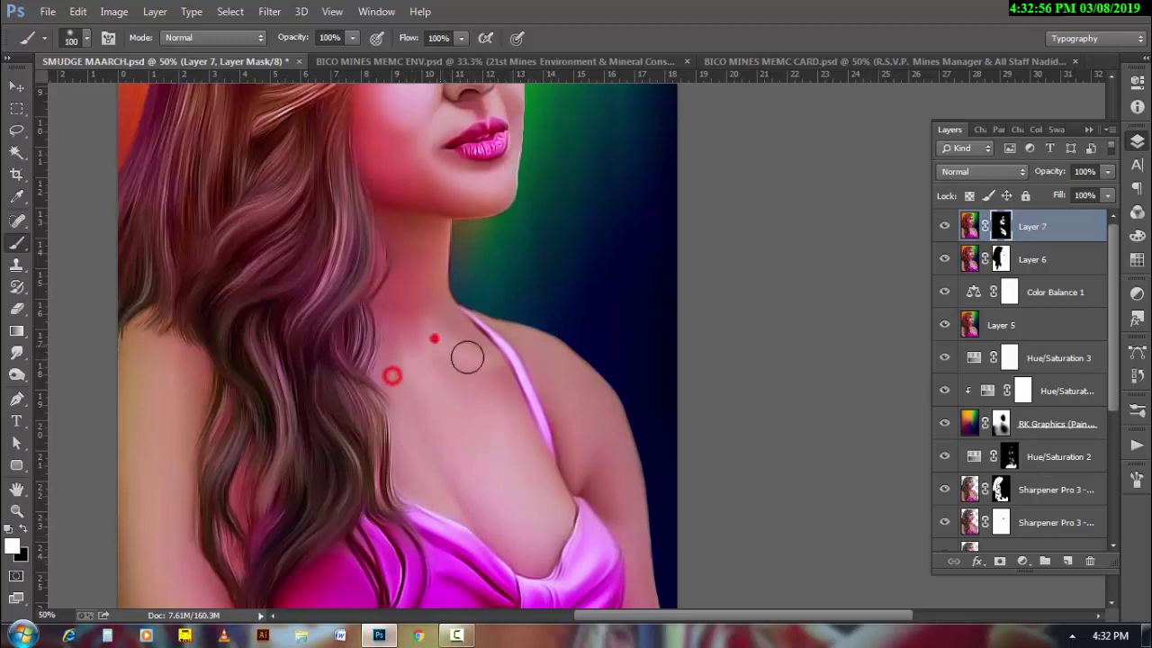
{"action": "left_click", "coordinate": [427, 305]}
- Reveal smoothed skin along the hair edge and down the arm to the armpit
{"action": "key", "text": "bracketright"}
{"action": "key", "text": "bracketright"}
{"action": "left_click", "coordinate": [186, 381]}
{"action": "scroll", "coordinate": [206, 475], "scroll_direction": "down", "scroll_amount": 3}
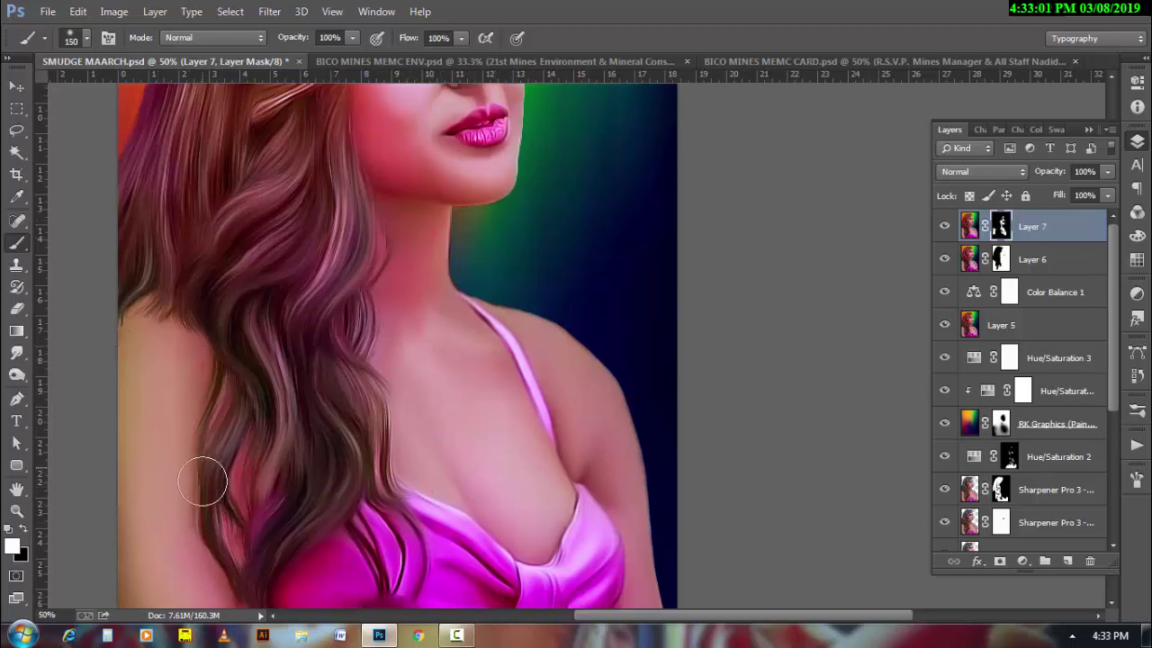
{"action": "left_click", "coordinate": [137, 389]}
{"action": "key", "text": "bracketleft"}
{"action": "key", "text": "bracketleft"}
{"action": "left_click", "coordinate": [572, 266]}
{"action": "left_click", "coordinate": [586, 303]}
{"action": "left_click", "coordinate": [609, 352]}
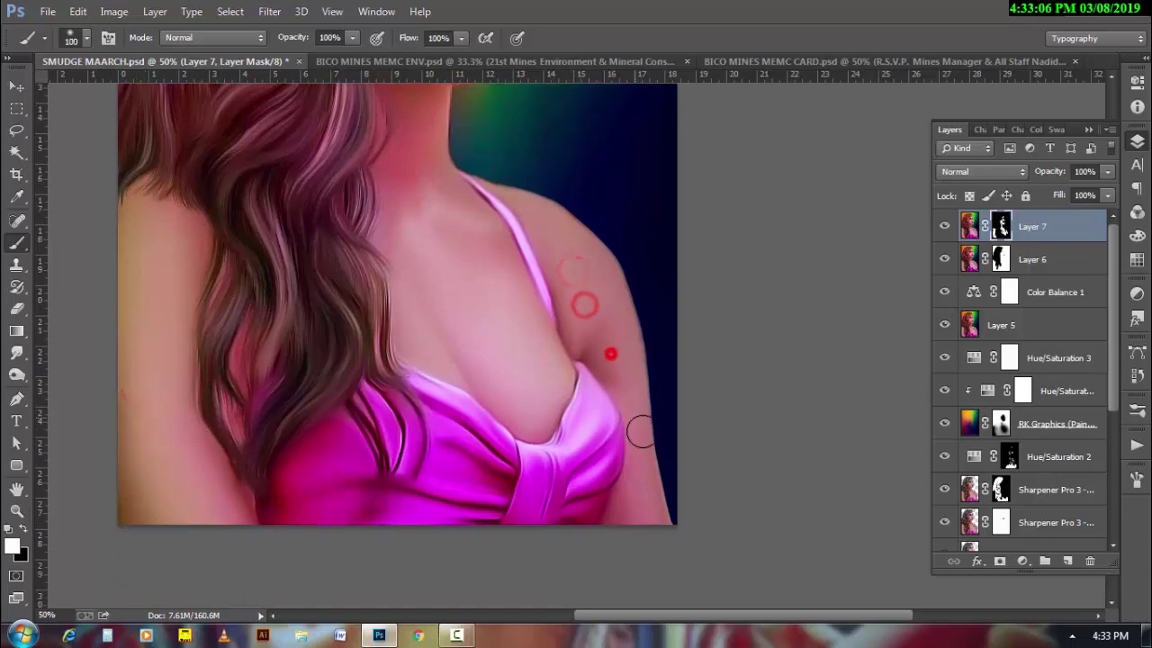
{"action": "left_click", "coordinate": [641, 503]}
{"action": "left_click", "coordinate": [604, 316]}
- Zoom out to the whole portrait and add an empty Layer 8 on top
{"action": "key", "text": "bracketright"}
{"action": "left_click", "coordinate": [594, 221], "text": "alt"}
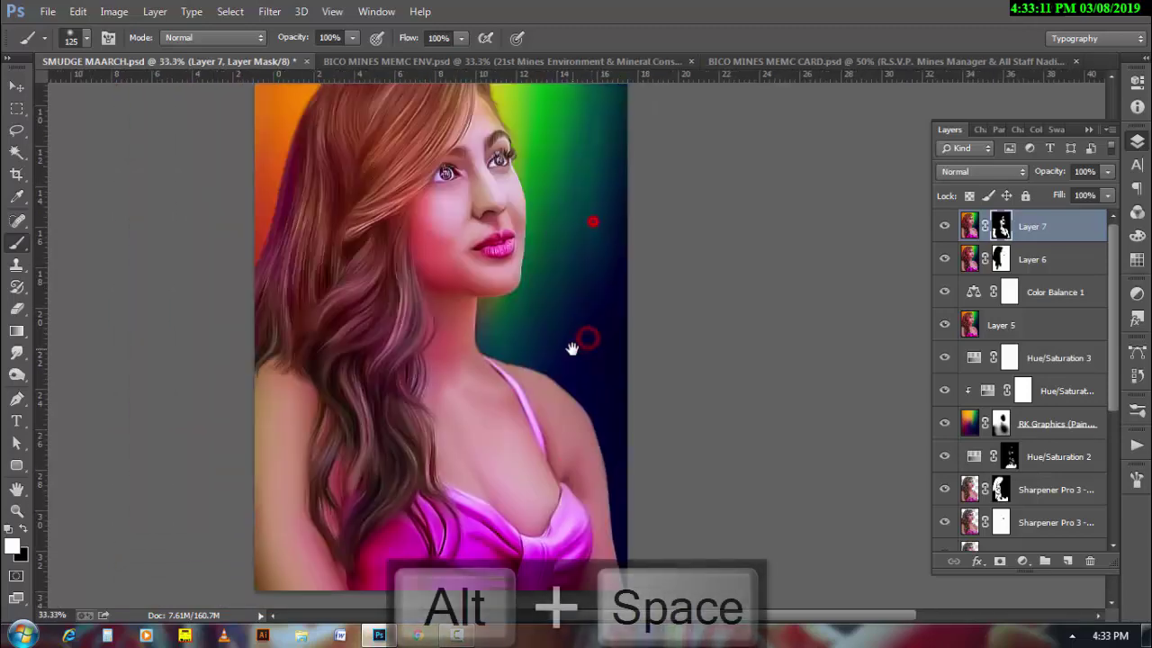
{"action": "left_click", "coordinate": [693, 356], "text": "alt"}
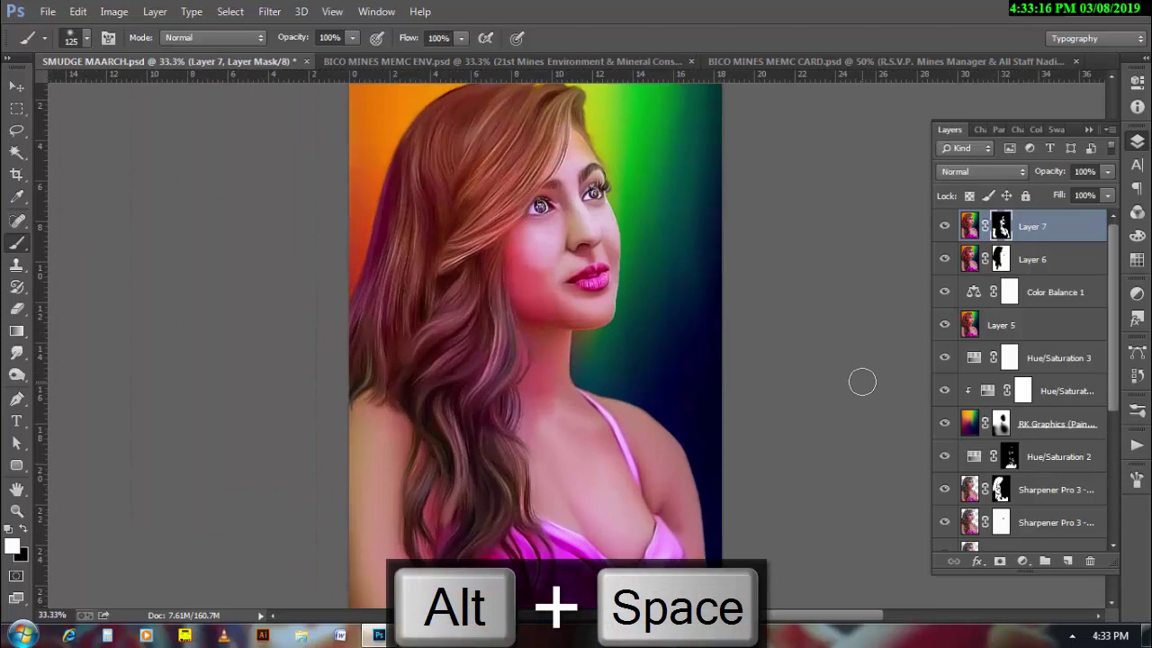
{"action": "left_click", "coordinate": [1066, 562]}
- Use Image > Apply Image to stamp the merged portrait into Layer 8
{"action": "left_click", "coordinate": [114, 10]}
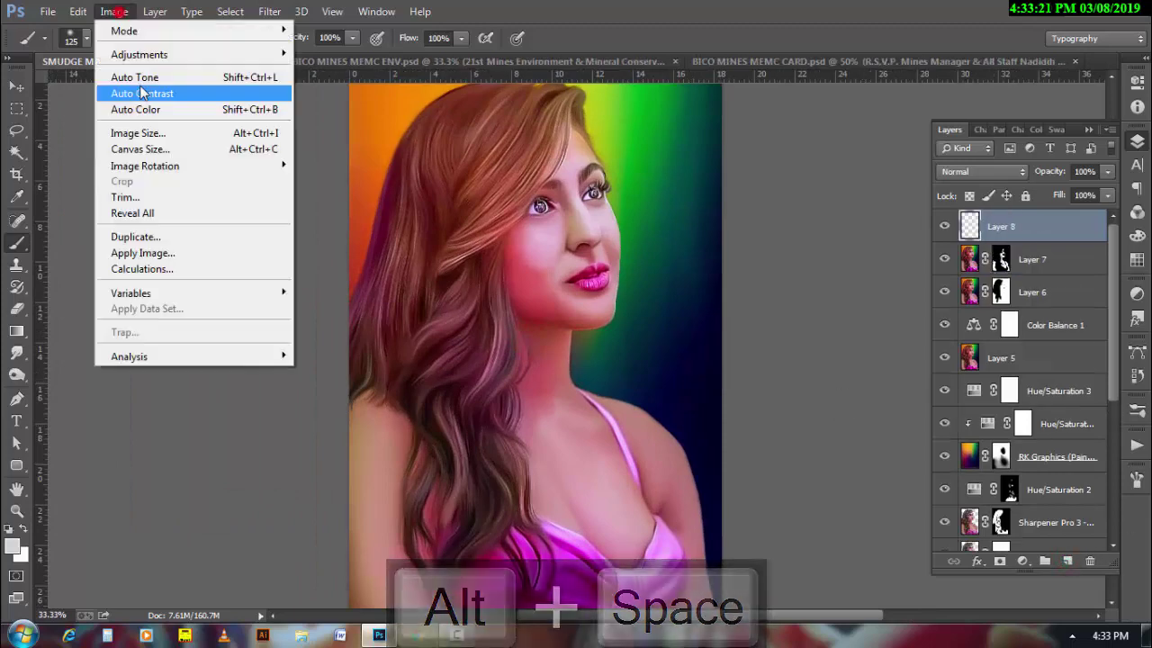
{"action": "left_click", "coordinate": [200, 253]}
{"action": "left_click", "coordinate": [1085, 252]}
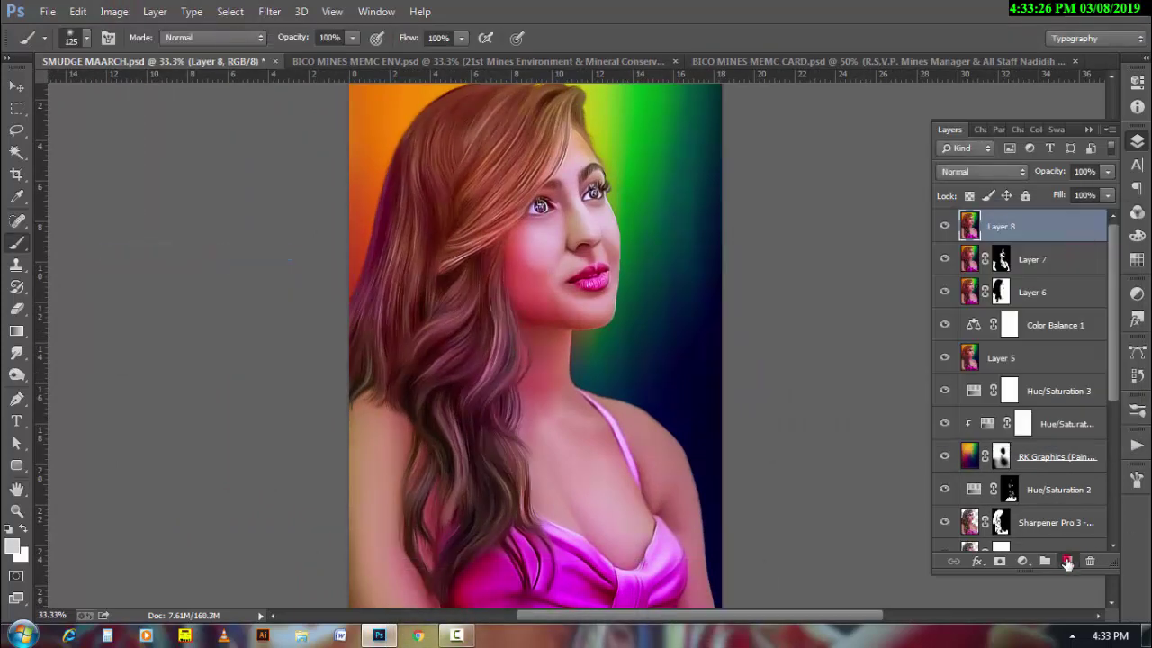
- Add Layer 9 in Overlay mode filled with 50% gray, ready for the Dodge tool
{"action": "left_click", "coordinate": [1066, 562]}
{"action": "left_click", "coordinate": [981, 171]}
{"action": "left_click", "coordinate": [984, 399]}
{"action": "key", "text": "shift+F5"}
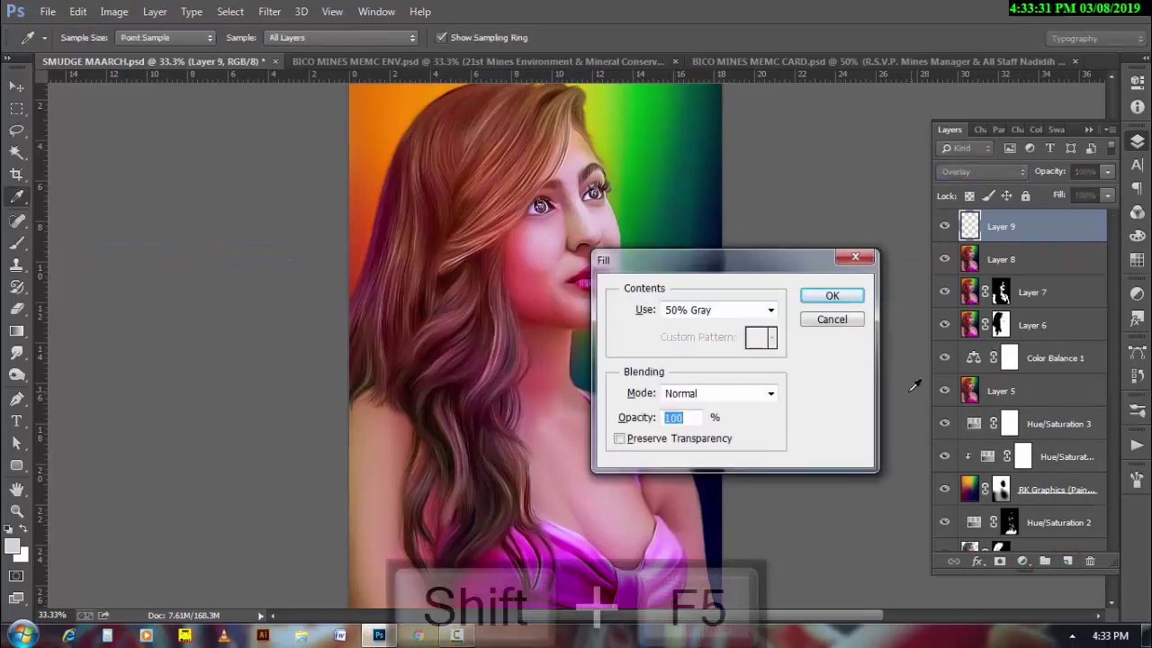
{"action": "left_click", "coordinate": [829, 295]}
{"action": "left_click", "coordinate": [16, 374]}
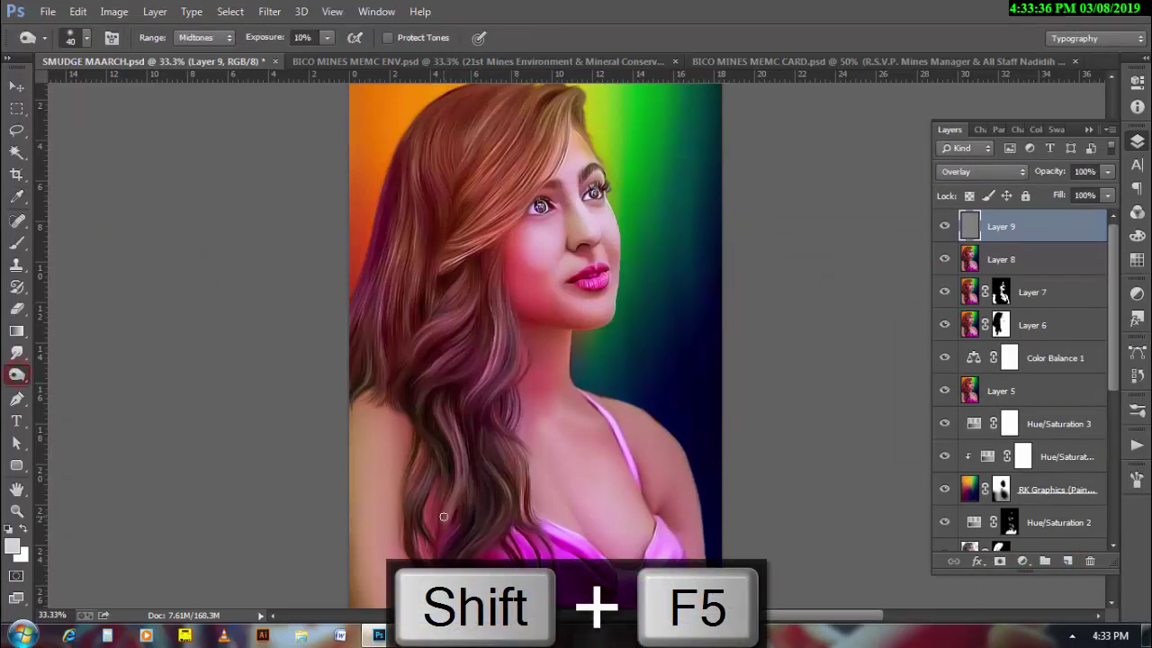
{"action": "key", "text": "bracketright"}
{"action": "key", "text": "bracketright"}
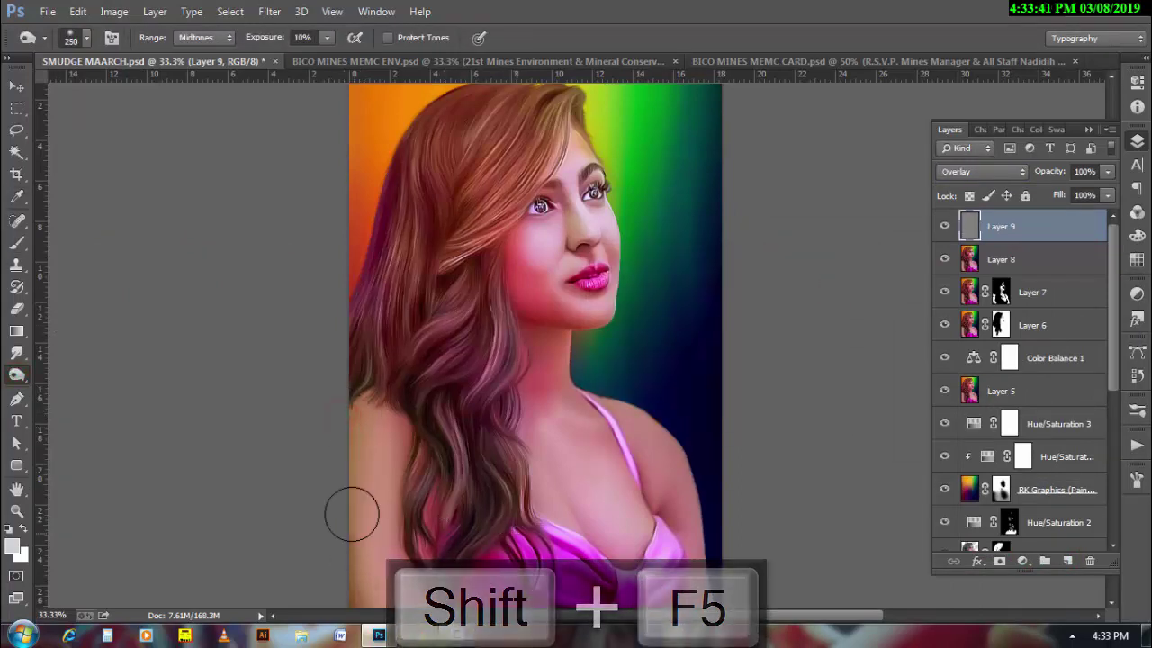
- Dodge the lower hair, dress, left arm edge, neck and right shoulder at 20% exposure
{"action": "left_click_drag", "start_coordinate": [373, 574], "coordinate": [472, 585]}
{"action": "key", "text": "bracketleft"}
{"action": "key", "text": "bracketleft"}
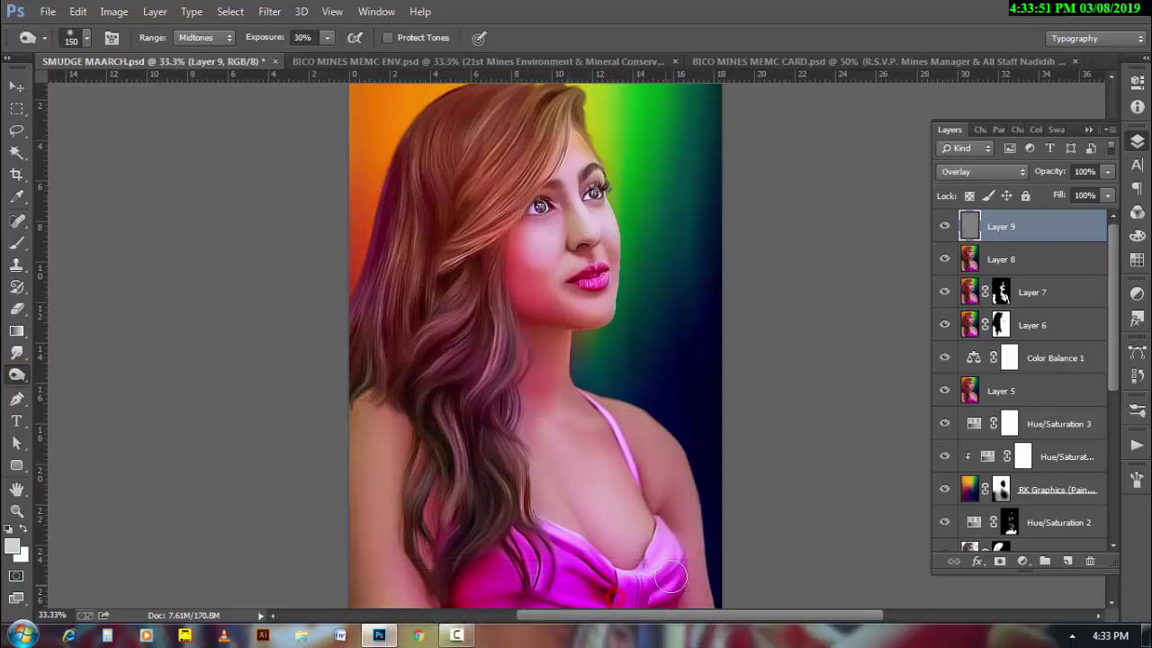
{"action": "left_click", "coordinate": [347, 430]}
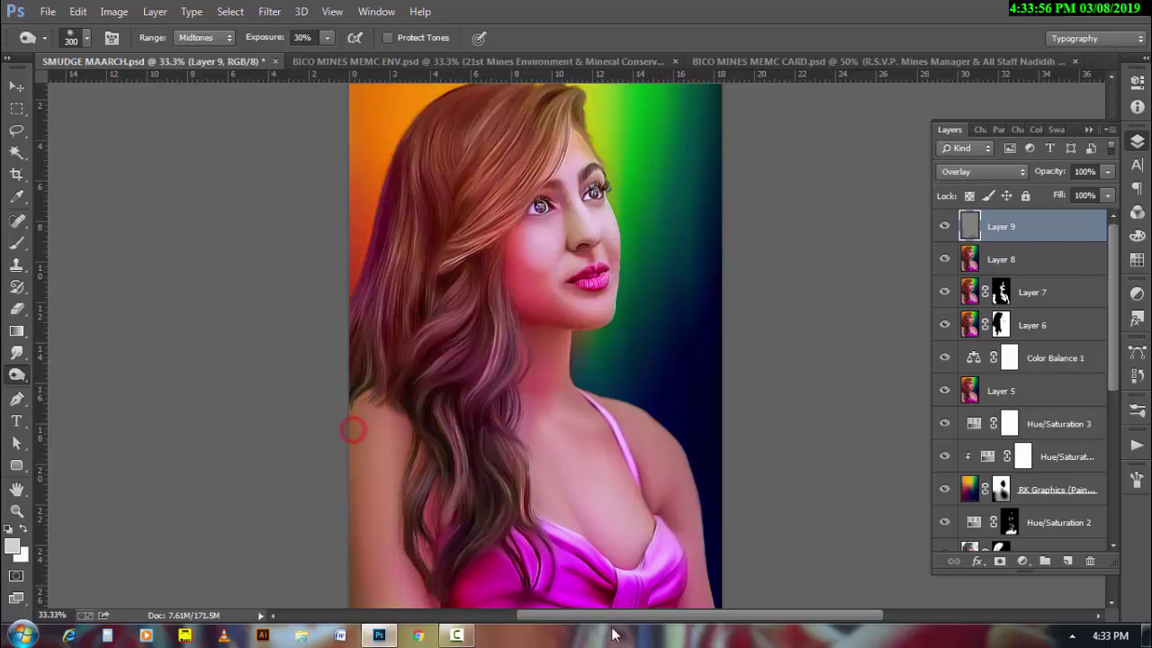
{"action": "key", "text": "bracketright"}
{"action": "key", "text": "bracketright"}
{"action": "key", "text": "bracketright"}
{"action": "key", "text": "bracketleft"}
{"action": "key", "text": "bracketleft"}
{"action": "key", "text": "bracketleft"}
{"action": "left_click", "coordinate": [534, 338]}
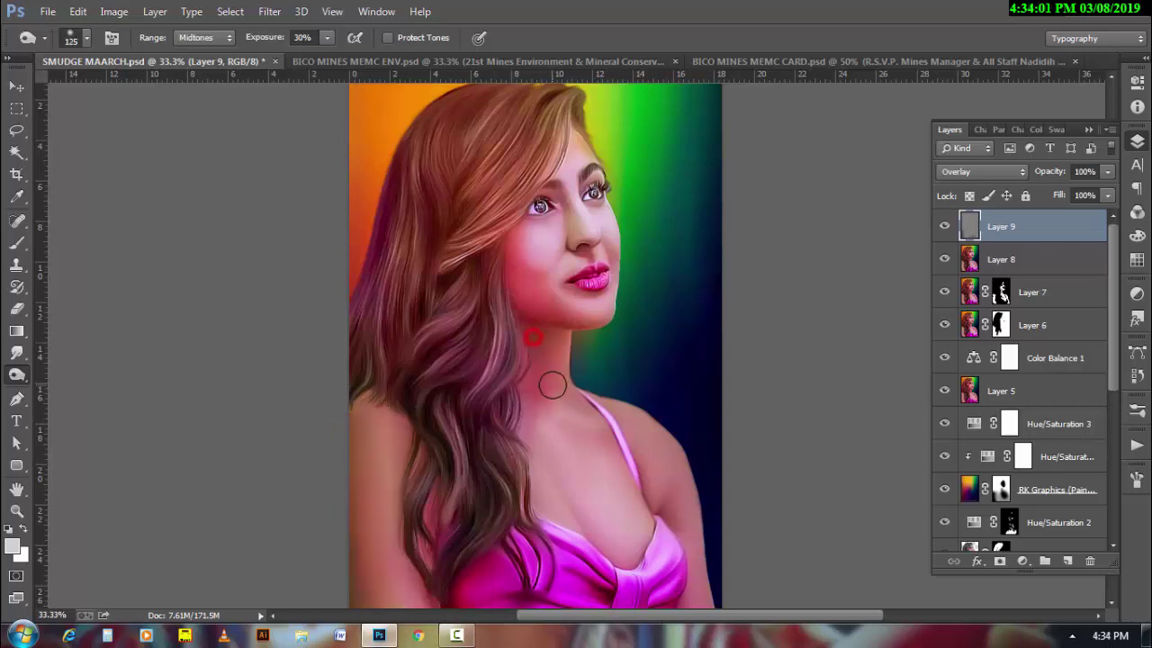
{"action": "key", "text": "2"}
{"action": "left_click", "coordinate": [667, 509]}
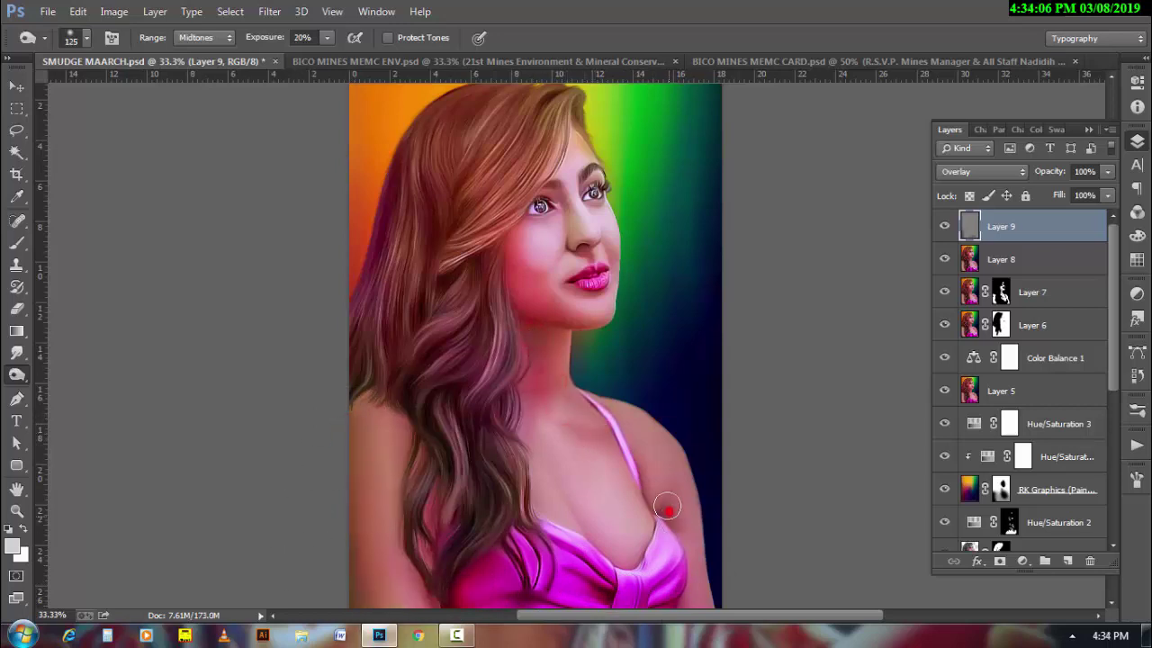
- Dodge a dress highlight and lighten the chest above the neckline
{"action": "key", "text": "ctrl+plus"}
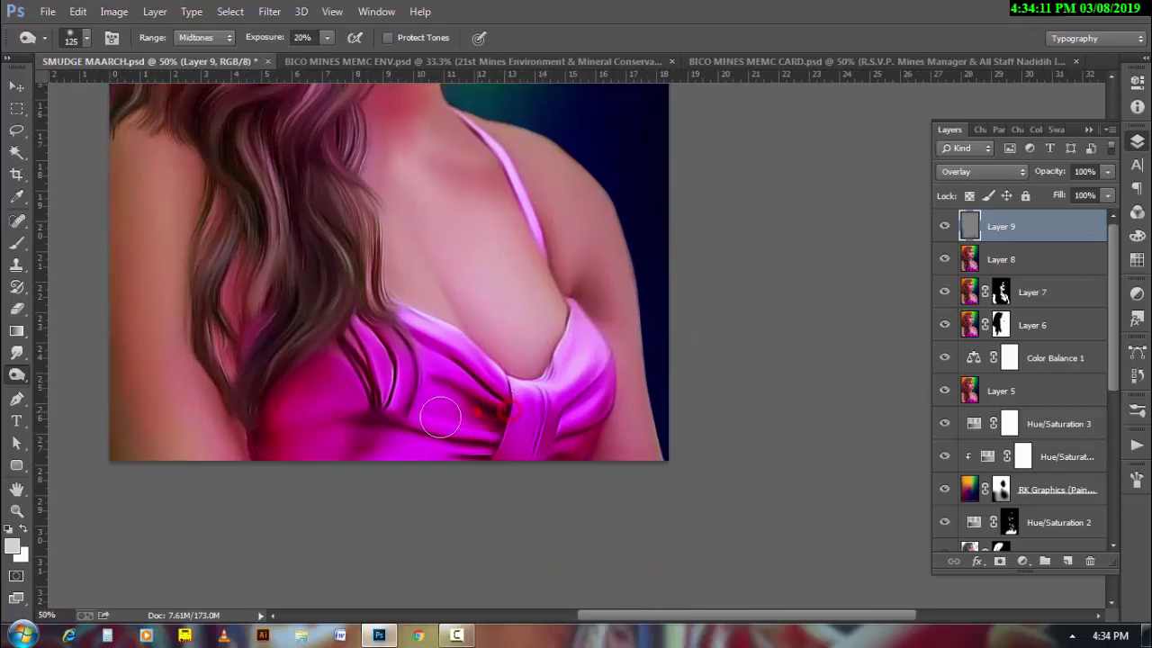
{"action": "left_click", "coordinate": [580, 406]}
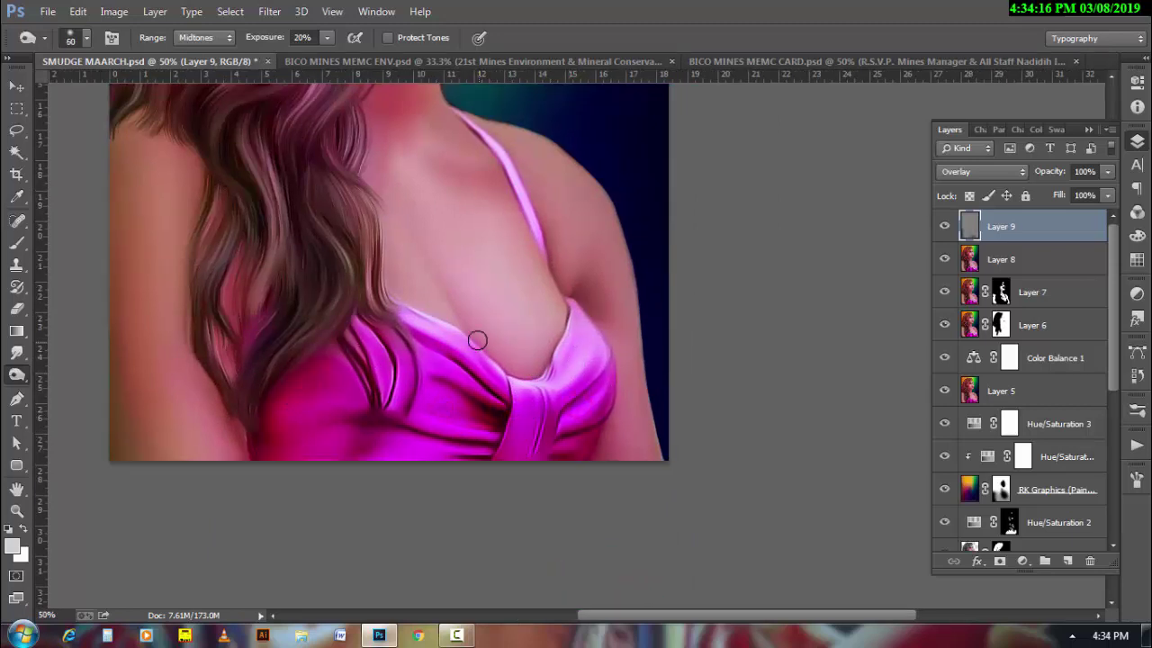
{"action": "left_click", "coordinate": [551, 295]}
{"action": "left_click", "coordinate": [388, 260]}
{"action": "key", "text": "bracketright"}
{"action": "scroll", "coordinate": [514, 342], "scroll_direction": "up", "scroll_amount": 2}
{"action": "left_click", "coordinate": [482, 429]}
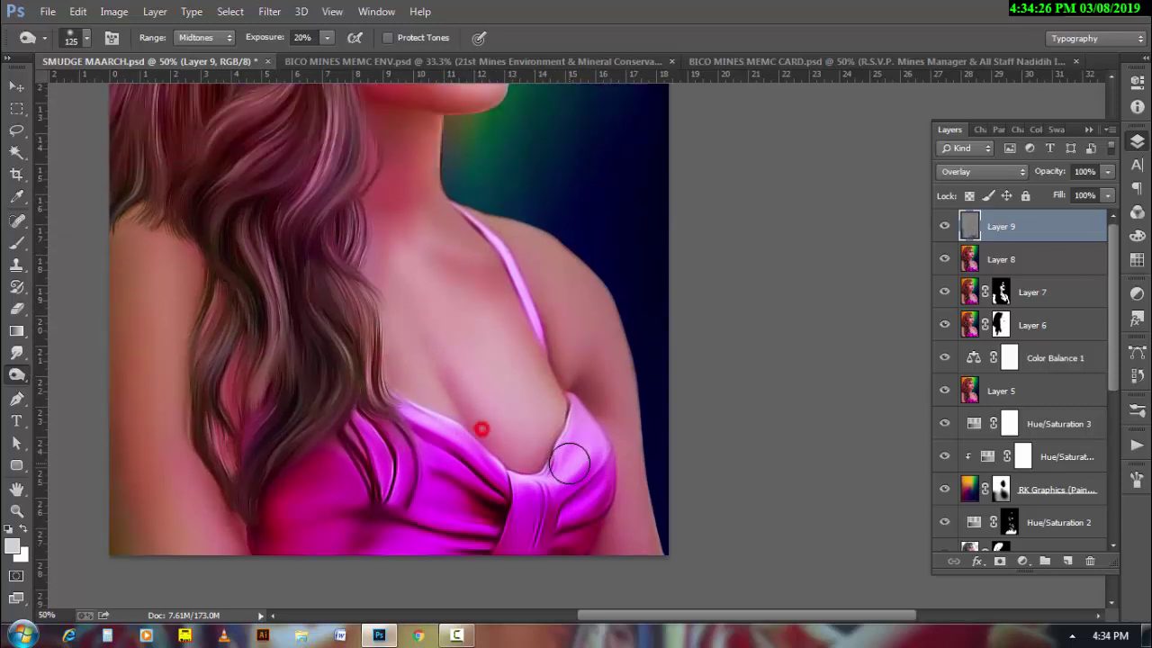
{"action": "left_click", "coordinate": [481, 420]}
{"action": "key", "text": "bracketright"}
{"action": "left_click", "coordinate": [474, 396]}
{"action": "left_click", "coordinate": [467, 386]}
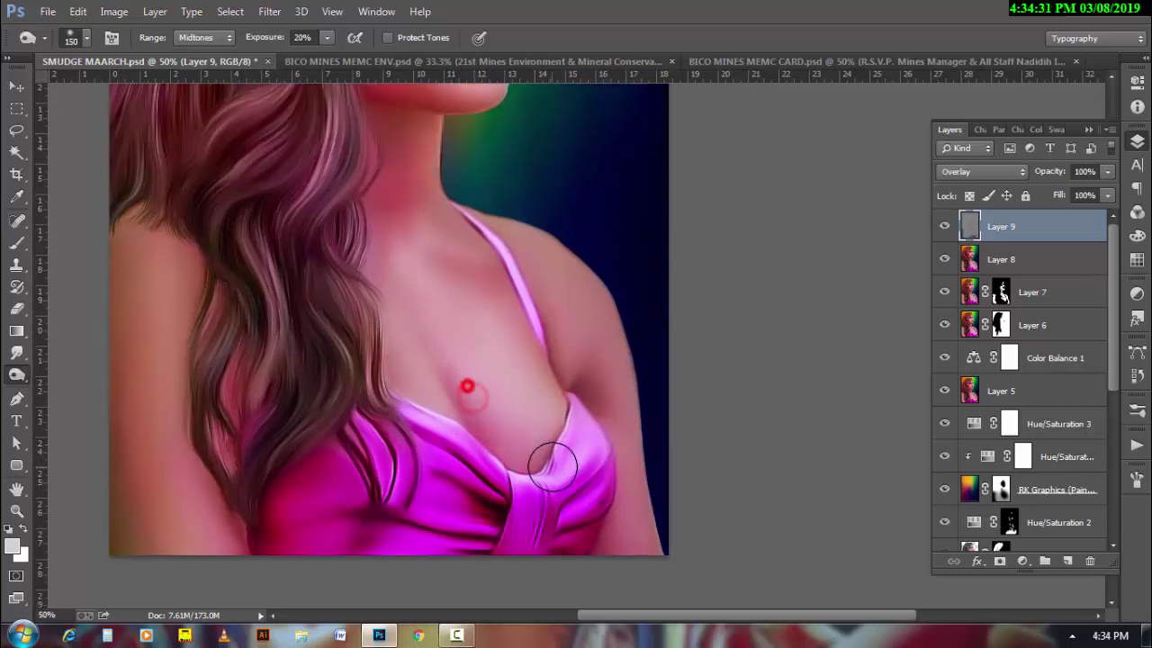
- Dodge the cheek, under the left eye, the forehead and under the chin
{"action": "scroll", "coordinate": [553, 465], "scroll_direction": "up", "scroll_amount": 3}
{"action": "scroll", "coordinate": [566, 484], "scroll_direction": "up", "scroll_amount": 3}
{"action": "key", "text": "bracketleft"}
{"action": "left_click", "coordinate": [388, 294]}
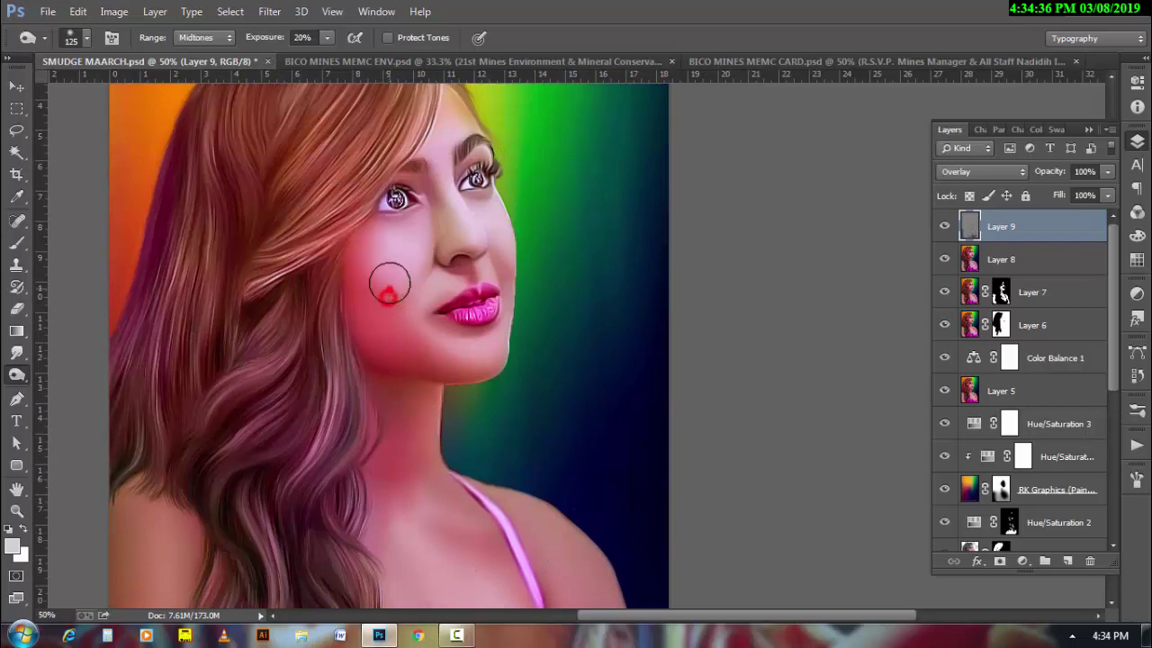
{"action": "key", "text": "bracketleft"}
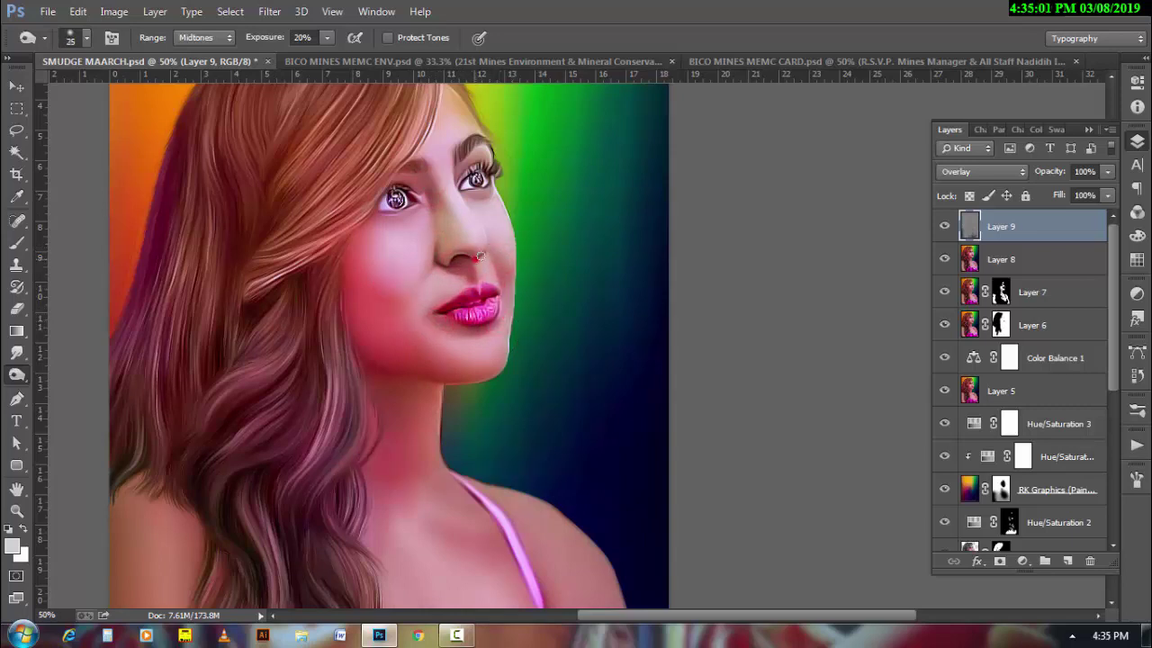
{"action": "left_click", "coordinate": [418, 209]}
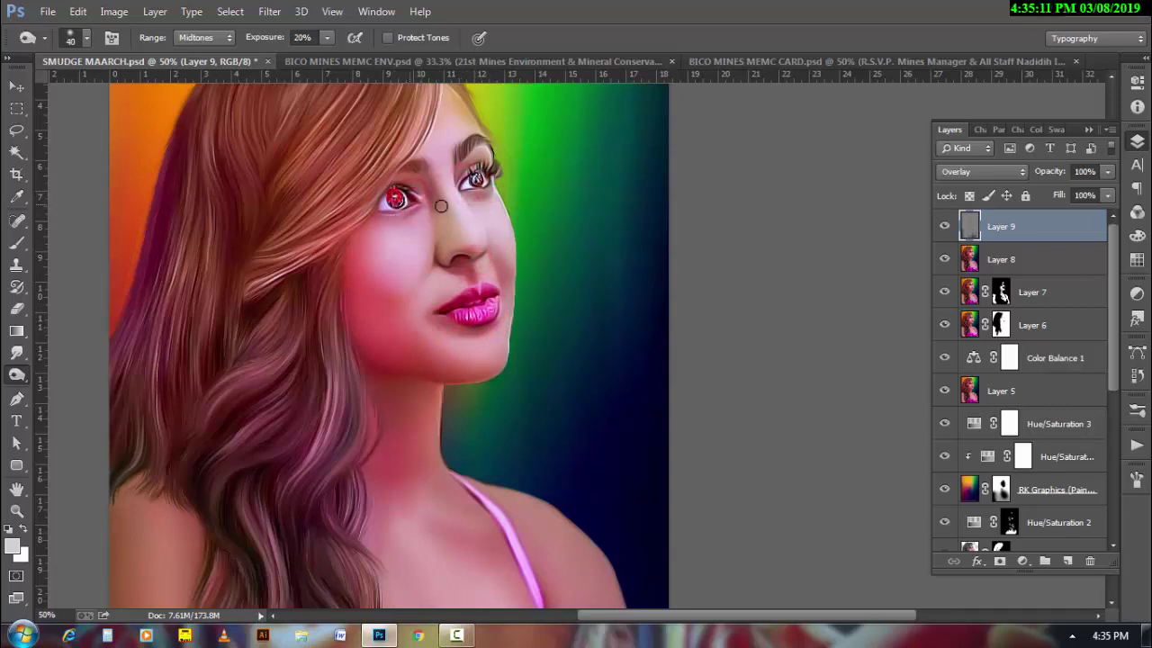
{"action": "key", "text": "bracketright"}
{"action": "key", "text": "bracketright"}
{"action": "key", "text": "bracketright"}
{"action": "left_click", "coordinate": [457, 116]}
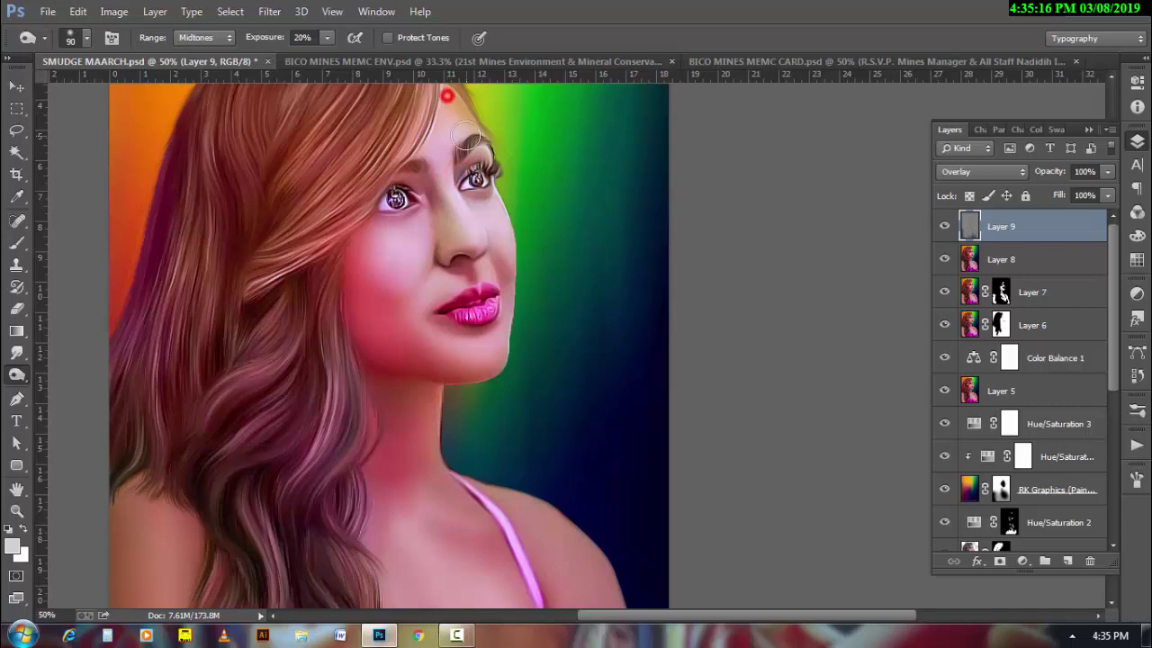
{"action": "left_click", "coordinate": [438, 369]}
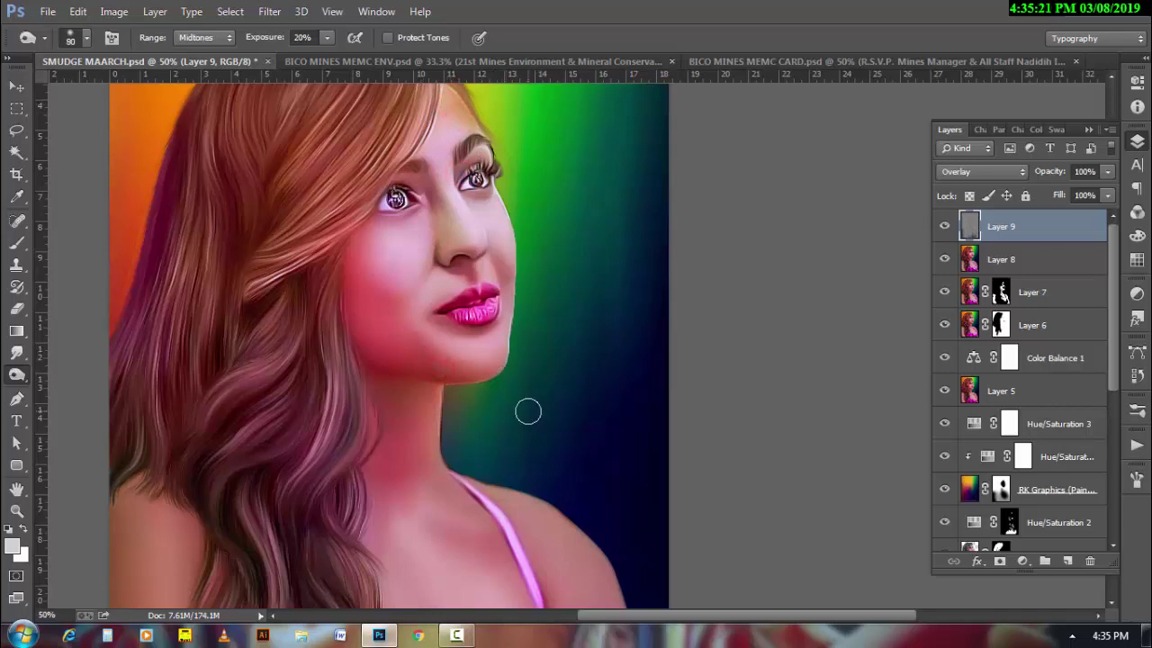
- Brighten hair strands, the top of the head and the right eyebrow area
{"action": "left_click", "coordinate": [162, 335]}
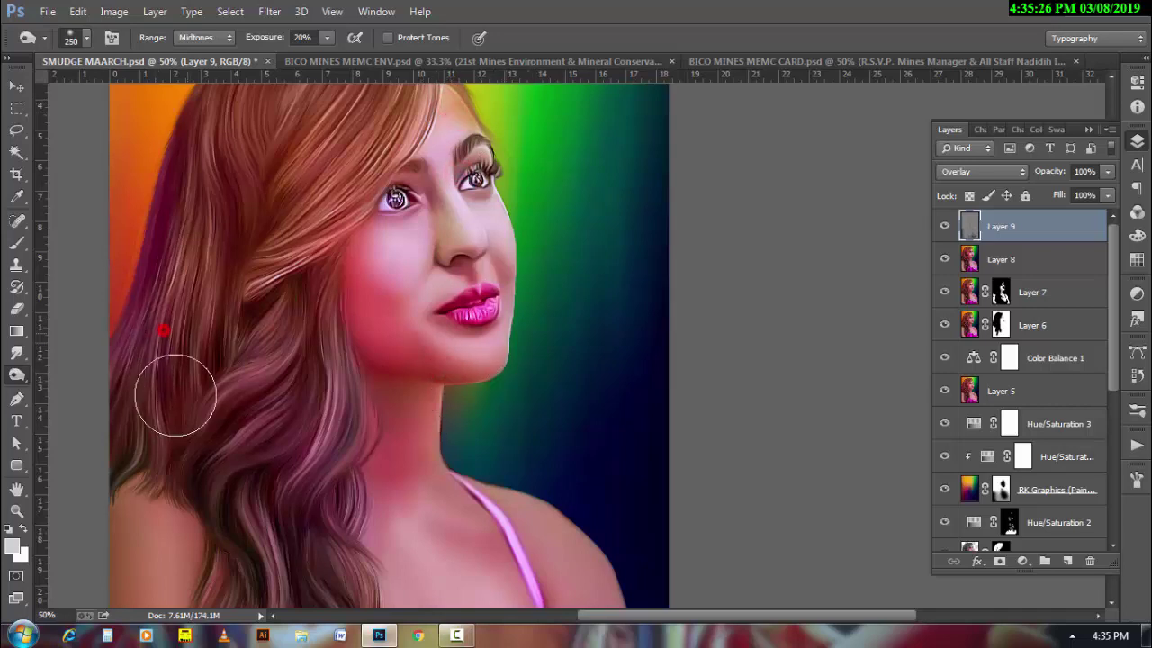
{"action": "left_click", "coordinate": [225, 416]}
{"action": "scroll", "coordinate": [306, 432], "scroll_direction": "up", "scroll_amount": 1}
{"action": "left_click", "coordinate": [281, 405]}
{"action": "key", "text": "bracketright"}
{"action": "key", "text": "bracketright"}
{"action": "left_click", "coordinate": [241, 358]}
{"action": "scroll", "coordinate": [306, 349], "scroll_direction": "up", "scroll_amount": 1}
{"action": "key", "text": "bracketleft"}
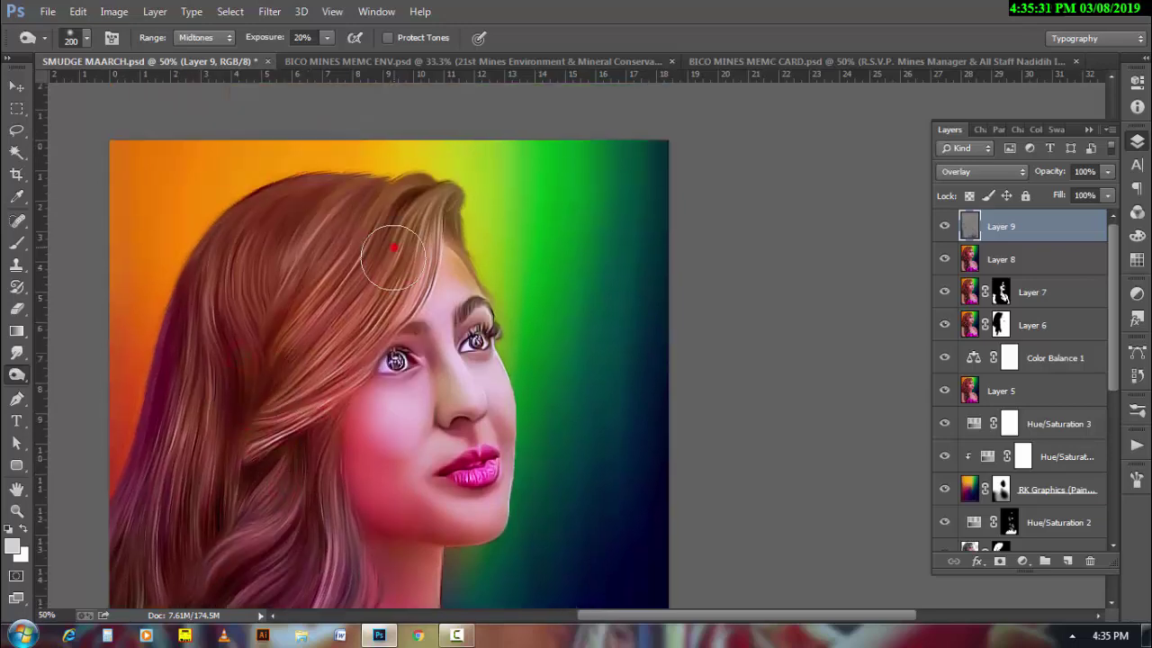
{"action": "left_click", "coordinate": [348, 227]}
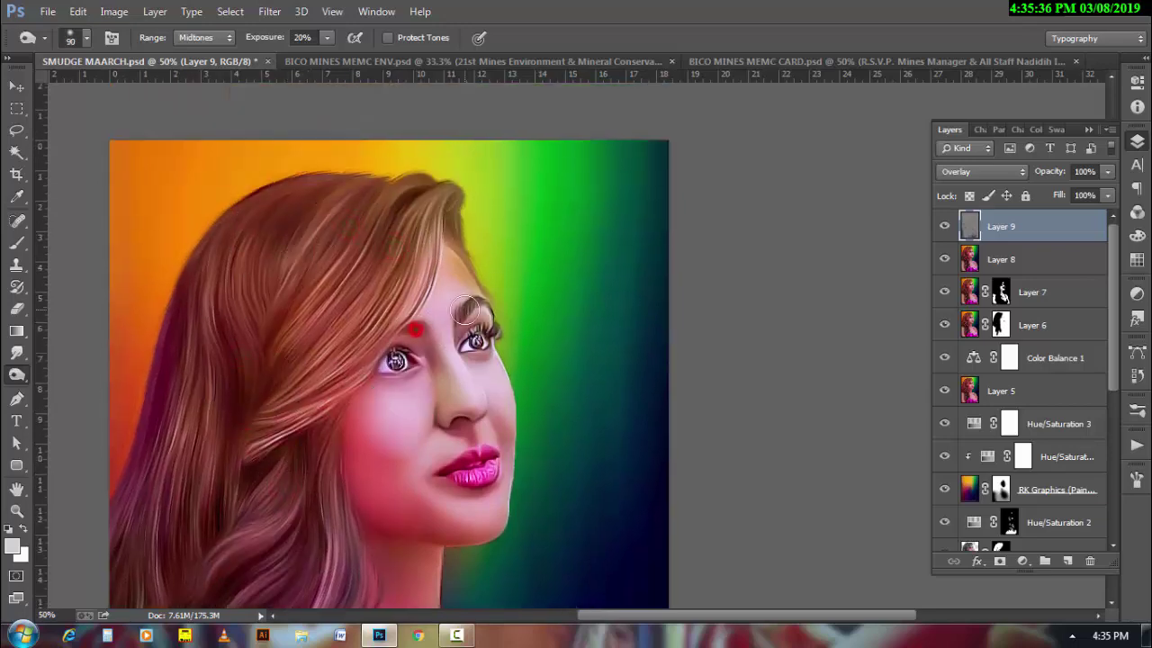
{"action": "left_click", "coordinate": [465, 311]}
{"action": "scroll", "coordinate": [490, 386], "scroll_direction": "down", "scroll_amount": 1}
{"action": "scroll", "coordinate": [558, 334], "scroll_direction": "down", "scroll_amount": 1}
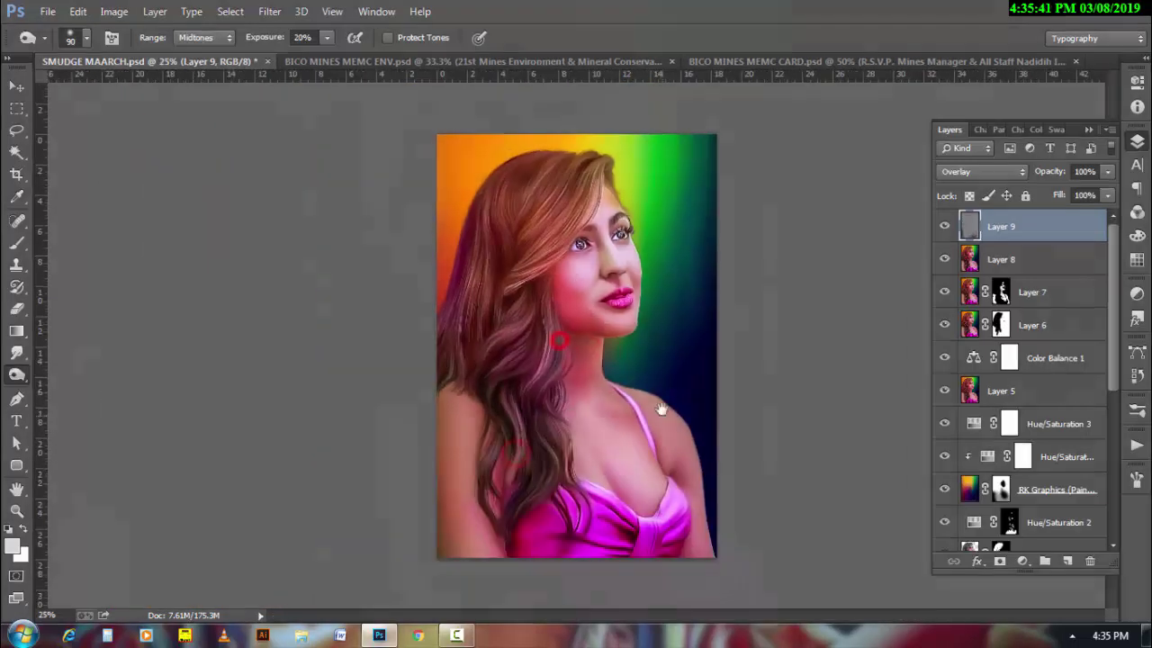